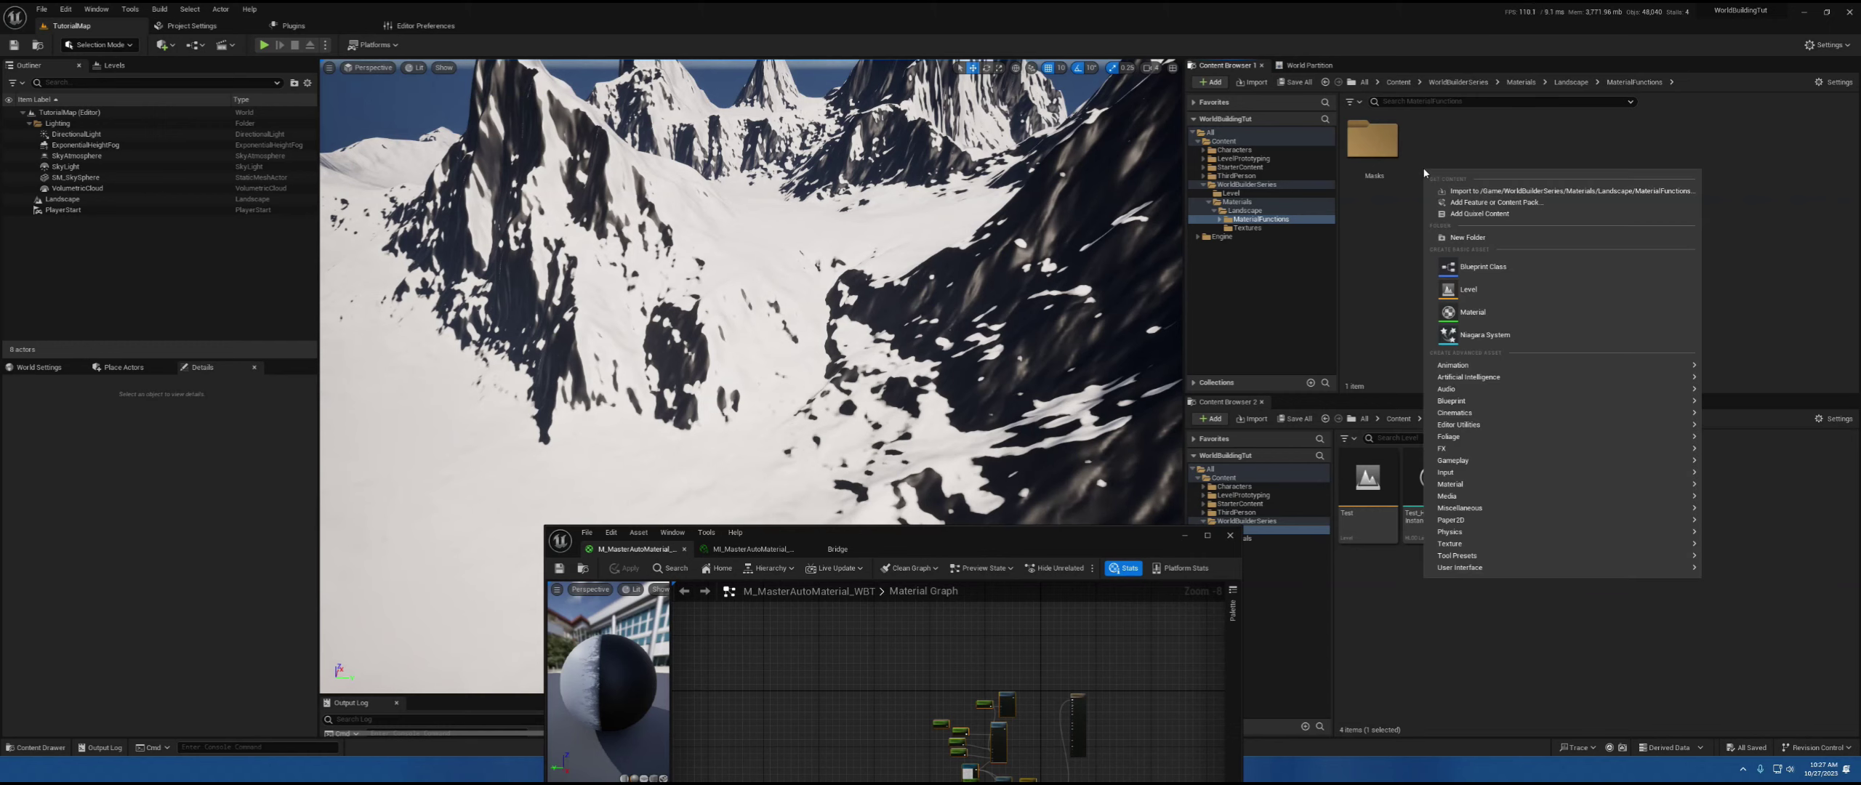
# - Create a folder named MaterialLayers inside the MaterialFunctions folder
pyautogui.click(1510, 237)
pyautogui.write('MaterialLayers')
pyautogui.press('Return')
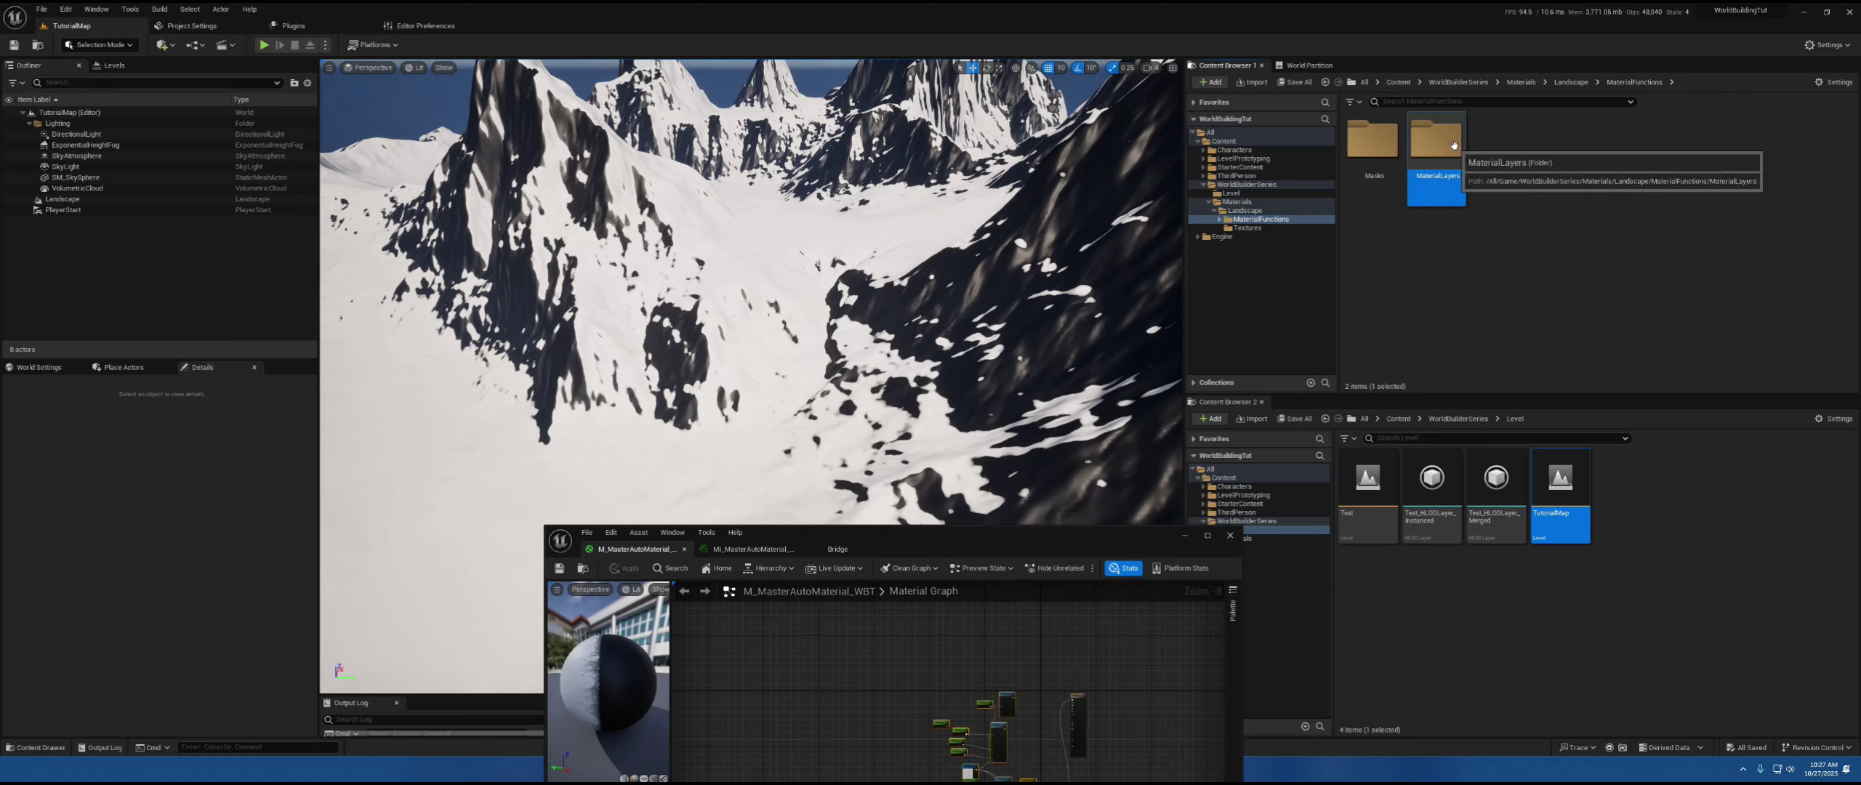
# - Open the MaterialLayers folder and create a subfolder named Functions in it
pyautogui.doubleClick(1440, 195)
pyautogui.rightClick(1420, 183)
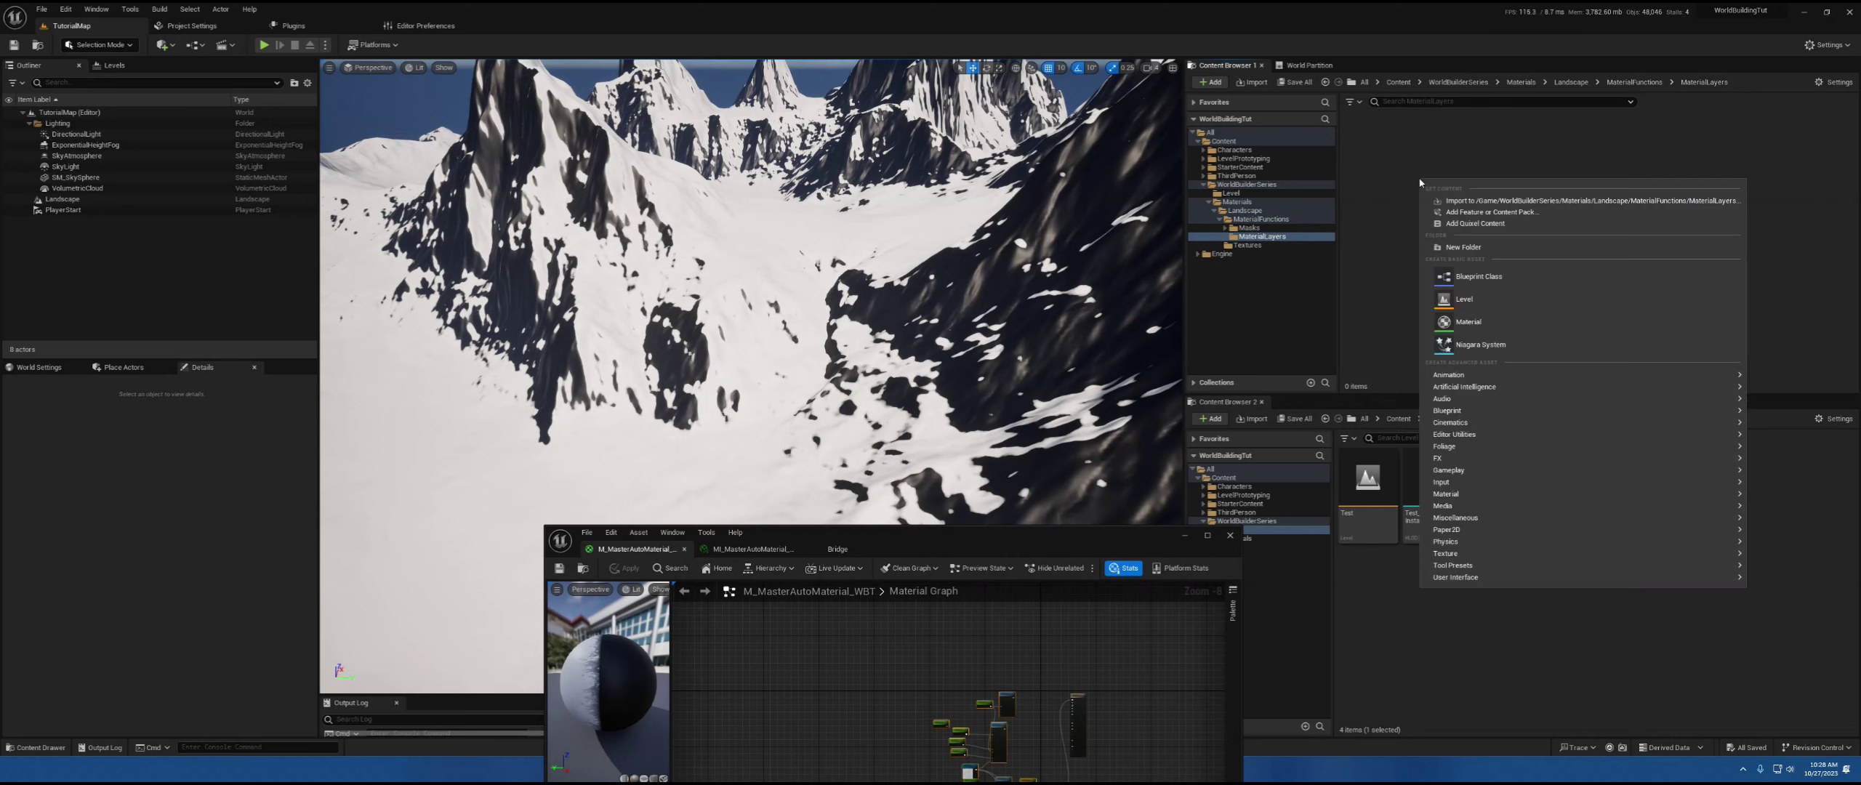
pyautogui.click(1476, 252)
pyautogui.write('Functions')
pyautogui.press('Return')
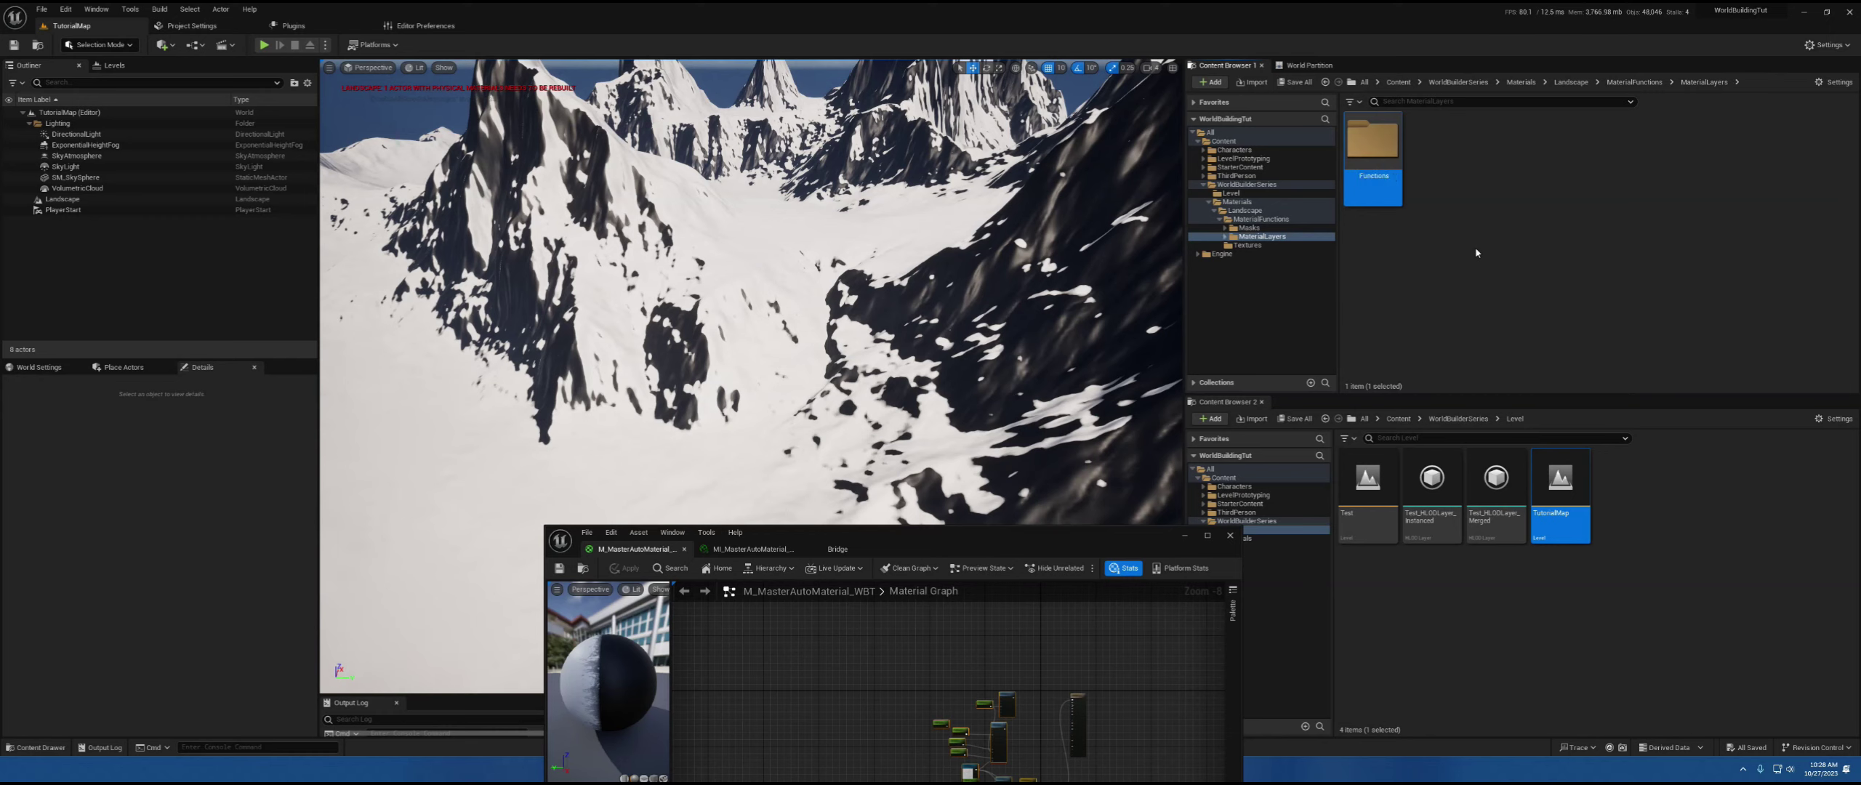
# - Create a Material Function named MF_MaterialLayerBase_WBT inside the Functions folder
pyautogui.doubleClick(1370, 141)
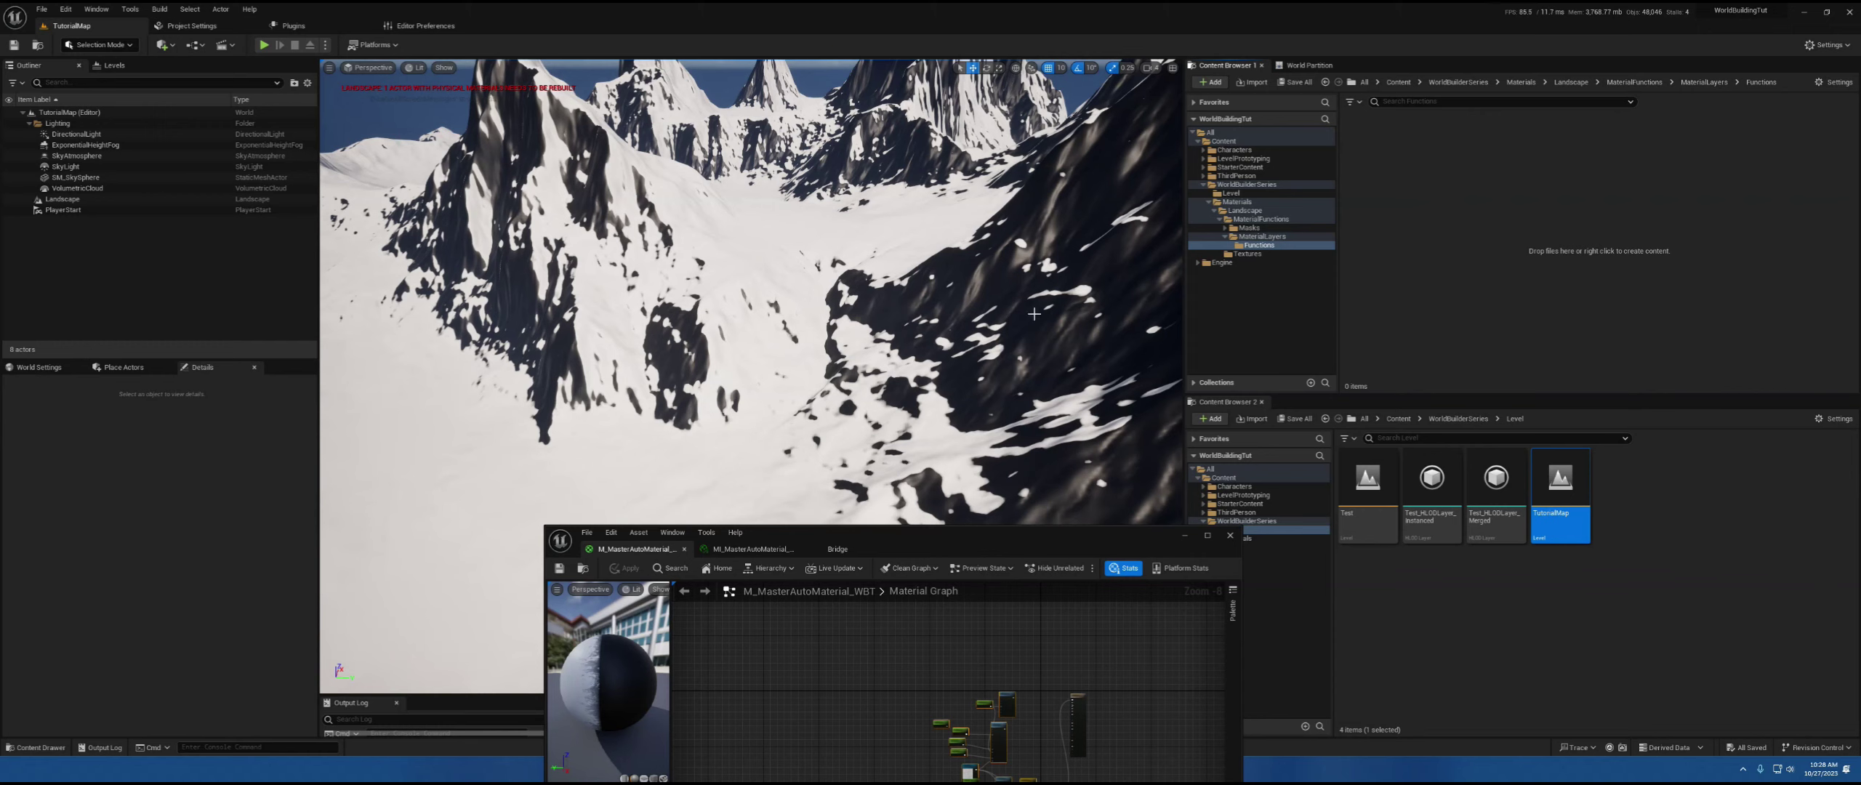
pyautogui.rightClick(1476, 201)
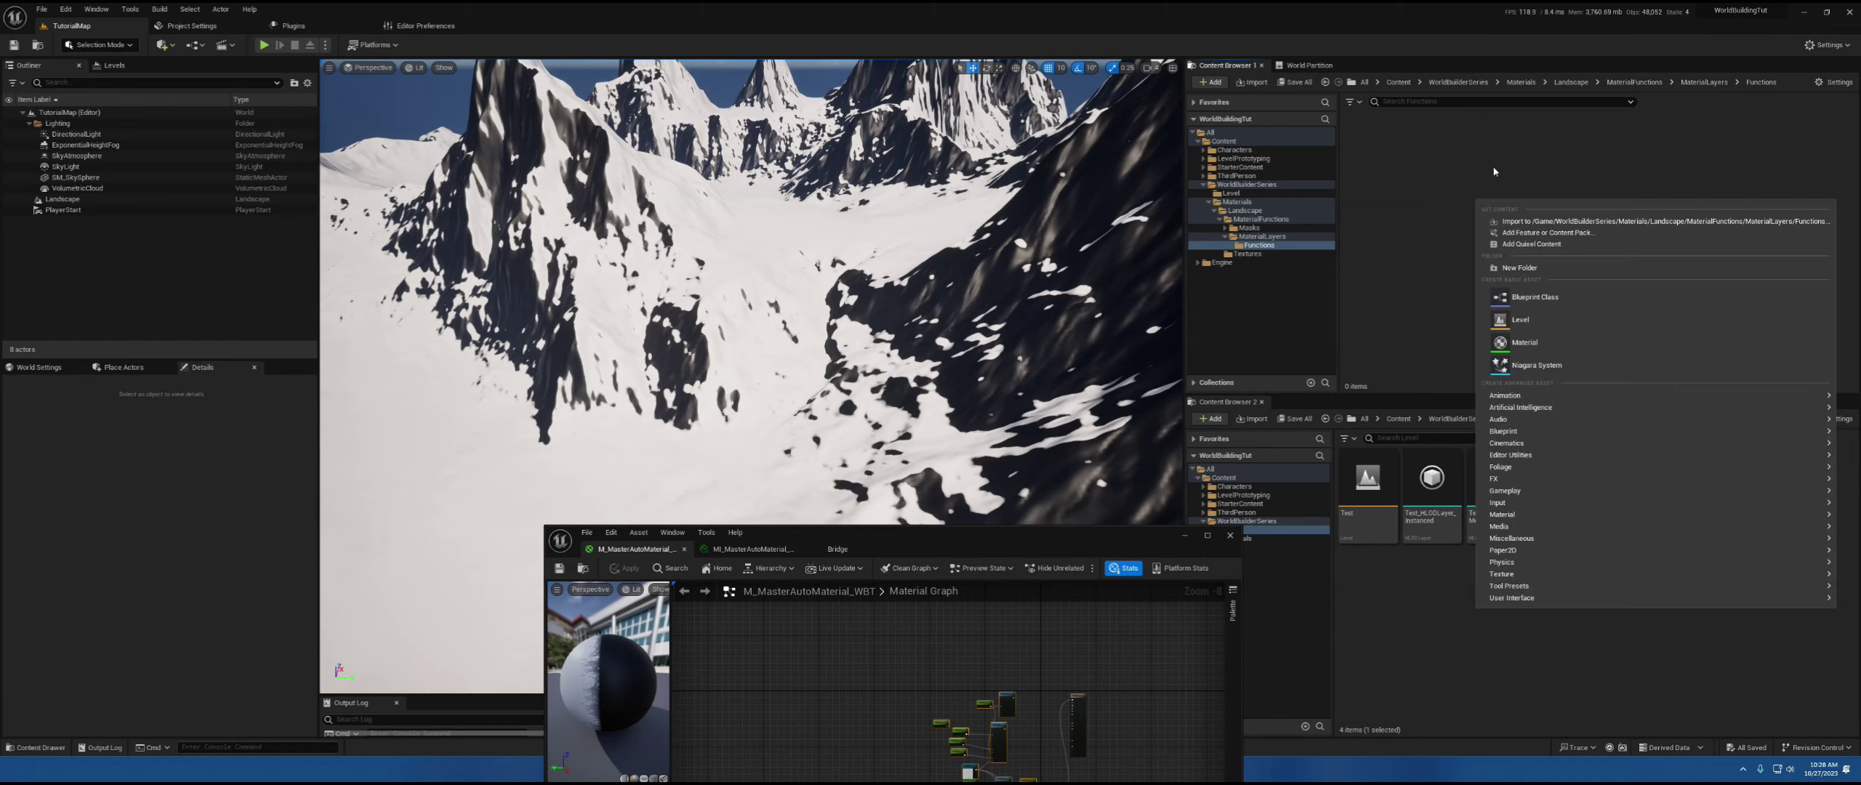
pyautogui.write('material')
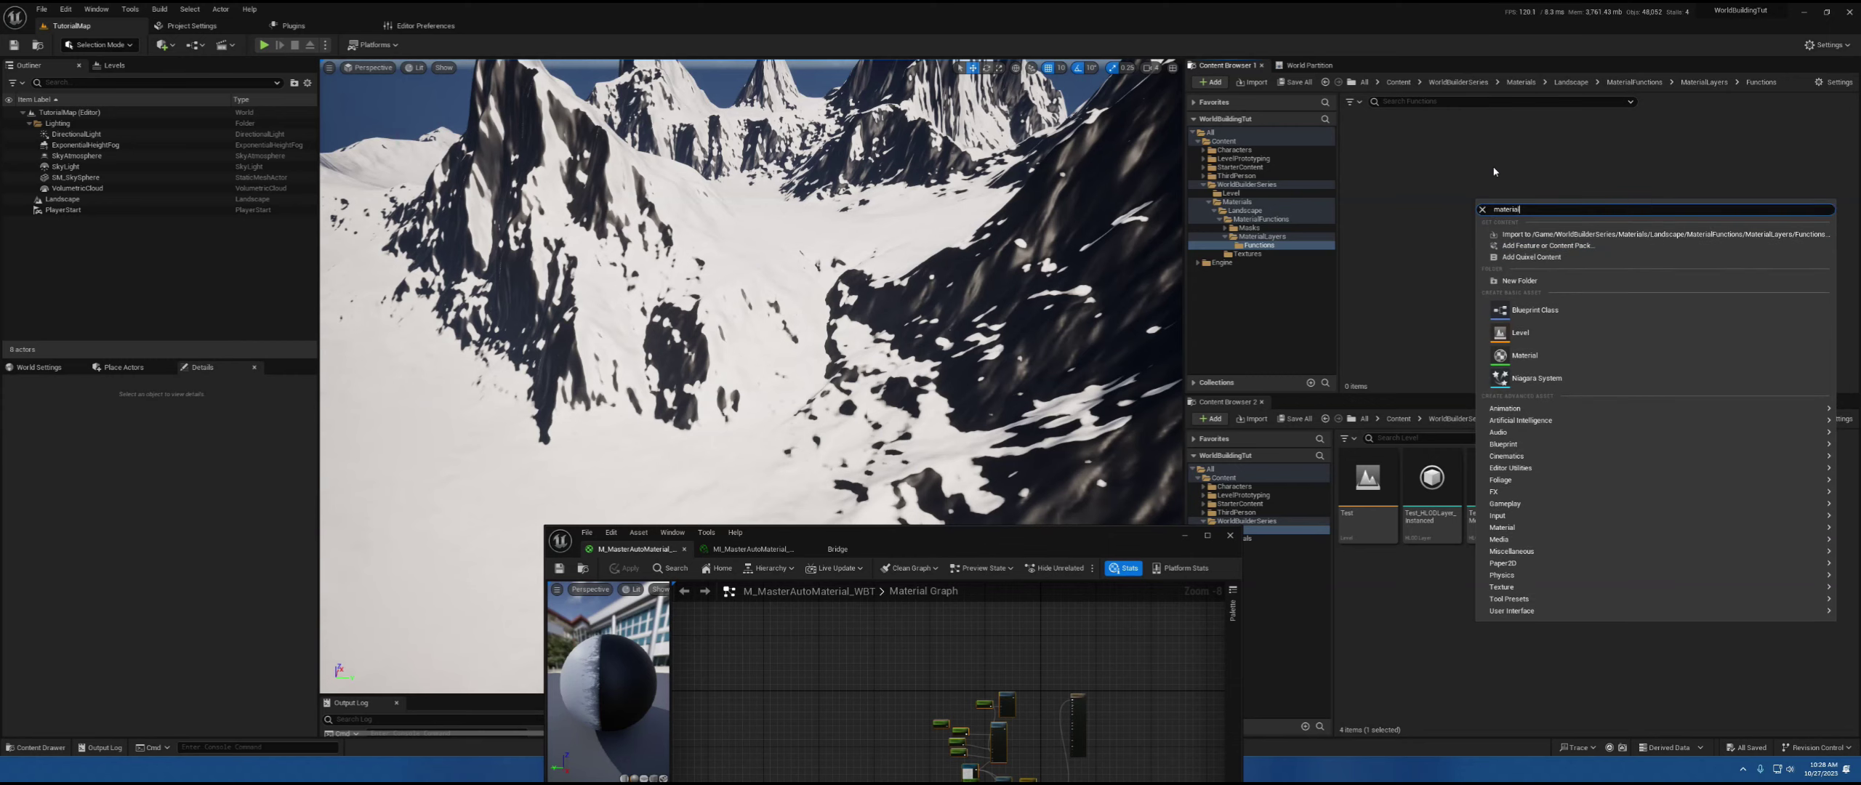
pyautogui.write(' fun')
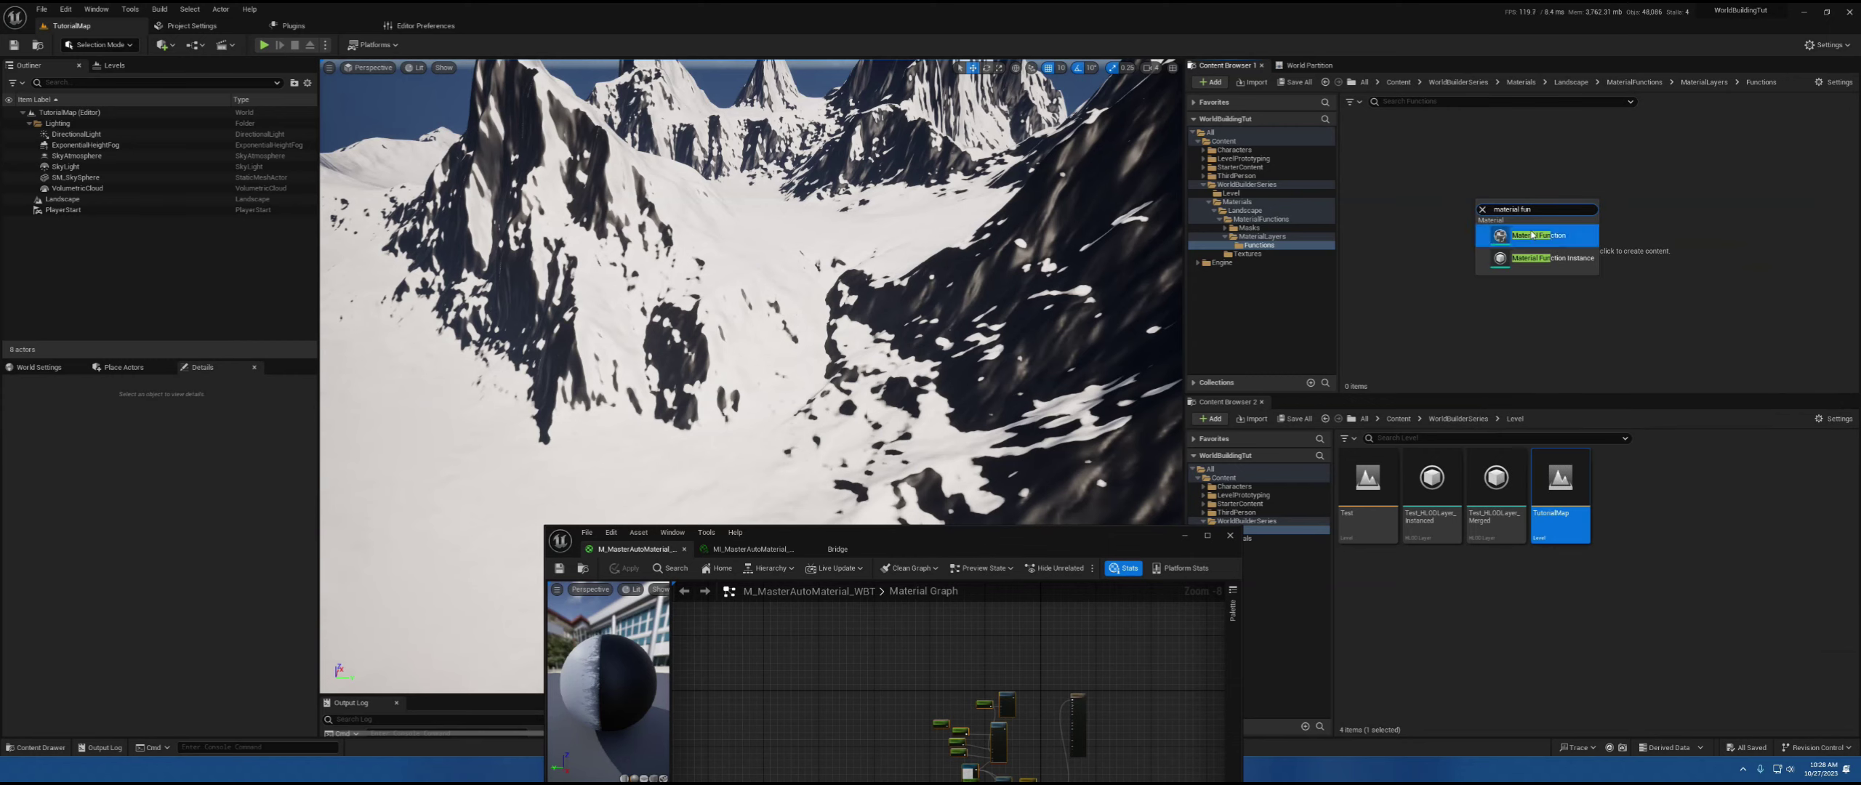
pyautogui.press('Return')
pyautogui.write('MF')
pyautogui.write('_MaterialLayer')
pyautogui.write('Base_')
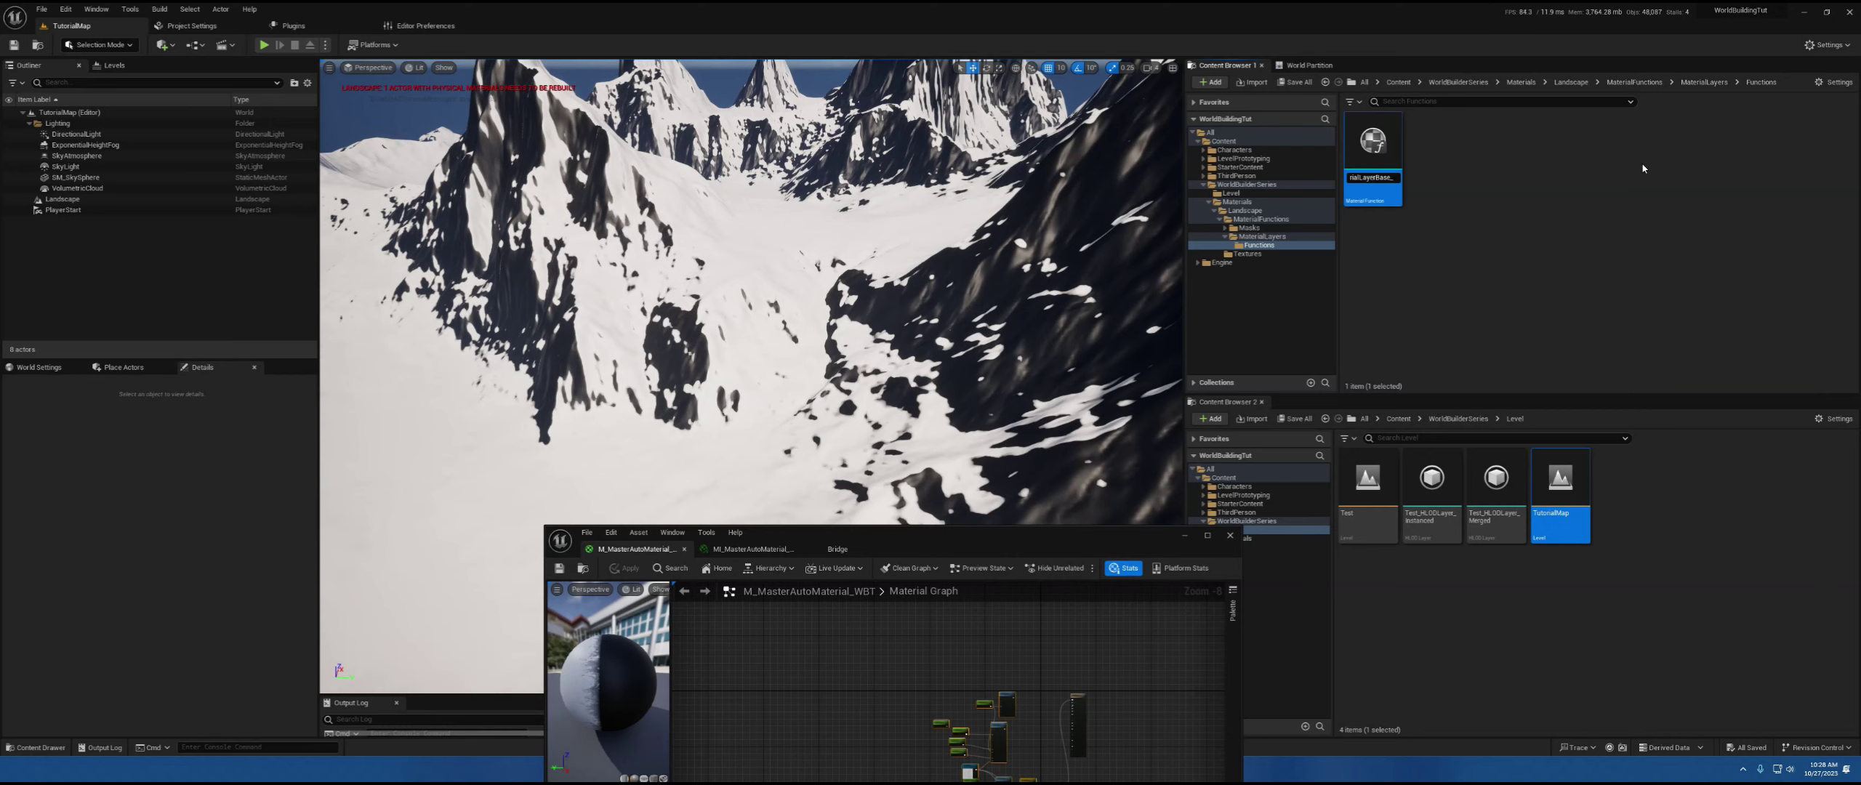
pyautogui.write('WBT')
pyautogui.press('Return')
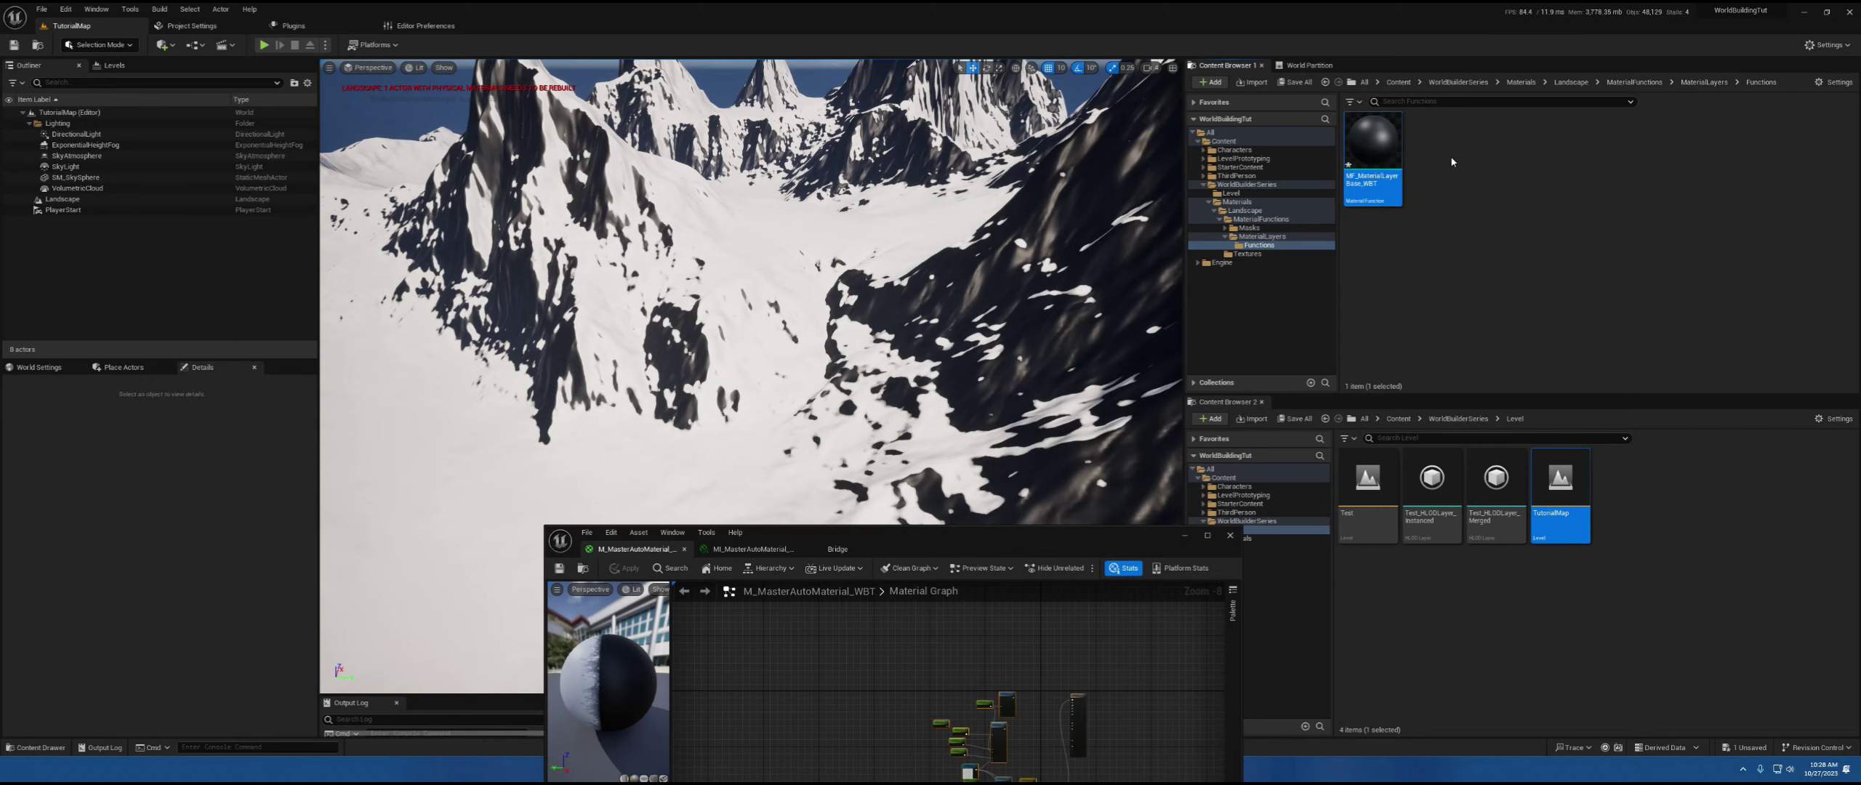
# - Open MF_MaterialLayerBase_WBT in a maximized editor and add a SetMaterialAttributes node in front of Output Result
pyautogui.doubleClick(1371, 137)
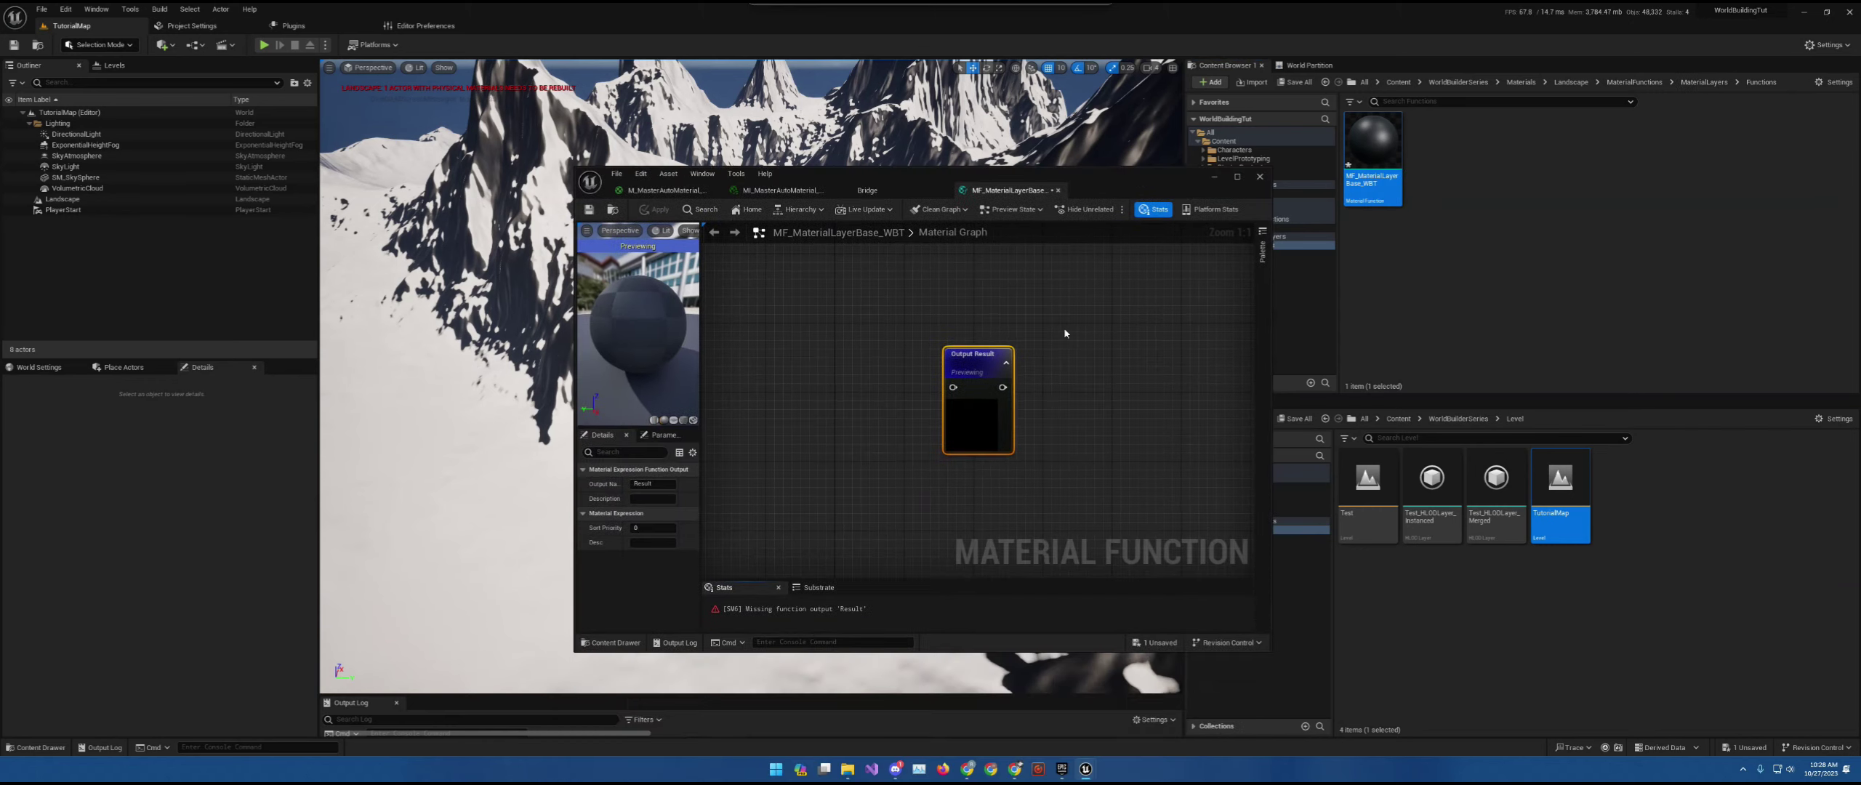
pyautogui.click(1237, 178)
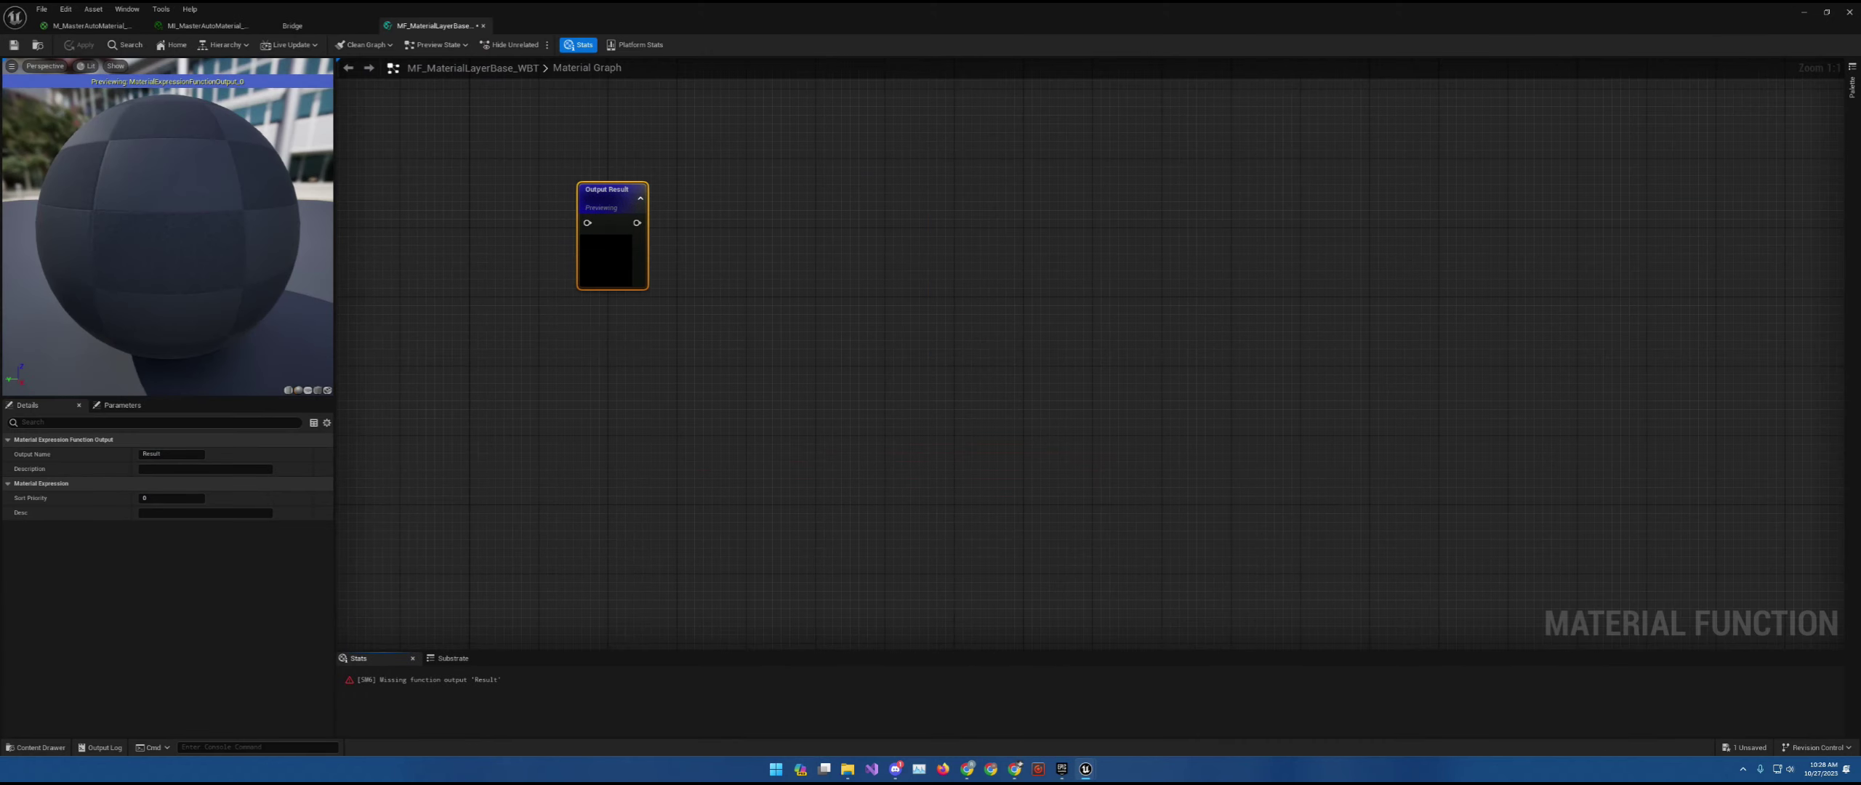
pyautogui.moveTo(722, 433); pyautogui.dragTo(1106, 450, button='right')
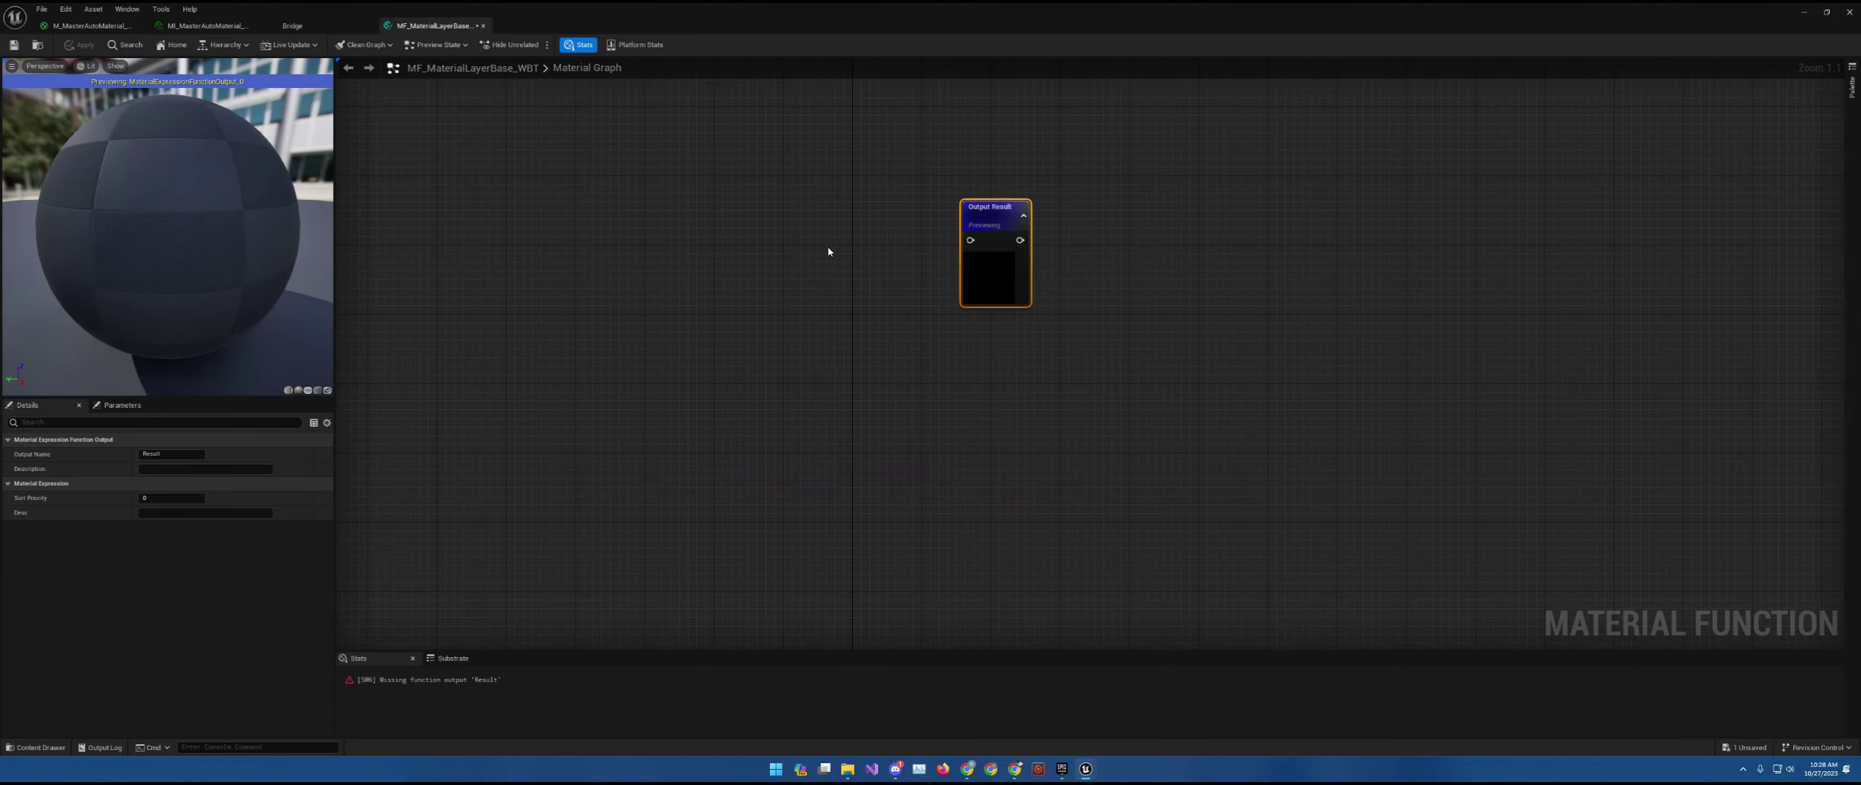
pyautogui.rightClick(836, 216)
pyautogui.write('set materi')
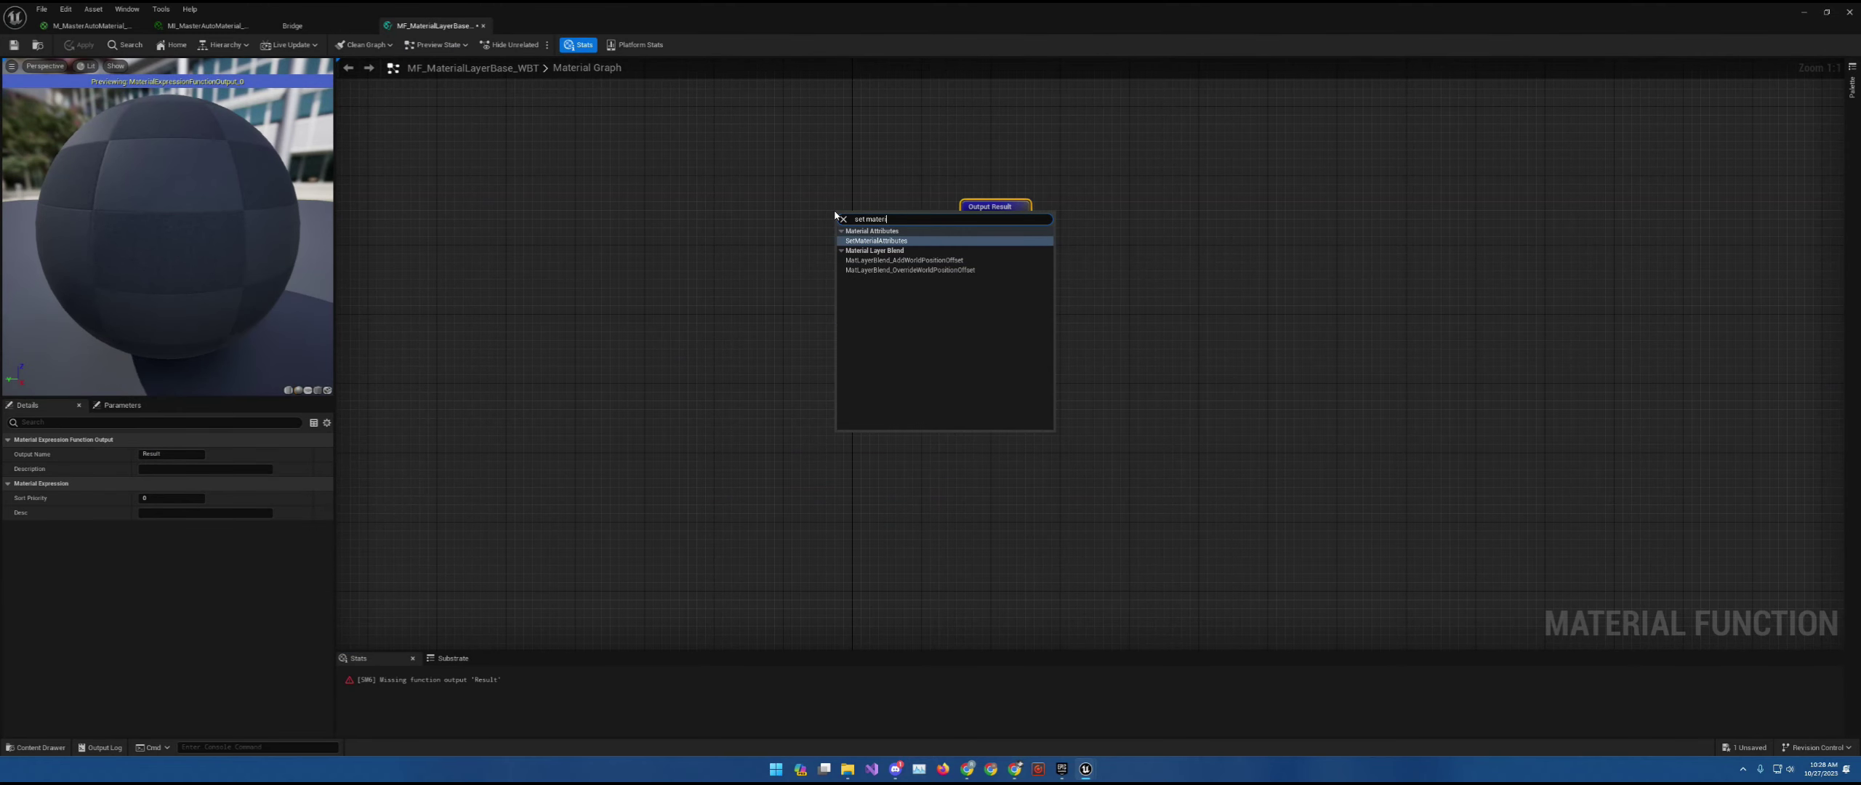
pyautogui.click(886, 242)
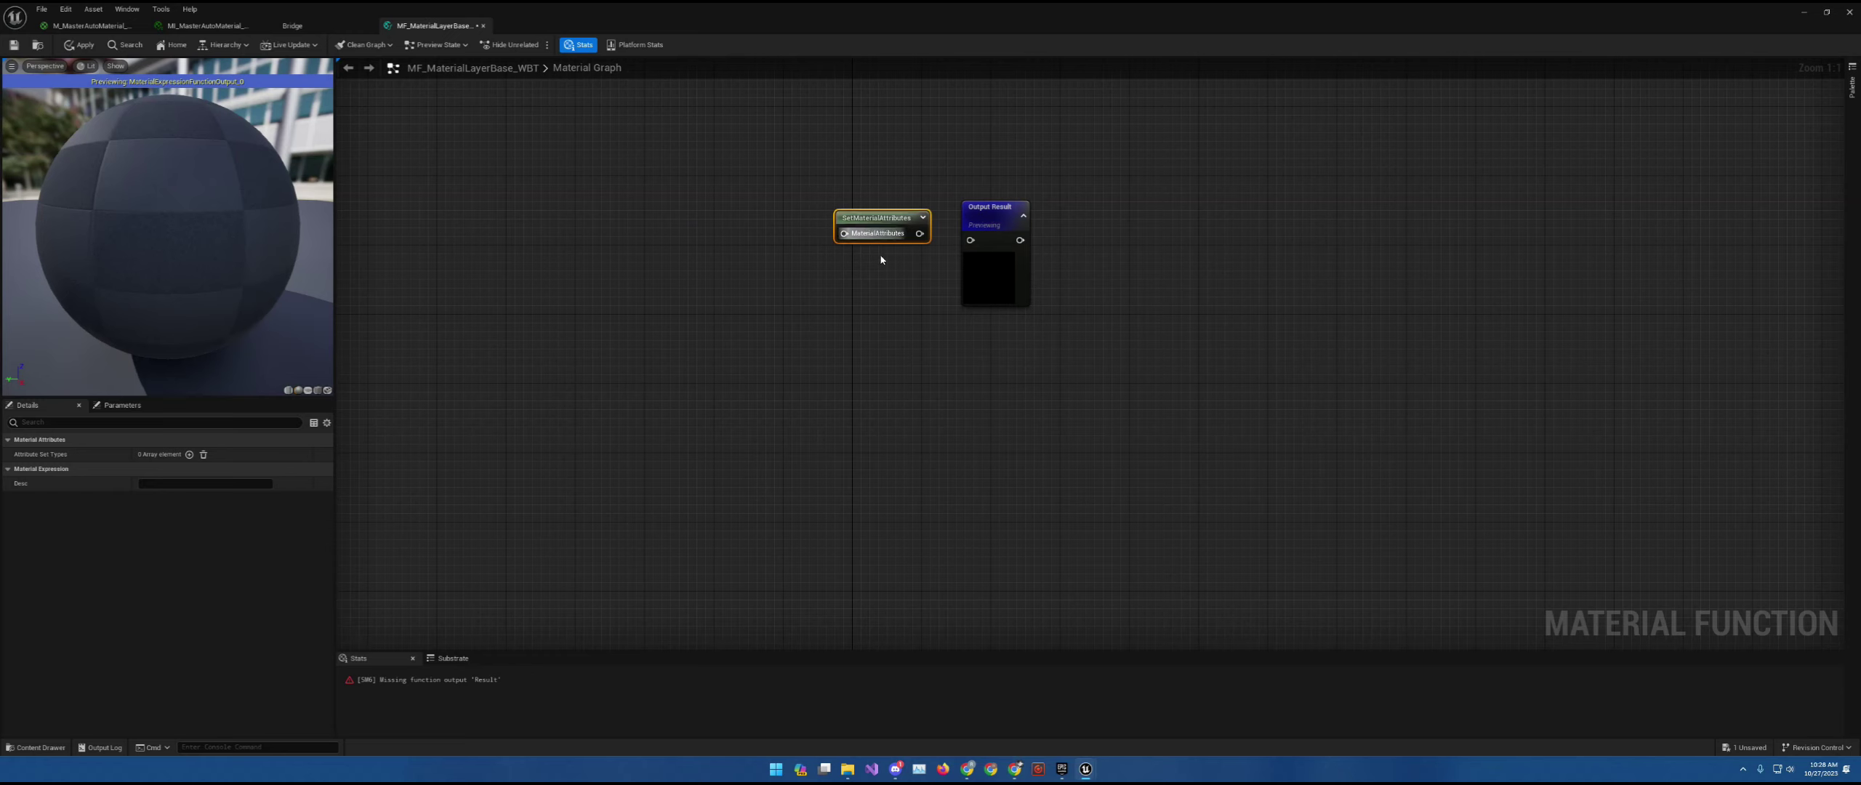
pyautogui.rightClick(699, 293)
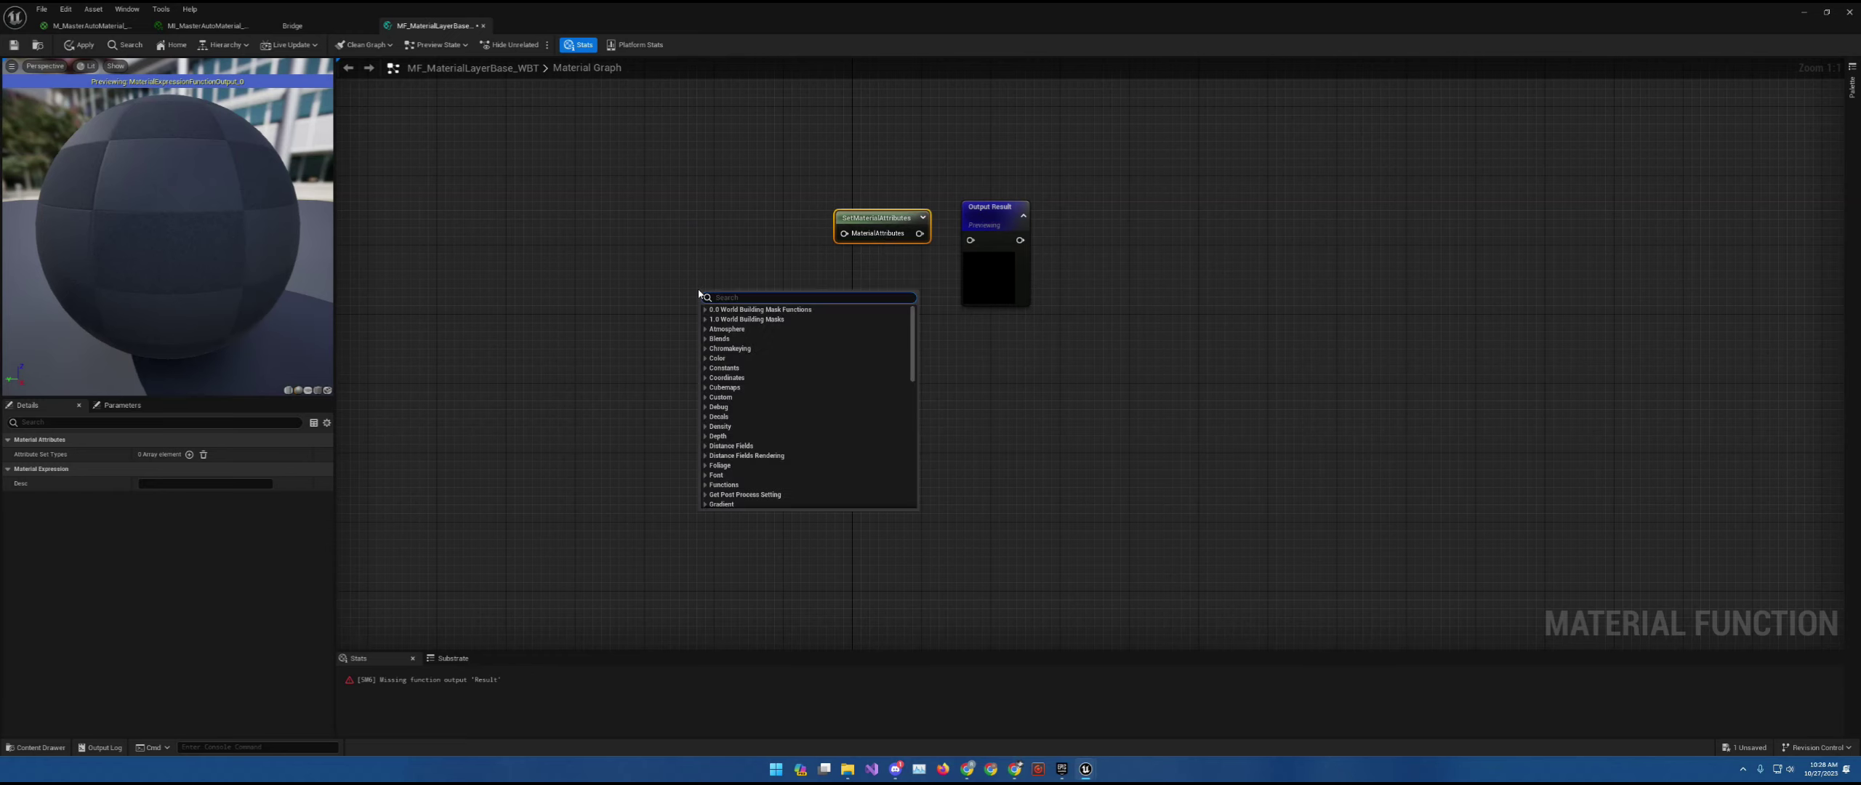
pyautogui.write('make ma')
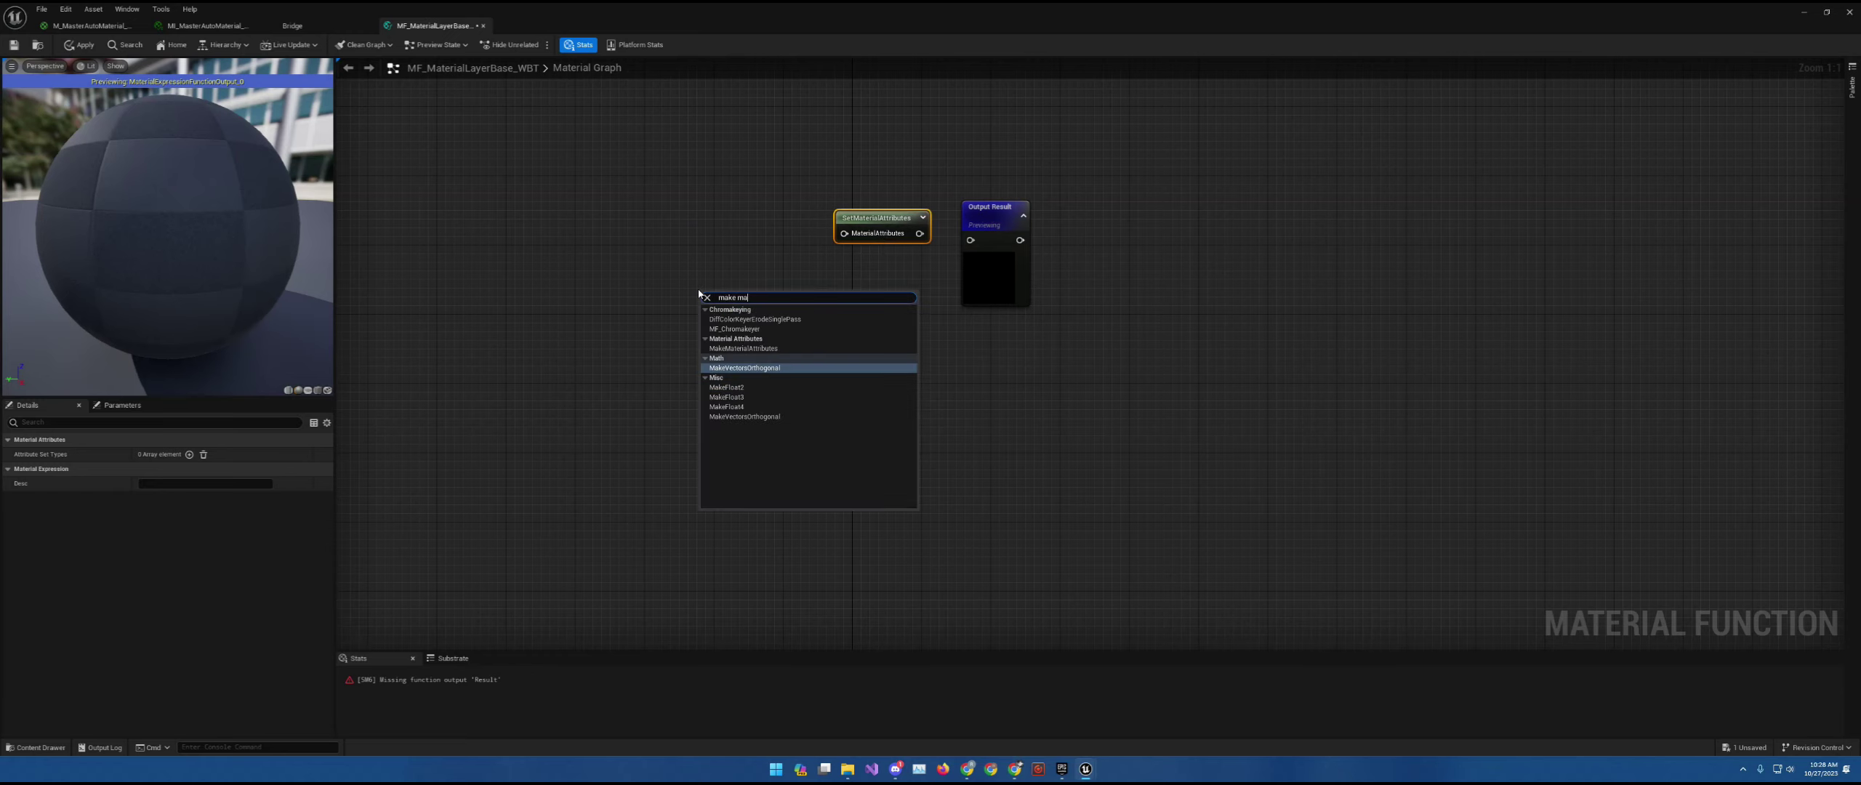
pyautogui.write('t')
pyautogui.press('Return')
pyautogui.moveTo(555, 387); pyautogui.dragTo(550, 314, button='right')
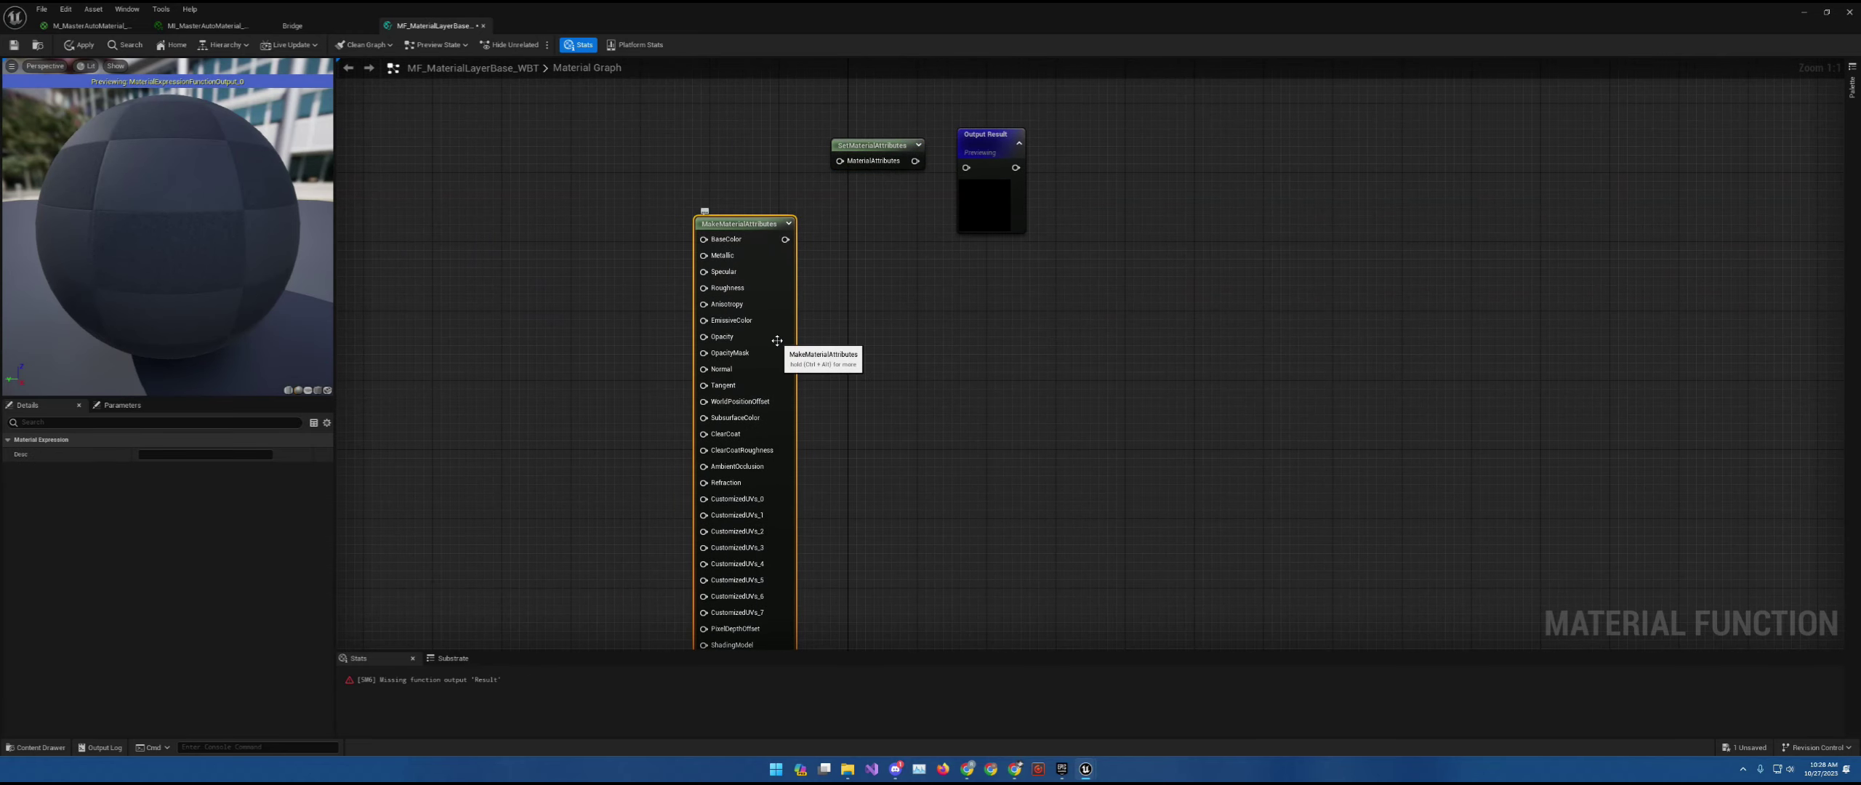
pyautogui.press('Delete')
# - Connect SetMaterialAttributes to Output Result, add six attributes from Base Color to Emissive Color, and align the node with Output Result
pyautogui.moveTo(872, 291); pyautogui.dragTo(818, 325, button='right')
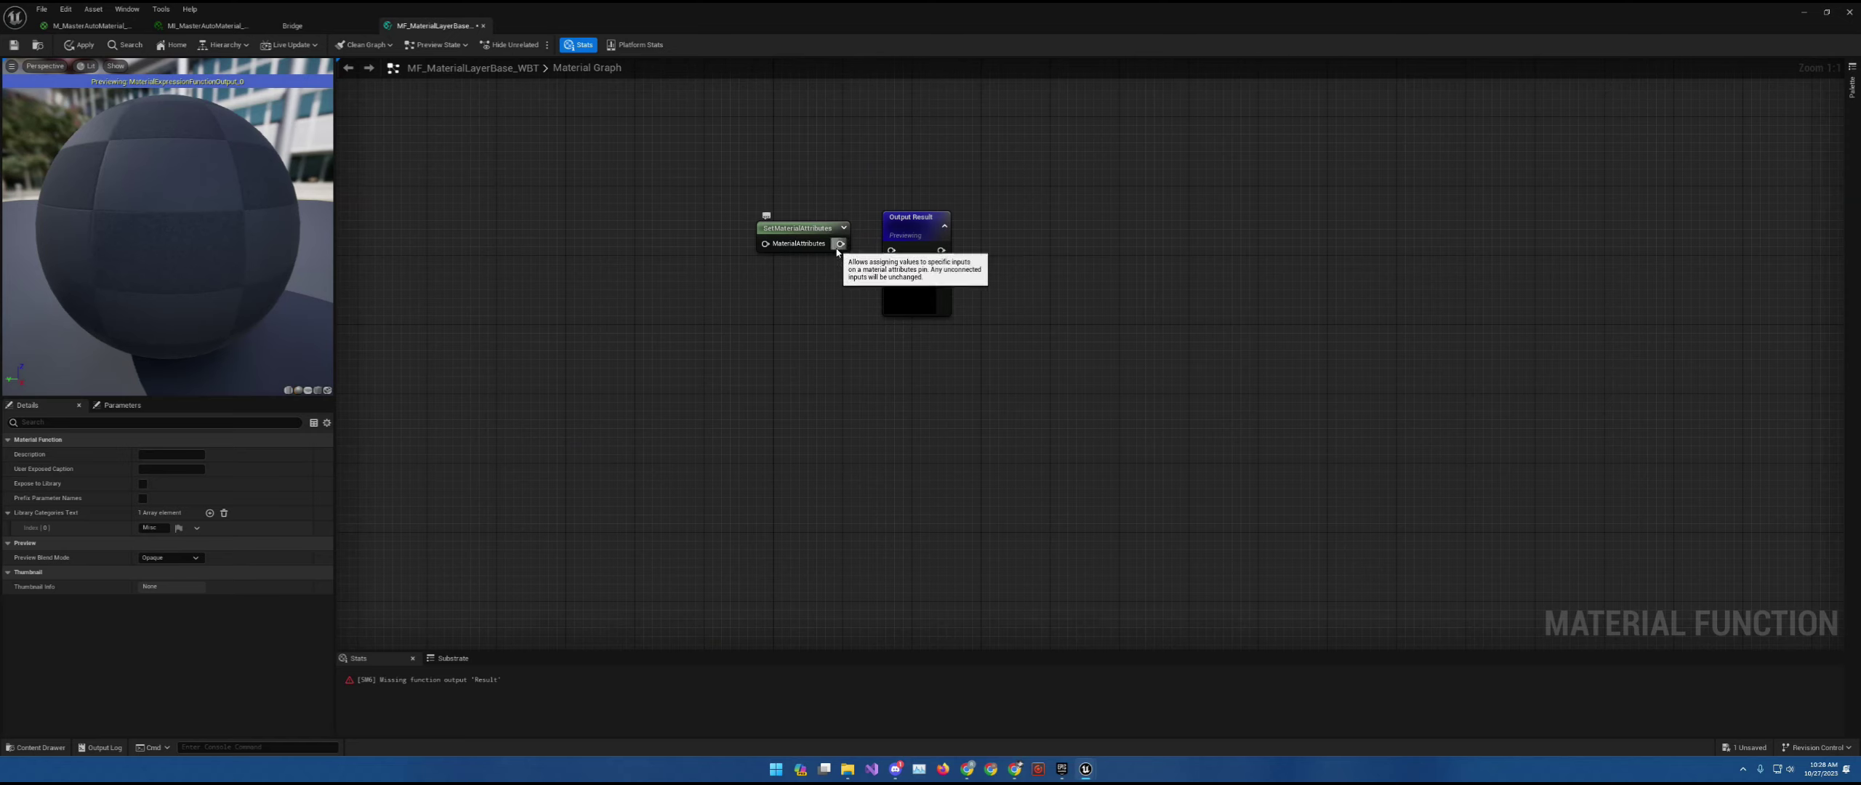
pyautogui.moveTo(841, 244)
pyautogui.mouseDown()
pyautogui.moveTo(898, 251)
pyautogui.moveTo(820, 241)
pyautogui.mouseUp()
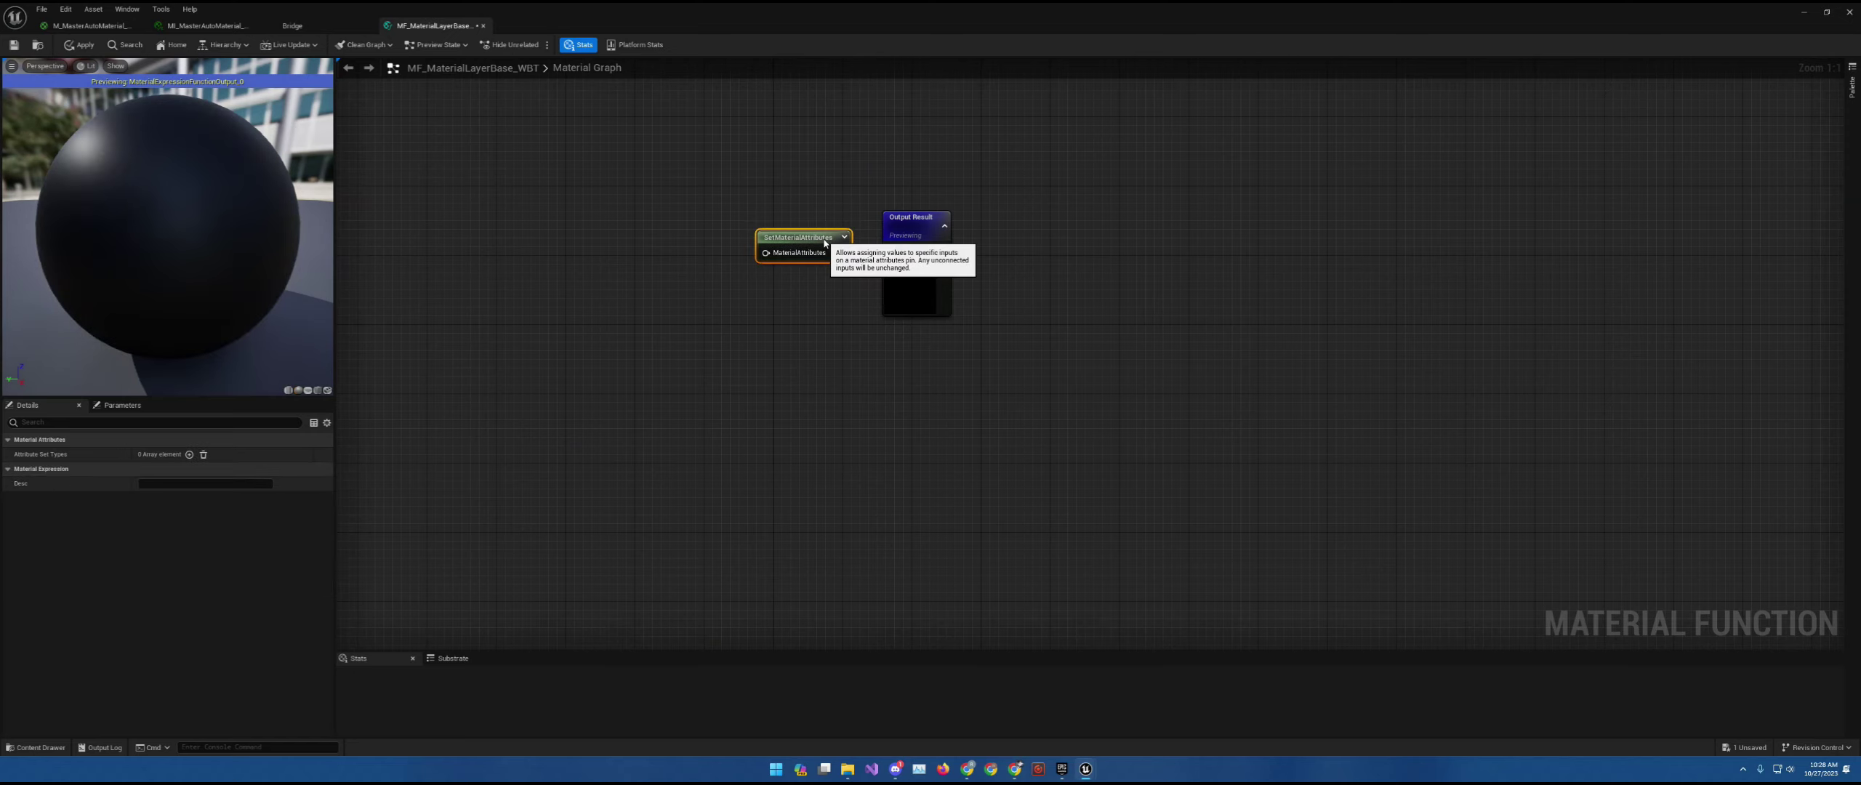
pyautogui.click(190, 456)
pyautogui.click(190, 456)
pyautogui.click(189, 455)
pyautogui.click(189, 455)
pyautogui.click(191, 455)
pyautogui.click(191, 455)
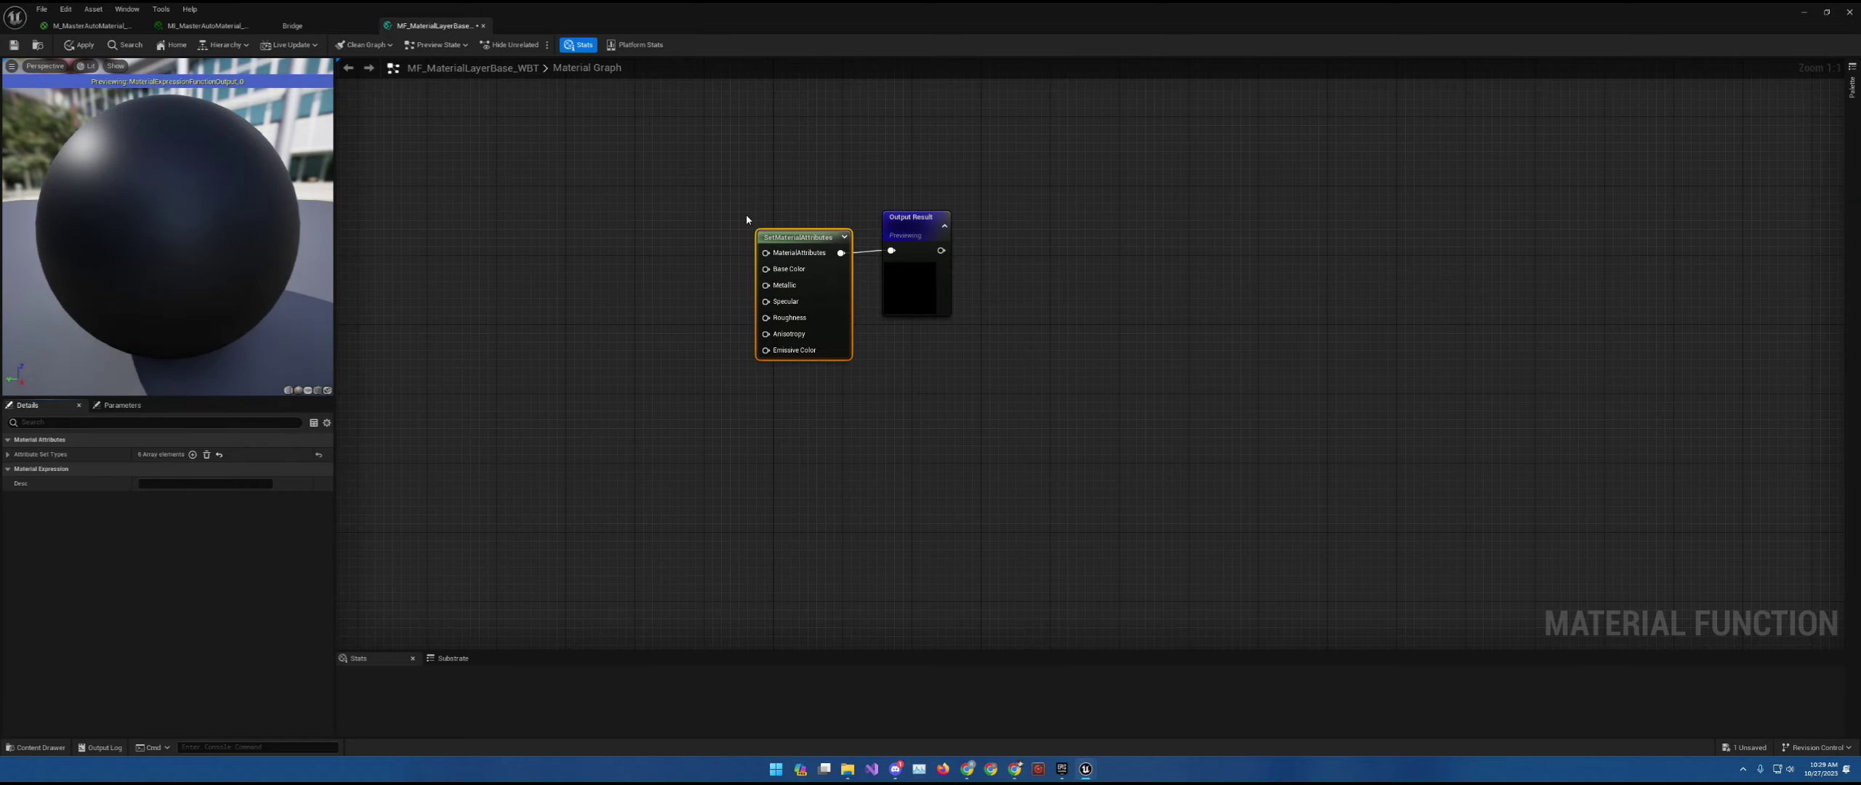
pyautogui.moveTo(804, 232); pyautogui.dragTo(917, 249, button='right')
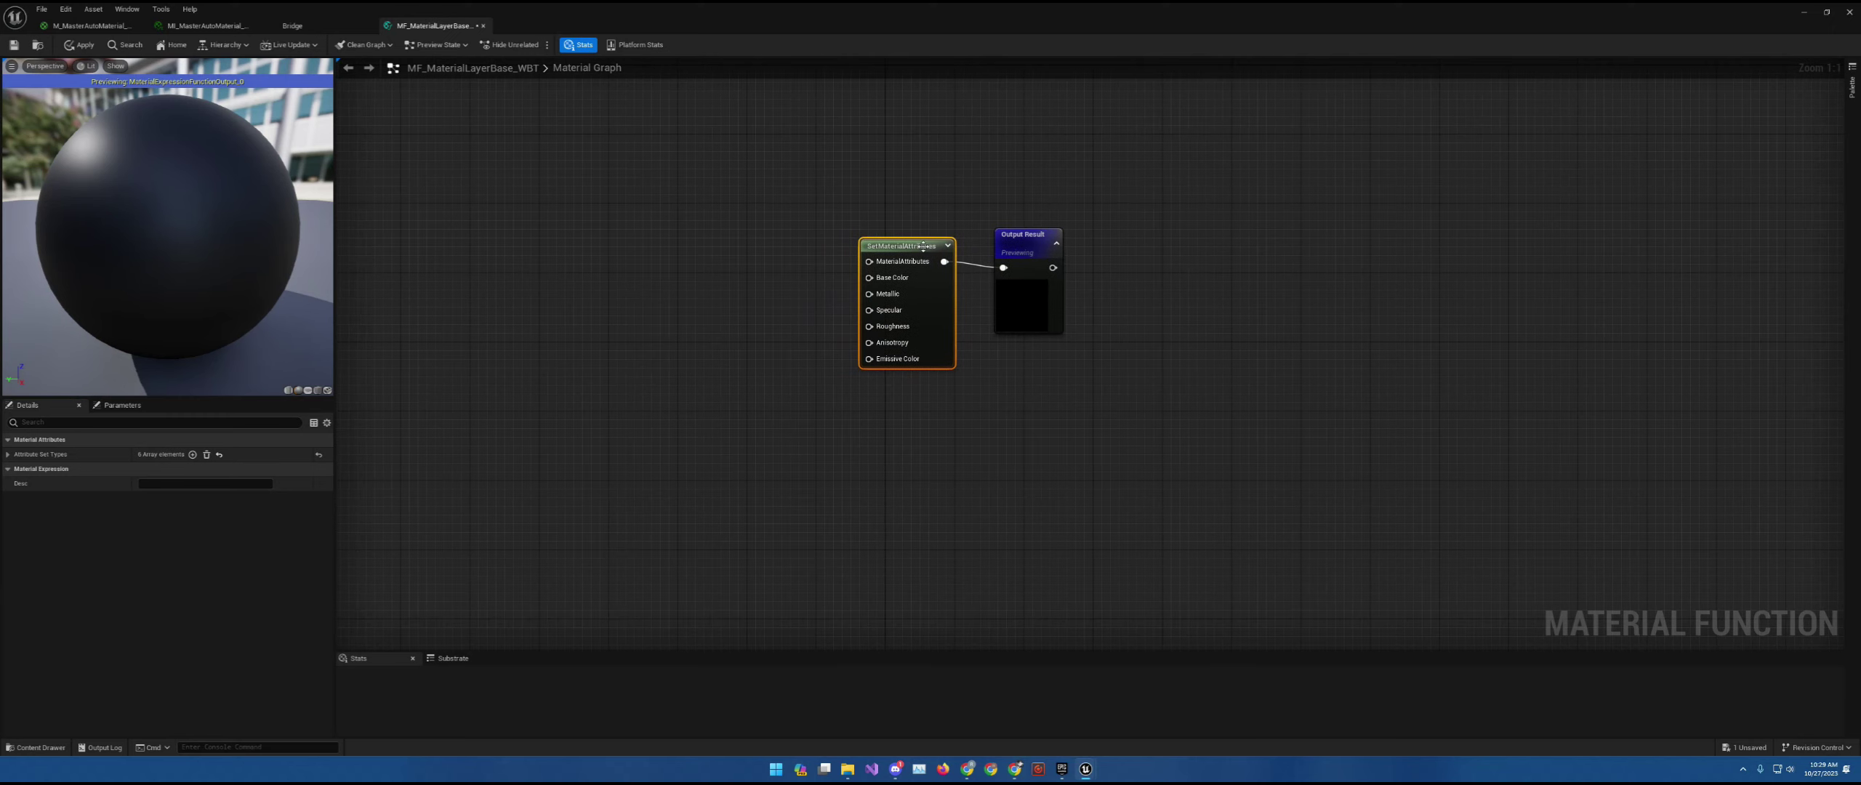
pyautogui.moveTo(917, 249); pyautogui.dragTo(917, 259)
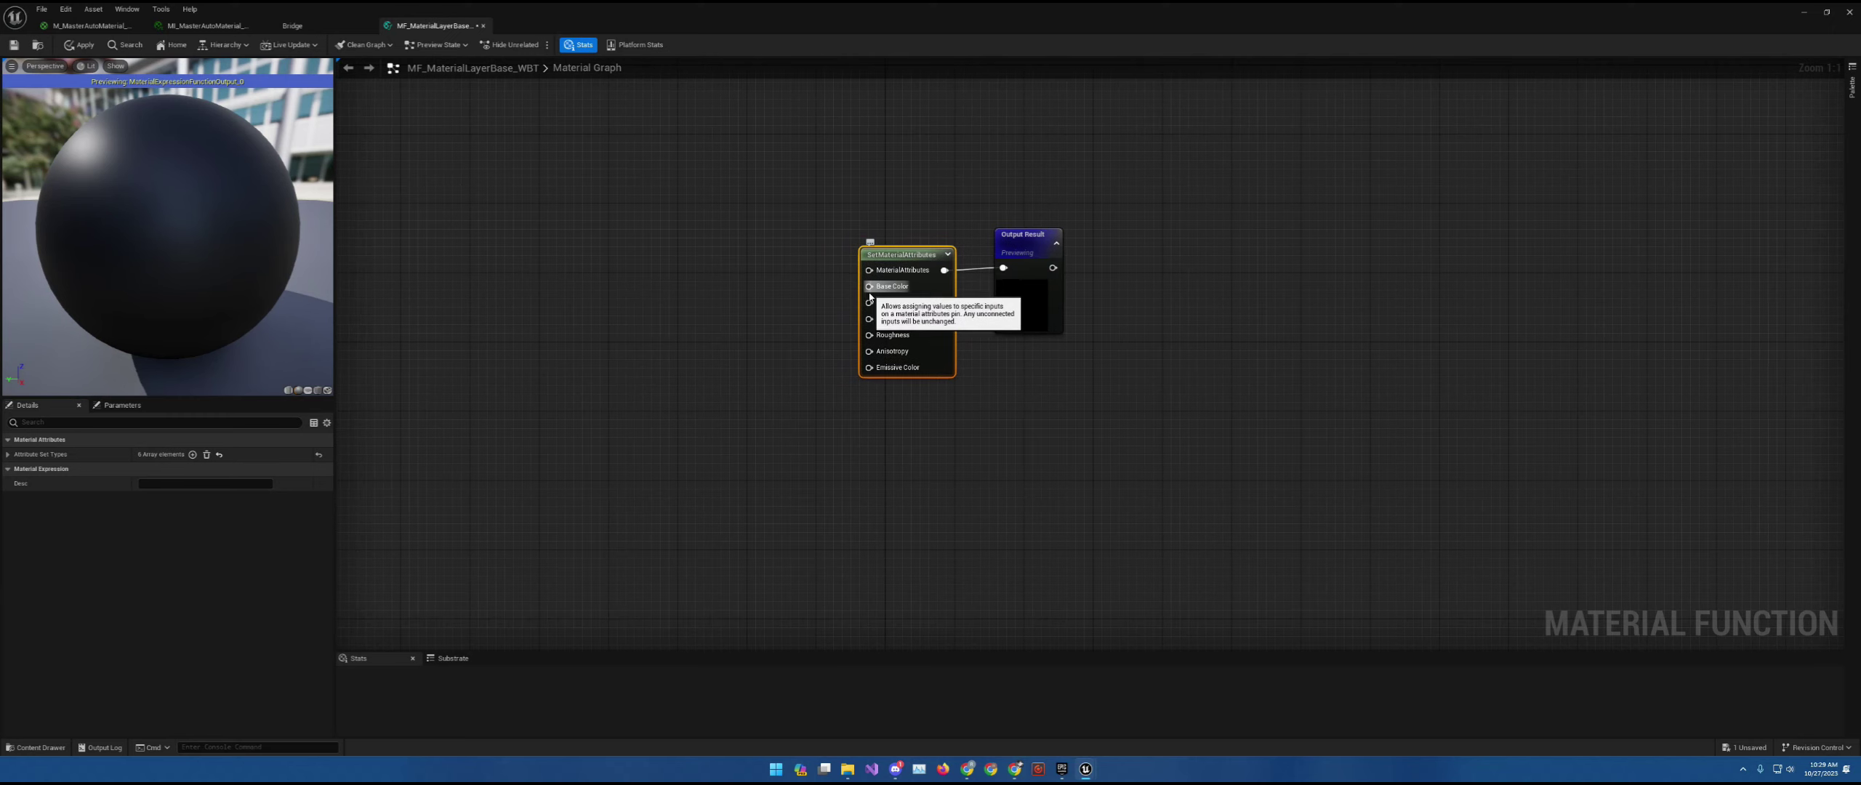
# - Add a Texture Sample node ahead of SetMaterialAttributes and set its sampler source to Shared: Wrap
pyautogui.moveTo(799, 284); pyautogui.dragTo(972, 304, button='right')
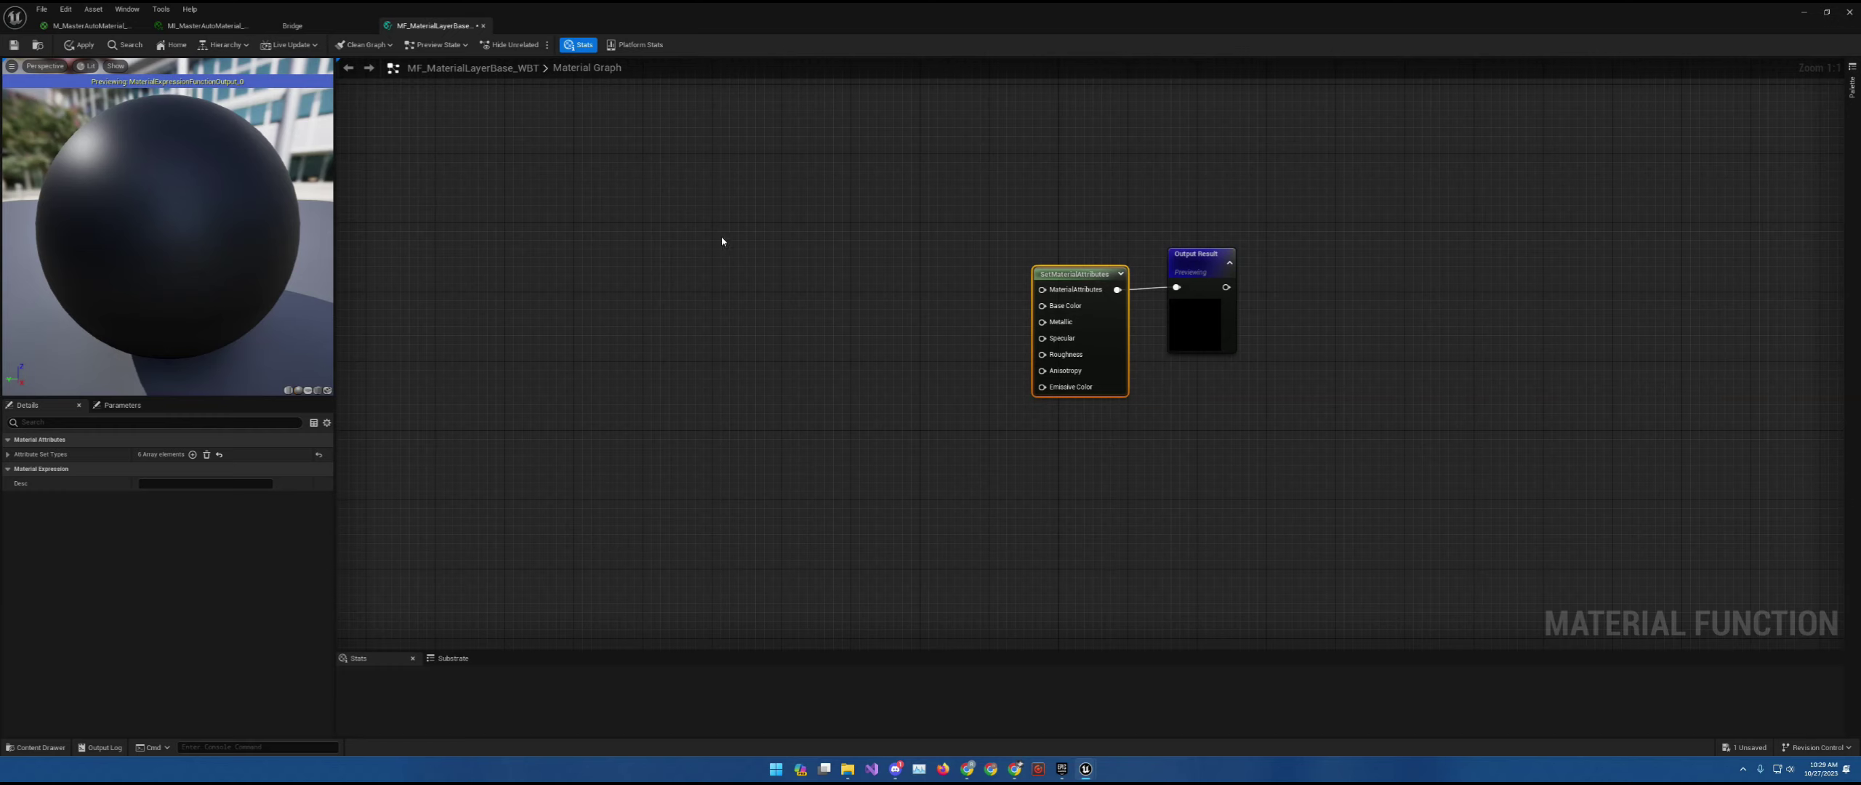
pyautogui.rightClick(745, 282)
pyautogui.write('texture sample')
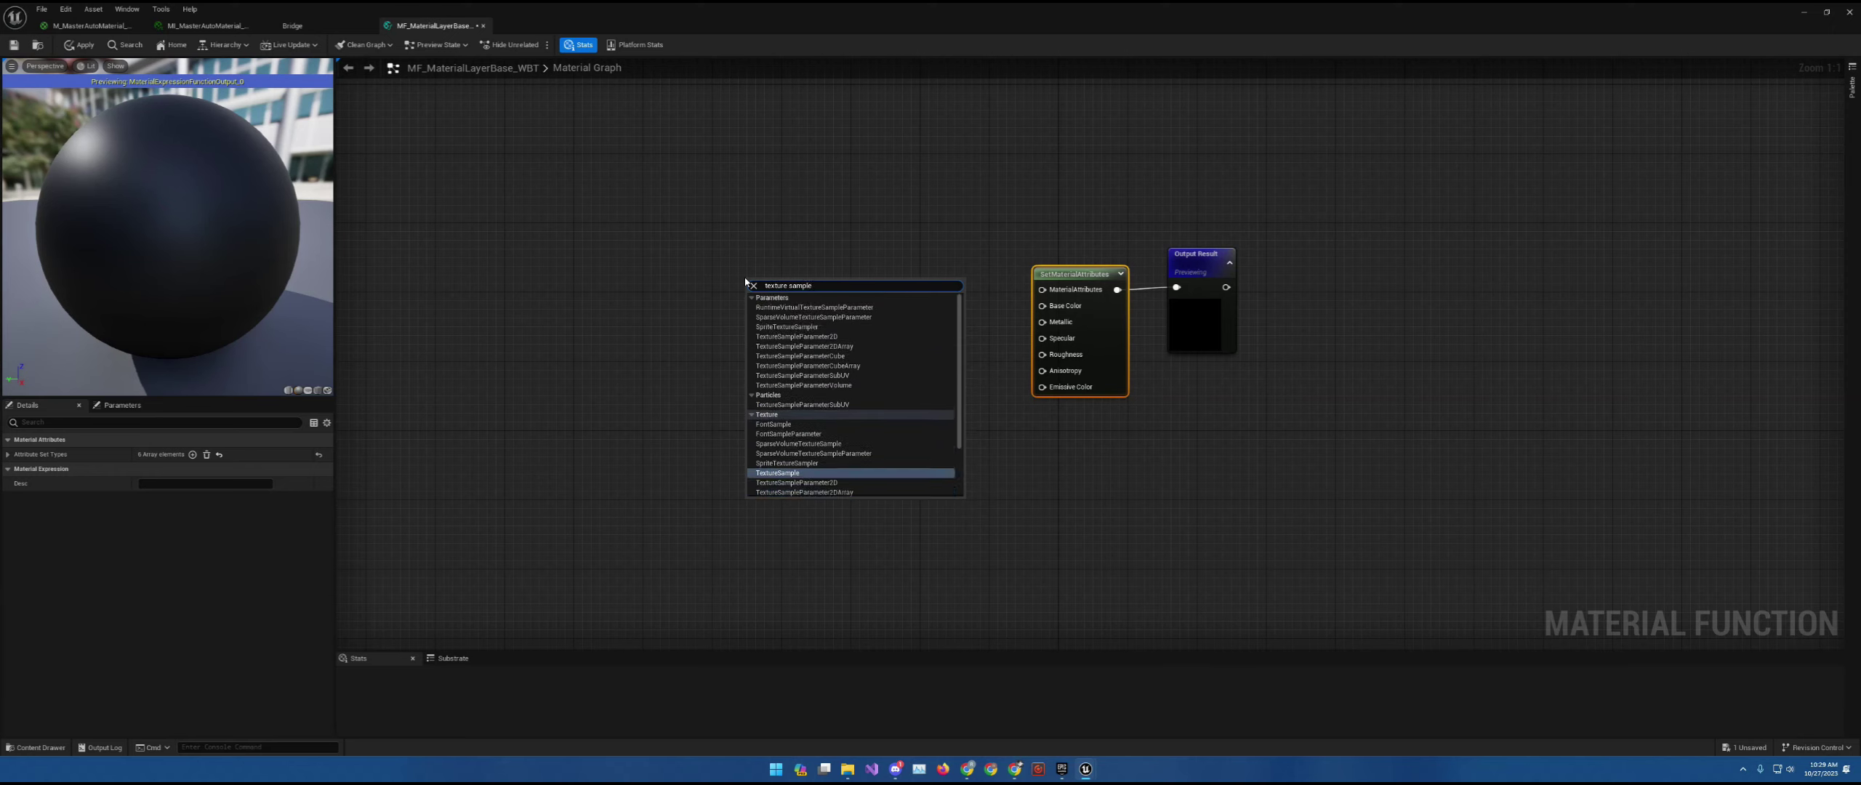
pyautogui.press('Return')
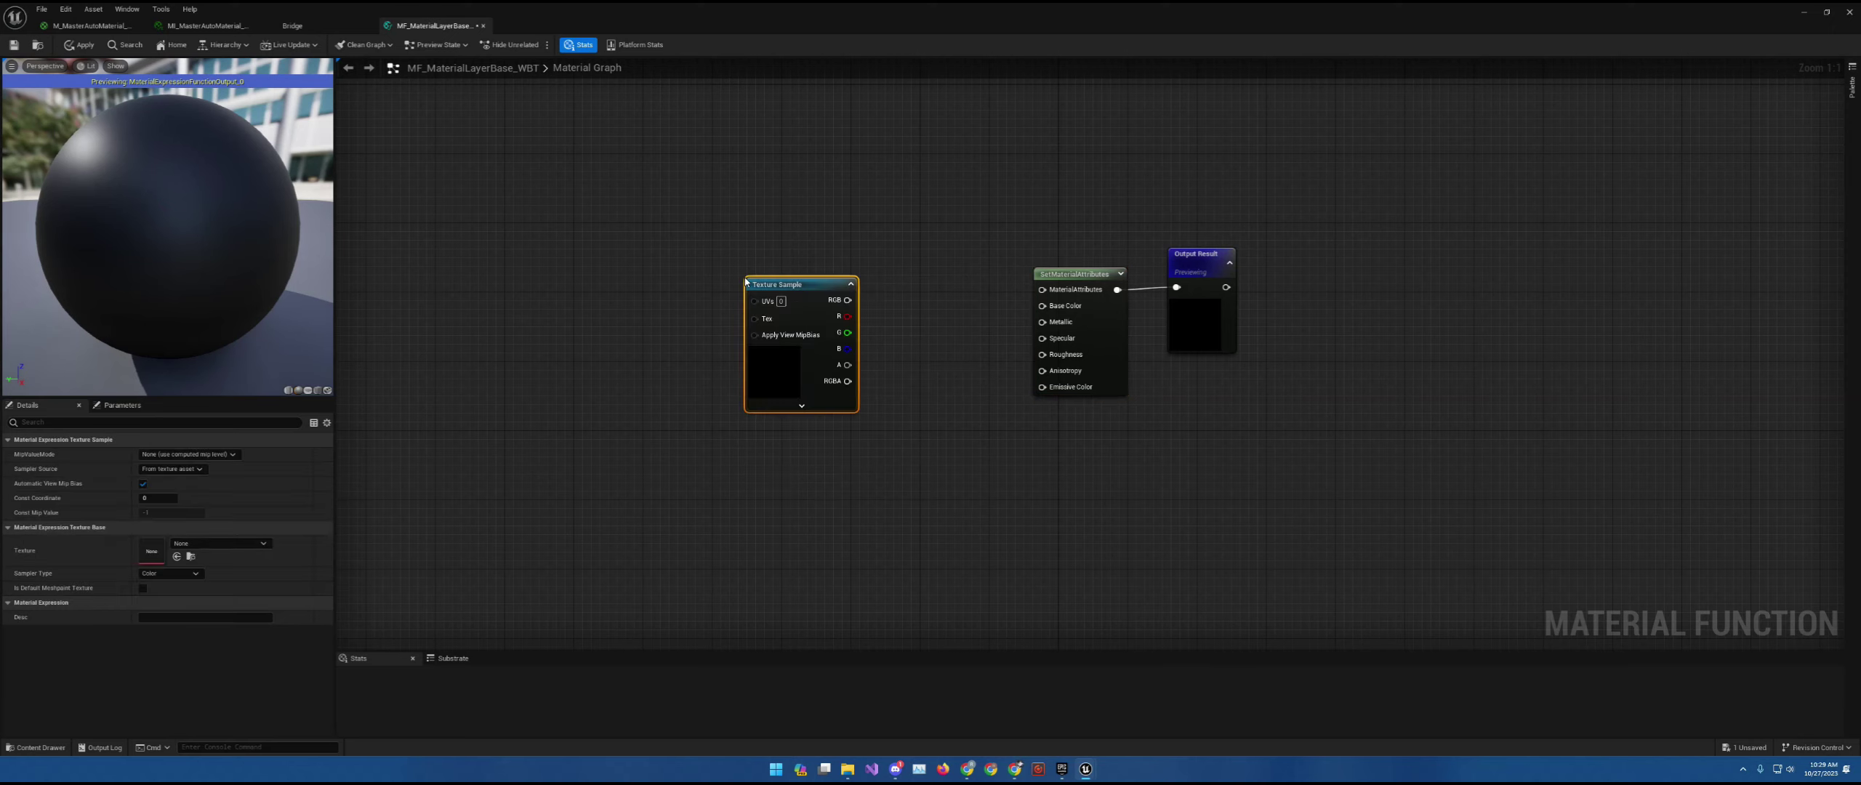
pyautogui.click(174, 470)
pyautogui.click(161, 490)
# - Move the Texture Sample farther away from SetMaterialAttributes and connect its RGB output to Base Color
pyautogui.moveTo(924, 363); pyautogui.dragTo(1018, 361, button='right')
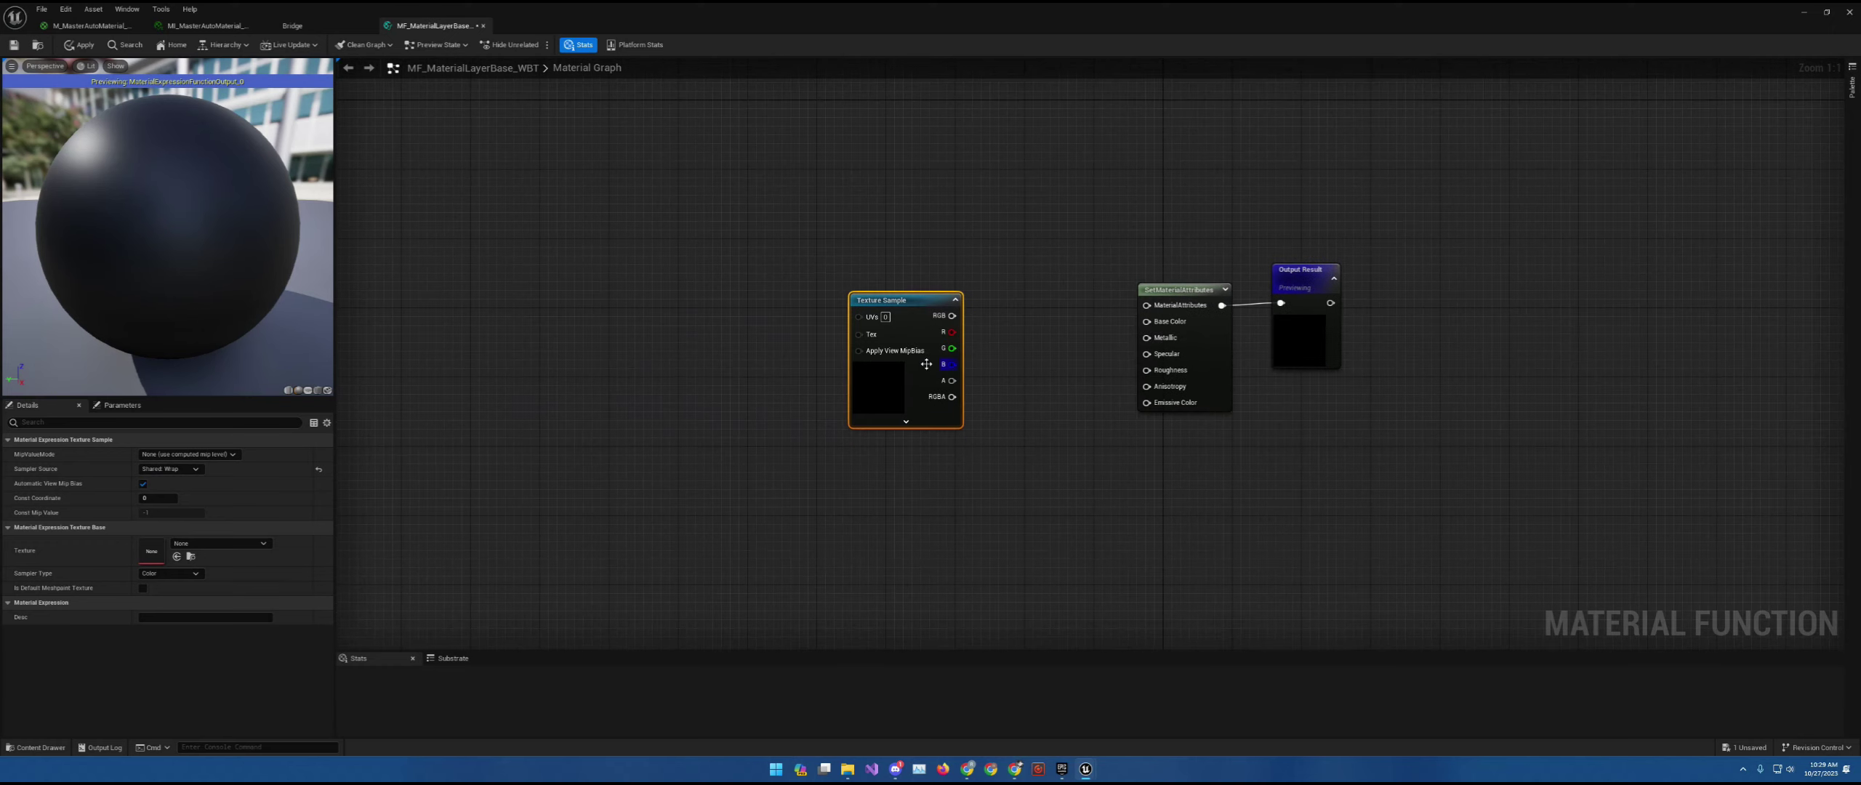
pyautogui.moveTo(913, 328); pyautogui.dragTo(728, 329)
pyautogui.moveTo(866, 327); pyautogui.dragTo(775, 369, button='right')
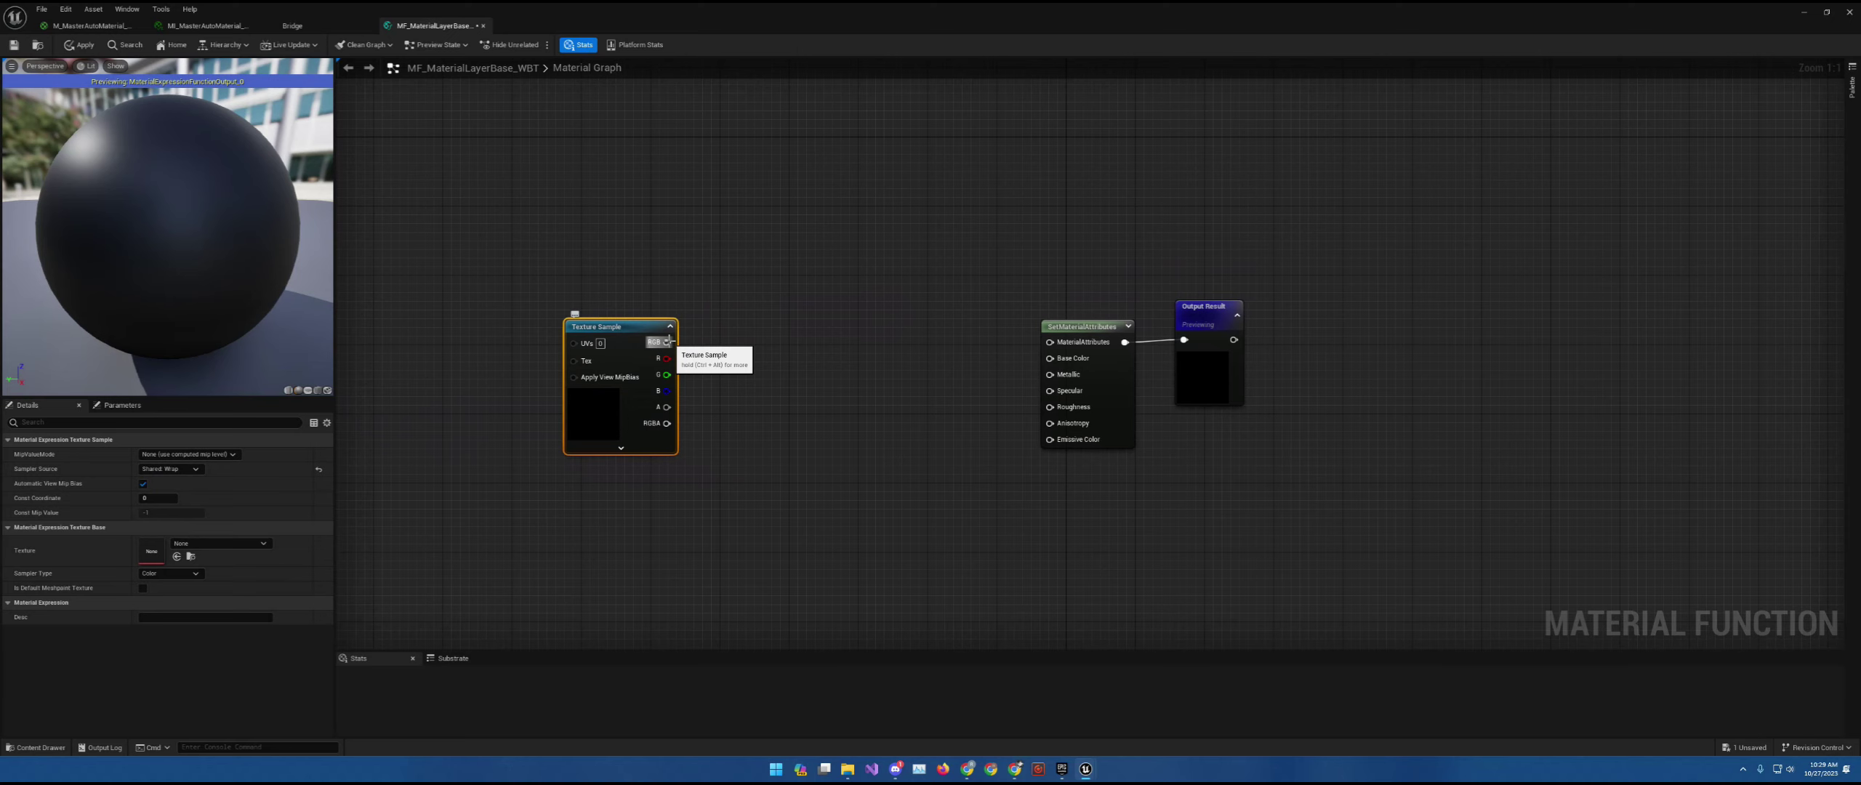
pyautogui.moveTo(669, 340); pyautogui.dragTo(1050, 368)
# - Add a Texture2D function input connected to the Texture Sample's Tex pin and name it Albedo
pyautogui.moveTo(812, 389); pyautogui.dragTo(1089, 357, button='right')
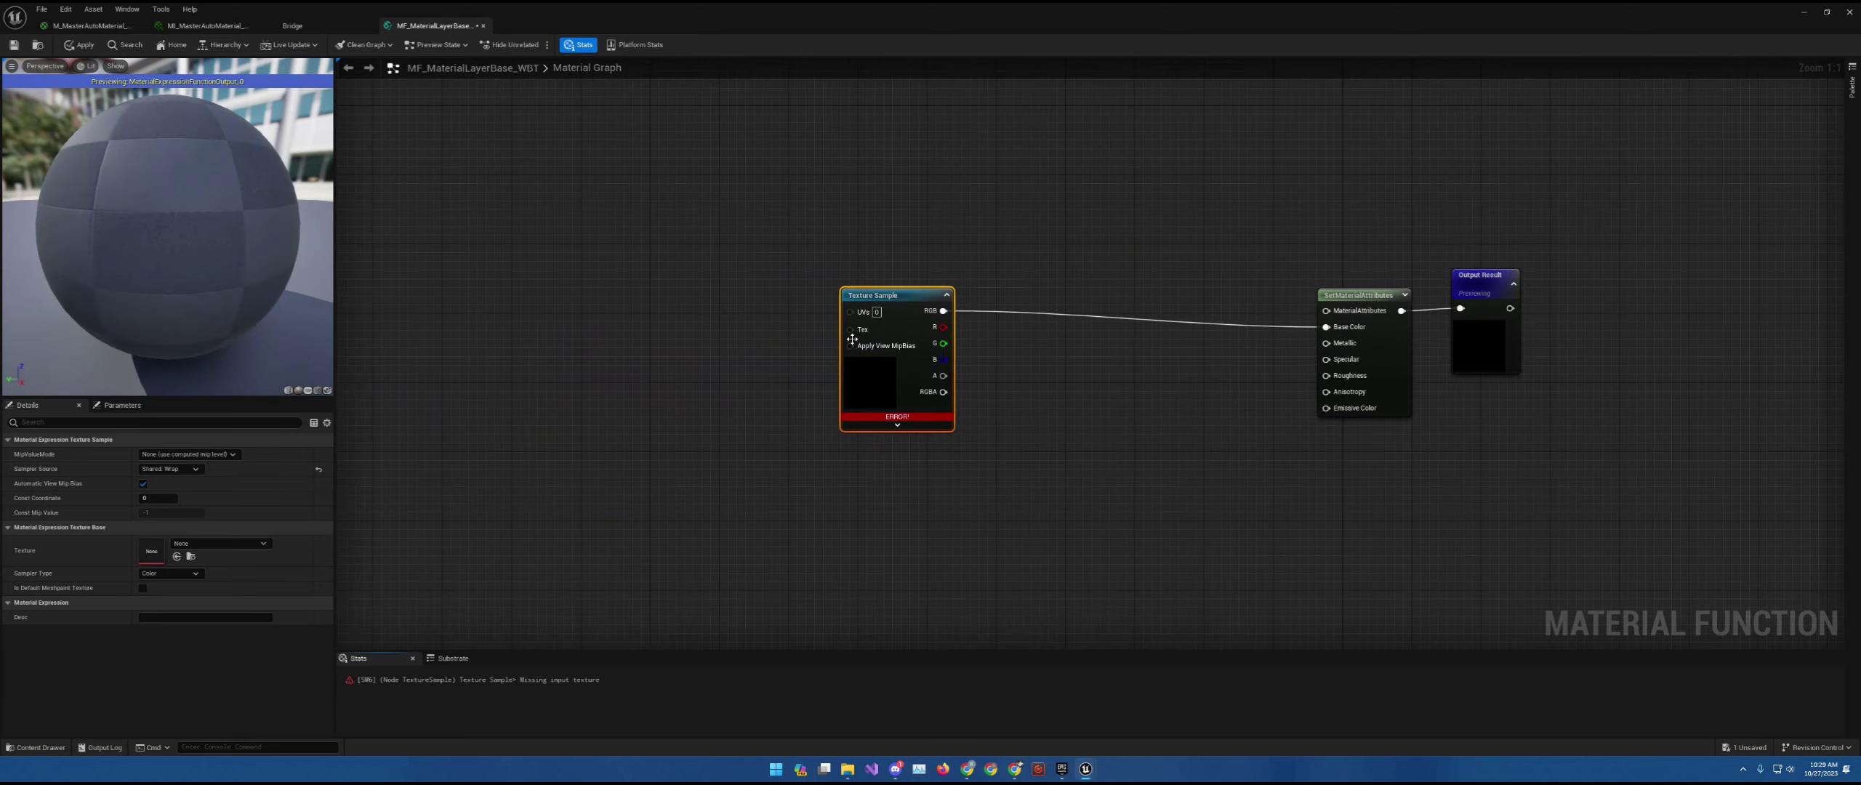
pyautogui.moveTo(847, 329); pyautogui.dragTo(706, 336)
pyautogui.write('input')
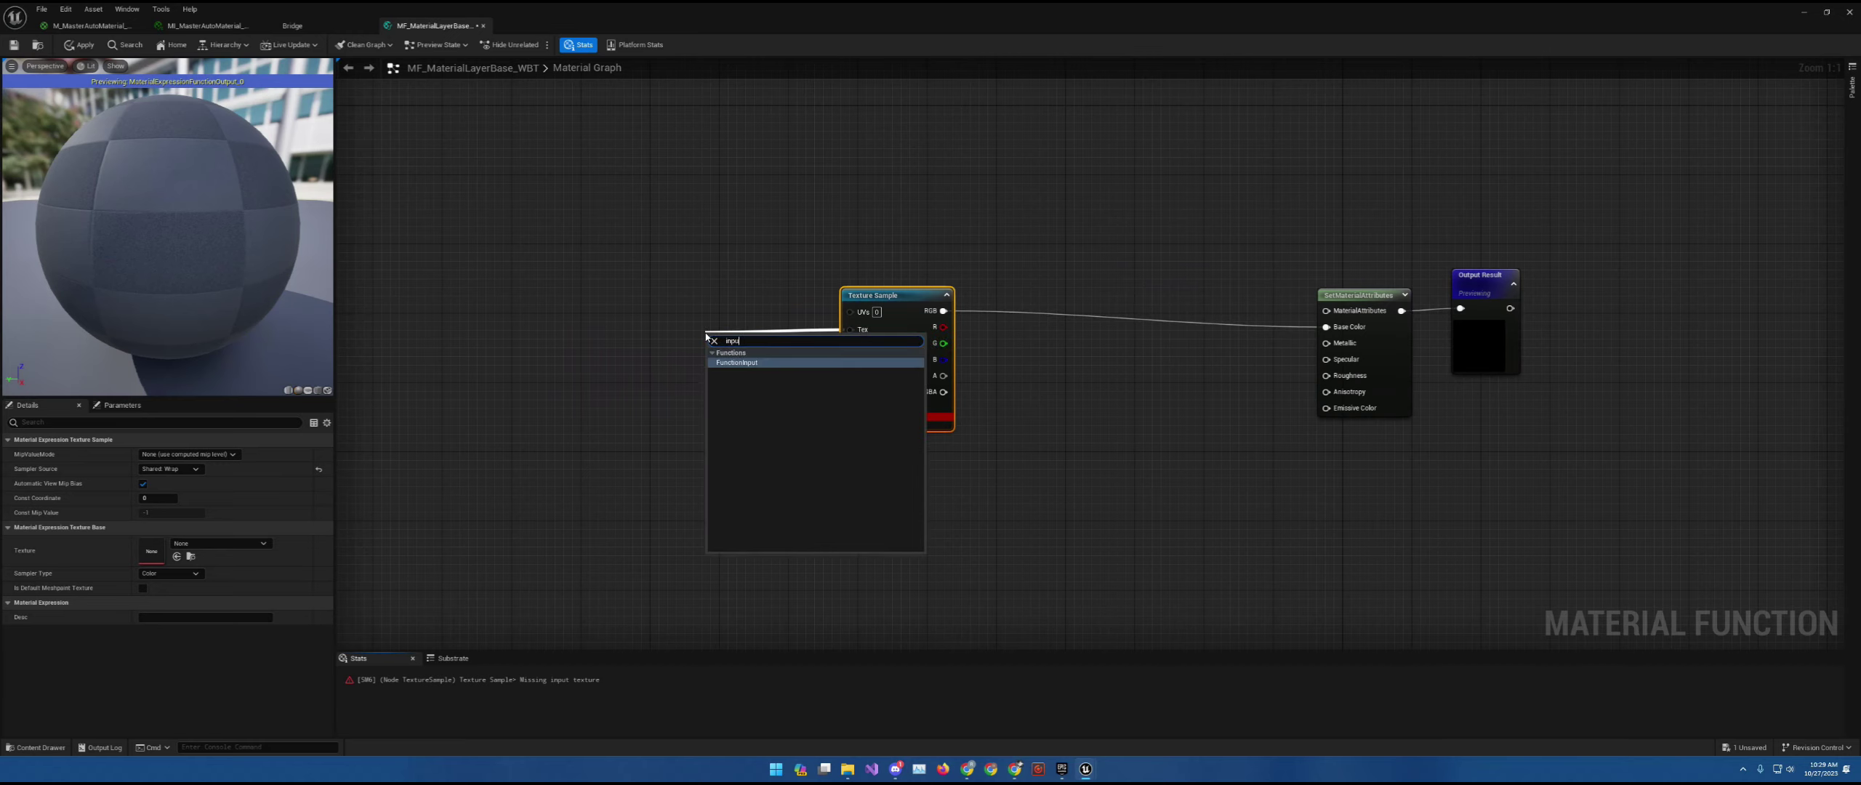
pyautogui.press('Return')
pyautogui.click(163, 454)
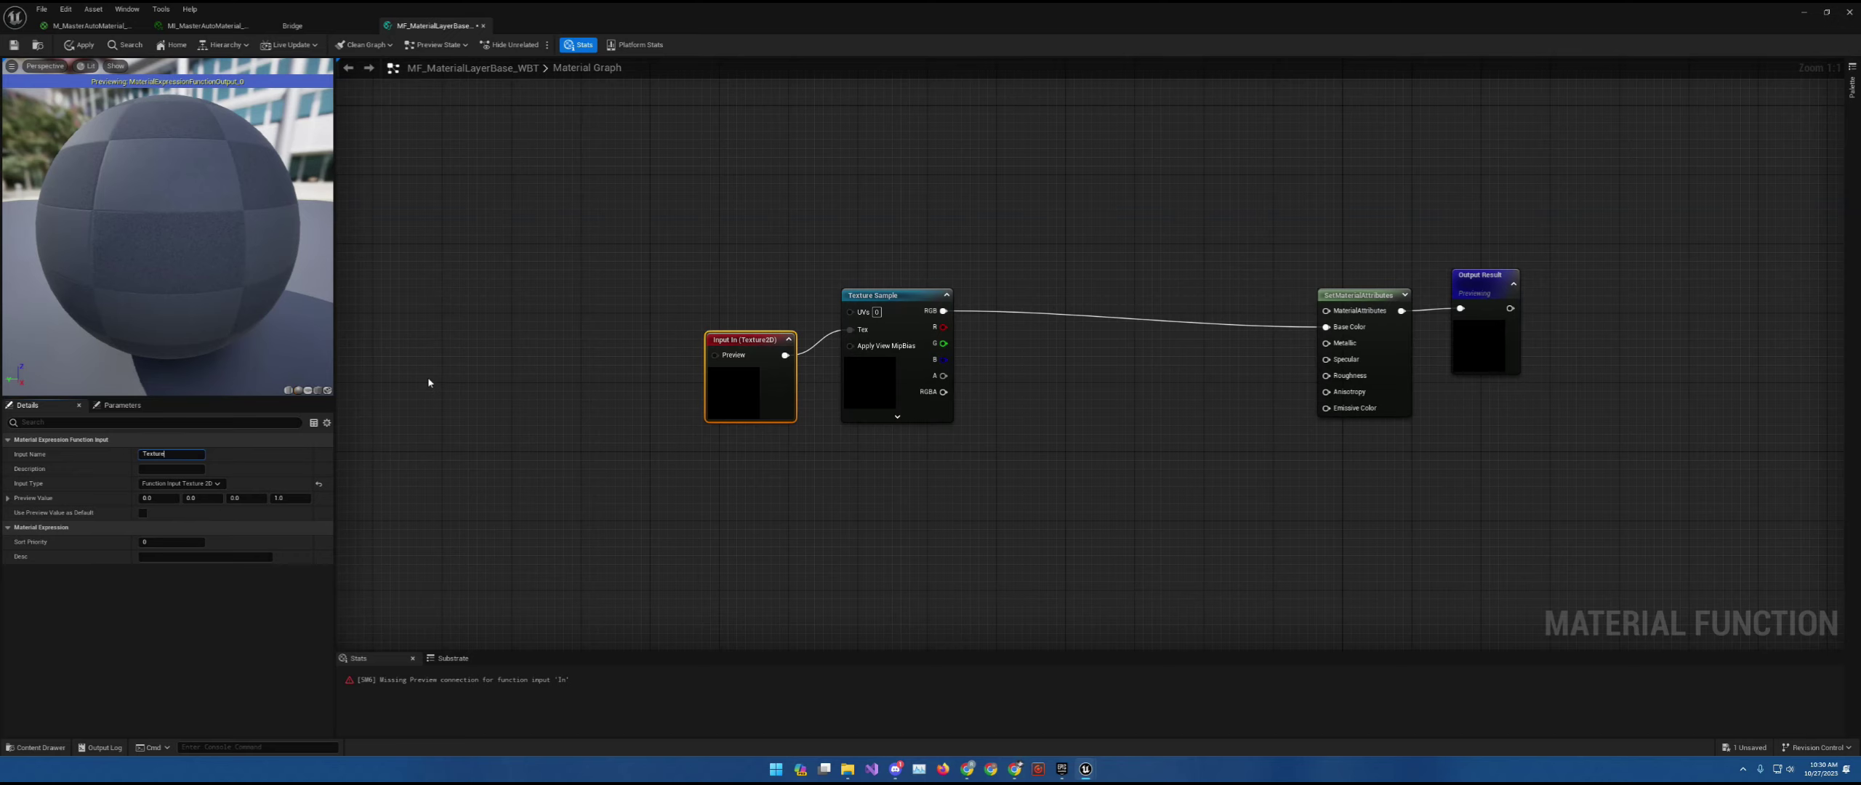
pyautogui.hotkey('ctrl', 'a')
pyautogui.press('BackSpace')
pyautogui.click(644, 419)
# - Line up the Albedo input node with the Texture Sample's Tex pin and collapse its preview
pyautogui.moveTo(793, 388); pyautogui.dragTo(723, 376)
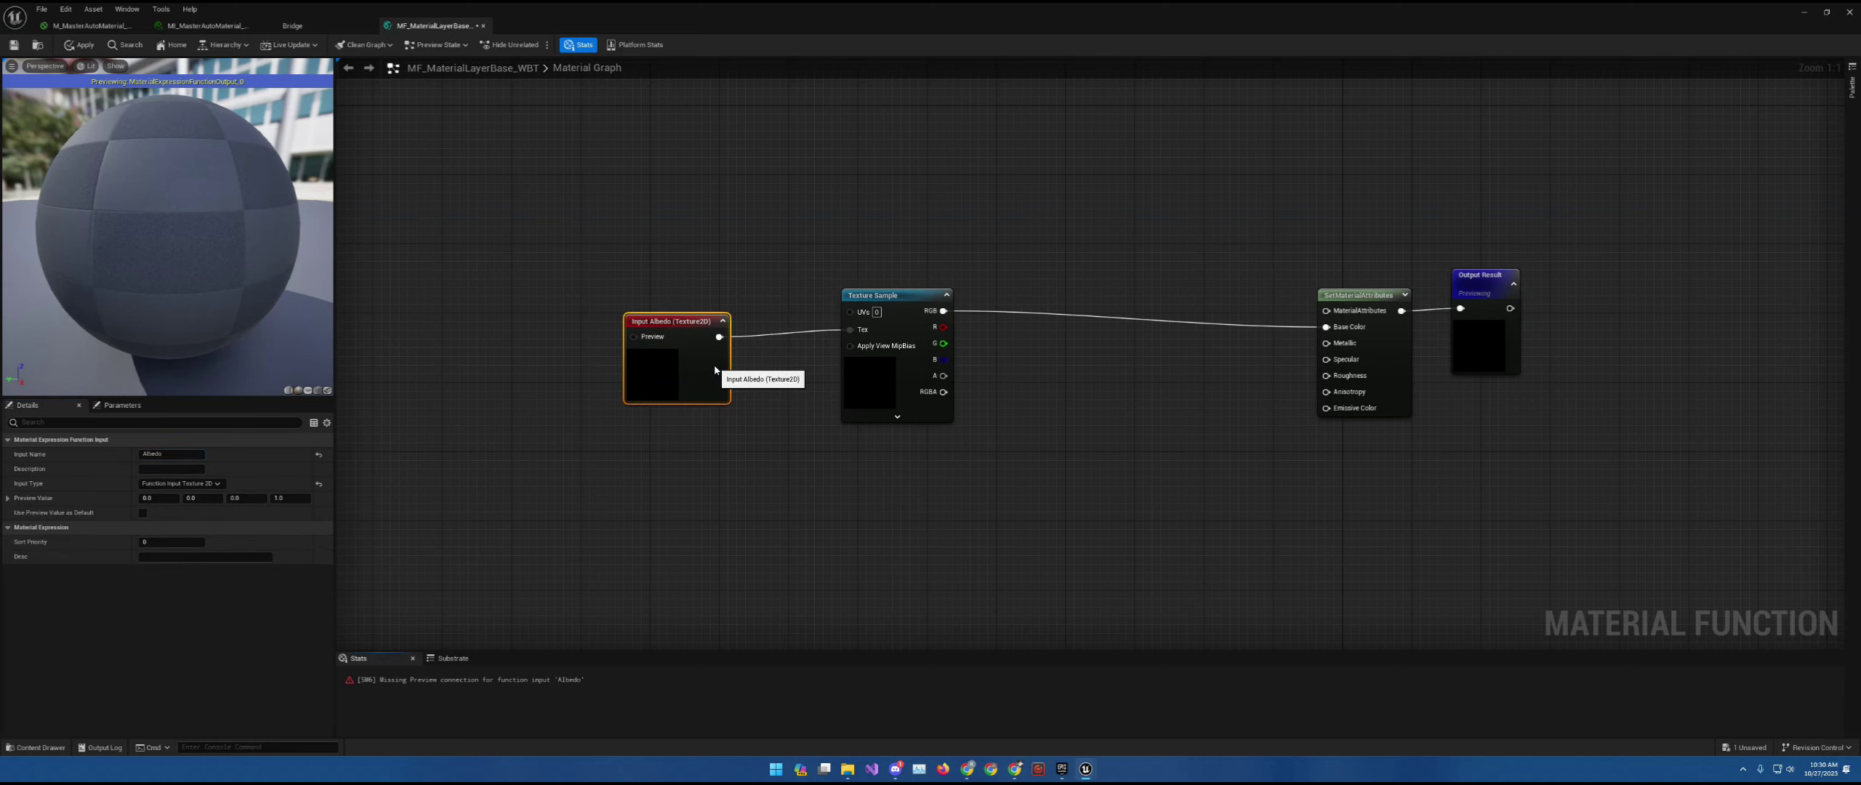
pyautogui.moveTo(742, 366); pyautogui.dragTo(849, 393, button='right')
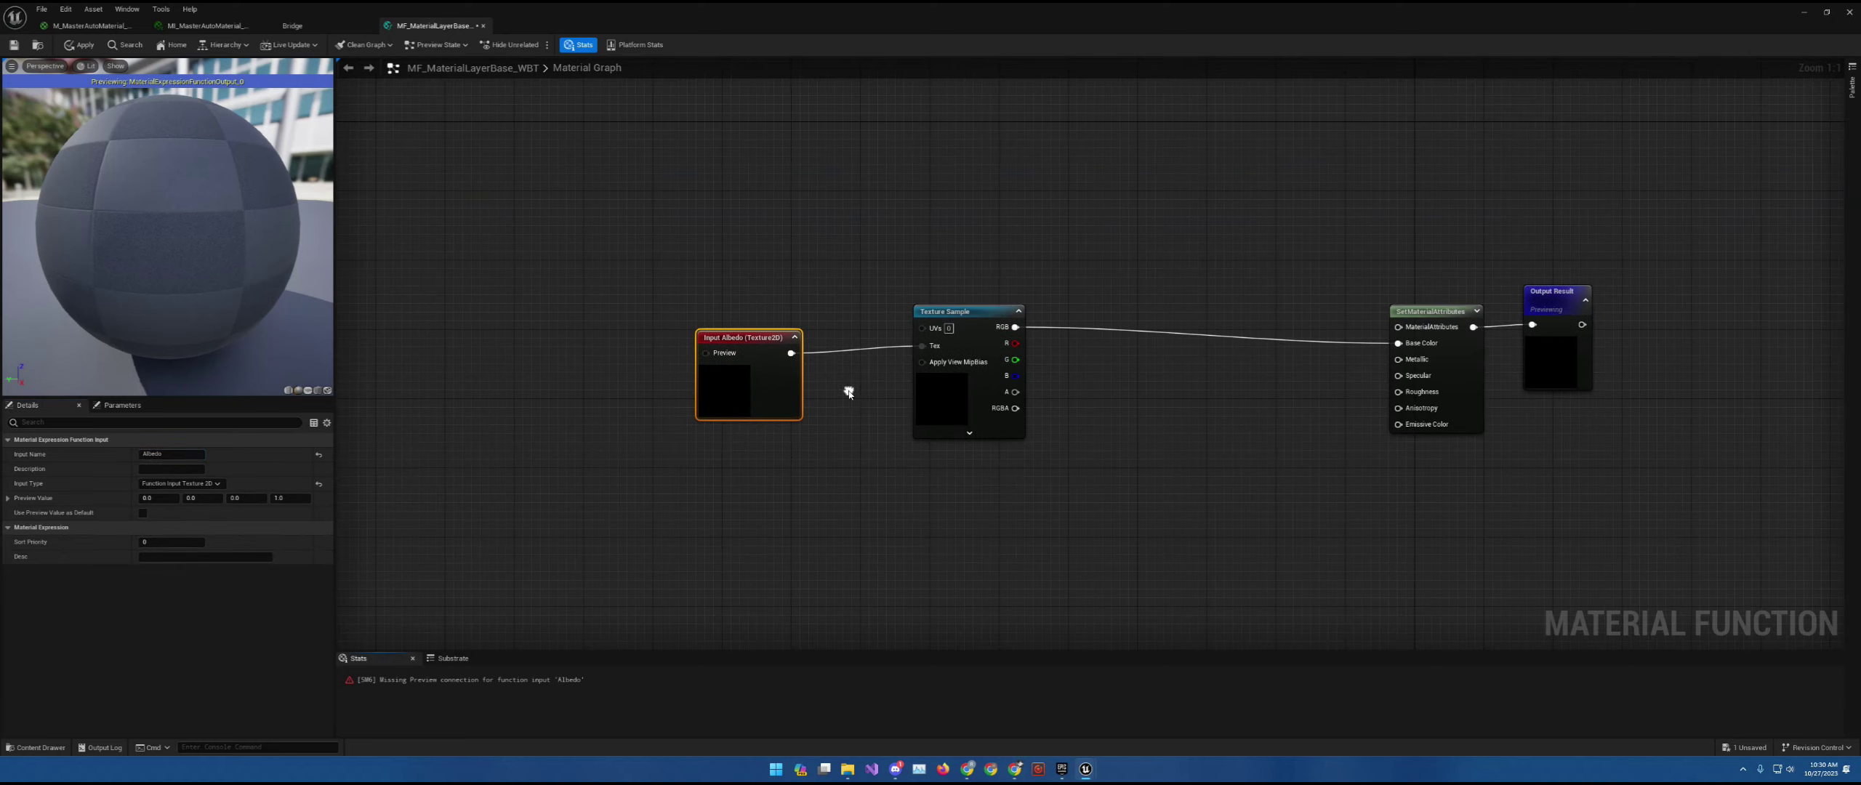
pyautogui.click(795, 337)
pyautogui.moveTo(636, 392); pyautogui.dragTo(738, 390, button='right')
pyautogui.click(738, 391)
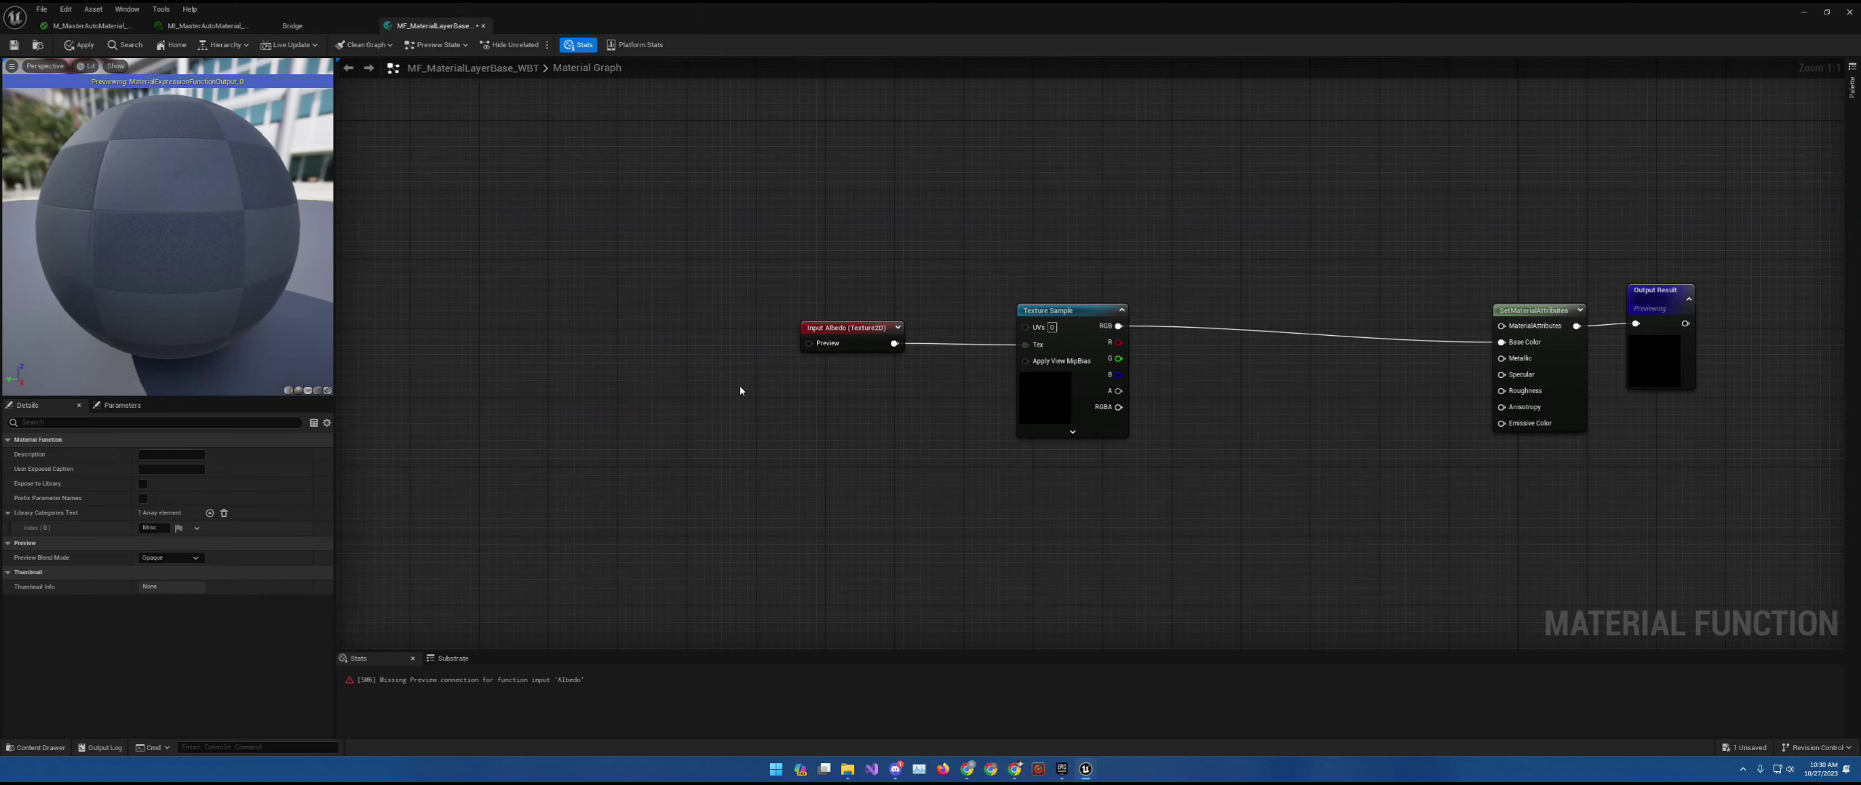
# - Add a Texture Object node ahead of the Albedo function input
pyautogui.rightClick(639, 343)
pyautogui.write('te')
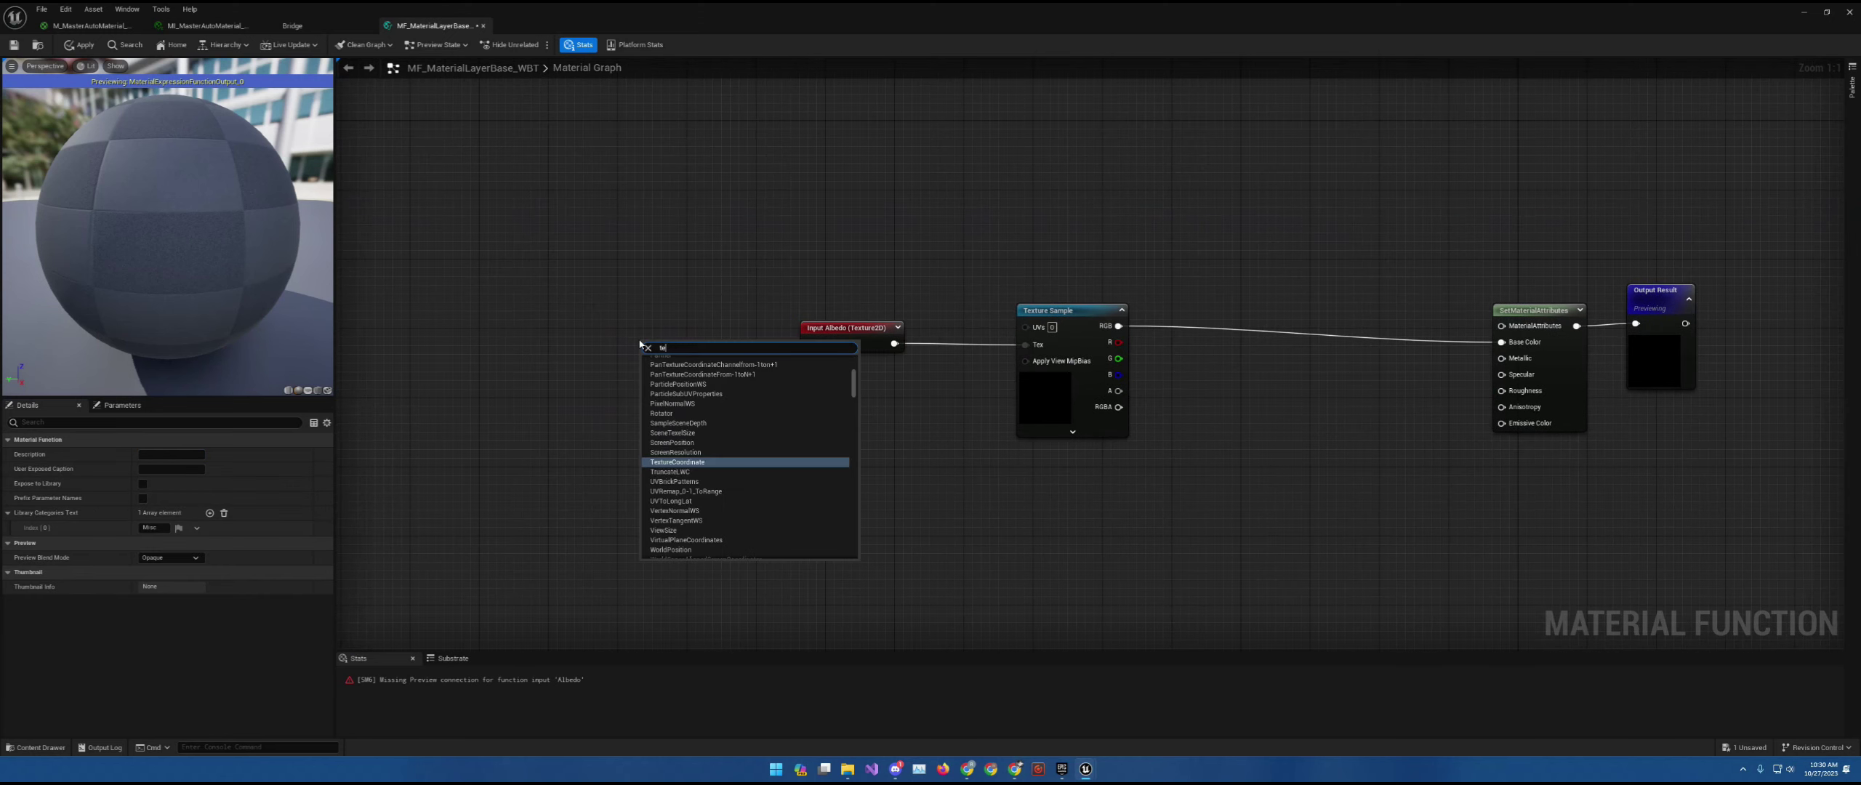
pyautogui.write('xture 2d')
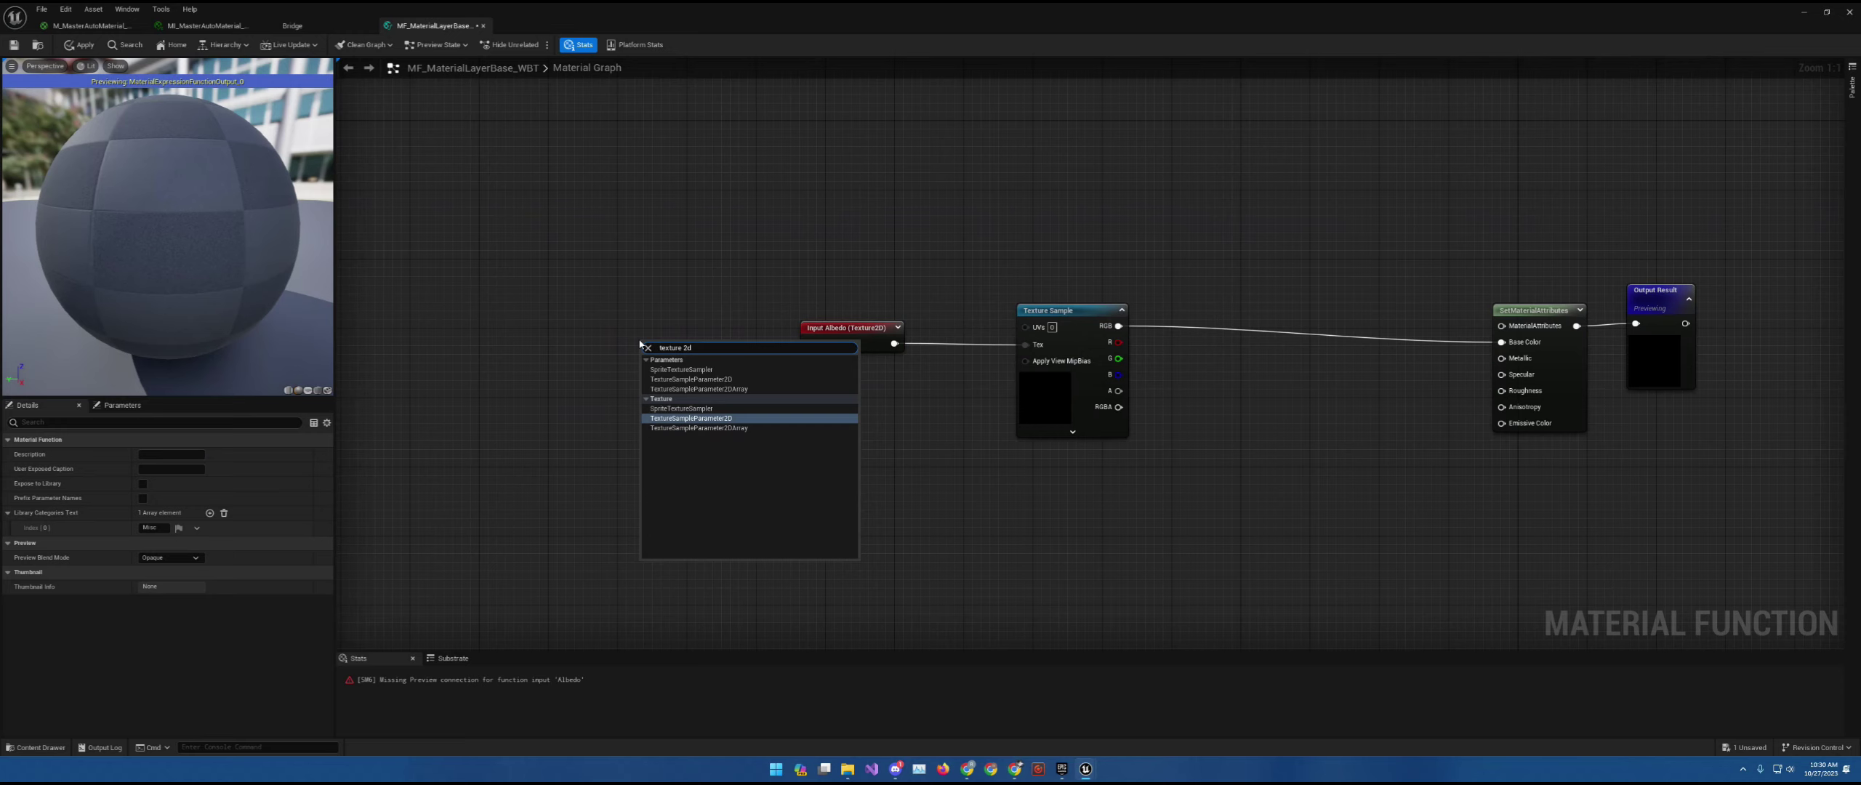
pyautogui.press('BackSpace')
pyautogui.press('BackSpace')
pyautogui.press('BackSpace')
pyautogui.press('BackSpace')
pyautogui.press('BackSpace')
pyautogui.press('BackSpace')
pyautogui.press('BackSpace')
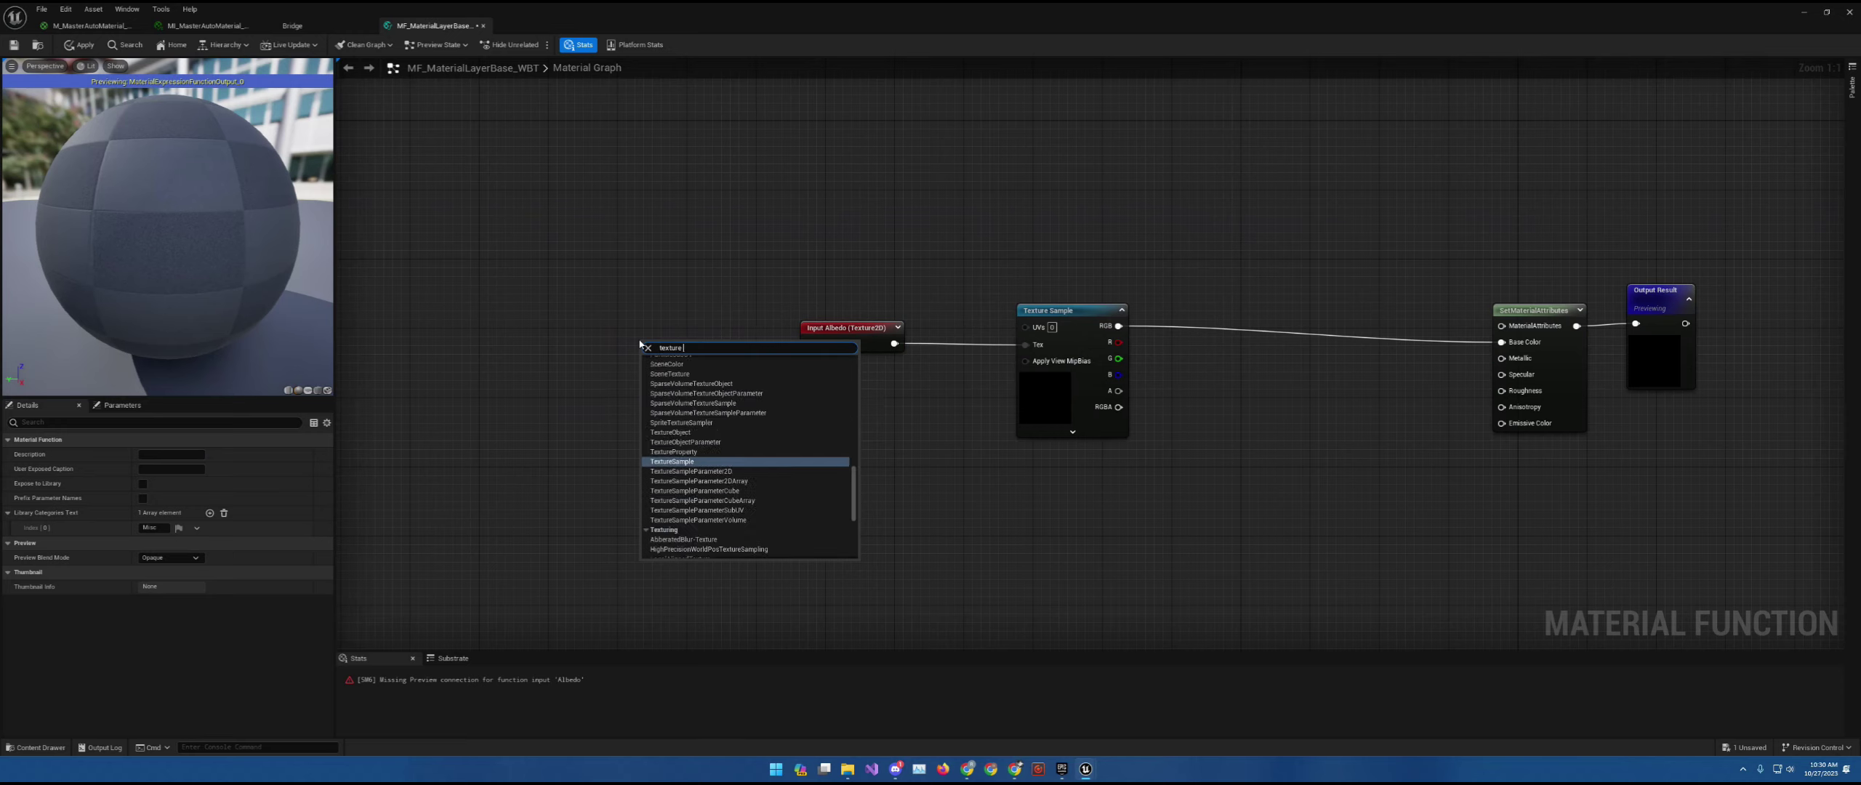
pyautogui.write('ture obj')
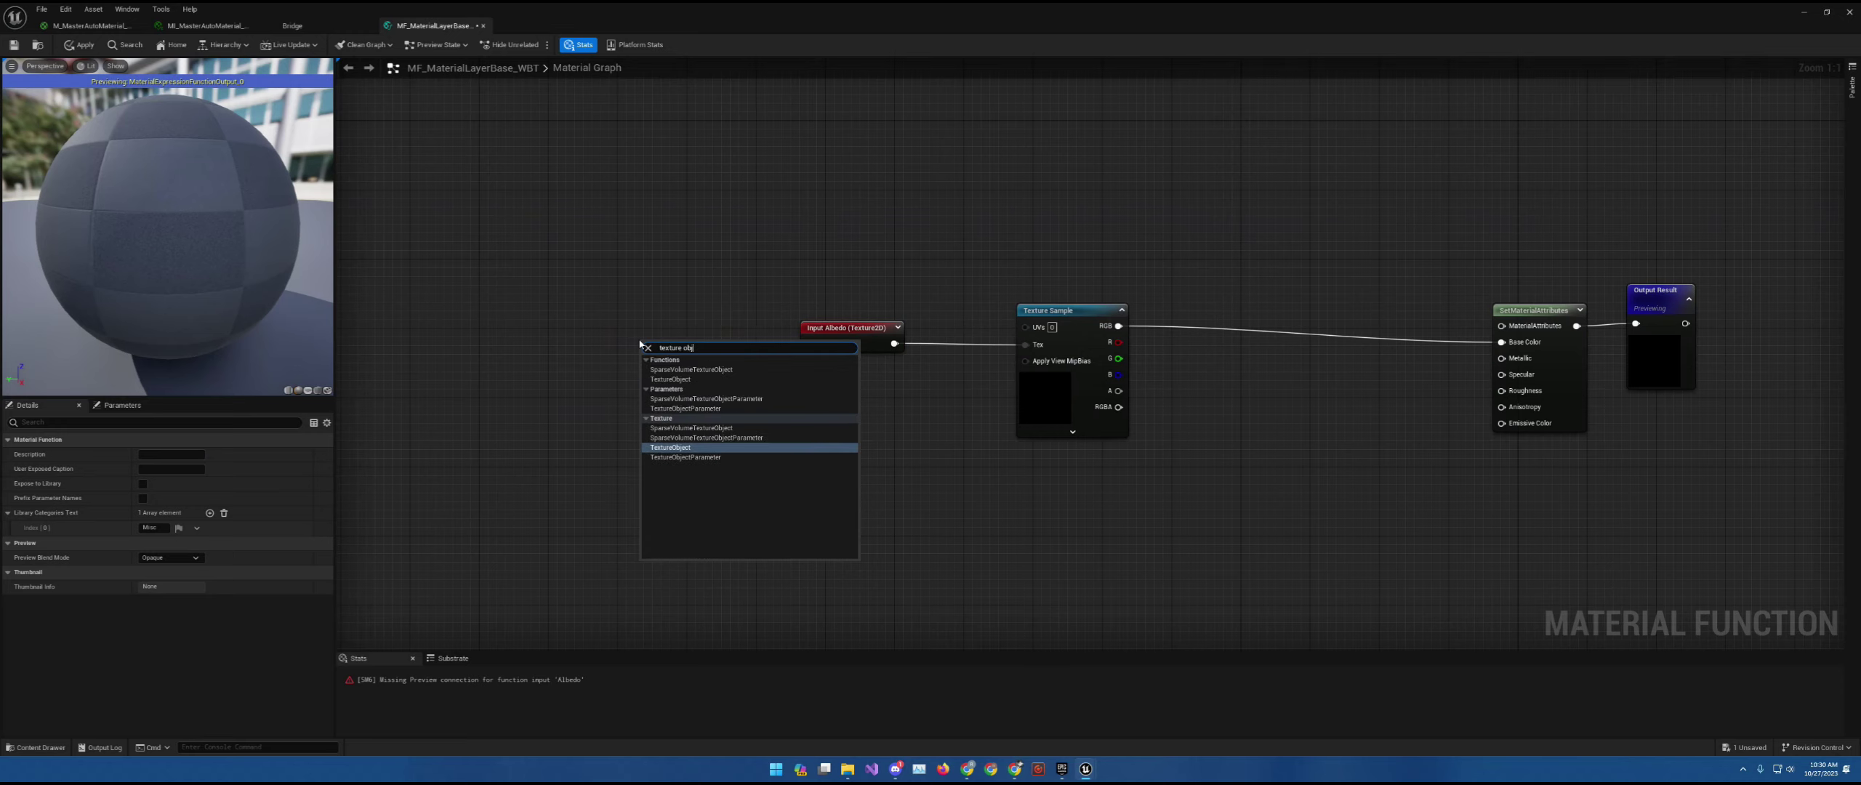
pyautogui.press('Return')
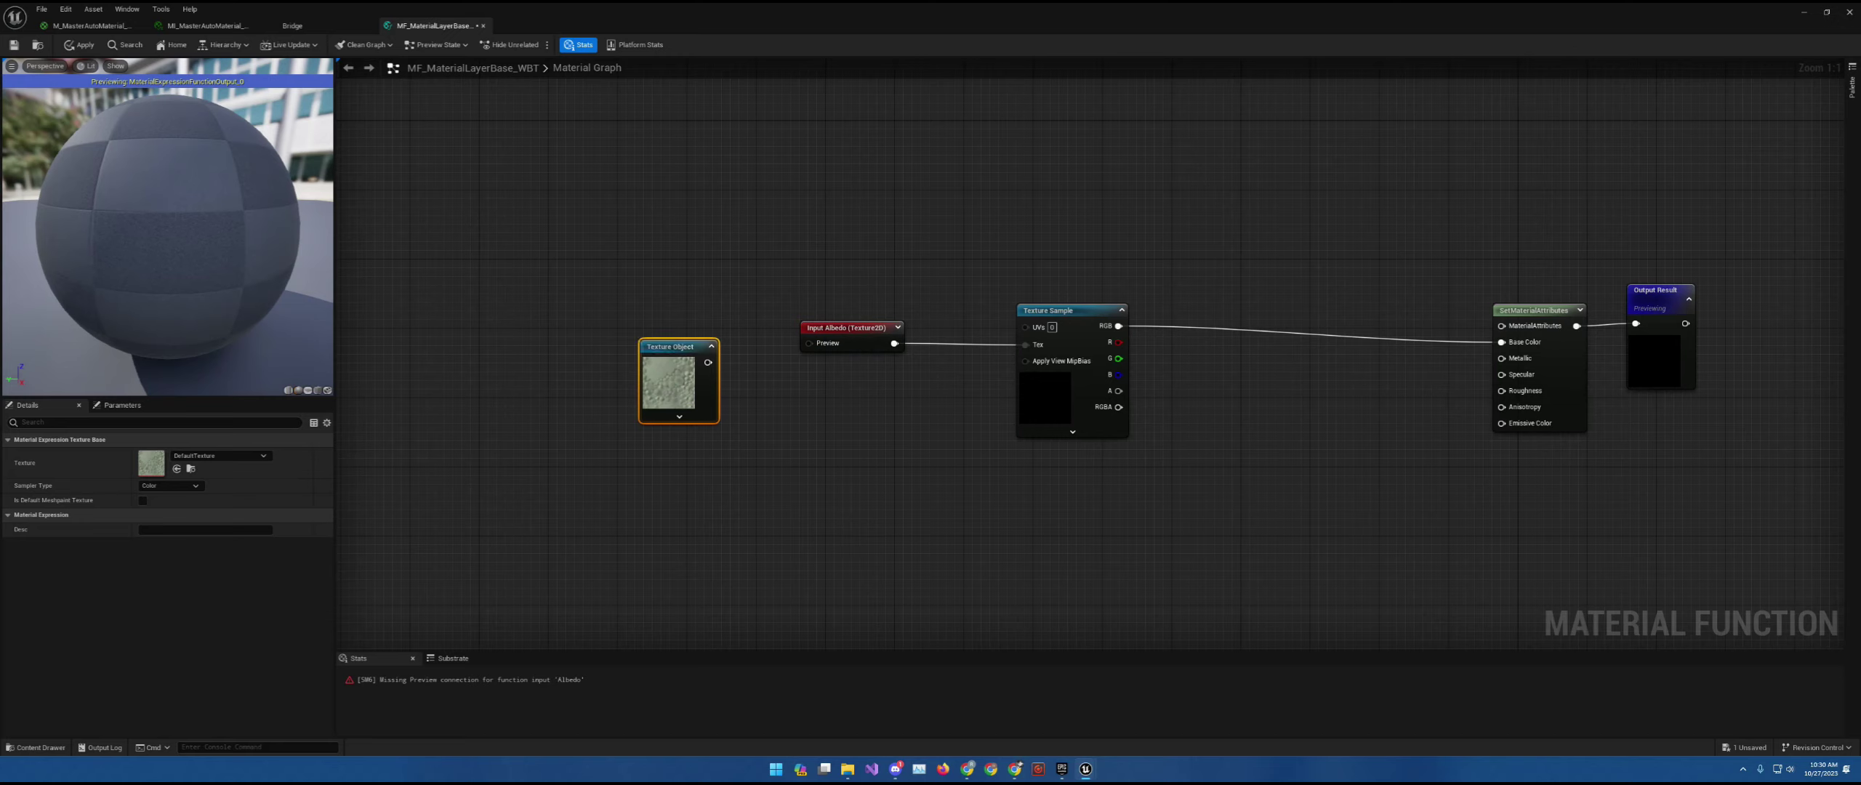
# - Assign the DefaultDiffuse texture to the Texture Object and connect it to the Albedo input's Preview pin
pyautogui.click(186, 456)
pyautogui.write('defaultdi')
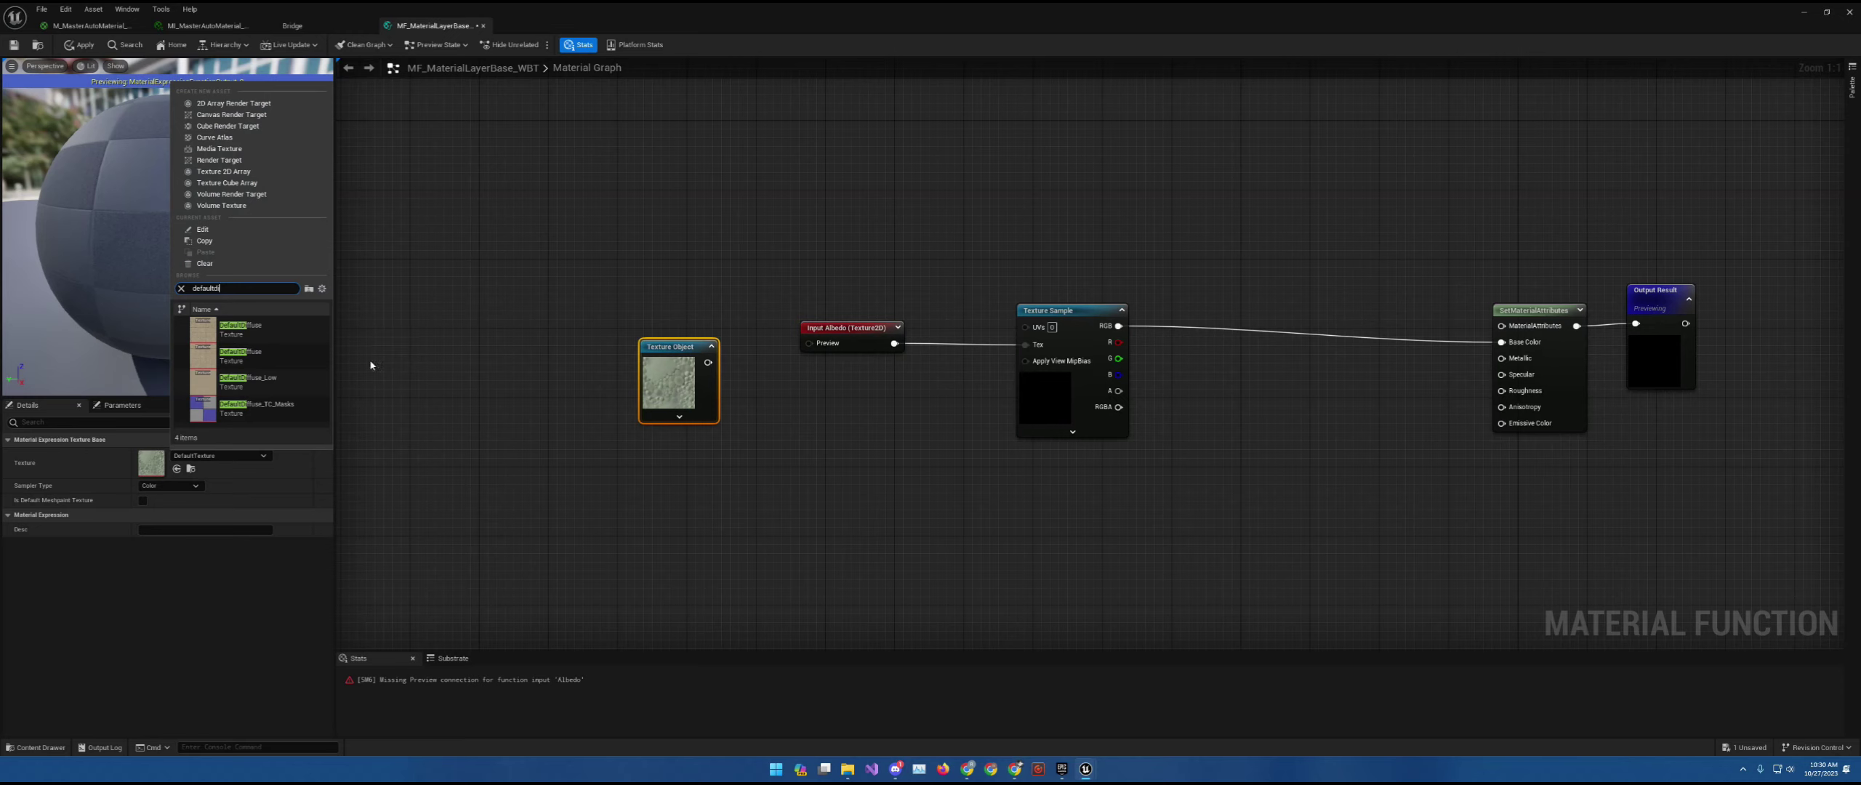
pyautogui.click(240, 356)
pyautogui.moveTo(708, 362); pyautogui.dragTo(810, 343)
pyautogui.click(847, 336)
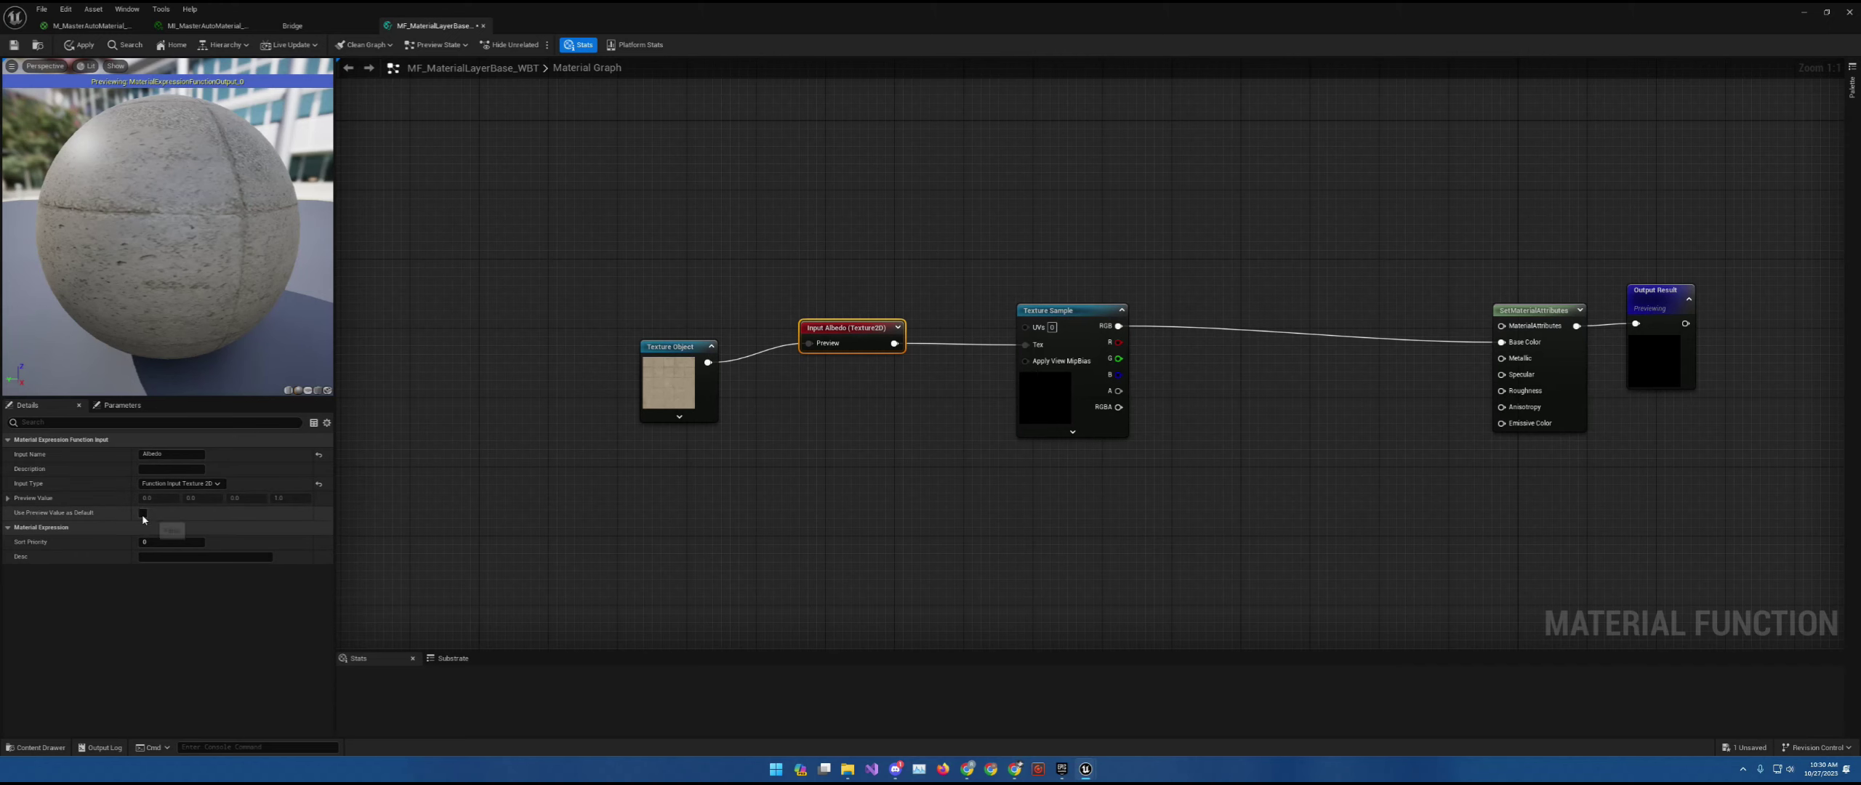
# - Collapse the Texture Object's preview and line the node up with the Albedo input's Preview pin
pyautogui.moveTo(677, 471); pyautogui.dragTo(598, 470, button='right')
pyautogui.click(622, 349)
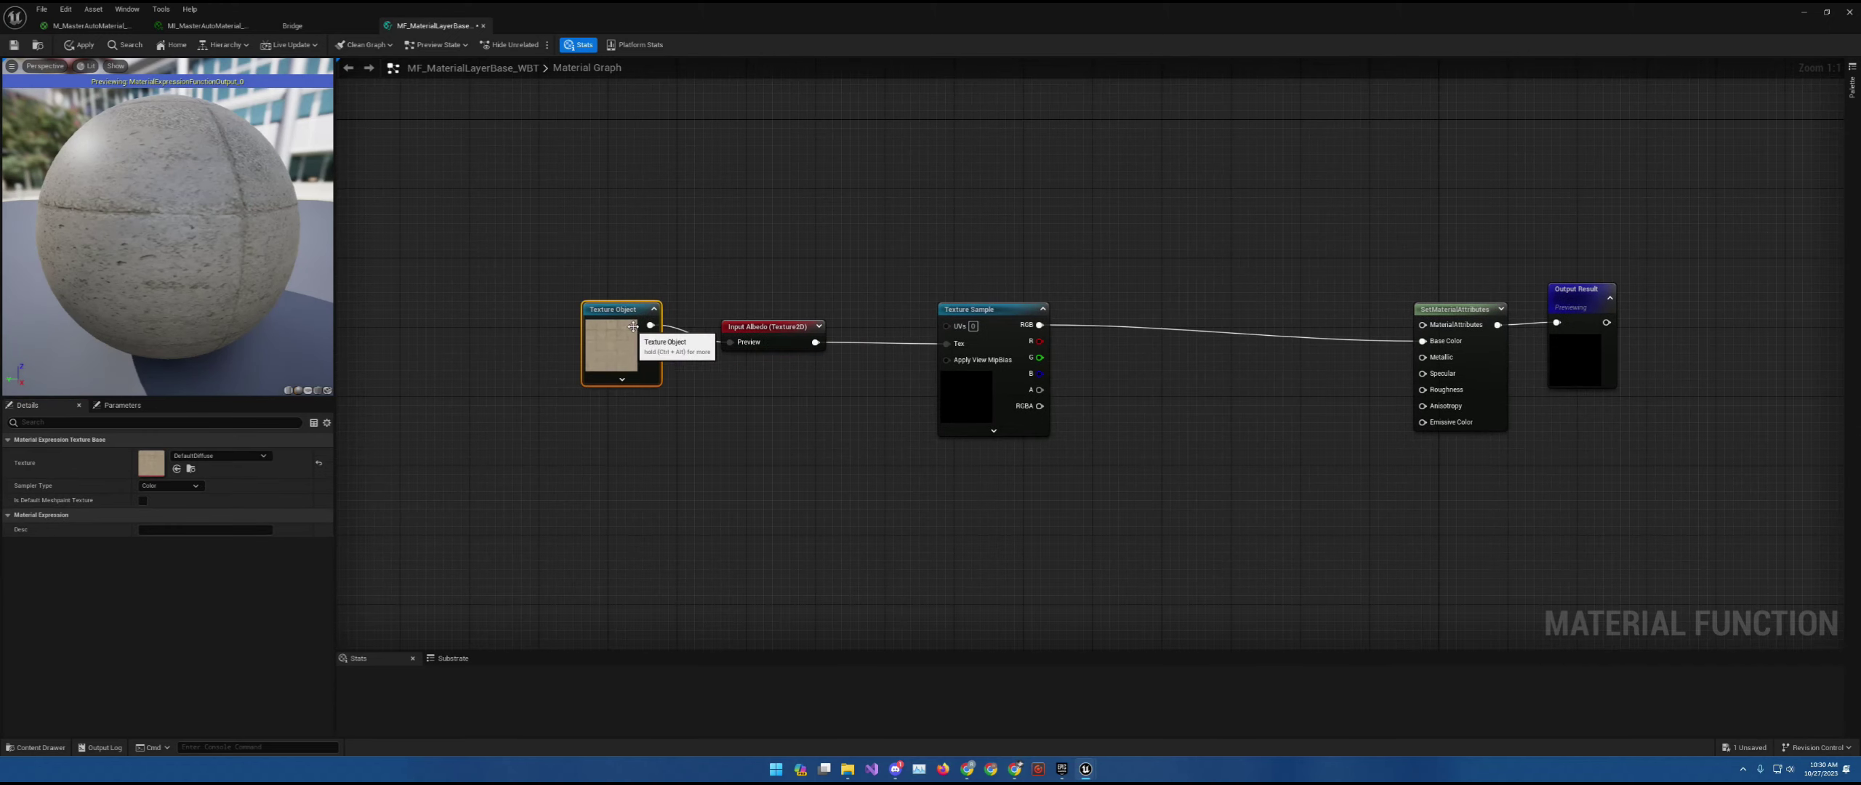
pyautogui.click(654, 309)
pyautogui.moveTo(625, 315); pyautogui.dragTo(651, 333)
pyautogui.moveTo(806, 380); pyautogui.dragTo(675, 352, button='right')
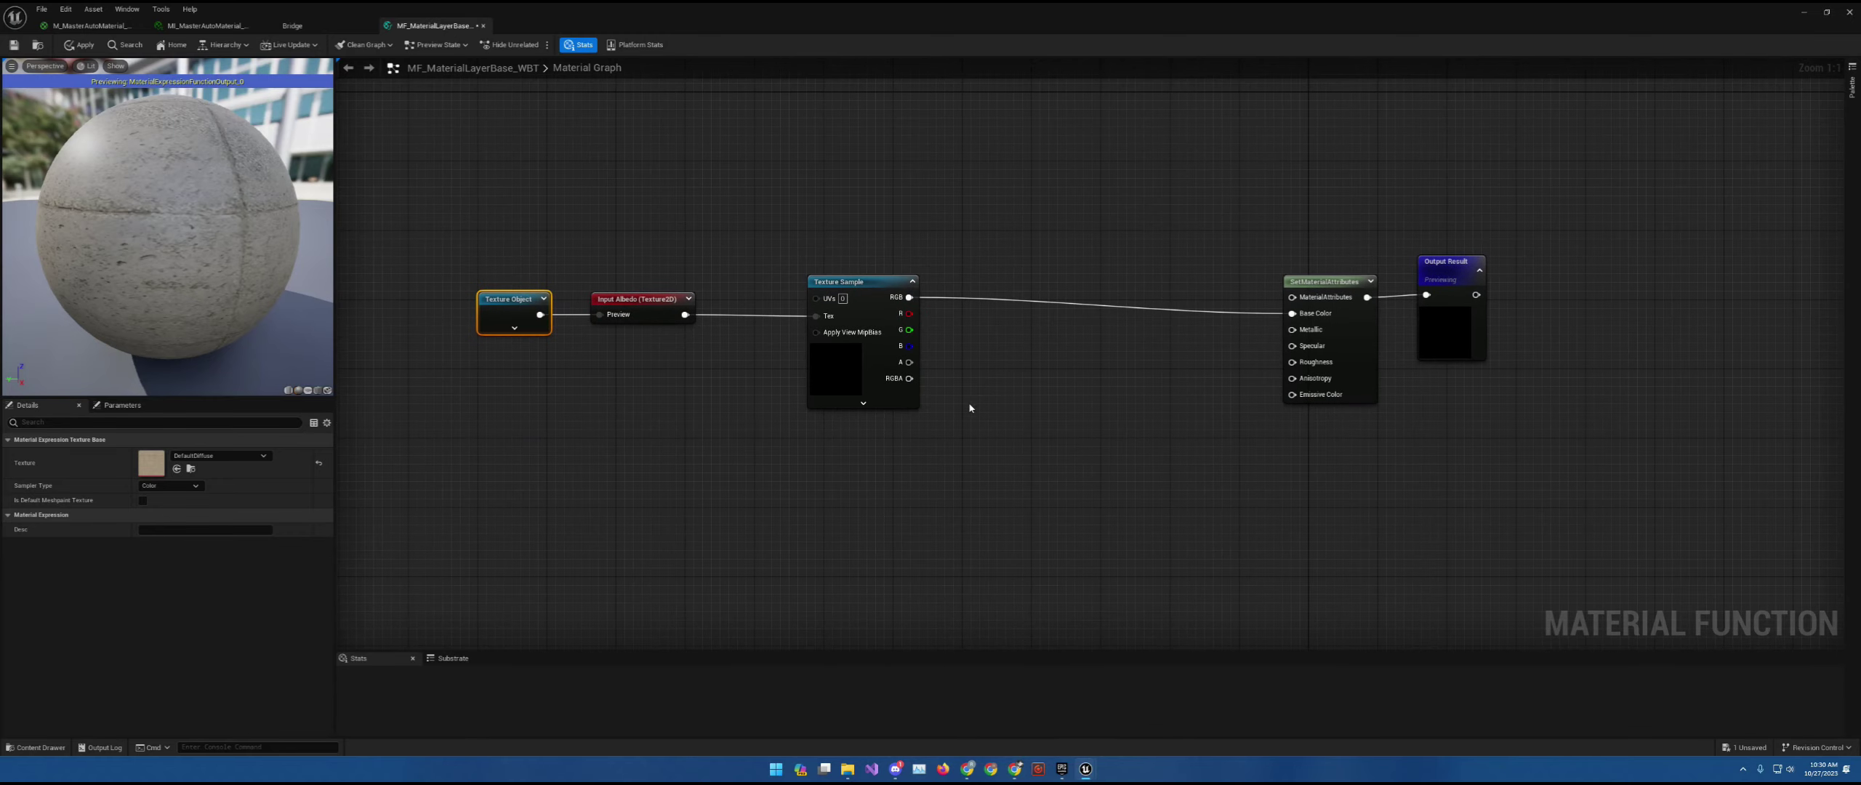
pyautogui.click(1308, 330)
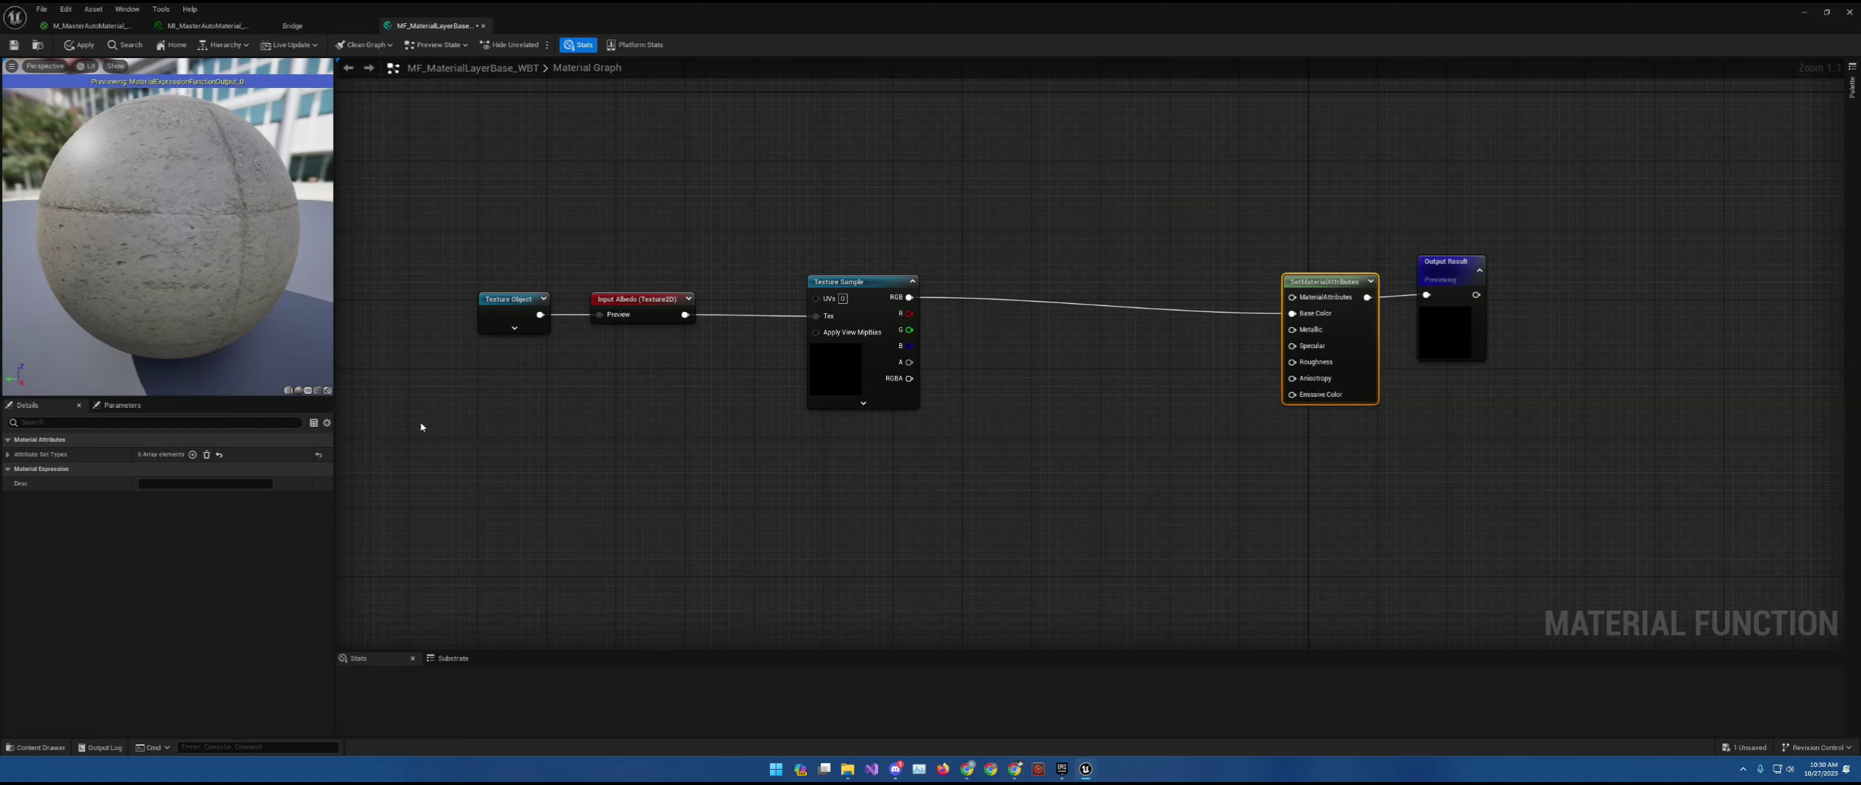
pyautogui.click(8, 454)
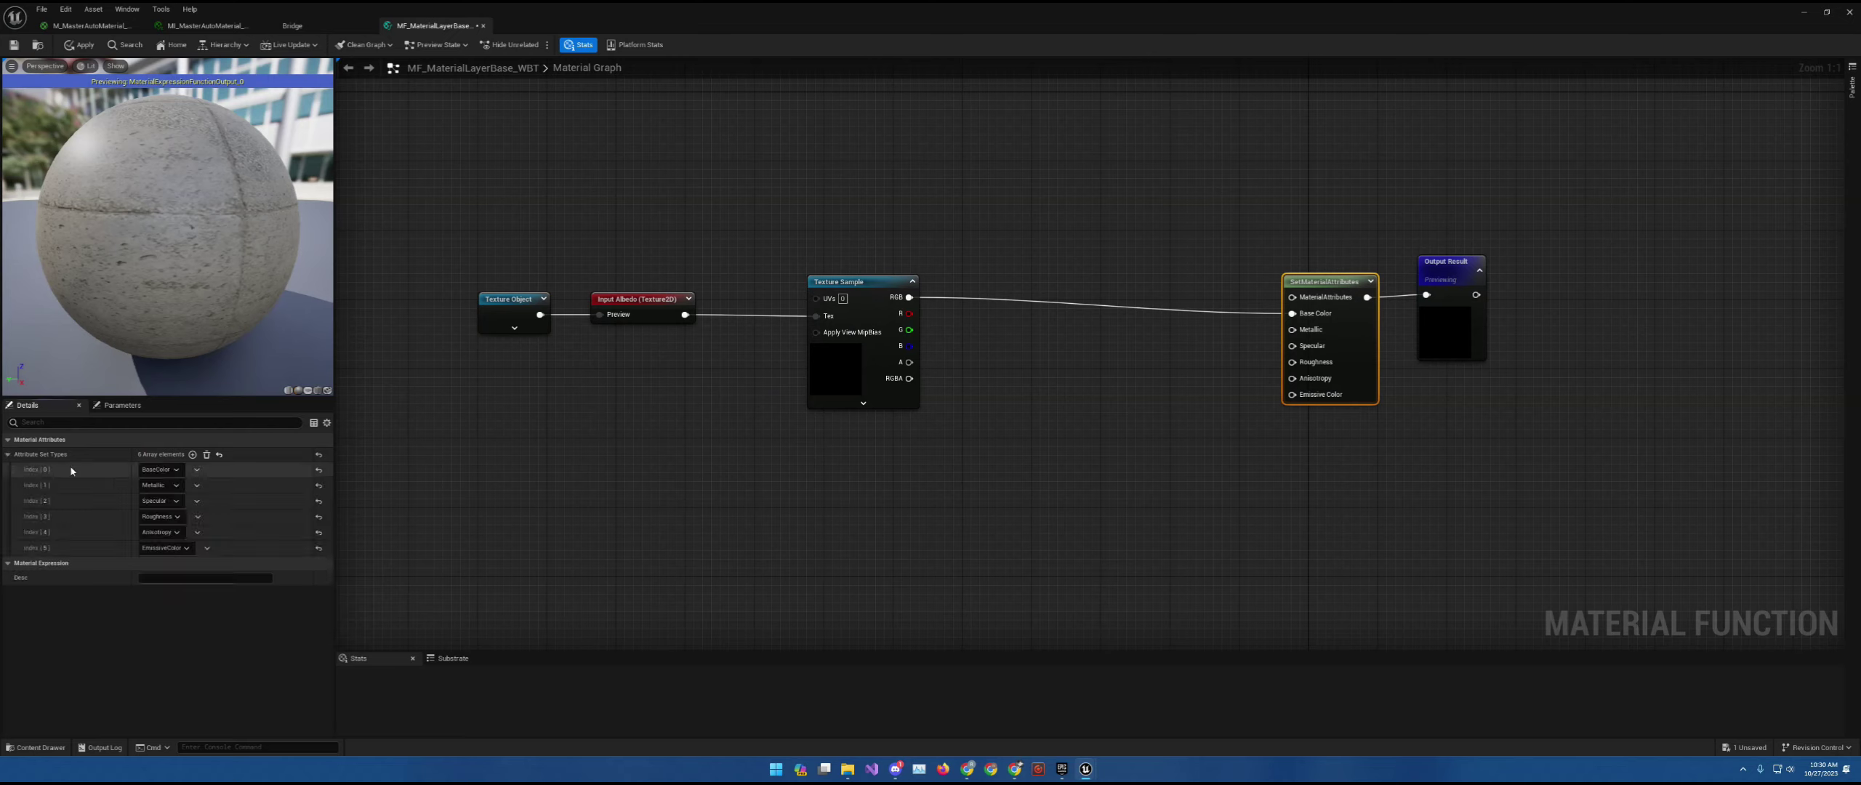
pyautogui.click(175, 486)
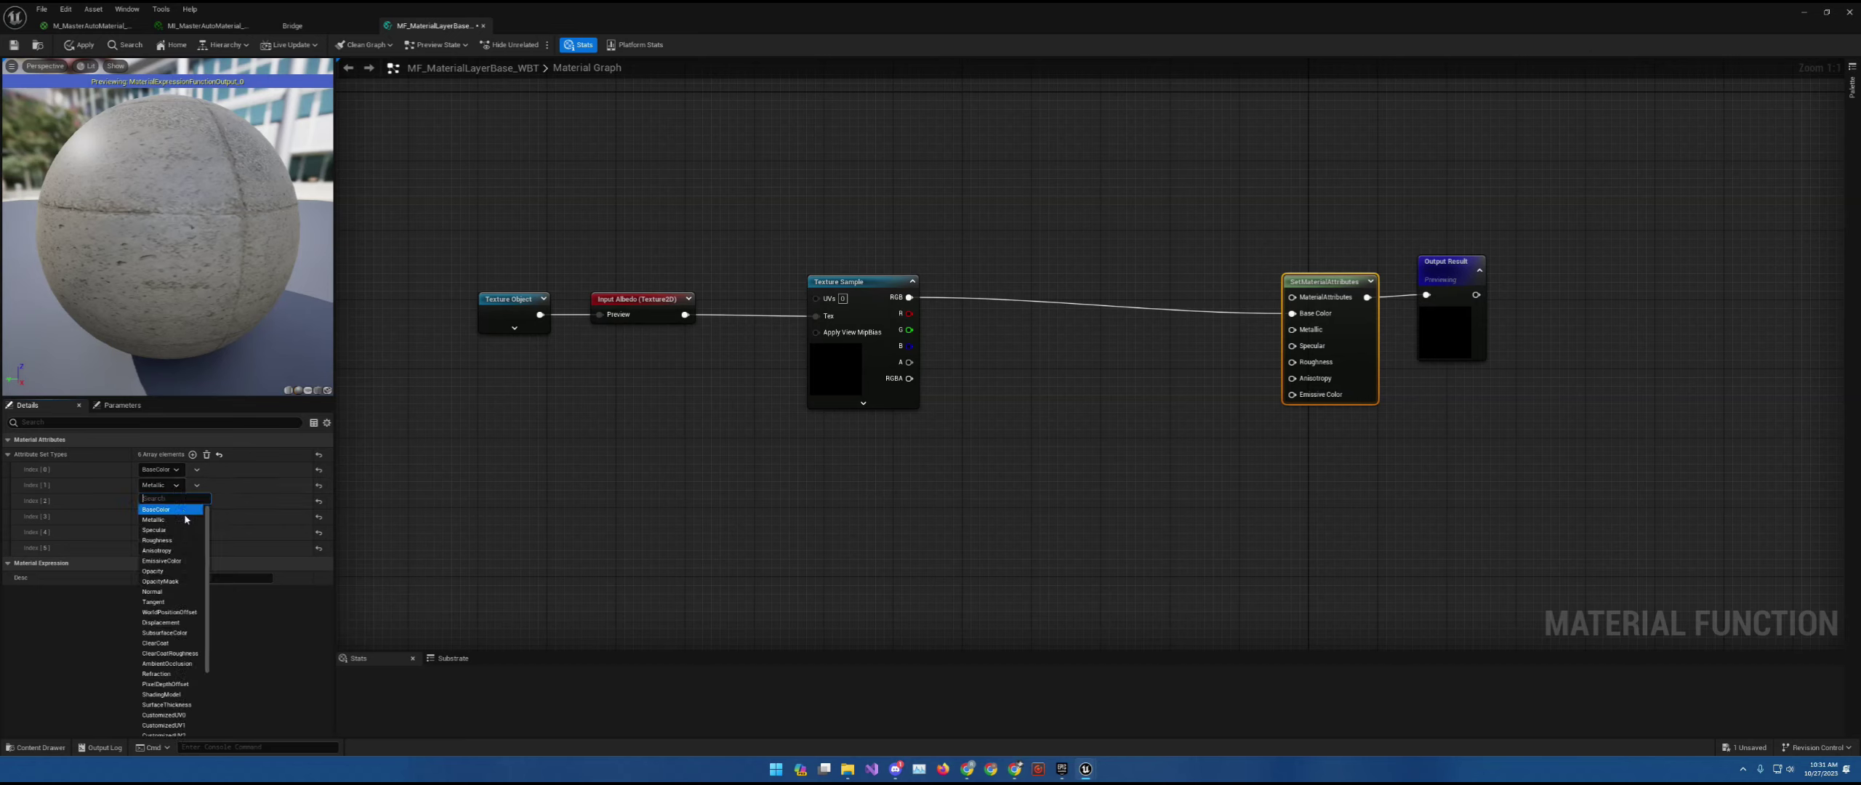
pyautogui.scroll(-2, 195, 697)
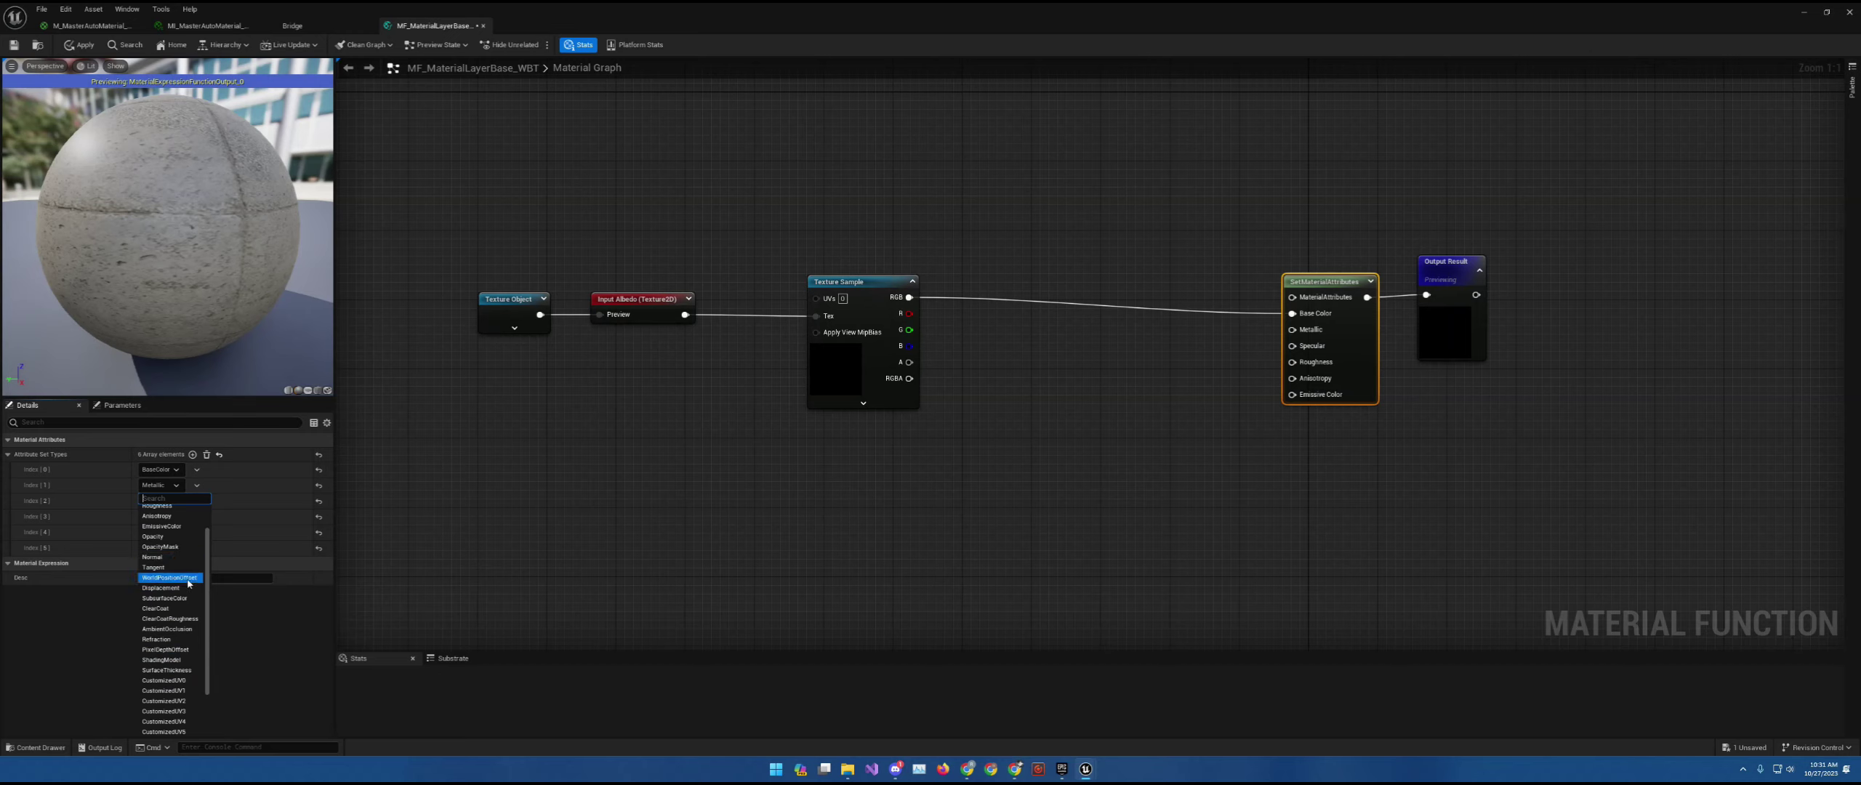
pyautogui.click(554, 508)
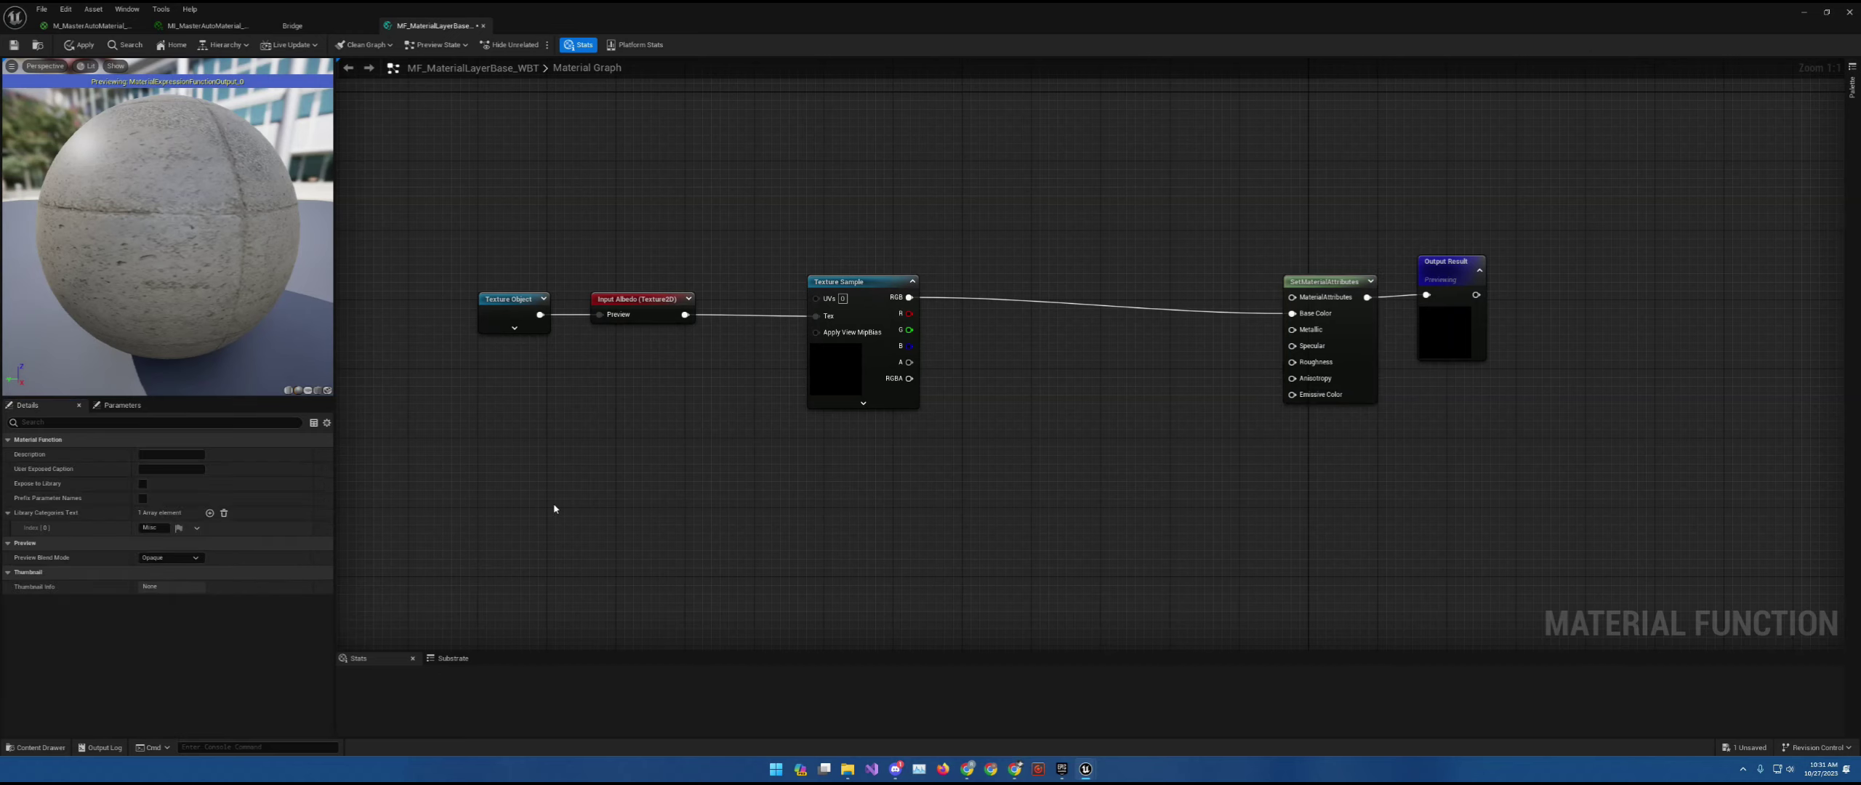
# - Set the editor's application scale to 1.2 in the Widget Reflector and close it
pyautogui.hotkey('ctrl', 'shift', 'w')
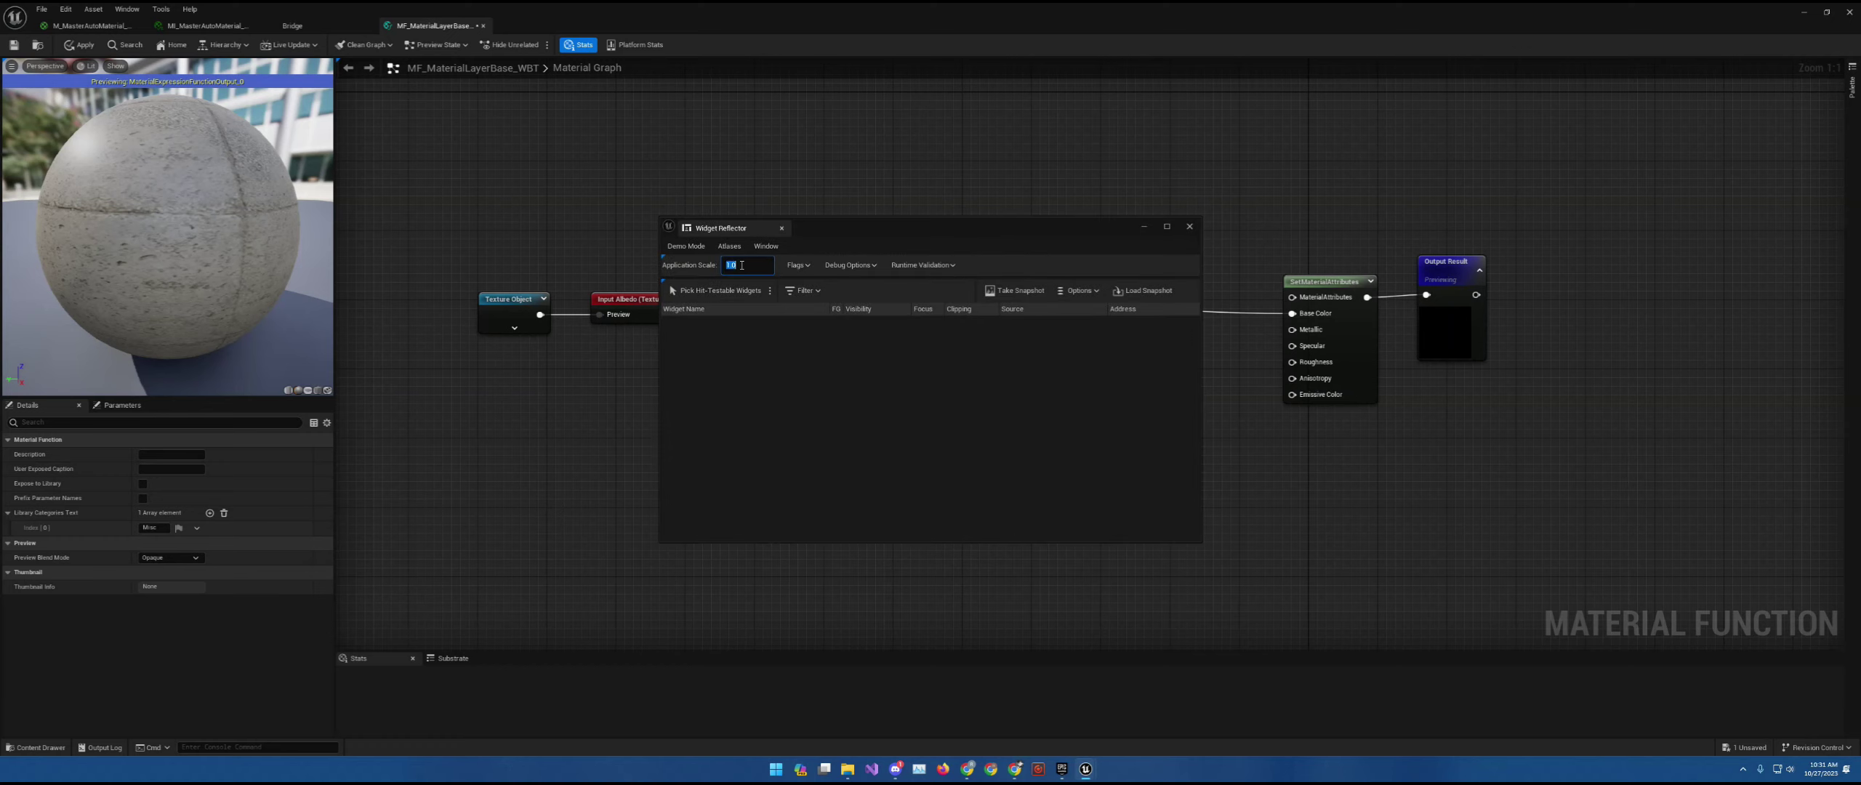
pyautogui.write('1.2')
pyautogui.press('Return')
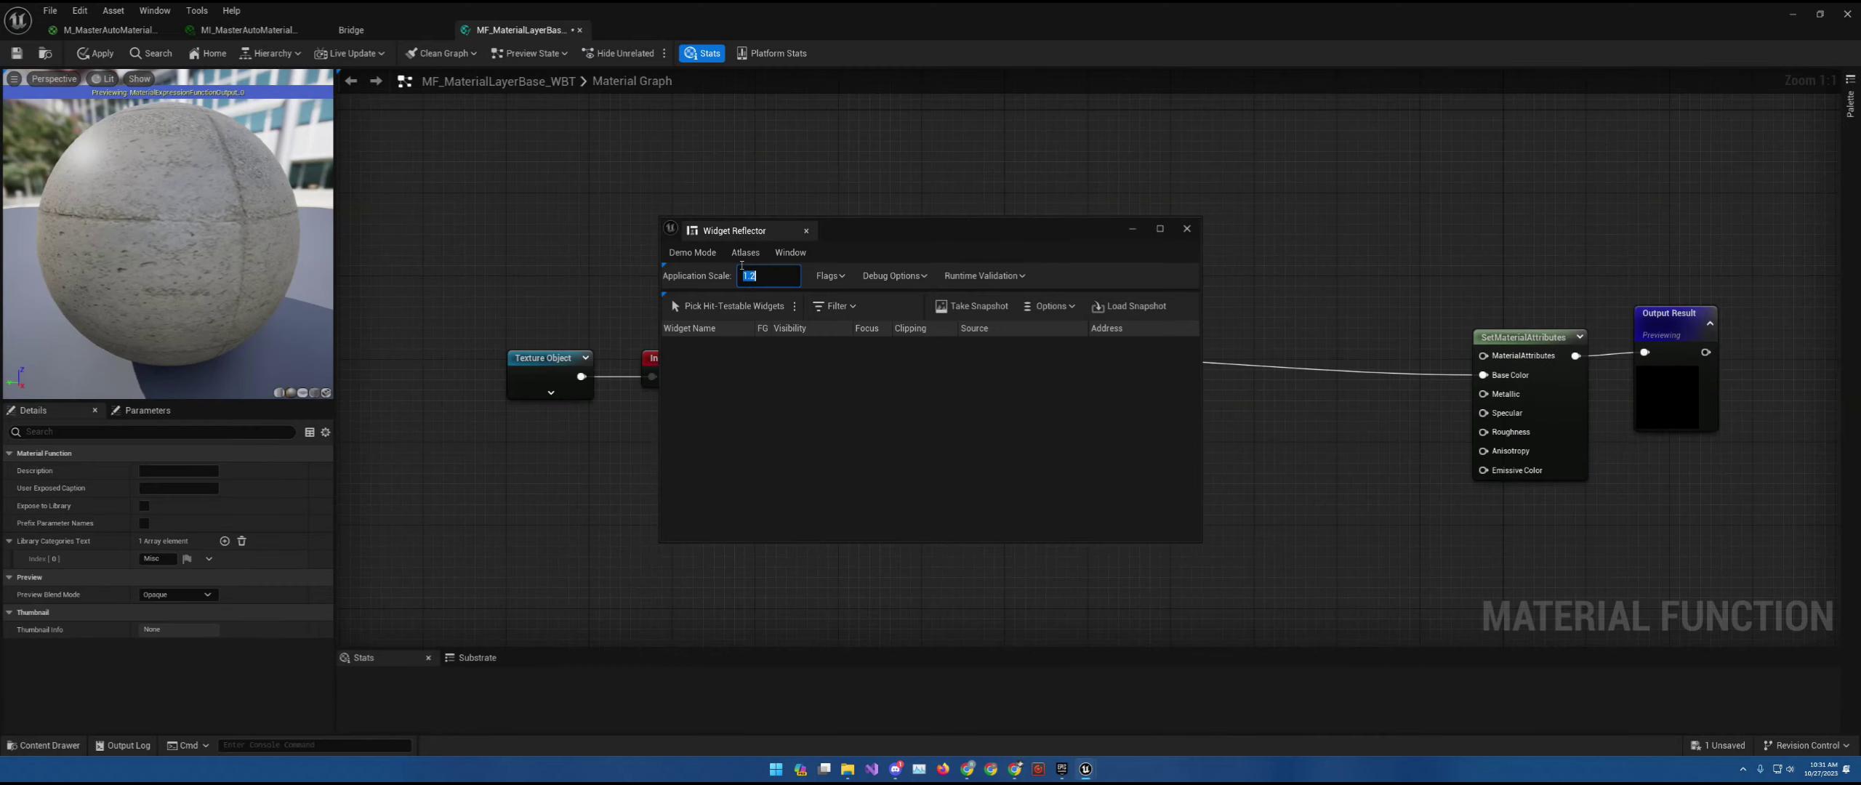
pyautogui.click(1187, 229)
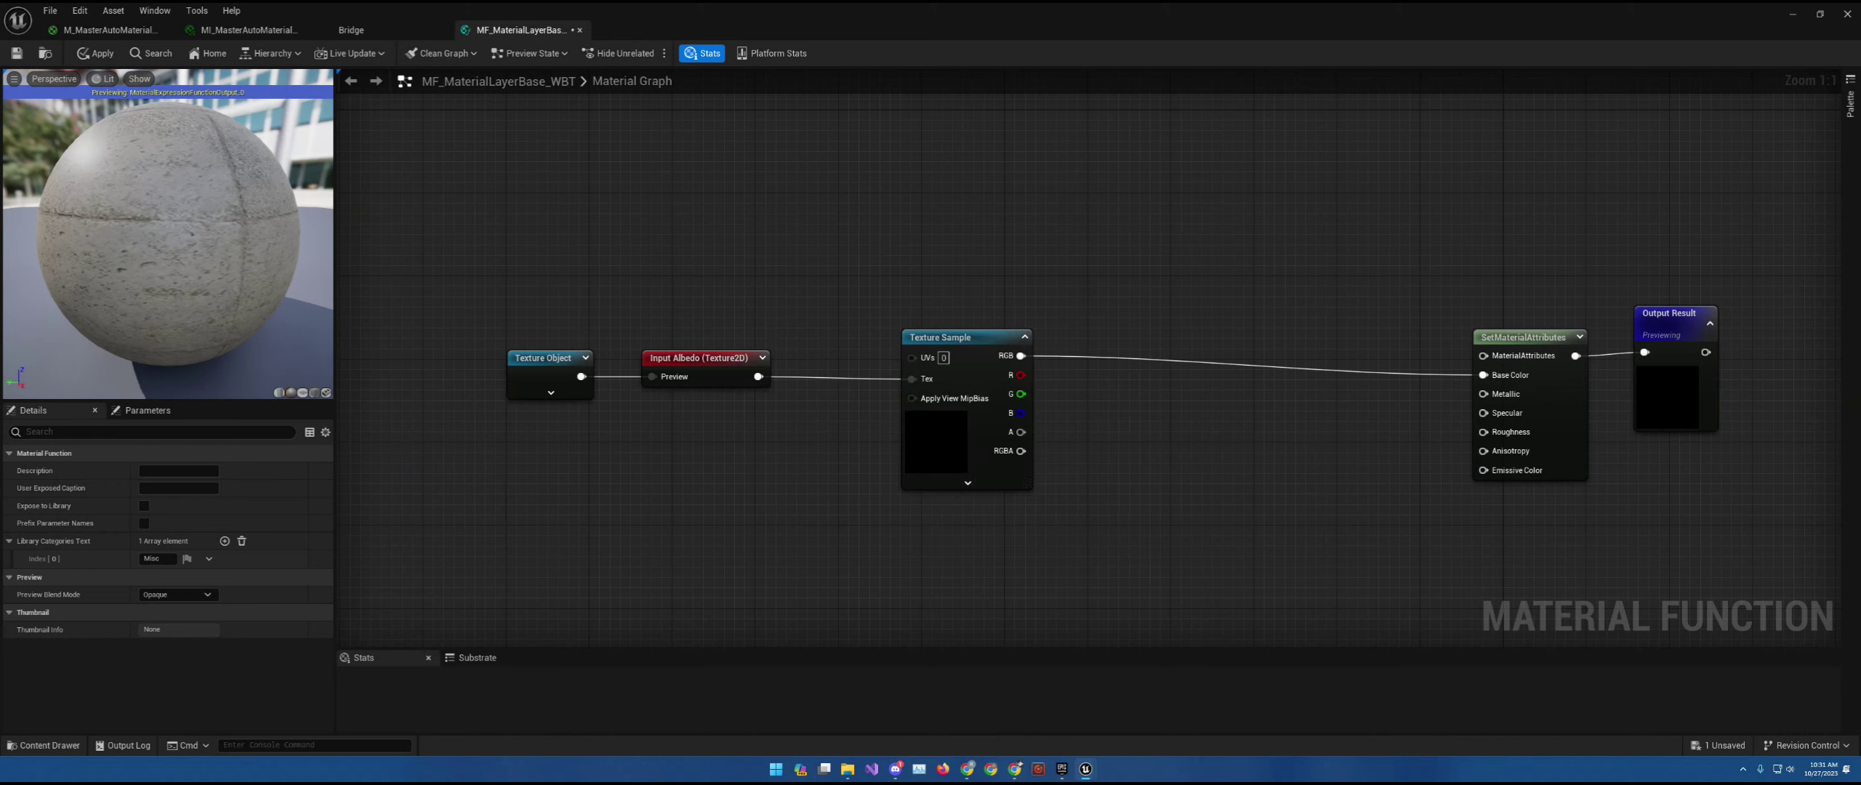
# - Replace the Metallic attribute of SetMaterialAttributes with AmbientOcclusion
pyautogui.moveTo(788, 503); pyautogui.dragTo(733, 436, button='right')
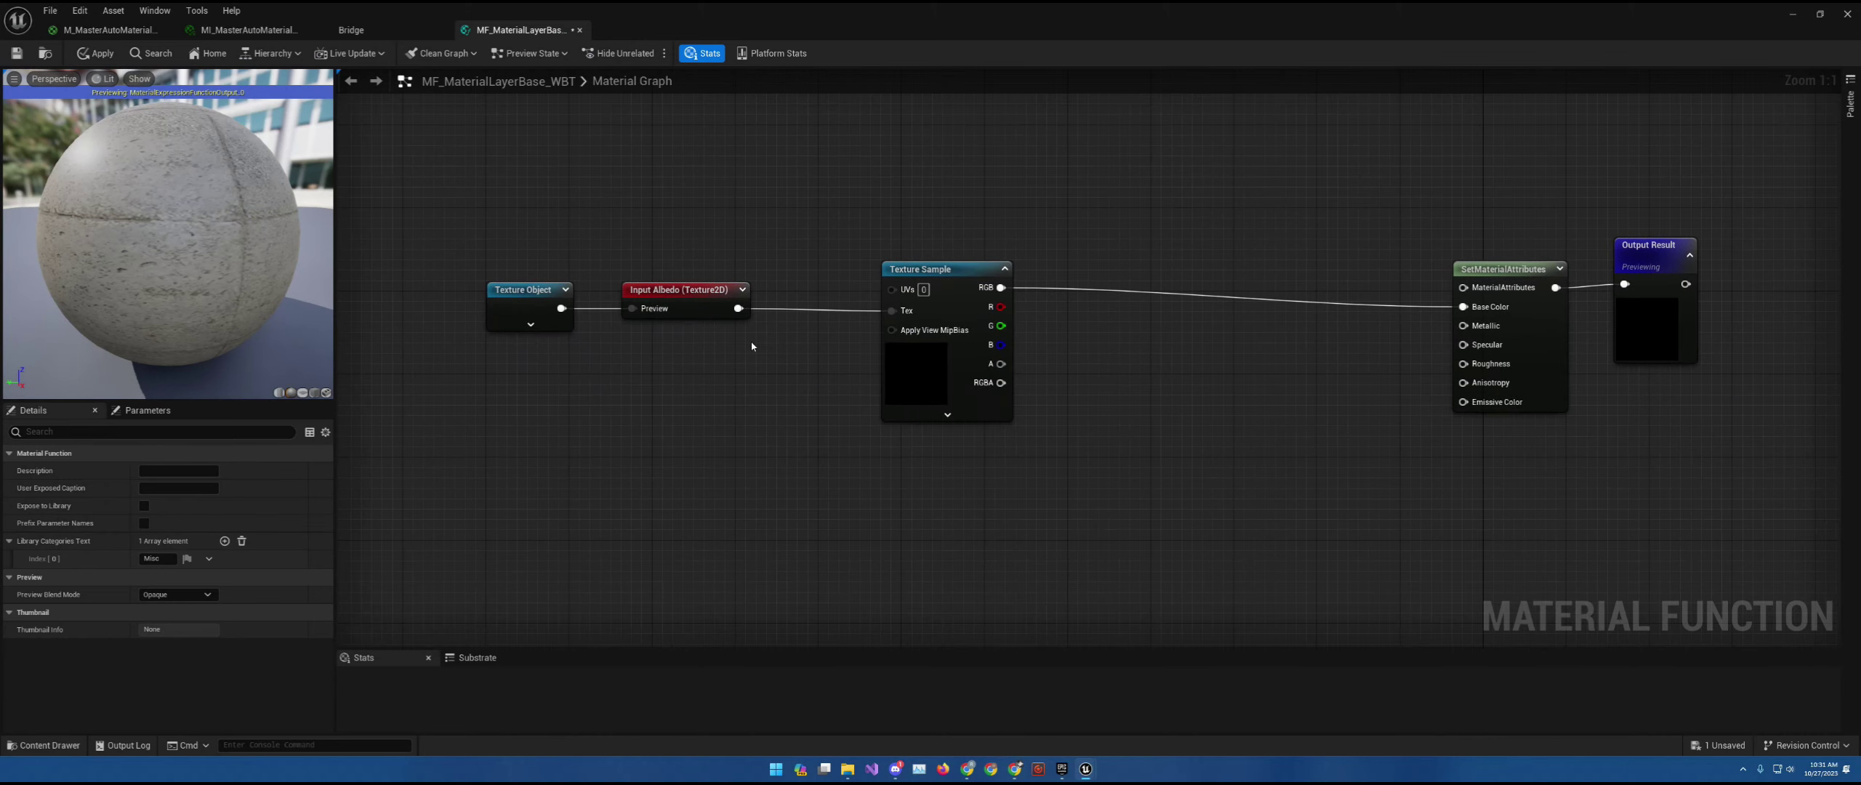
pyautogui.click(1527, 339)
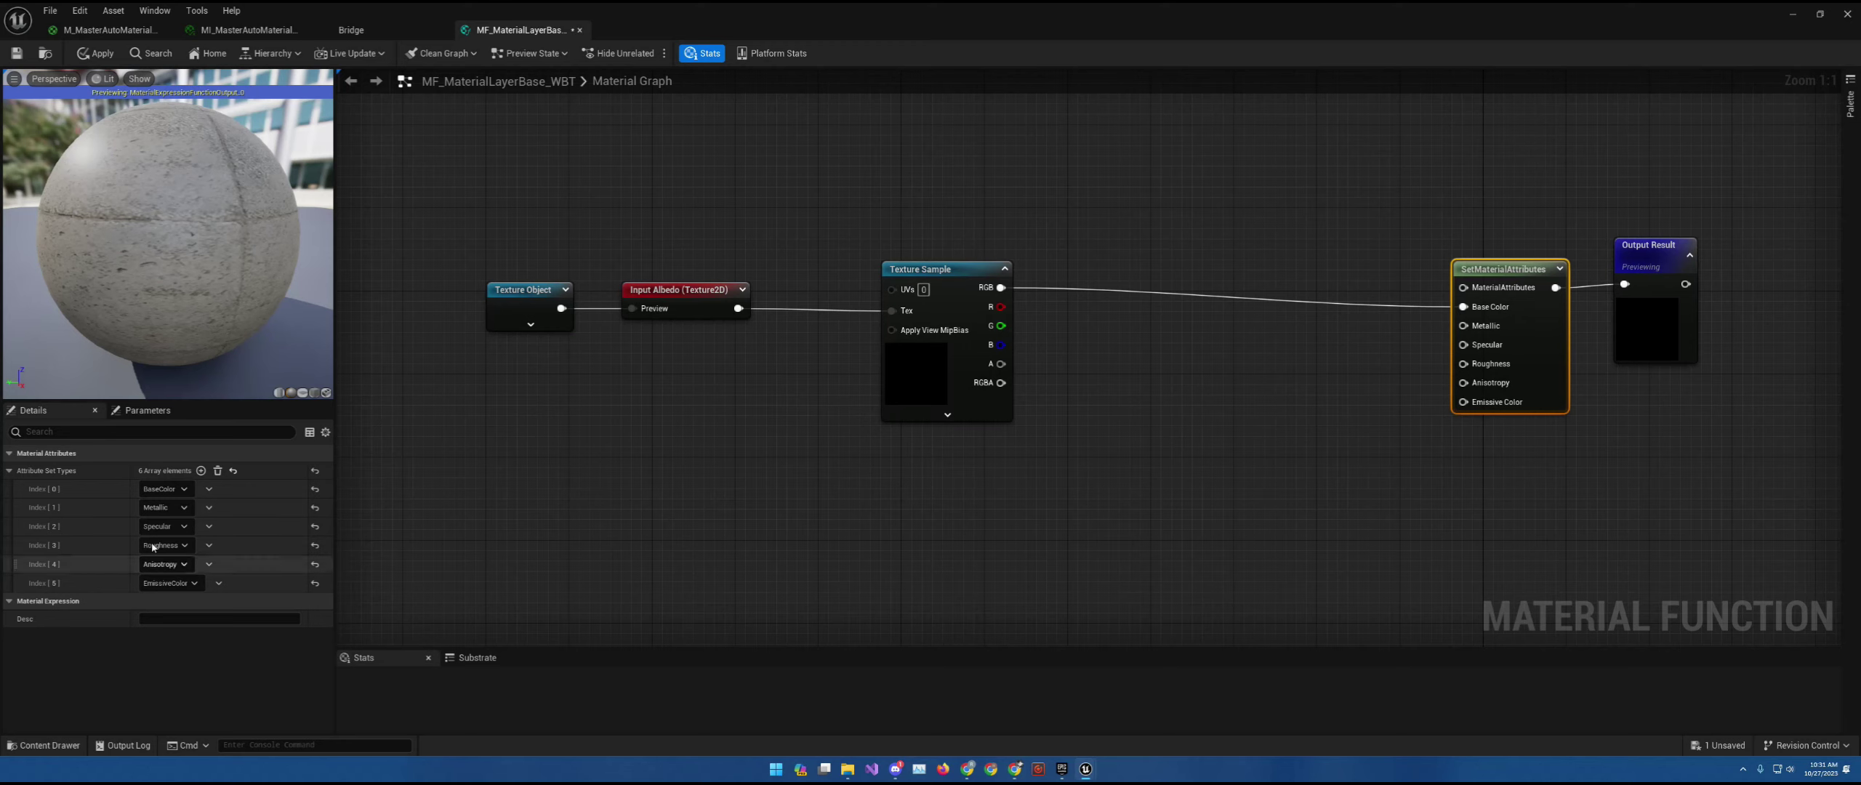
pyautogui.click(165, 507)
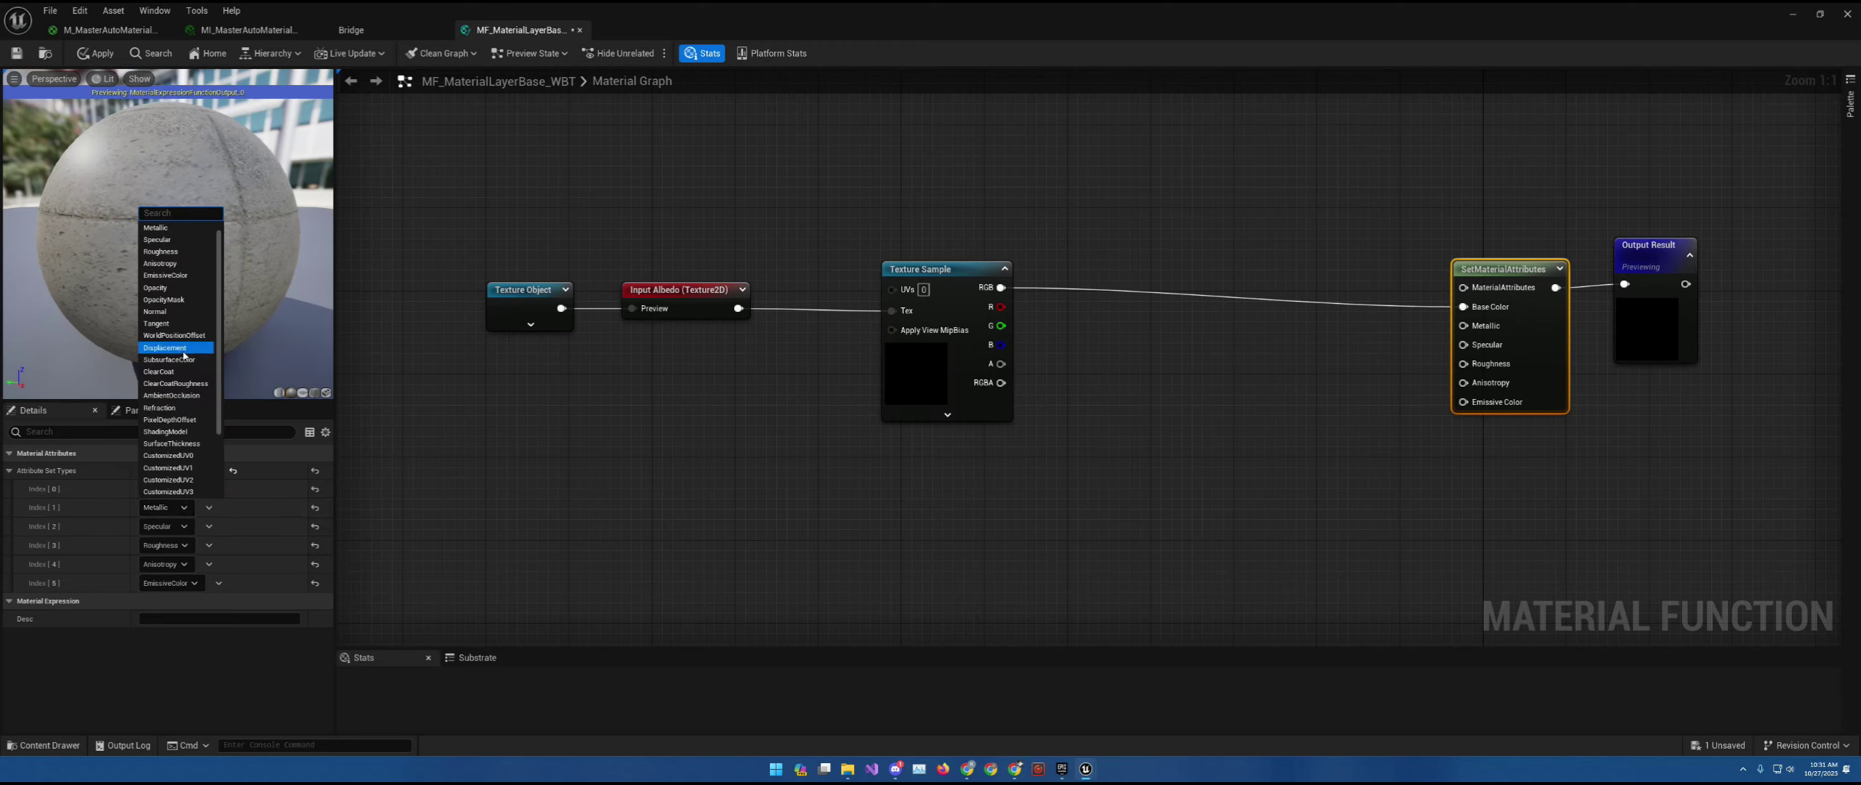
pyautogui.click(172, 395)
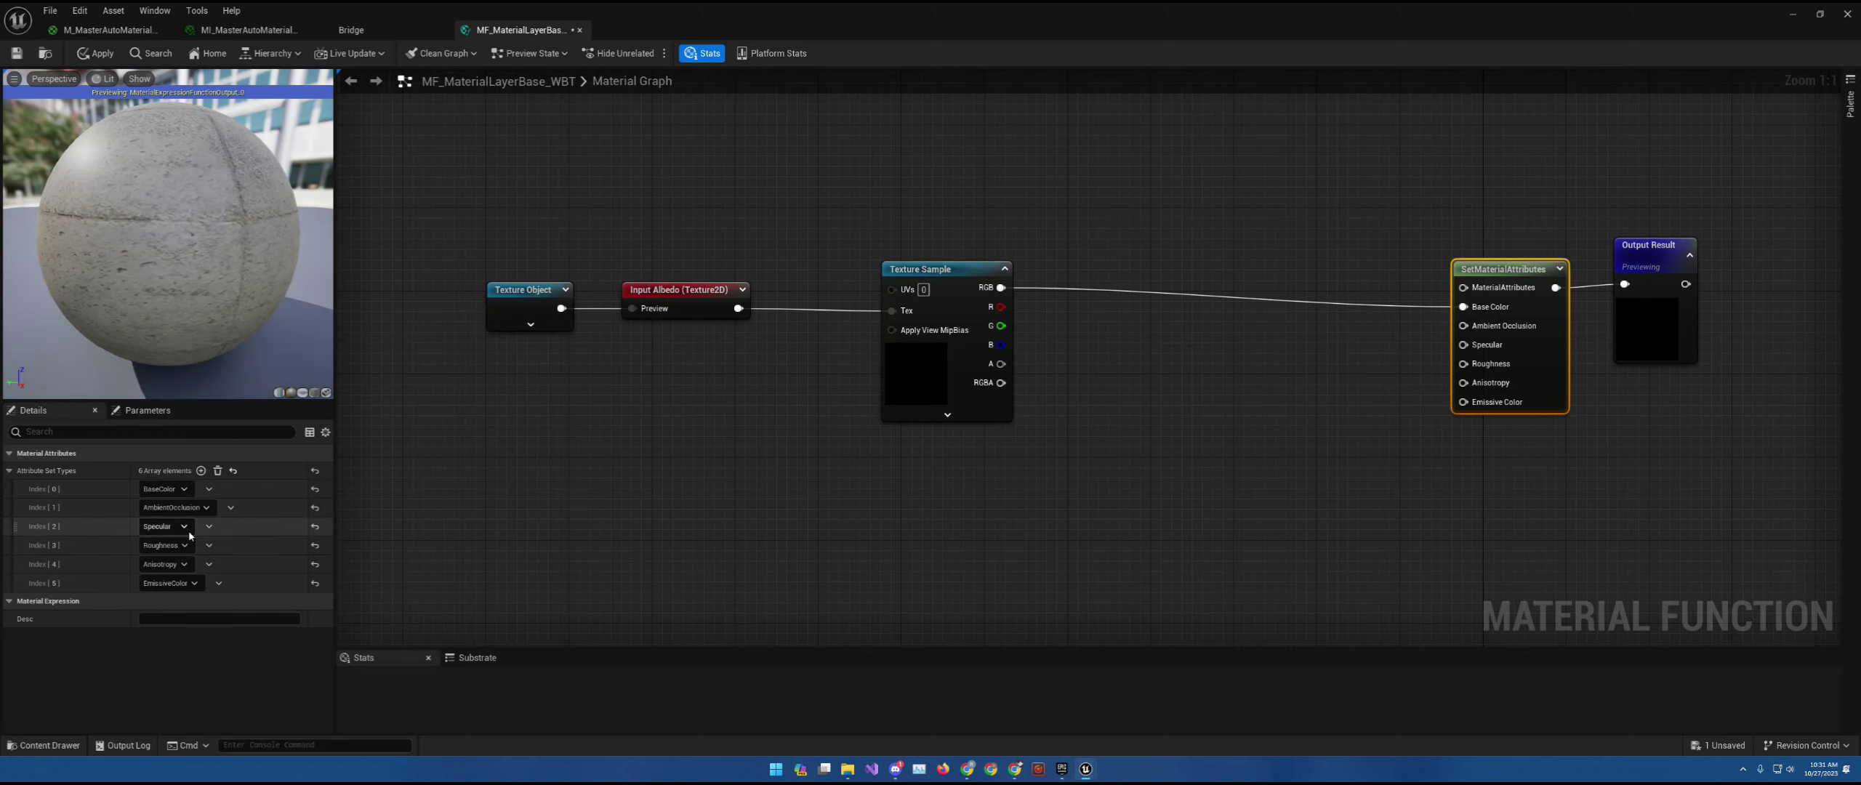
# - Replace the Anisotropy attribute of SetMaterialAttributes with Normal and the EmissiveColor attribute with Displacement
pyautogui.click(175, 583)
pyautogui.click(176, 580)
pyautogui.click(166, 564)
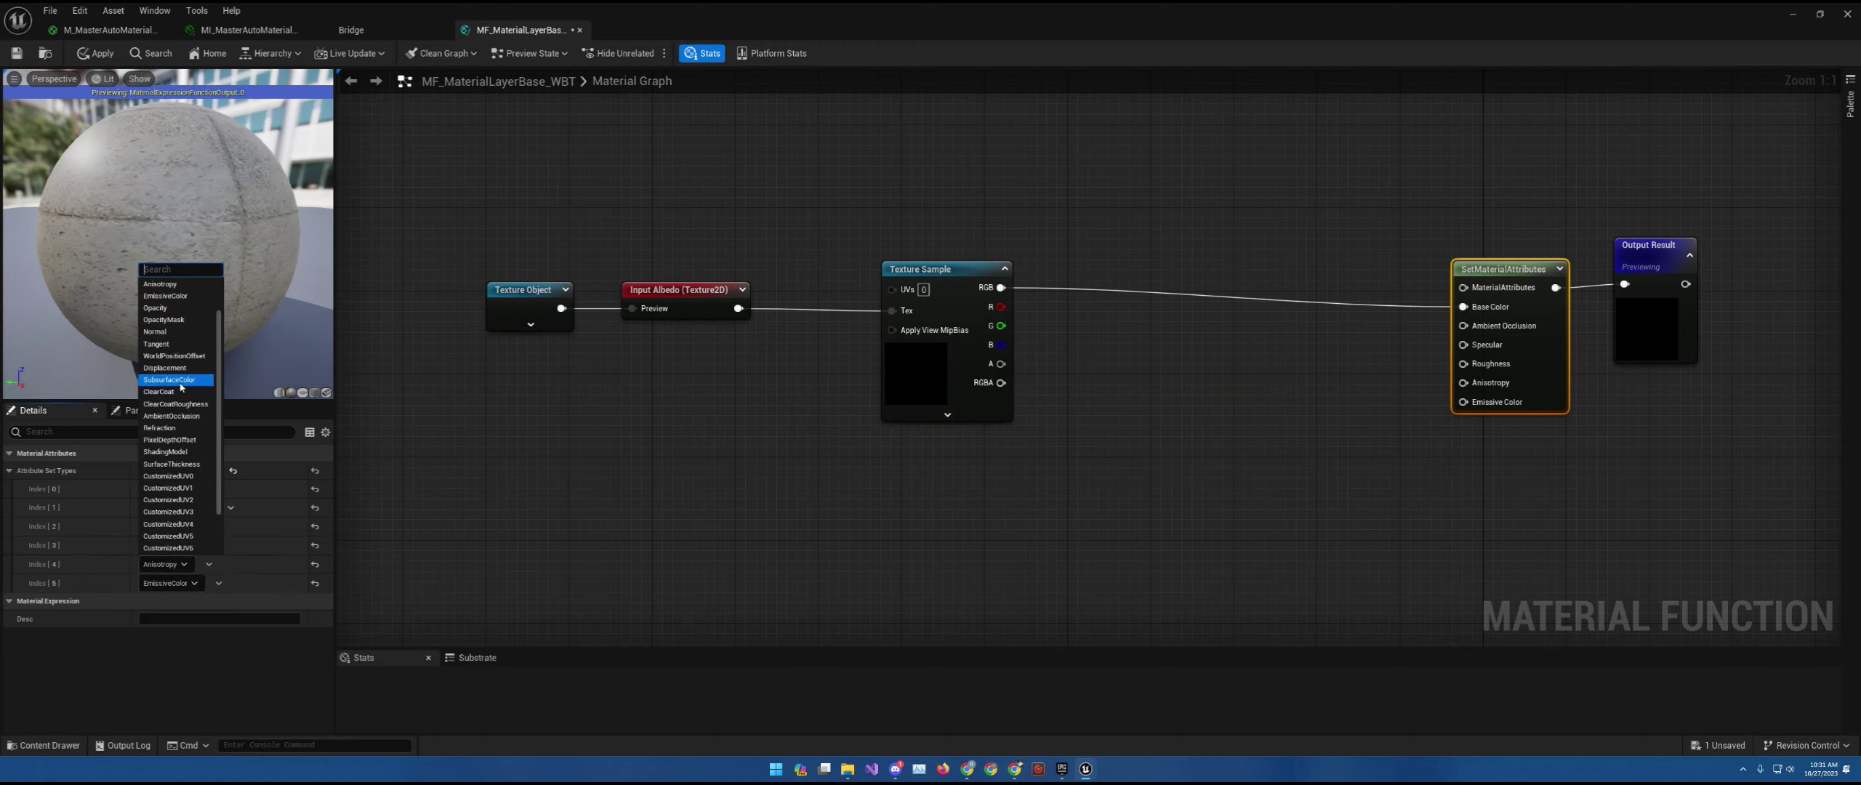
pyautogui.click(166, 332)
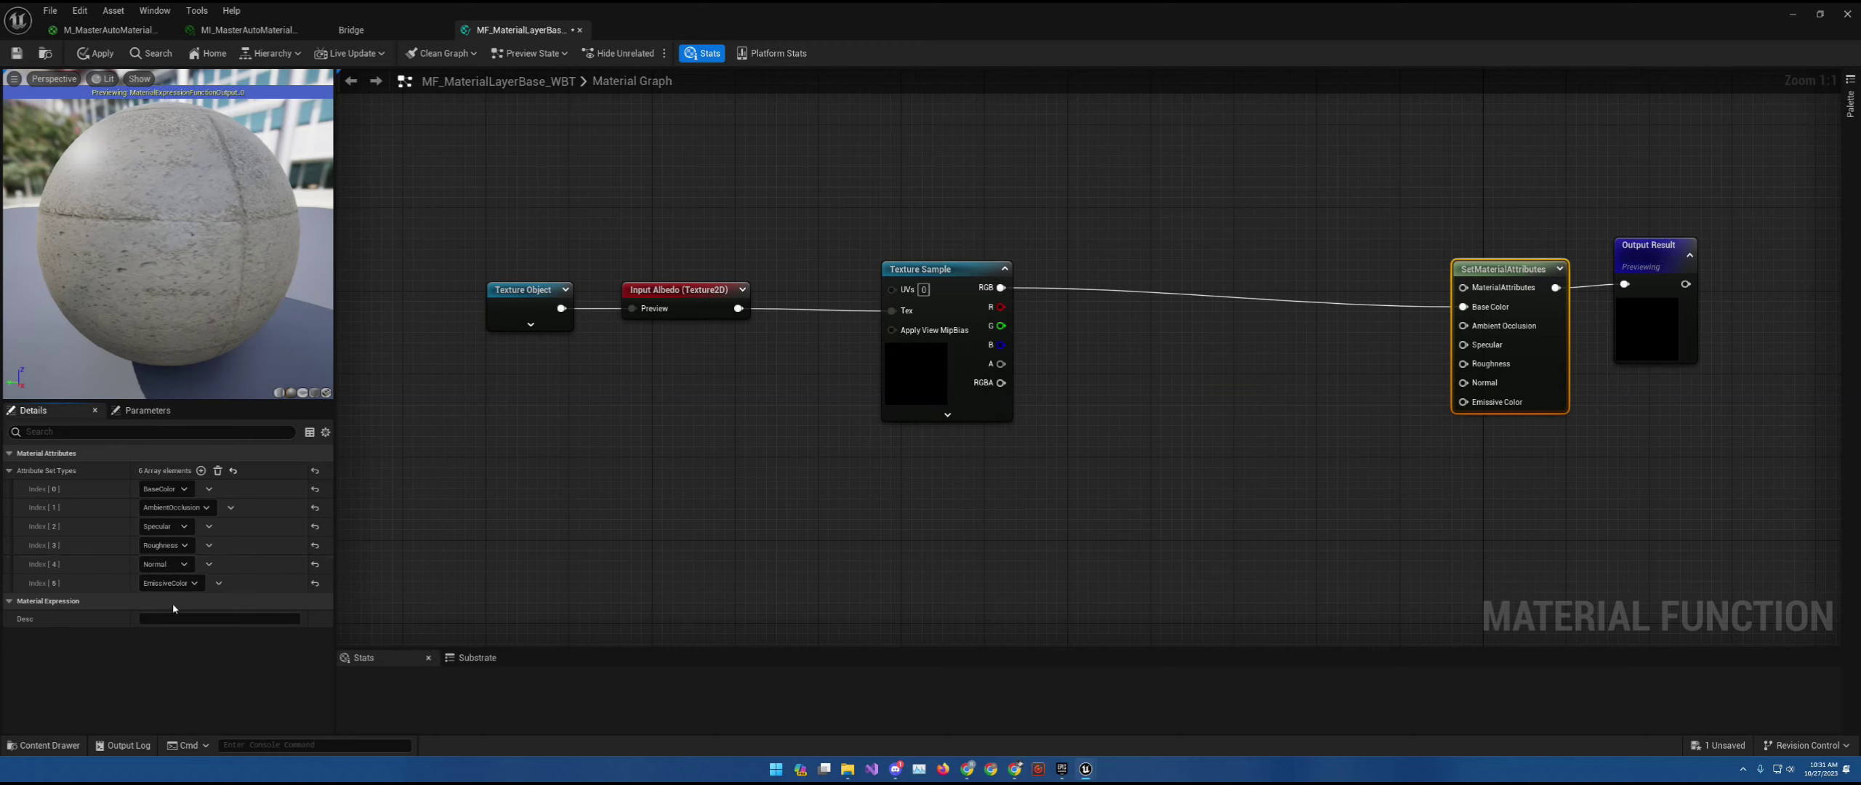
pyautogui.click(168, 583)
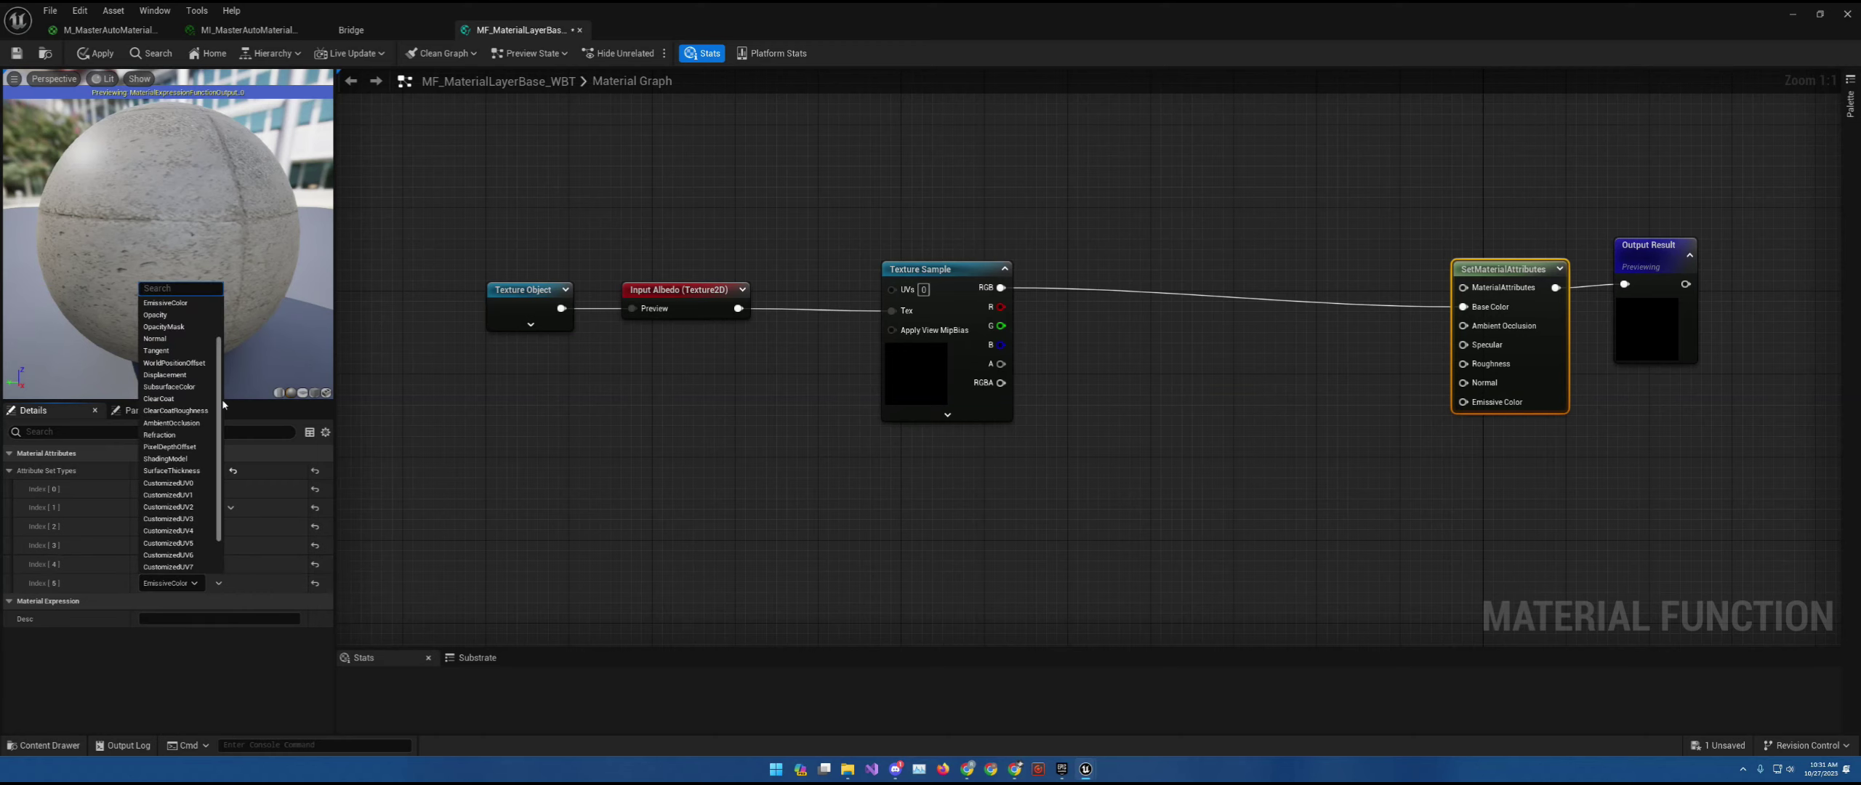
pyautogui.click(164, 375)
# - Move the Texture Object, Albedo input and Texture Sample together so the RGB output lines up with Base Color
pyautogui.moveTo(1152, 376); pyautogui.dragTo(1102, 379, button='right')
pyautogui.moveTo(445, 214); pyautogui.dragTo(938, 365)
pyautogui.moveTo(904, 302); pyautogui.dragTo(906, 325)
pyautogui.moveTo(1050, 353); pyautogui.dragTo(1098, 396, button='right')
pyautogui.click(1017, 346)
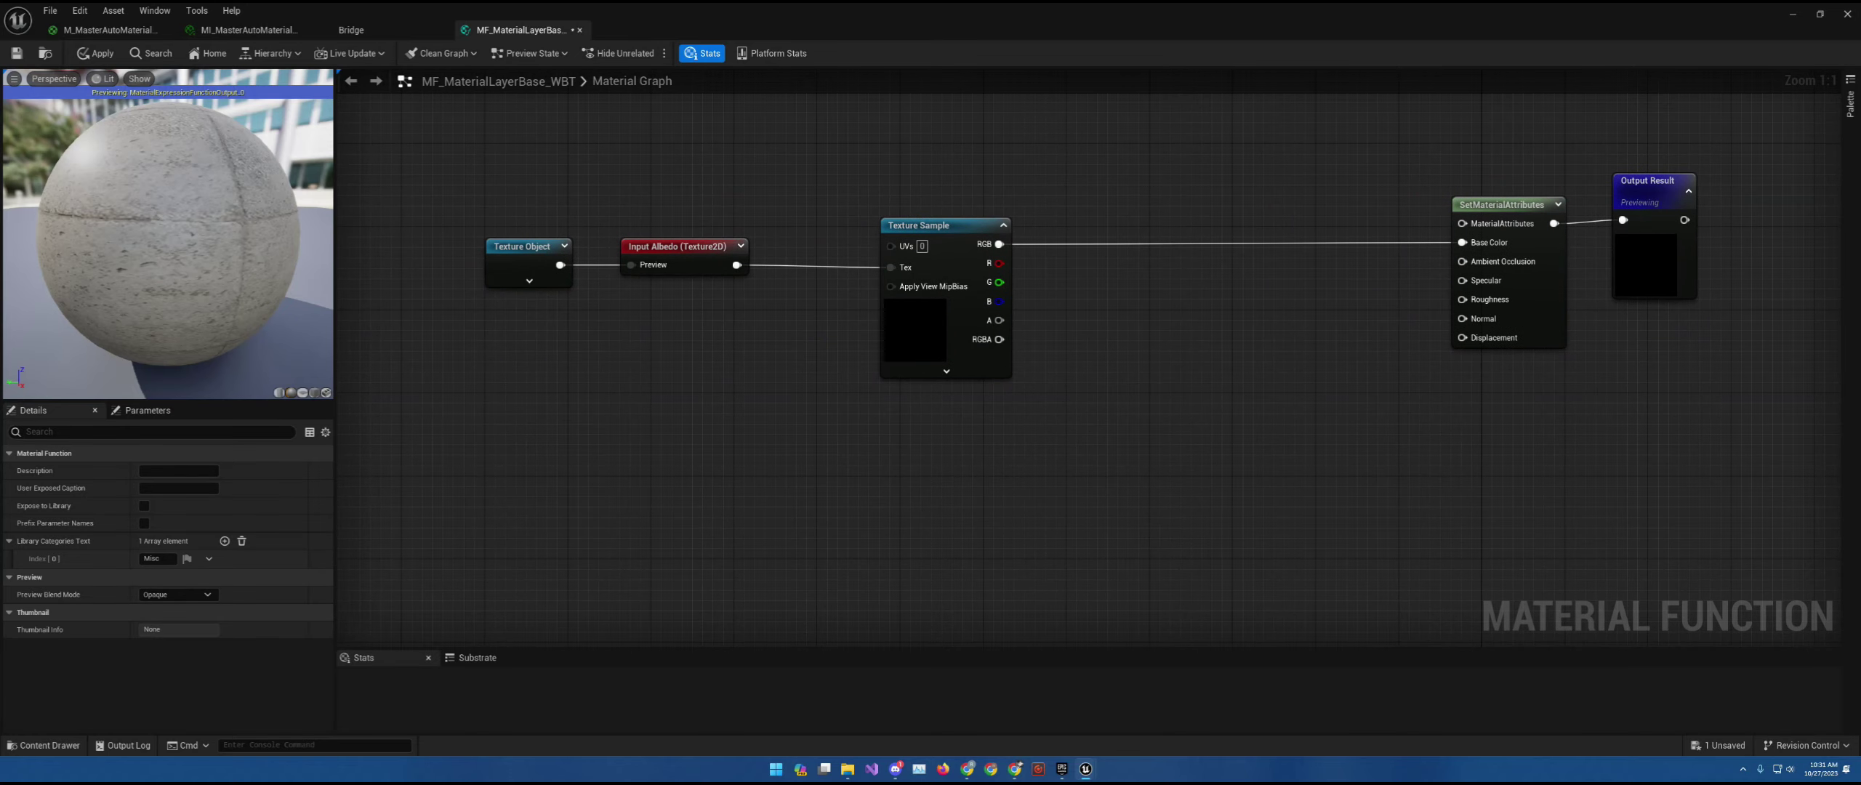
# - Duplicate the Texture Sample node and place the copy directly below the original
pyautogui.click(918, 320)
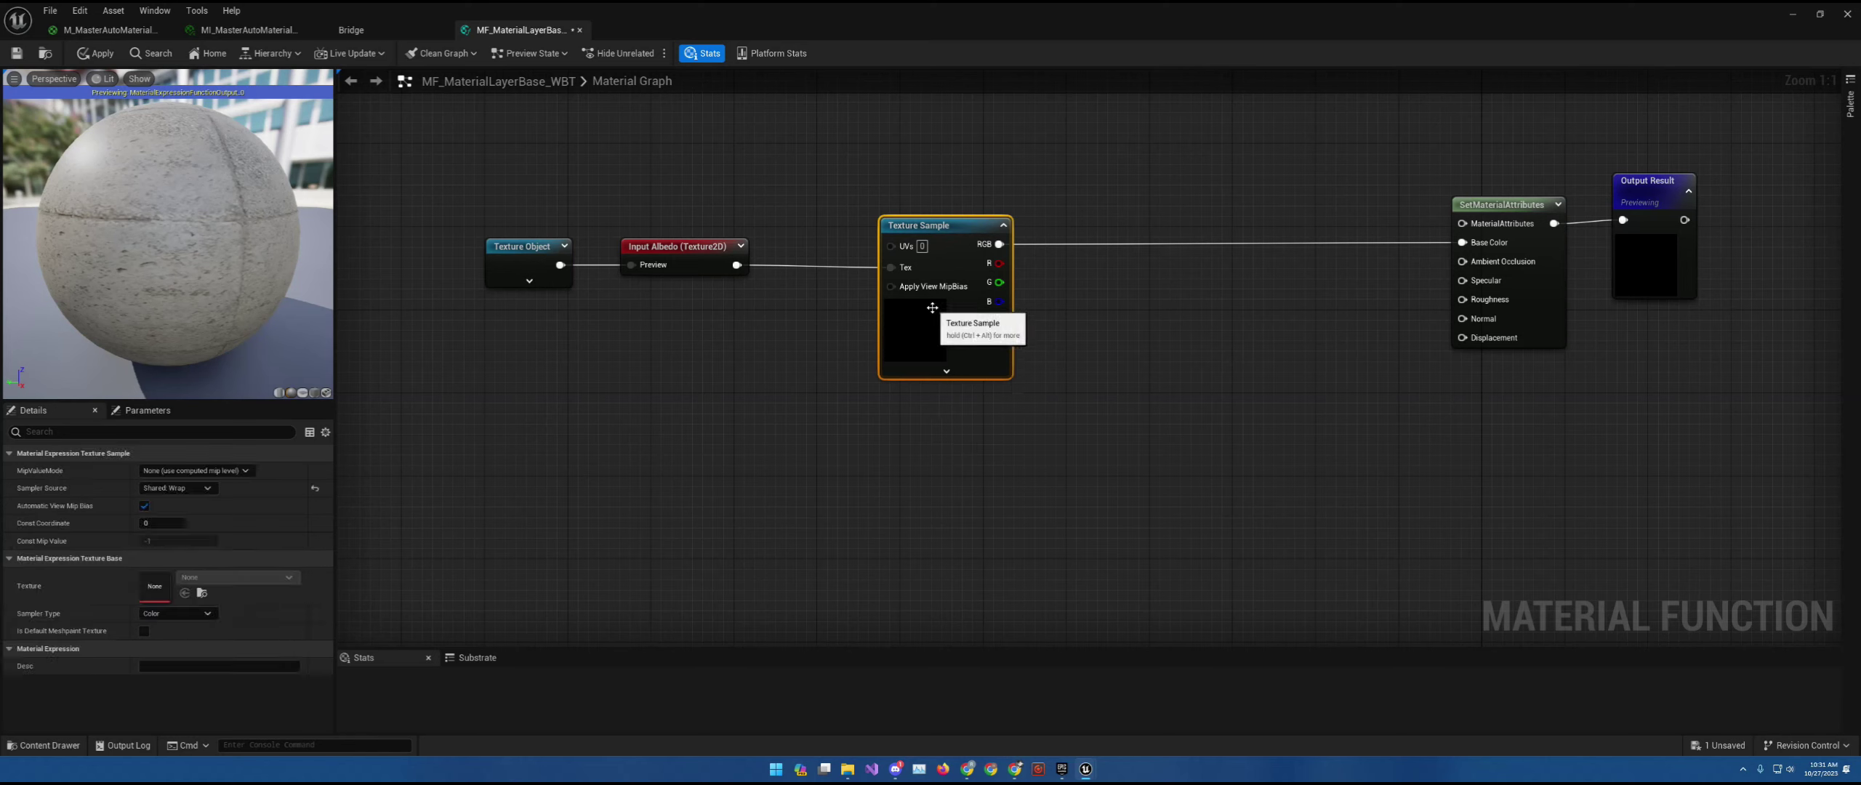
pyautogui.hotkey('ctrl', 'd')
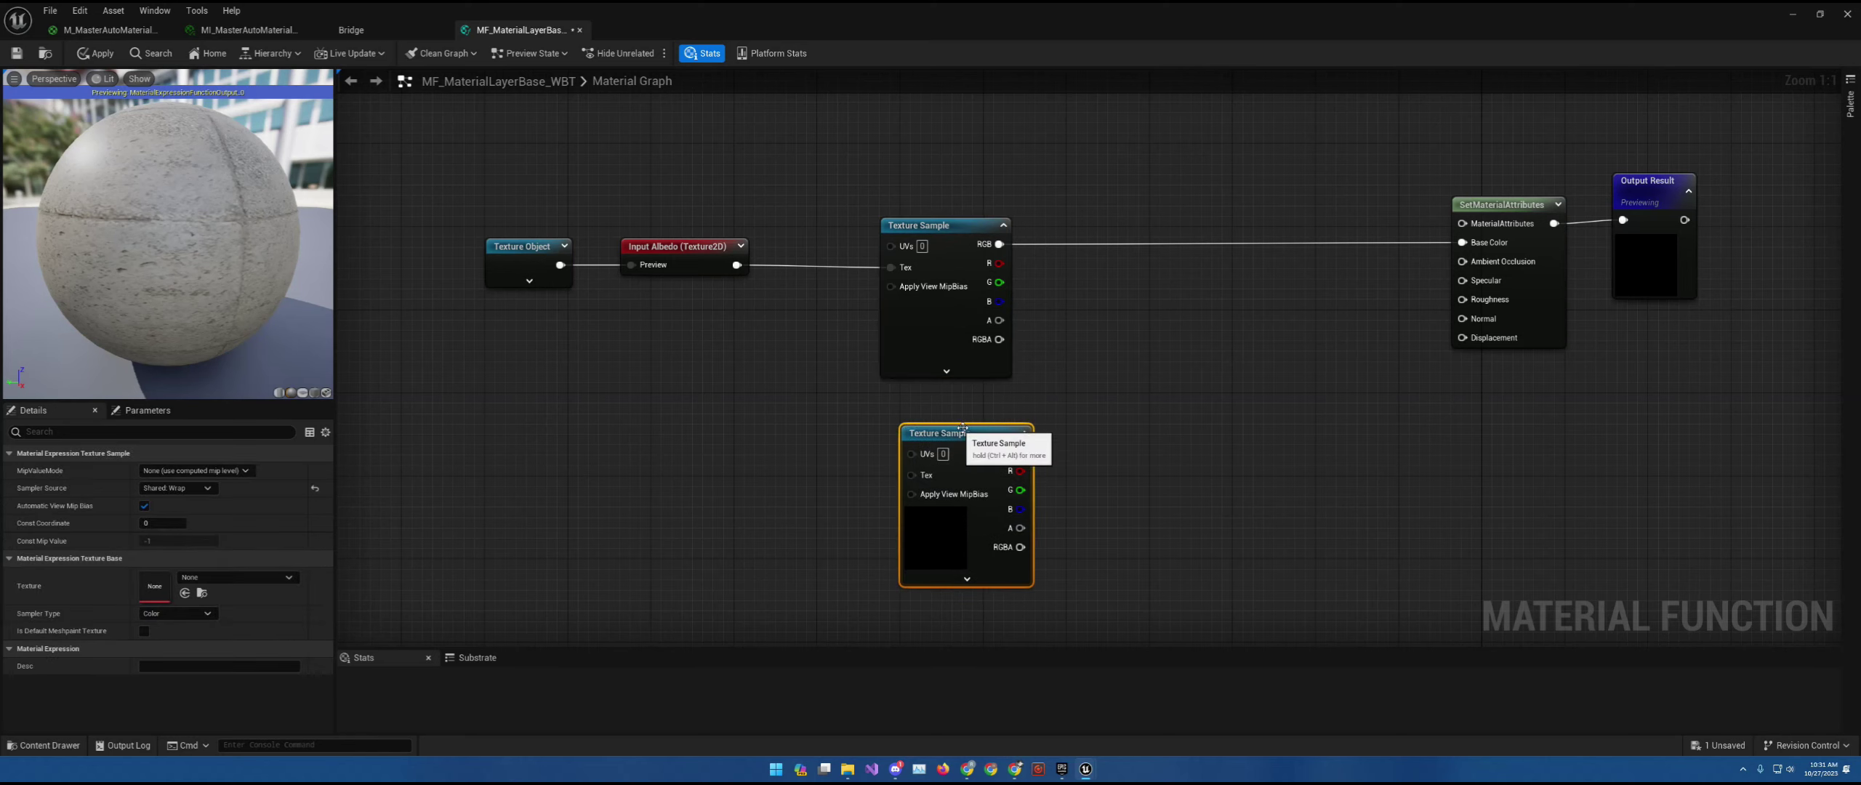
pyautogui.moveTo(937, 426); pyautogui.dragTo(935, 392)
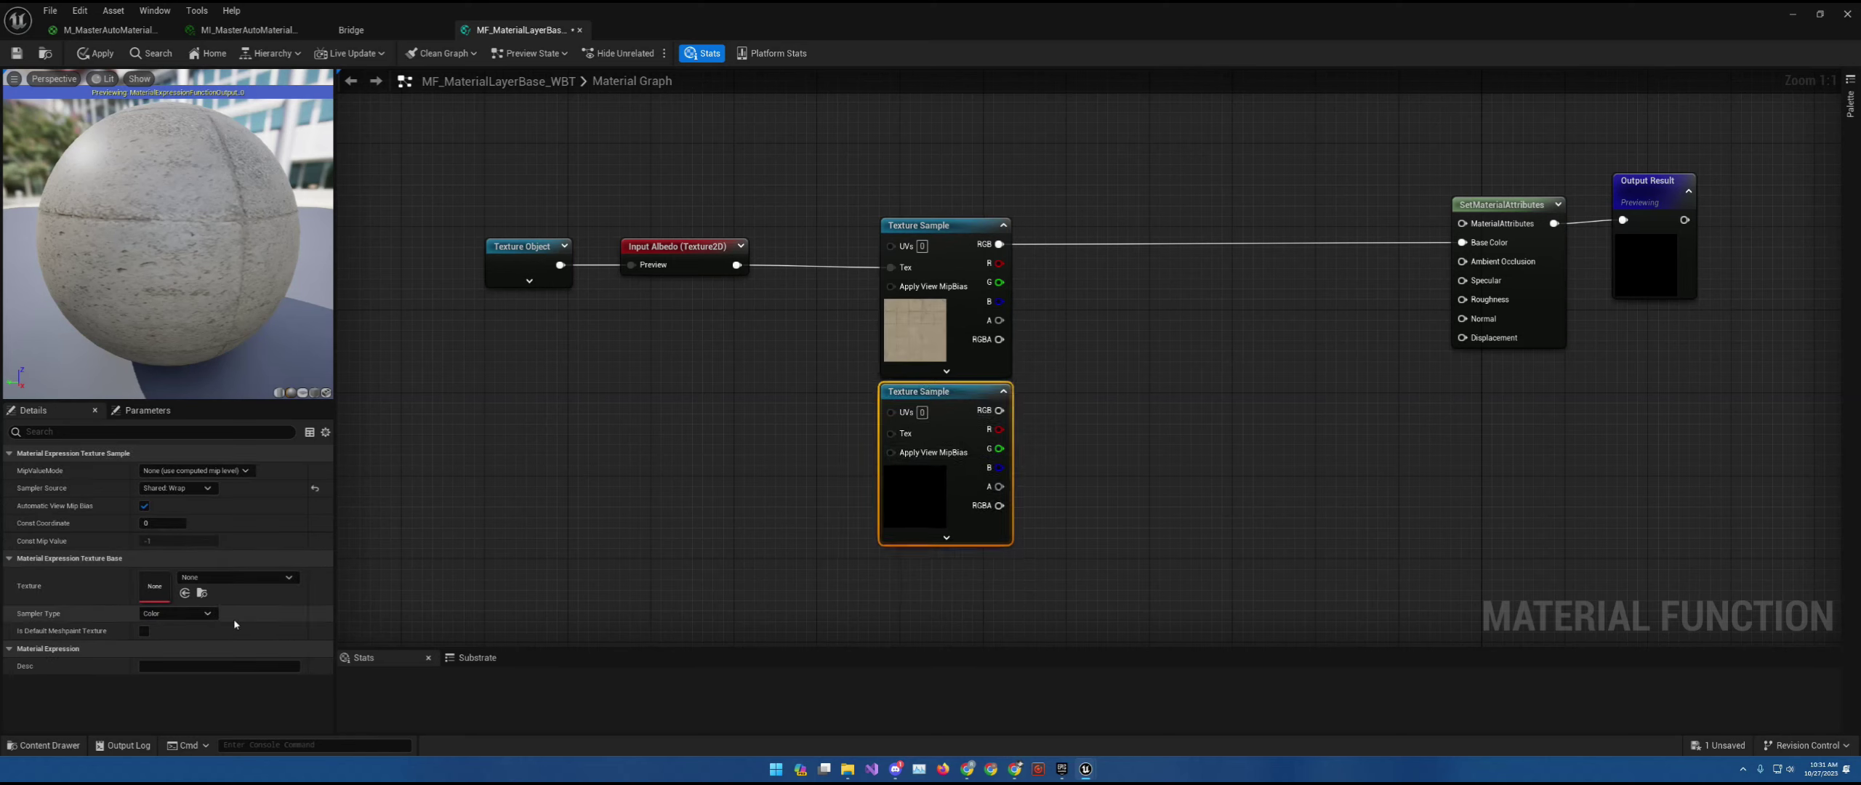
# - Assign the DefaultWhiteGrid_Low texture to the duplicated Texture Sample
pyautogui.click(231, 577)
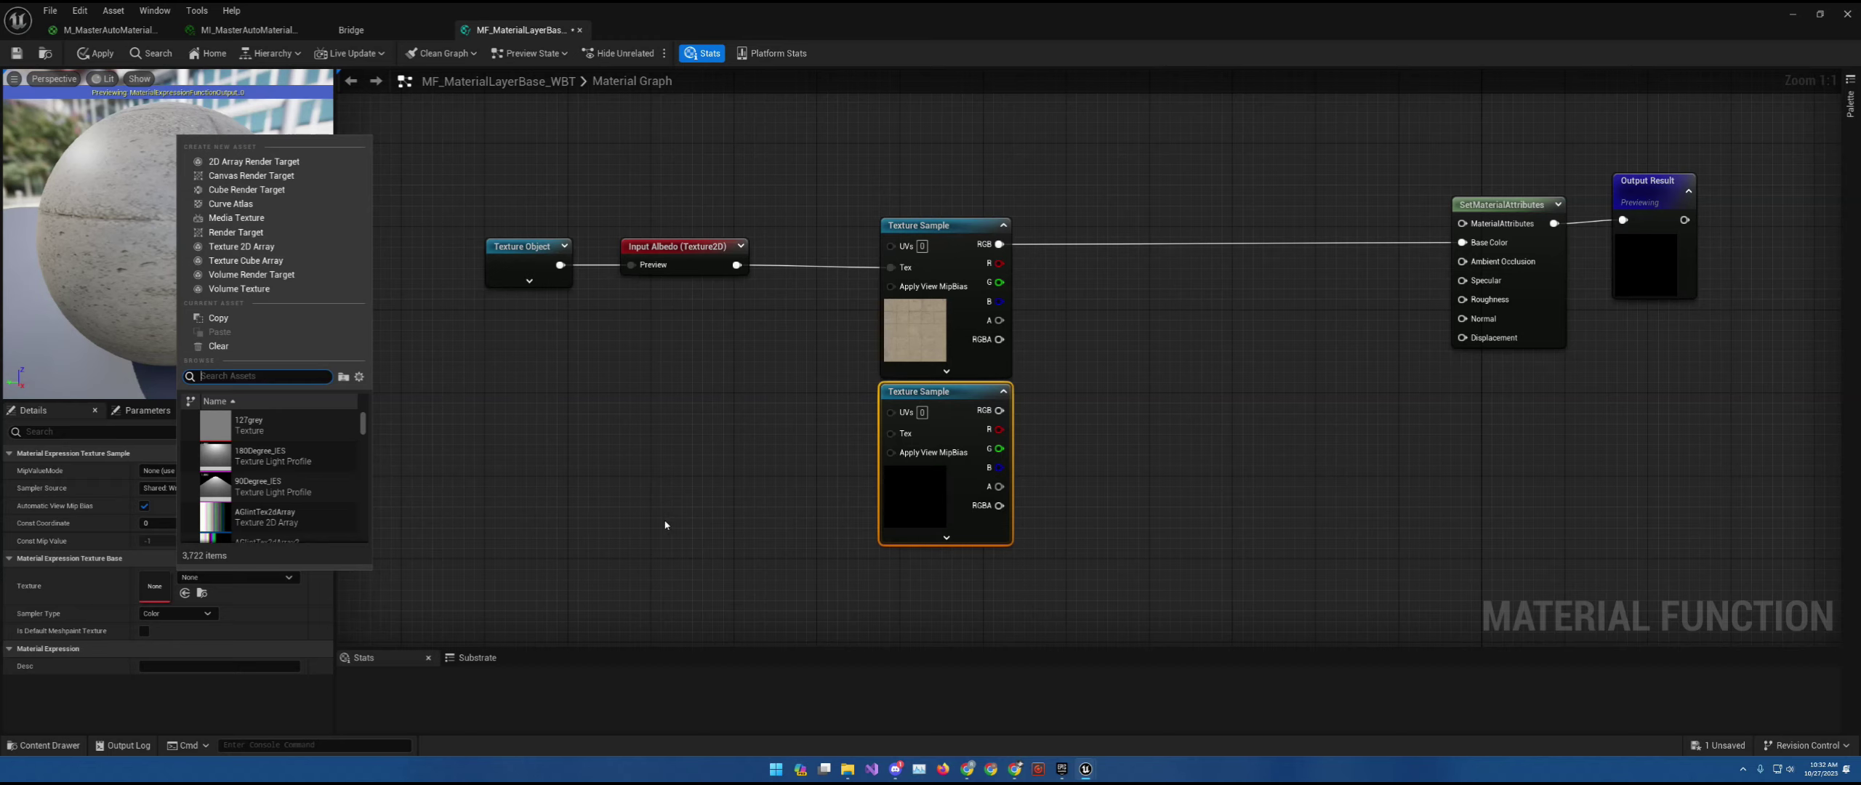
pyautogui.write('default')
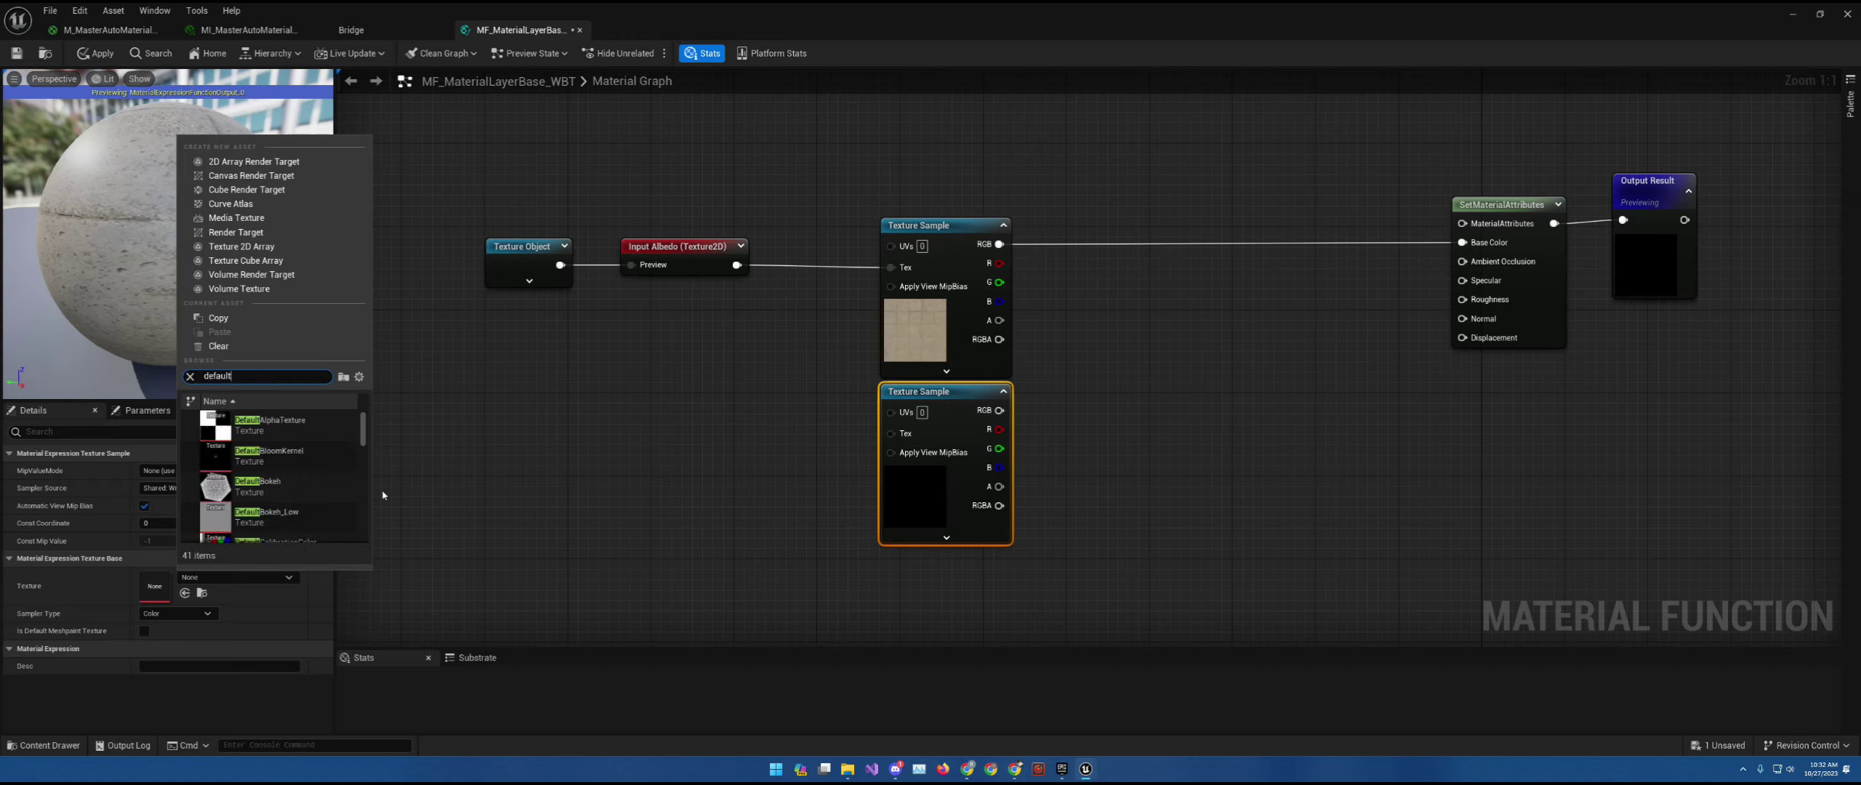
pyautogui.scroll(-3, 302, 477)
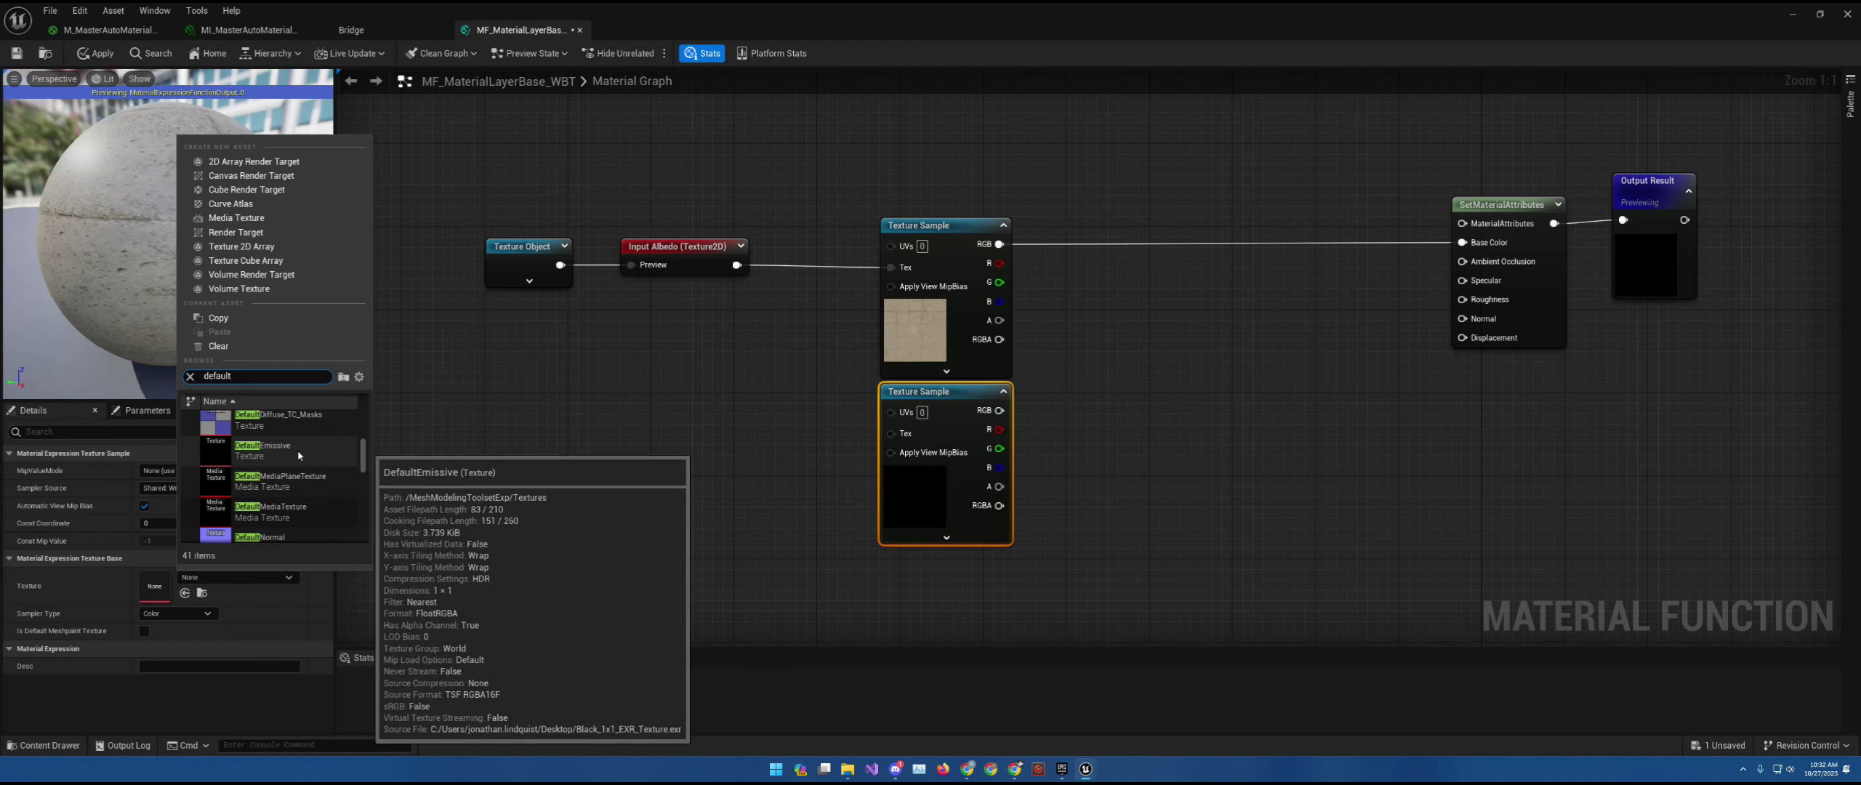
pyautogui.scroll(-2, 302, 462)
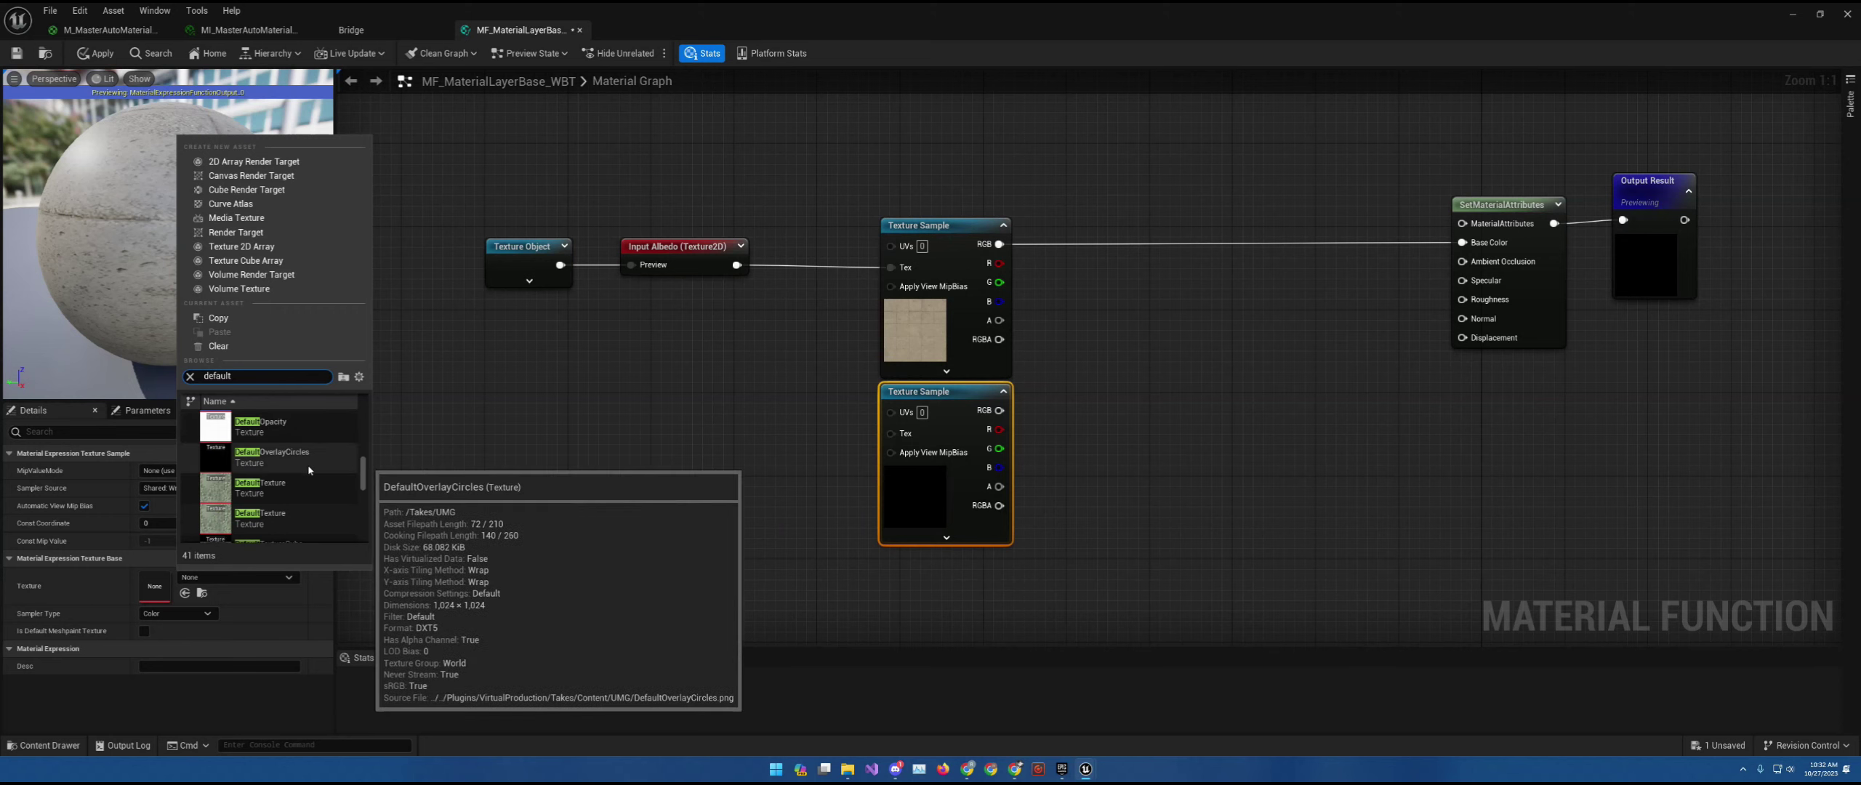
pyautogui.scroll(-3, 309, 470)
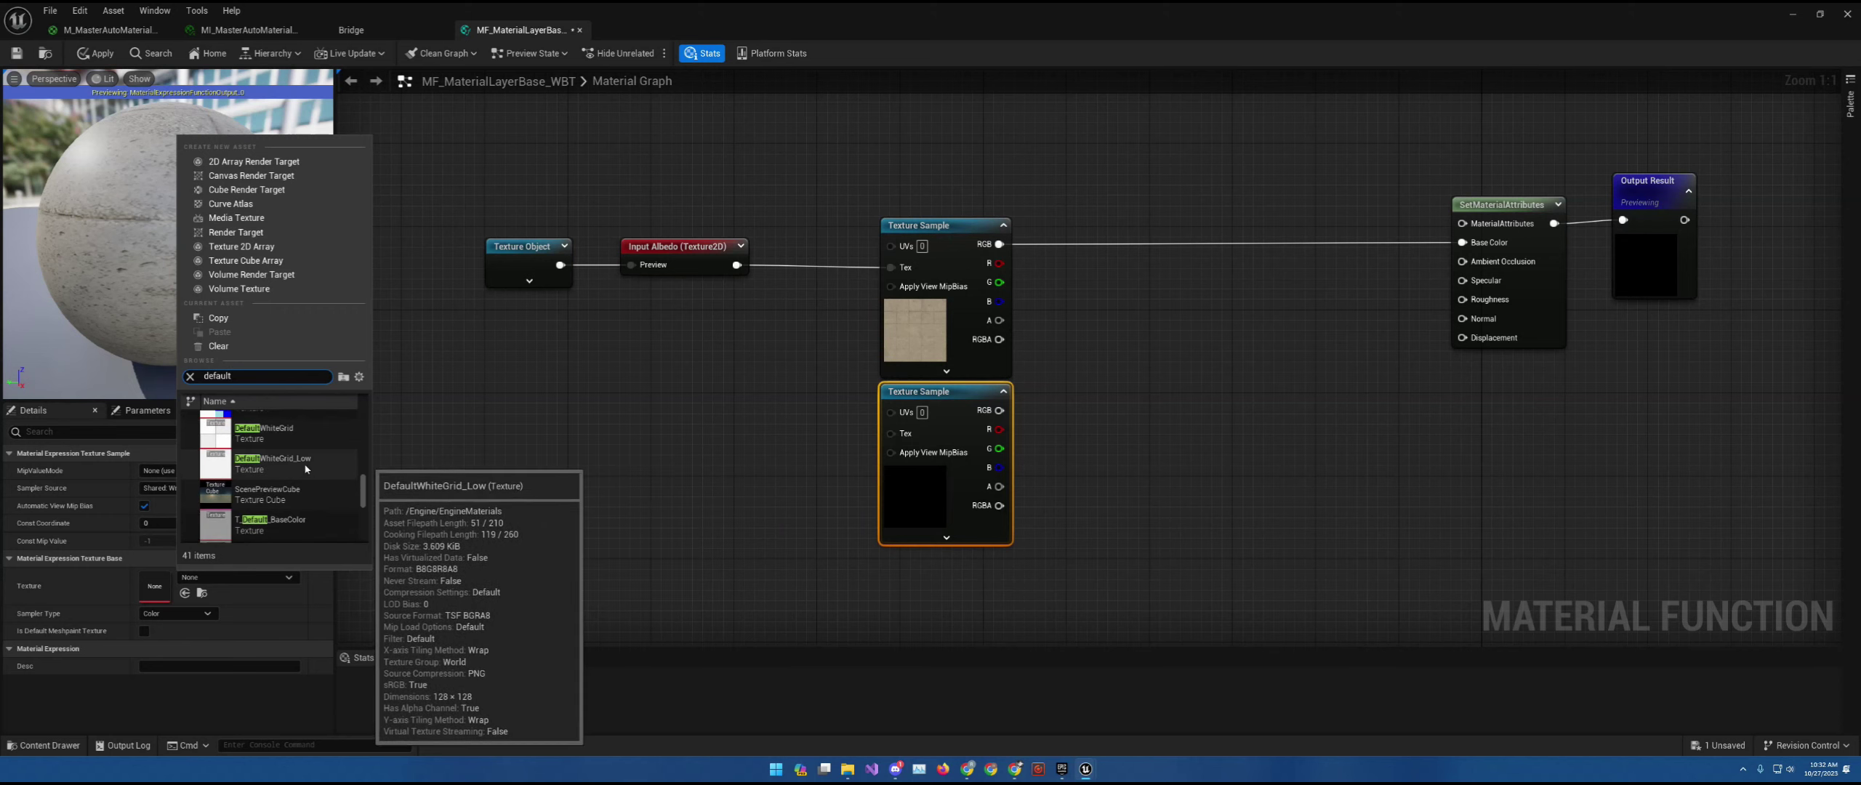
pyautogui.click(305, 469)
pyautogui.moveTo(791, 482); pyautogui.dragTo(652, 461, button='right')
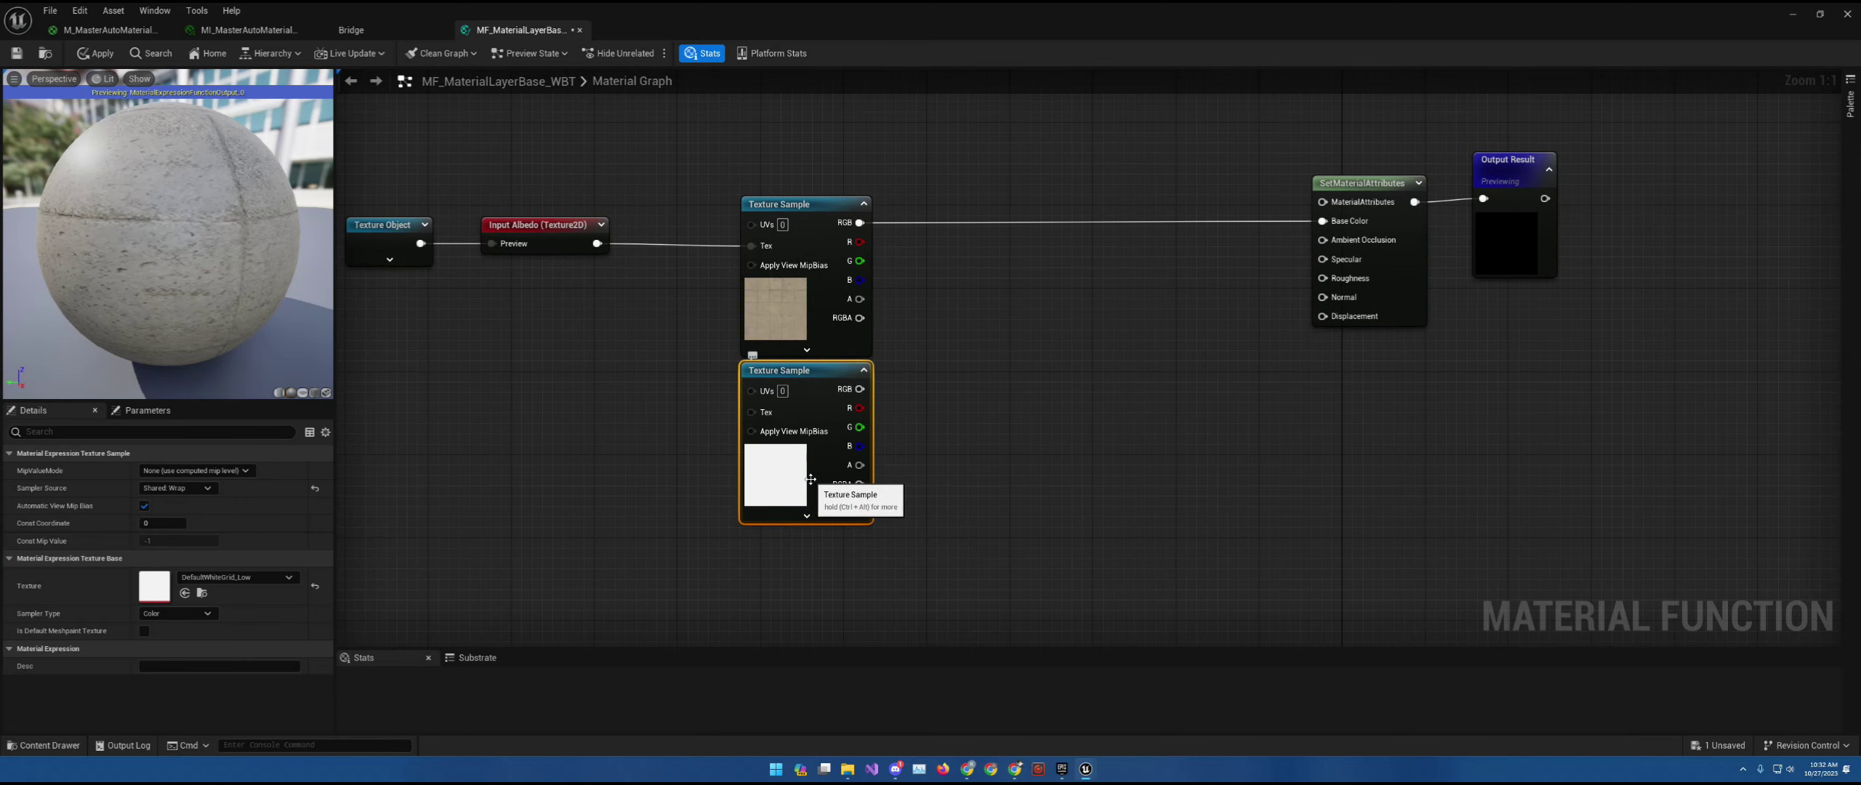
pyautogui.moveTo(688, 440); pyautogui.dragTo(742, 489, button='right')
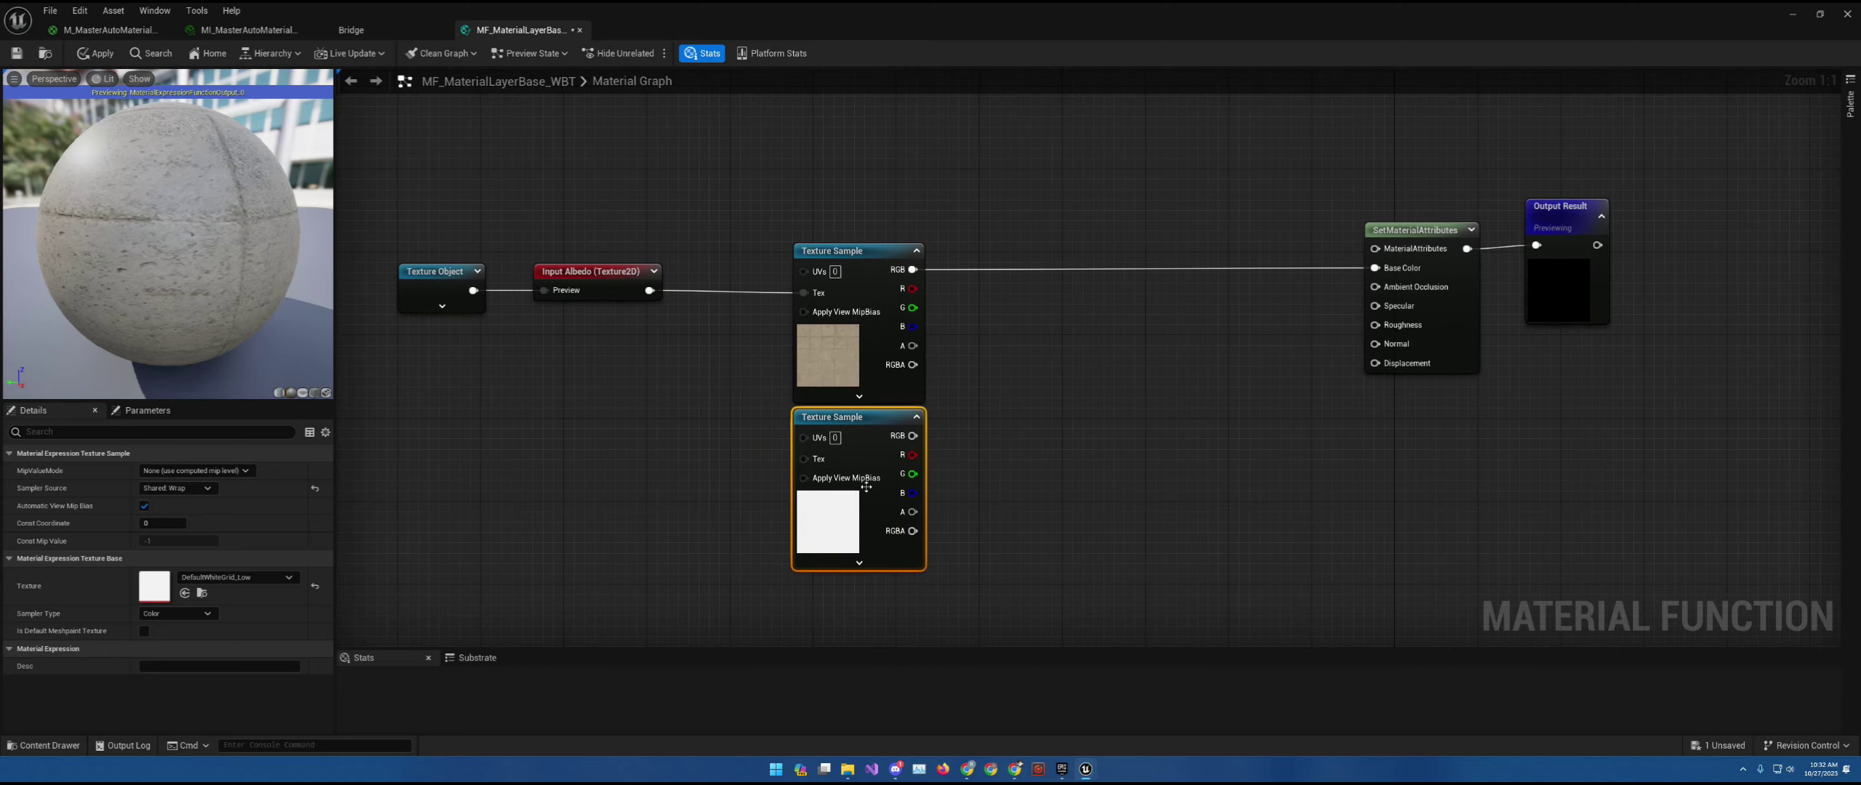
# - Add a FunctionInput node feeding the Tex pin of the white-grid Texture Sample, collapse its preview and line it up with the sample
pyautogui.moveTo(803, 459); pyautogui.dragTo(650, 468)
pyautogui.write('function input')
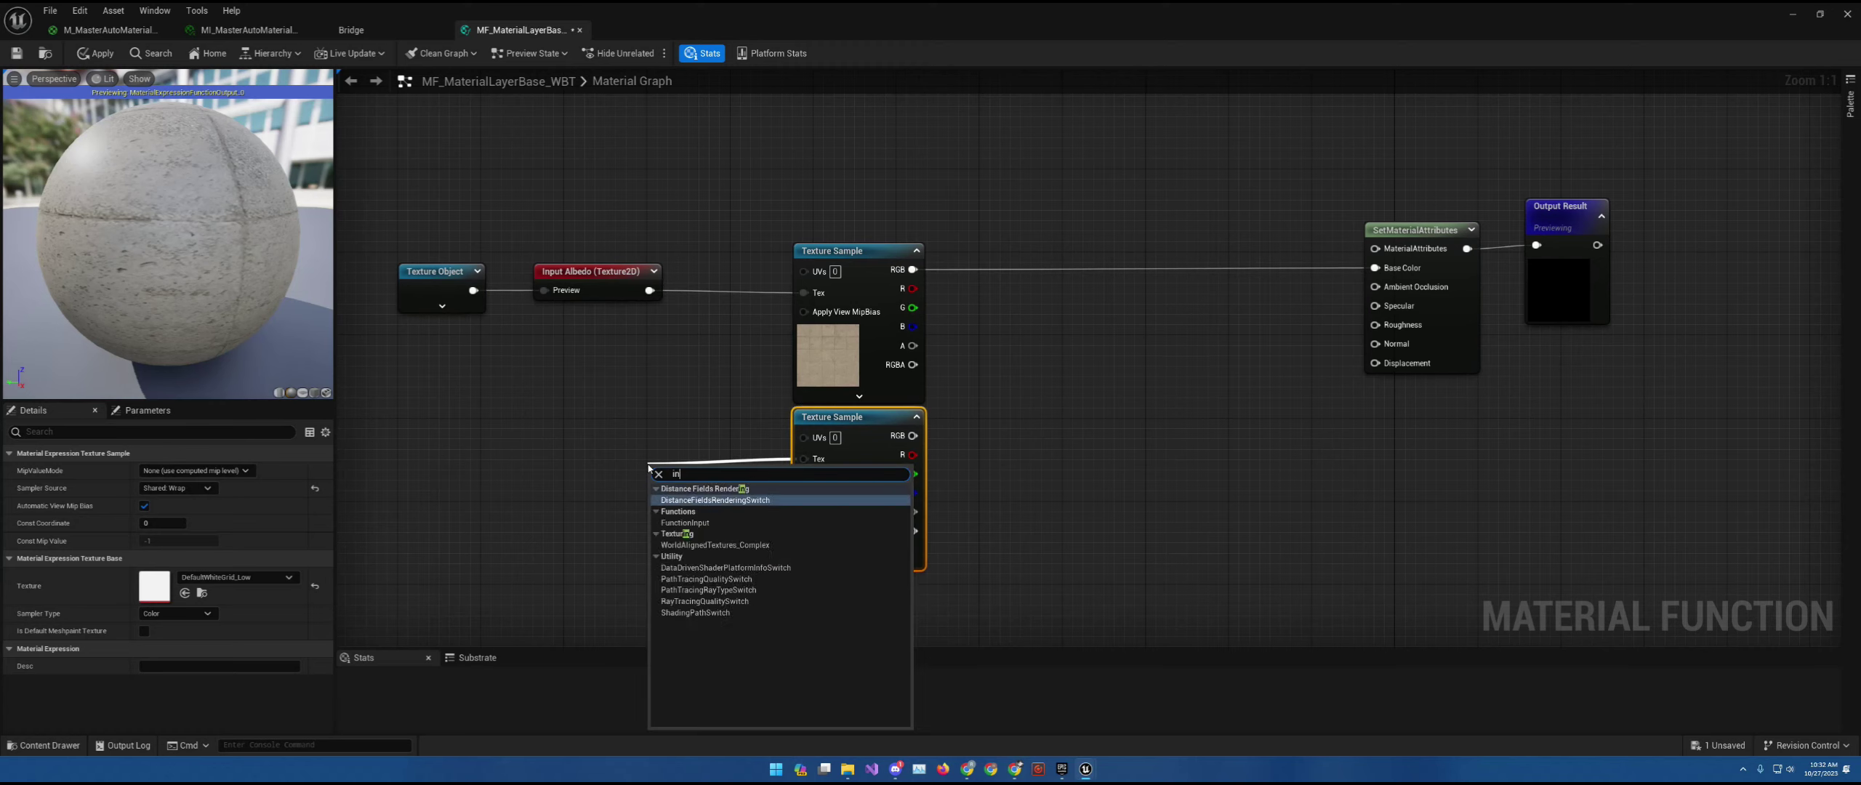
pyautogui.press('Return')
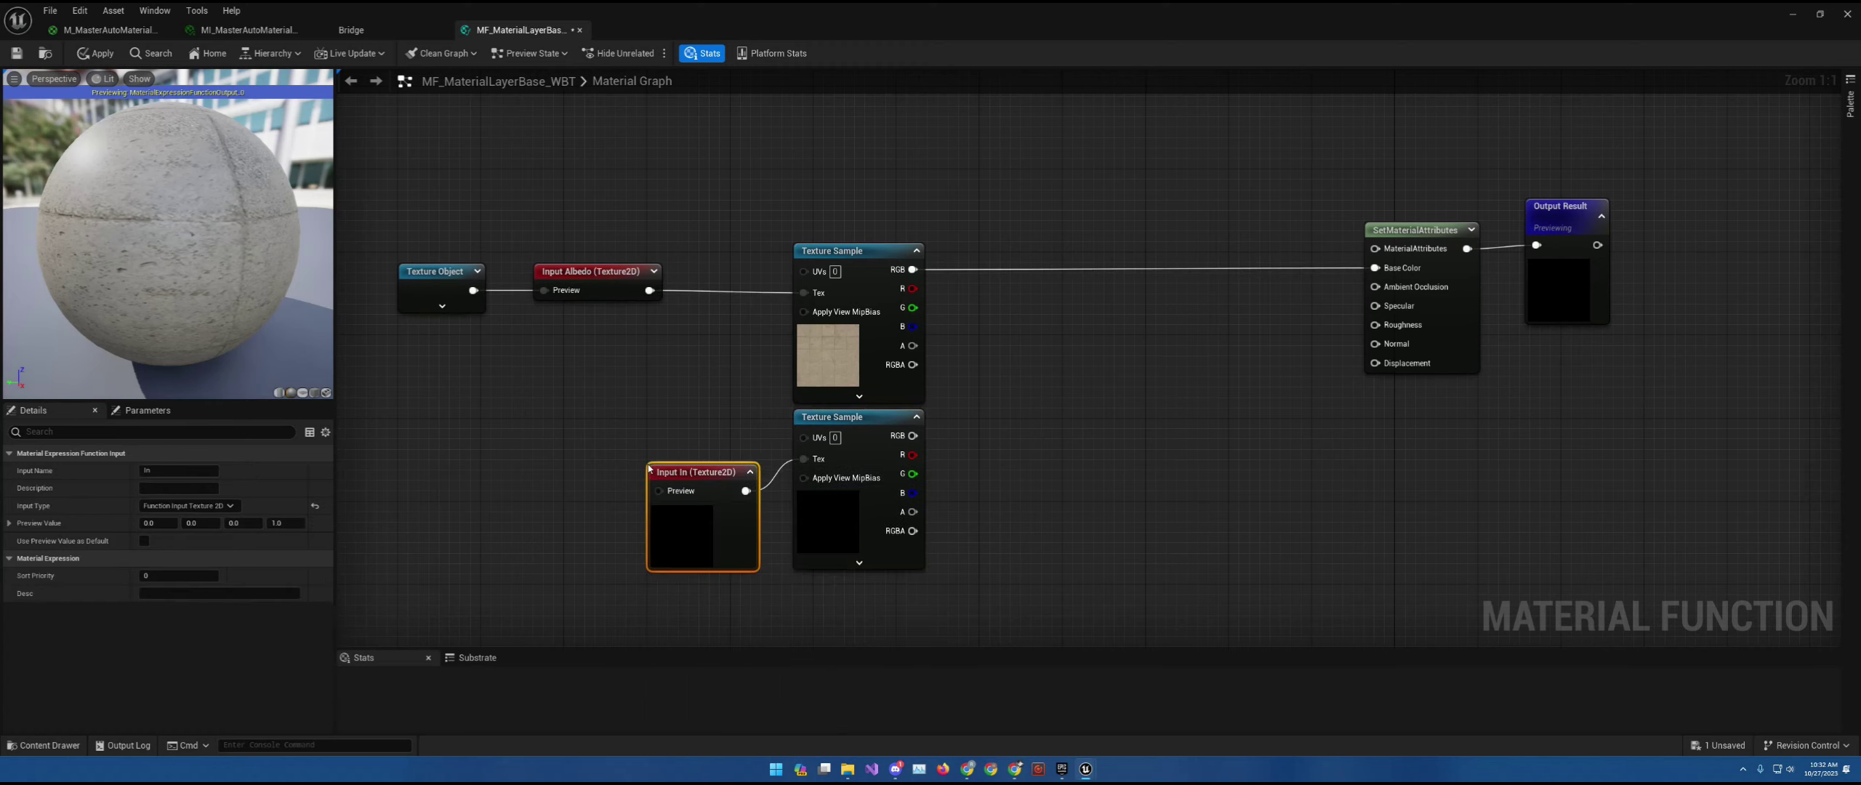
pyautogui.click(749, 472)
pyautogui.moveTo(752, 479); pyautogui.dragTo(690, 445)
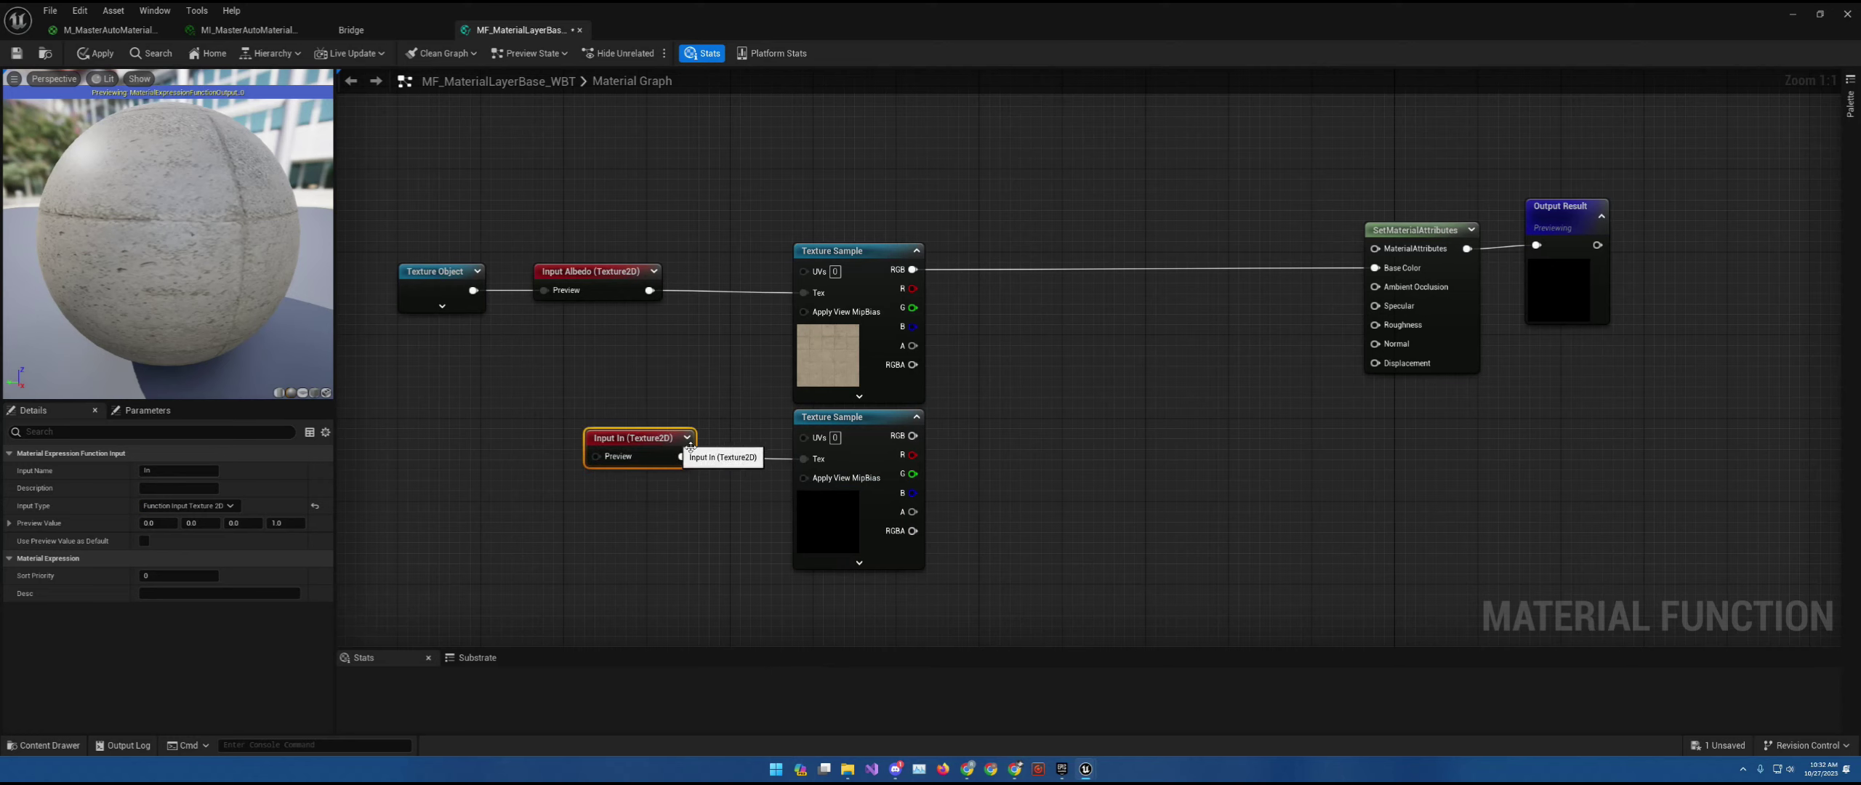
pyautogui.click(839, 506)
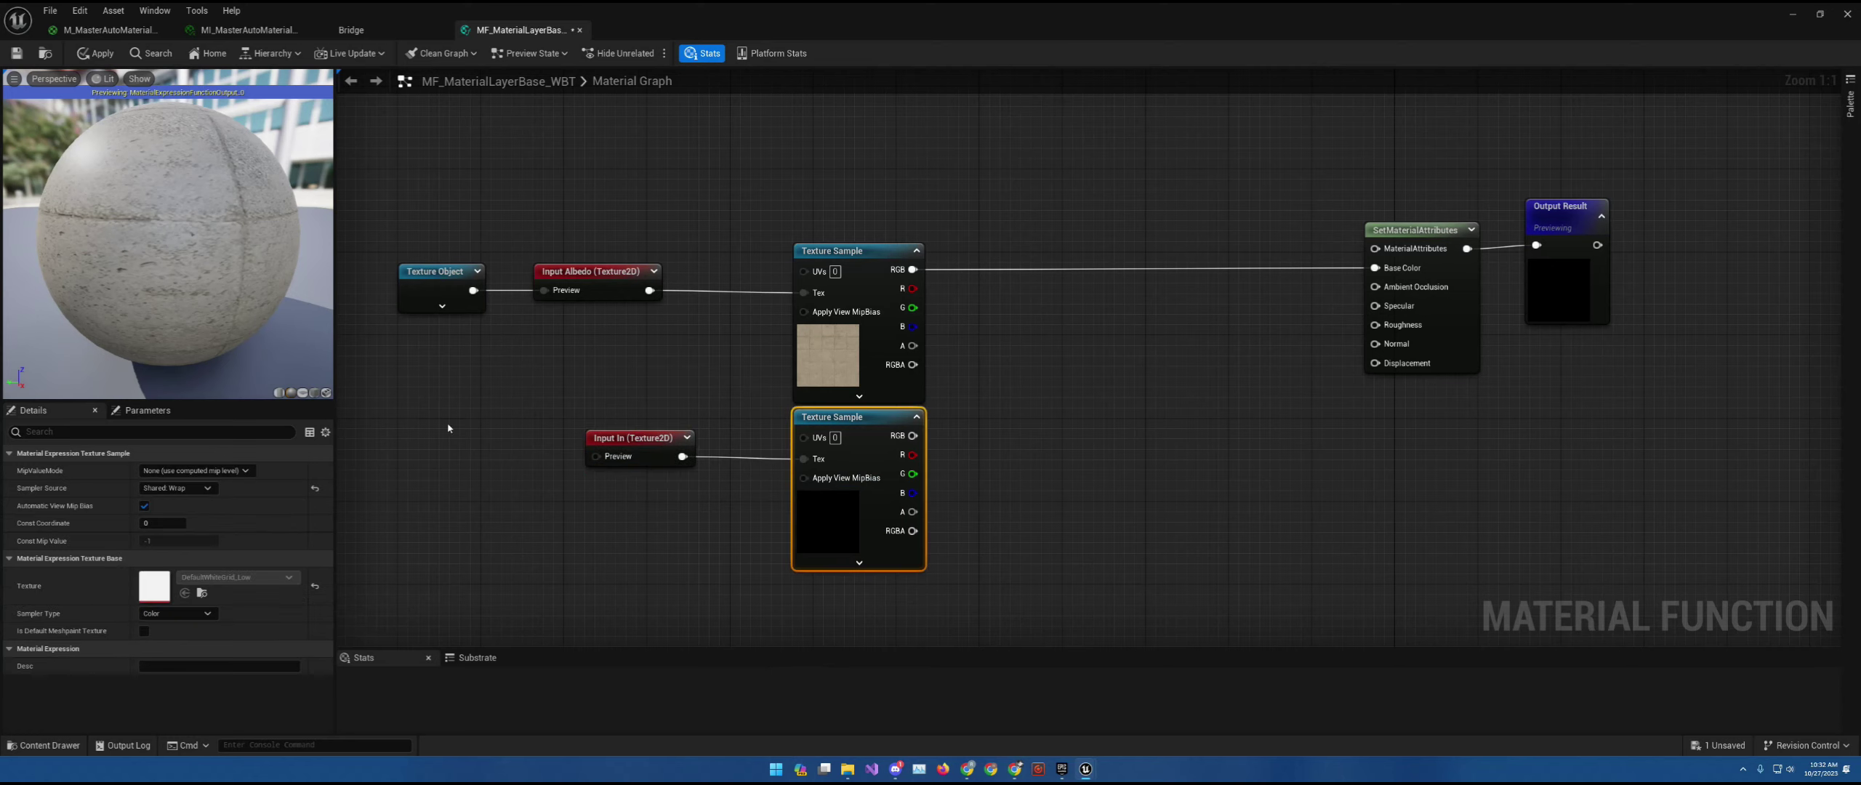
# - Add a Texture Object node, collapse its preview and connect it to the Preview pin of the new texture input
pyautogui.click(403, 432)
pyautogui.rightClick(403, 437)
pyautogui.write('texture ob')
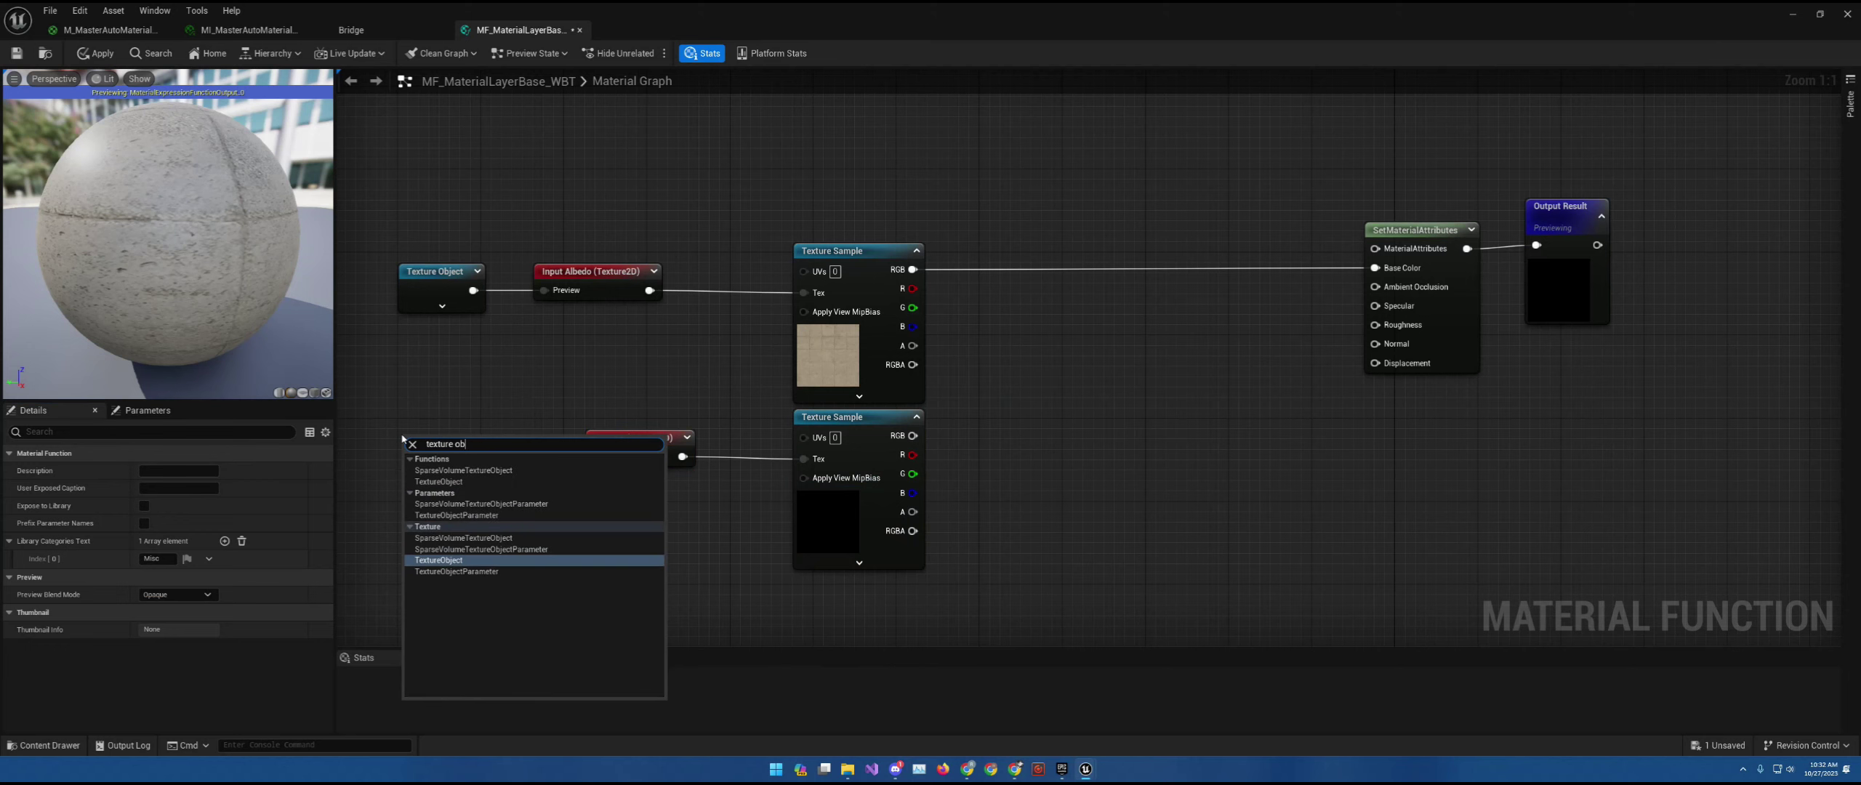
pyautogui.press('Return')
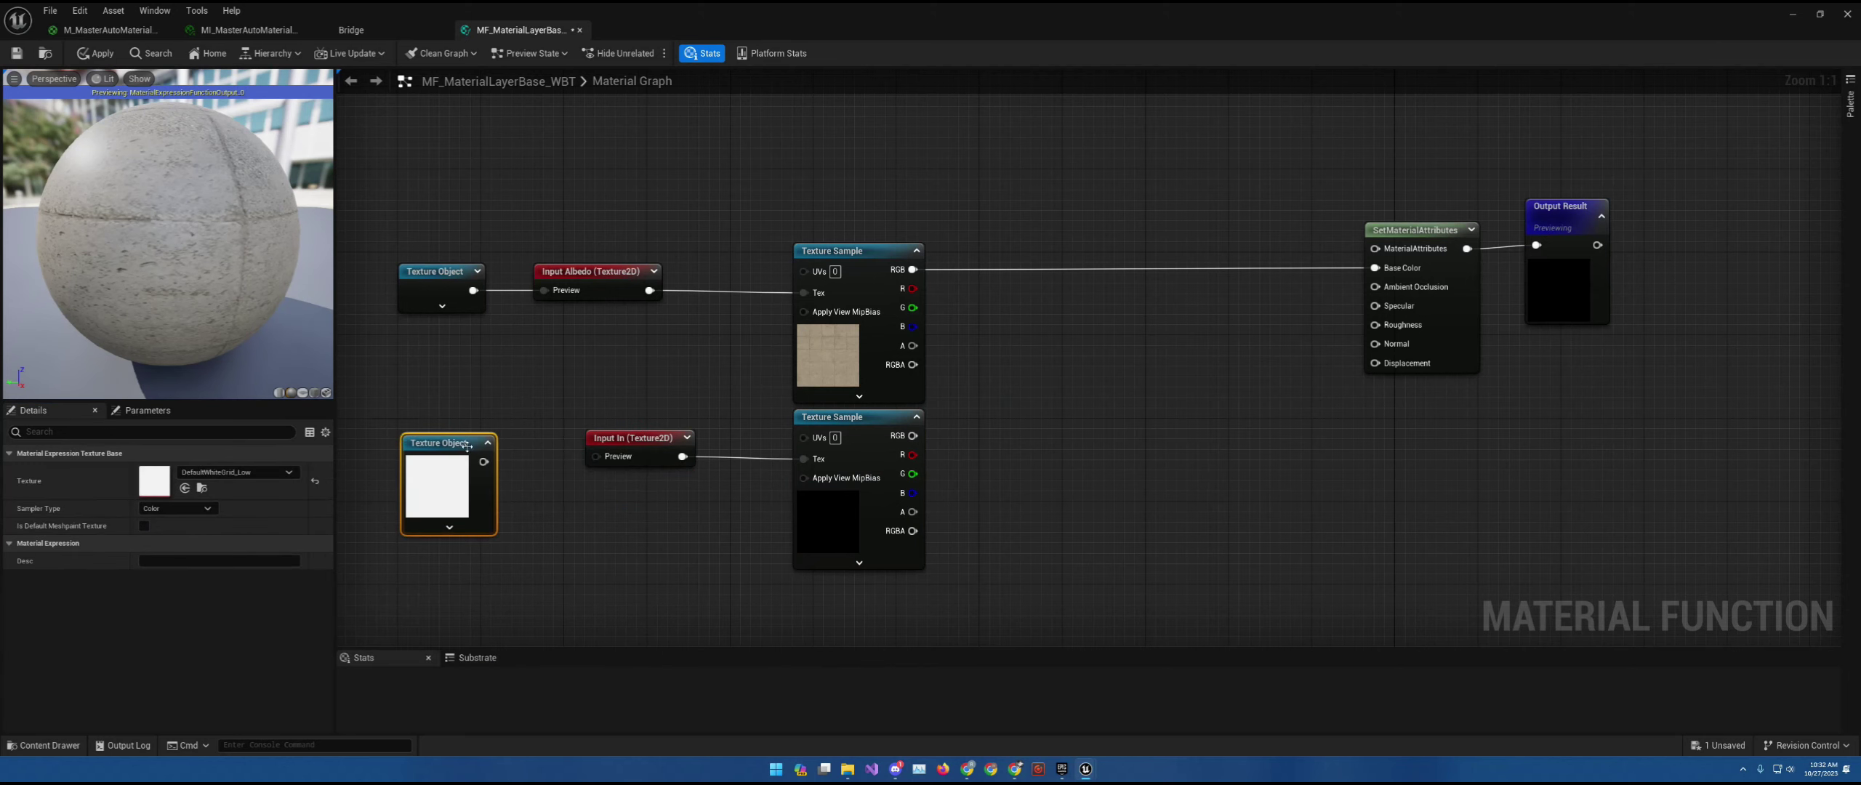
pyautogui.click(487, 444)
pyautogui.moveTo(477, 462); pyautogui.dragTo(623, 445)
# - Name the new texture input Mask and align its Texture Object with the one above
pyautogui.click(623, 445)
pyautogui.click(156, 470)
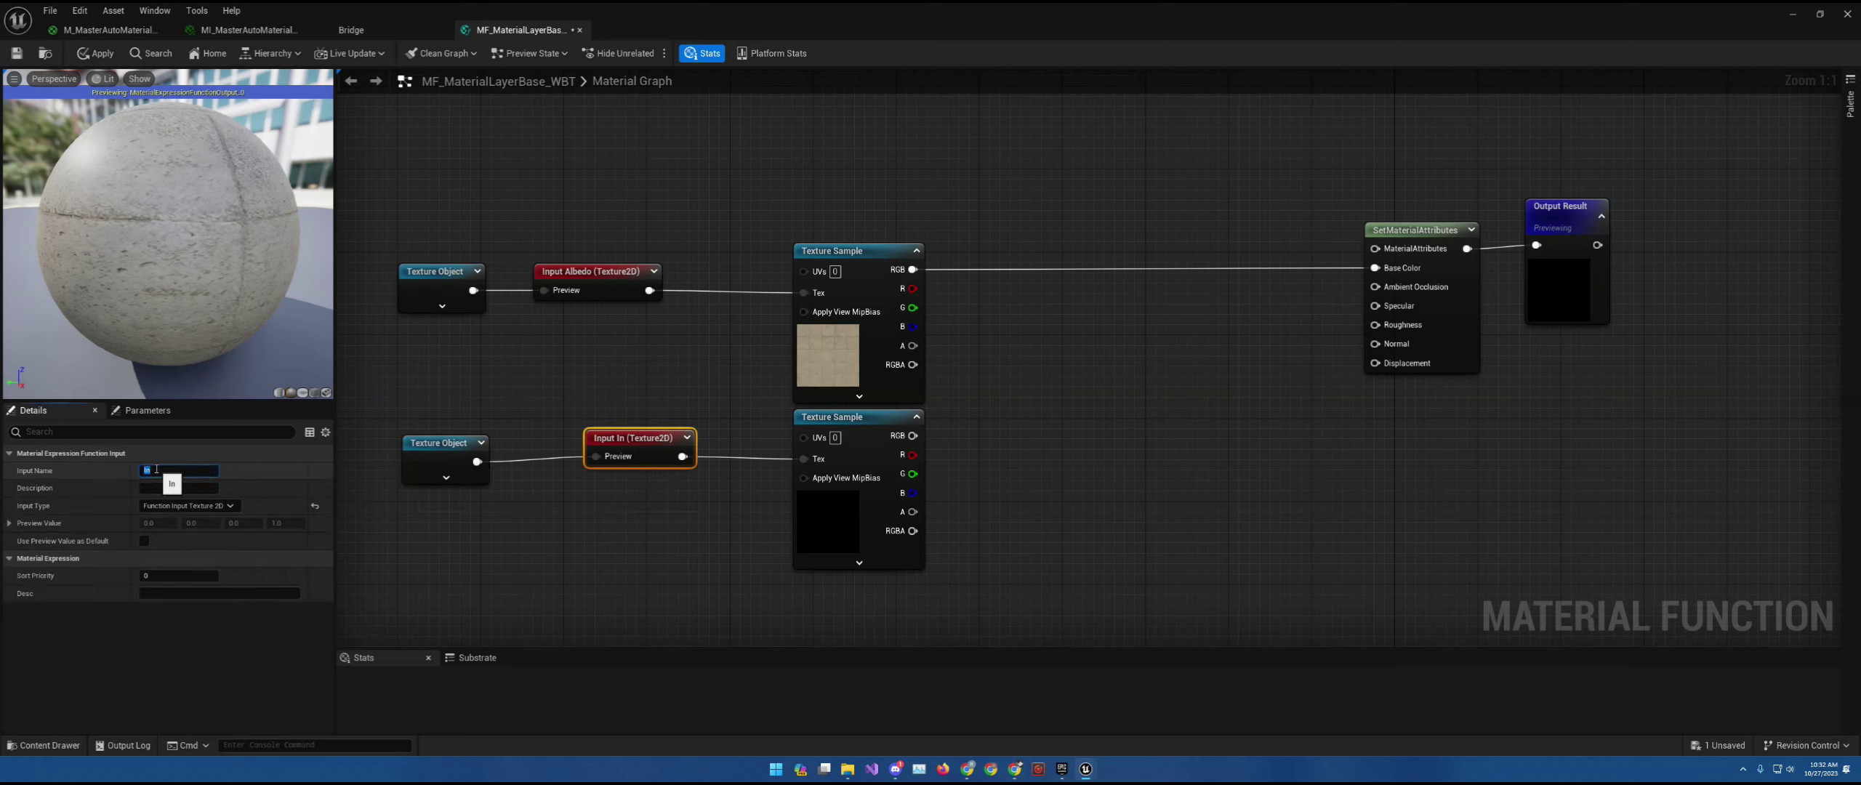
pyautogui.write('Mask')
pyautogui.press('Return')
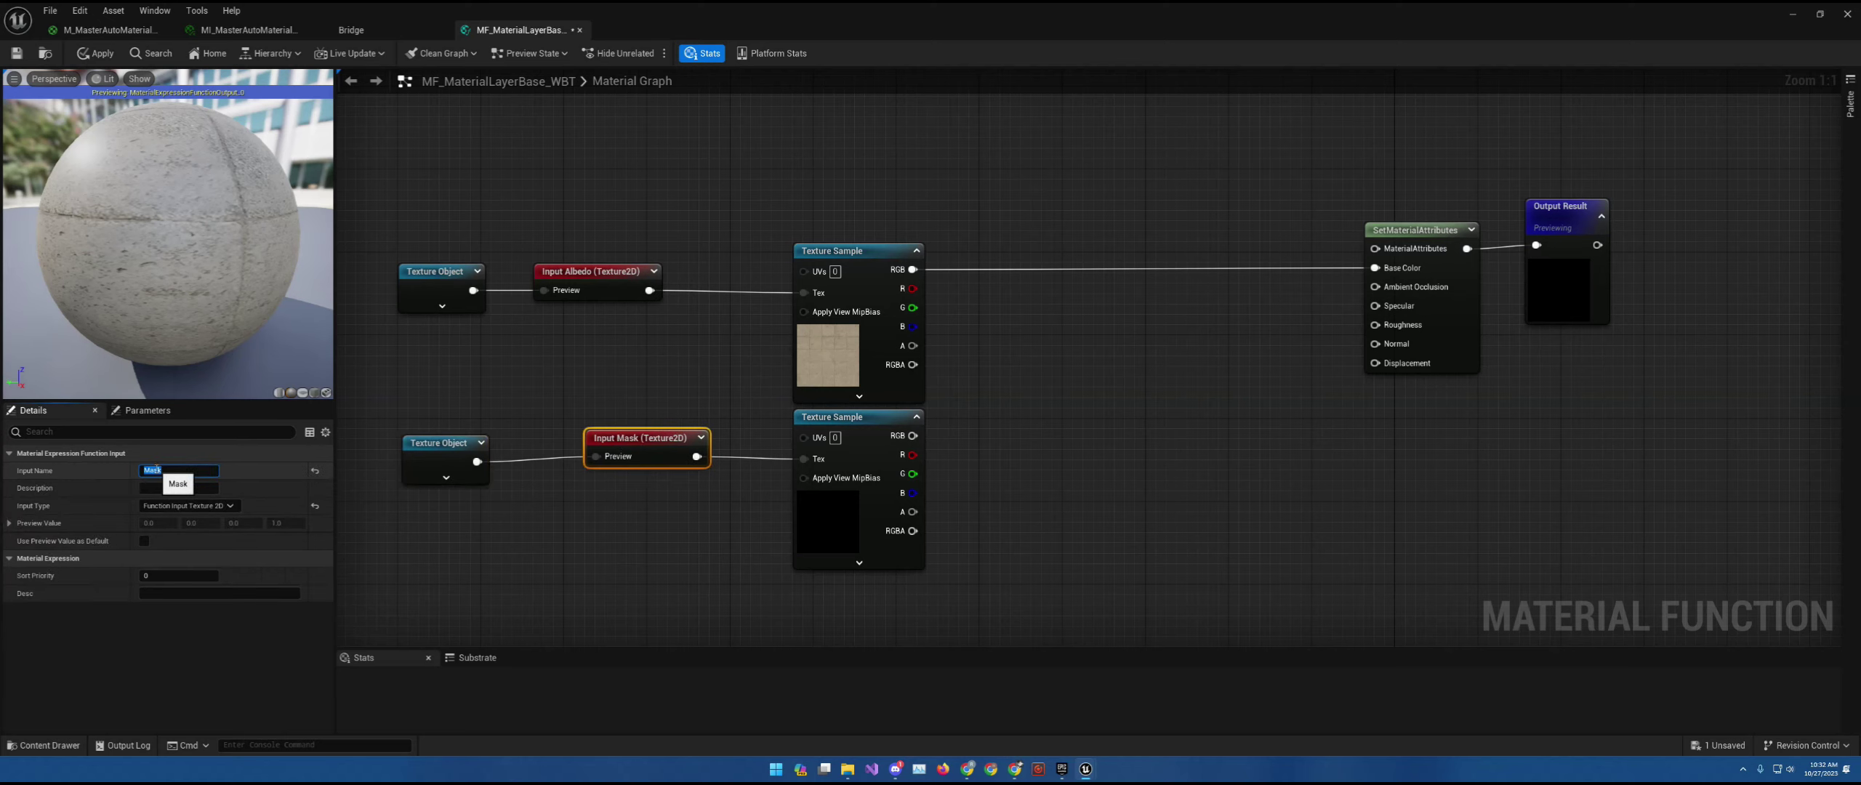
pyautogui.moveTo(439, 457); pyautogui.dragTo(433, 452)
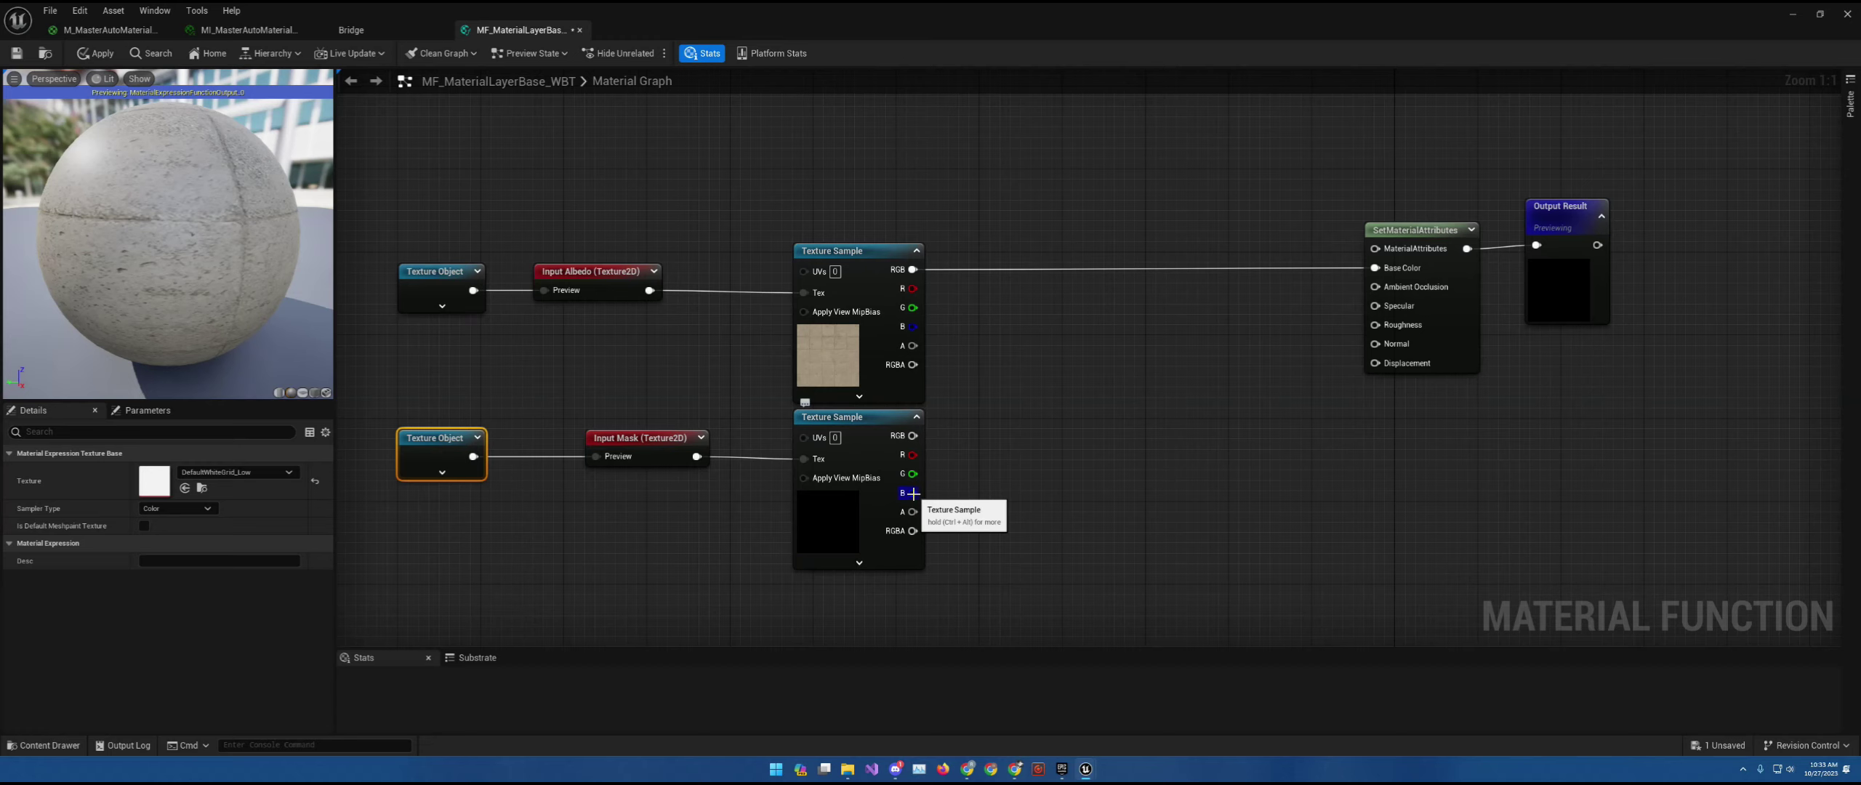
# - Connect the mask sample's B output to Displacement, R to Ambient Occlusion and G to Roughness on SetMaterialAttributes
pyautogui.moveTo(913, 494); pyautogui.dragTo(1376, 363)
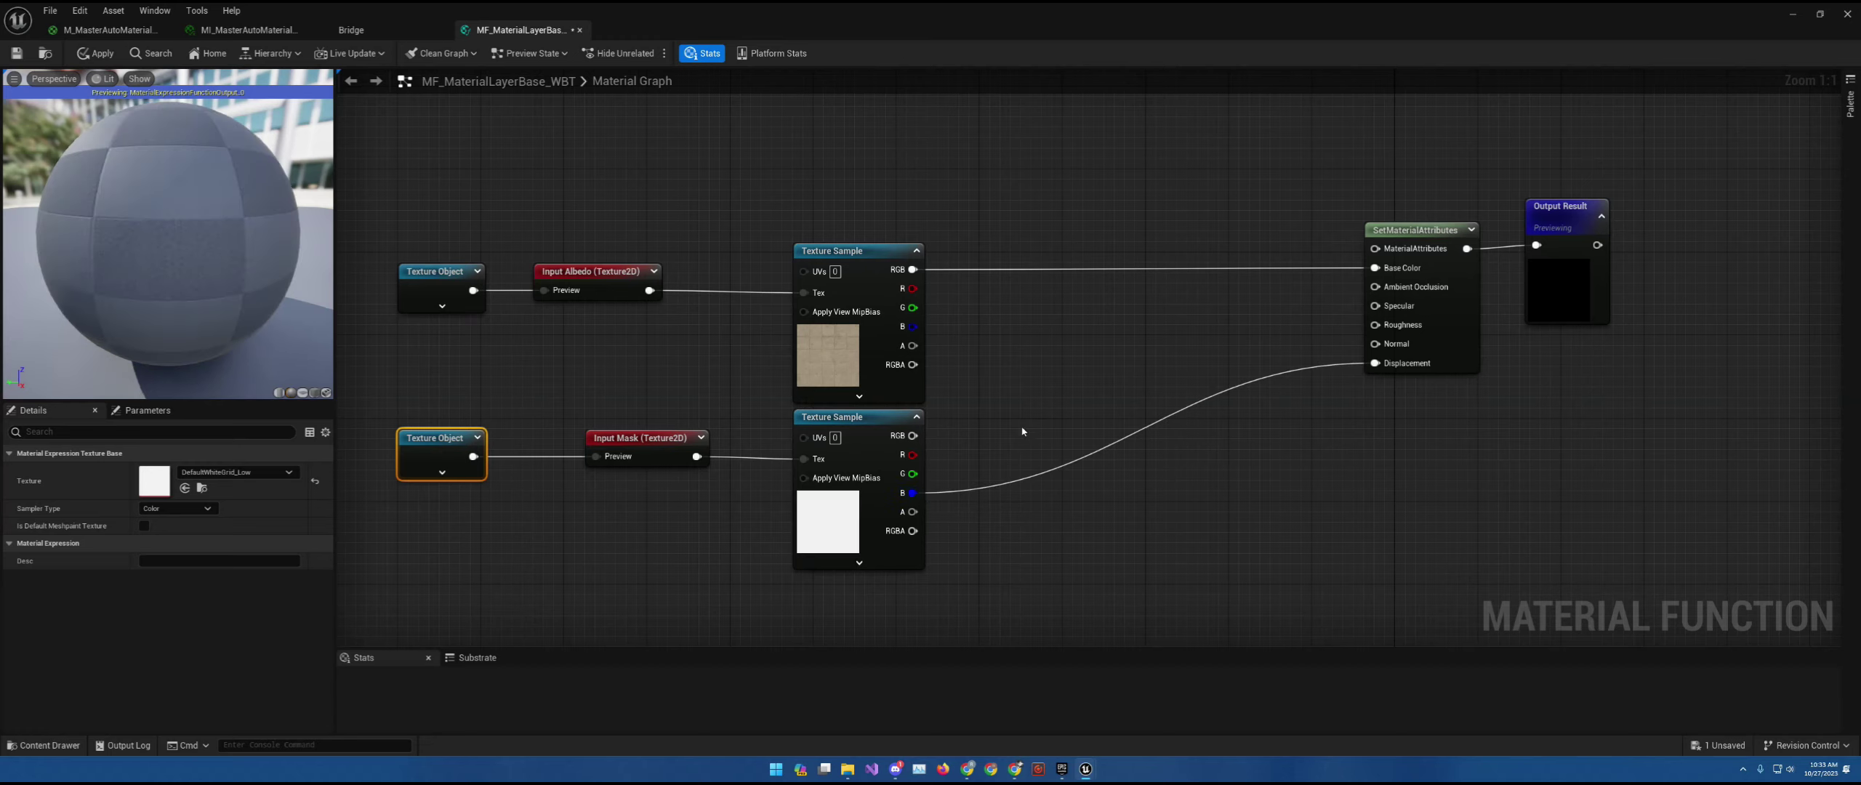
pyautogui.moveTo(914, 455); pyautogui.dragTo(1276, 307)
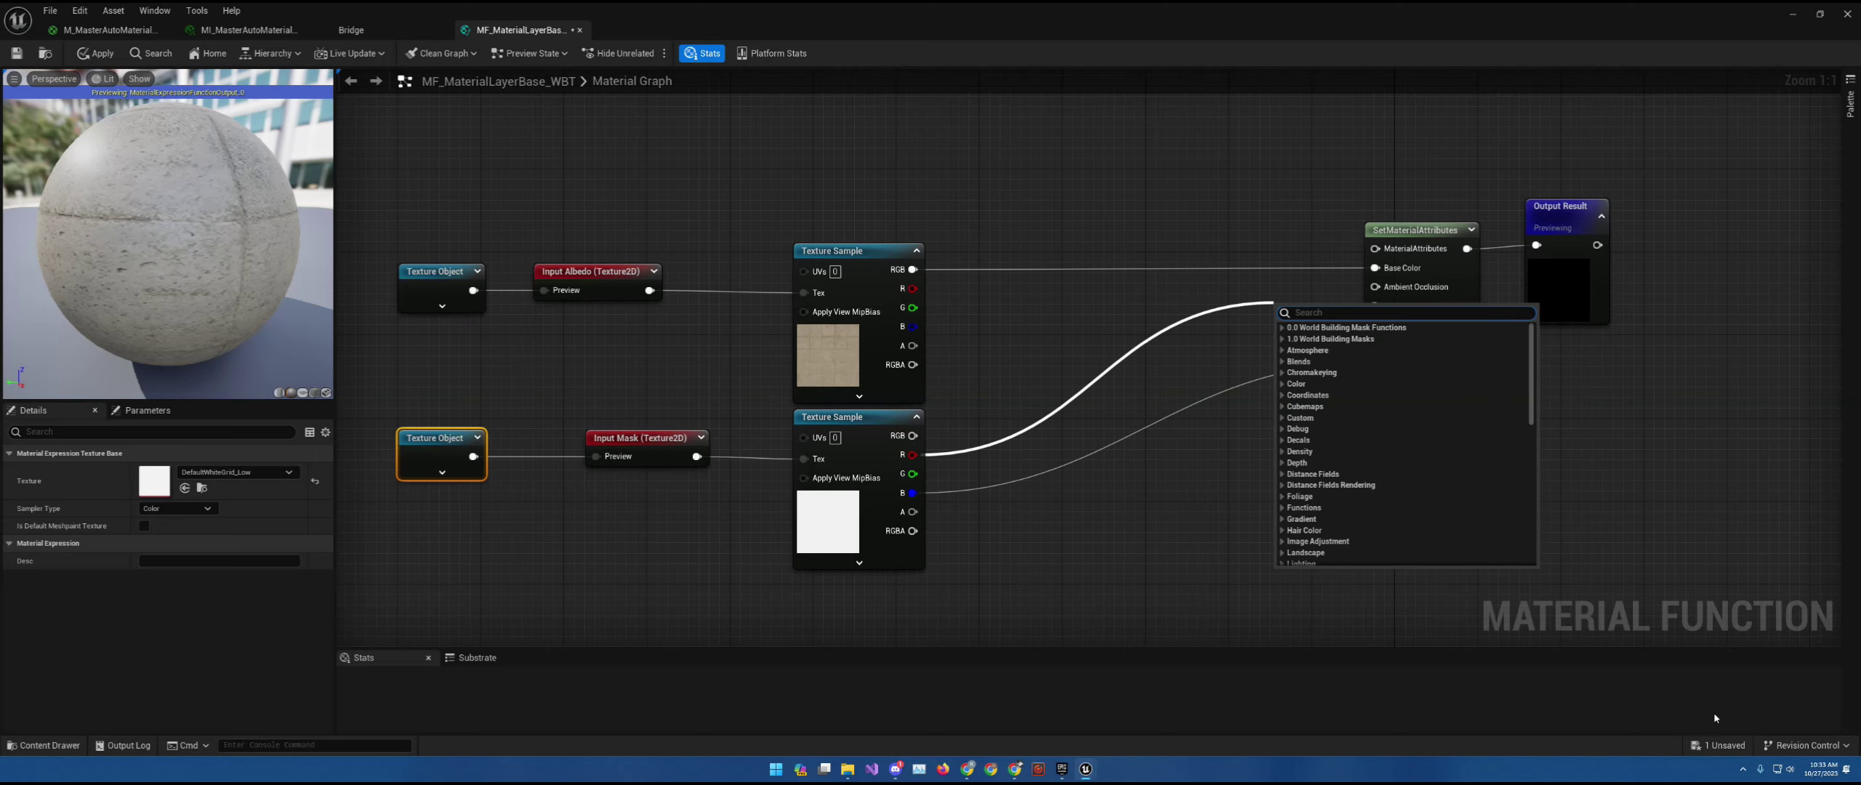
pyautogui.click(1822, 734)
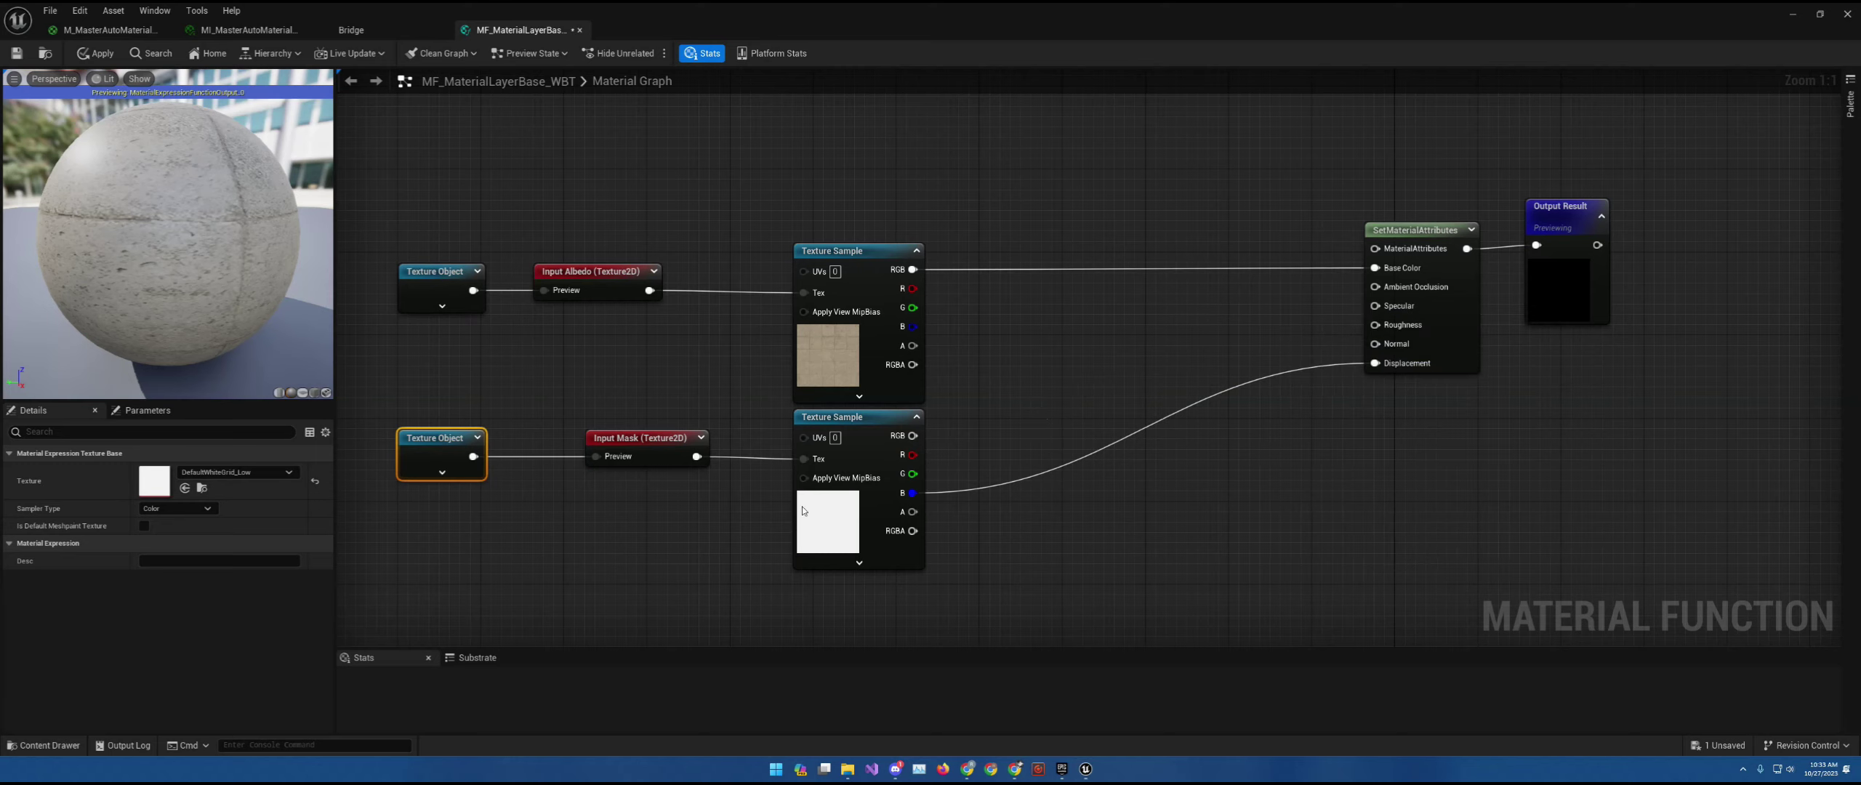
pyautogui.moveTo(913, 455); pyautogui.dragTo(1375, 286)
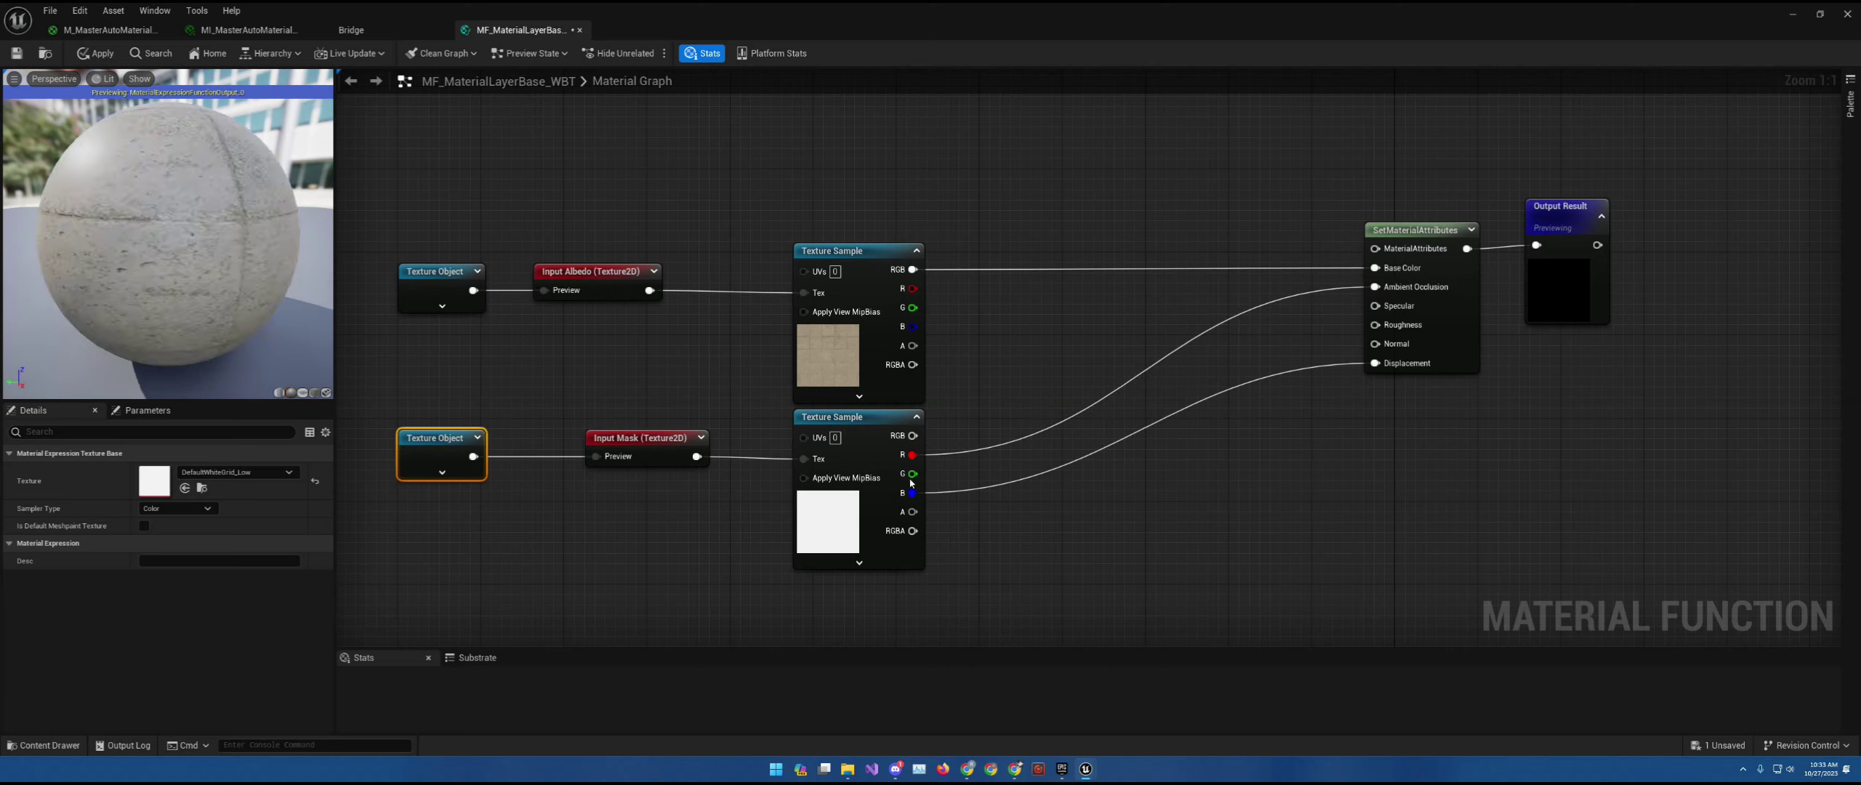
pyautogui.moveTo(912, 473); pyautogui.dragTo(1375, 325)
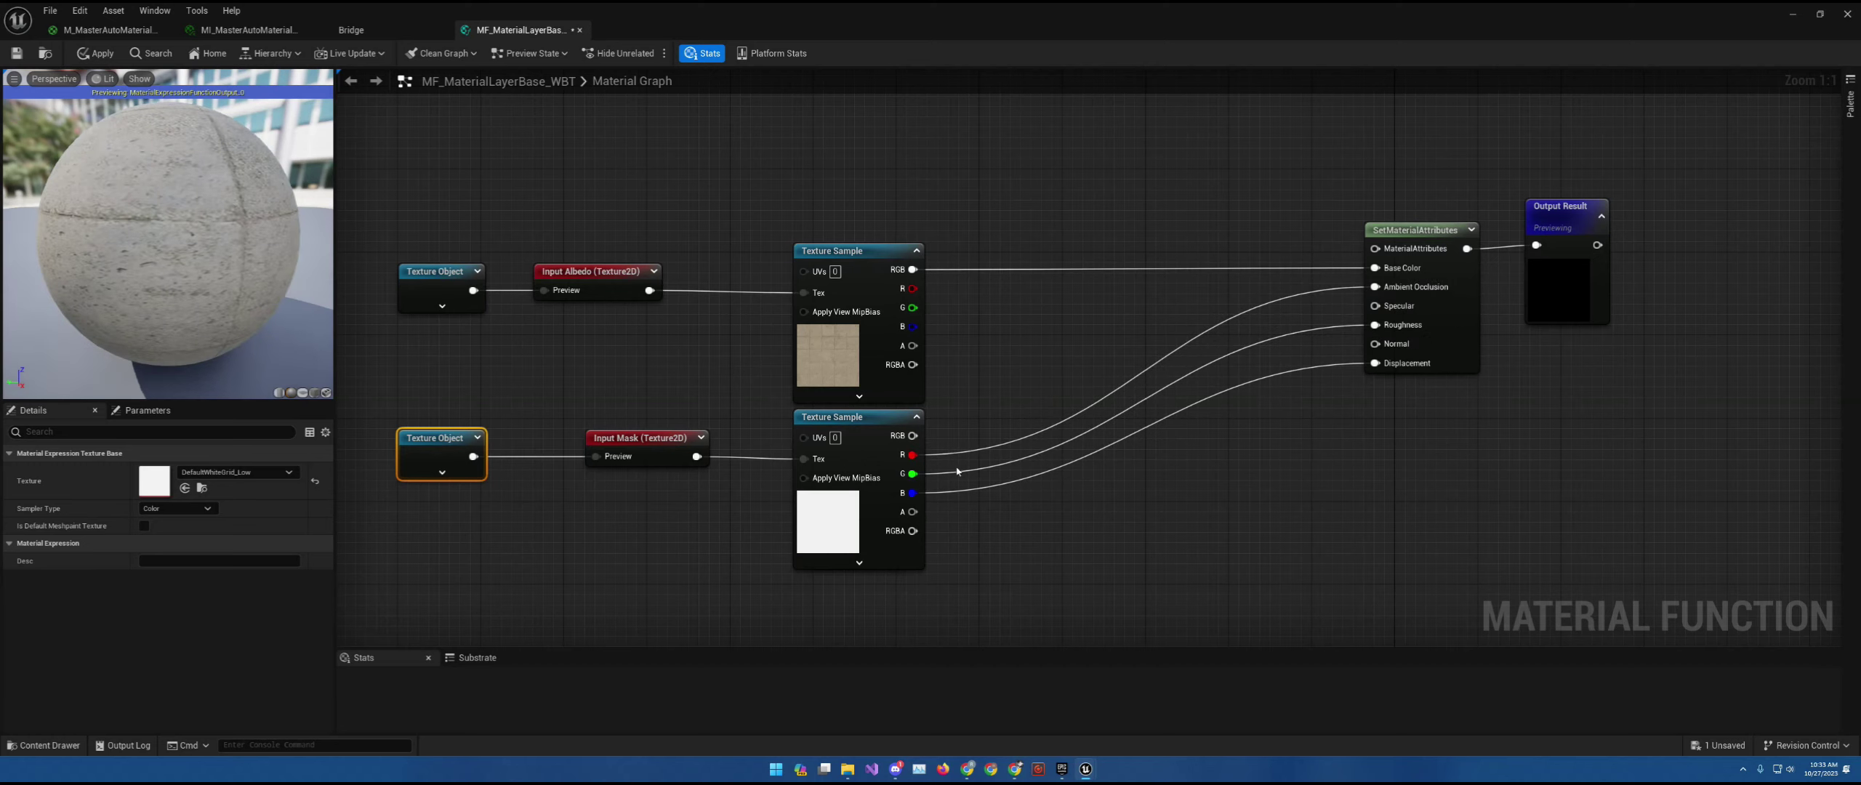
# - Route the mask sample's G output through a new 1-x node into the Specular pin of SetMaterialAttributes
pyautogui.moveTo(912, 474); pyautogui.dragTo(1297, 327)
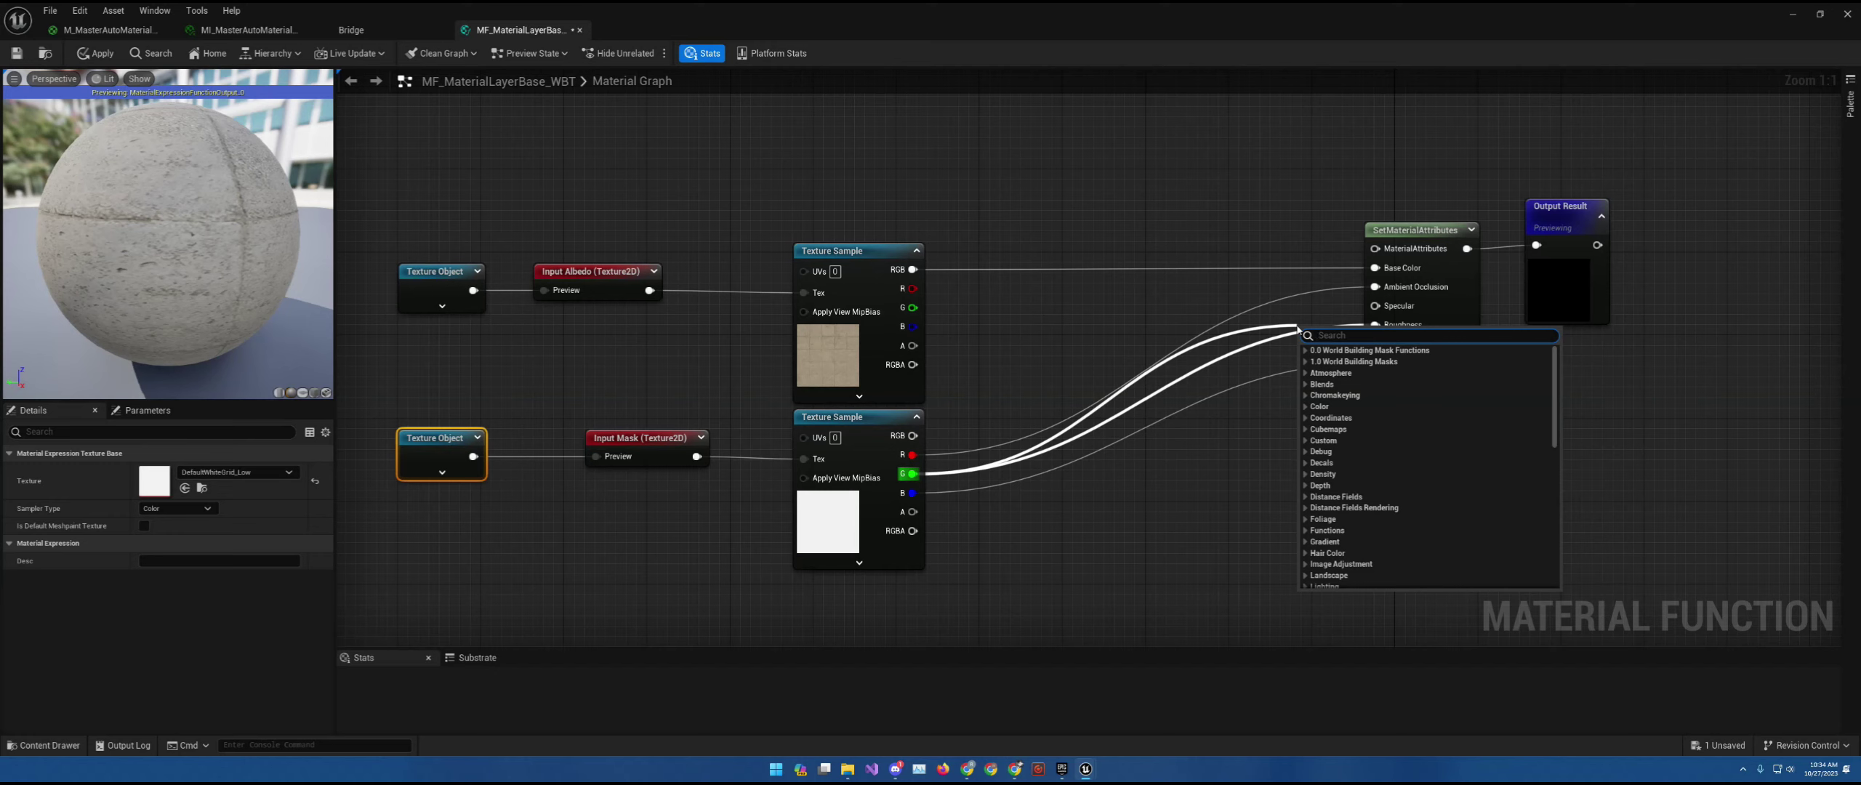
pyautogui.press('Escape')
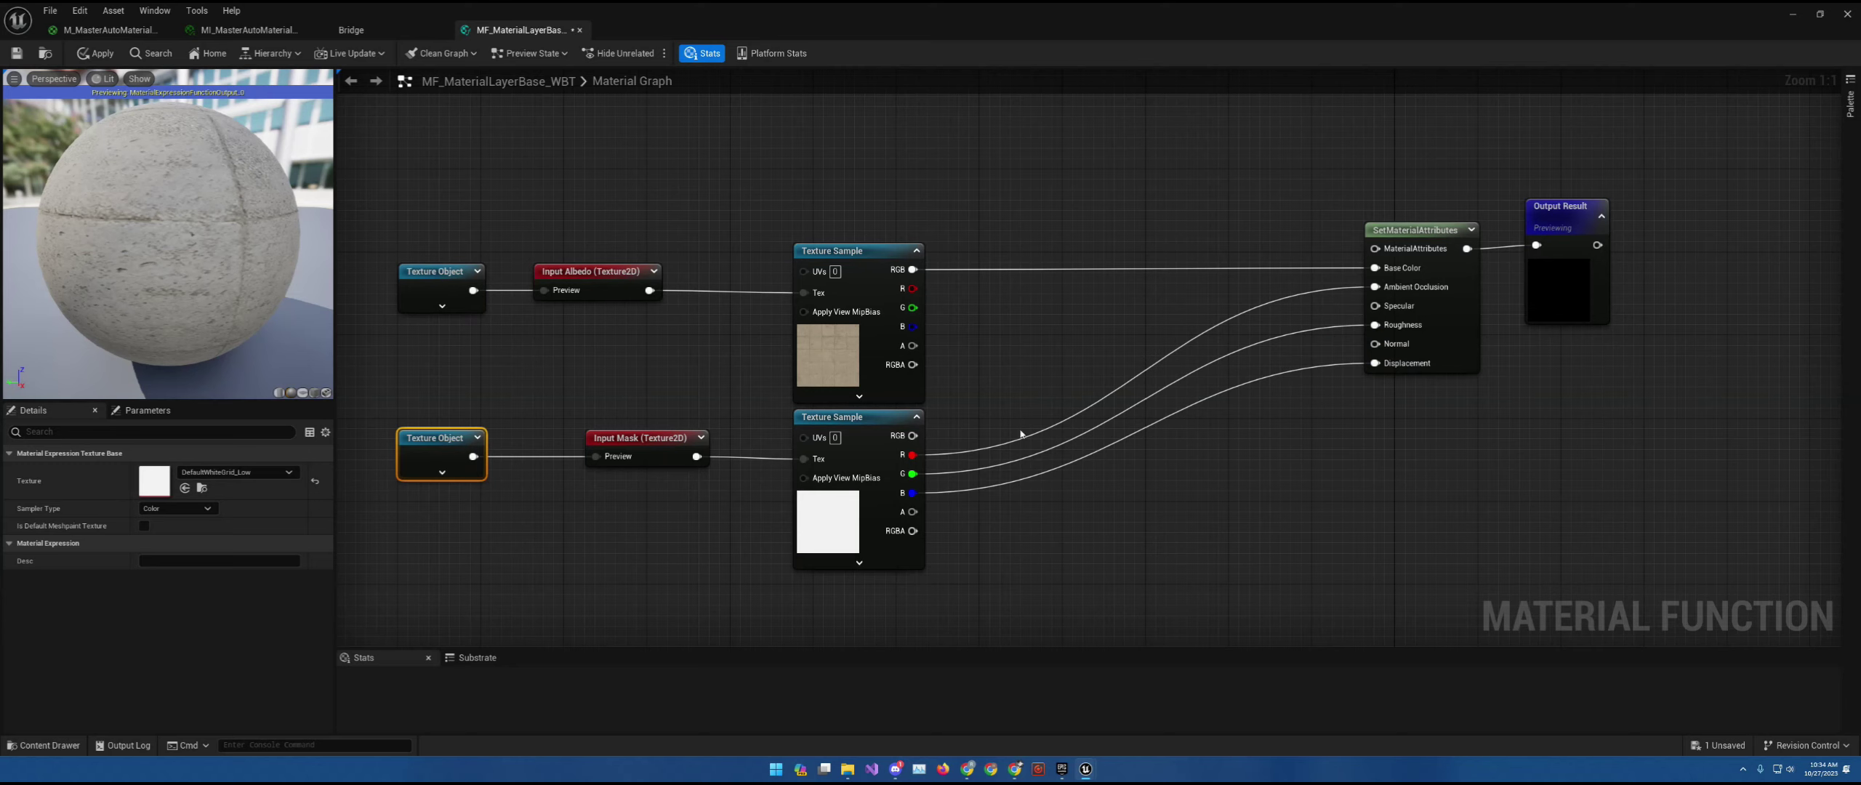
pyautogui.moveTo(913, 474); pyautogui.dragTo(1291, 332)
pyautogui.write('1-x')
pyautogui.press('Return')
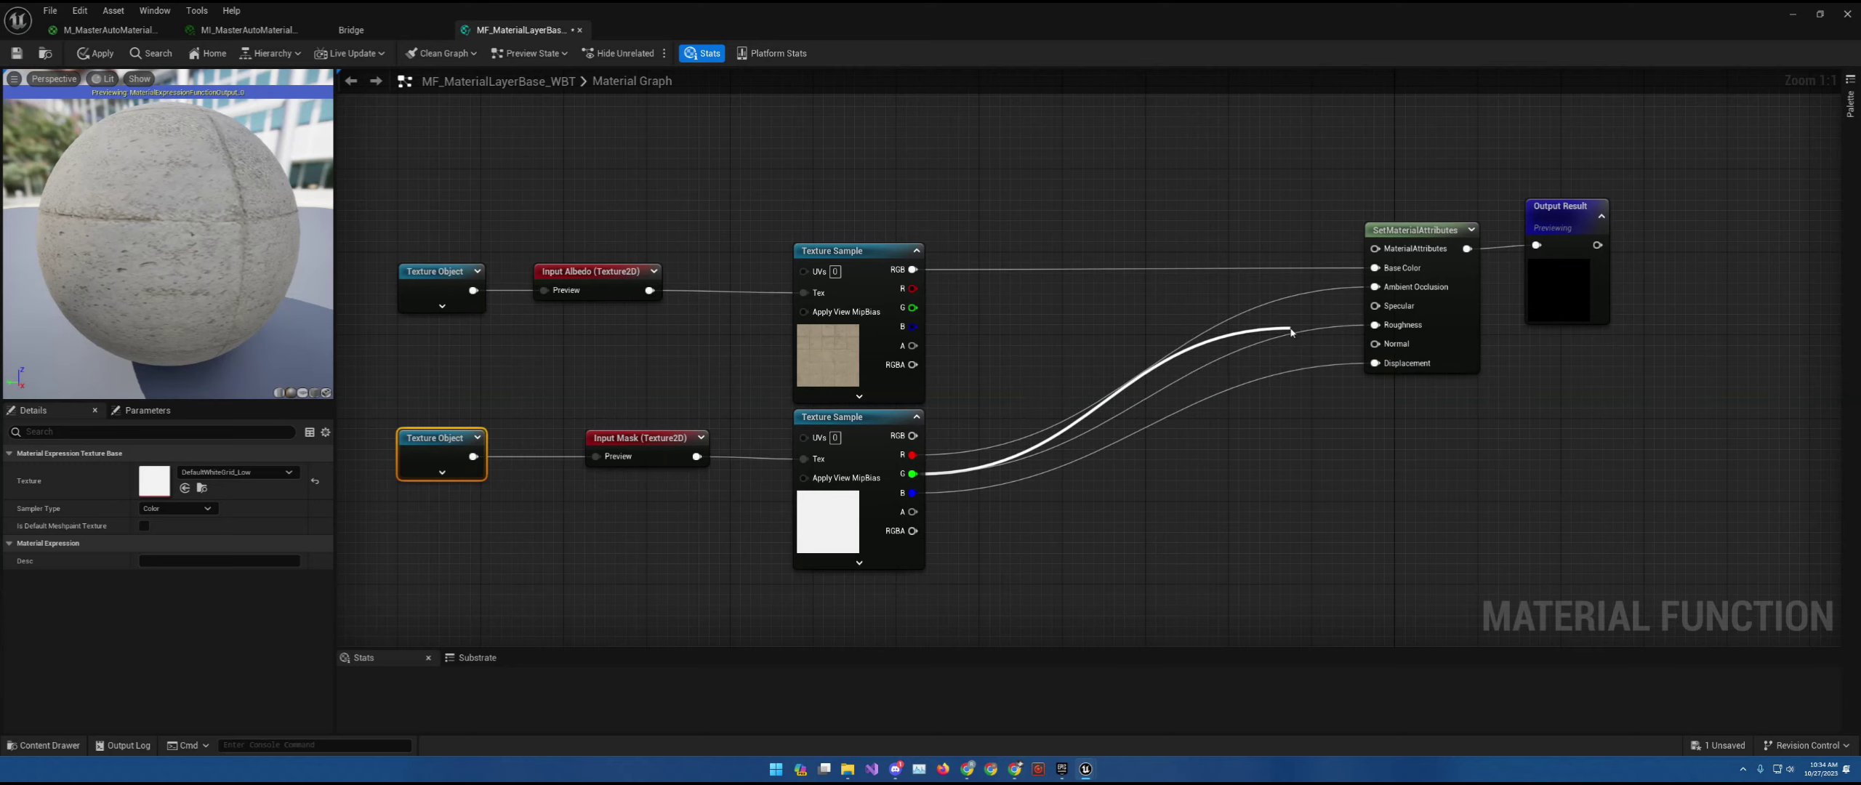
pyautogui.moveTo(1324, 354)
pyautogui.mouseDown()
pyautogui.moveTo(1375, 325)
pyautogui.moveTo(1307, 325)
pyautogui.moveTo(1306, 298)
pyautogui.mouseUp()
# - Duplicate the albedo Texture Sample and place the copy directly below the mask Texture Sample
pyautogui.moveTo(984, 509); pyautogui.dragTo(1078, 377, button='right')
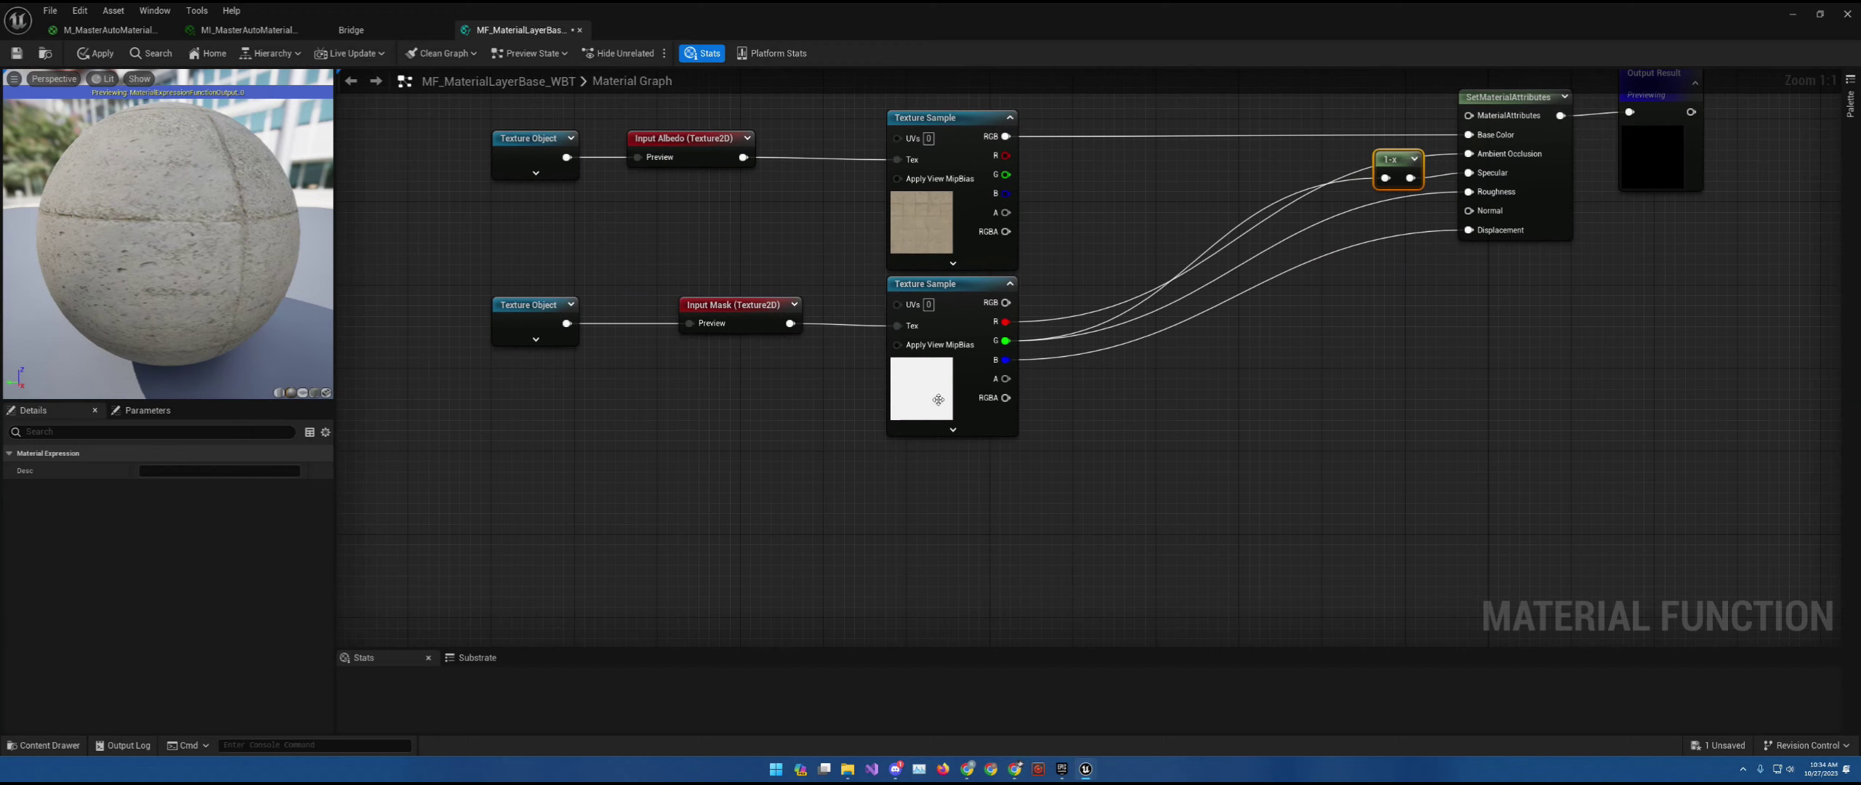
pyautogui.moveTo(995, 491); pyautogui.dragTo(934, 362)
pyautogui.click(934, 214)
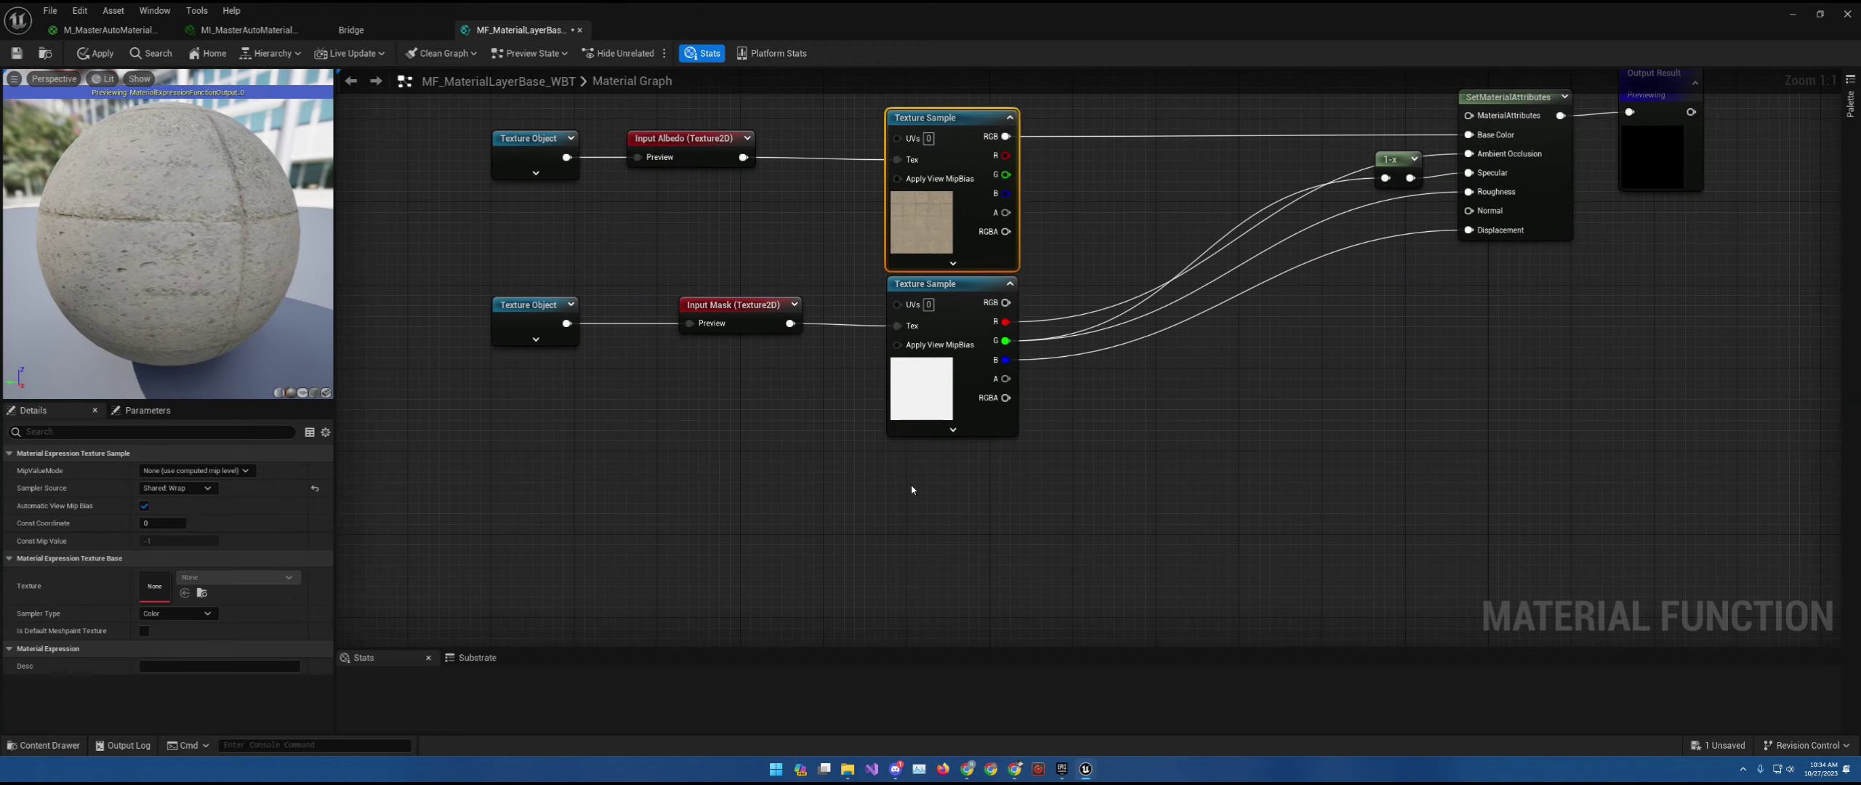
pyautogui.hotkey('ctrl', 'd')
pyautogui.moveTo(922, 491); pyautogui.dragTo(922, 452)
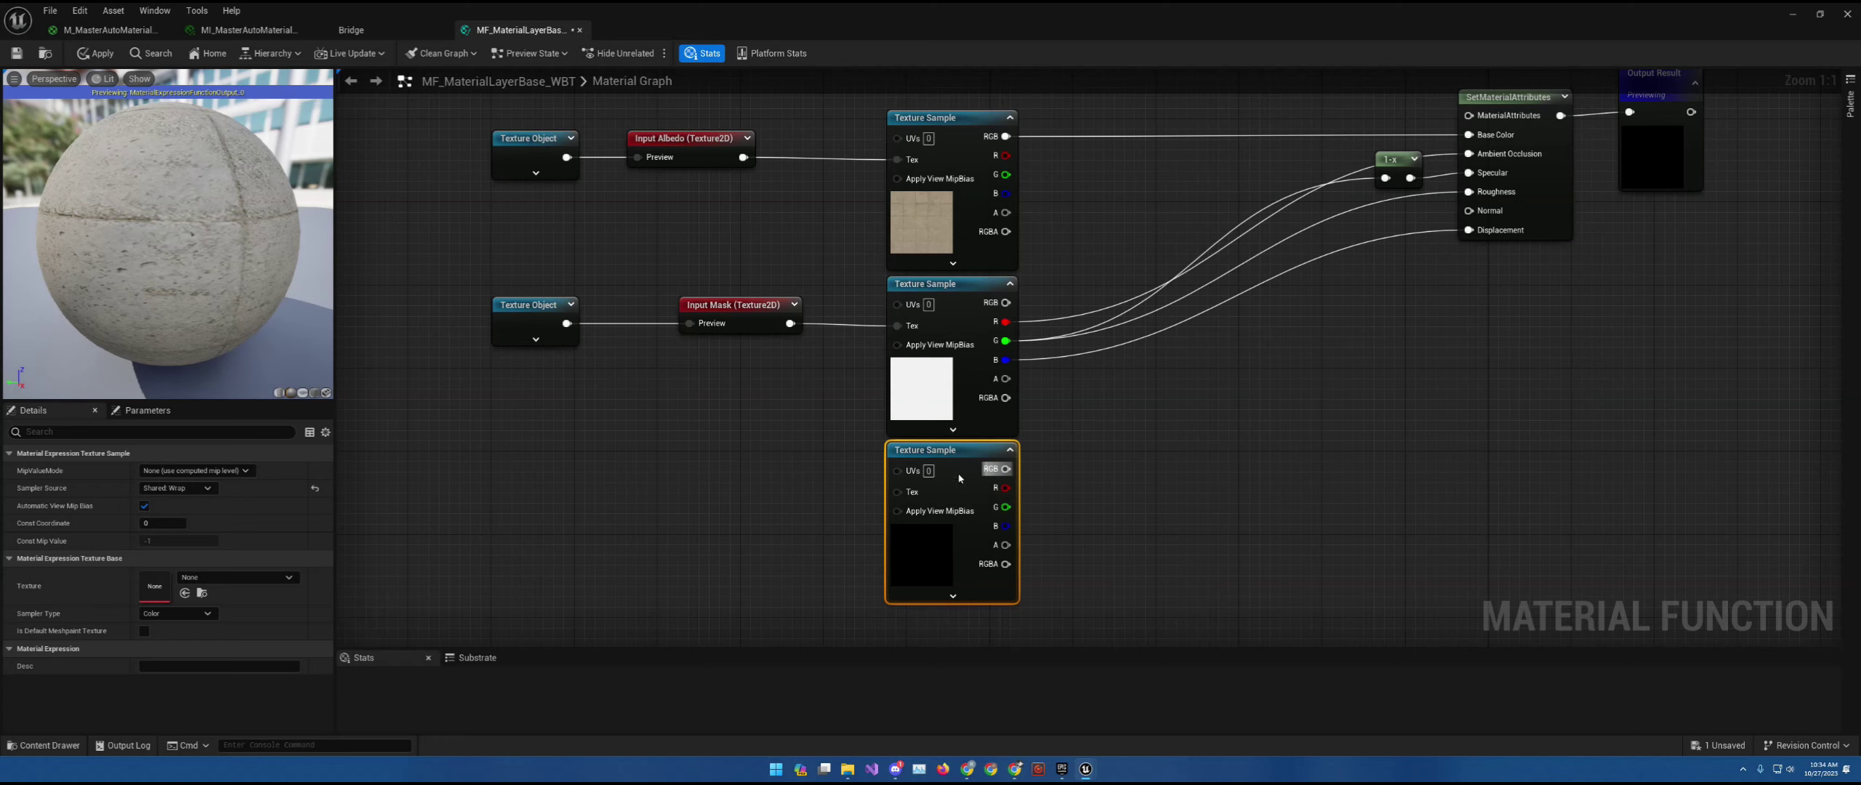
pyautogui.hotkey('ctrl', 'z')
pyautogui.moveTo(771, 491); pyautogui.dragTo(968, 449)
# - Duplicate the mask's Texture Object and input pair and connect the copy to the third Texture Sample's Tex pin
pyautogui.moveTo(716, 375); pyautogui.dragTo(479, 282)
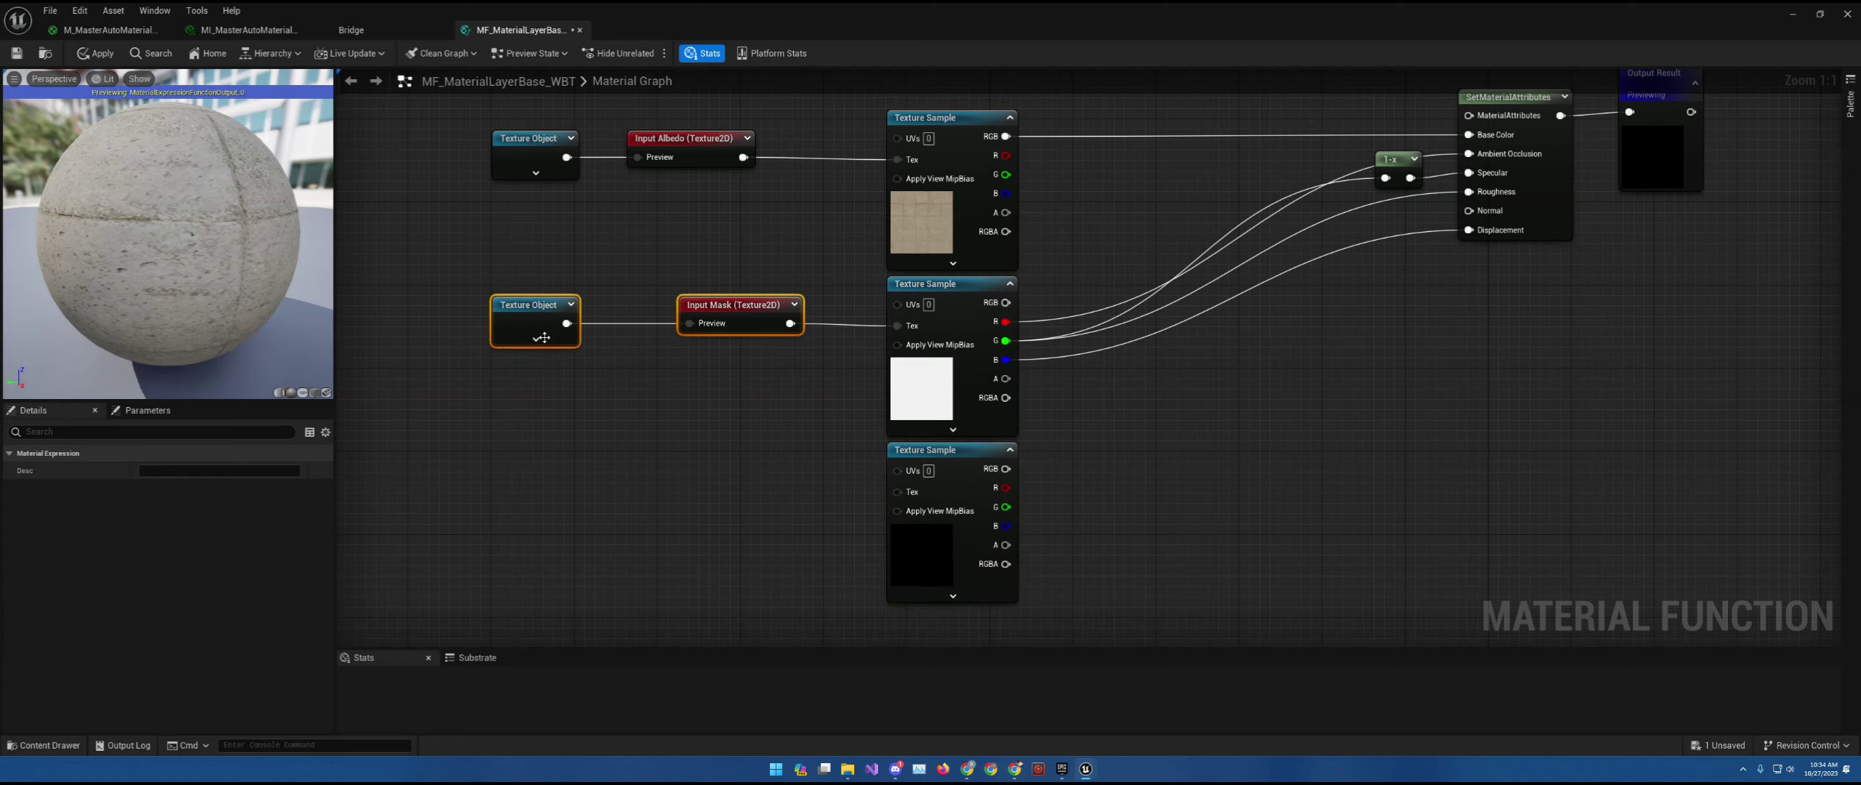
pyautogui.hotkey('ctrl', 'd')
pyautogui.moveTo(649, 399); pyautogui.dragTo(911, 494)
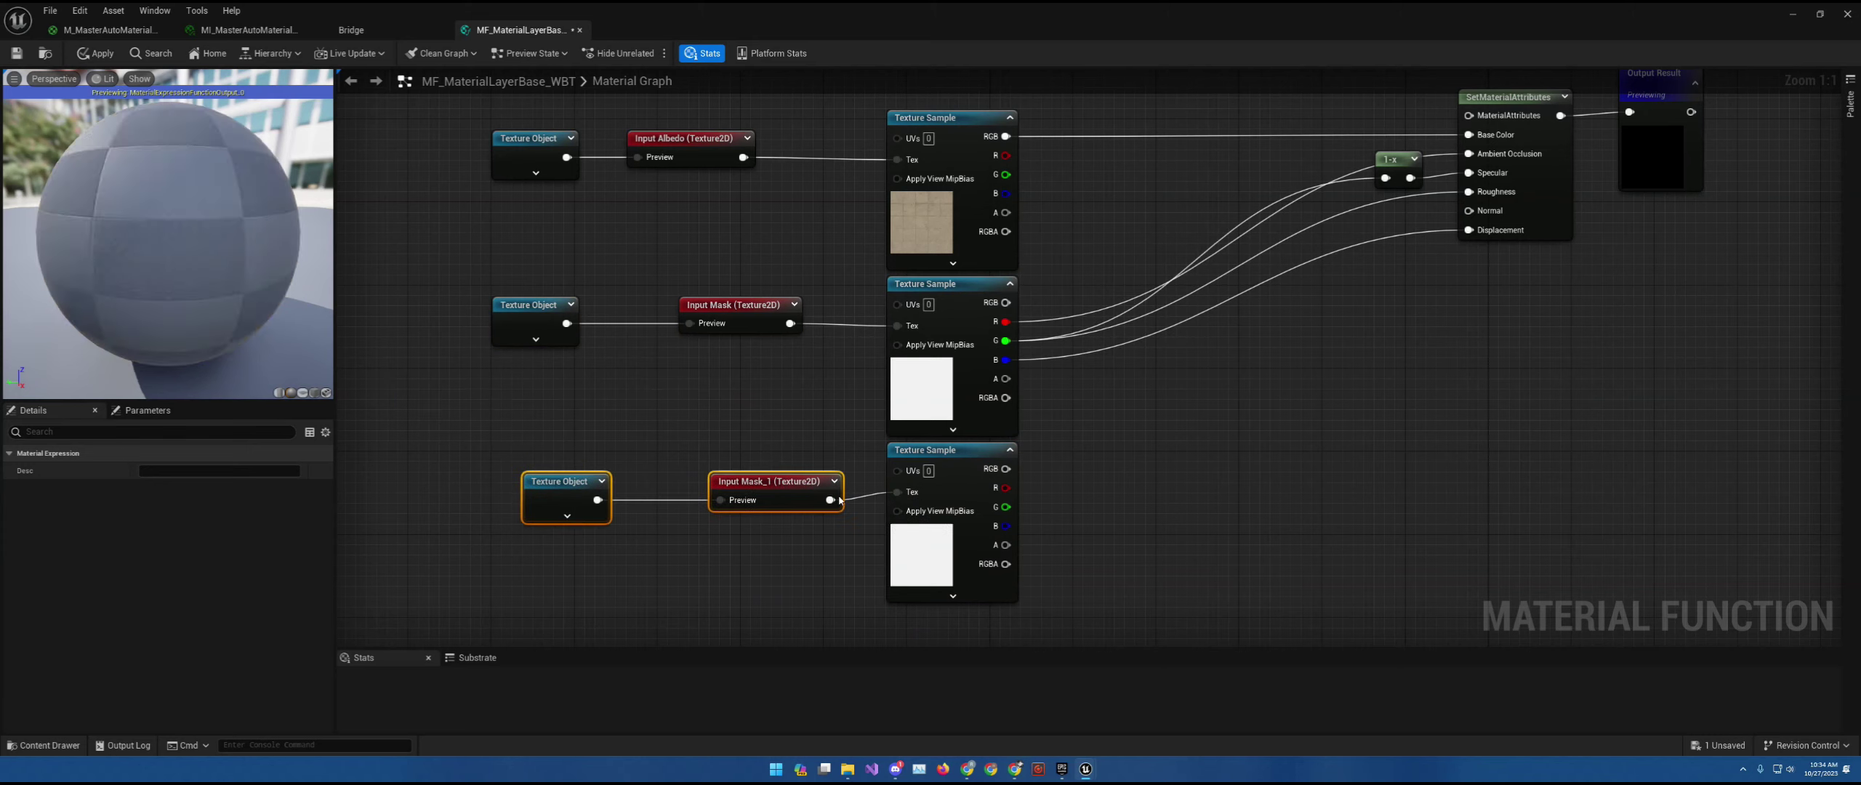
pyautogui.moveTo(798, 486); pyautogui.dragTo(797, 476)
# - Rename the duplicated mask input to Normal
pyautogui.click(780, 479)
pyautogui.click(155, 470)
pyautogui.write('Mormal')
pyautogui.press('Return')
# - Assign the DefaultNormal texture to the Texture Object feeding the Normal input
pyautogui.click(550, 477)
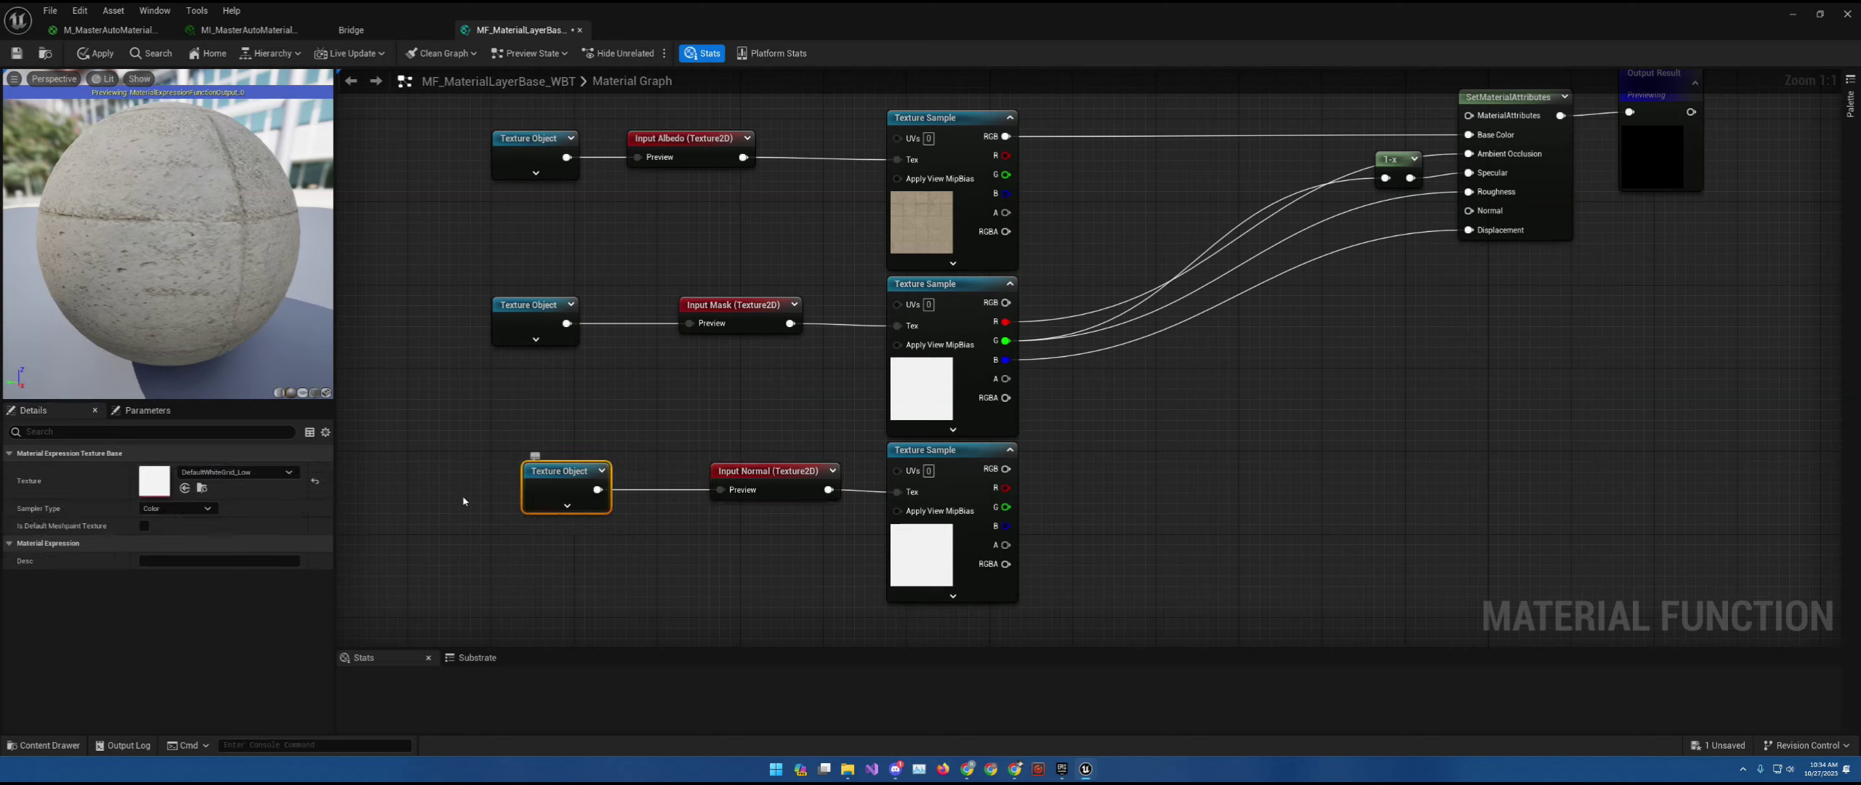
pyautogui.click(214, 475)
pyautogui.write('d')
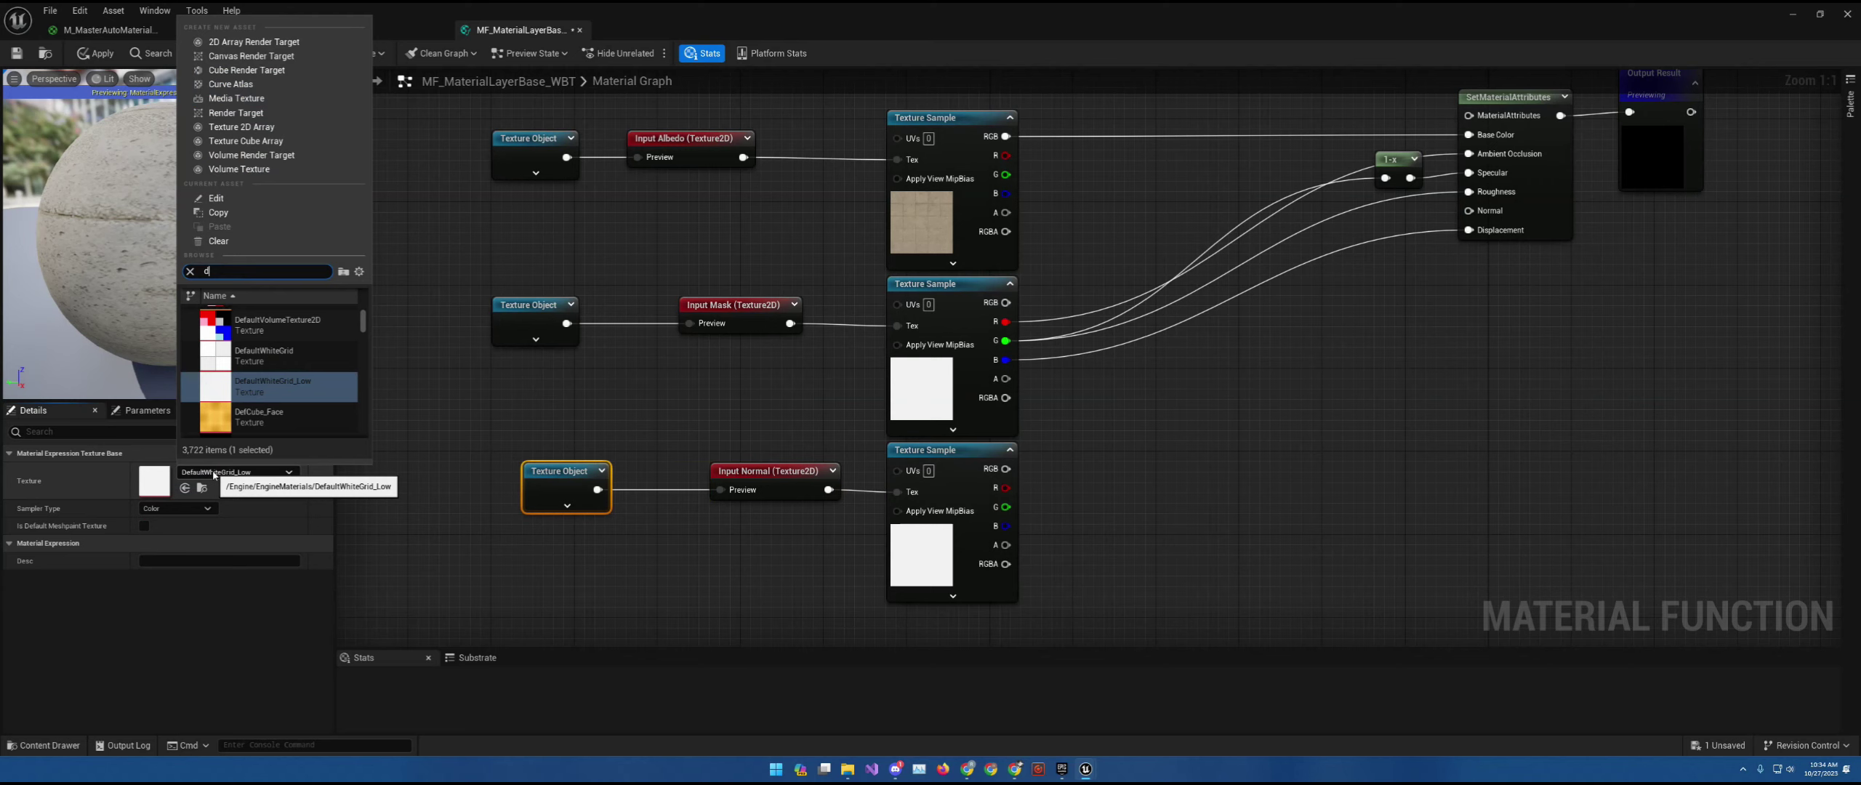
pyautogui.write('efaultno')
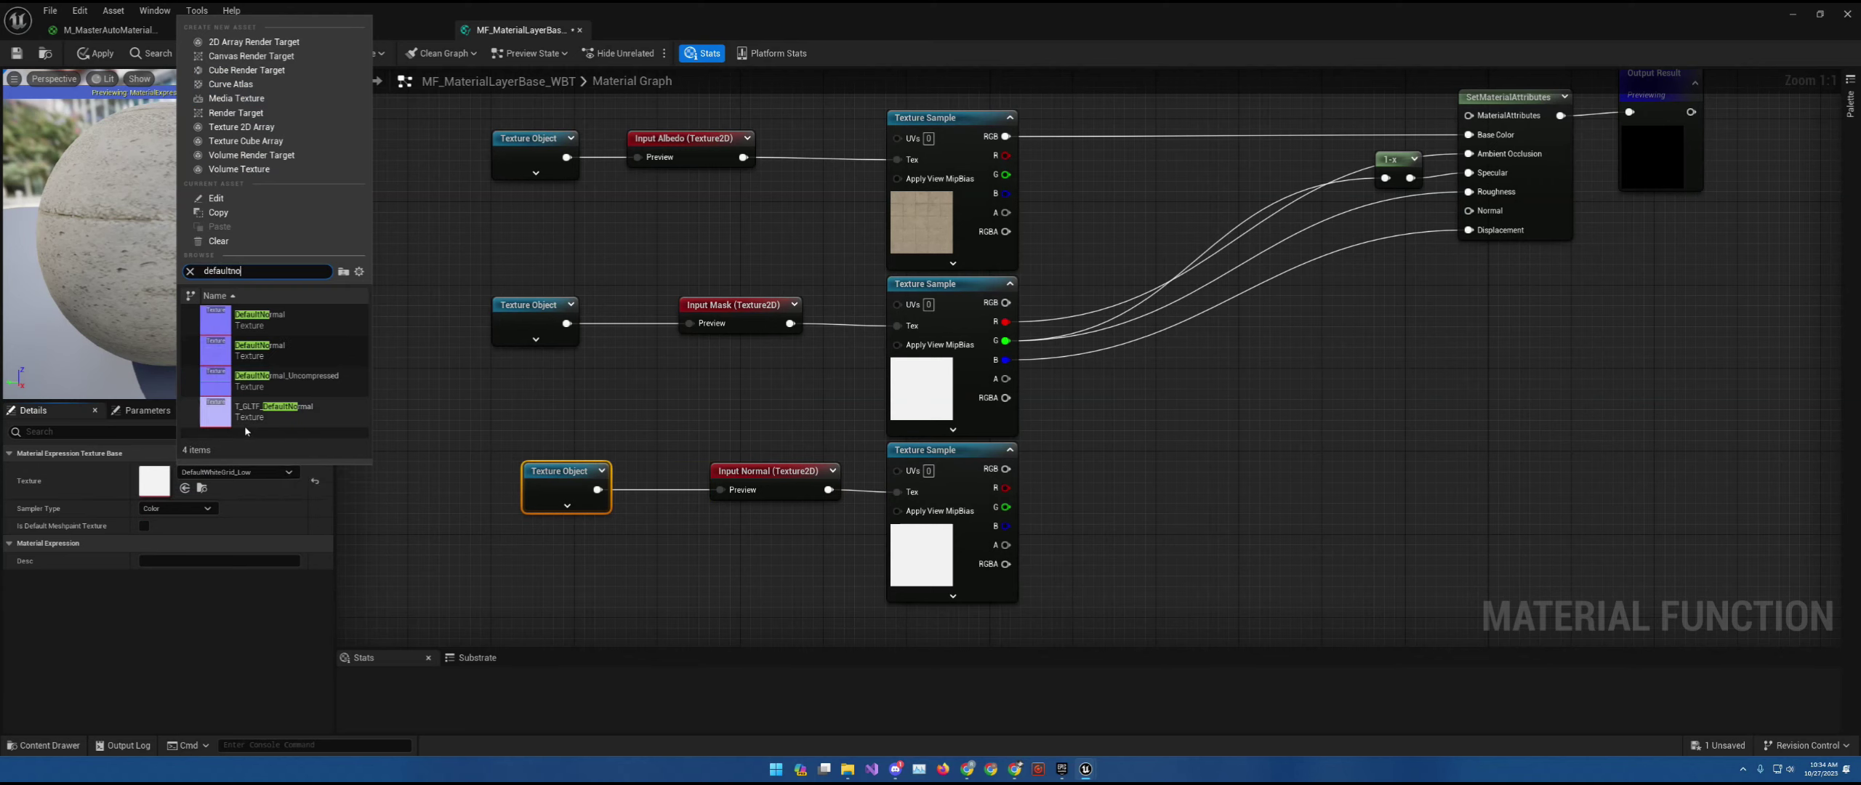
pyautogui.click(228, 354)
# - Connect the RGB output of the normal Texture Sample to the Normal pin of SetMaterialAttributes
pyautogui.moveTo(1063, 440); pyautogui.dragTo(838, 415, button='right')
pyautogui.click(603, 466)
pyautogui.click(609, 470)
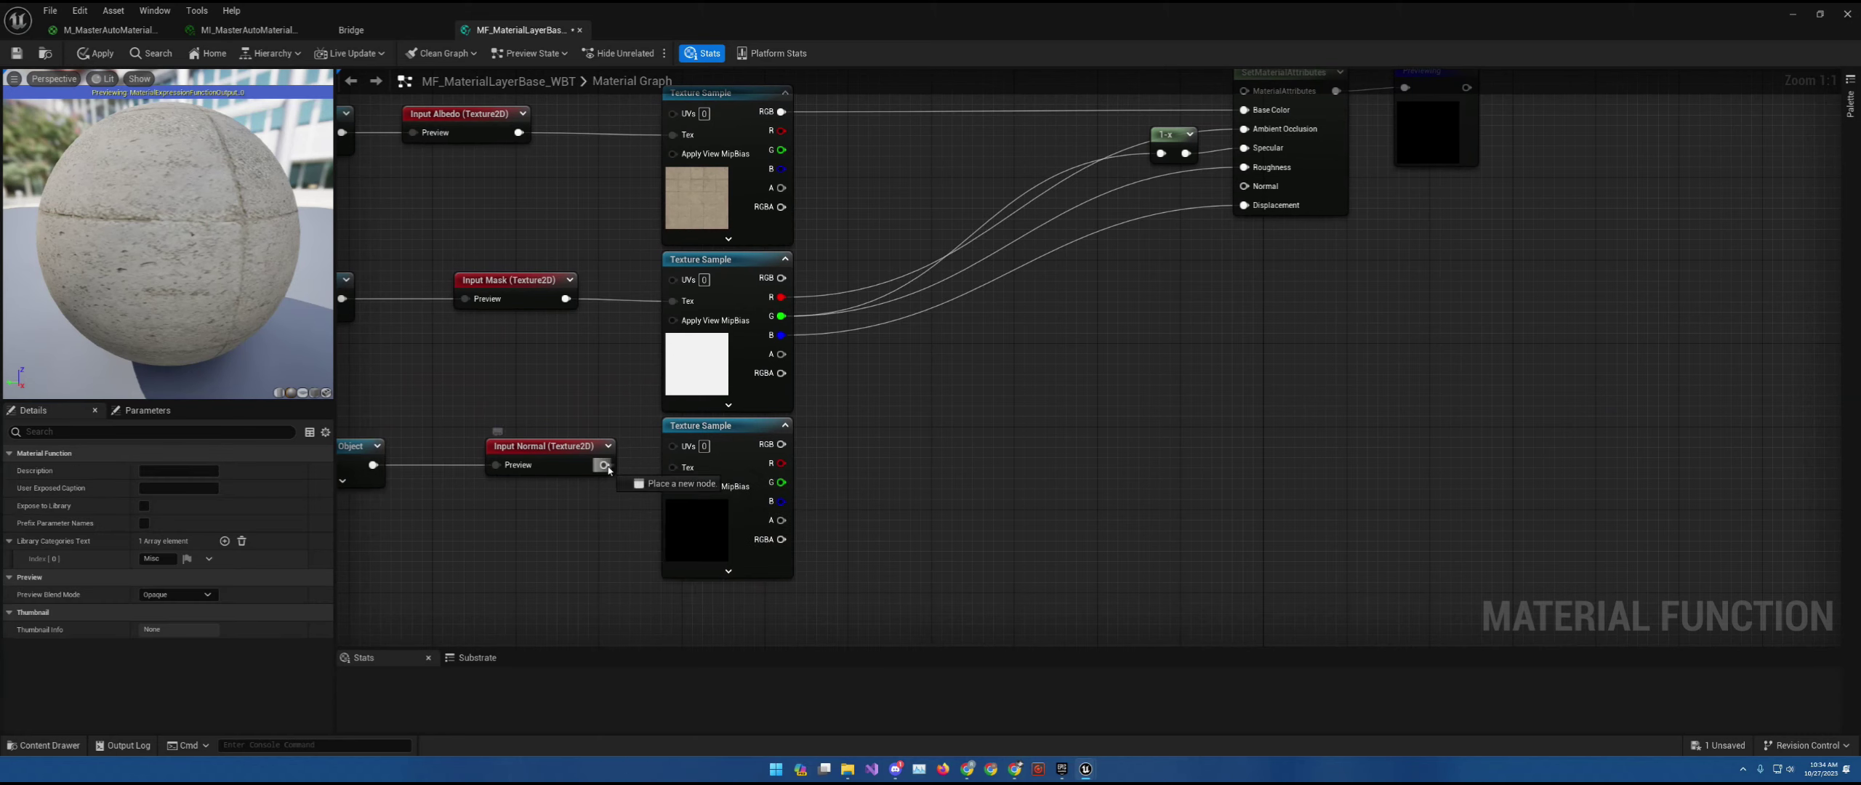
pyautogui.moveTo(906, 420); pyautogui.dragTo(783, 466, button='right')
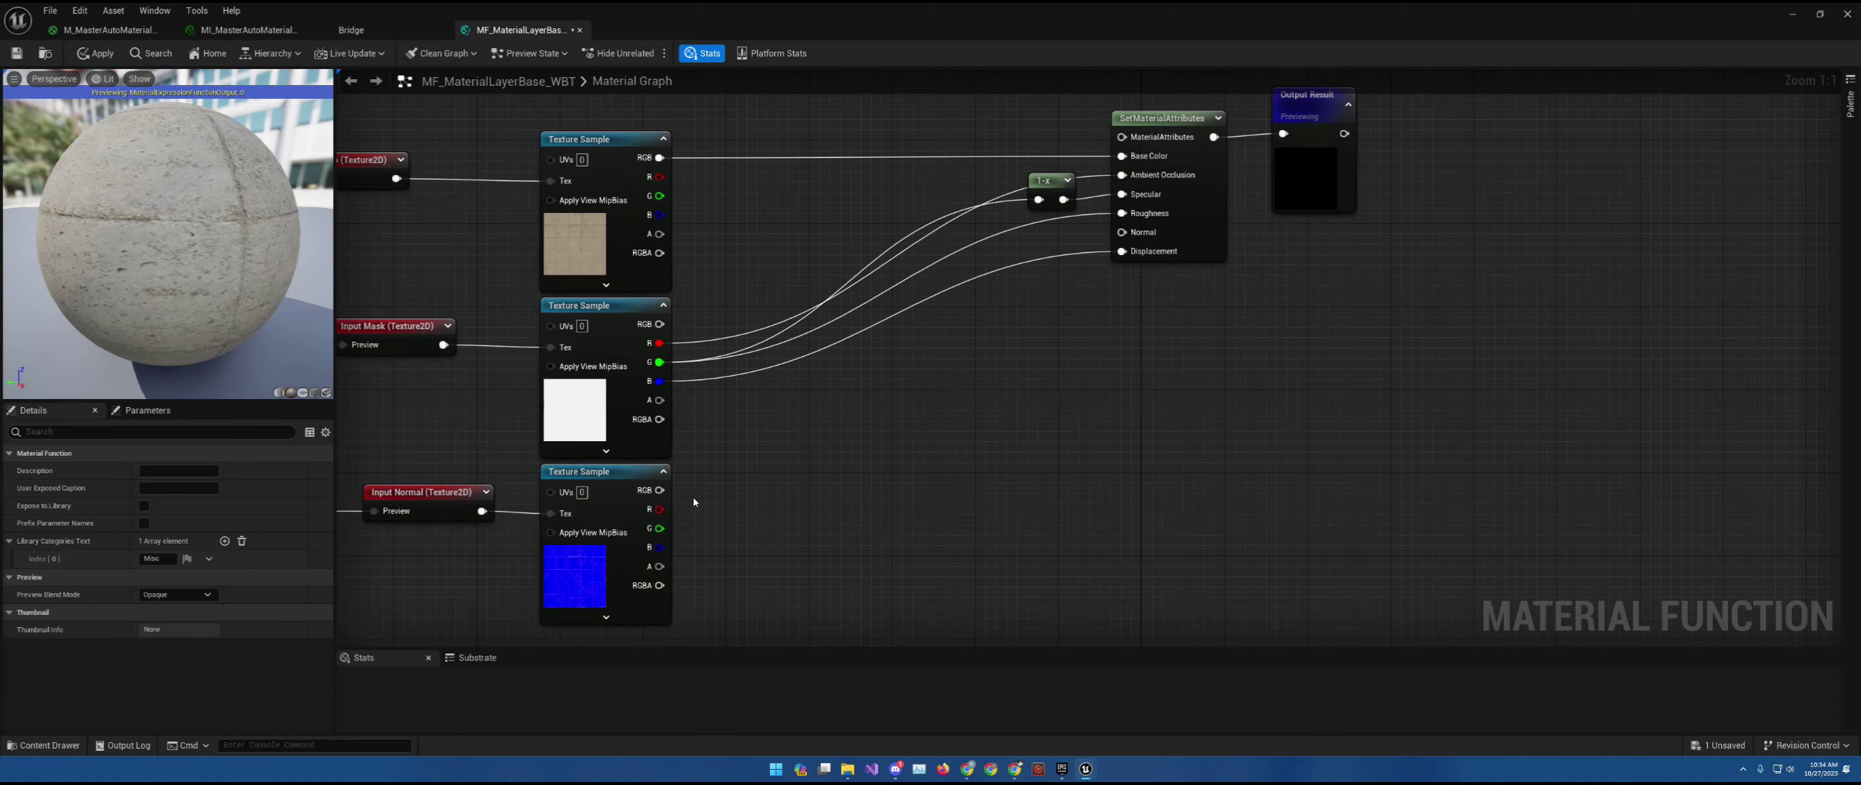
pyautogui.moveTo(659, 490); pyautogui.dragTo(1122, 233)
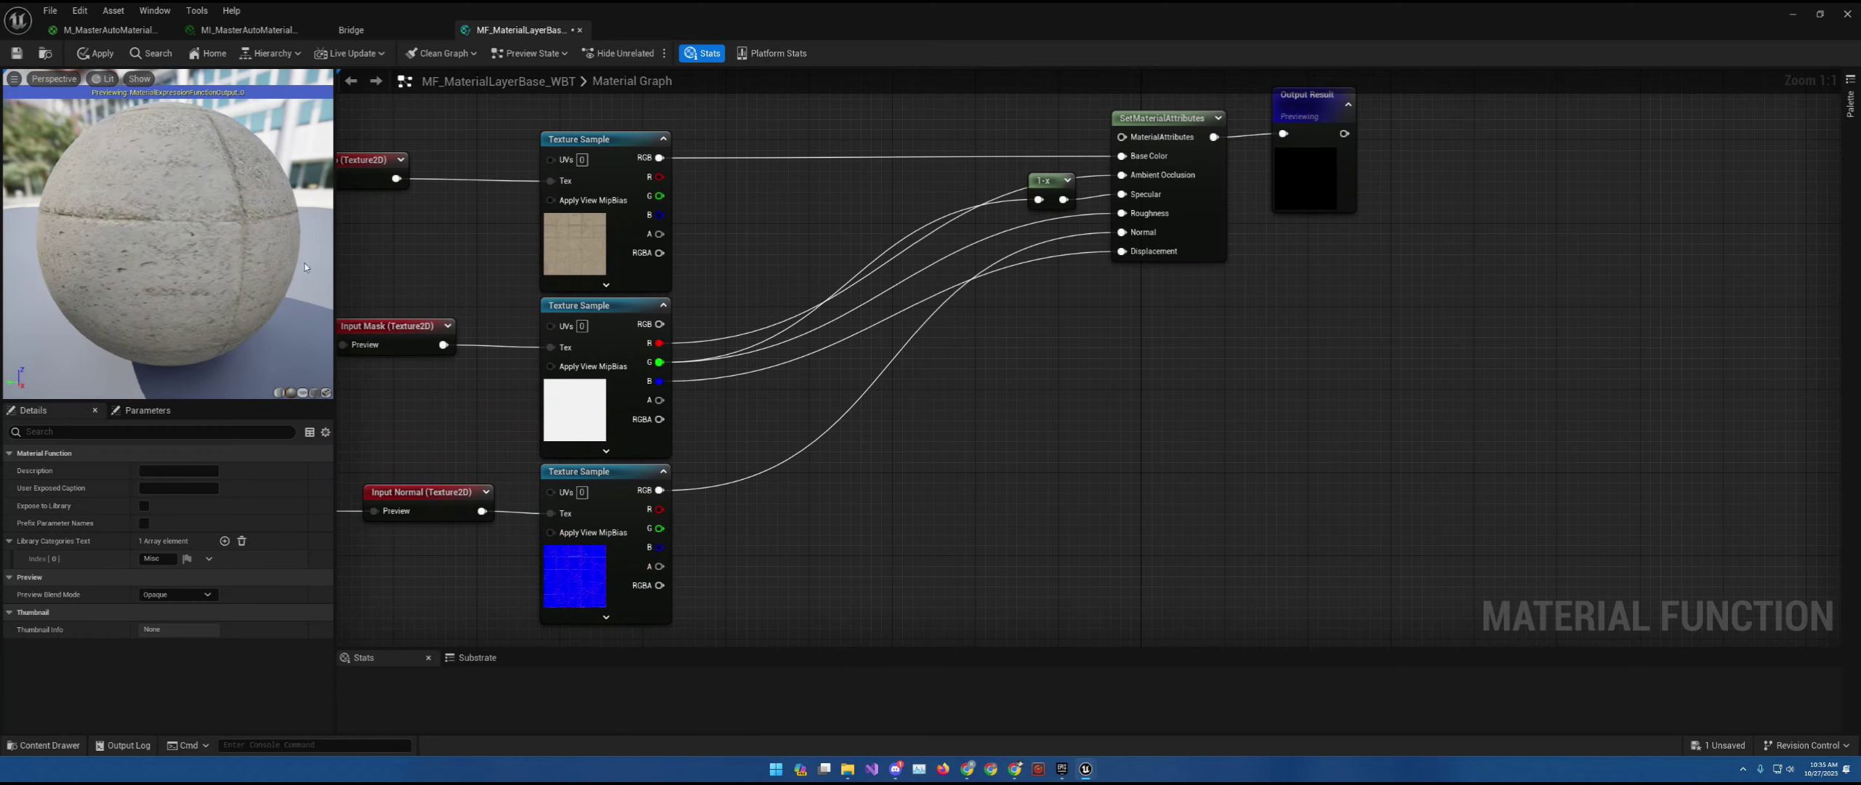
# - Select the Output Result node and save the material function
pyautogui.moveTo(1035, 175); pyautogui.dragTo(1141, 200, button='right')
pyautogui.click(1425, 207)
pyautogui.press('Home')
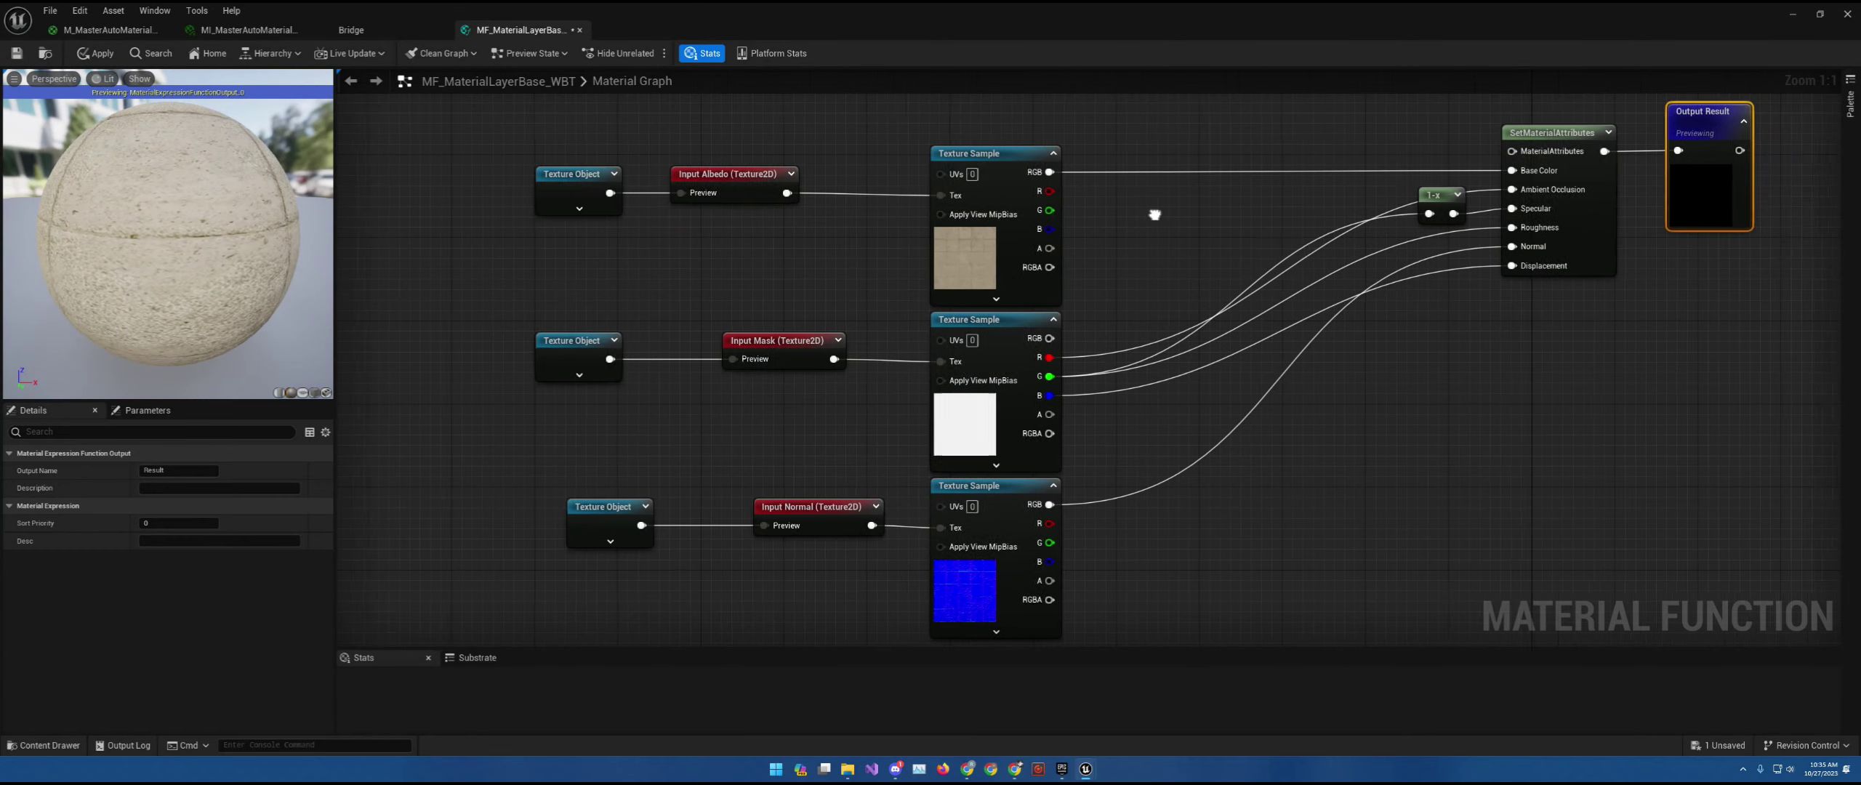
pyautogui.click(17, 54)
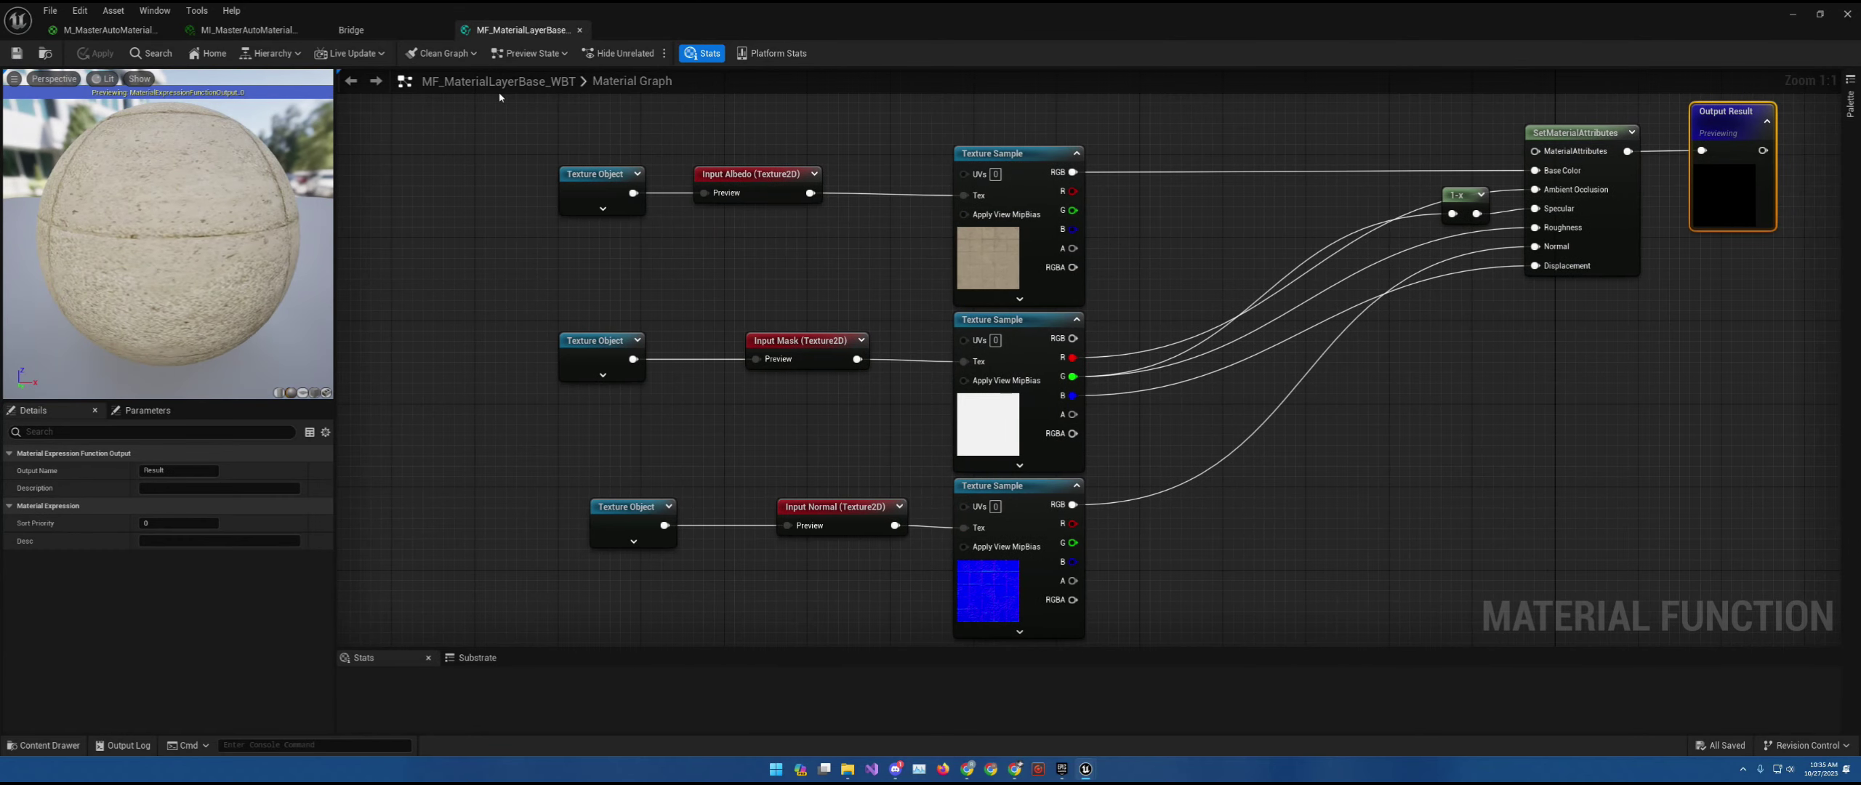
# - Move the Bridge tab ahead of the other tabs, return to the MF_MaterialLayerBase_WBT graph and restore the editor window to its smaller size
pyautogui.moveTo(381, 33); pyautogui.dragTo(125, 35)
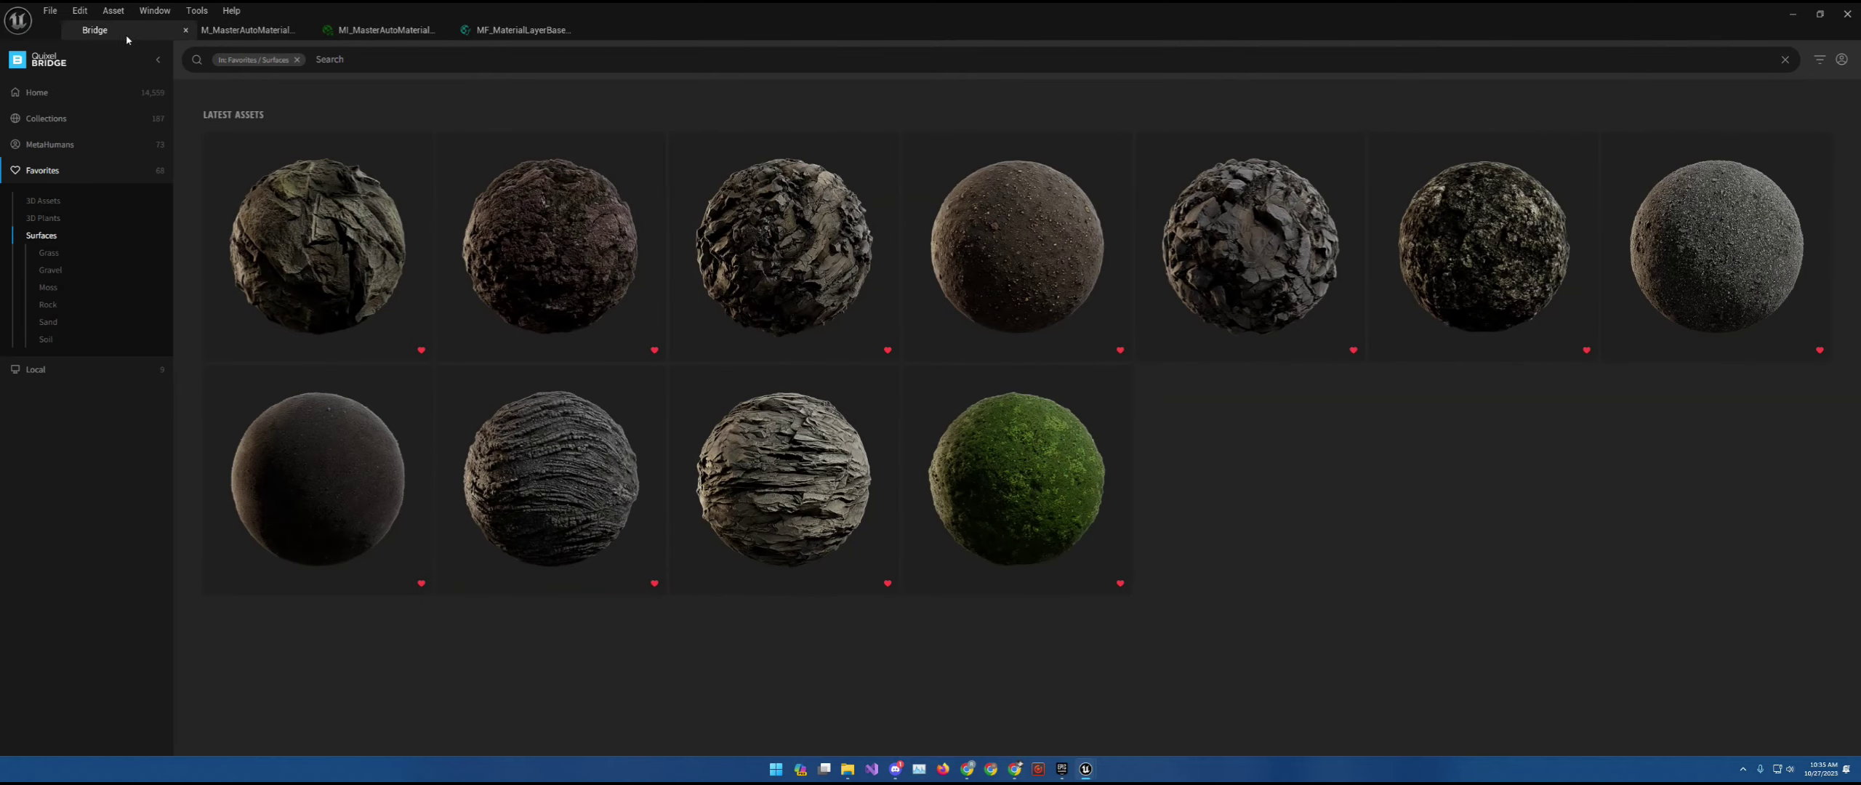
pyautogui.click(522, 30)
pyautogui.doubleClick(772, 23)
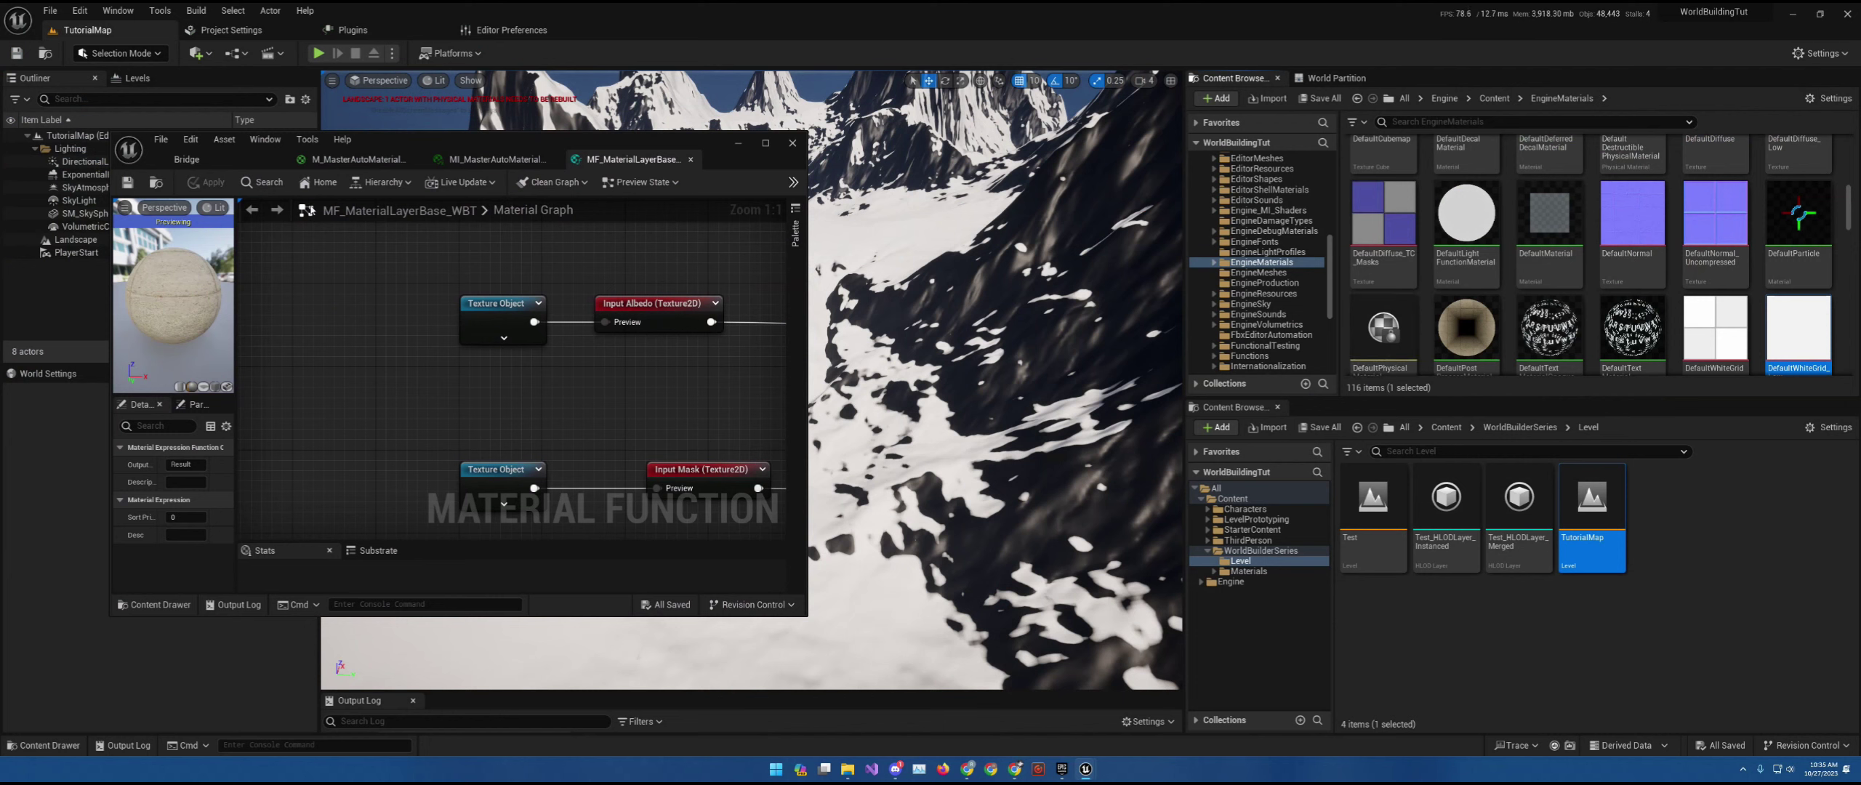
# - Create a Material Function named MF_Biome01_WBT in the MaterialLayers folder, one level above the base function's folder
pyautogui.click(155, 182)
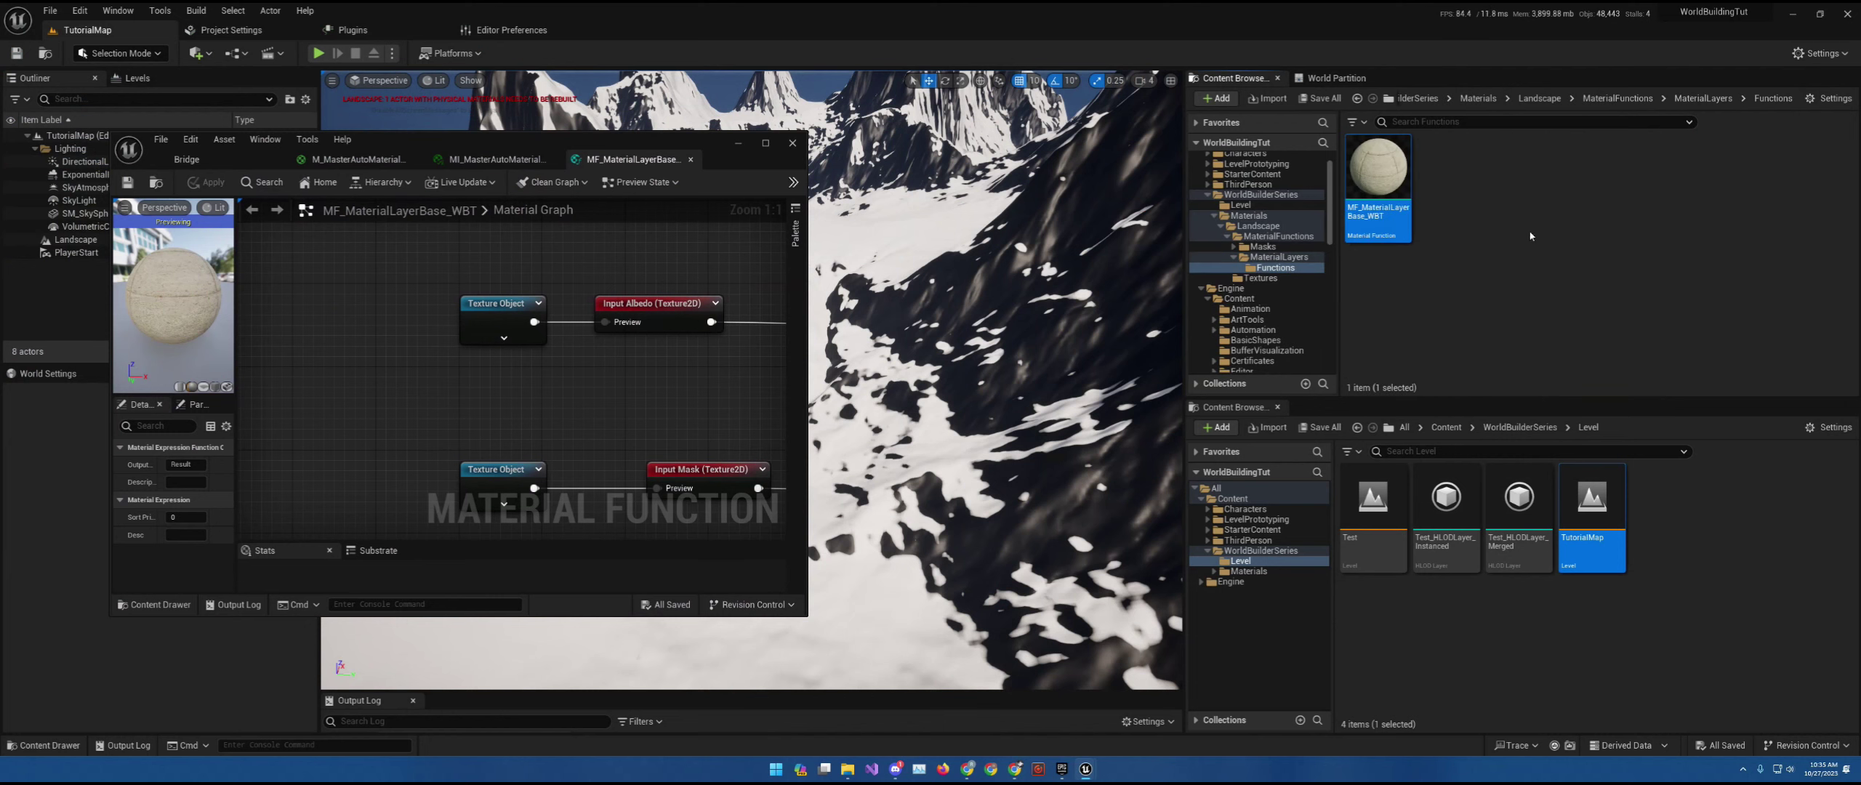
pyautogui.click(1720, 99)
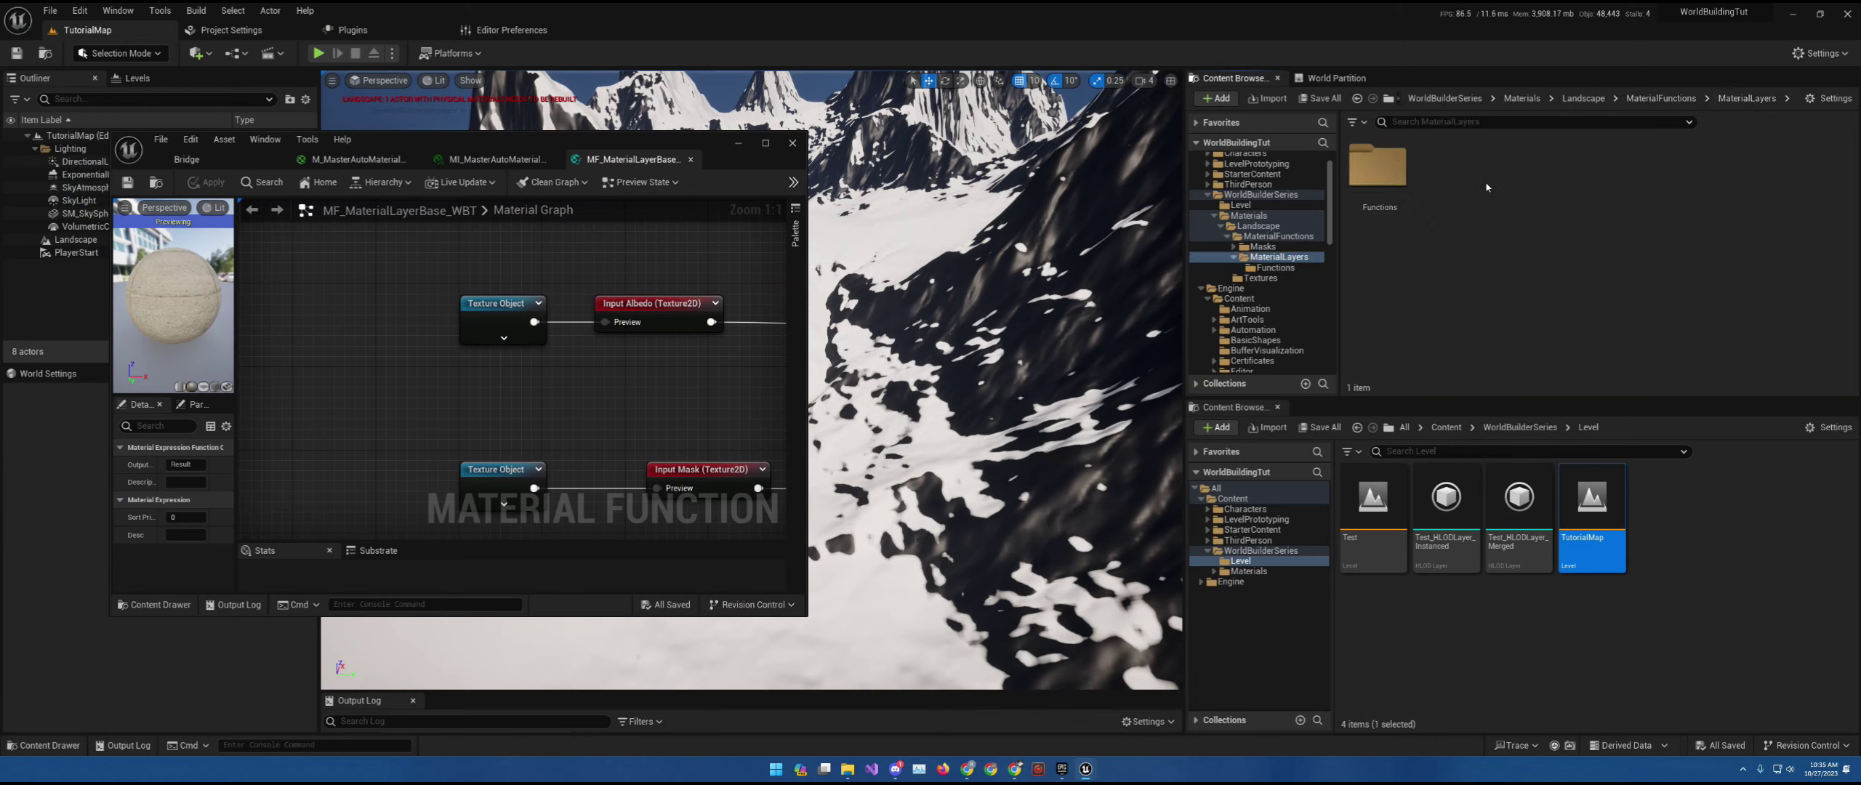
pyautogui.rightClick(1449, 190)
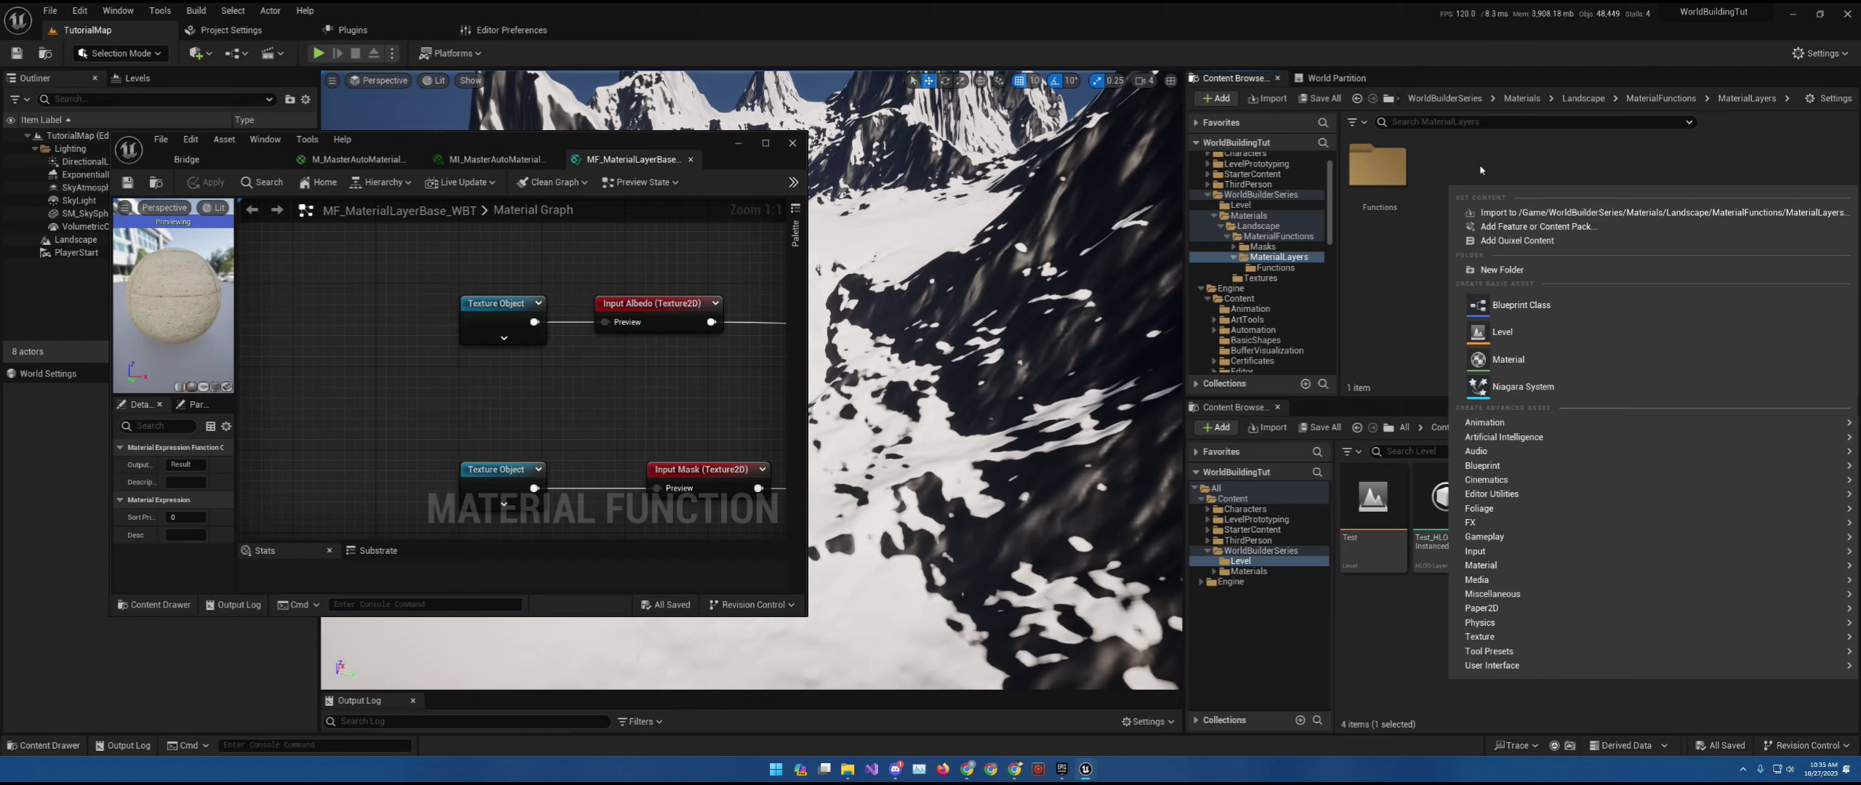
pyautogui.write('material')
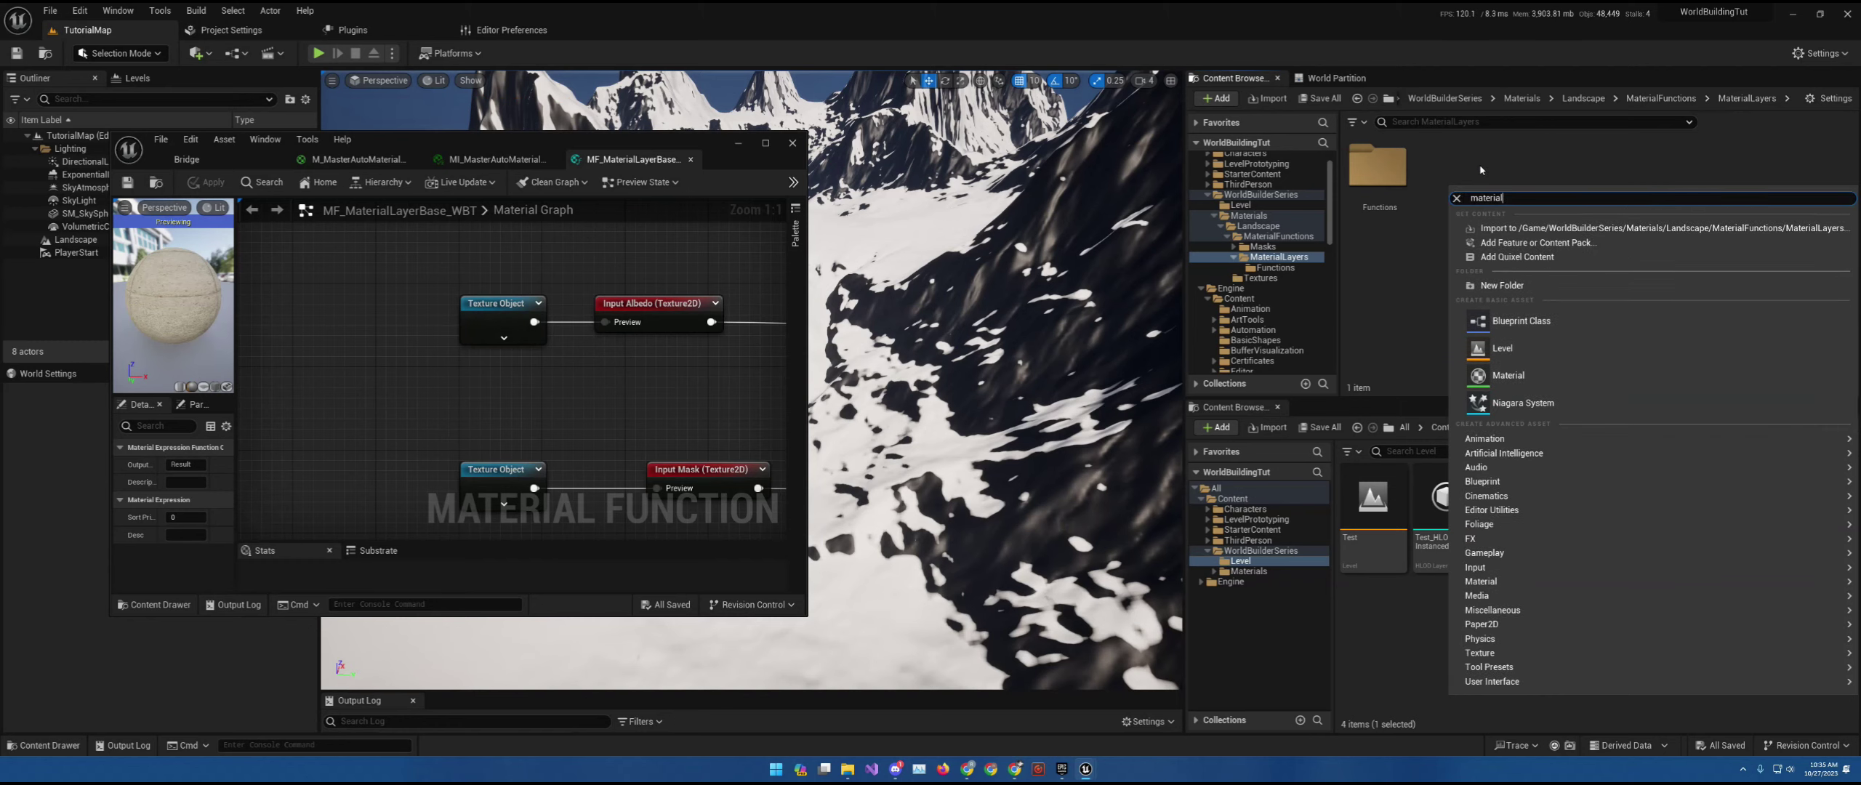
pyautogui.write(' func')
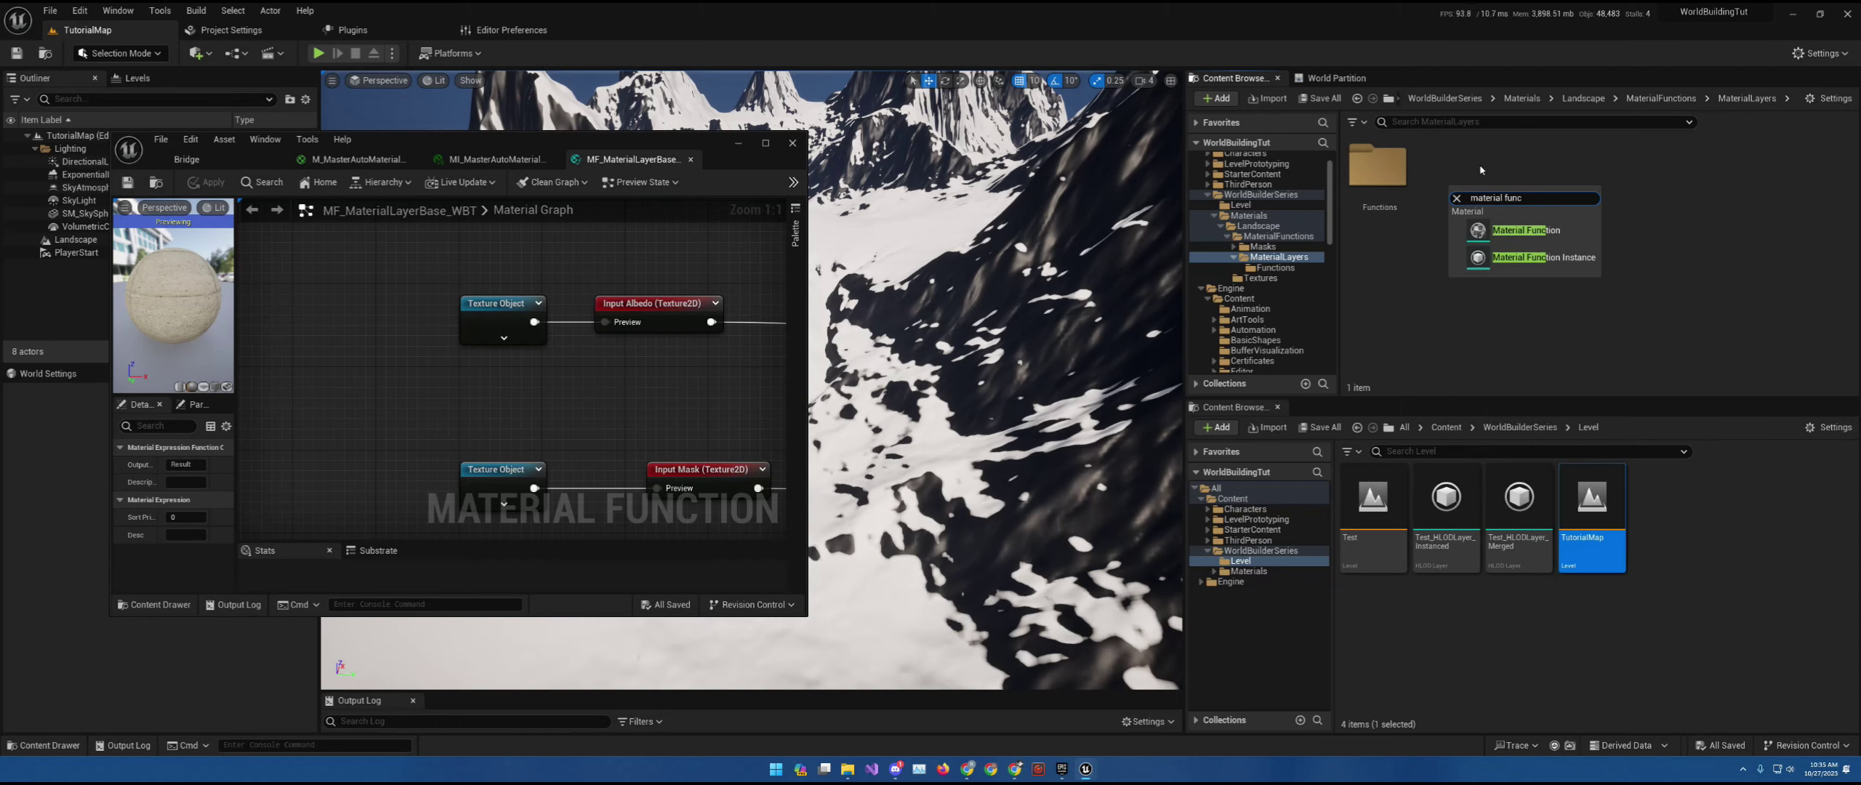
pyautogui.click(1526, 230)
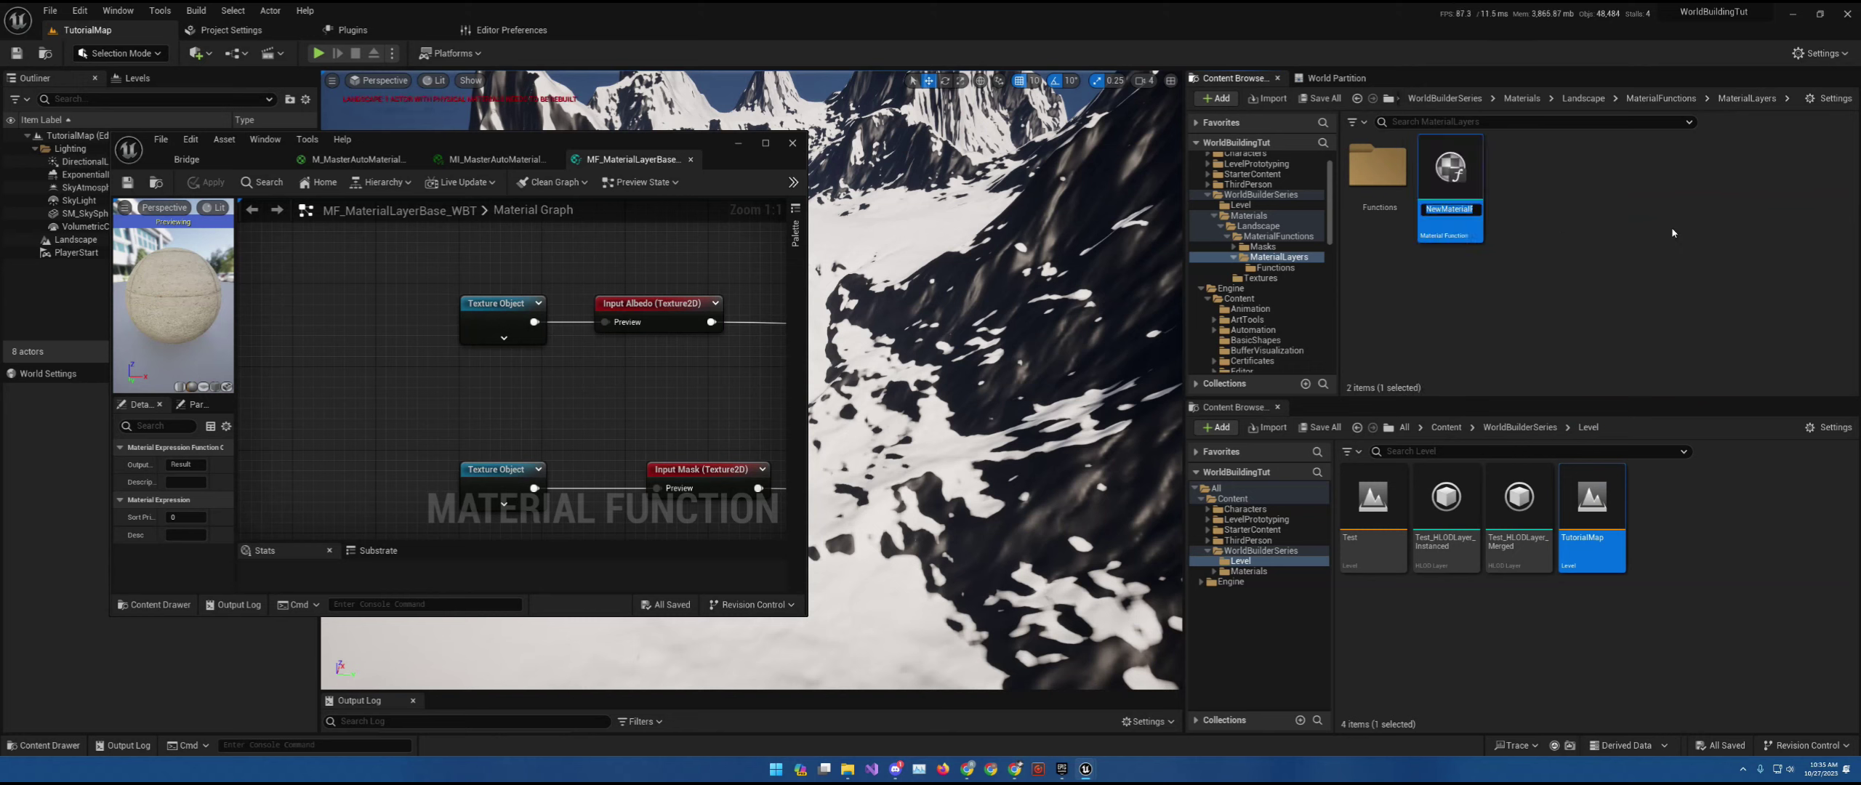
pyautogui.write('MF_Biome01_WBT')
pyautogui.press('Return')
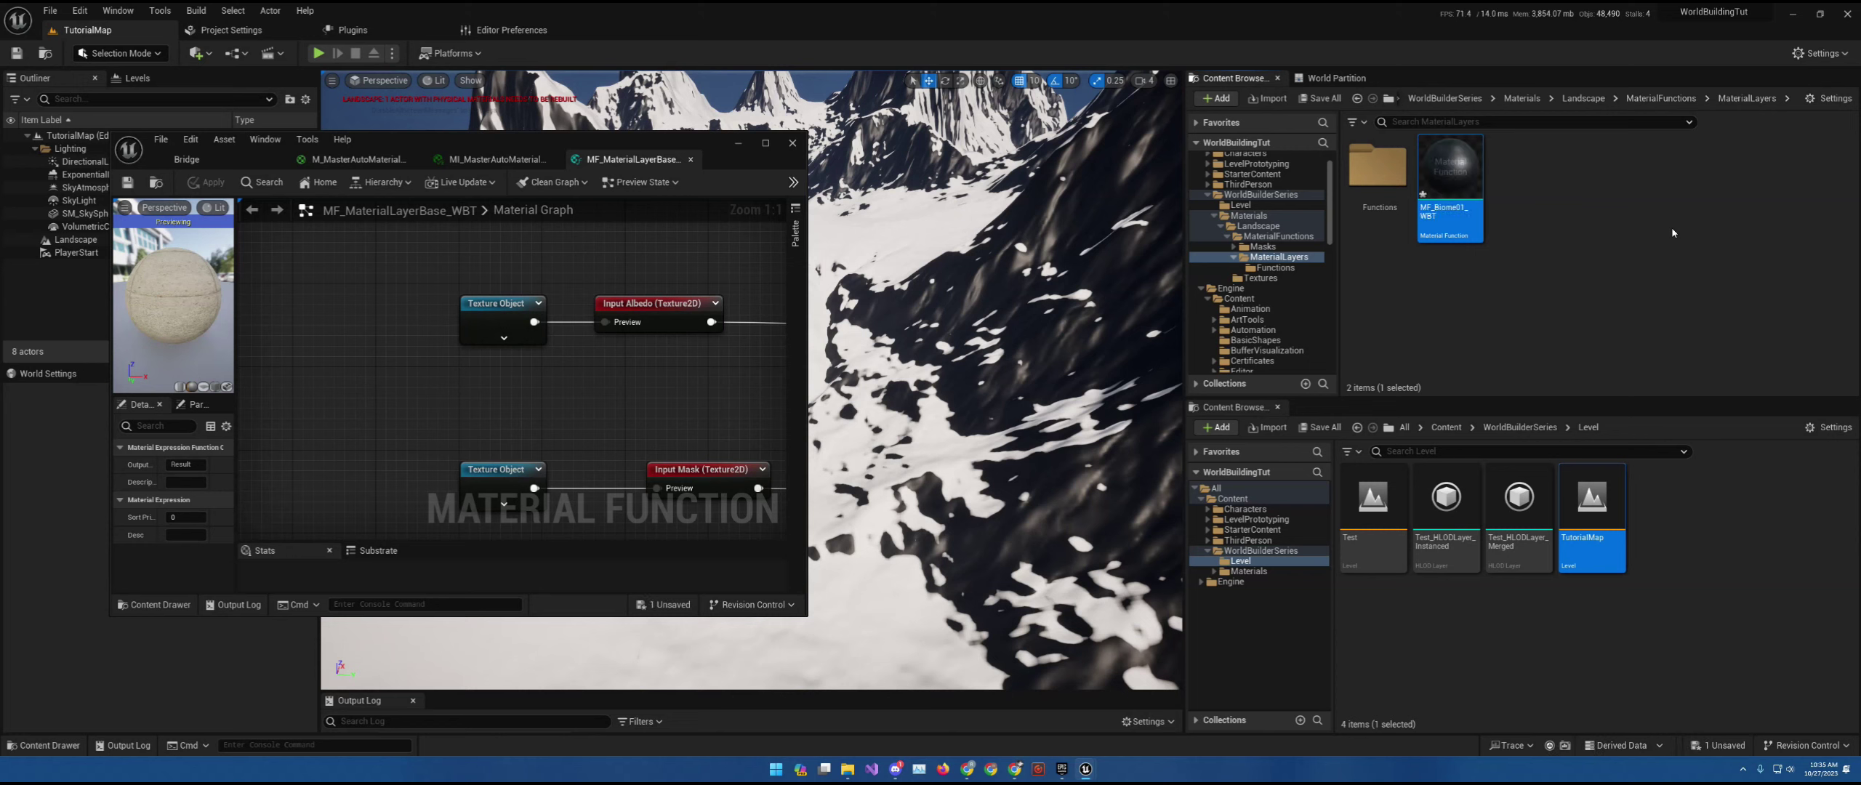
# - Open MF_Biome01_WBT, return to the MF_MaterialLayerBase_WBT graph with no node selected, and enlarge the editor window
pyautogui.doubleClick(1441, 159)
pyautogui.click(600, 160)
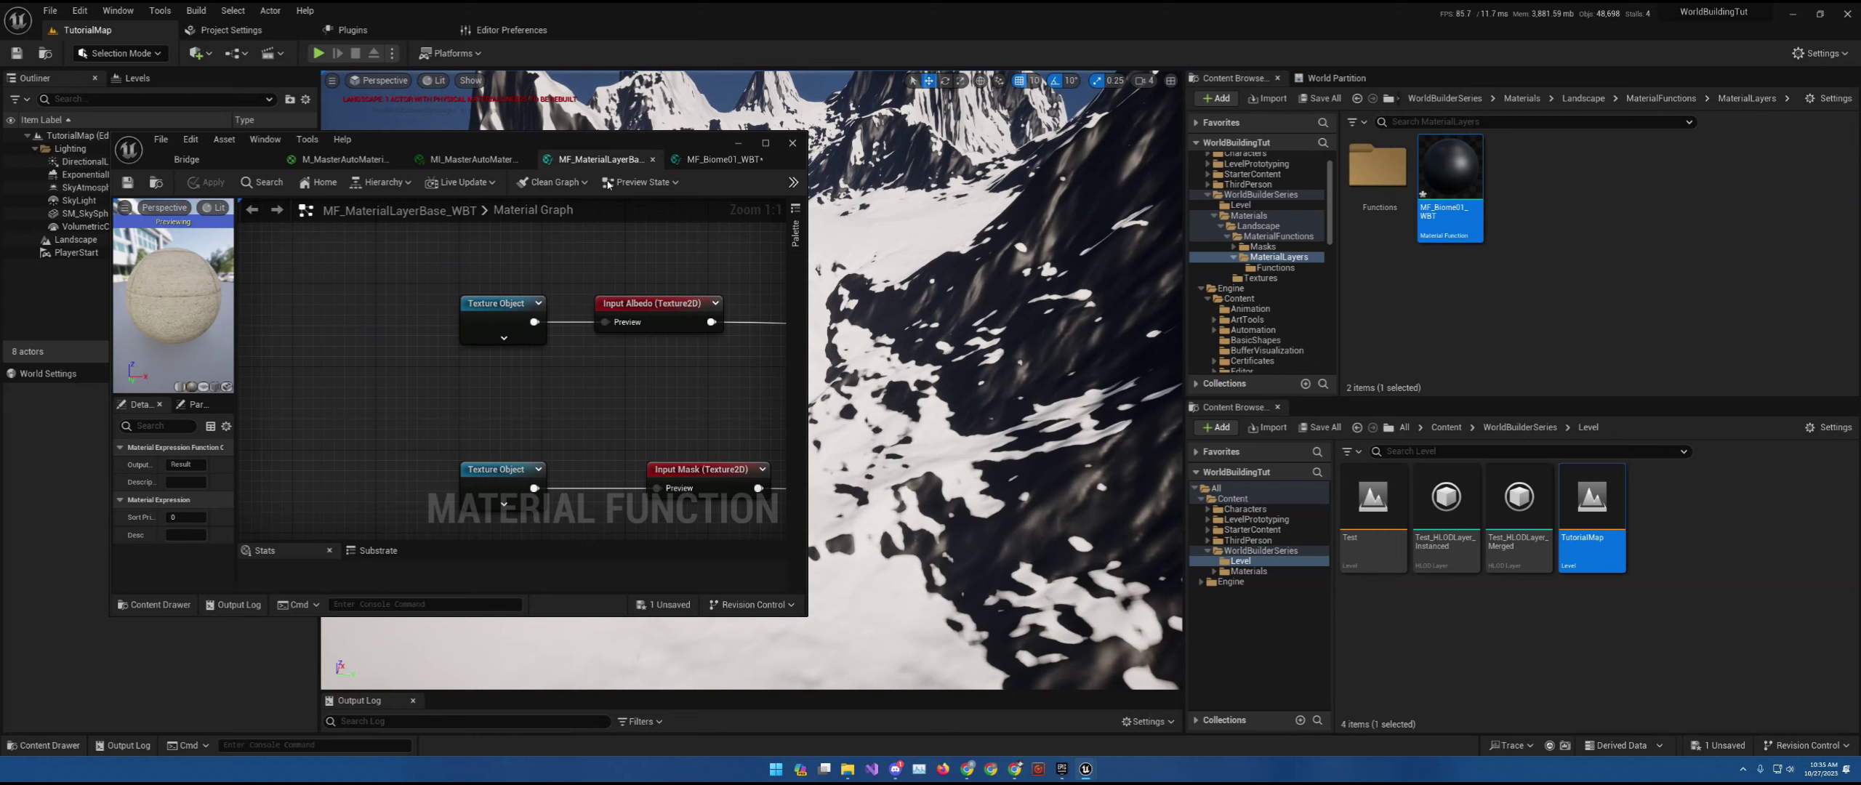
pyautogui.click(476, 283)
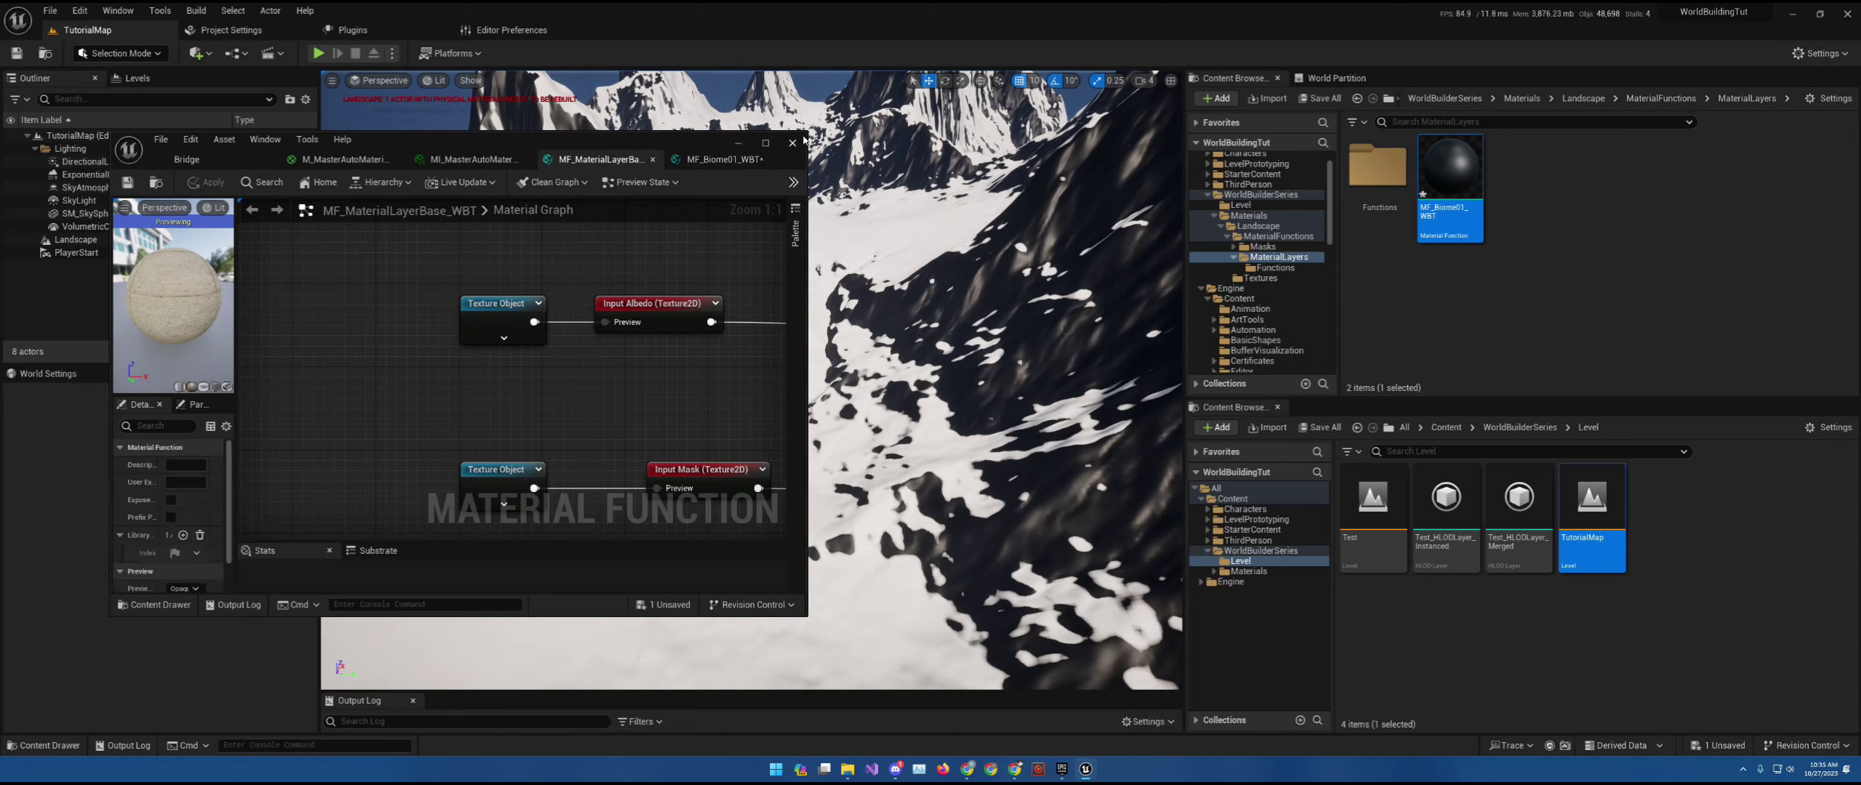
pyautogui.moveTo(804, 136); pyautogui.dragTo(1290, 37)
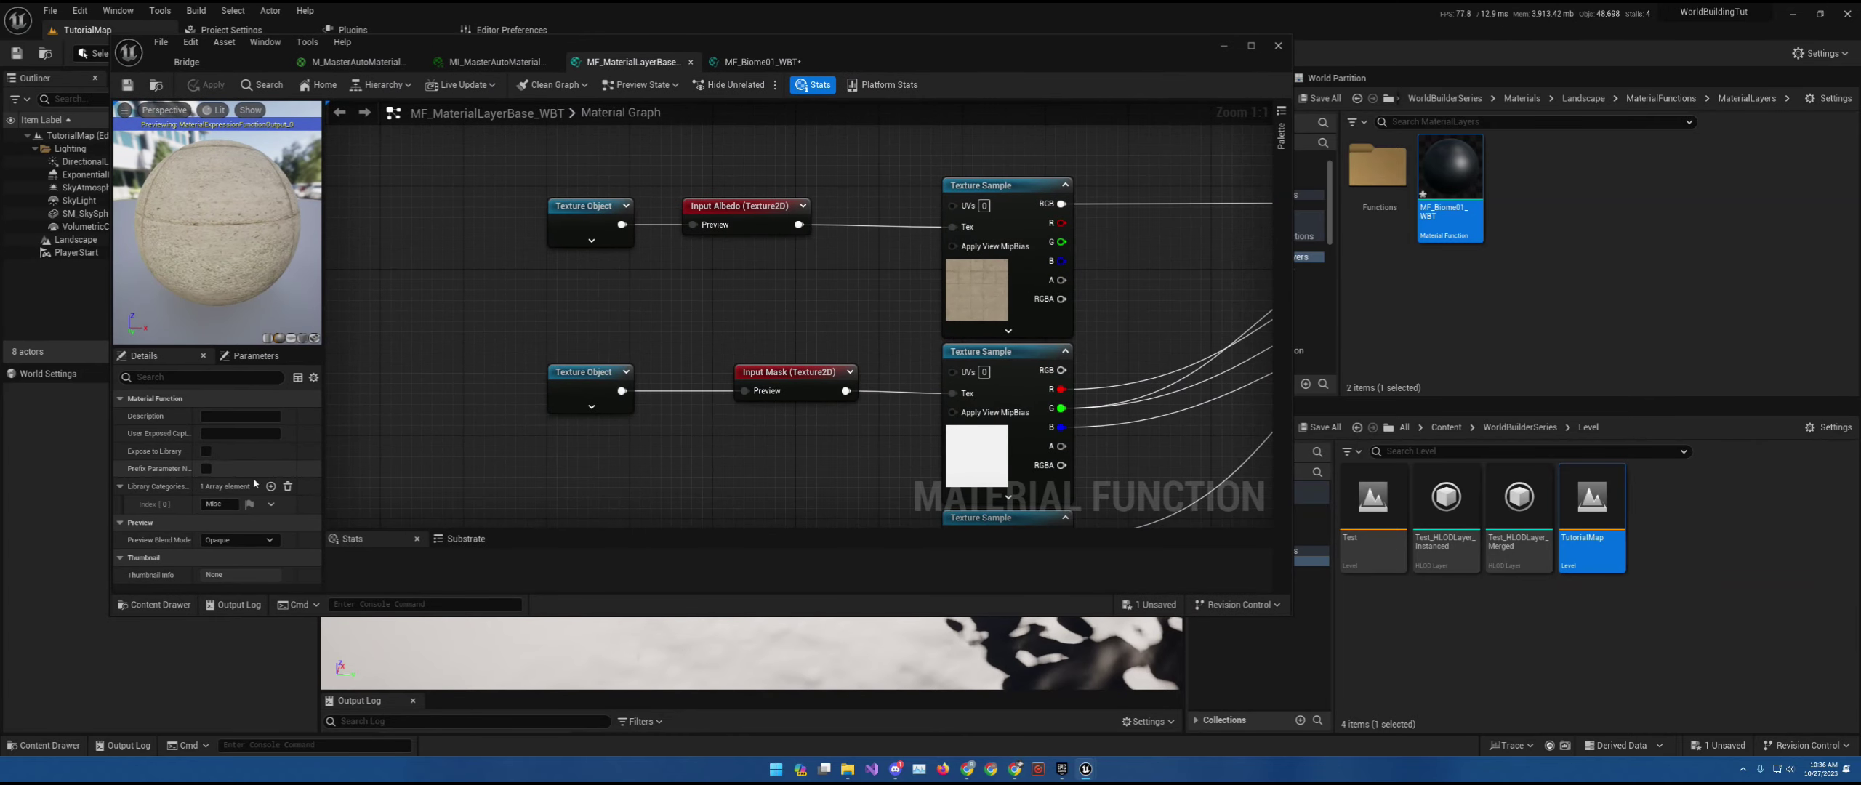
# - Expose MF_MaterialLayerBase_WBT to the library under the category "1.1 World Building Material Functions" and apply the change
pyautogui.click(206, 451)
pyautogui.rightClick(541, 295)
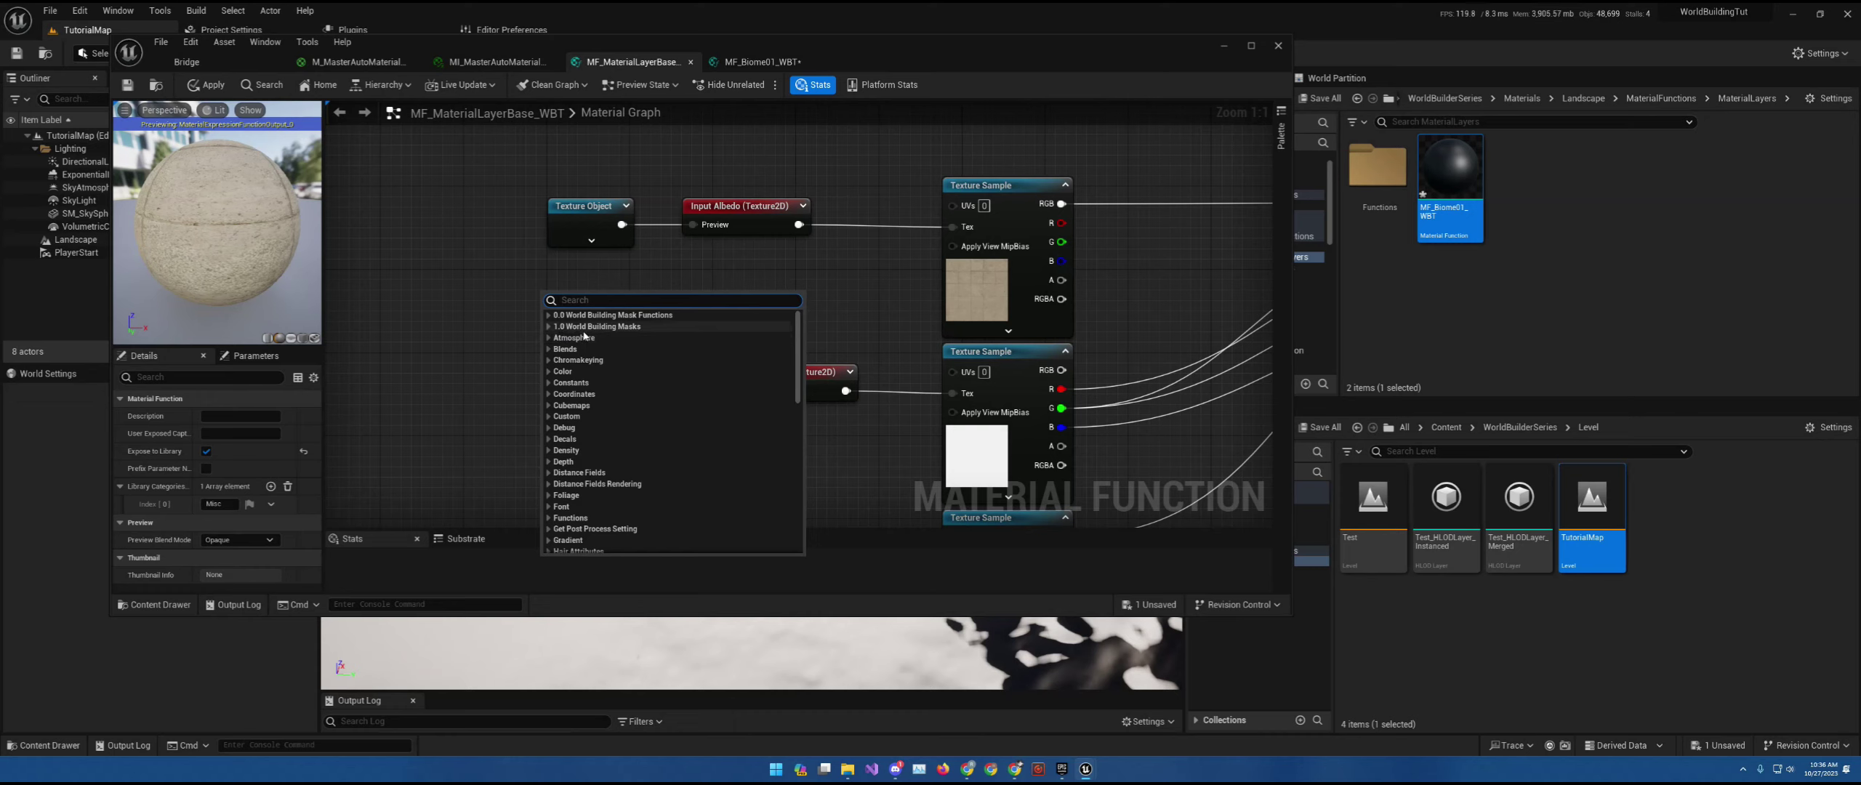
pyautogui.click(215, 502)
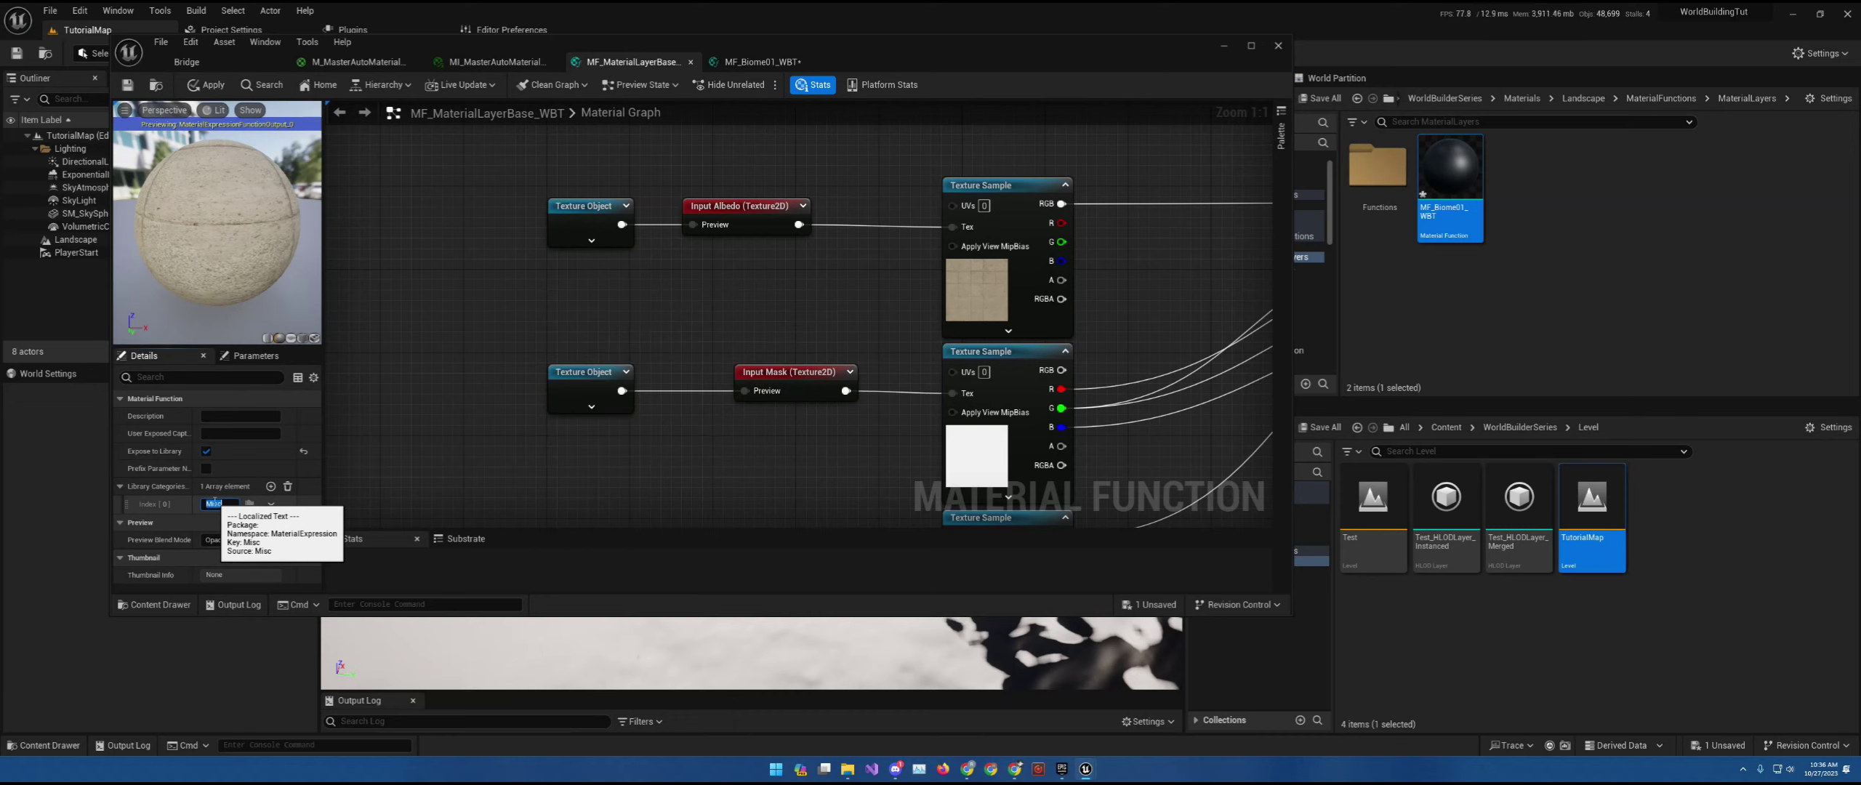
pyautogui.write('1')
pyautogui.write('. World Bui')
pyautogui.write('lding Material')
pyautogui.write(' Functions')
pyautogui.press('Return')
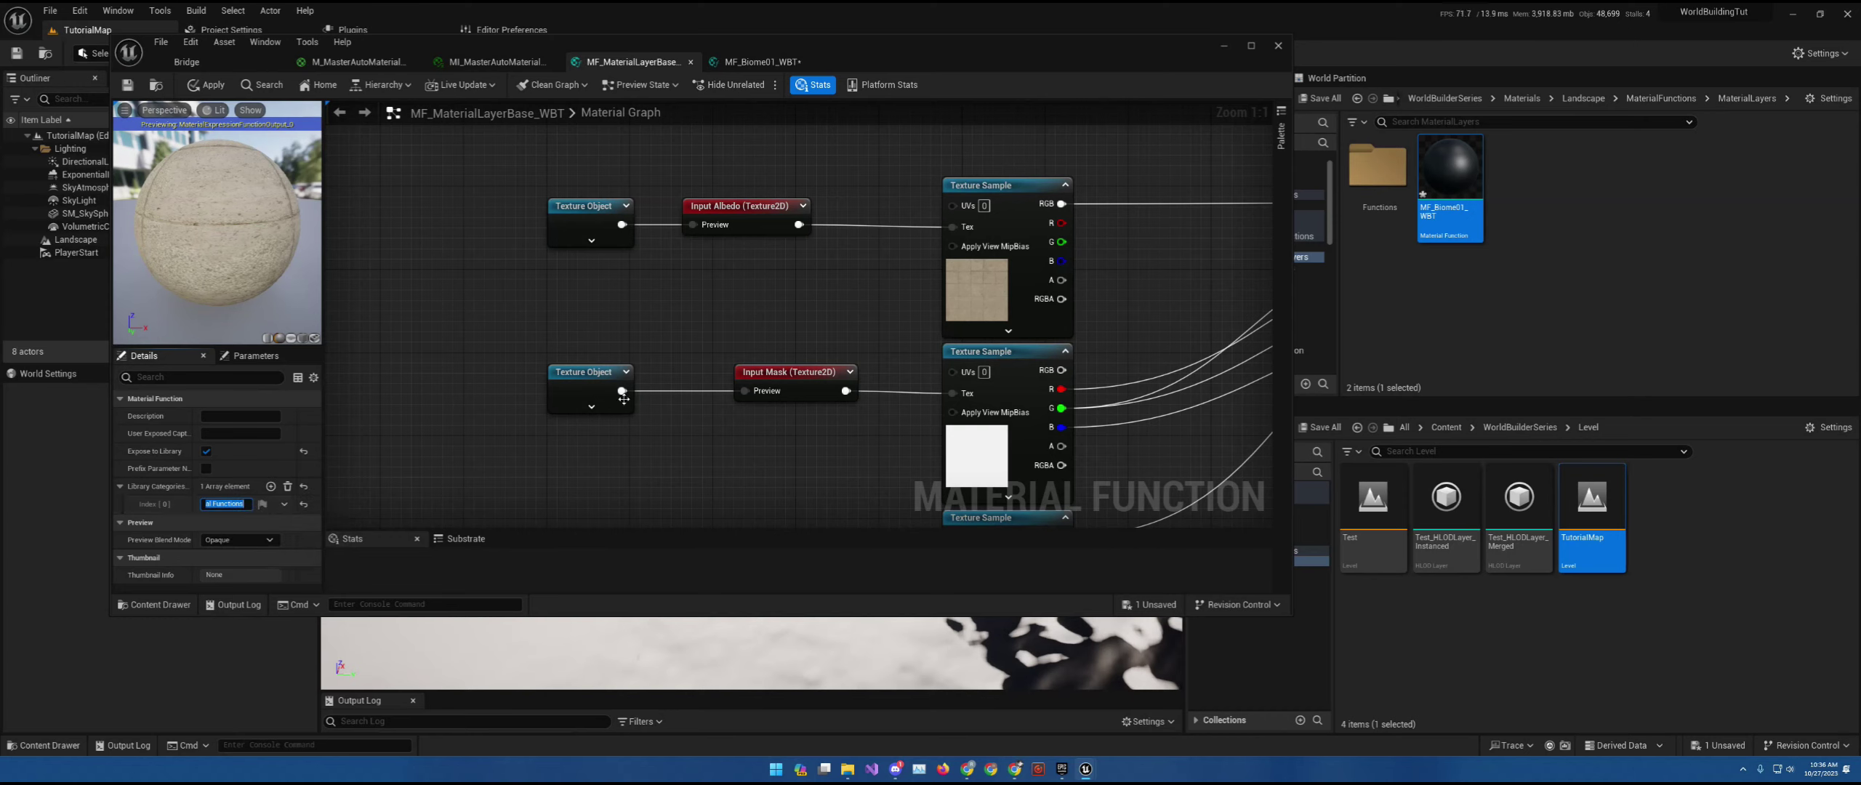
pyautogui.click(207, 84)
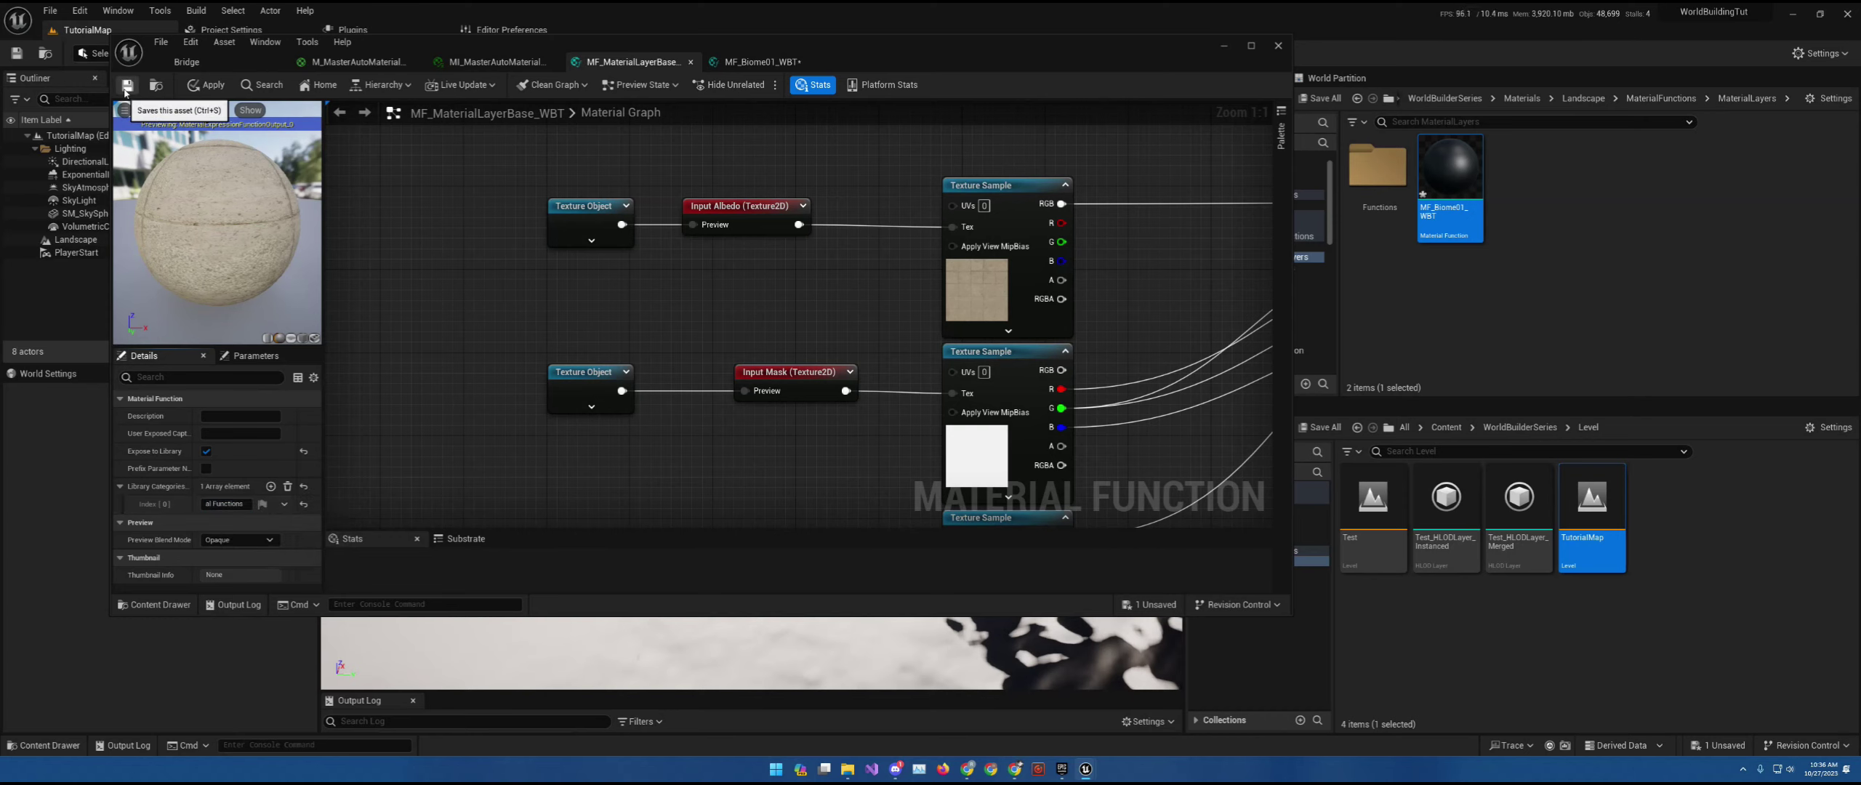
# - Add the MF_MaterialLayerBase_WBT function to the MF_Biome01_WBT graph and connect its result to Output Result
pyautogui.click(760, 62)
pyautogui.moveTo(552, 207); pyautogui.dragTo(886, 183, button='right')
pyautogui.rightClick(573, 245)
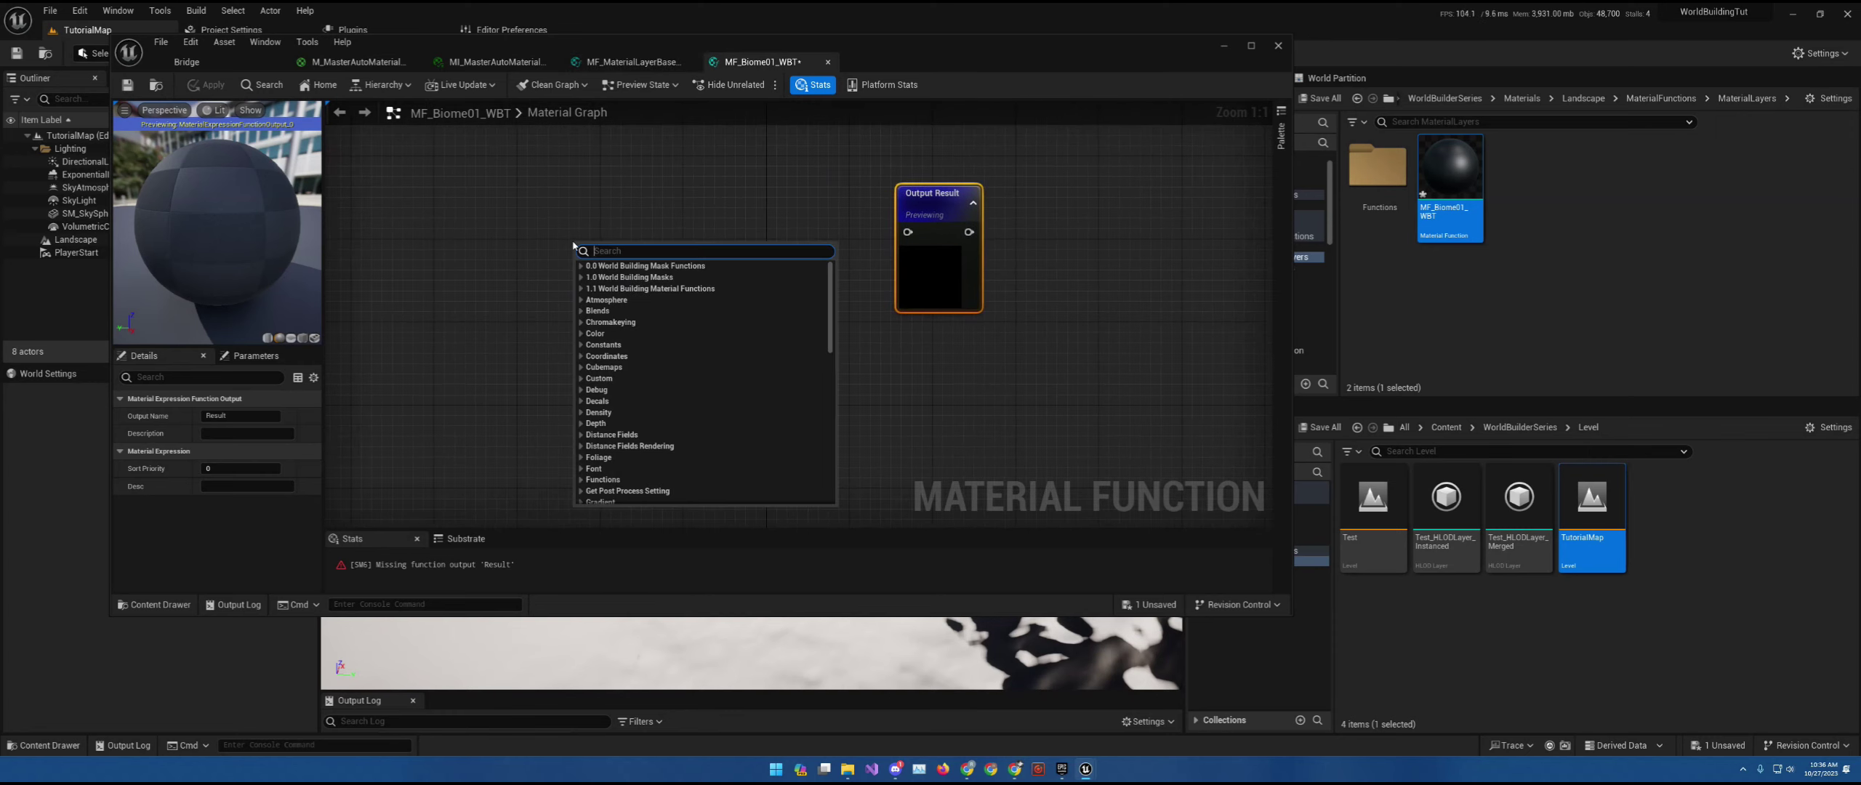
pyautogui.click(581, 290)
pyautogui.click(622, 300)
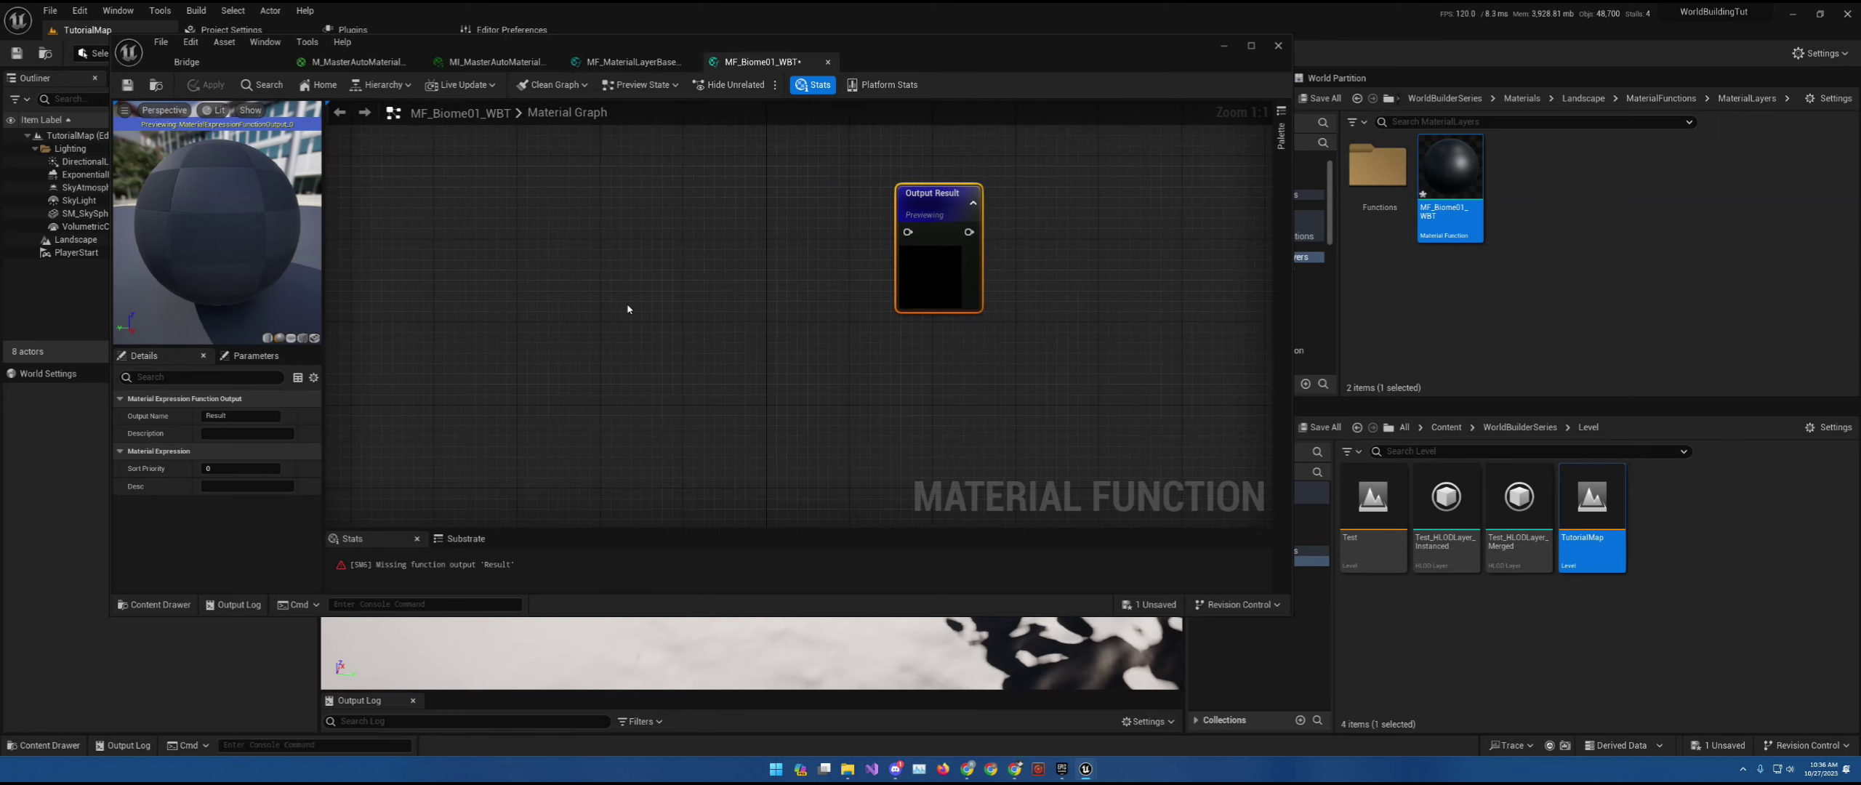
pyautogui.moveTo(704, 267); pyautogui.dragTo(908, 232)
pyautogui.moveTo(735, 215); pyautogui.dragTo(842, 260, button='right')
pyautogui.moveTo(748, 292); pyautogui.dragTo(765, 271)
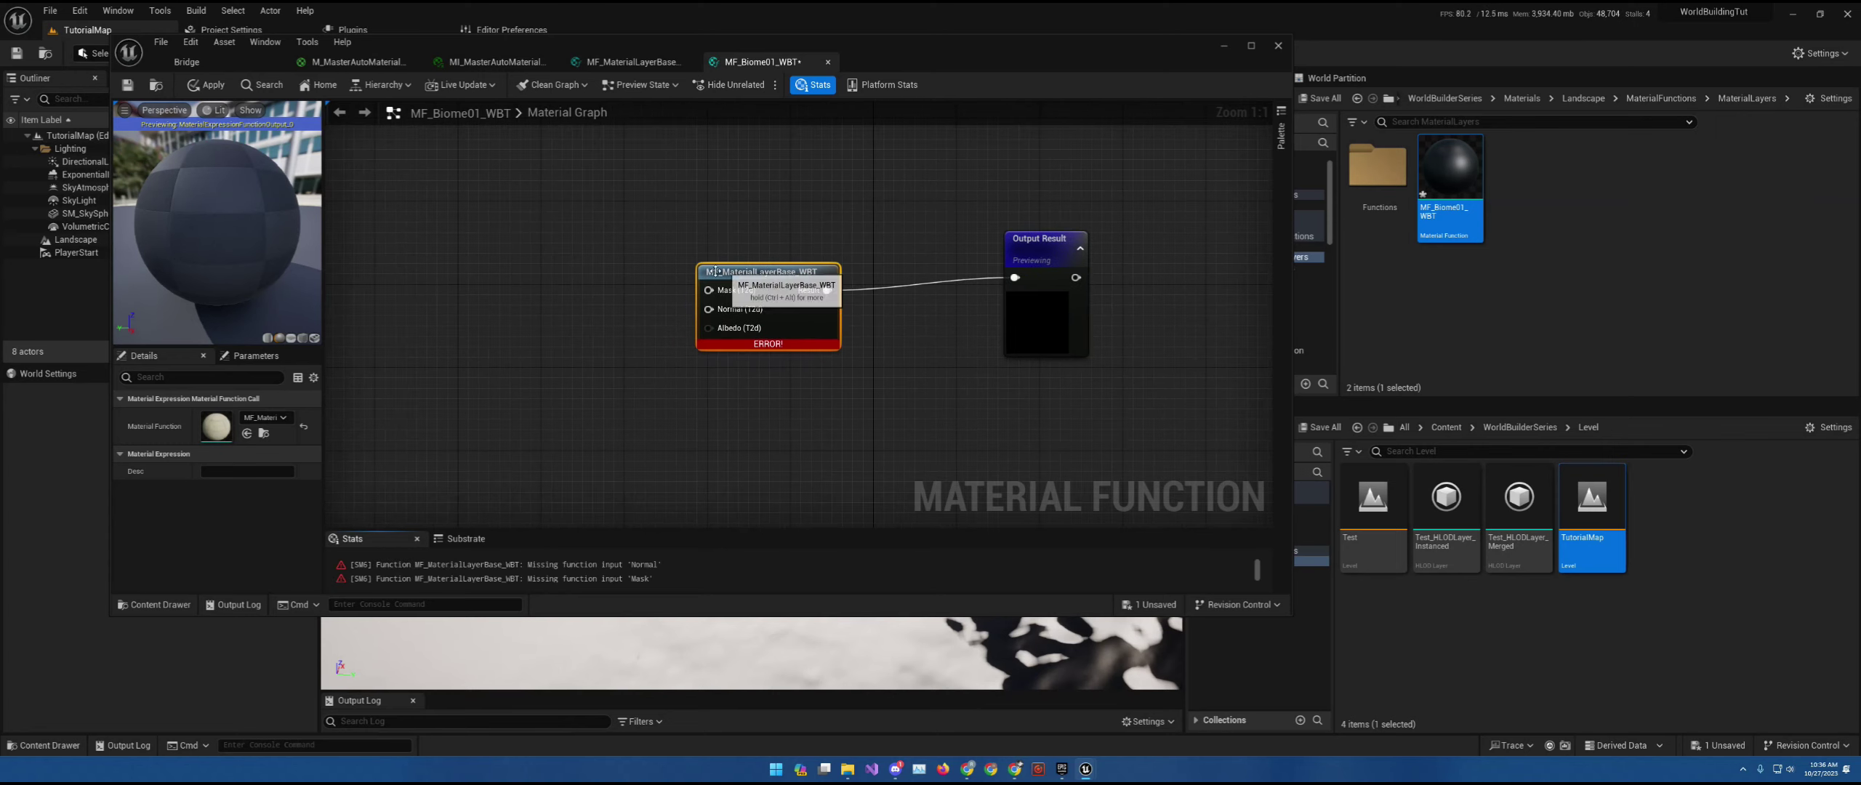
# - Open the MF_MaterialLayerBase_WBT graph and enable Use Preview Value for the Albedo, Mask and Normal inputs together
pyautogui.doubleClick(769, 346)
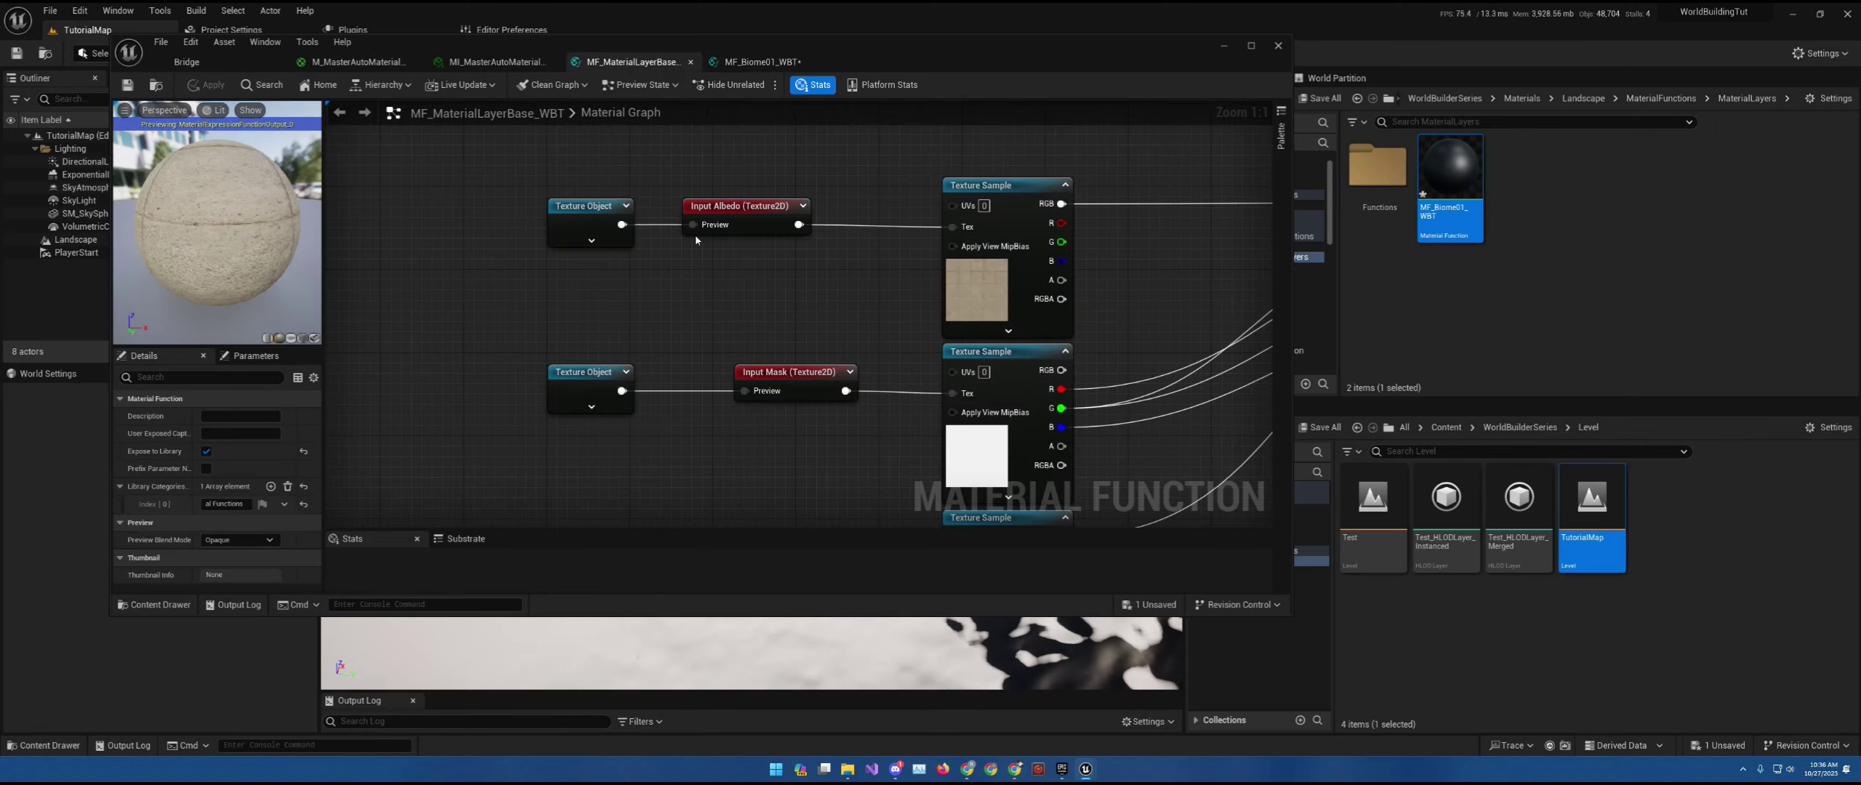
pyautogui.moveTo(758, 279); pyautogui.dragTo(612, 217, button='right')
pyautogui.scroll(-2, 608, 211)
pyautogui.moveTo(601, 151); pyautogui.dragTo(699, 458)
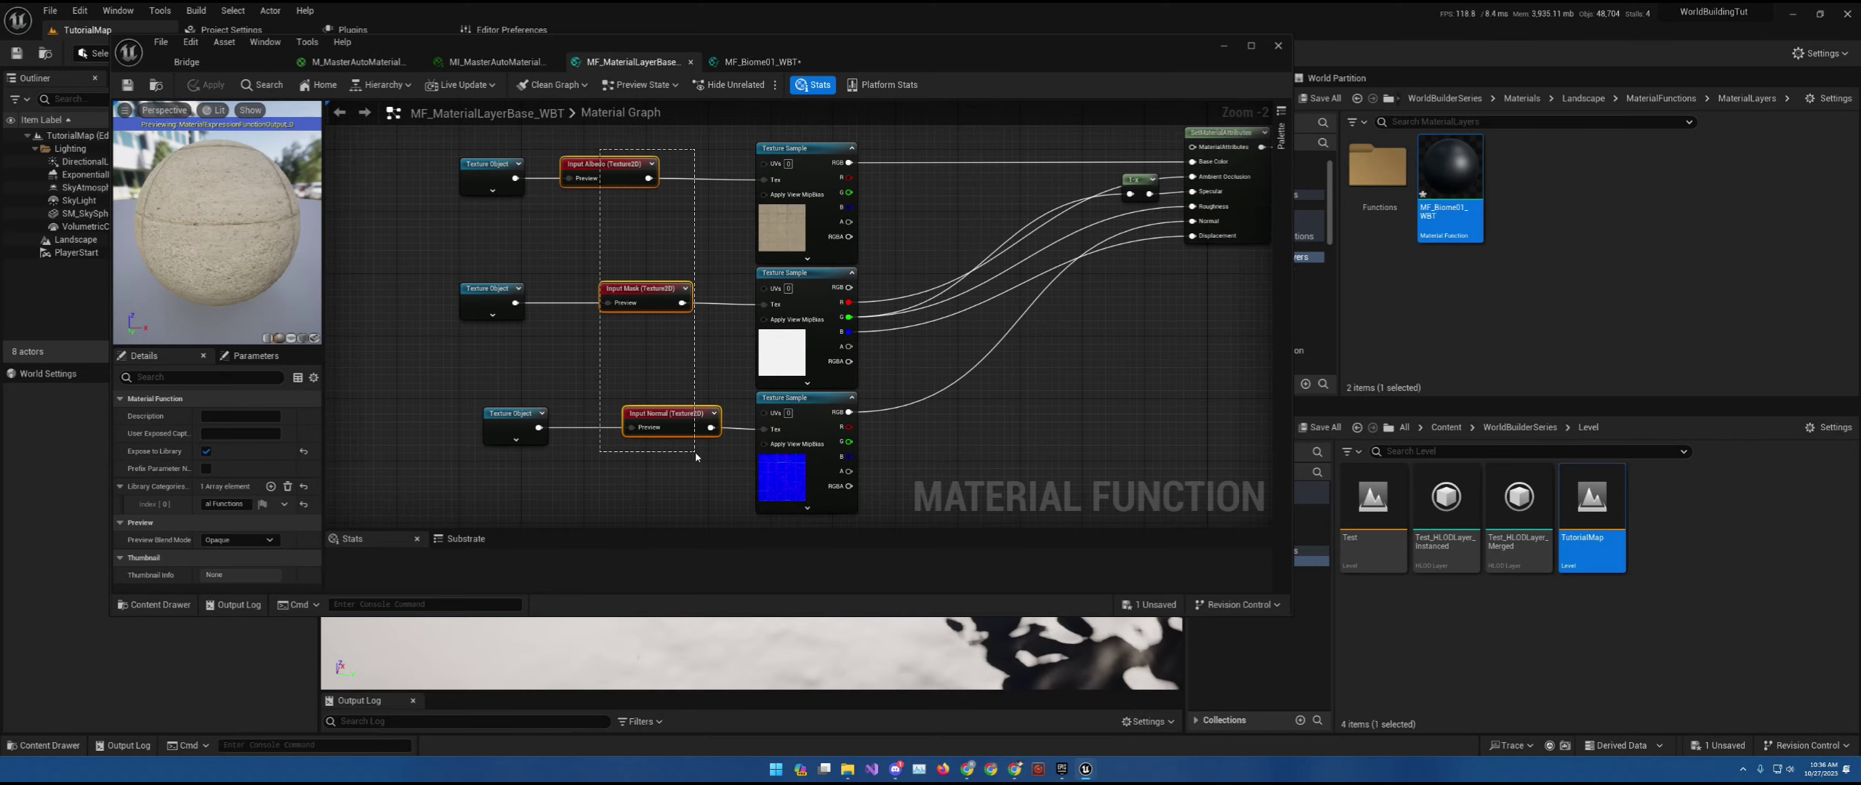
pyautogui.click(206, 486)
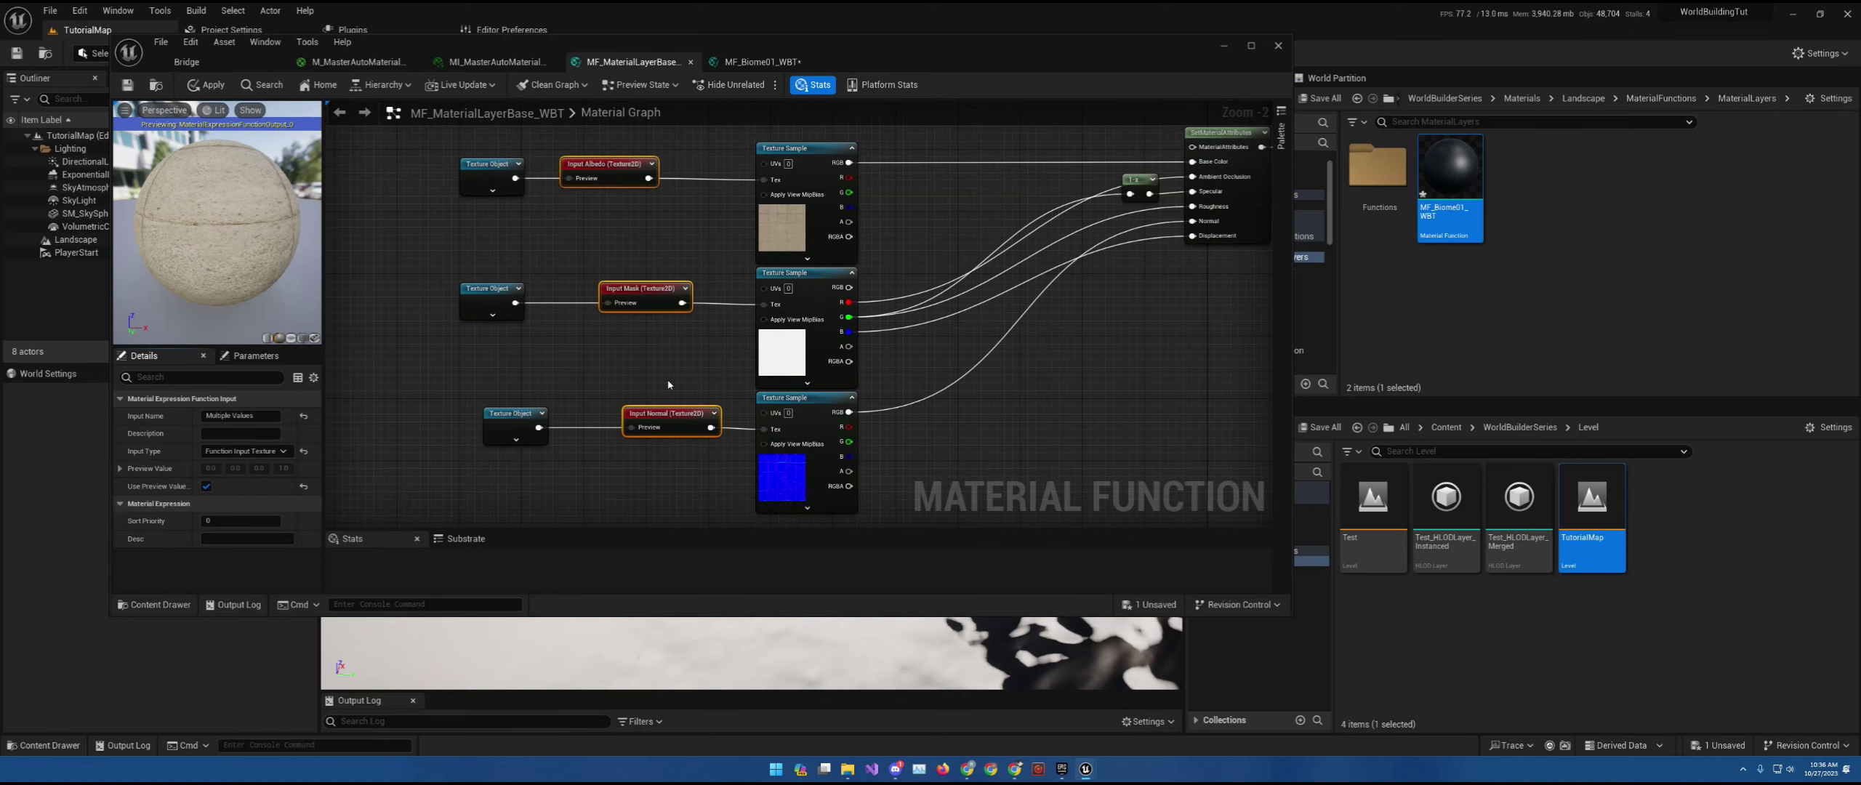
# - Set the sort priority of the Mask input to 1 and the Normal input to 2, then save the function
pyautogui.click(602, 164)
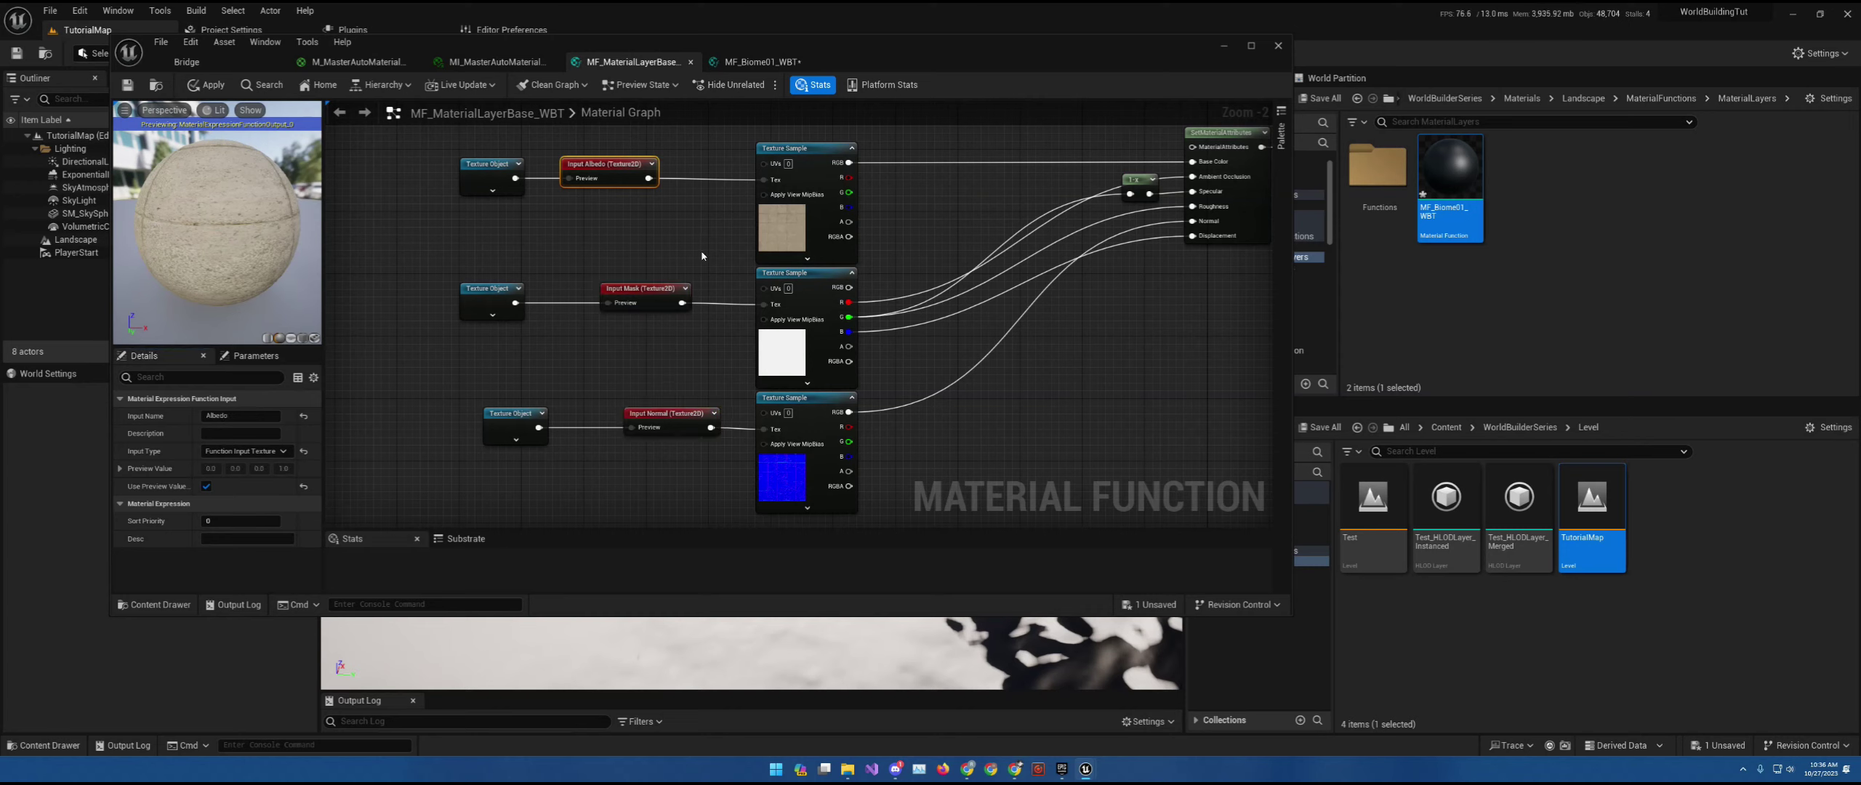
pyautogui.click(638, 290)
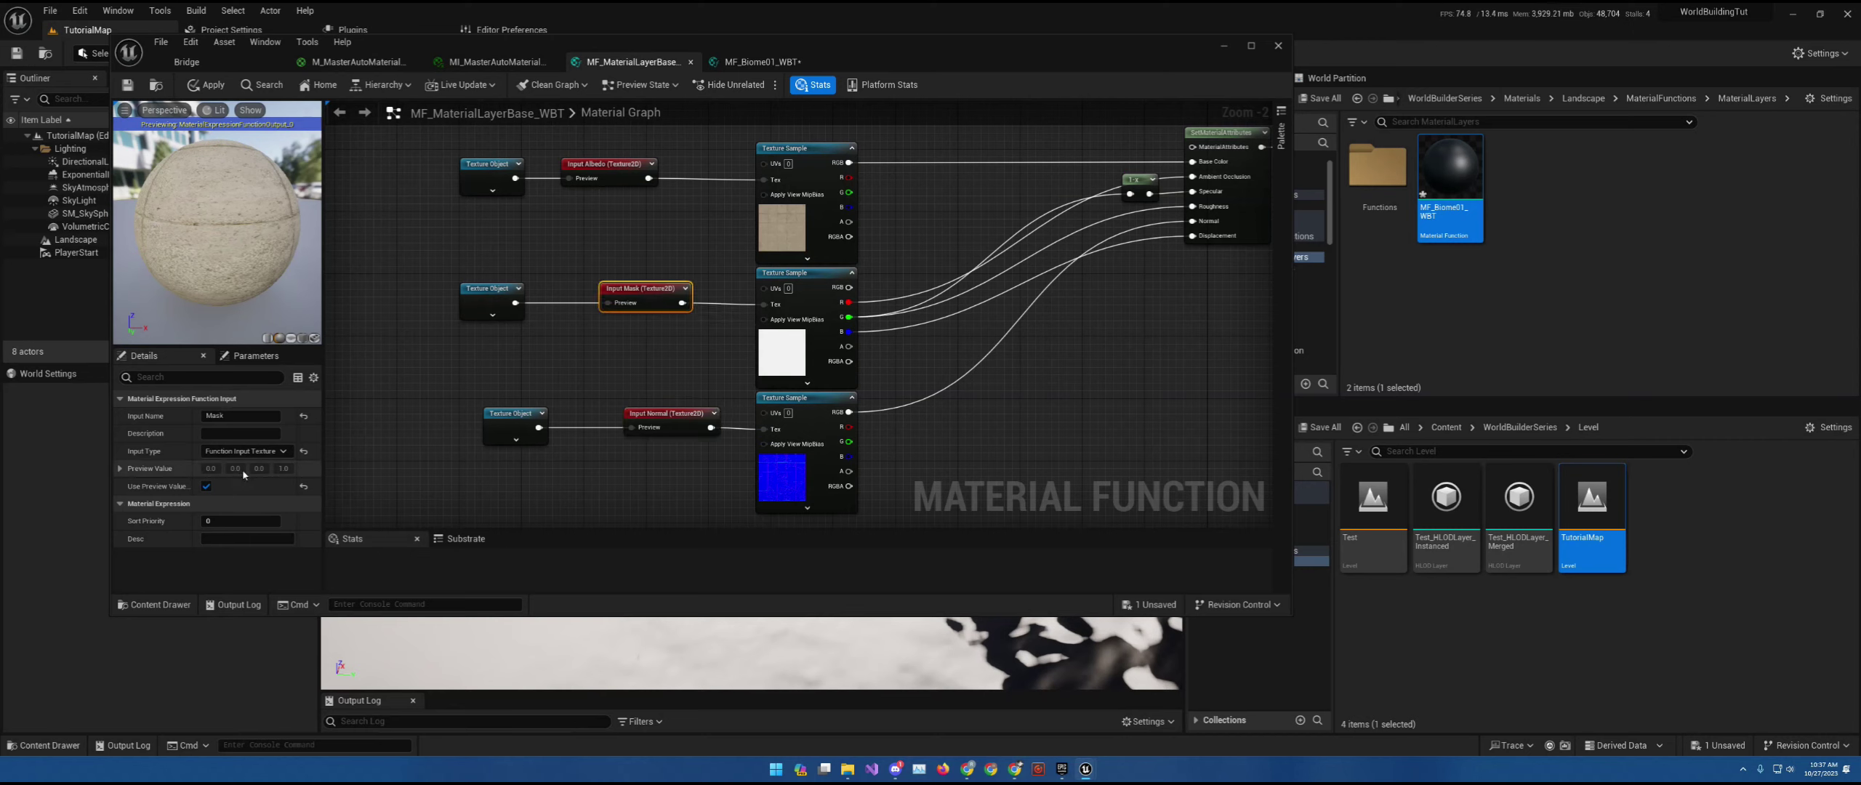
pyautogui.click(227, 522)
pyautogui.write('1')
pyautogui.click(695, 420)
pyautogui.click(240, 521)
pyautogui.write('2')
pyautogui.click(703, 325)
pyautogui.hotkey('ctrl', 's')
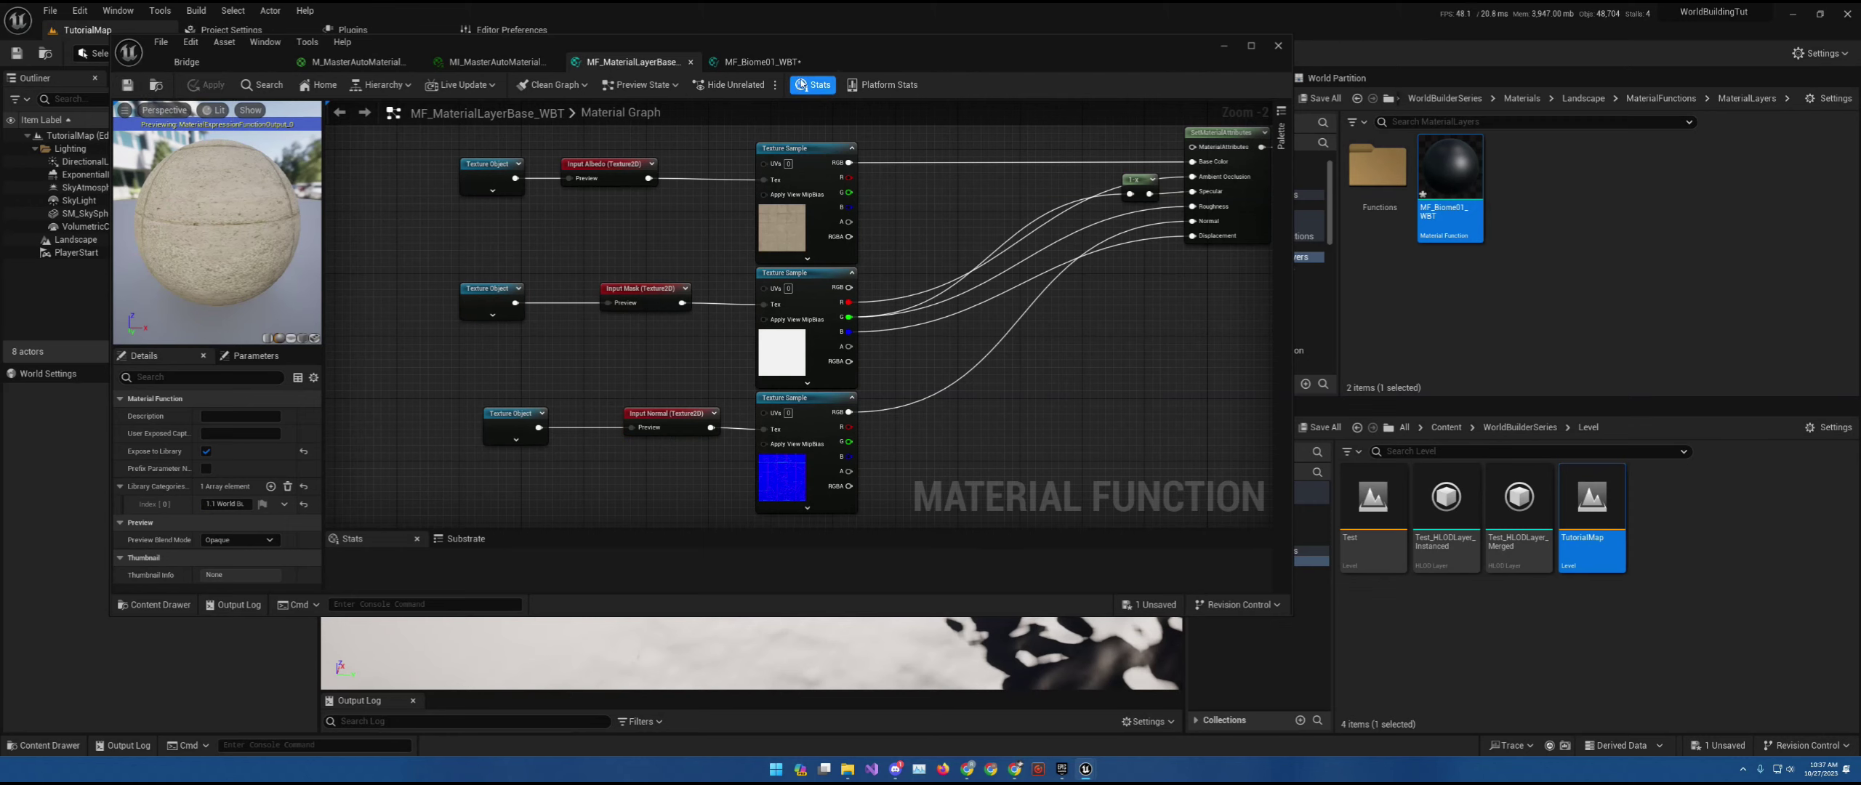
# - Return to the MF_Biome01_WBT graph and line up the MF_MaterialLayerBase_WBT node with Output Result
pyautogui.click(763, 62)
pyautogui.moveTo(839, 378); pyautogui.dragTo(986, 421, button='right')
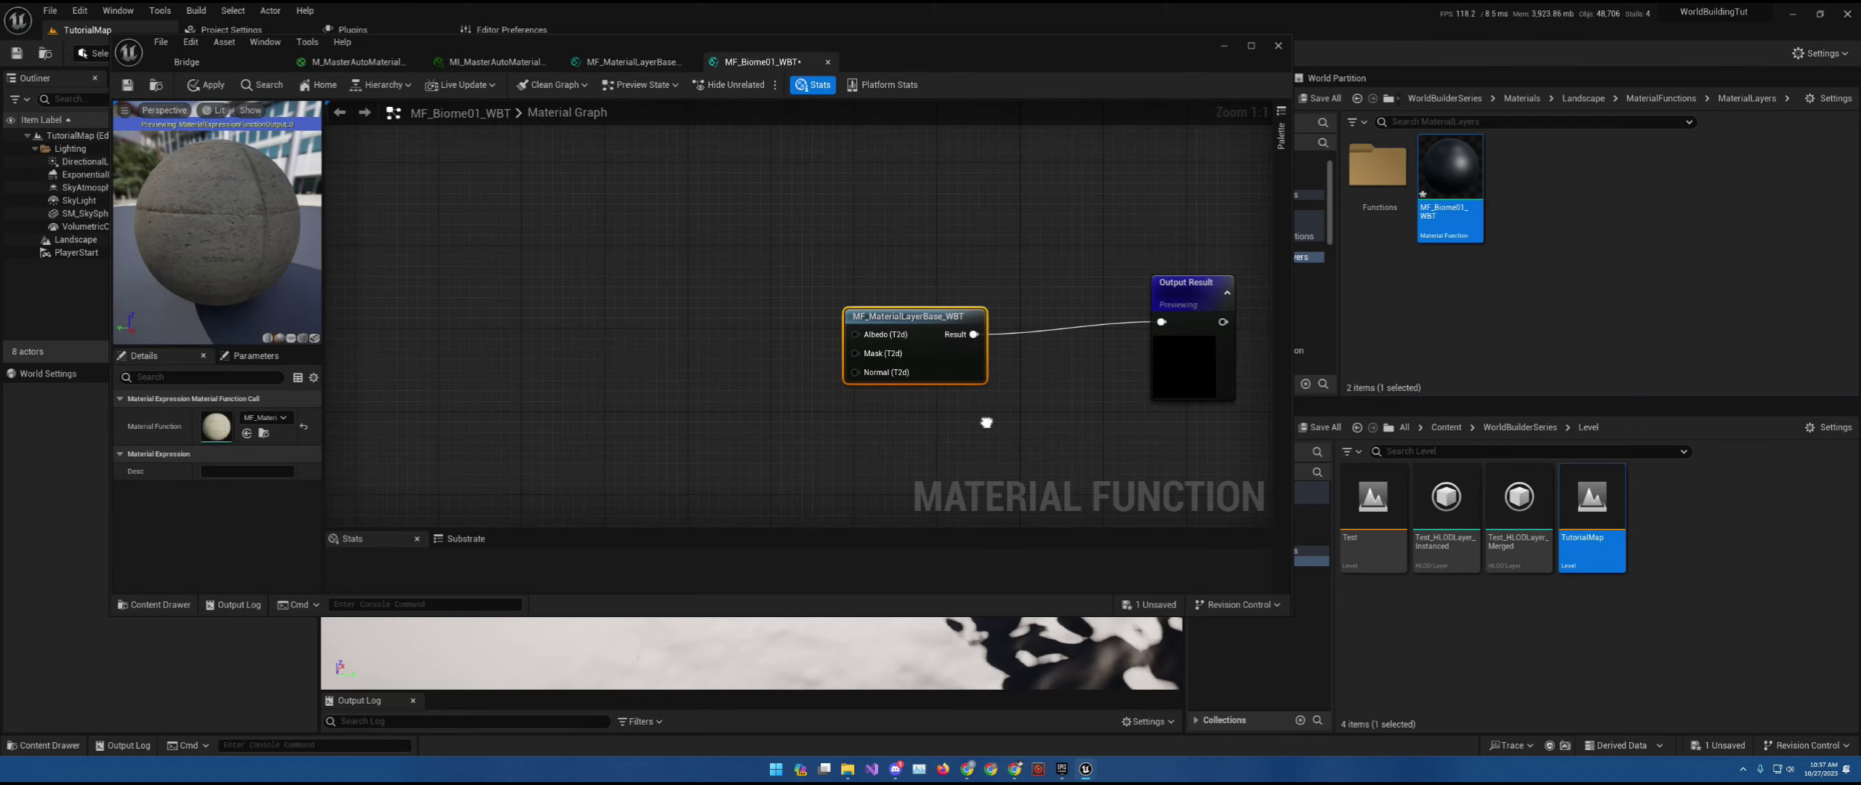
pyautogui.moveTo(931, 314); pyautogui.dragTo(948, 301)
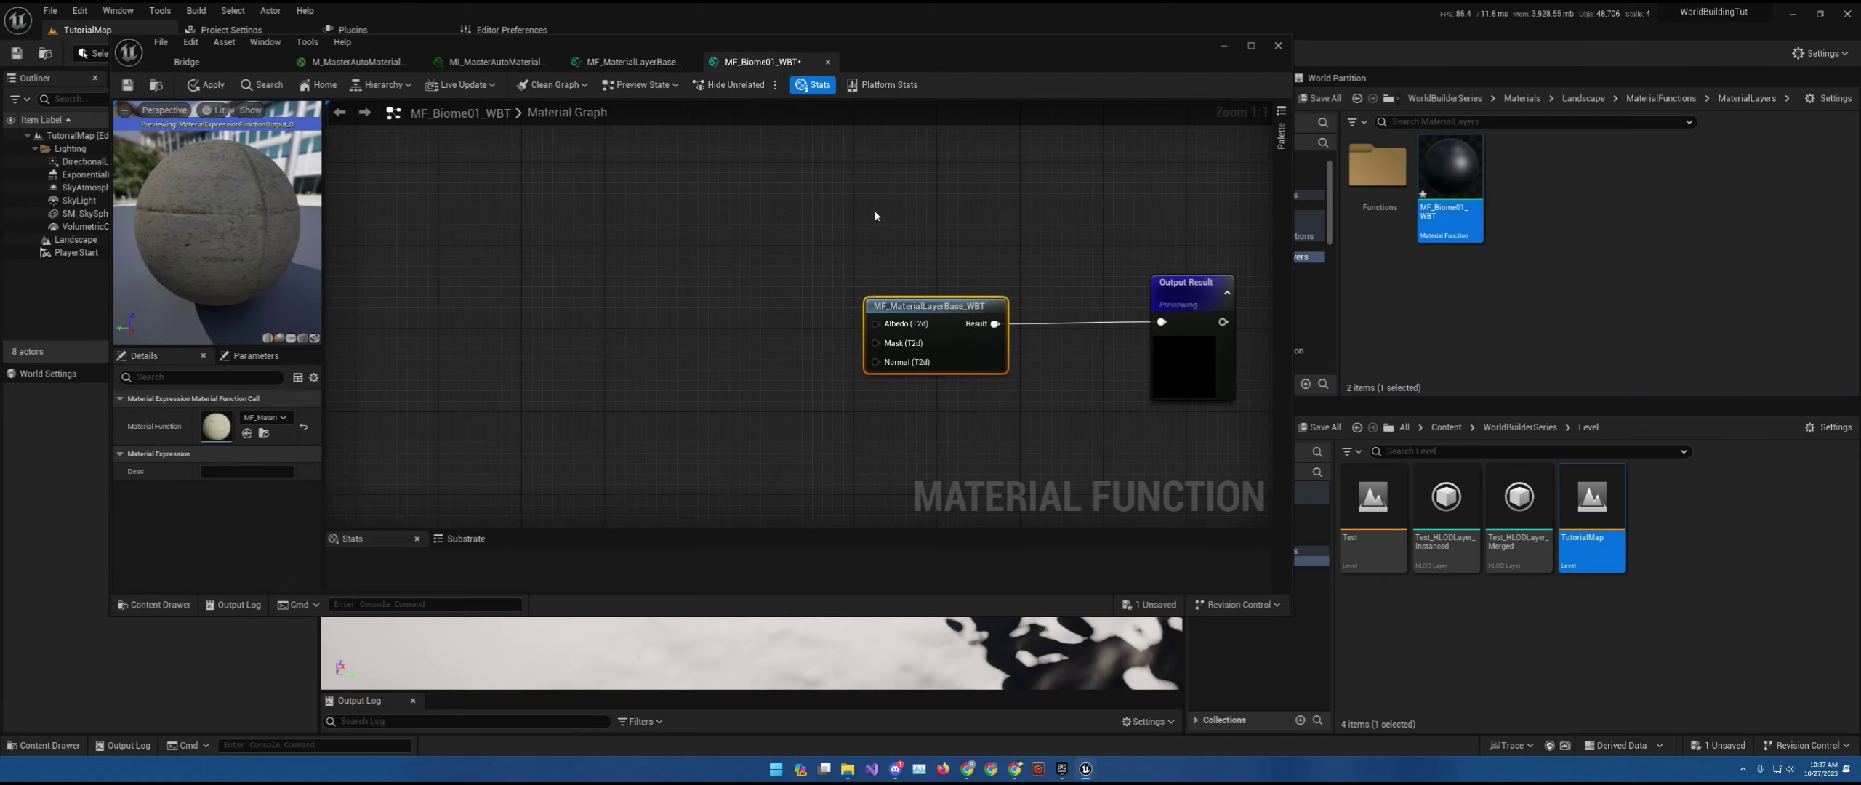
# - Add a Texture Object node, convert it to a parameter and name it "Biome 01: Albedo"
pyautogui.moveTo(657, 249); pyautogui.dragTo(705, 279, button='right')
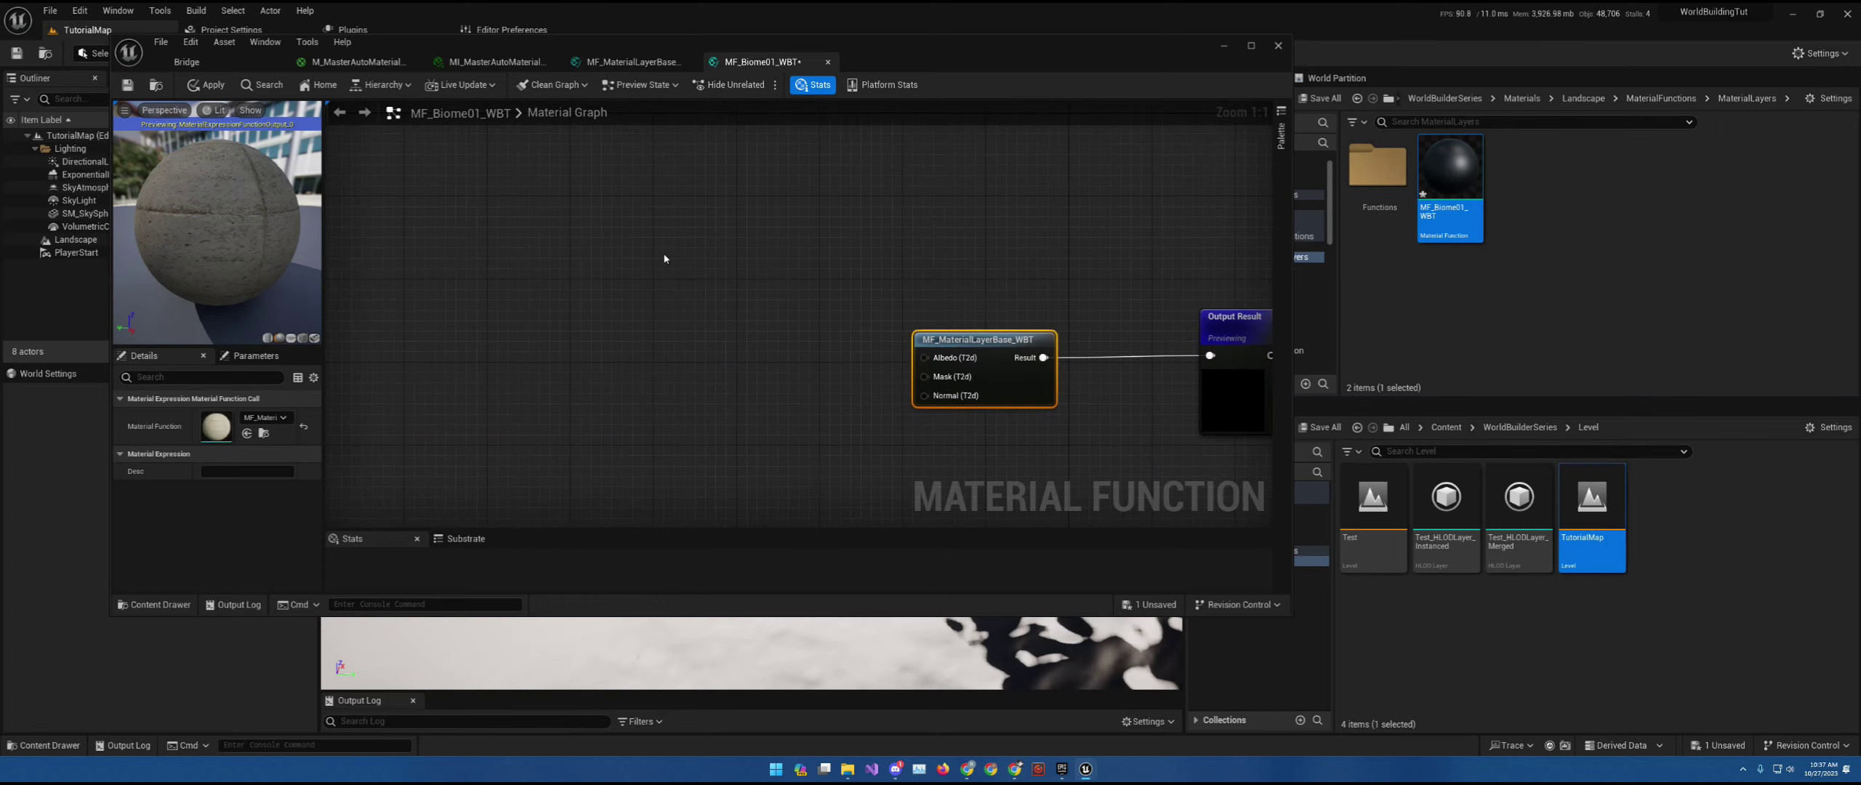
pyautogui.rightClick(605, 252)
pyautogui.write('texture obj')
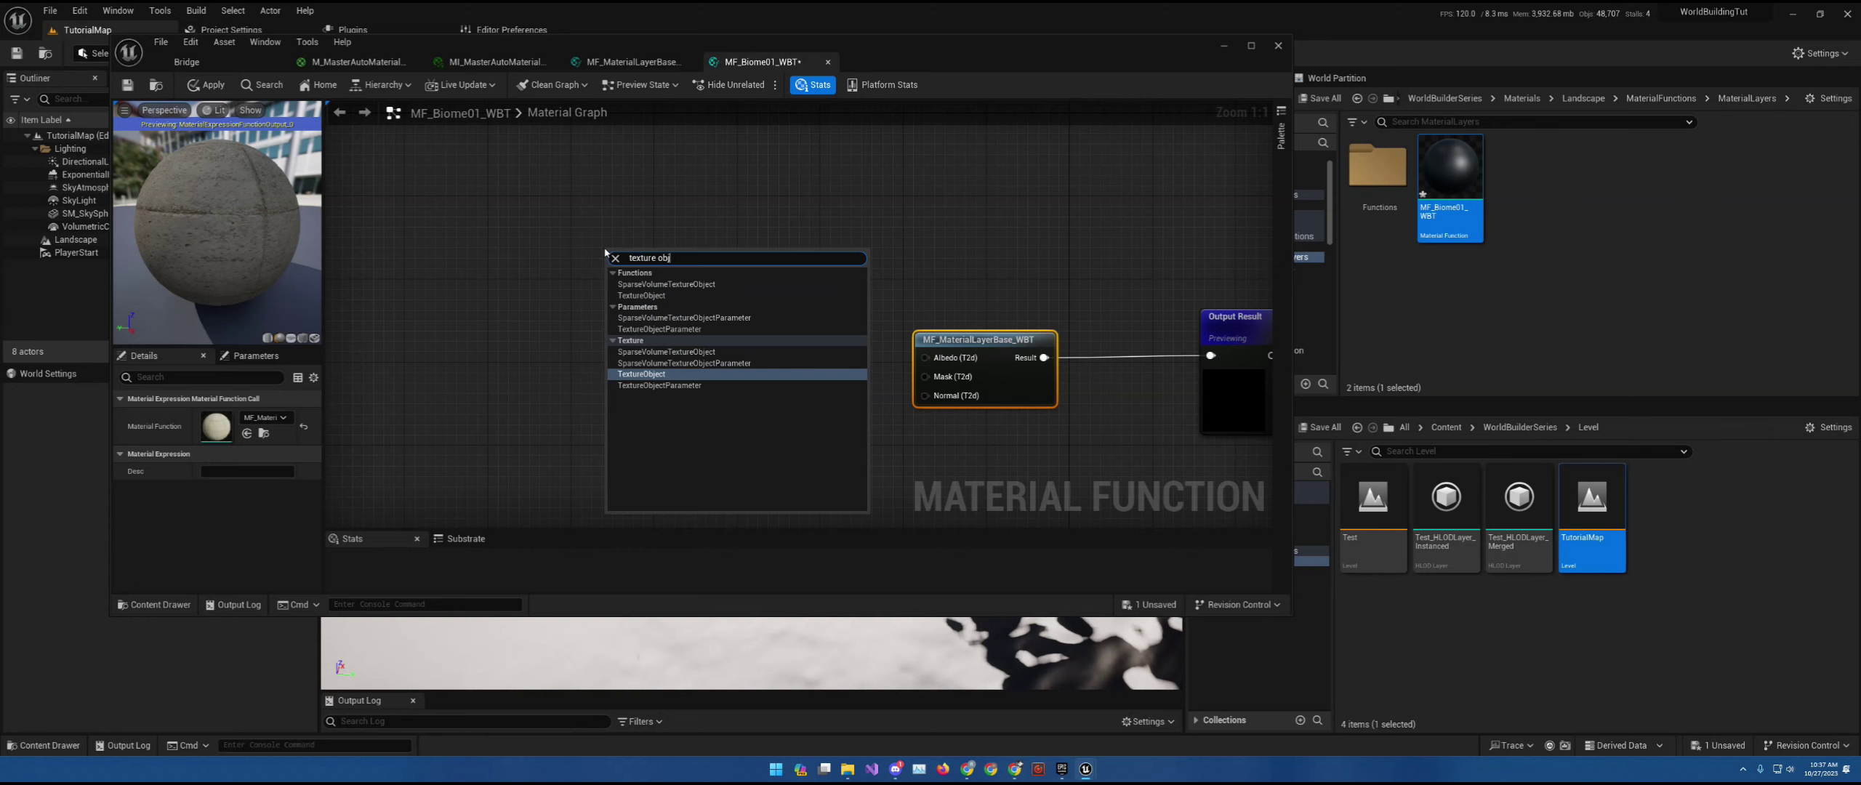
pyautogui.press('Return')
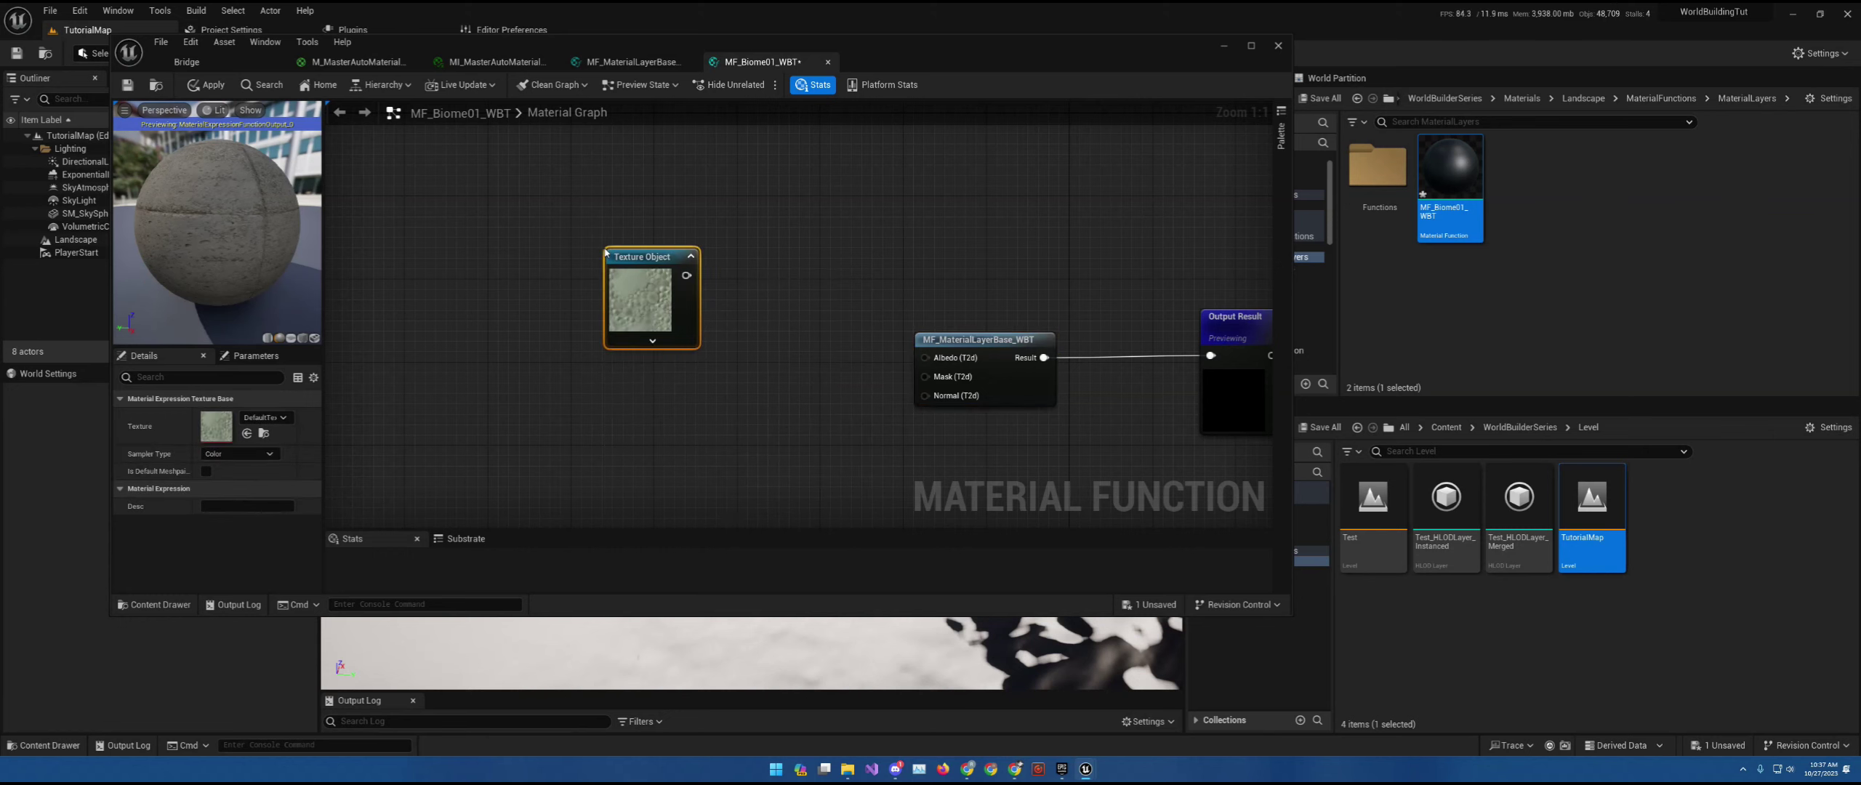
pyautogui.rightClick(629, 262)
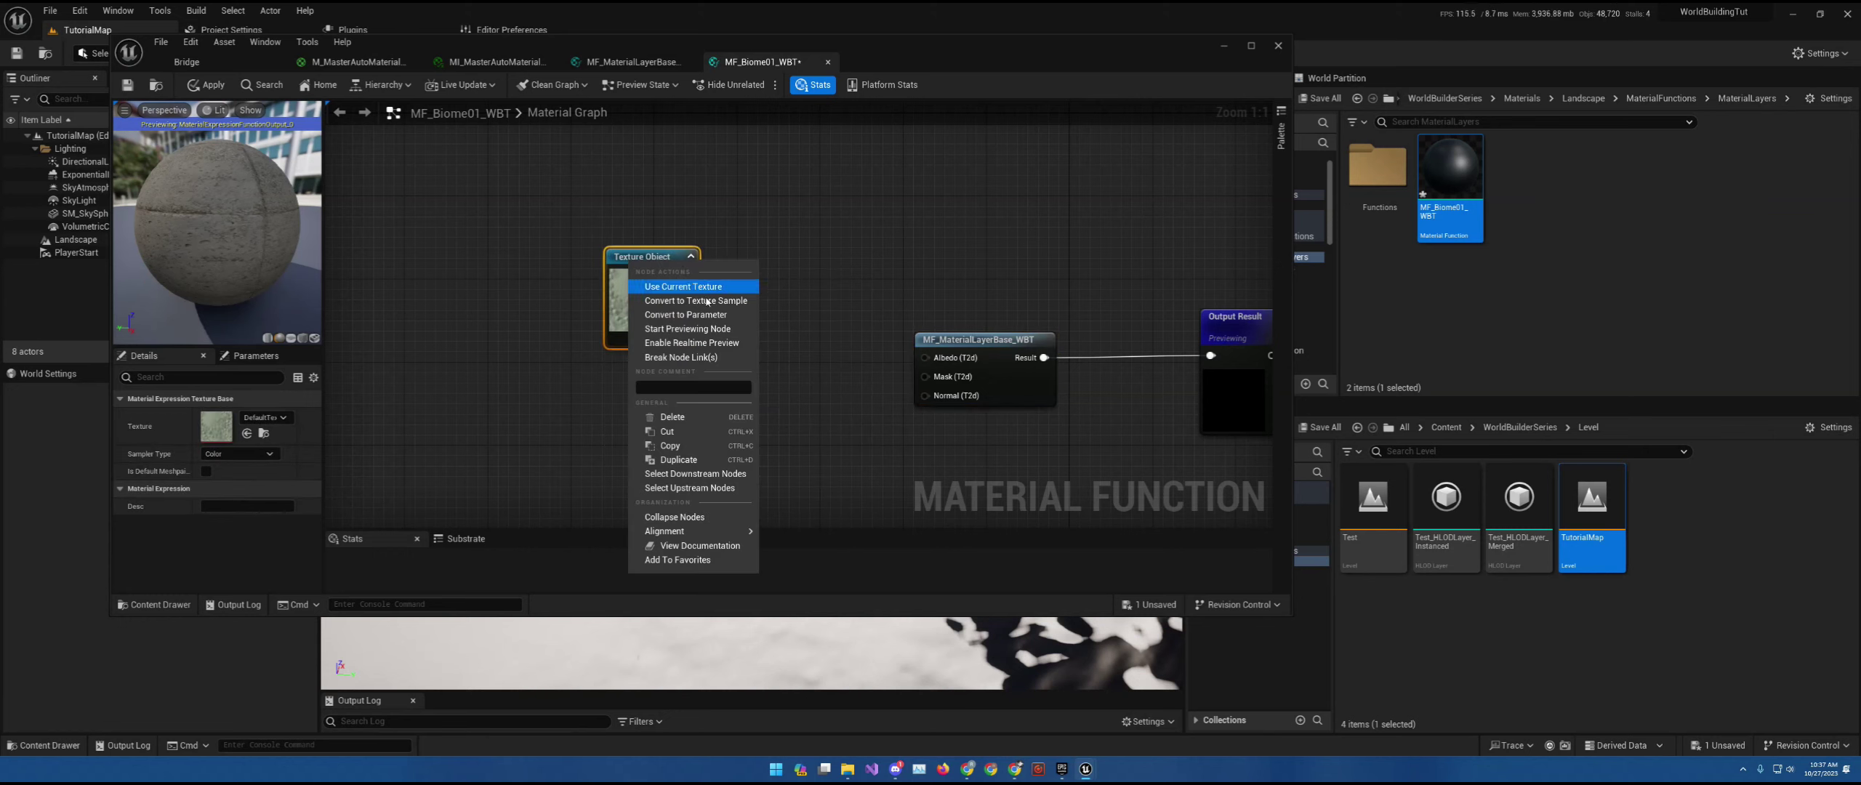
pyautogui.click(722, 320)
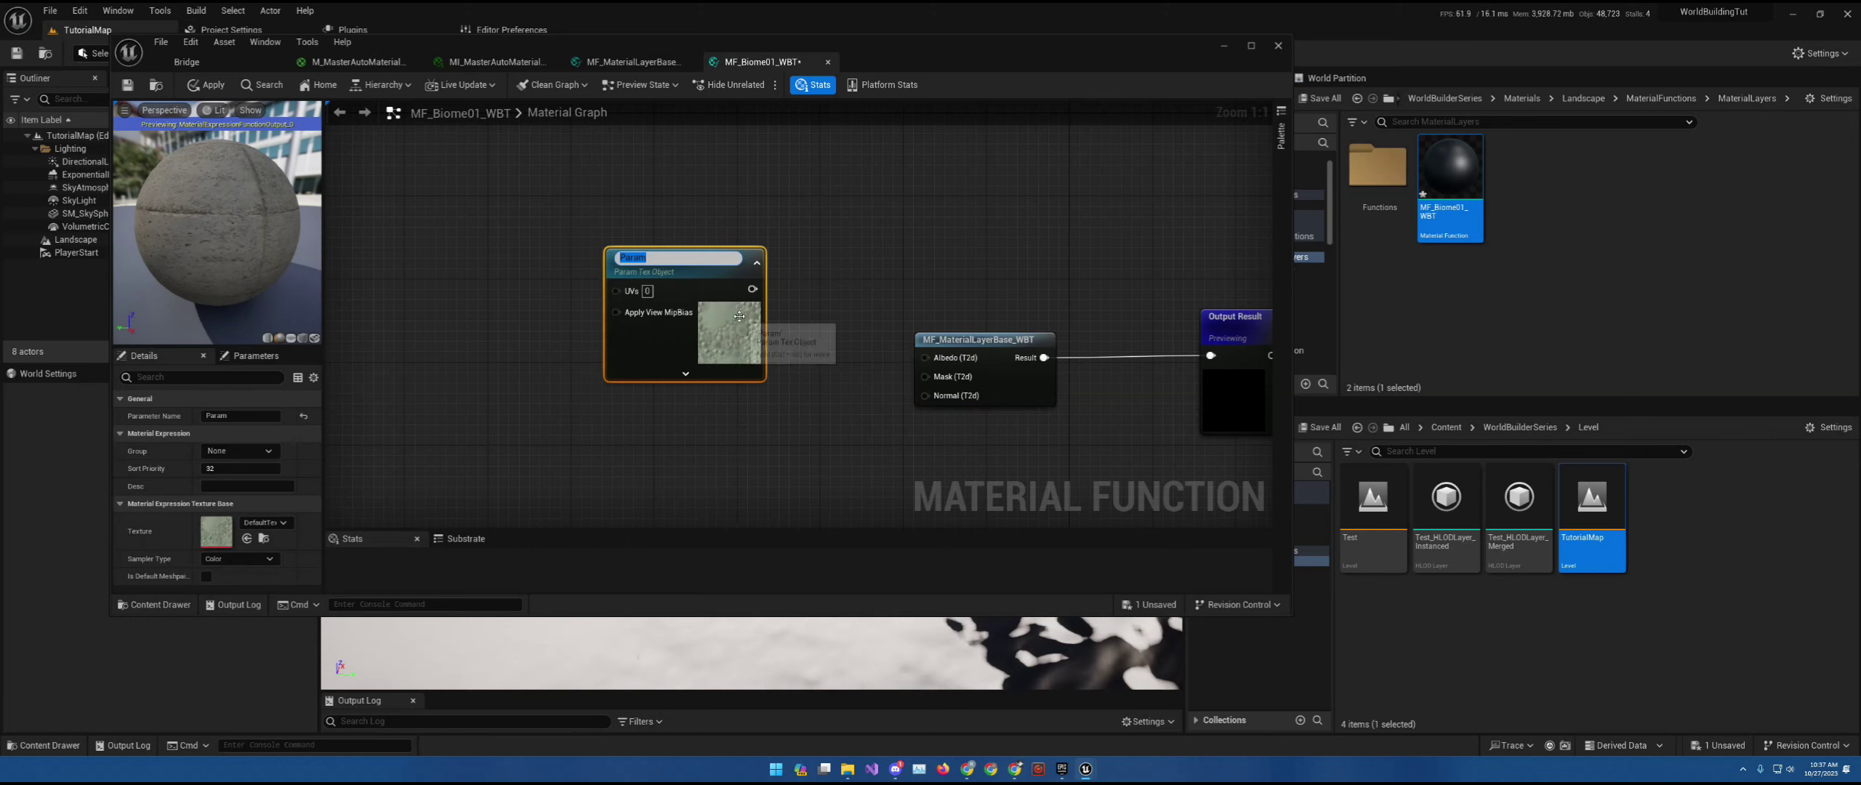
pyautogui.write('Biome 01: Albedo')
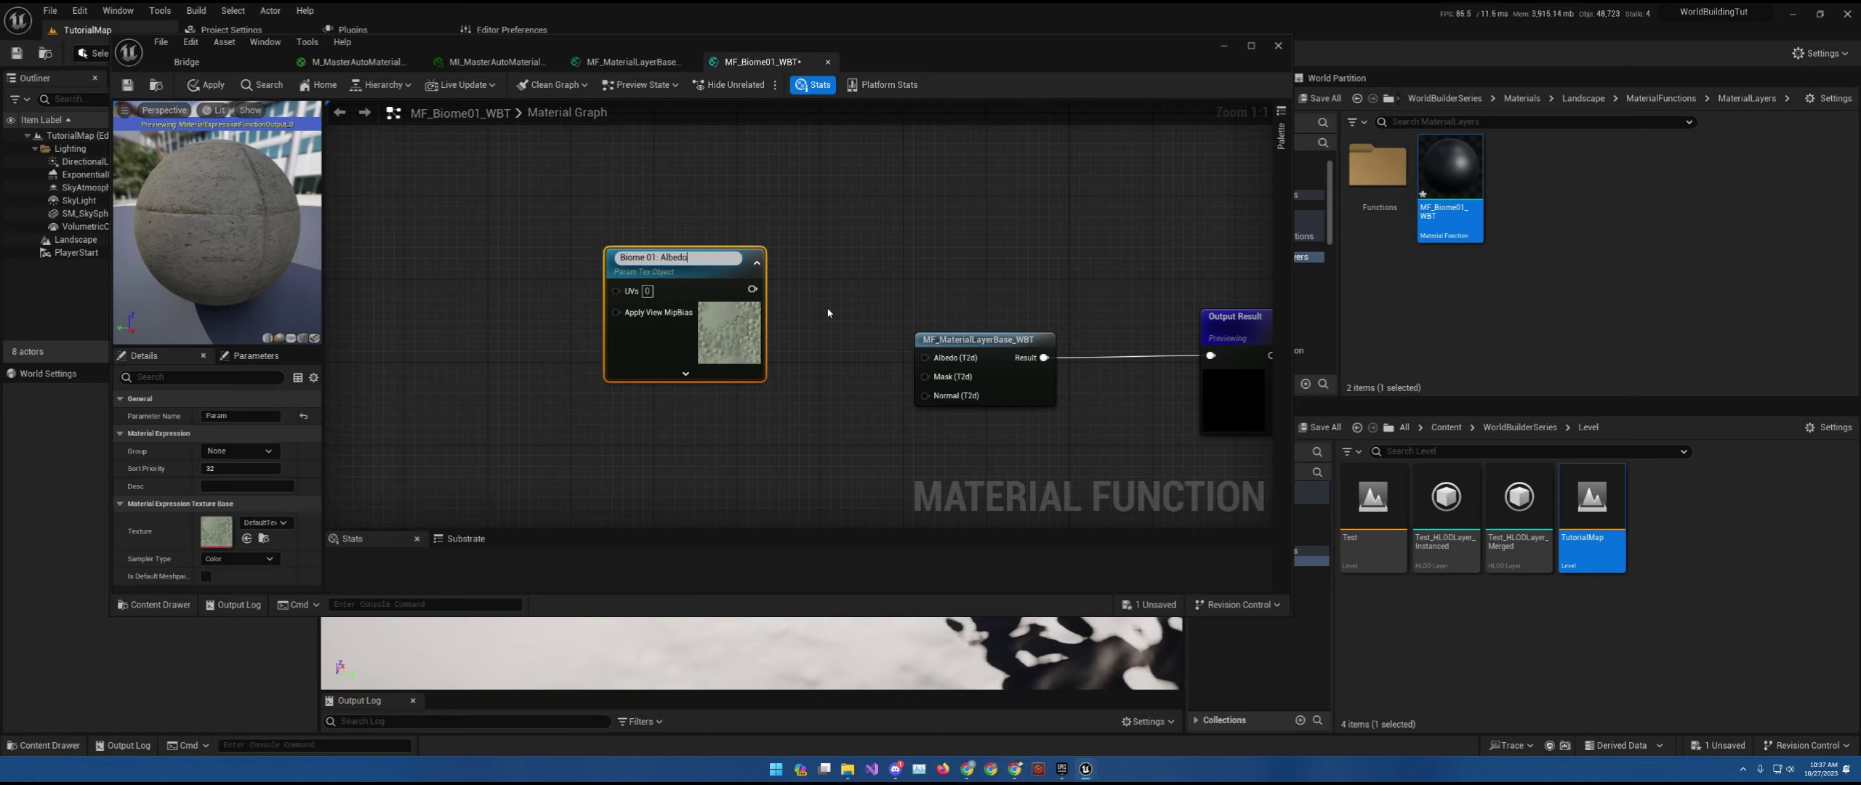
pyautogui.press('Return')
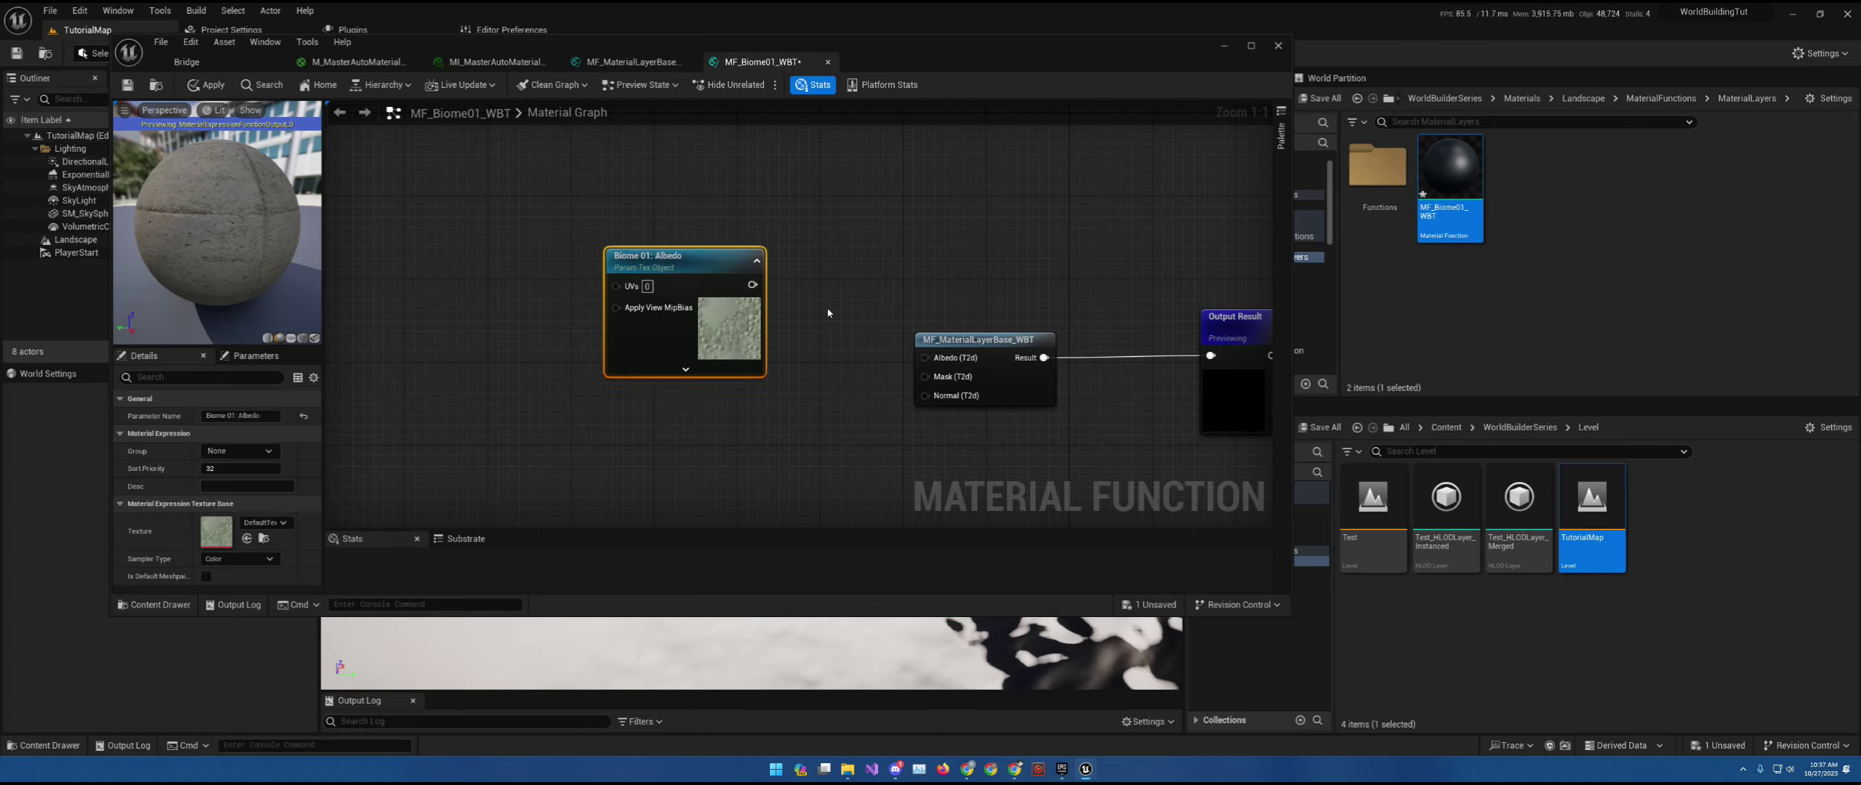
# - Connect the Biome 01: Albedo parameter to the function's Albedo input and move the parameter node higher in the graph
pyautogui.moveTo(752, 285); pyautogui.dragTo(925, 357)
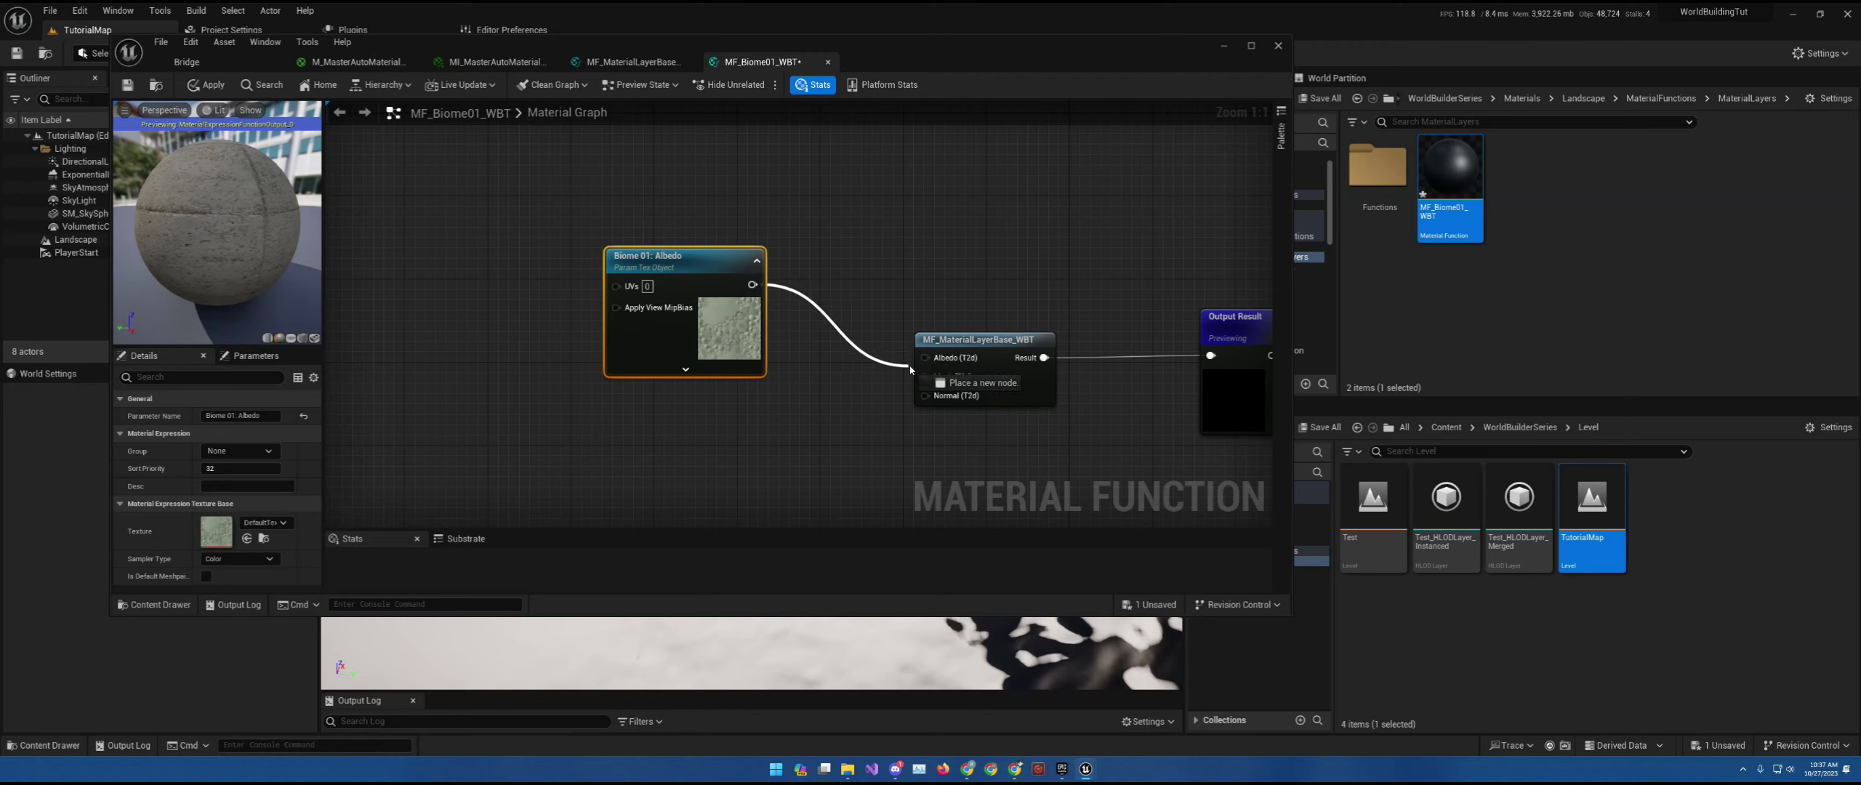
pyautogui.moveTo(717, 341); pyautogui.dragTo(724, 237)
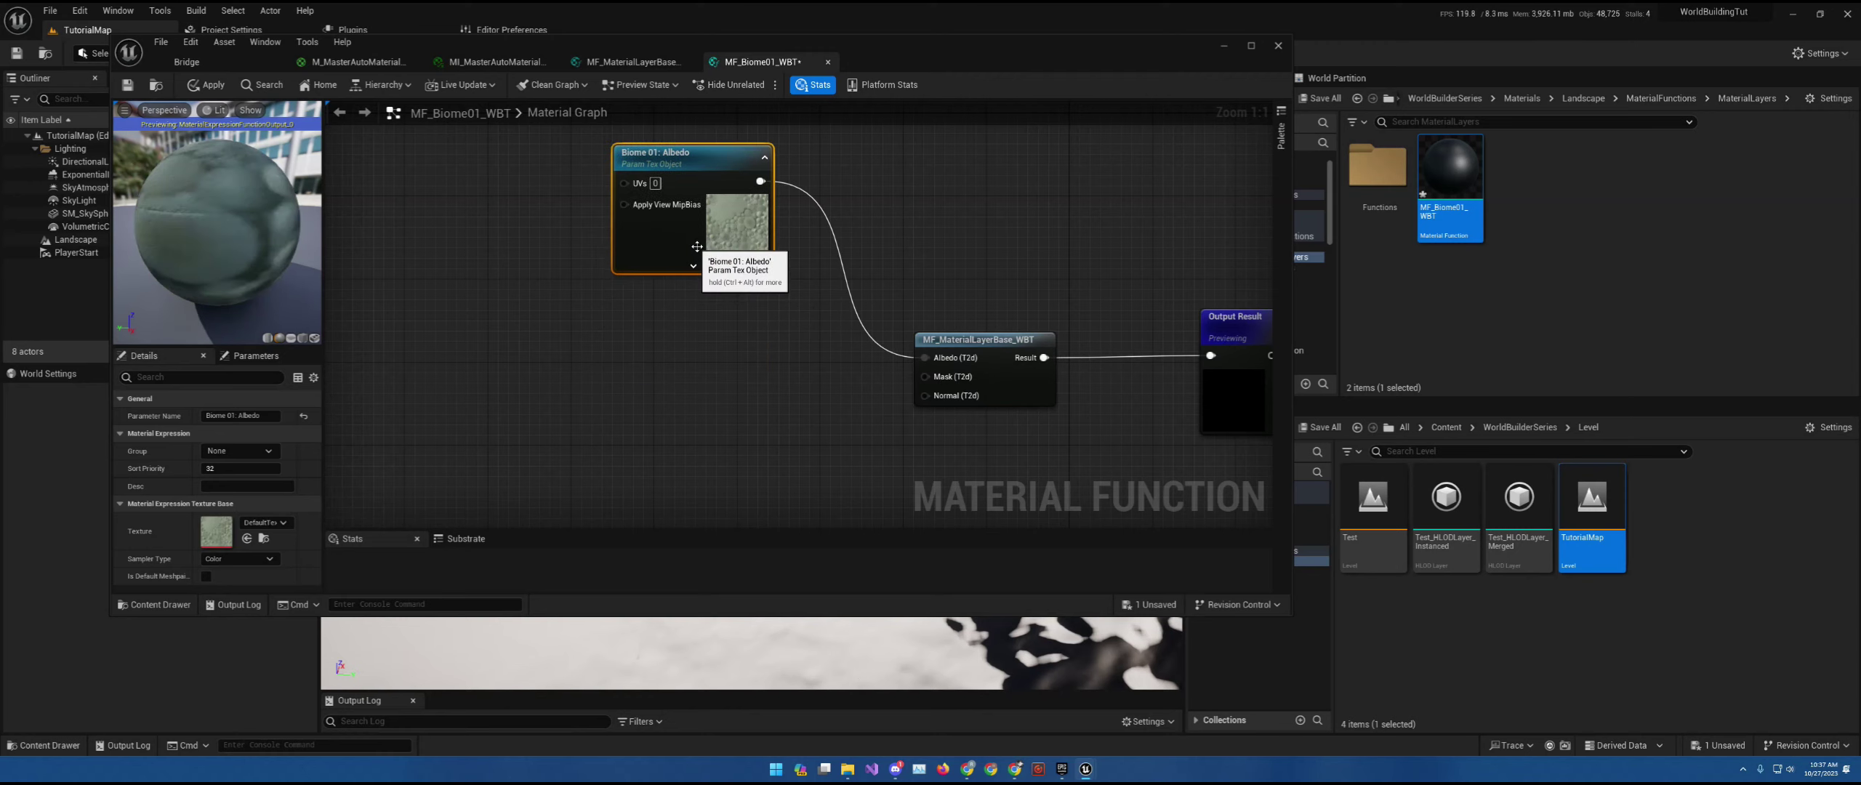
pyautogui.moveTo(750, 328); pyautogui.dragTo(839, 340, button='right')
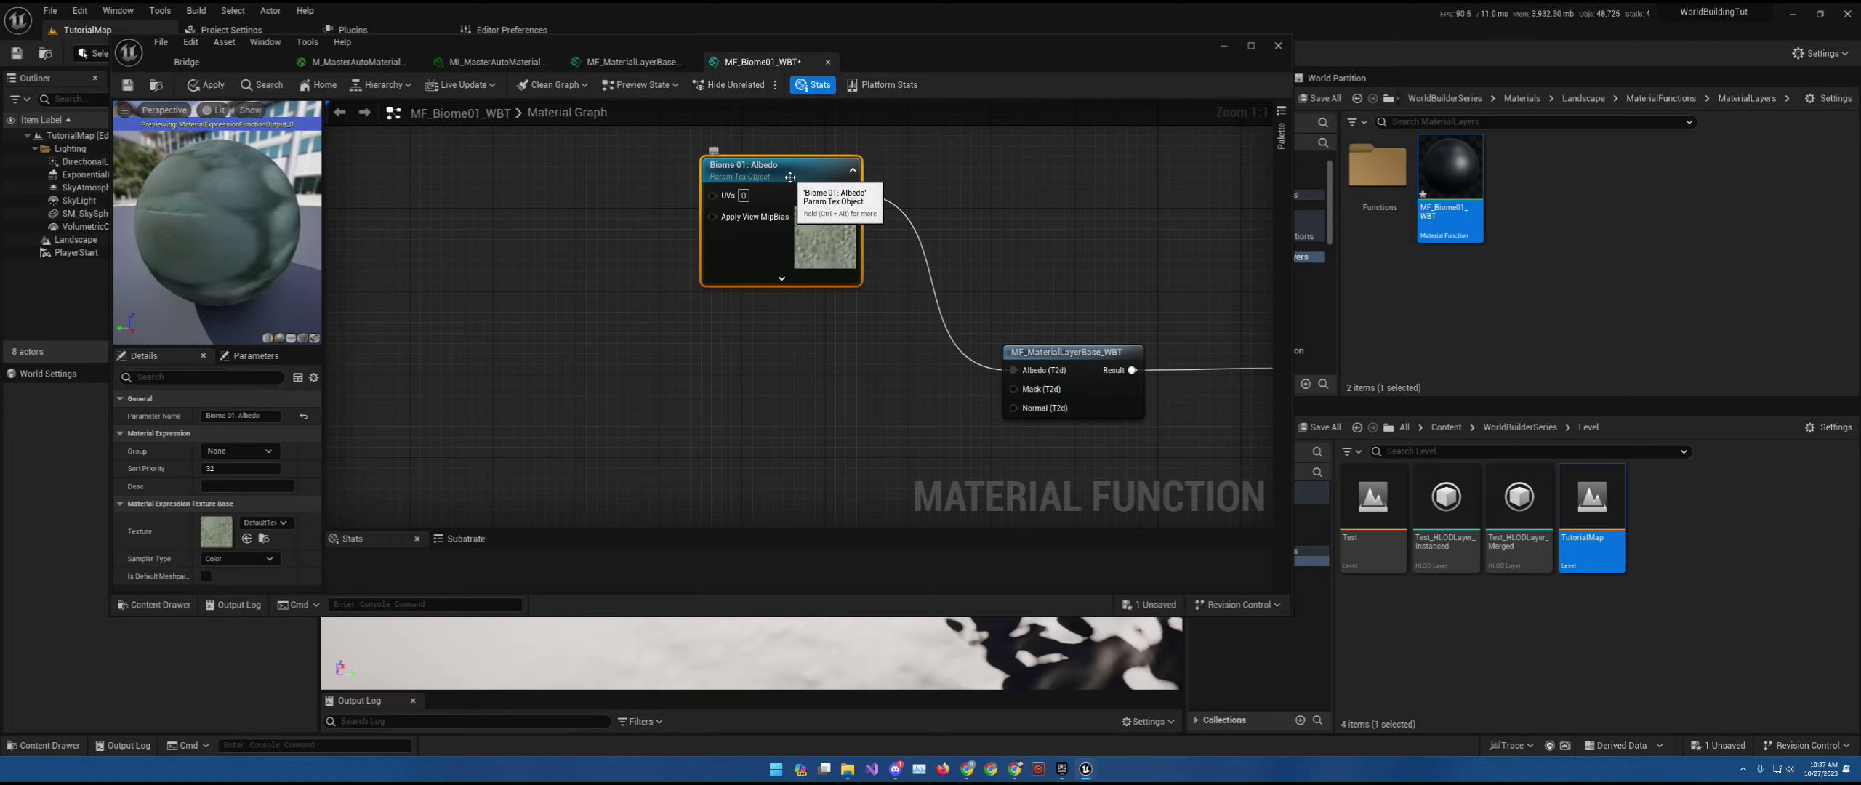
# - Duplicate the Biome 01: Albedo parameter and name the copy "Biome 01: Mask"
pyautogui.hotkey('ctrl', 'd')
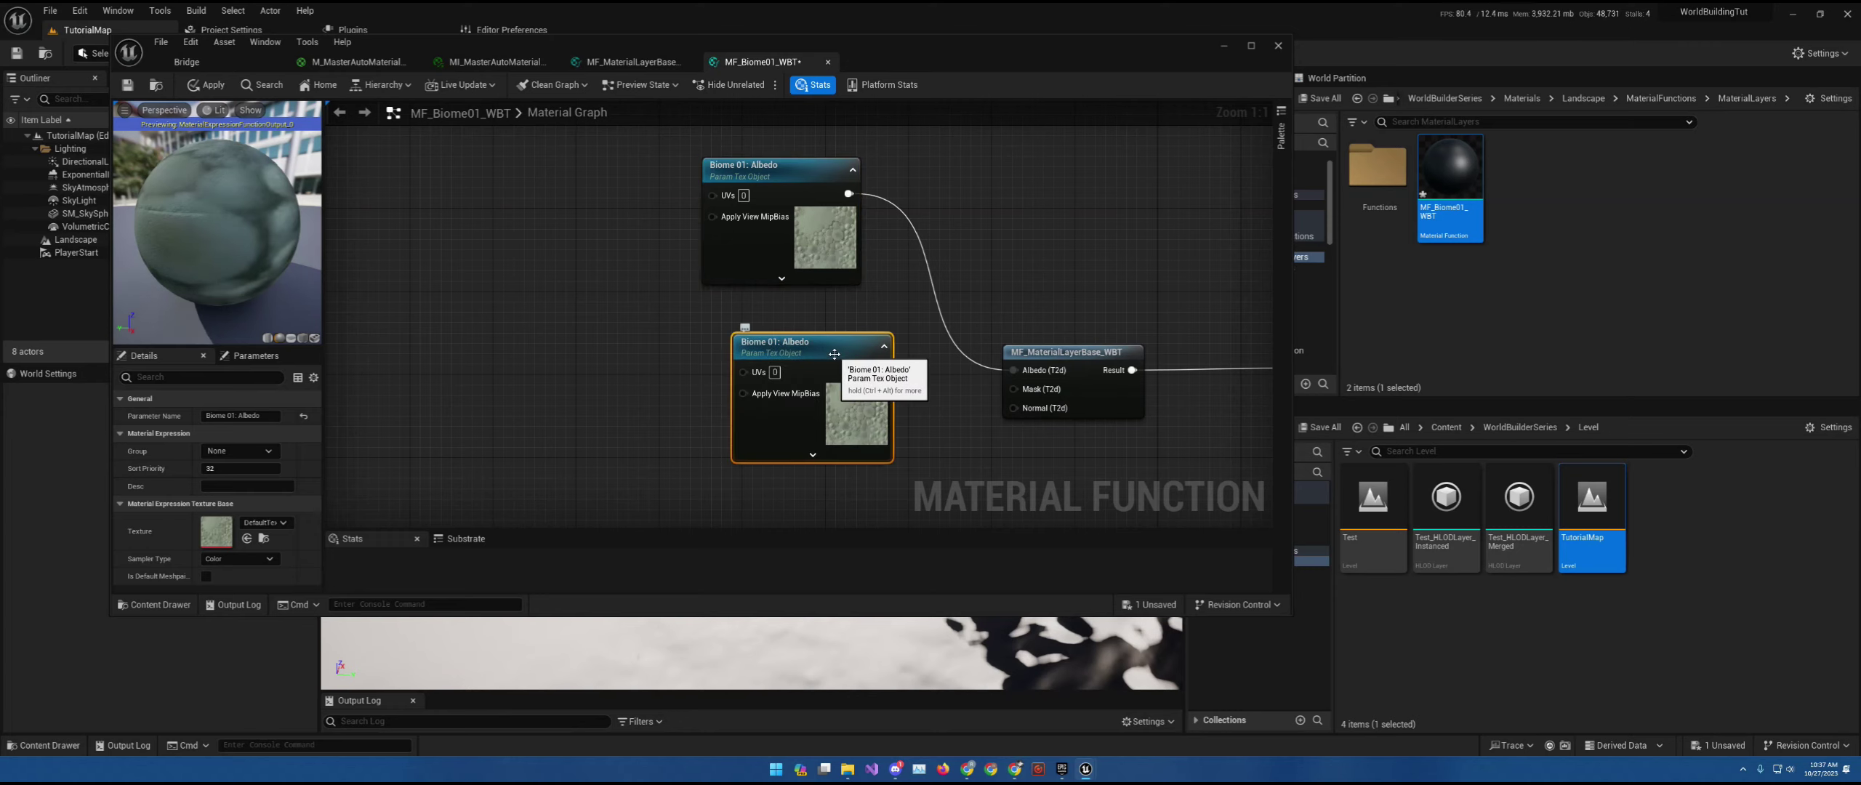
pyautogui.doubleClick(248, 415)
pyautogui.write('Mask')
pyautogui.press('Return')
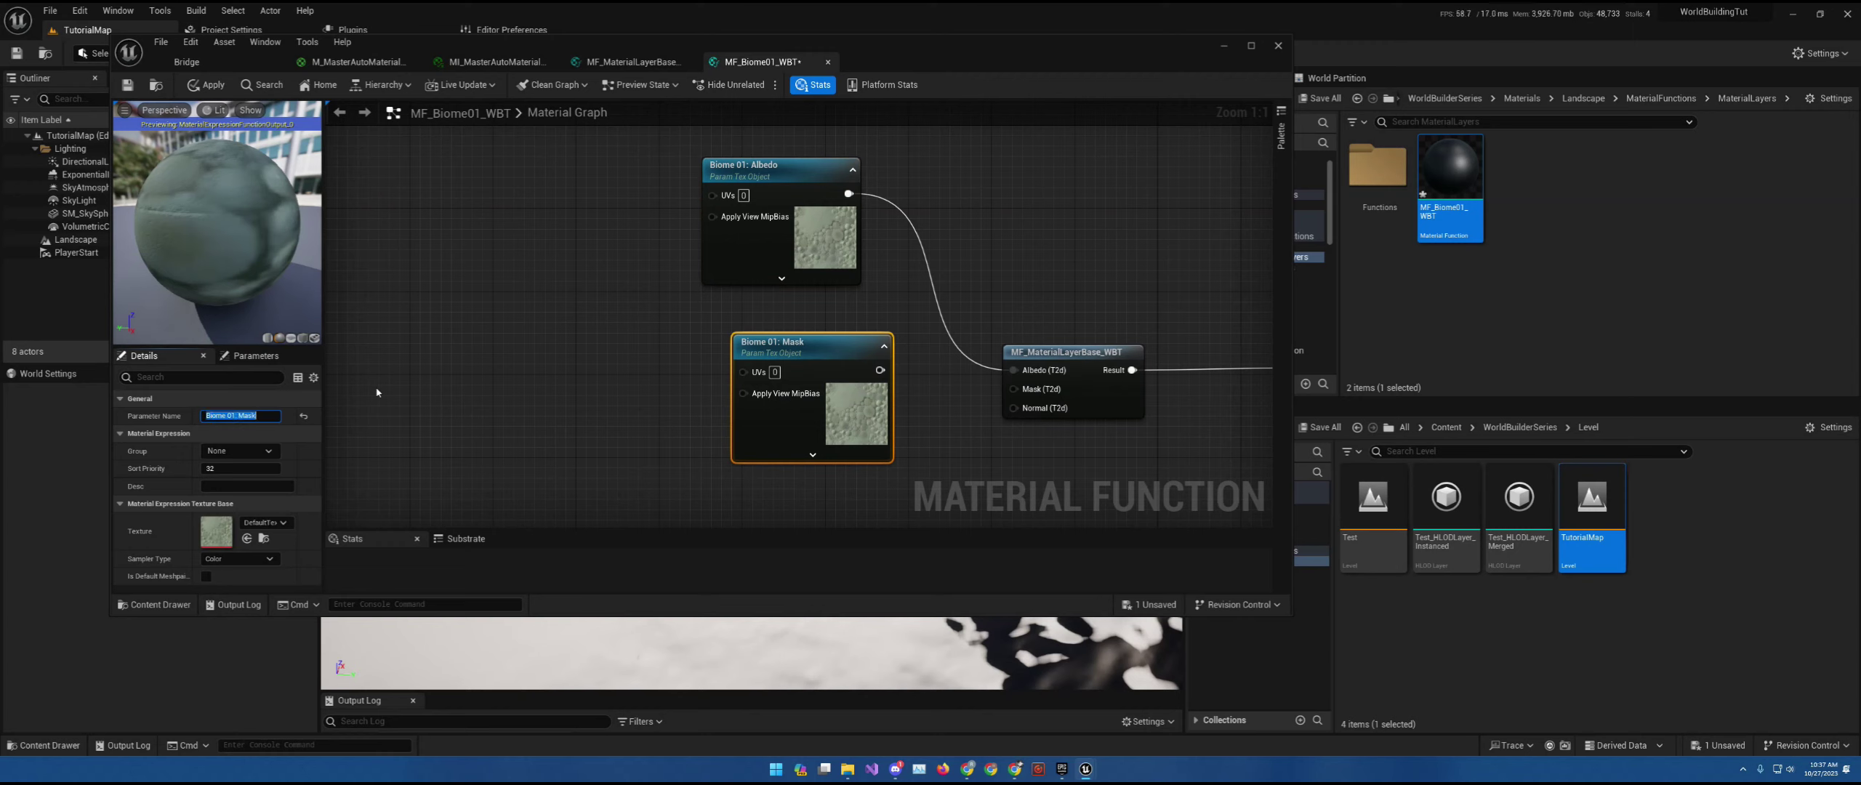
# - Assign the DefaultOpacity texture to Biome 01: Mask, connect it to the function's Mask input and align it under the Albedo parameter
pyautogui.click(263, 522)
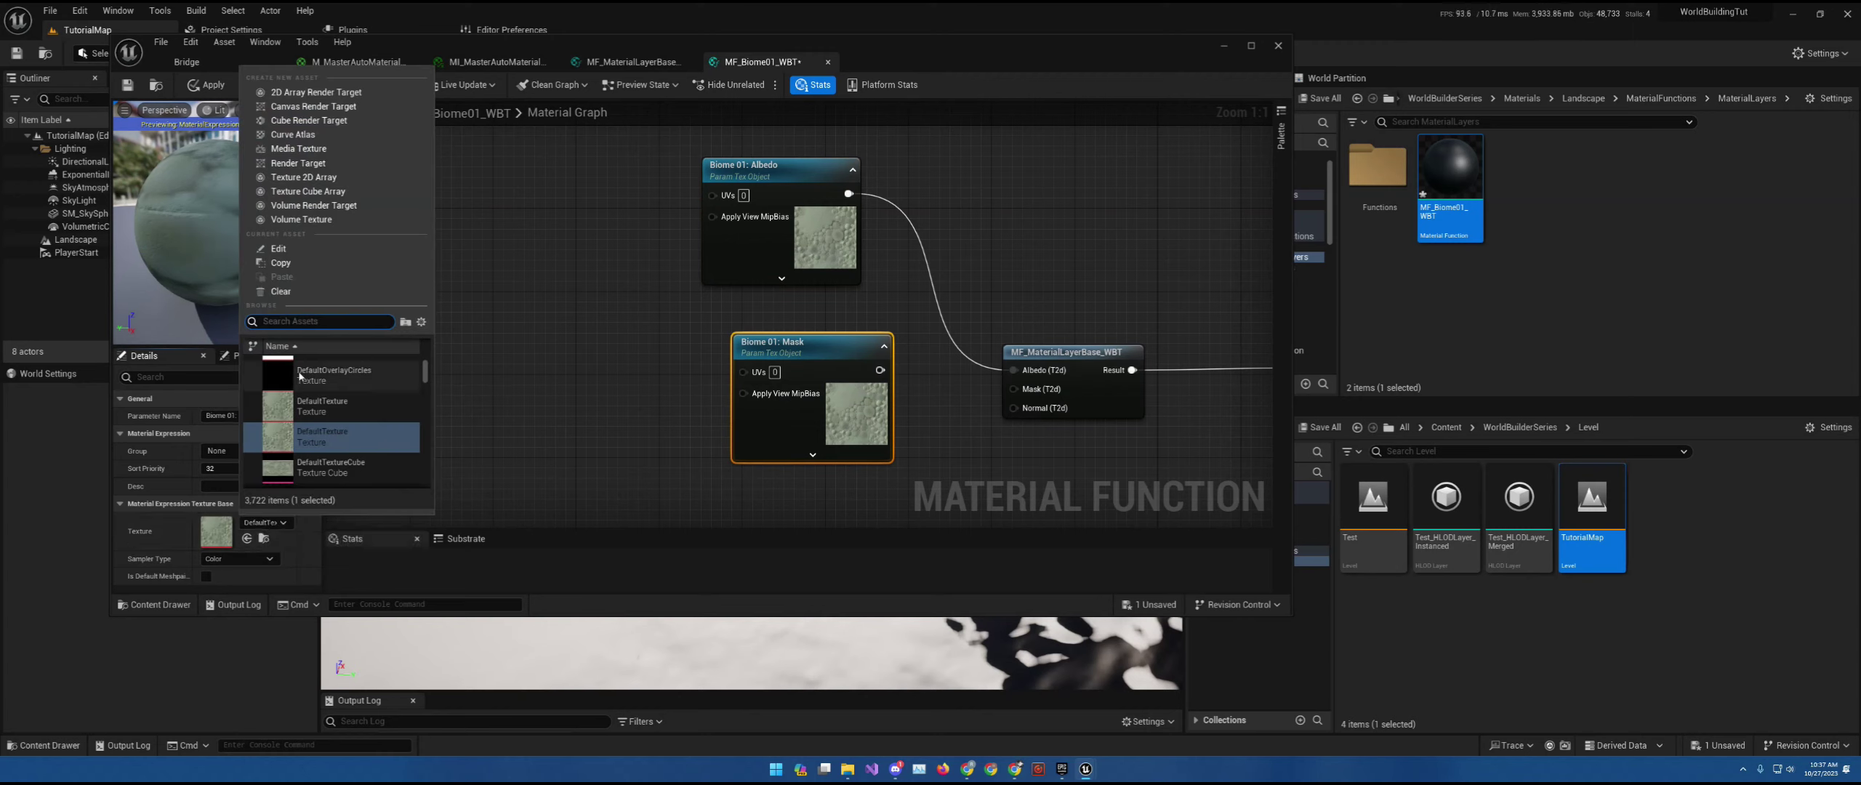
pyautogui.scroll(1, 327, 378)
pyautogui.click(327, 371)
pyautogui.moveTo(879, 370); pyautogui.dragTo(1019, 393)
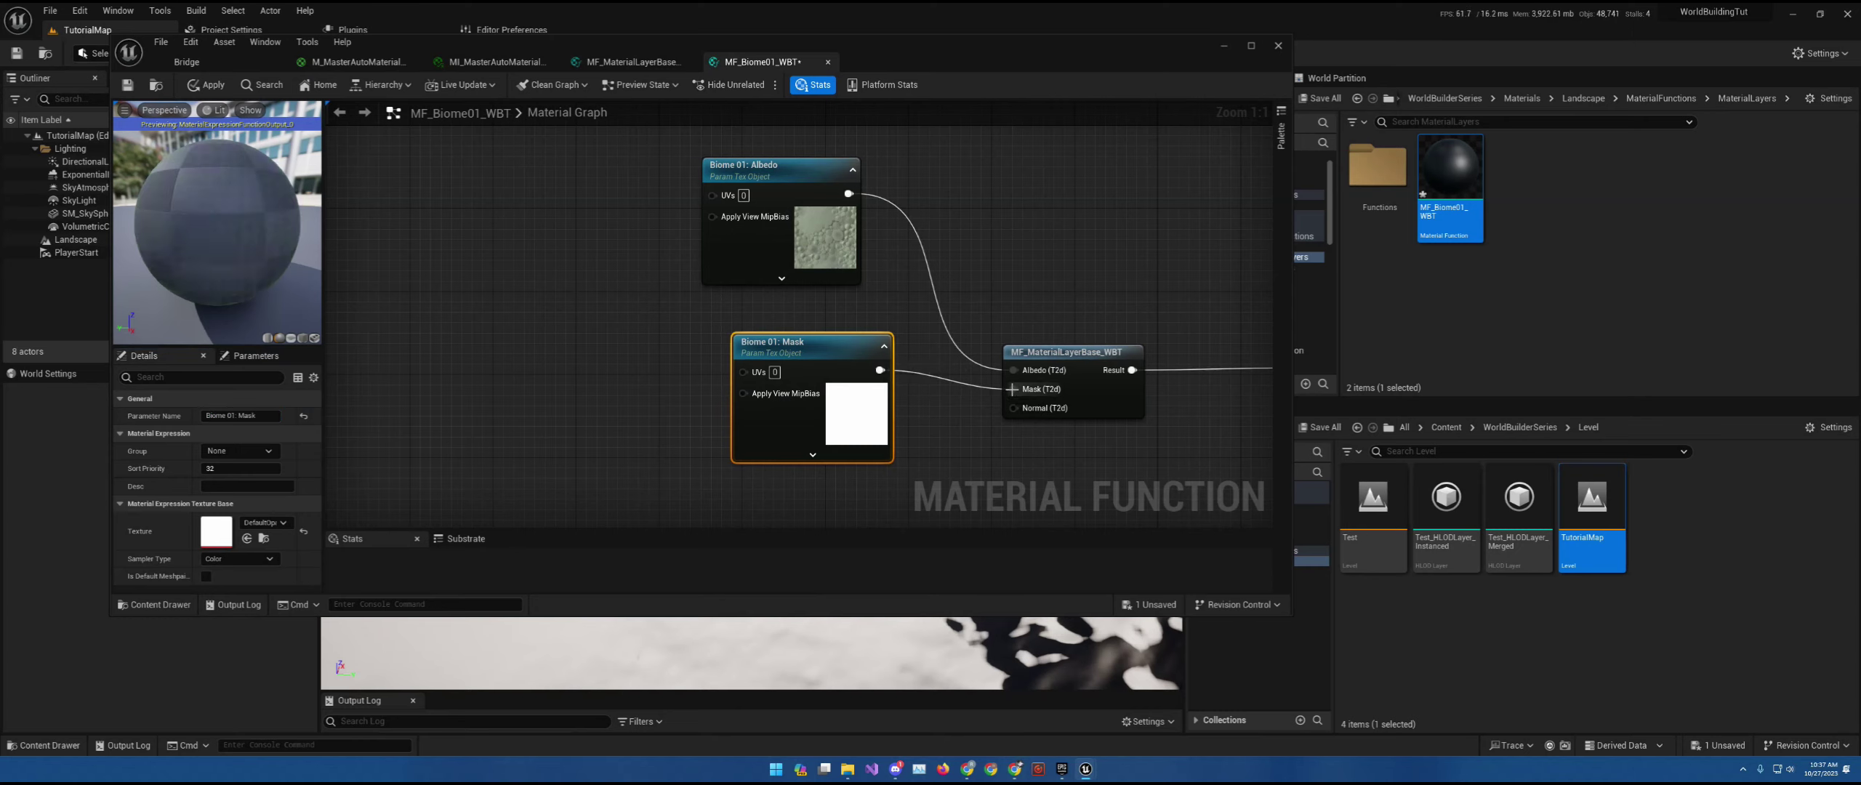
pyautogui.moveTo(831, 348); pyautogui.dragTo(800, 337)
# - Assign the DefaultDiffuse texture to the Biome 01: Albedo parameter
pyautogui.moveTo(925, 452); pyautogui.dragTo(858, 408, button='right')
pyautogui.click(734, 201)
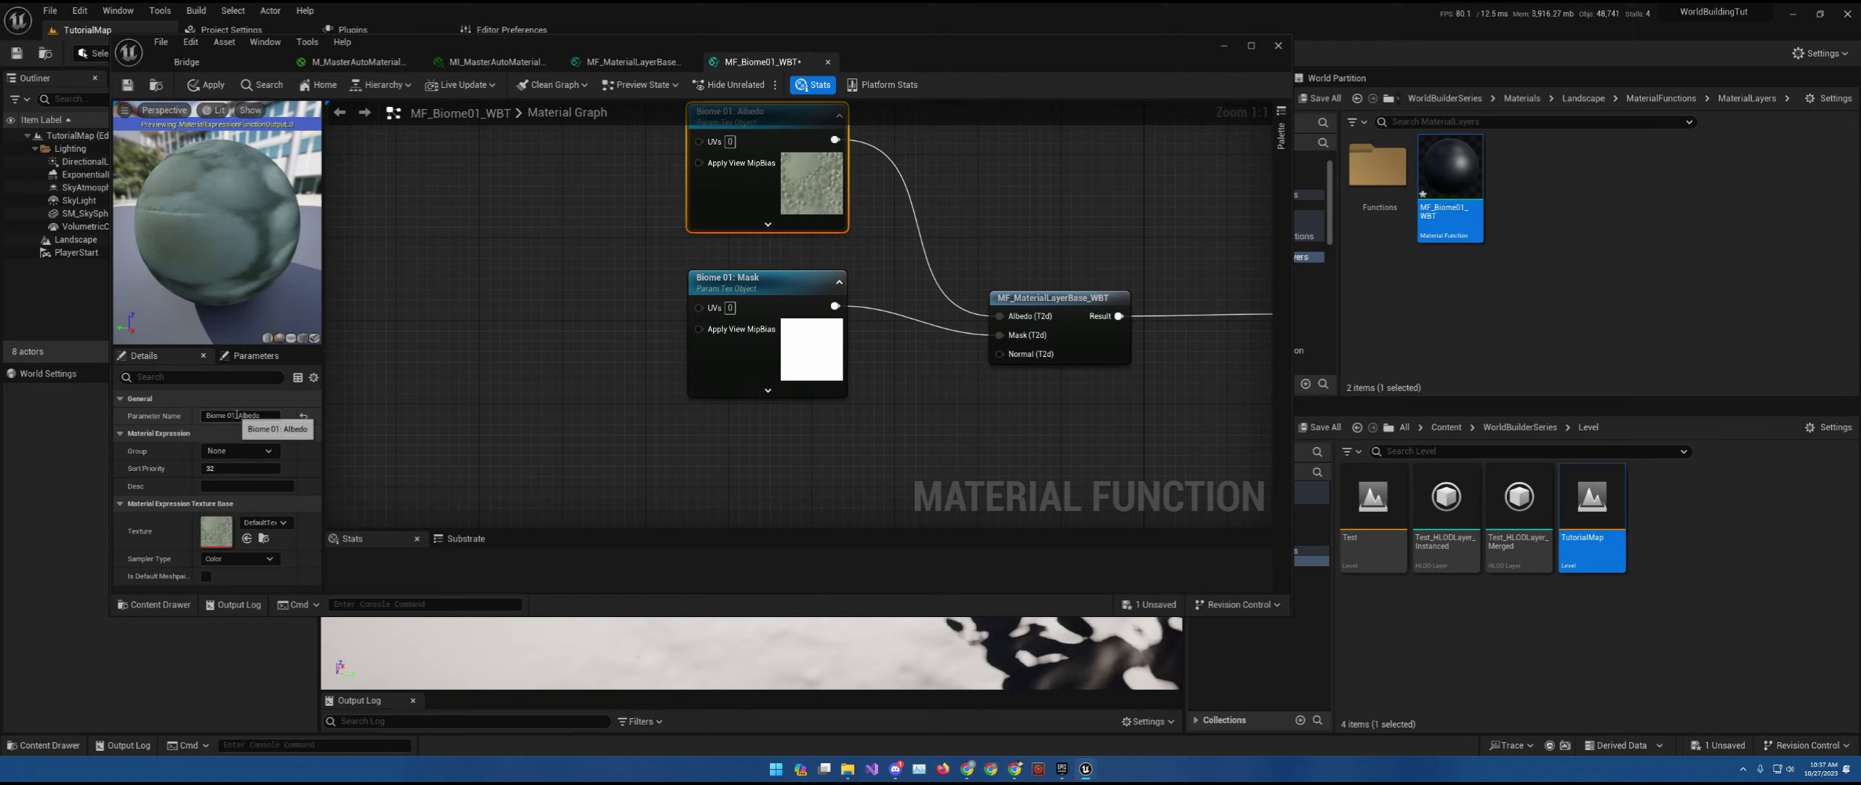
pyautogui.click(264, 523)
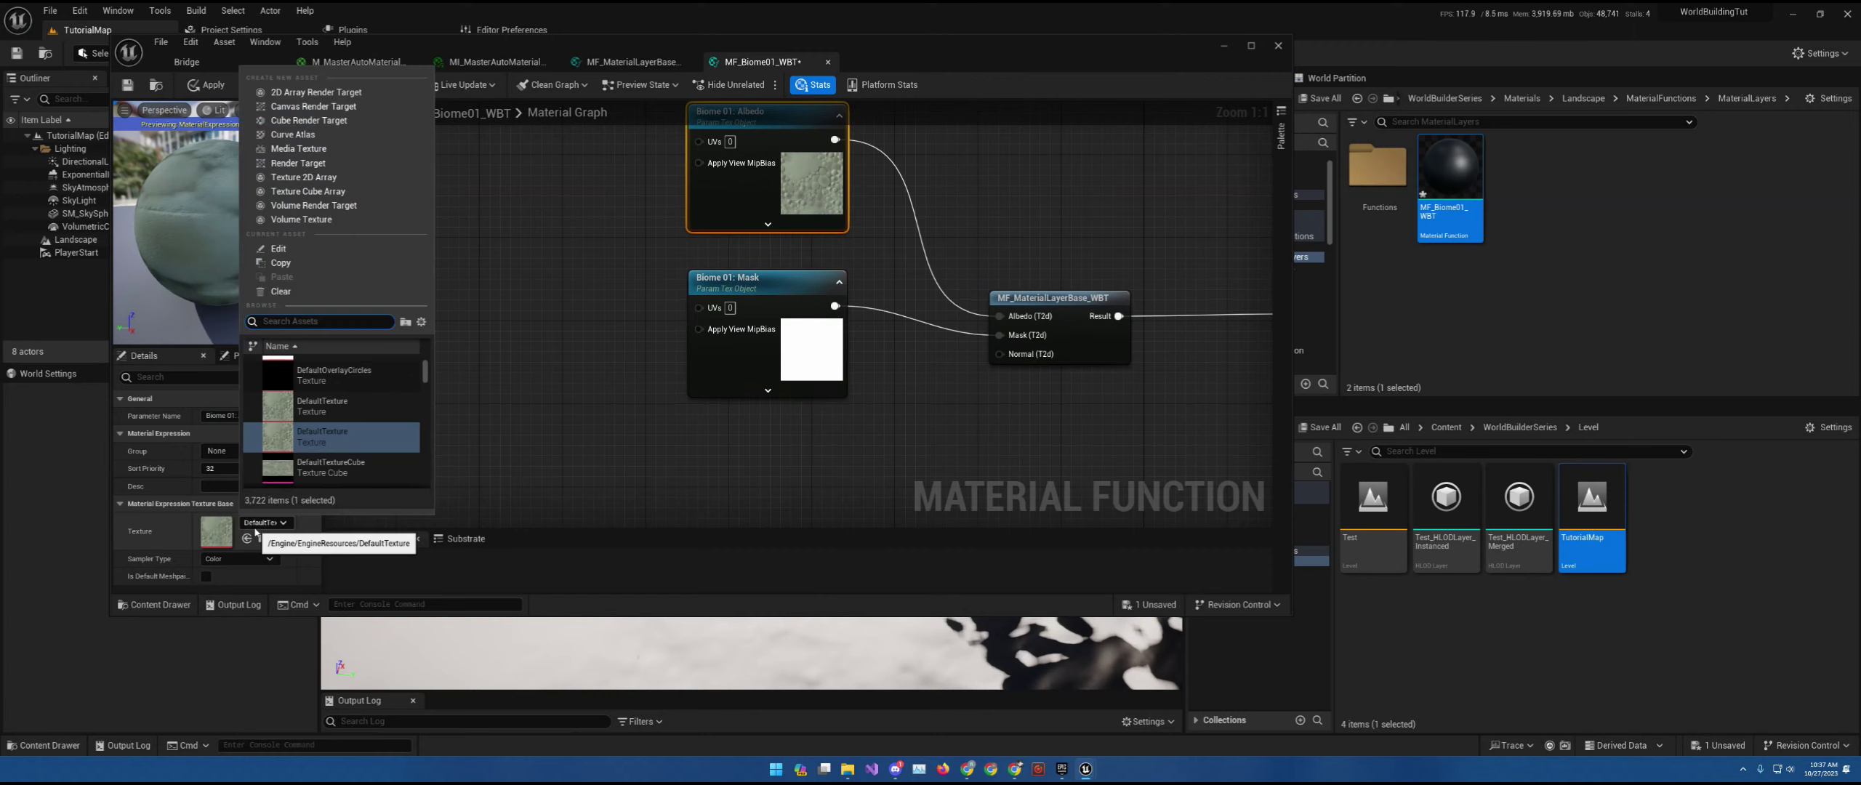
pyautogui.write('defaultdif')
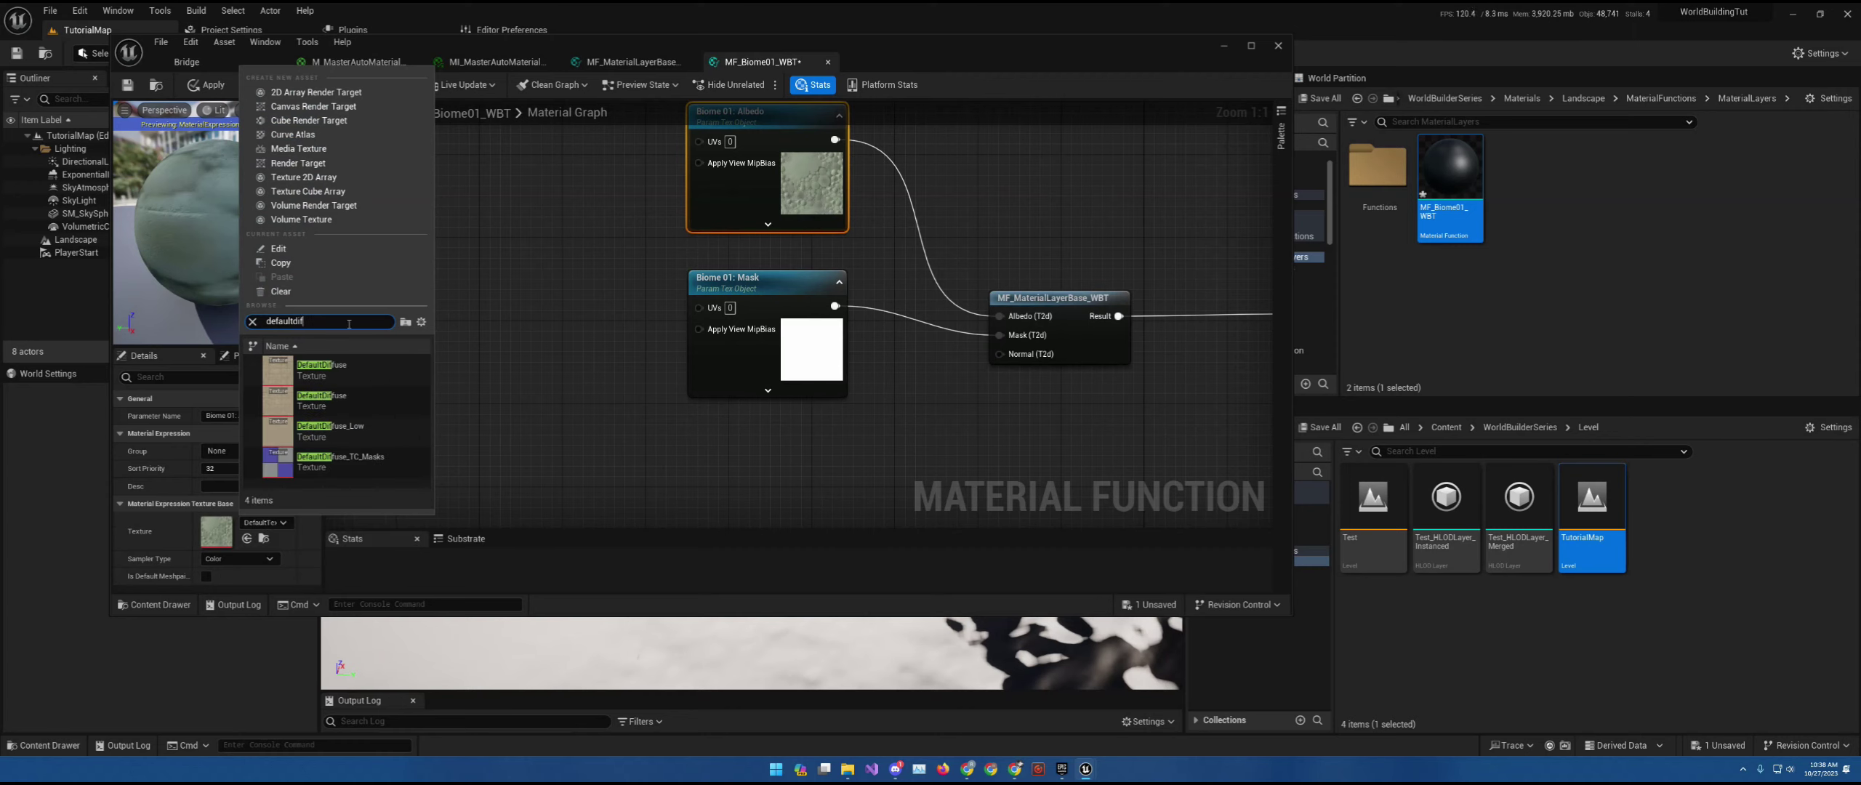
pyautogui.click(320, 370)
# - Duplicate the Biome 01: Mask parameter below the original and connect the copy to the function's Normal input
pyautogui.moveTo(887, 423); pyautogui.dragTo(843, 367, button='right')
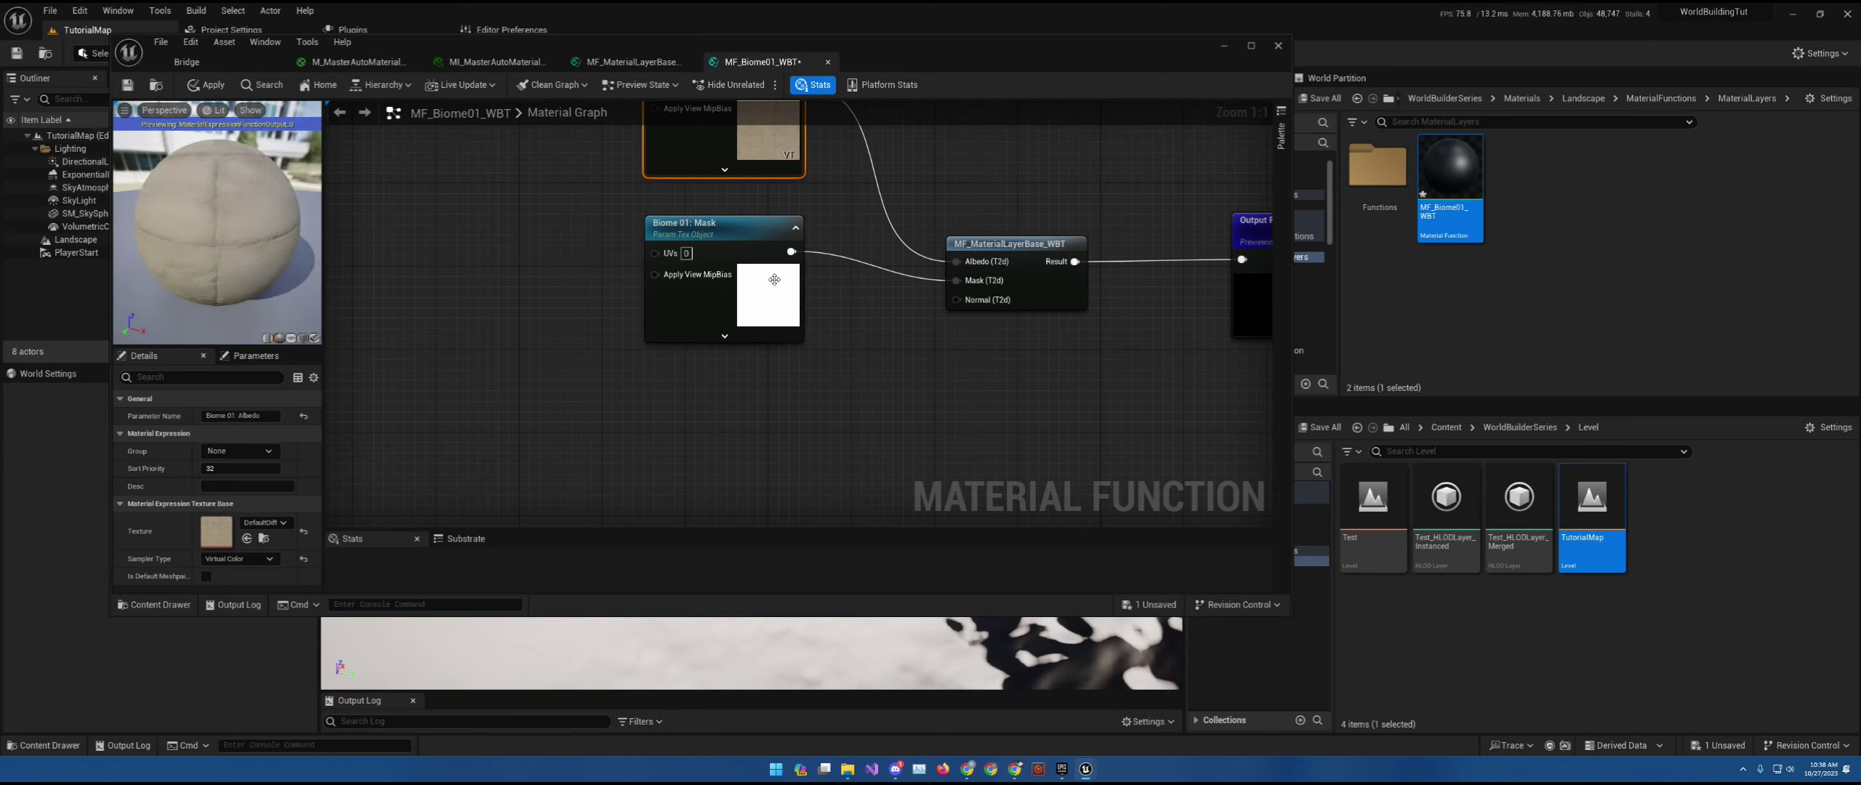
pyautogui.moveTo(808, 397); pyautogui.dragTo(807, 398)
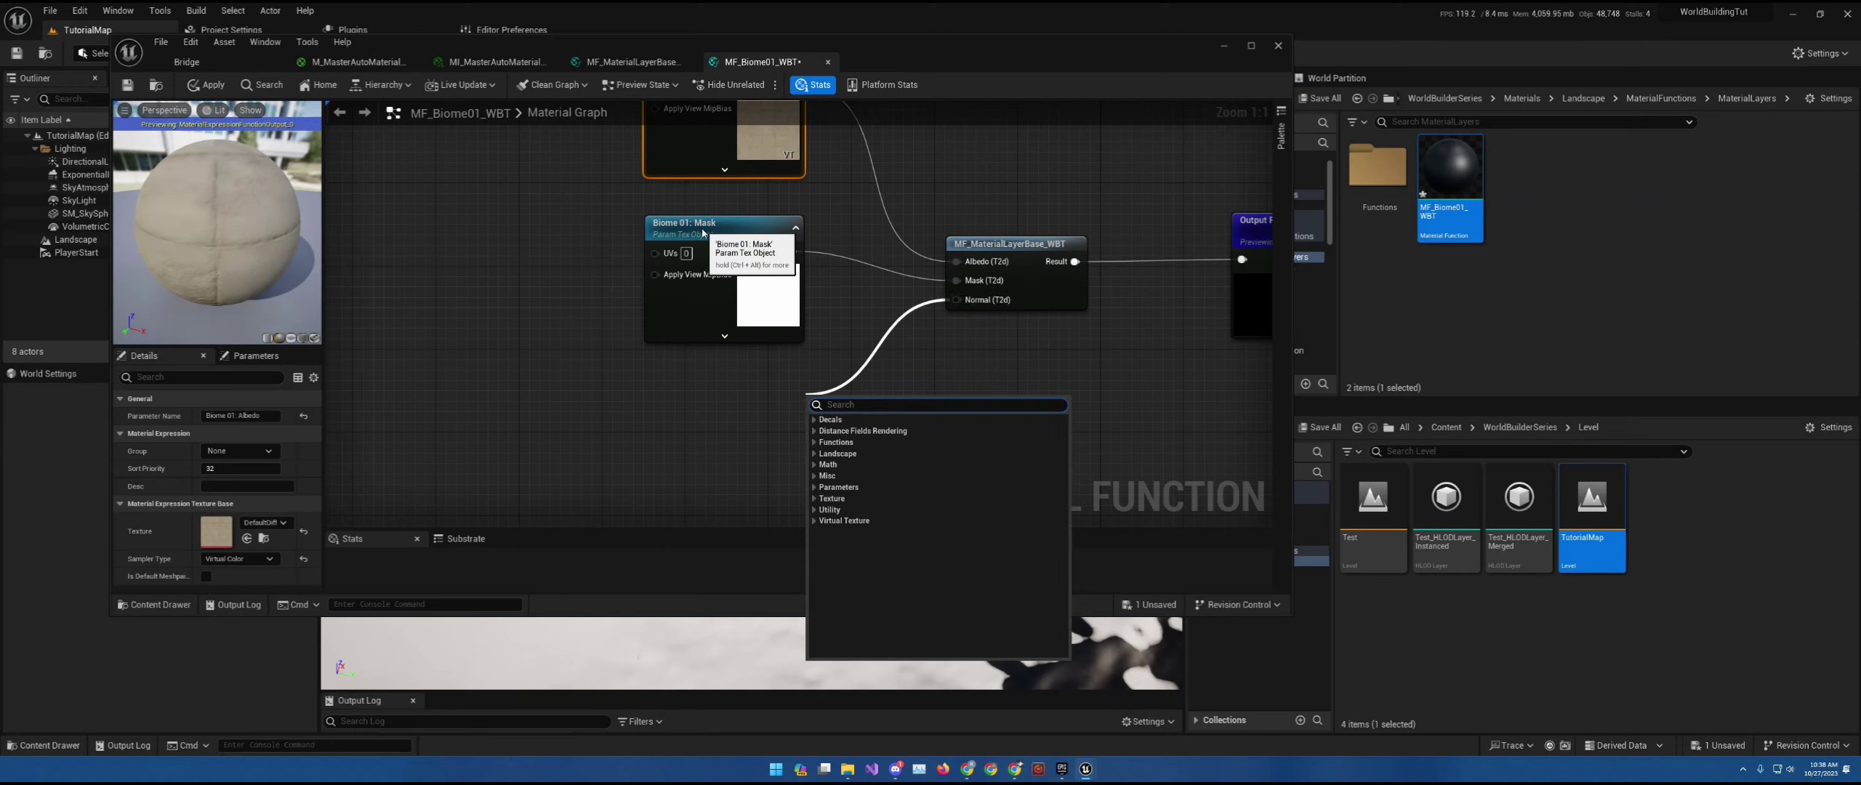
pyautogui.click(723, 311)
pyautogui.hotkey('ctrl', 'd')
pyautogui.moveTo(802, 397); pyautogui.dragTo(957, 300)
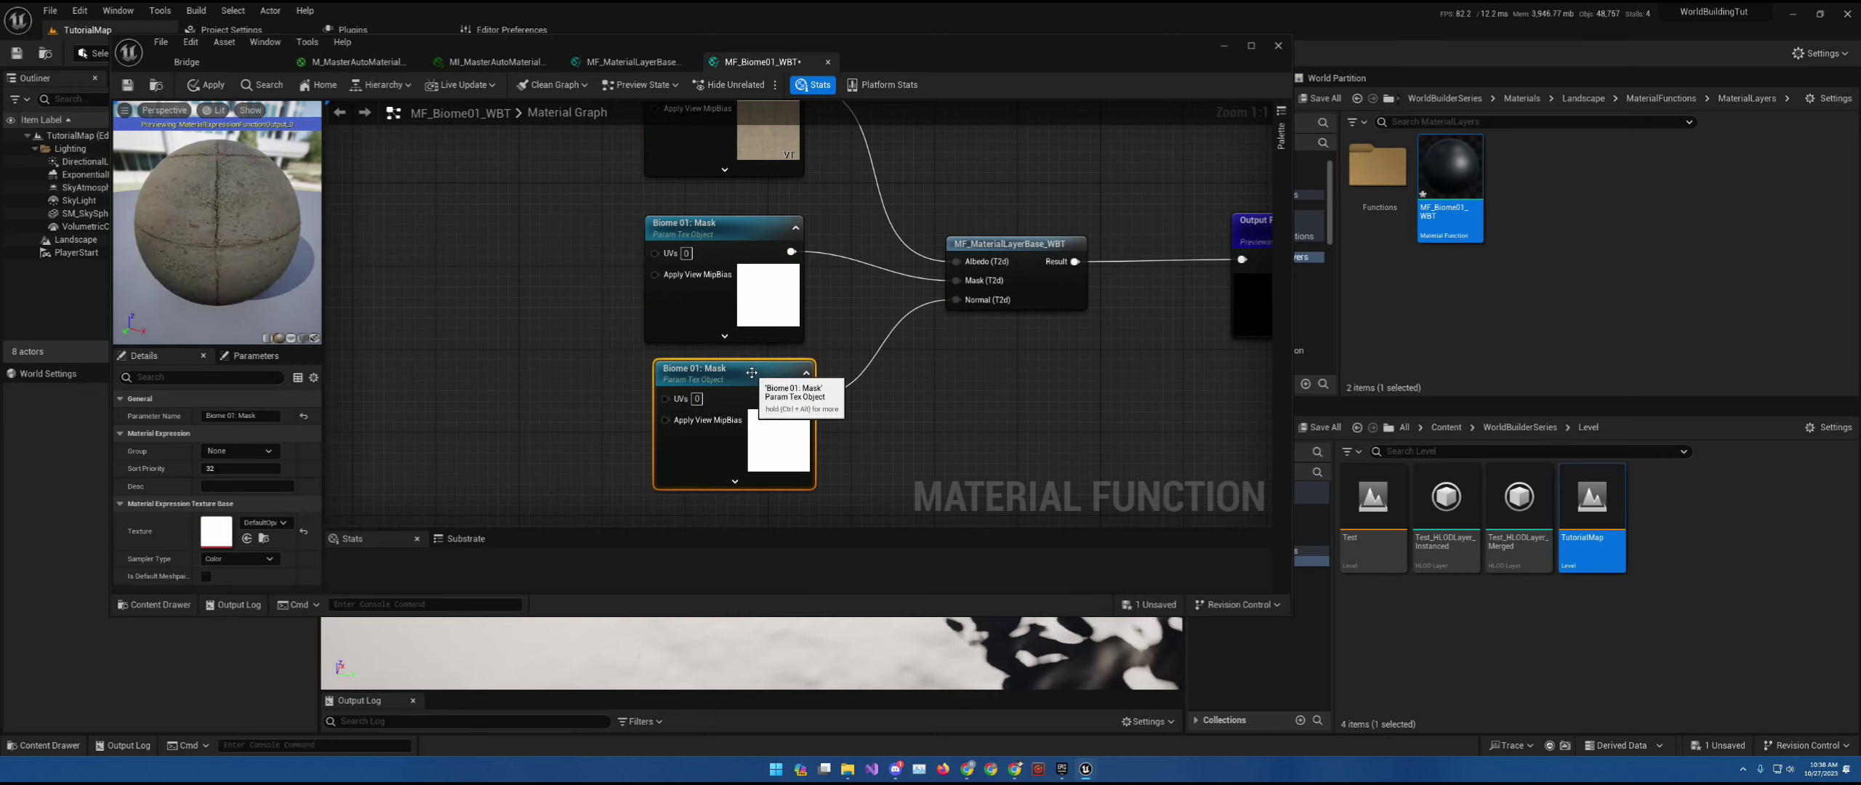
# - Rename the duplicated parameter to "Biome 01: Normal"
pyautogui.press('F2')
pyautogui.doubleClick(251, 414)
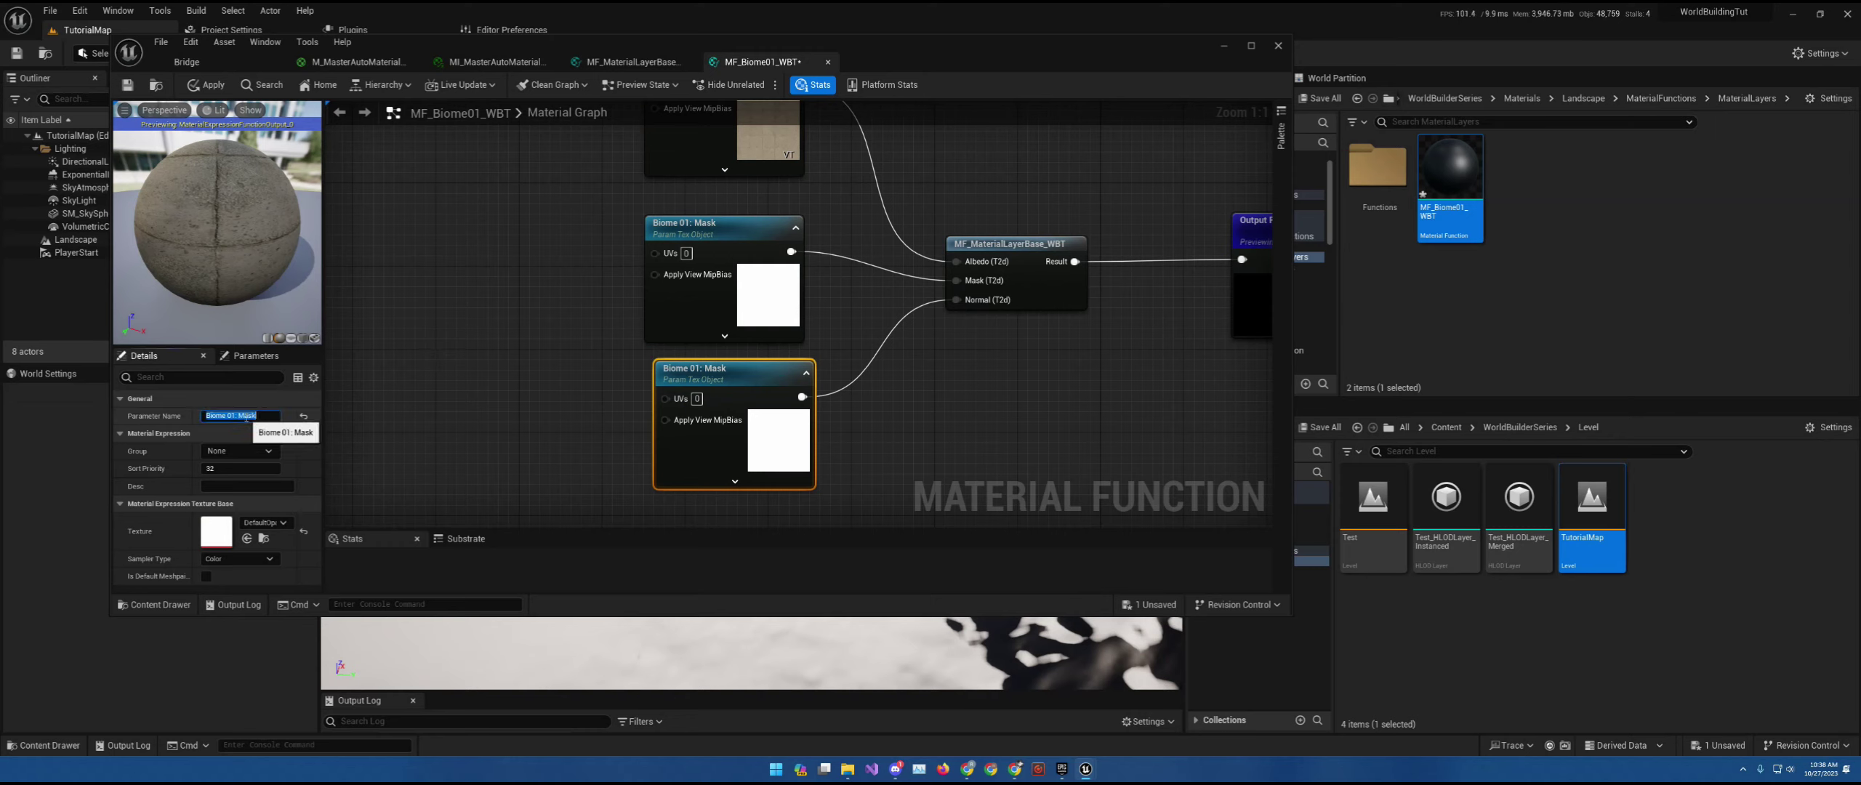
pyautogui.write('Normal')
pyautogui.press('Return')
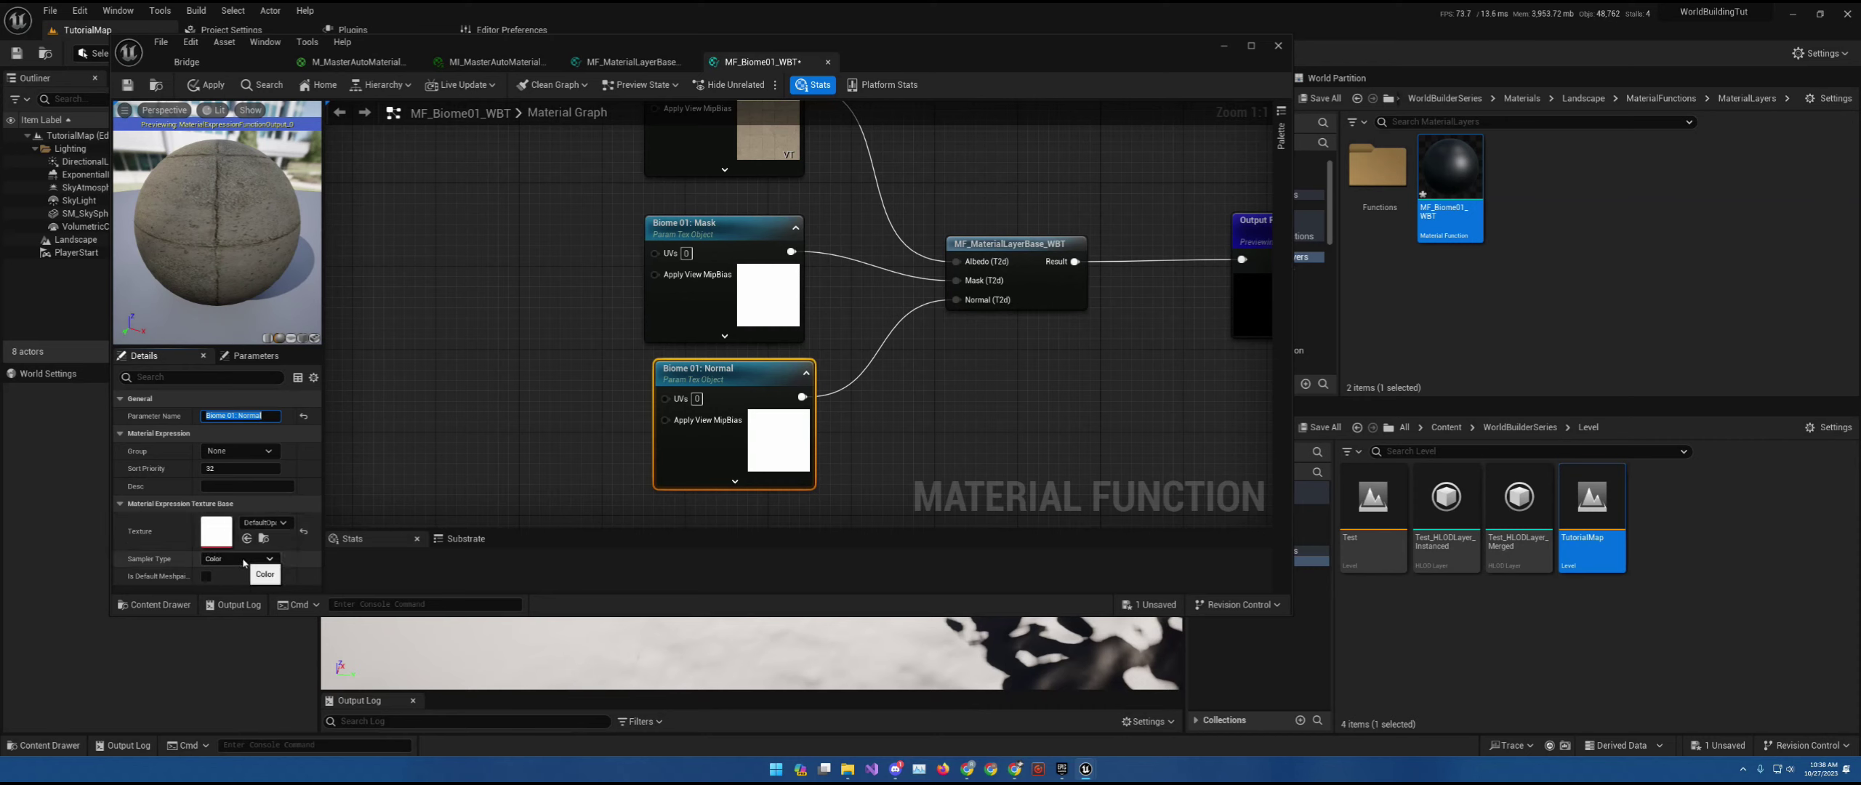
# - Assign the DefaultNormal texture to the Biome 01: Normal parameter and save the MF_Biome01_WBT function
pyautogui.click(263, 524)
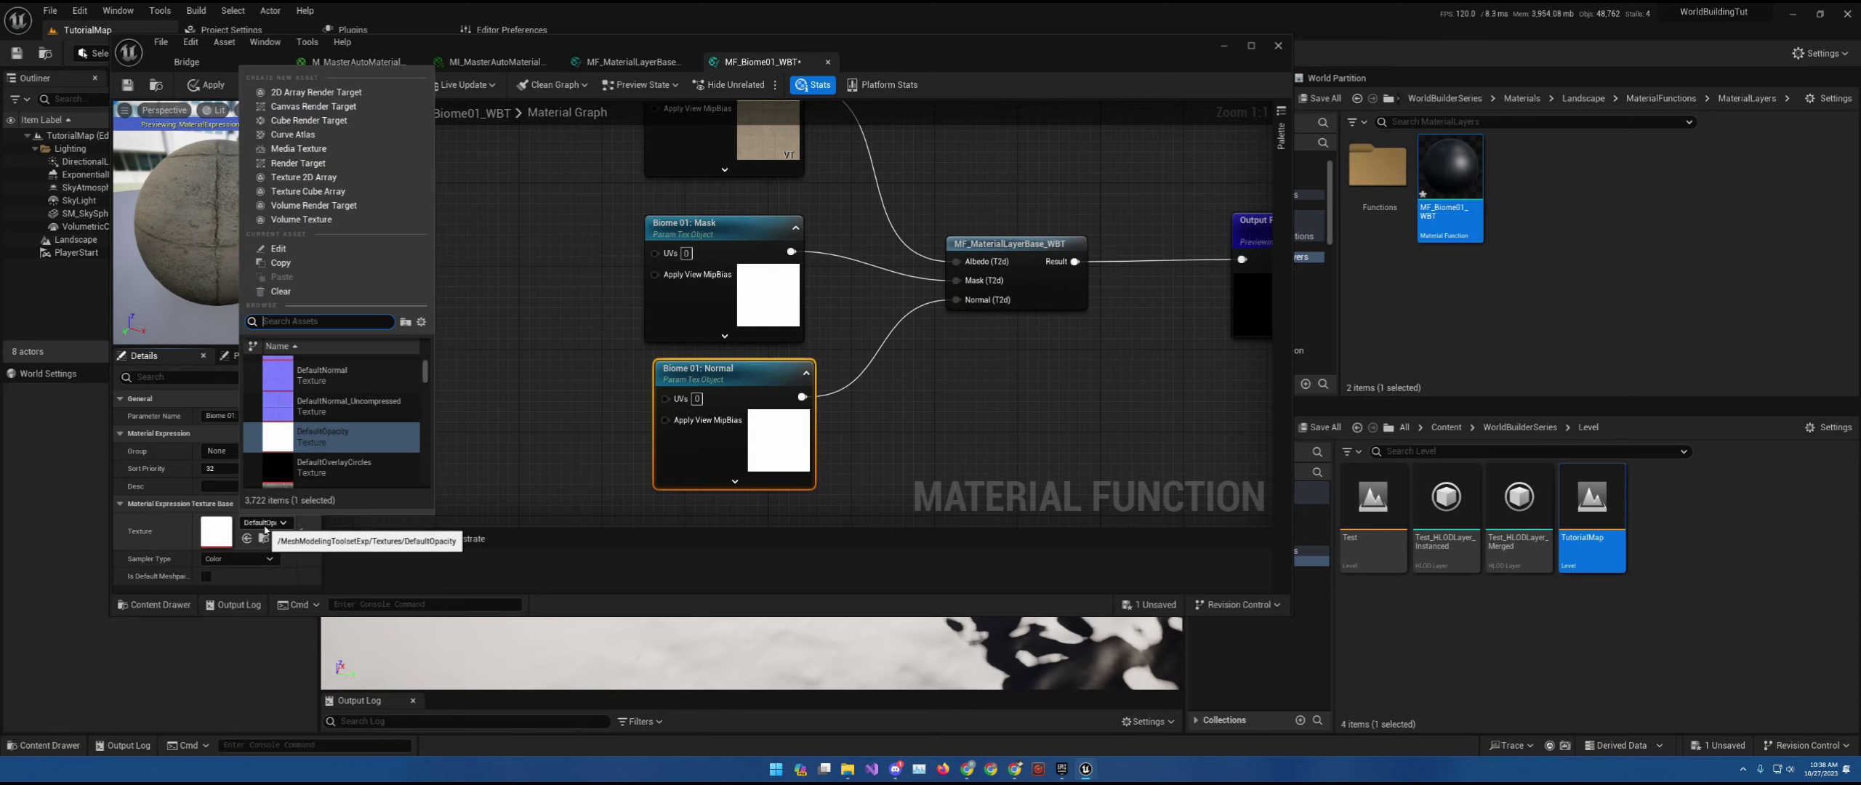
pyautogui.write('def')
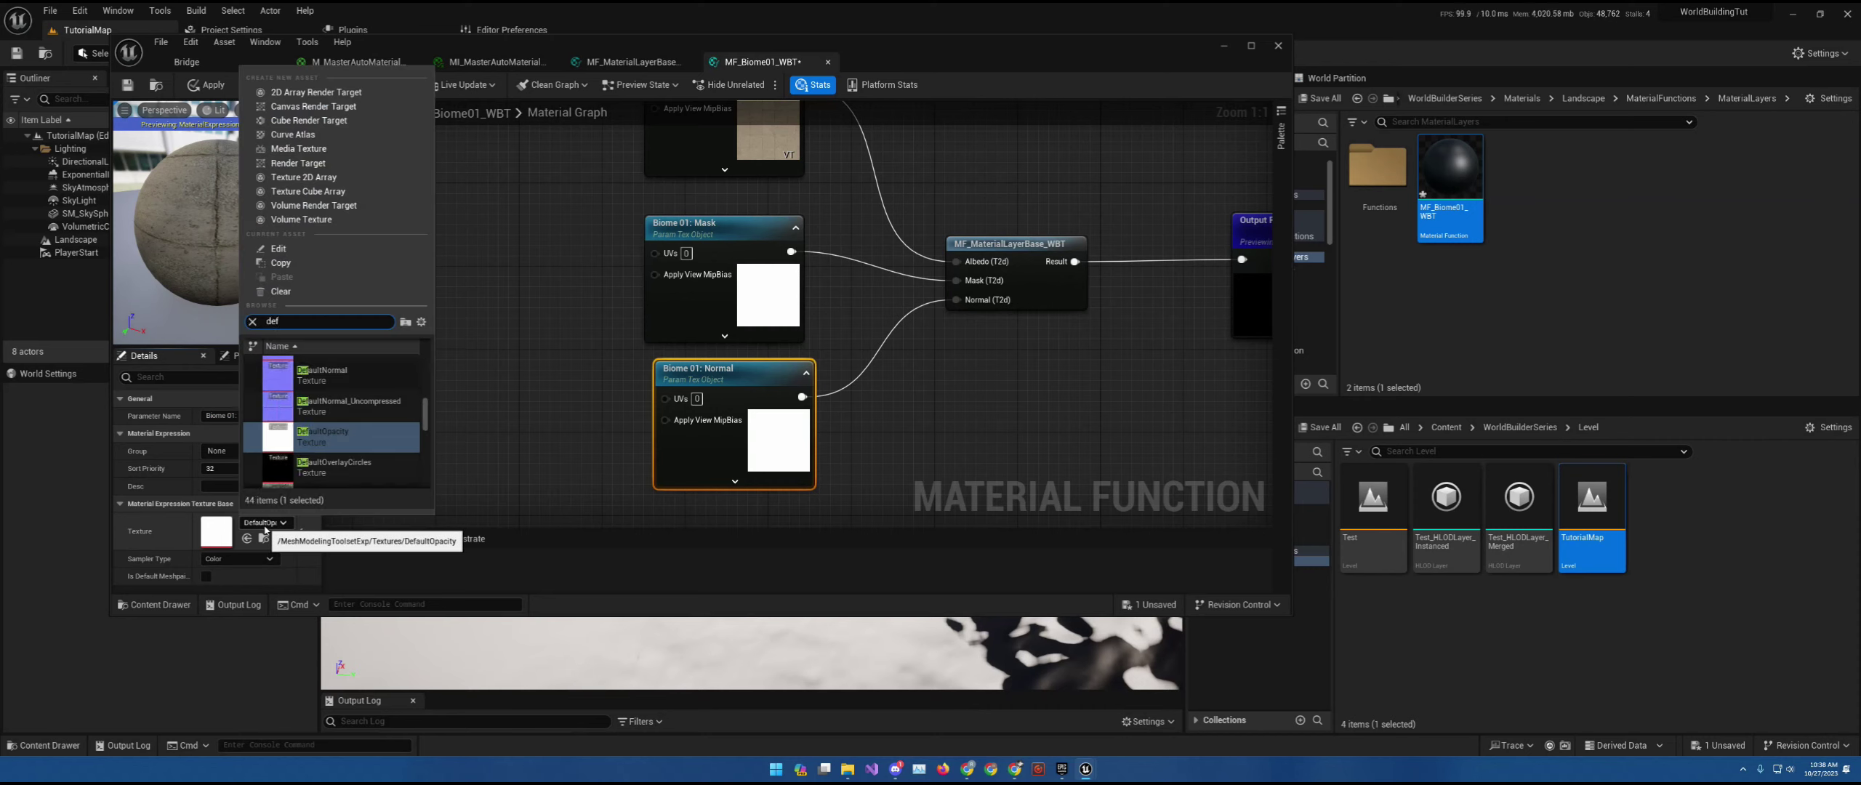
pyautogui.write('aultnorm')
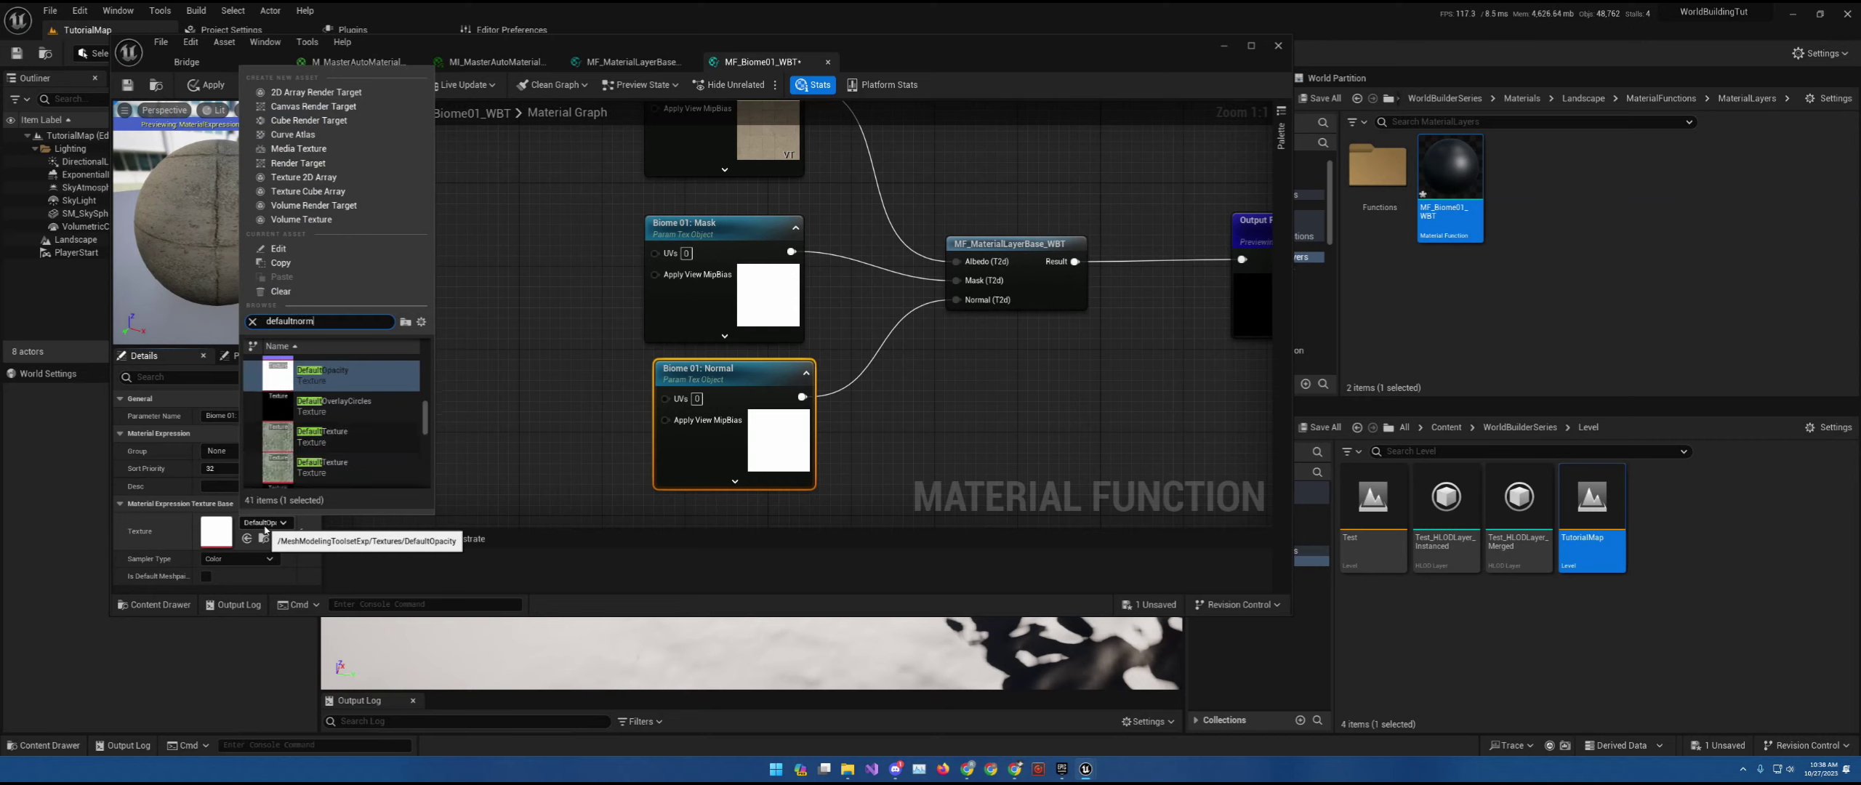
pyautogui.click(273, 379)
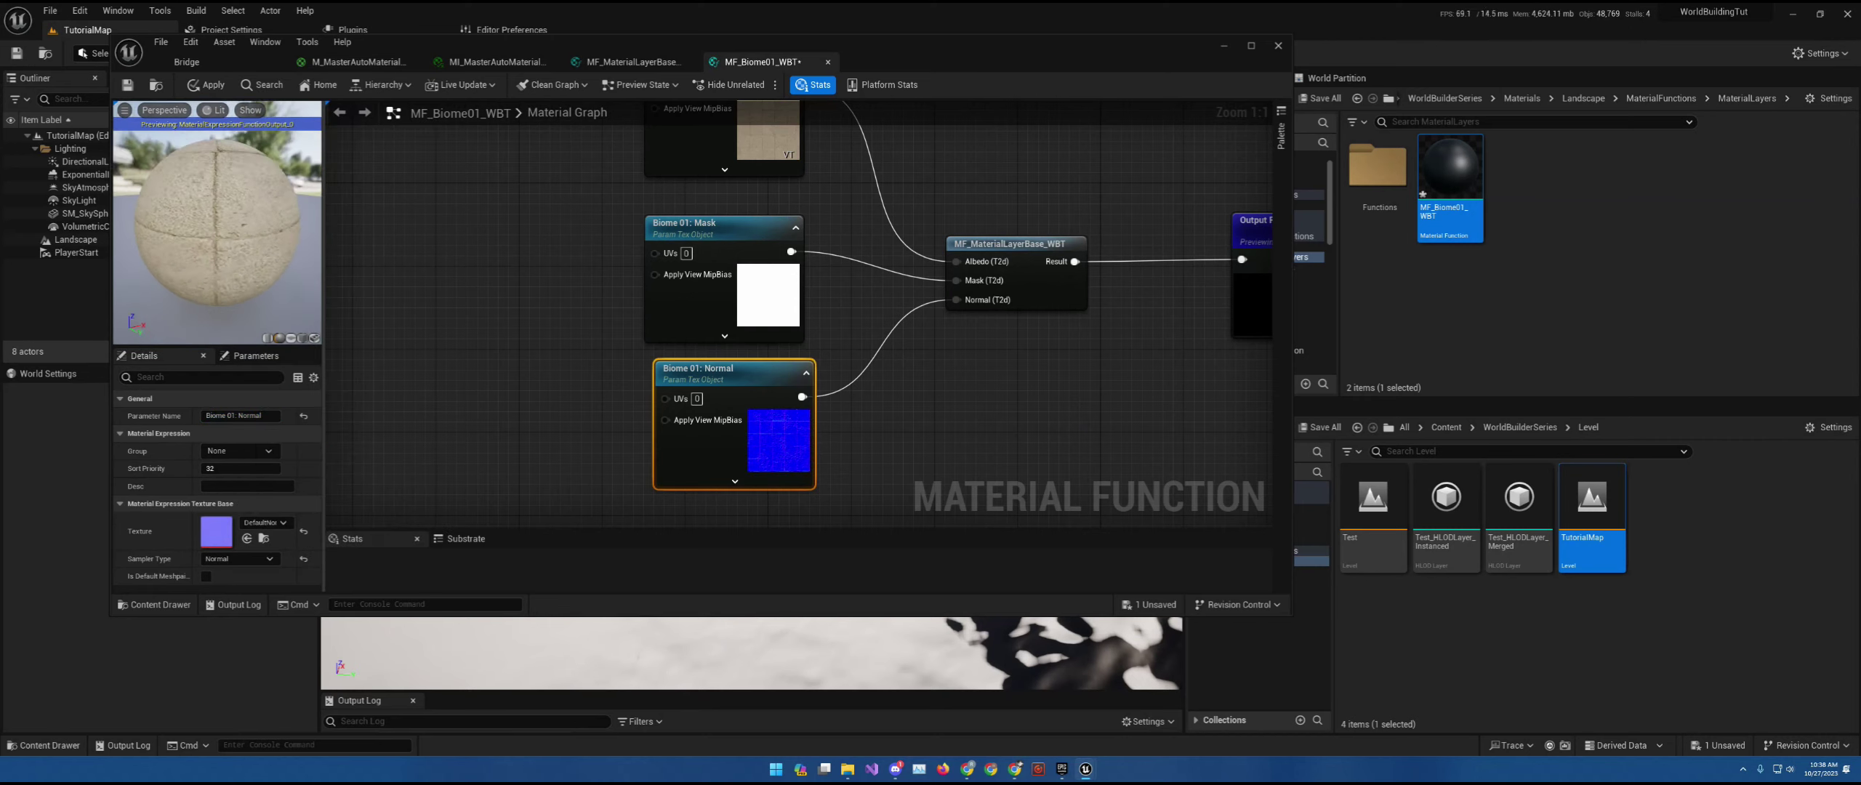
pyautogui.moveTo(819, 303); pyautogui.dragTo(762, 332, button='right')
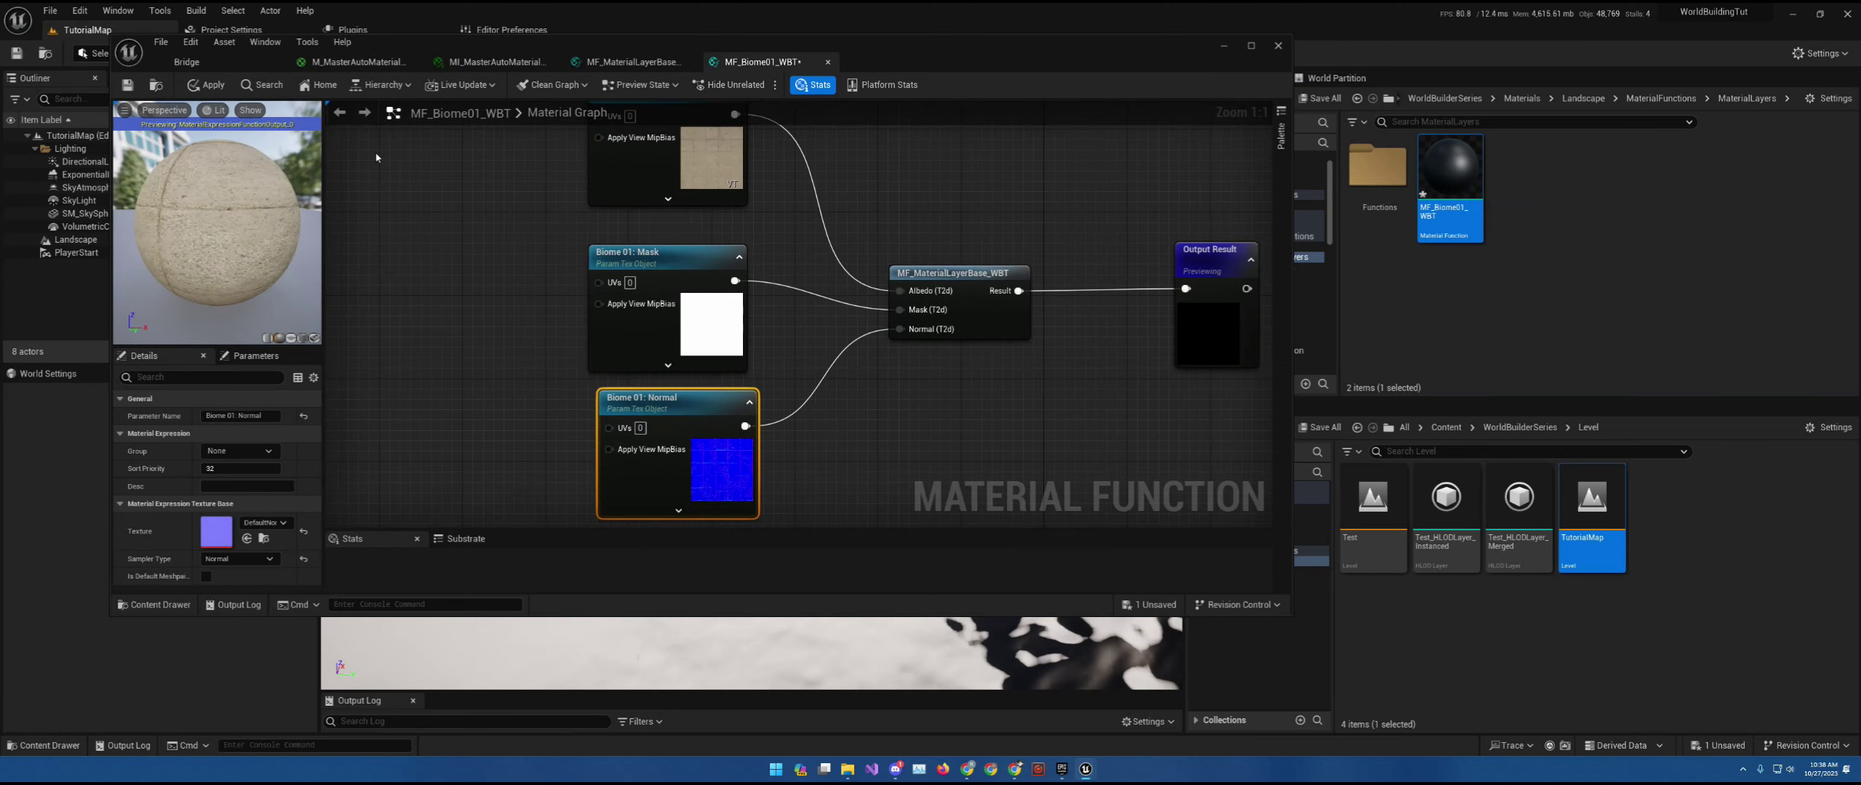
pyautogui.click(127, 84)
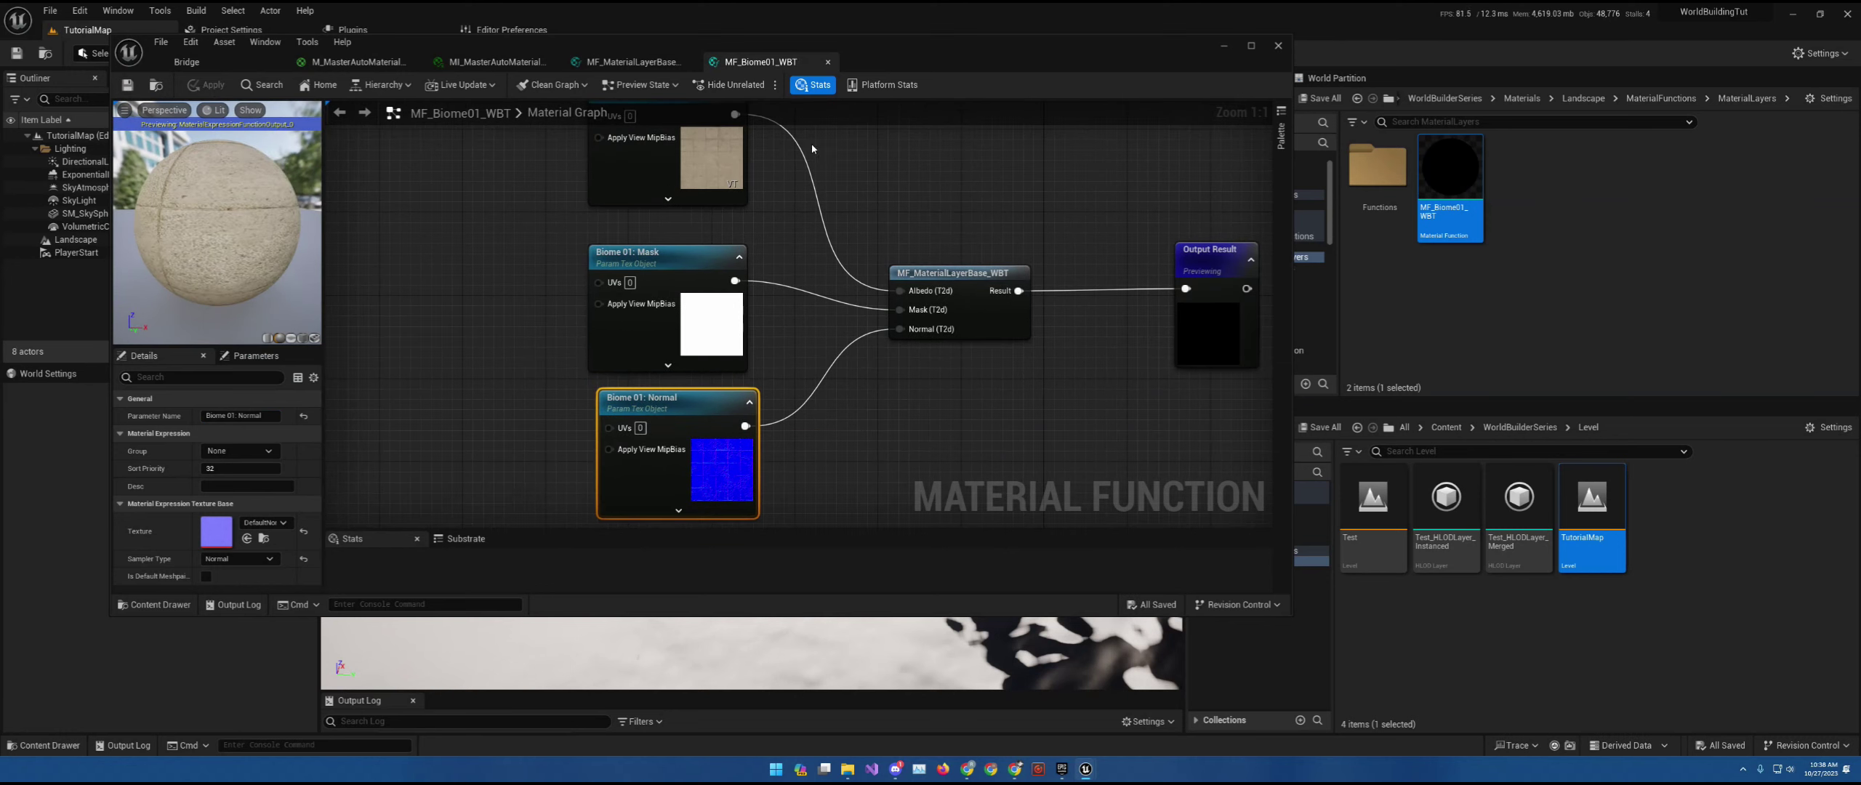
# - Expose MF_Biome01_WBT to the library under the category "1.2 World Building Material Layers" and save the function
pyautogui.moveTo(828, 157); pyautogui.dragTo(785, 209, button='right')
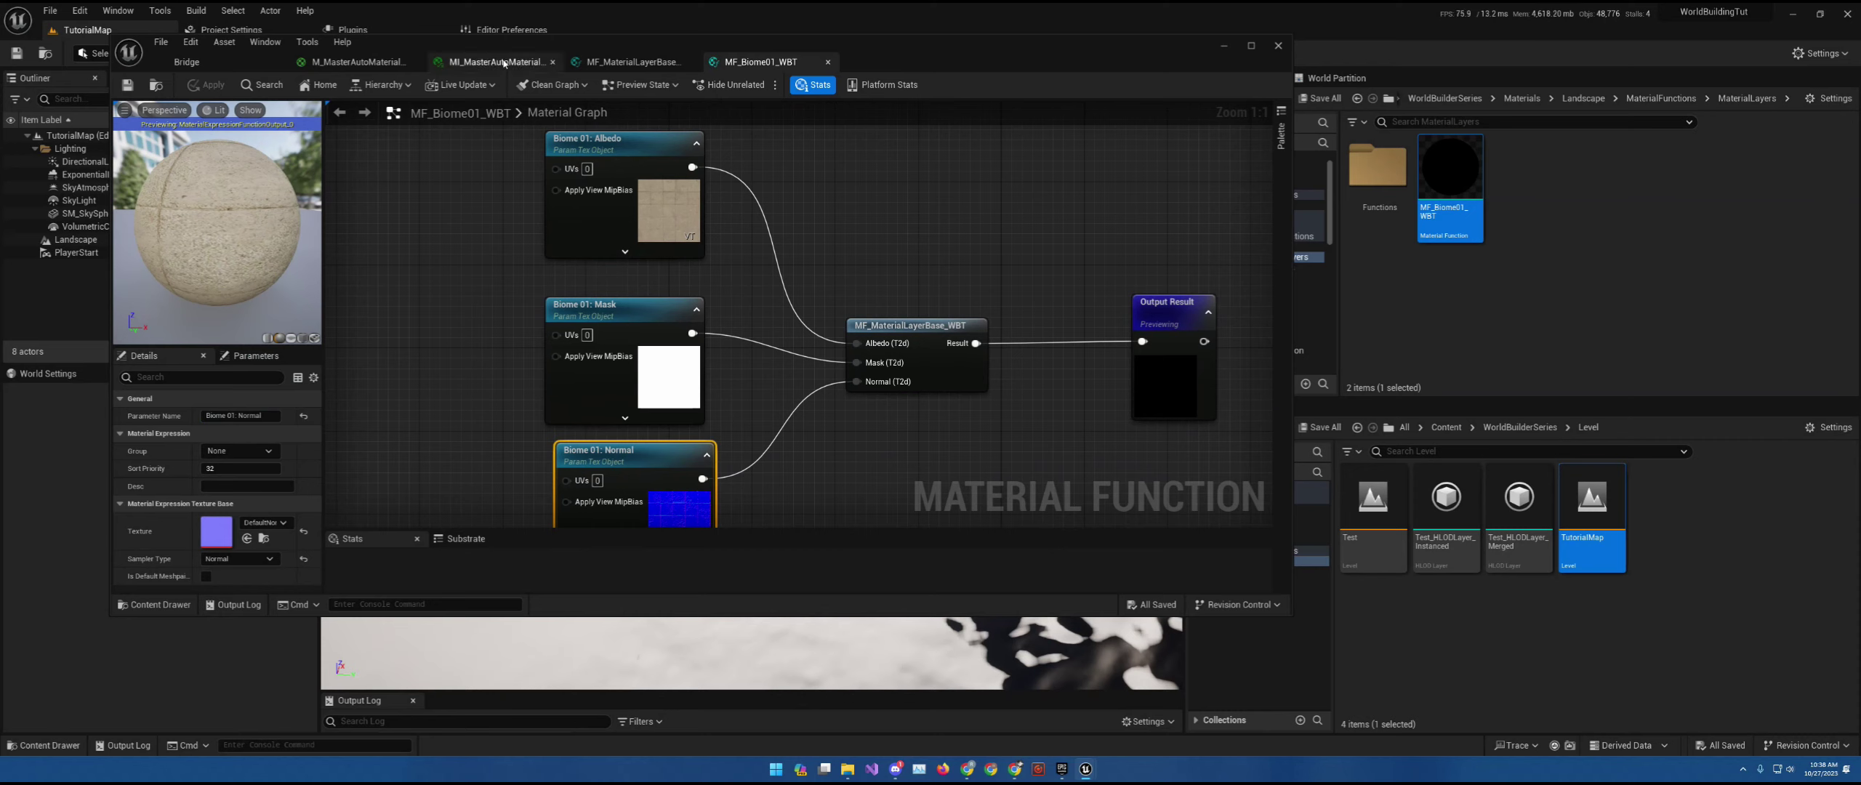
pyautogui.click(451, 246)
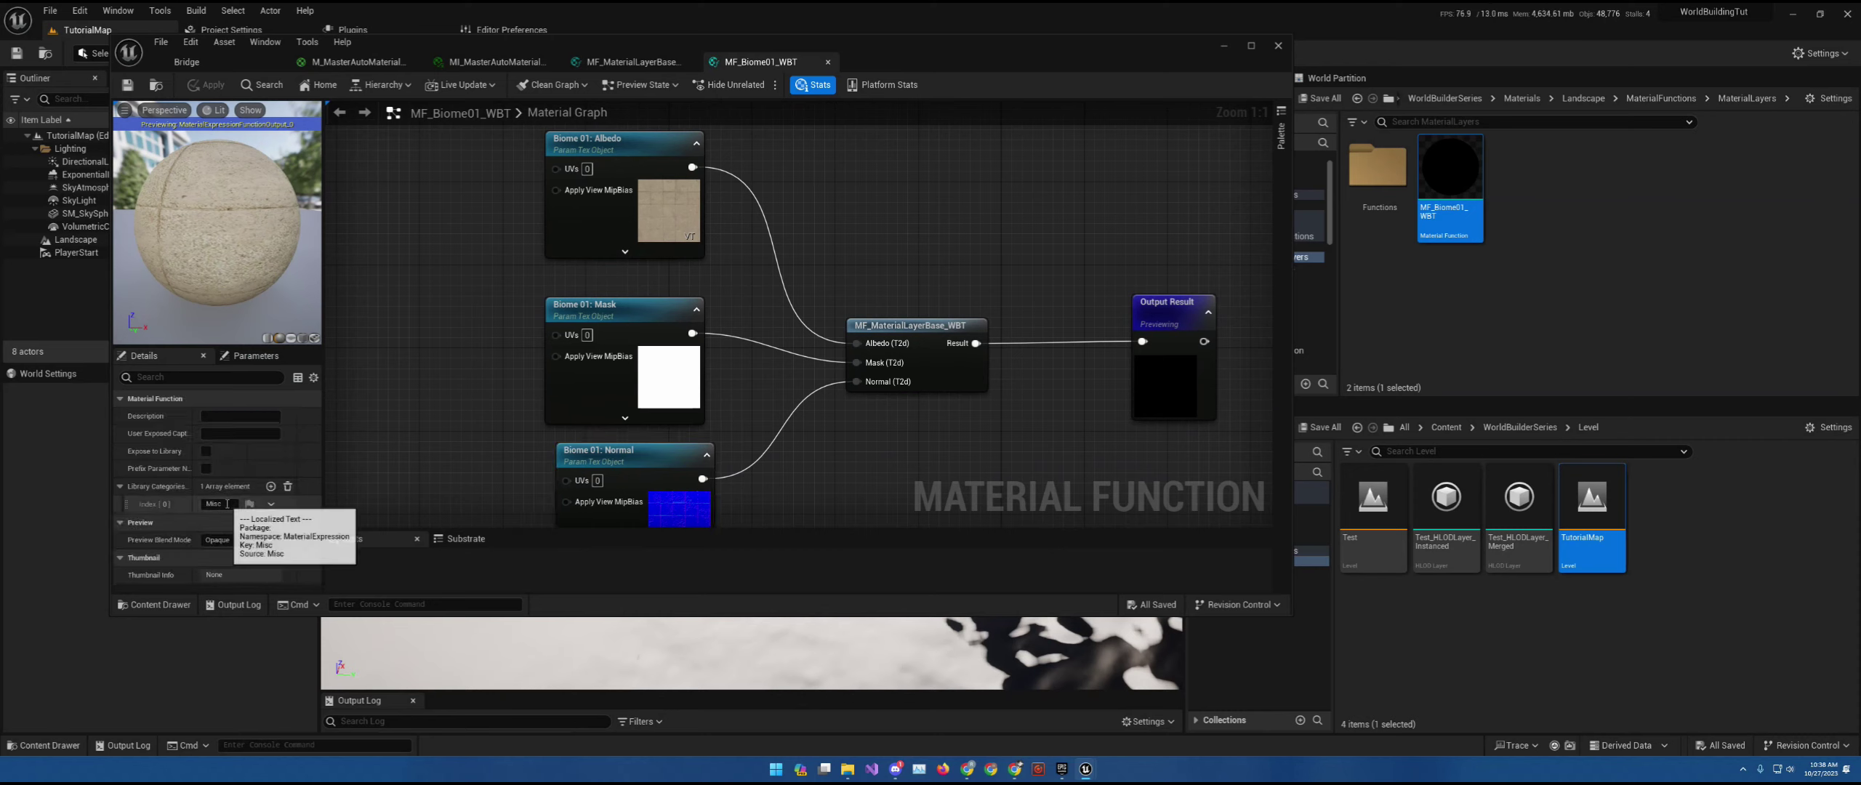
pyautogui.click(206, 451)
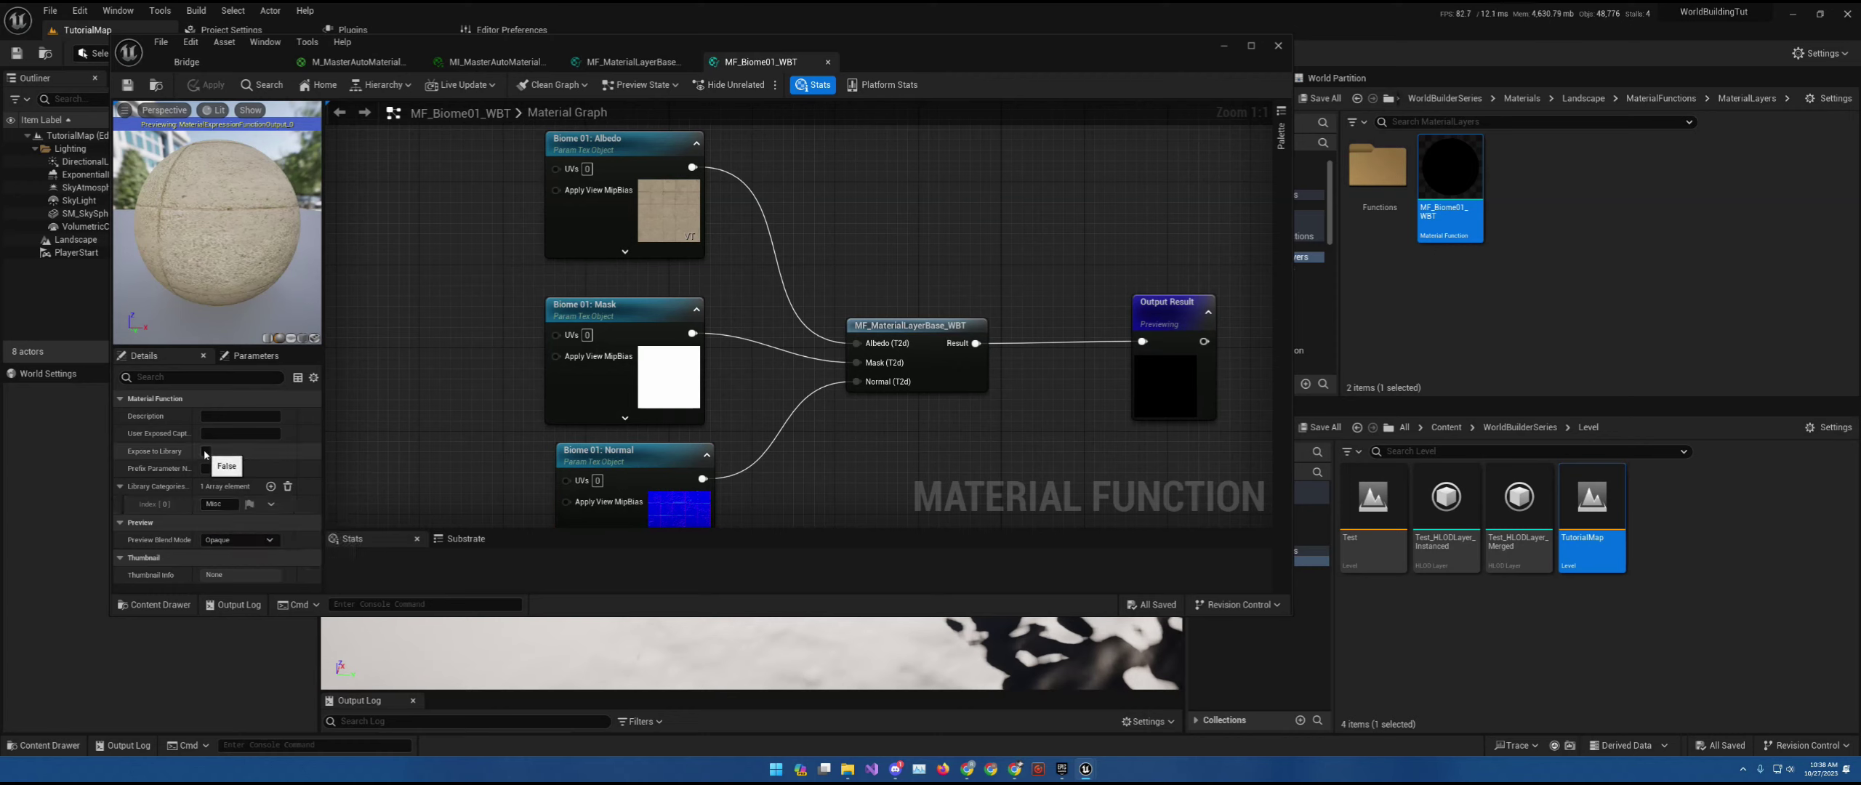
pyautogui.click(217, 504)
pyautogui.rightClick(367, 342)
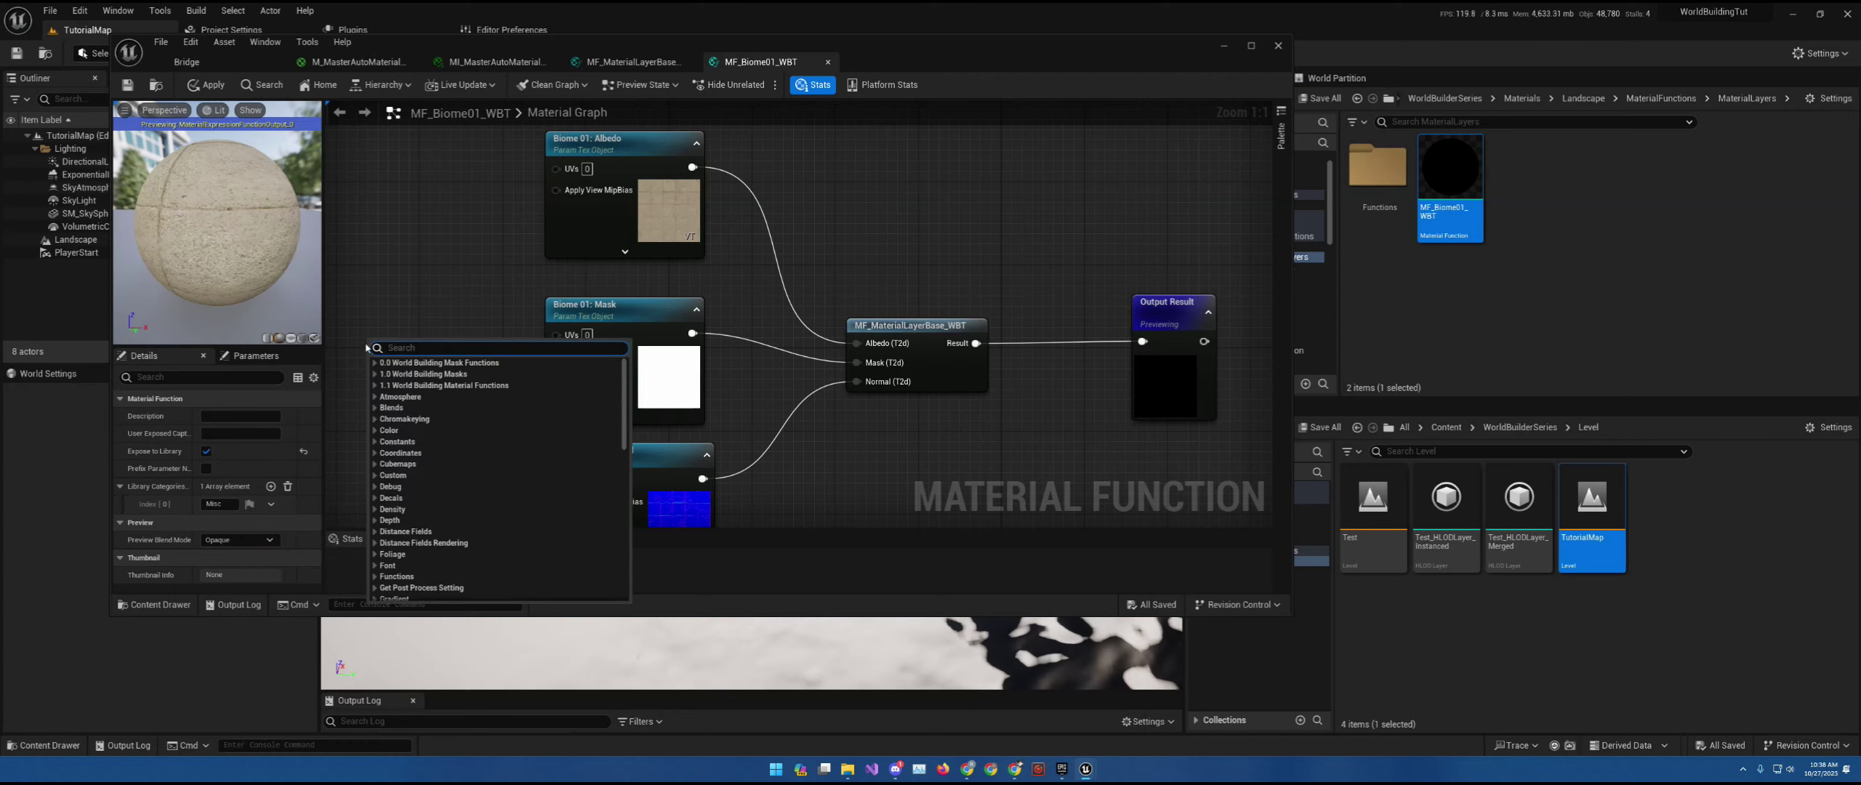
pyautogui.click(219, 505)
pyautogui.write('1.2 World Building')
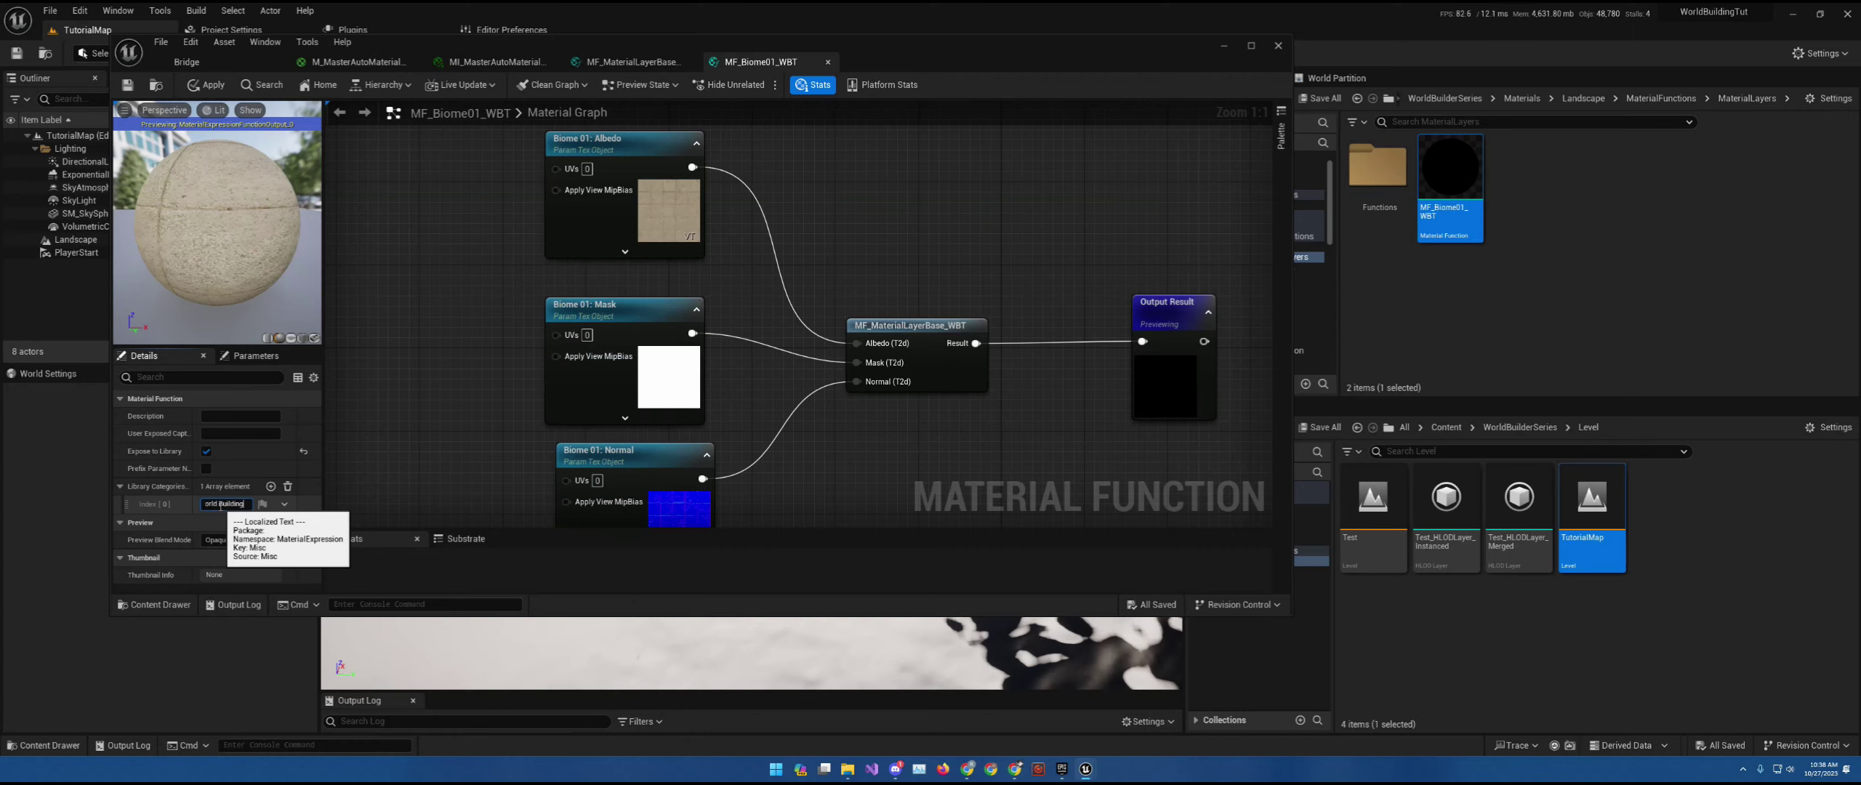
pyautogui.write(' Material Layers')
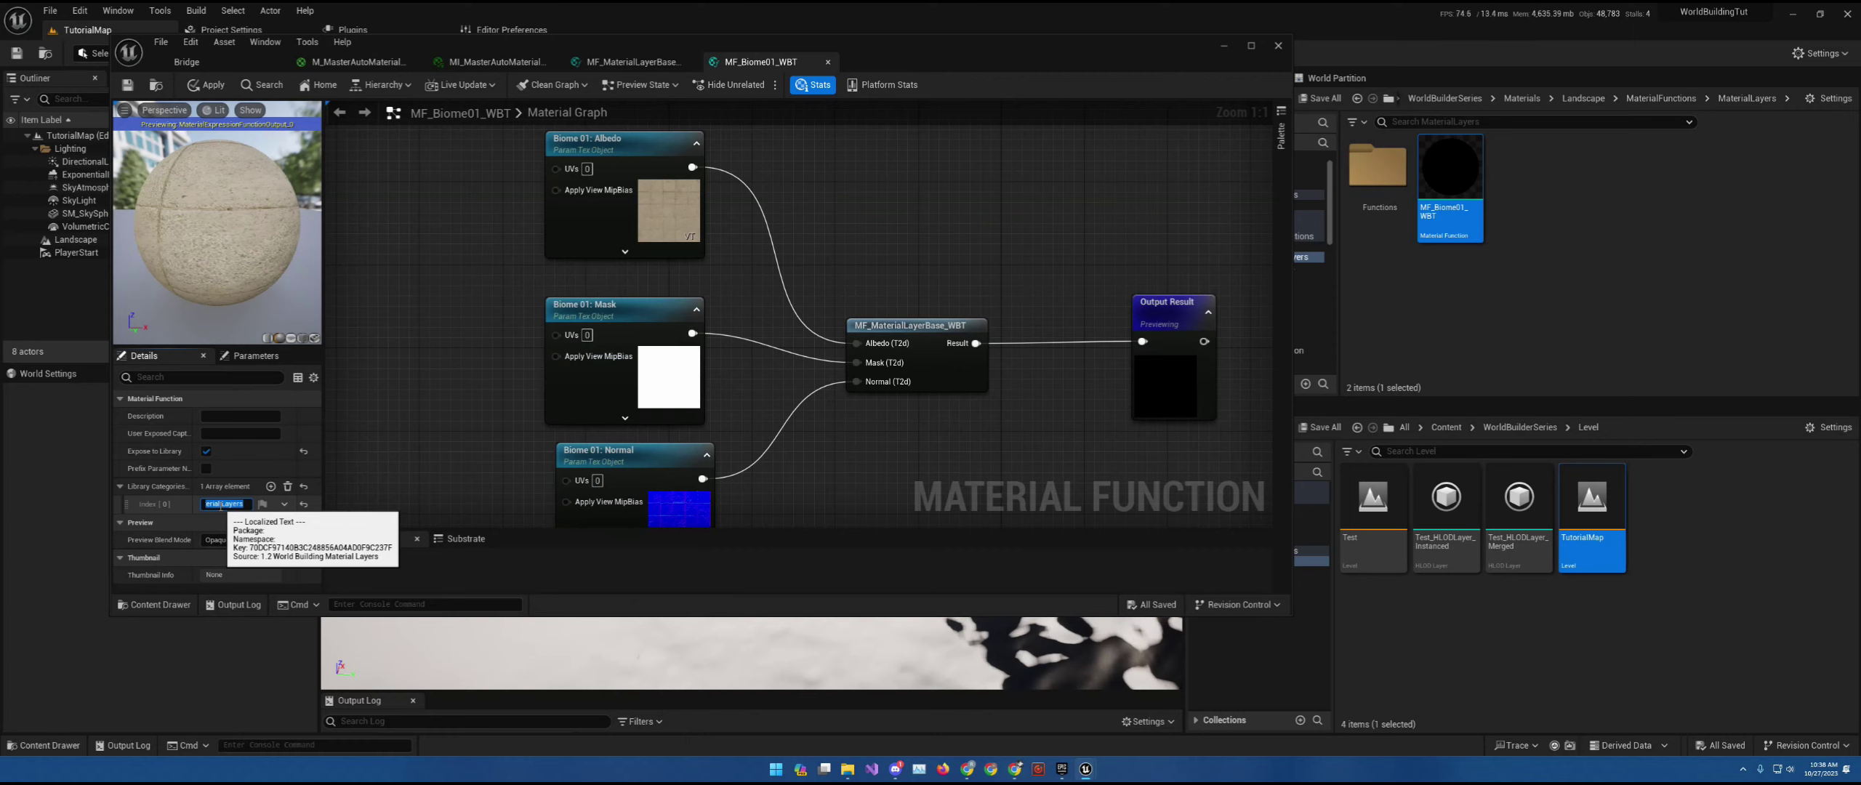
pyautogui.press('Return')
pyautogui.click(127, 84)
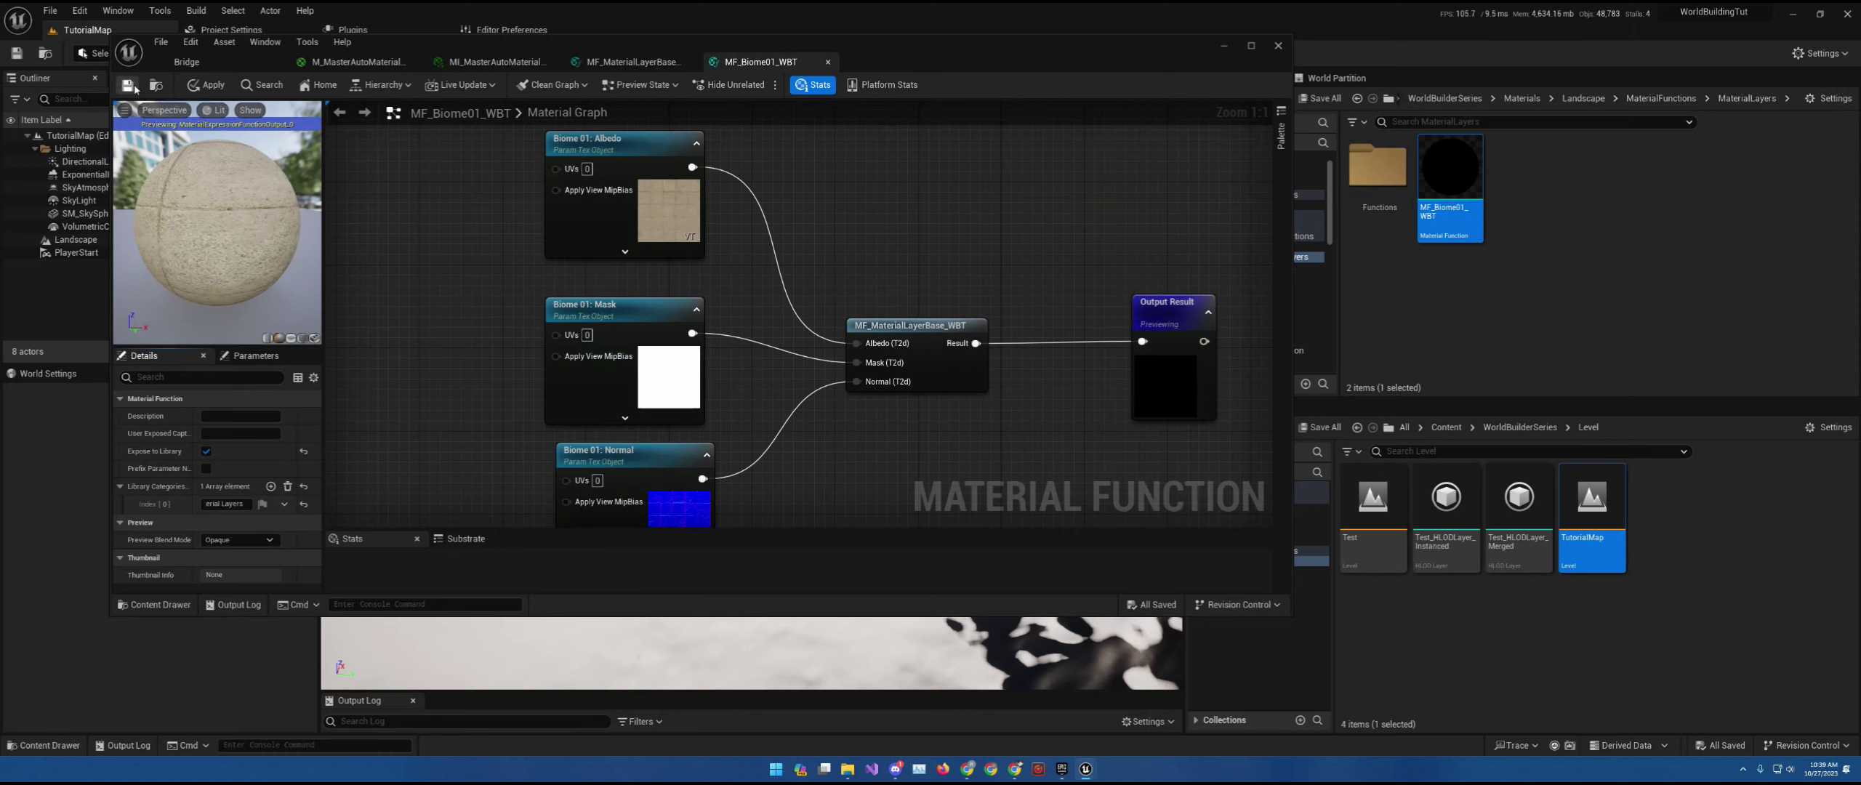
# - Return to the M_MasterAutoMaterial_WBT graph and delete all the old nodes feeding the material's result node
pyautogui.click(488, 64)
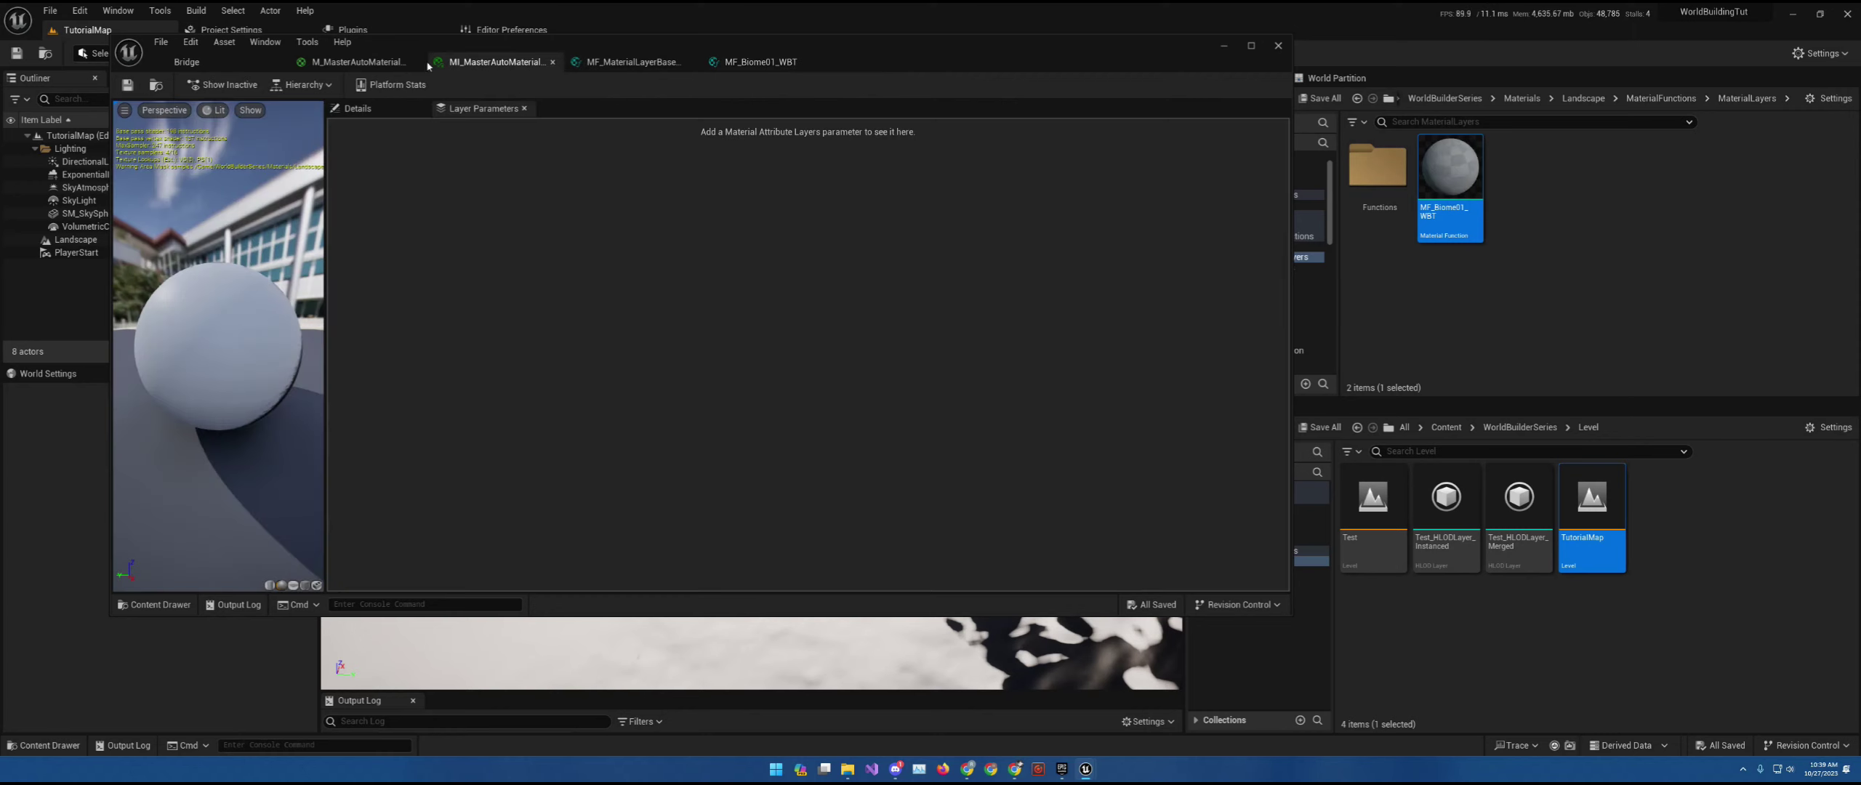
pyautogui.click(356, 62)
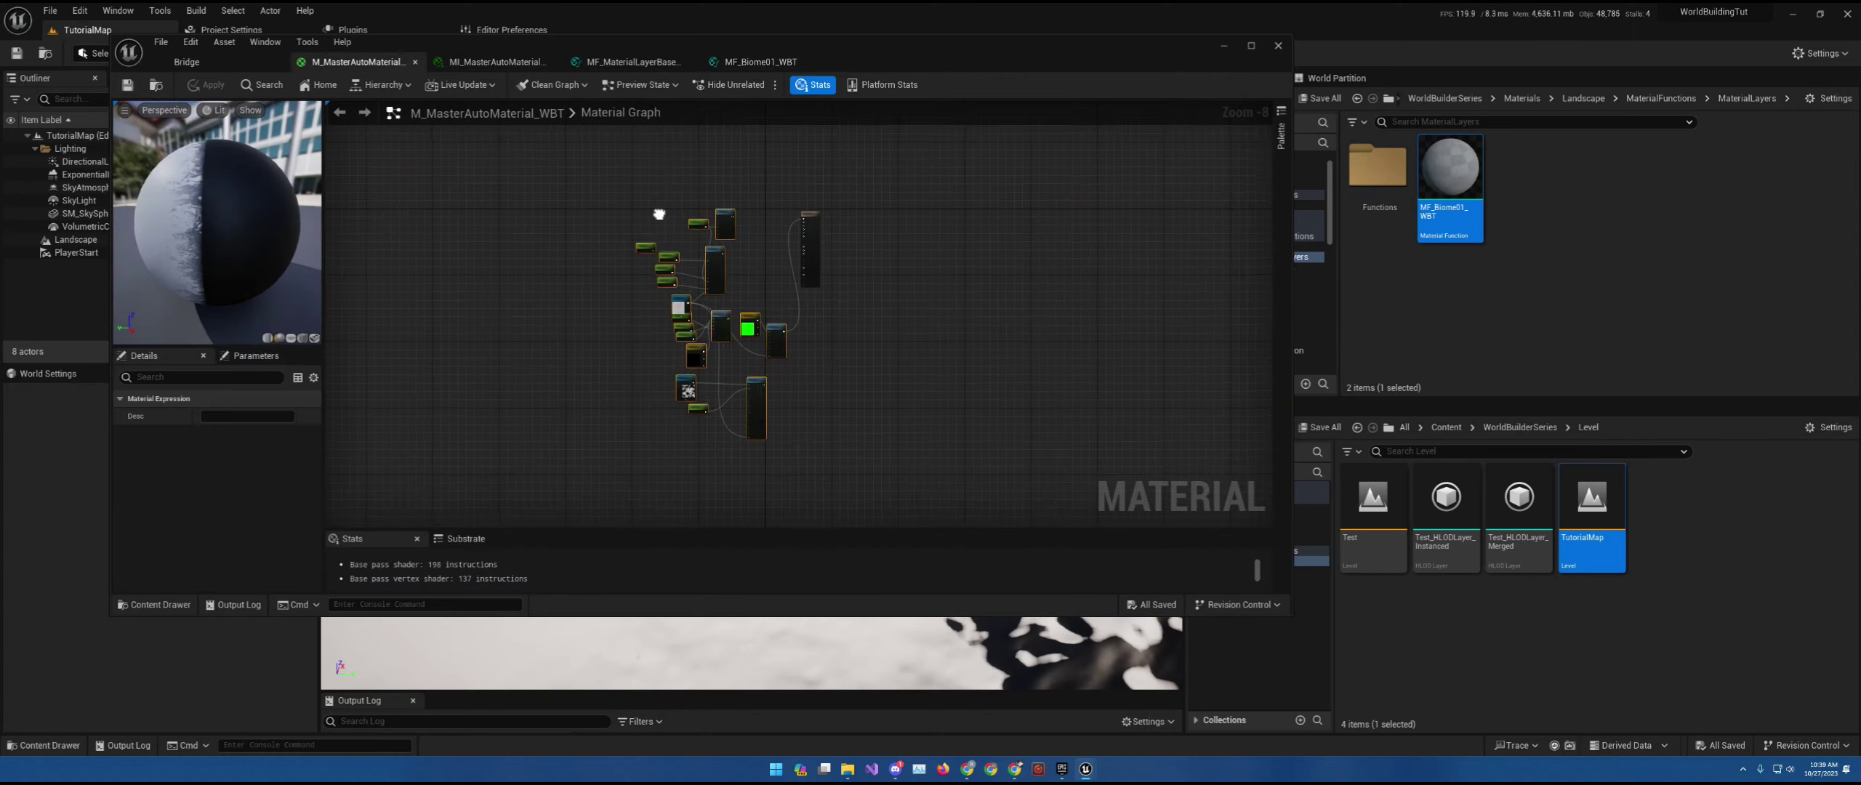
pyautogui.click(494, 61)
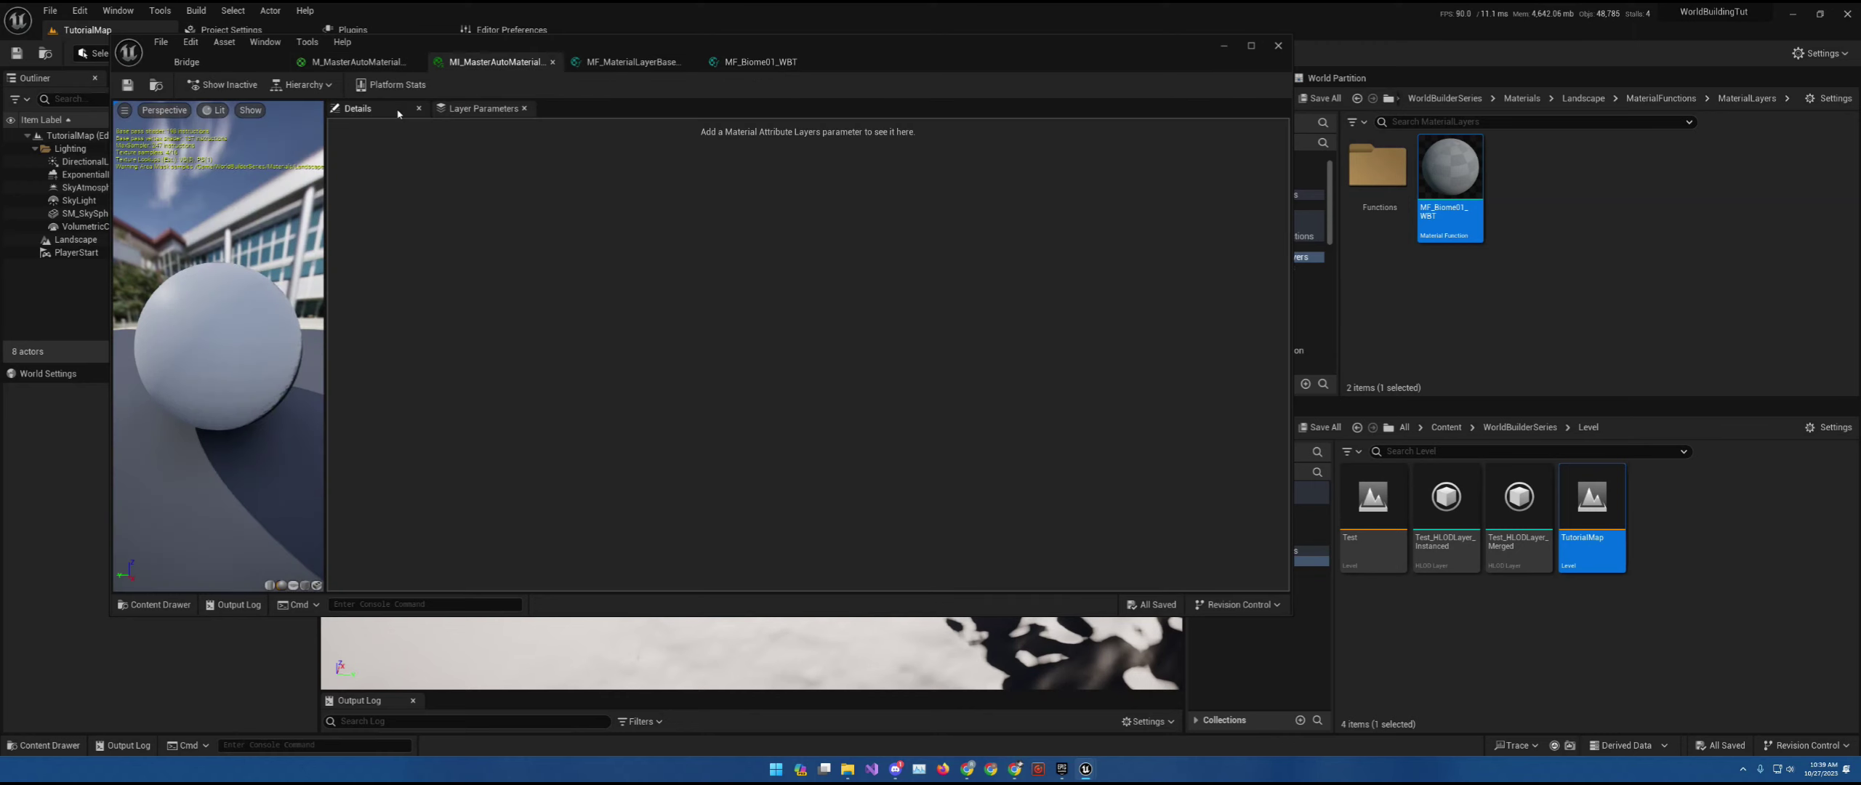
pyautogui.click(356, 62)
pyautogui.moveTo(623, 152); pyautogui.dragTo(630, 159, button='right')
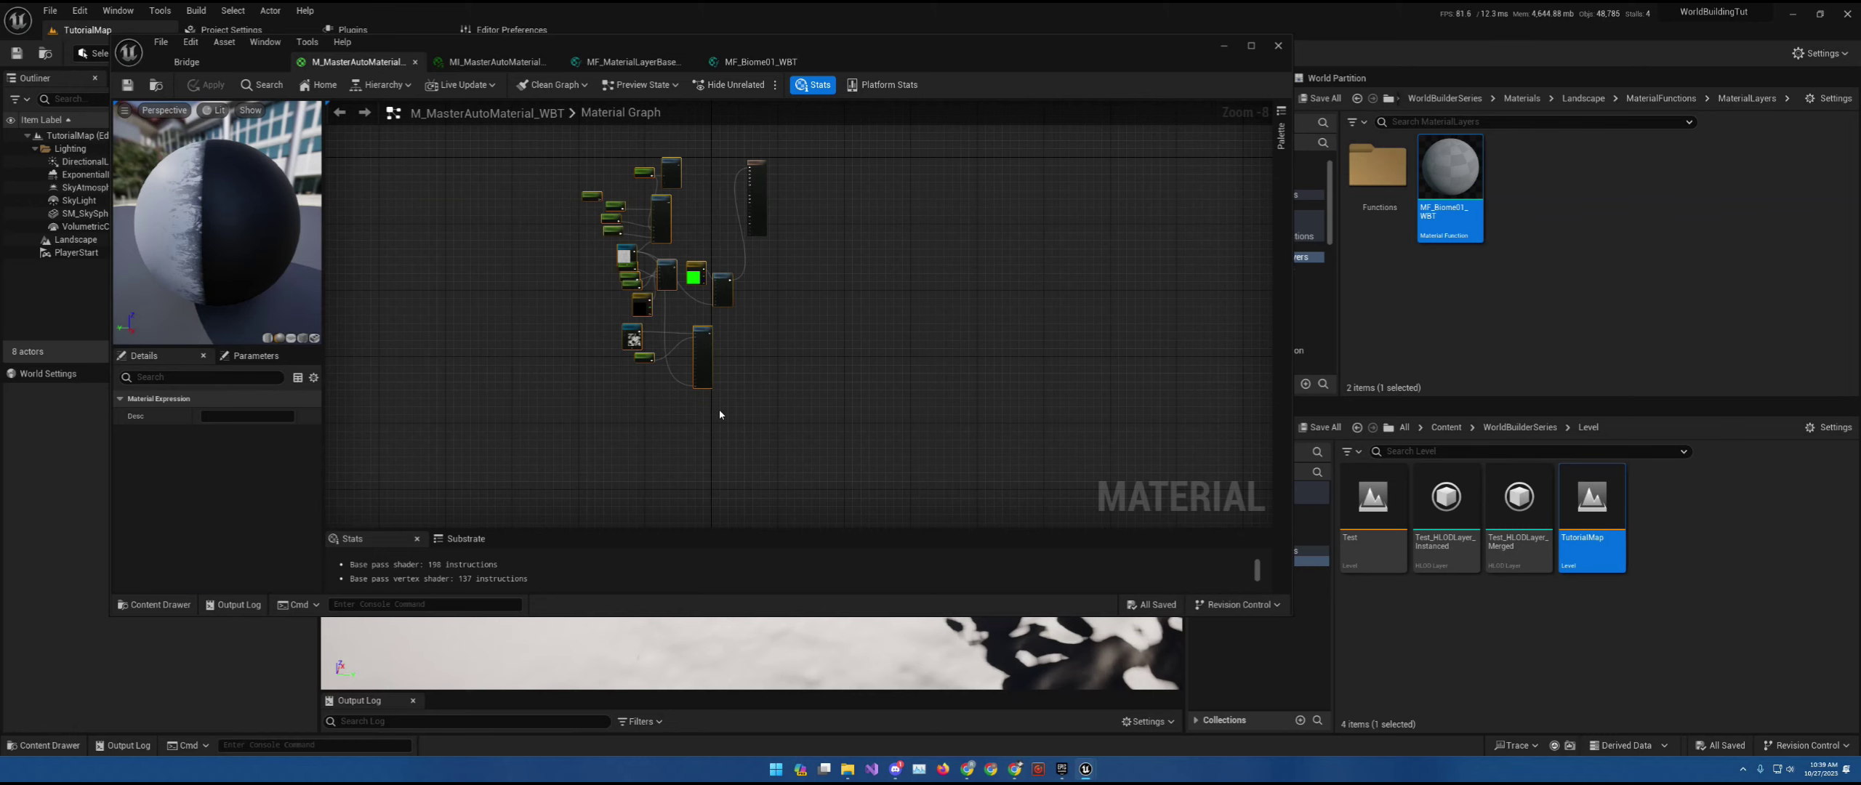
pyautogui.press('Delete')
pyautogui.scroll(6, 735, 324)
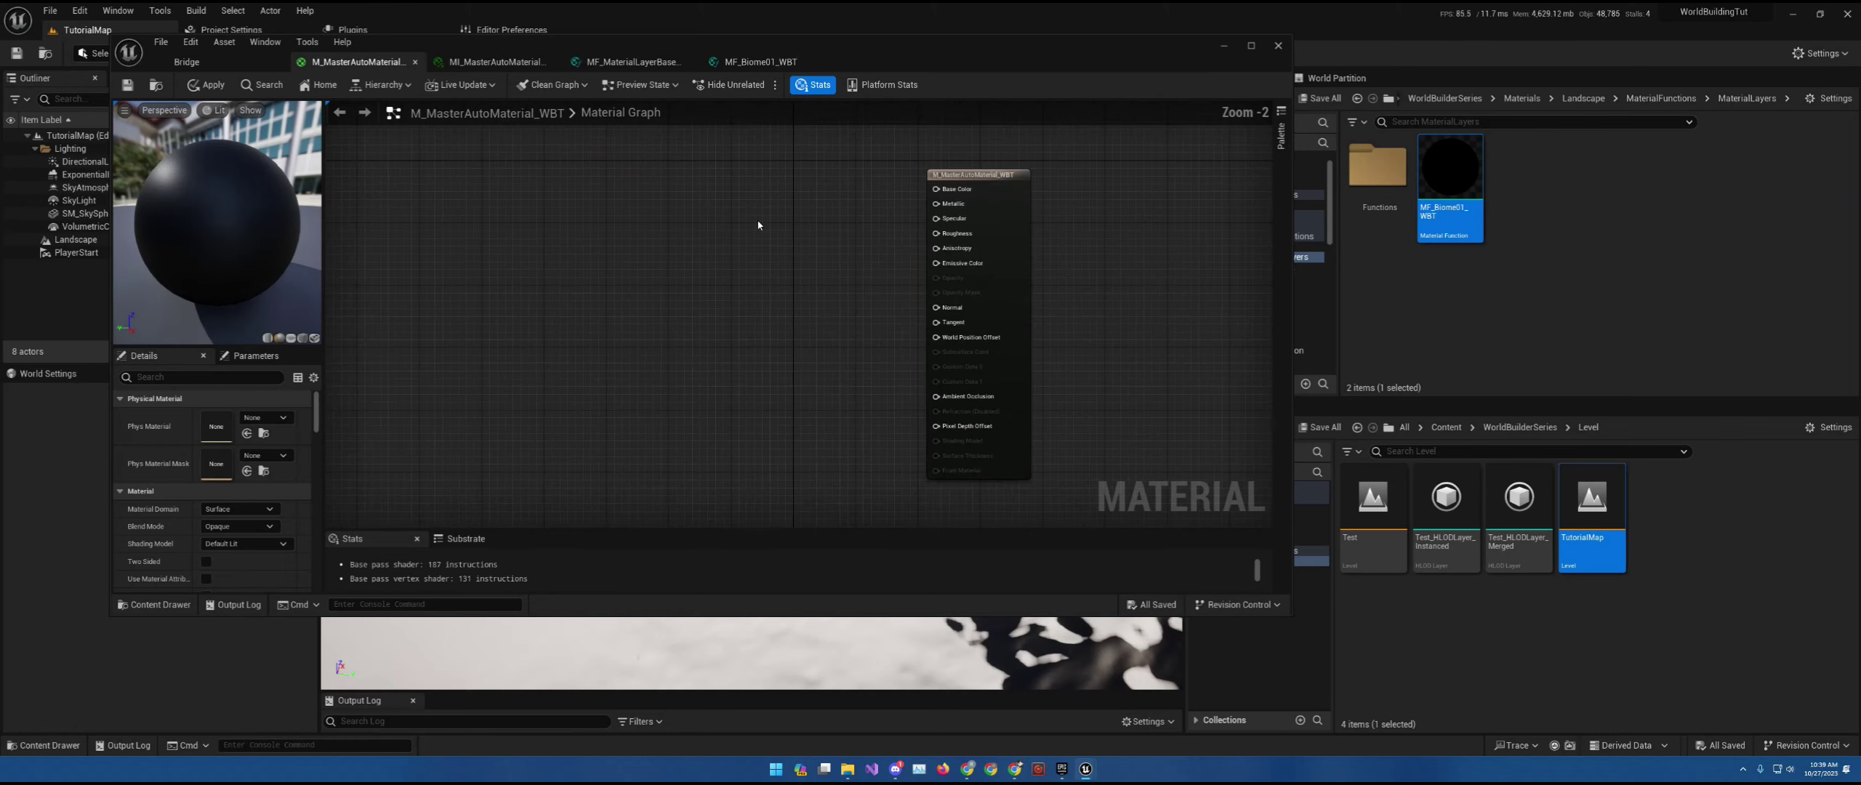
# - Enable Use Material Attributes on the M_MasterAutoMaterial_WBT material
pyautogui.moveTo(758, 225); pyautogui.dragTo(679, 242, button='right')
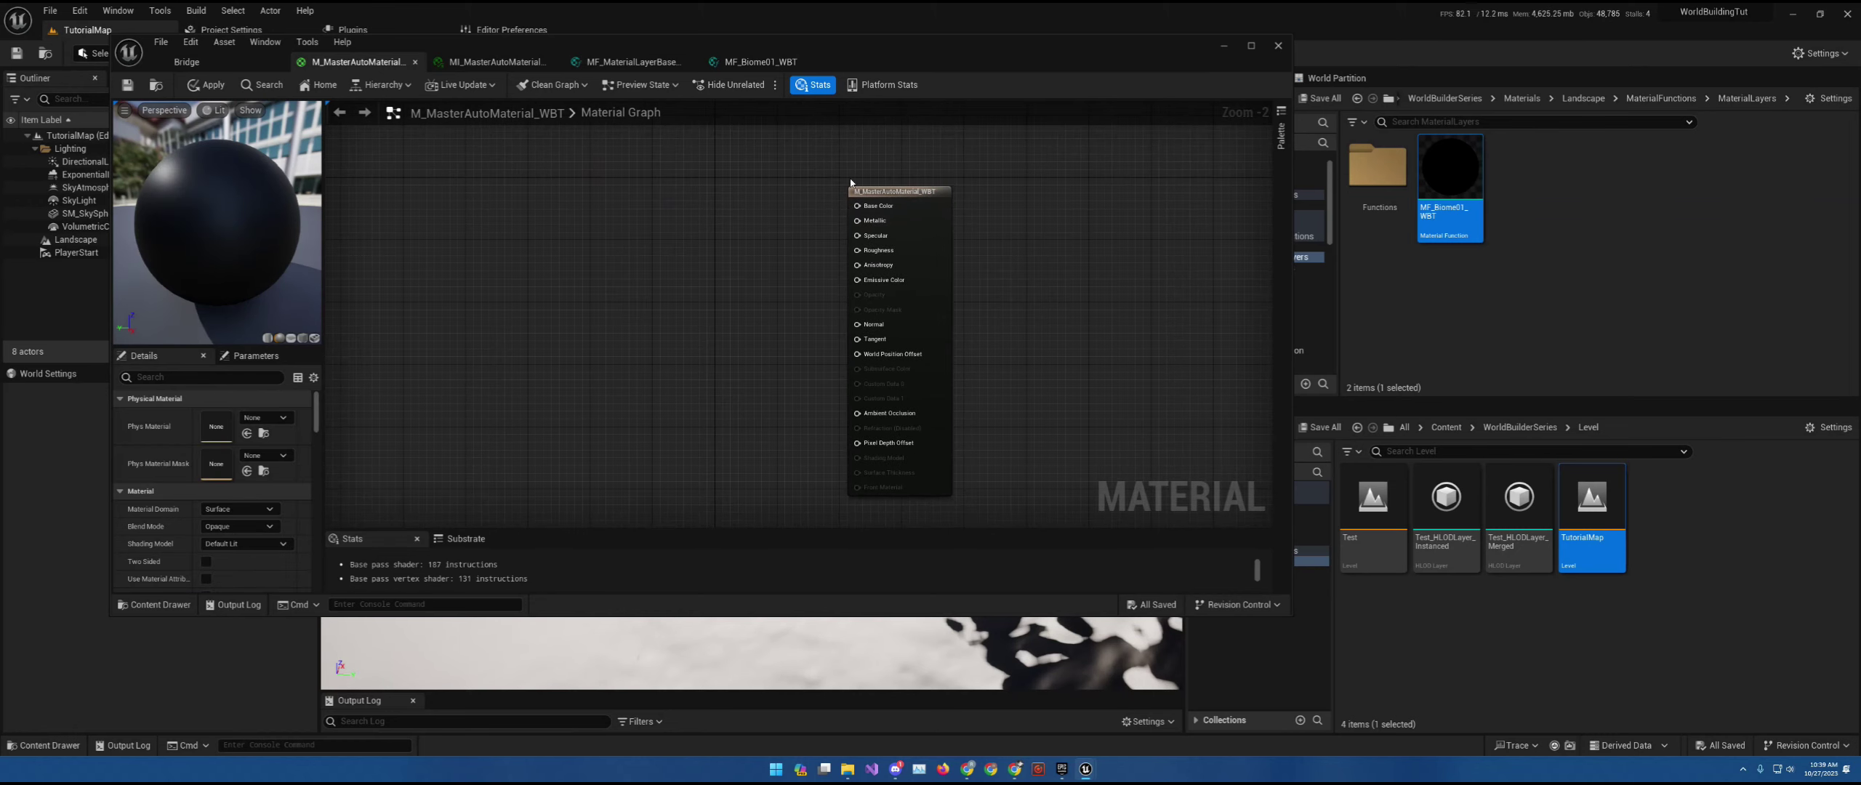
pyautogui.click(887, 193)
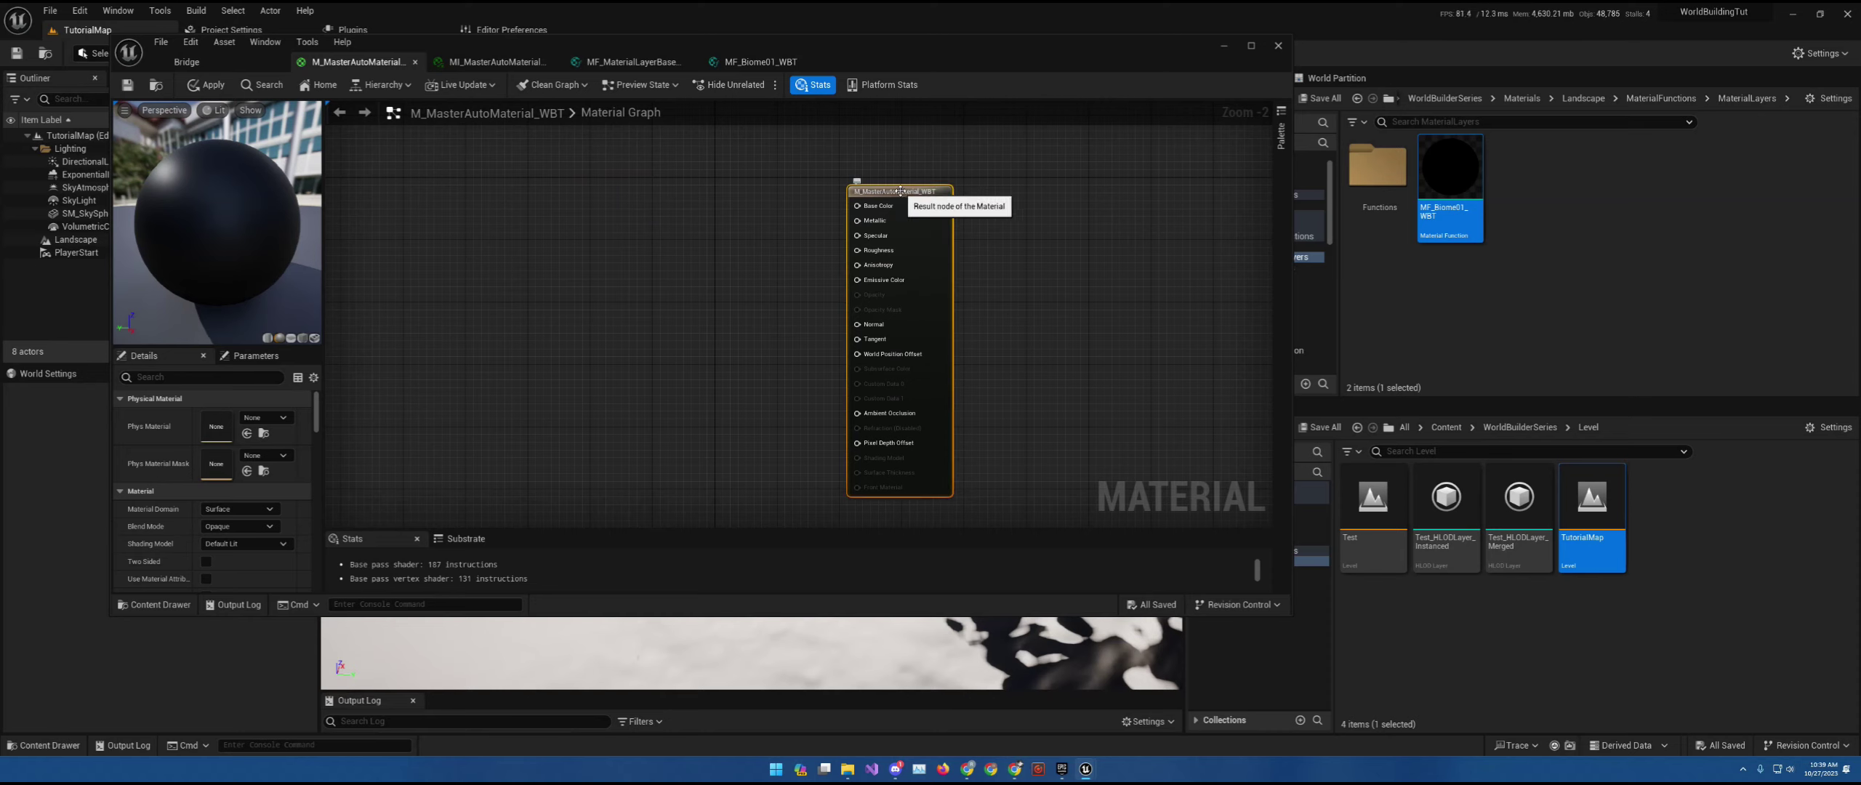
pyautogui.click(206, 578)
# - Add the MF_Biome01_WBT function to the master material graph and connect its Result to Material Attributes
pyautogui.moveTo(802, 319); pyautogui.dragTo(781, 316, button='right')
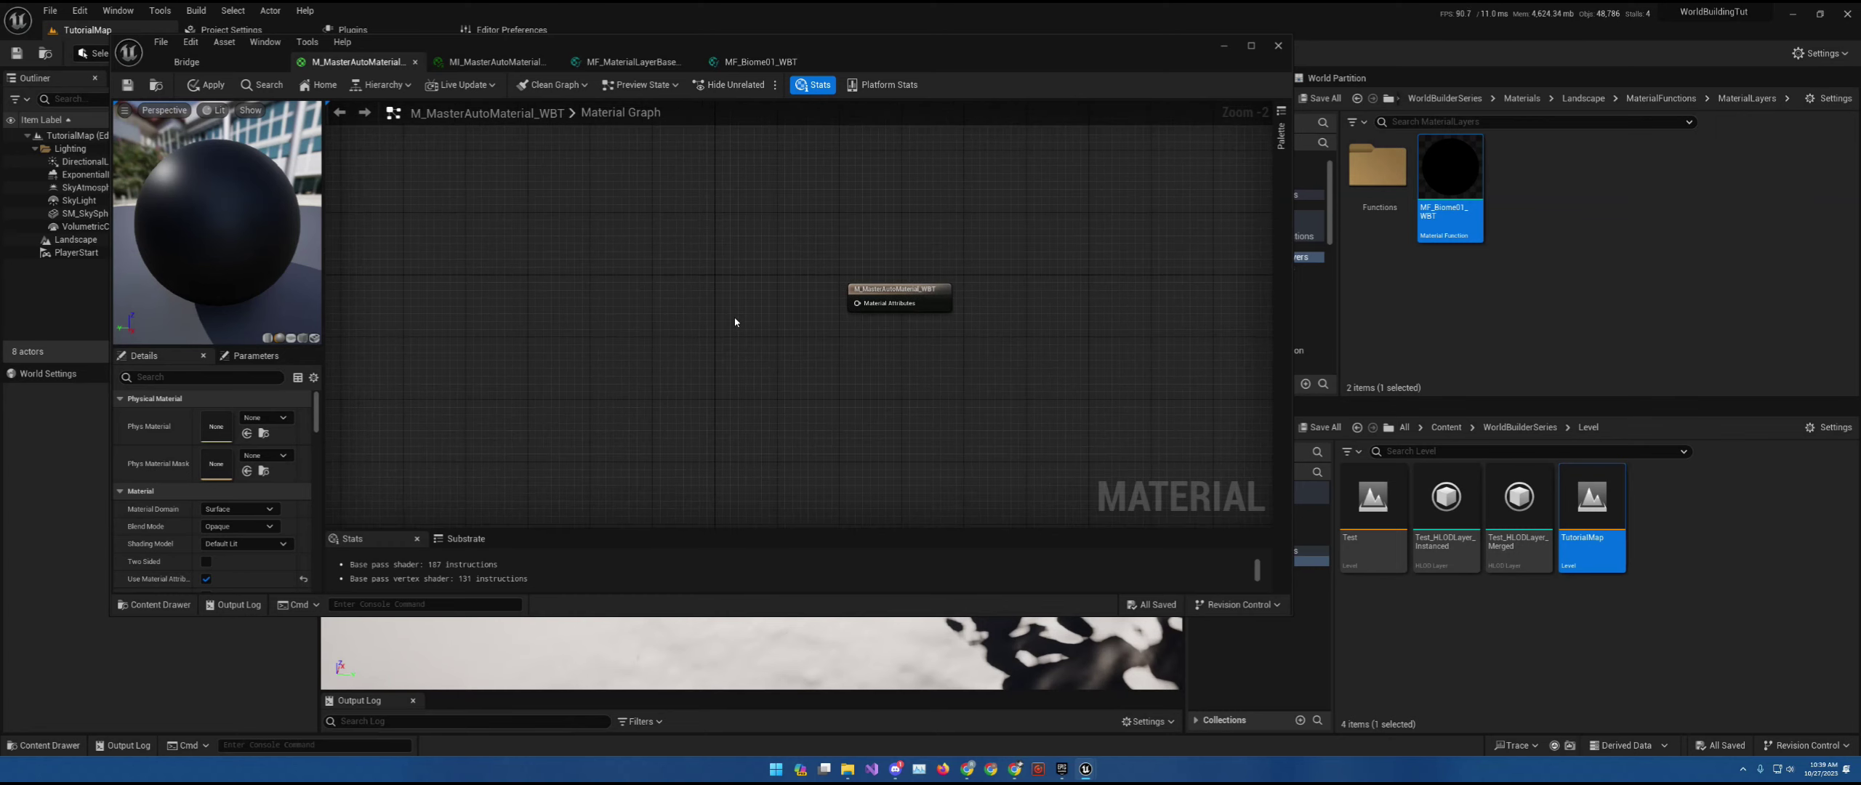
pyautogui.rightClick(617, 268)
pyautogui.click(655, 322)
pyautogui.click(656, 334)
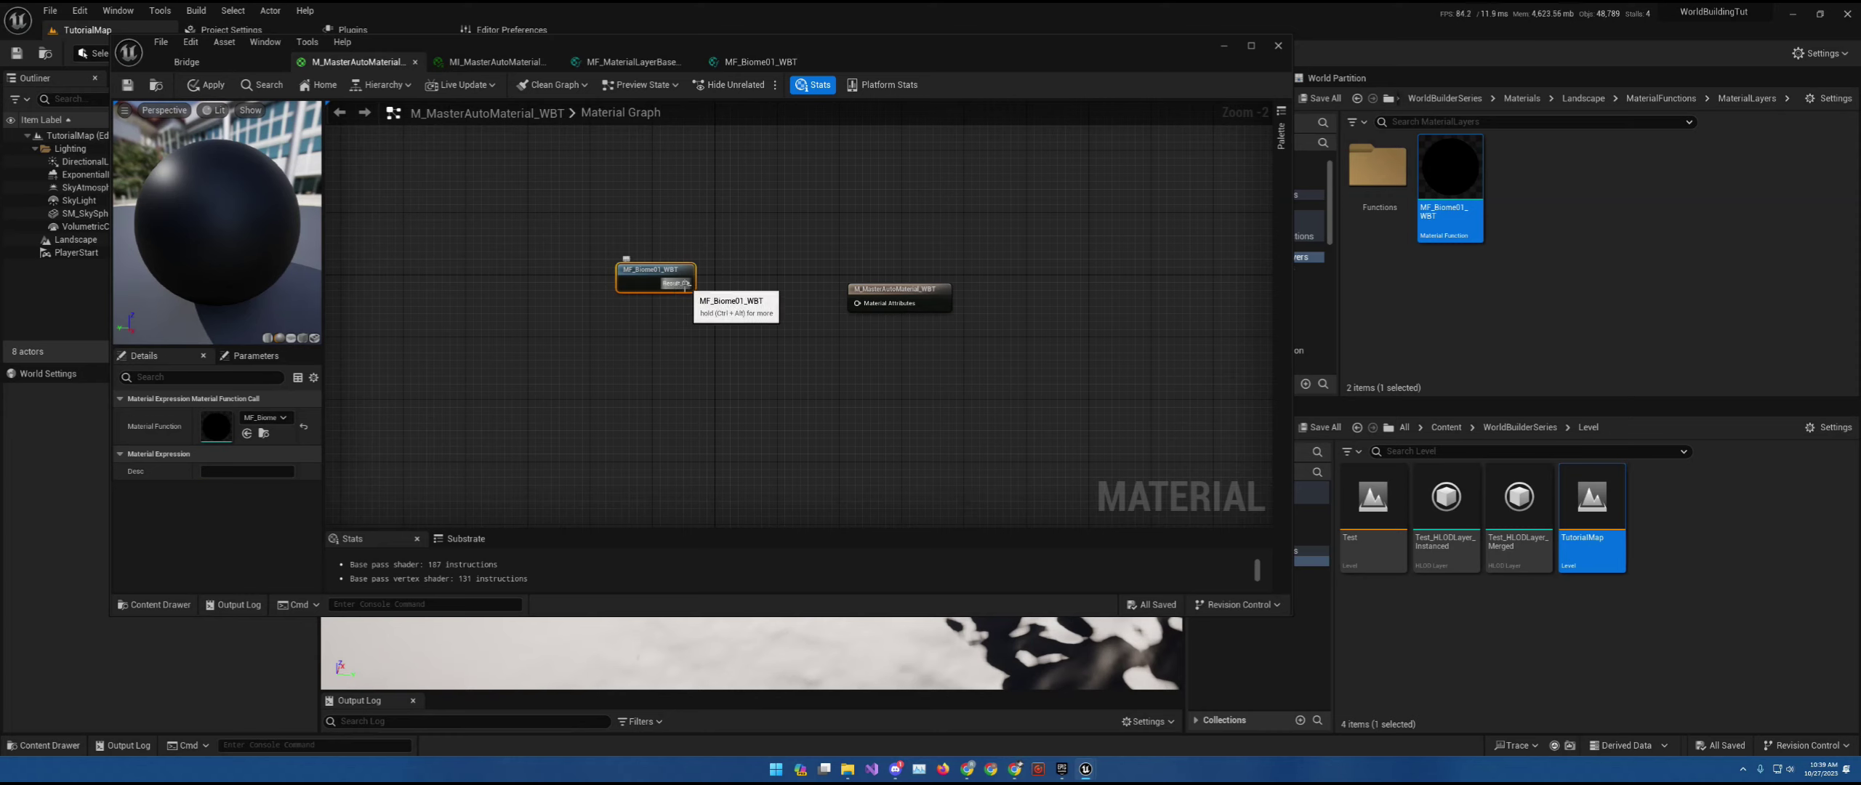
pyautogui.moveTo(686, 282); pyautogui.dragTo(858, 303)
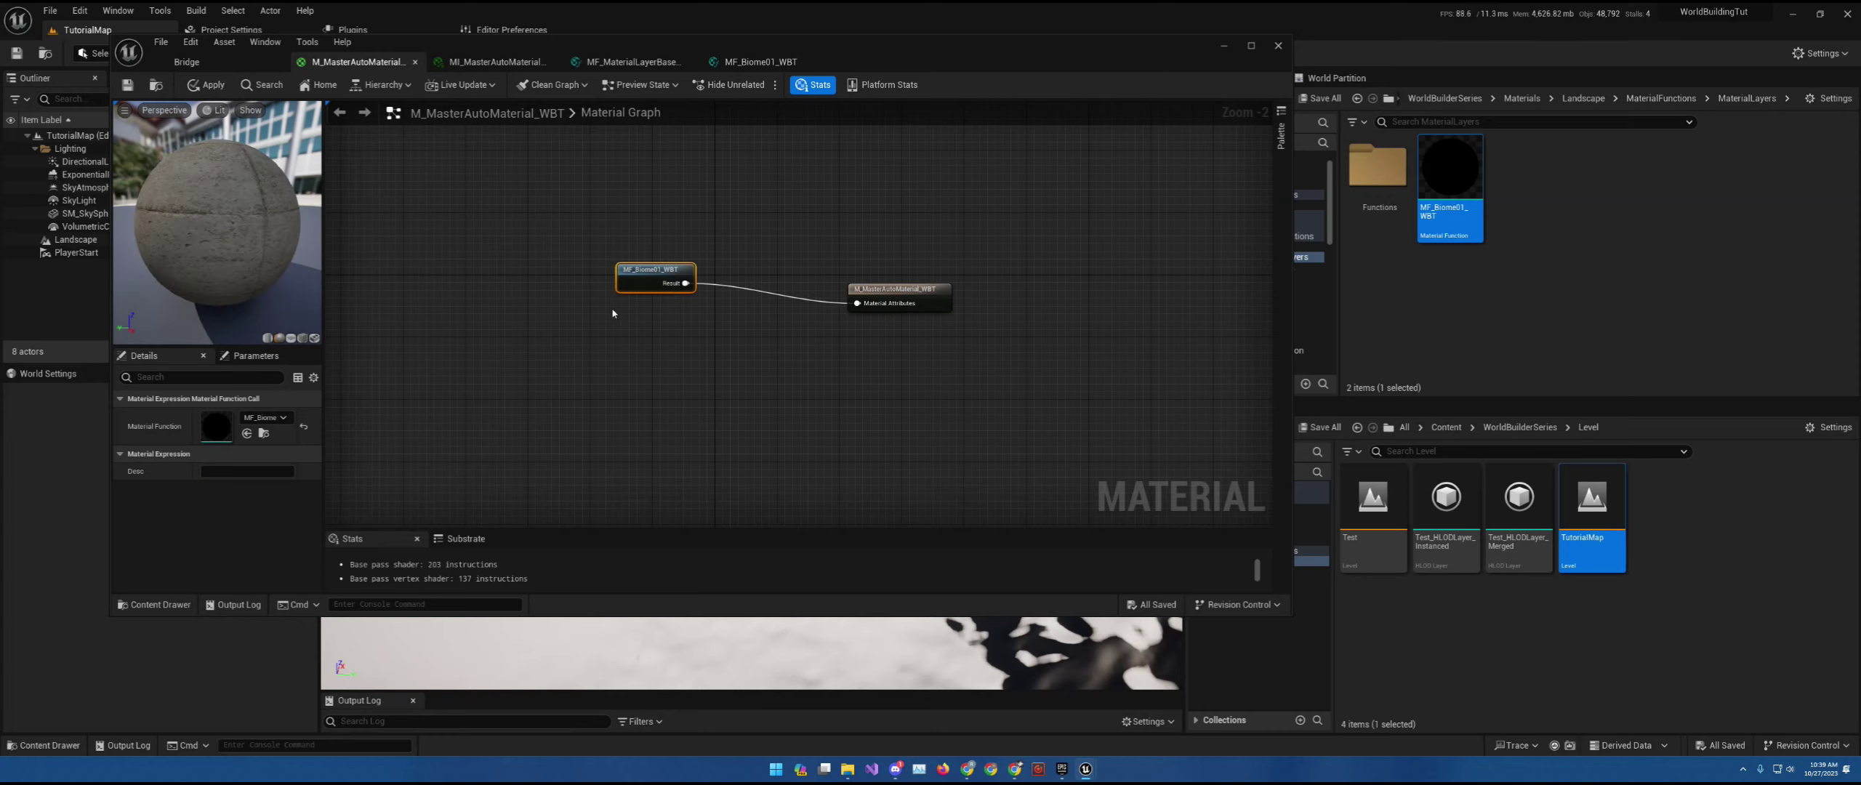
# - Save M_MasterAutoMaterial_WBT and inspect the landscape surface in the level viewport
pyautogui.click(128, 85)
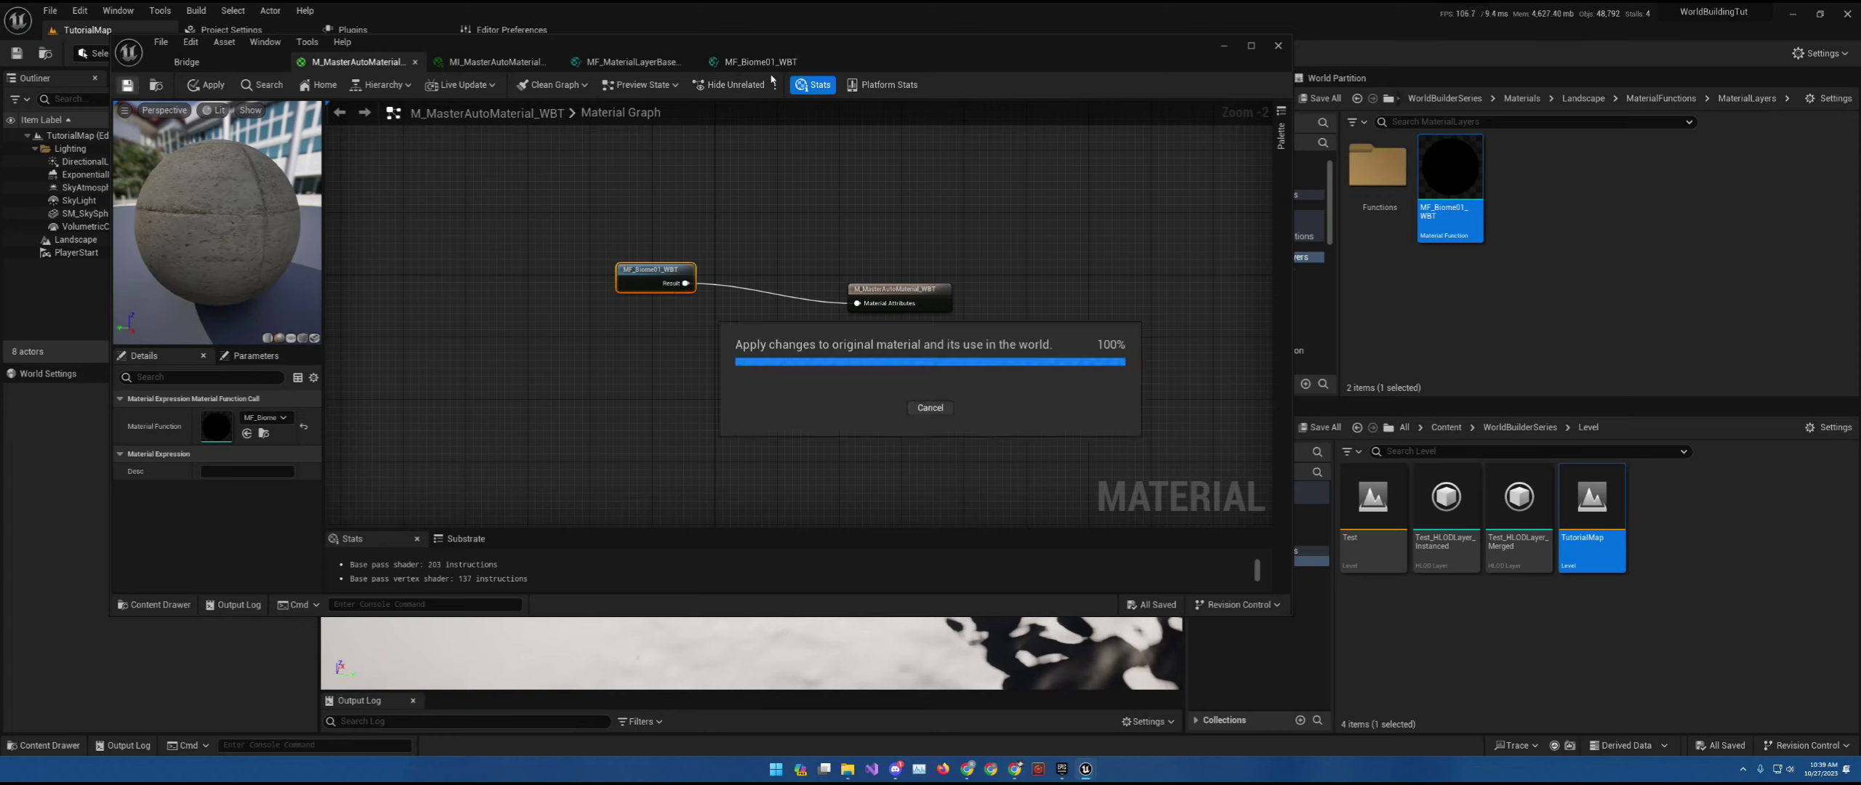
pyautogui.moveTo(871, 49); pyautogui.dragTo(1075, 532)
pyautogui.moveTo(945, 378); pyautogui.dragTo(1157, 478, button='right')
pyautogui.press('w')
pyautogui.scroll(-2, 976, 480)
pyautogui.press('s')
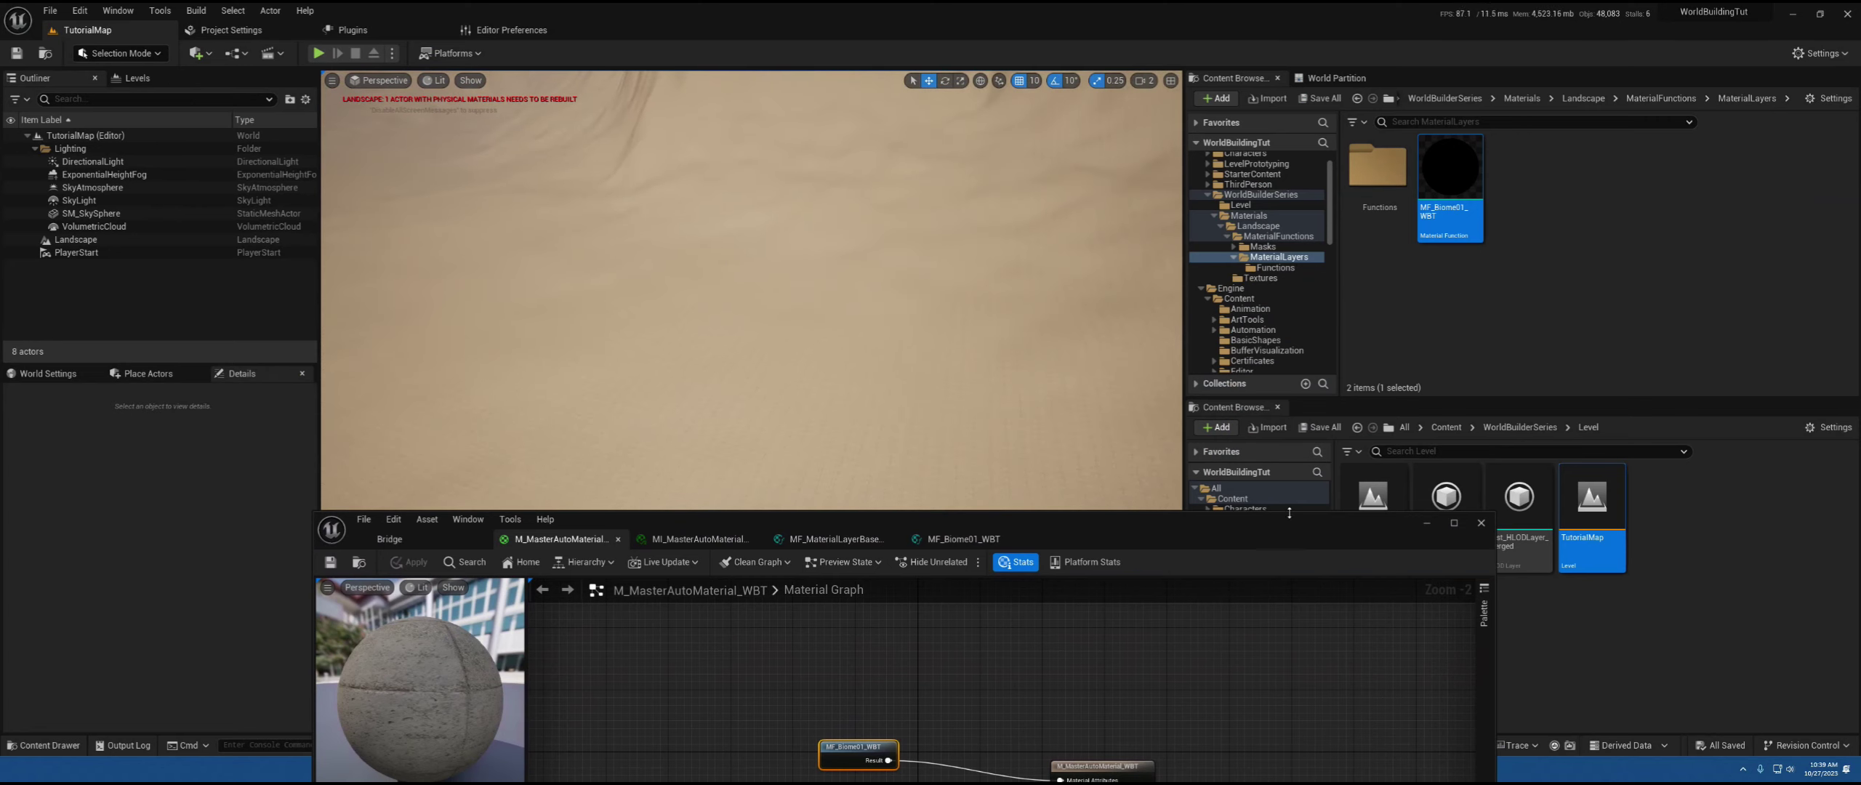
# - Open Quixel Bridge and review the library path in its preferences without changing anything
pyautogui.click(390, 538)
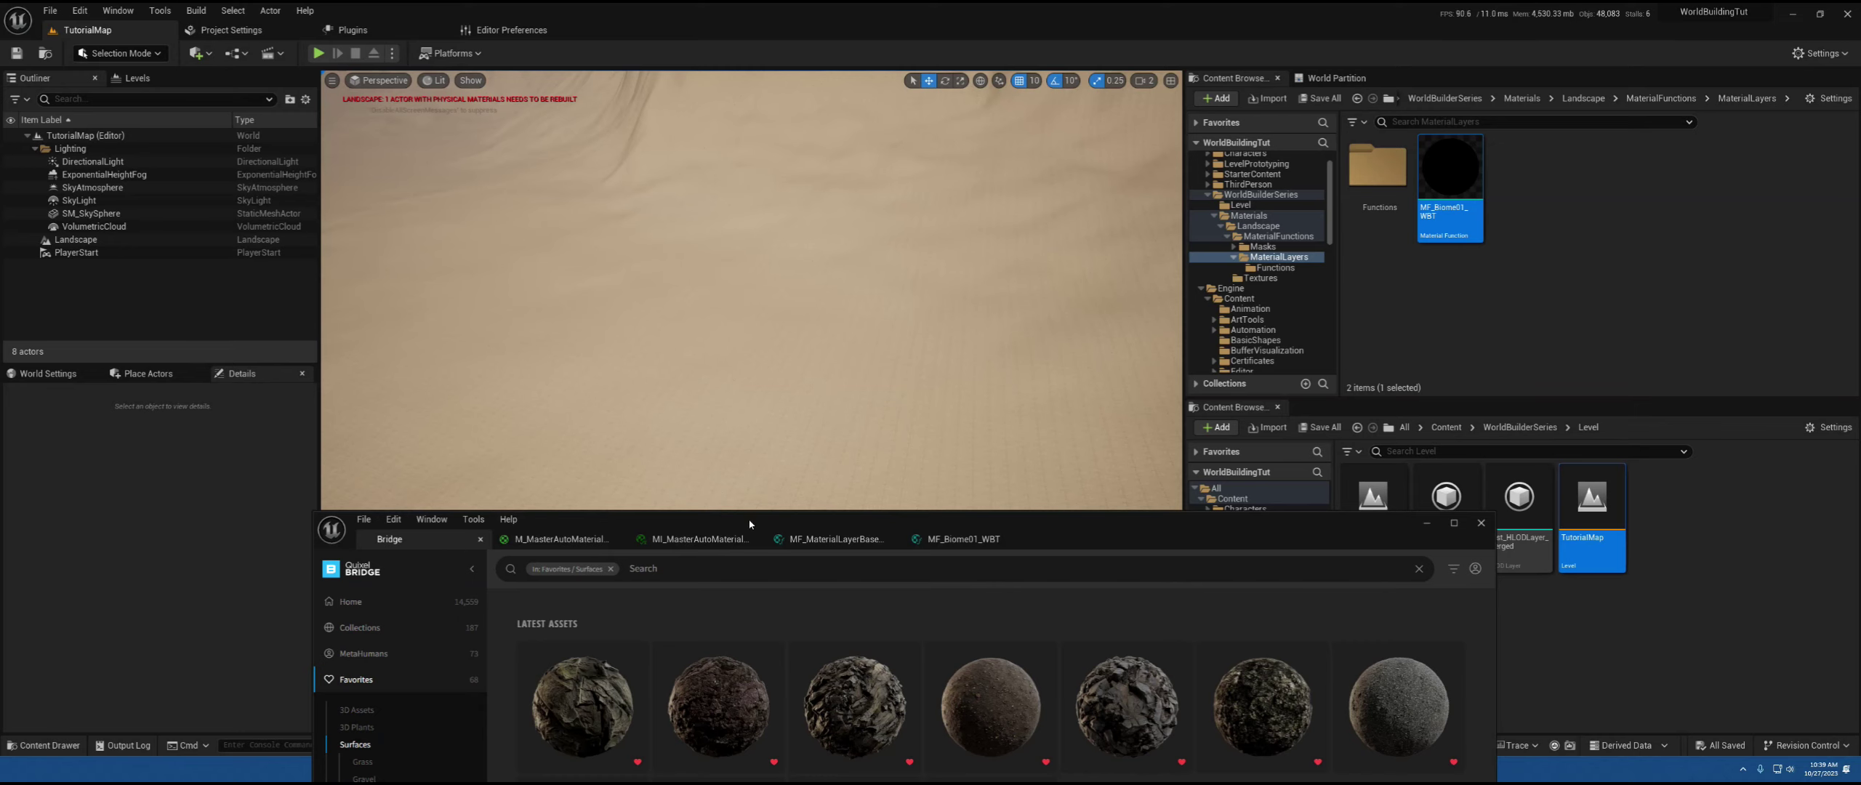
pyautogui.moveTo(746, 528); pyautogui.dragTo(681, 114)
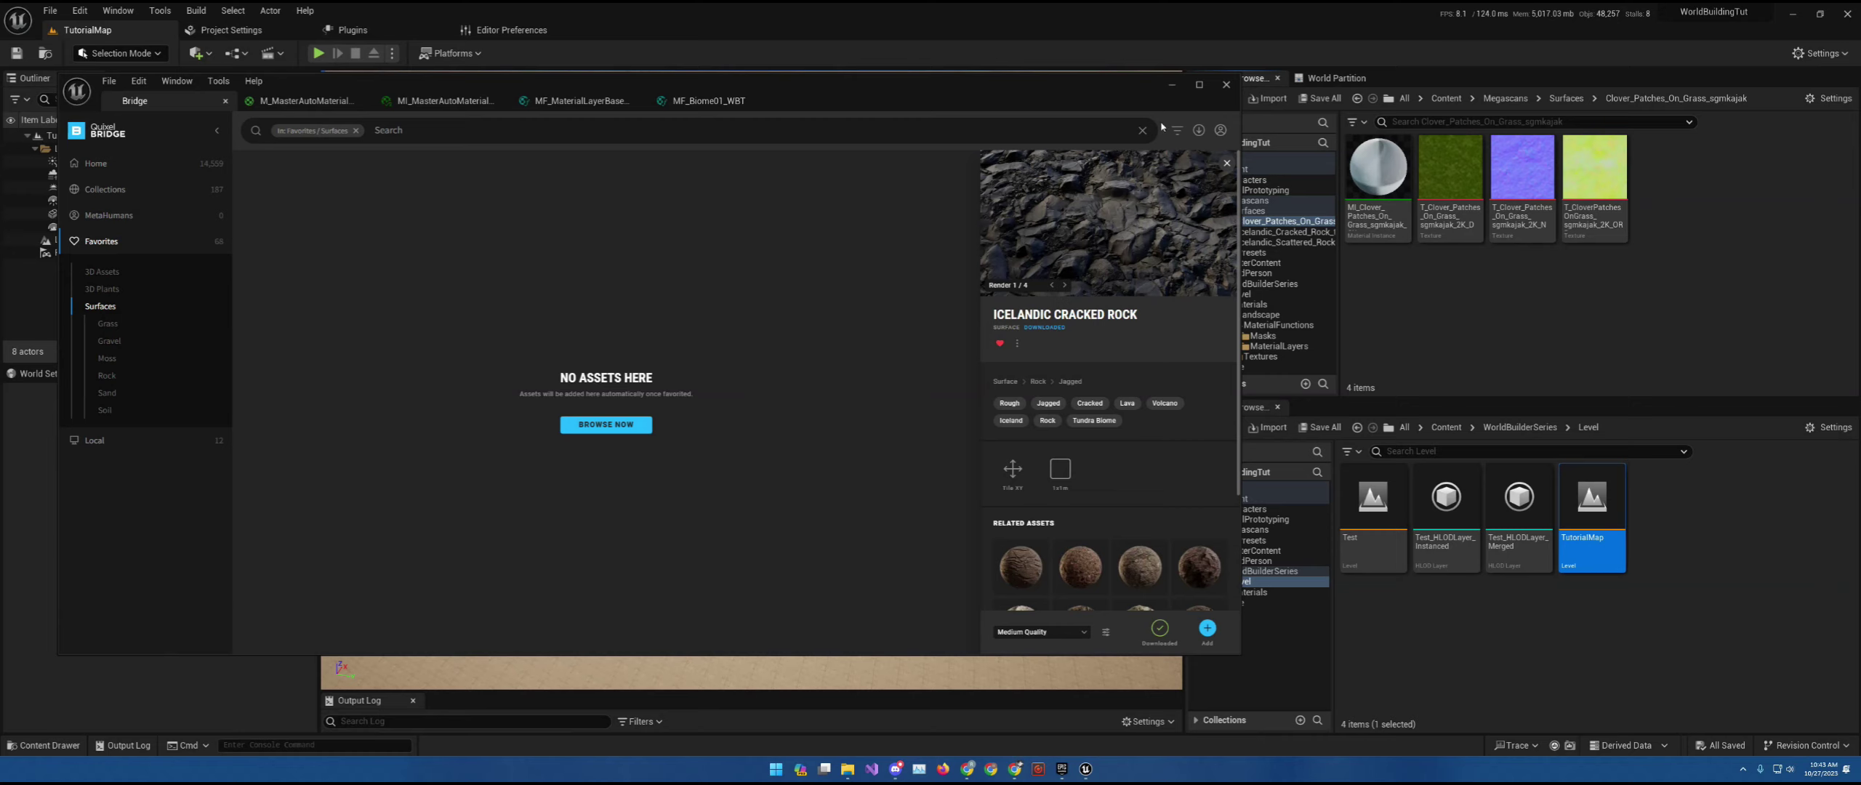
pyautogui.click(1221, 131)
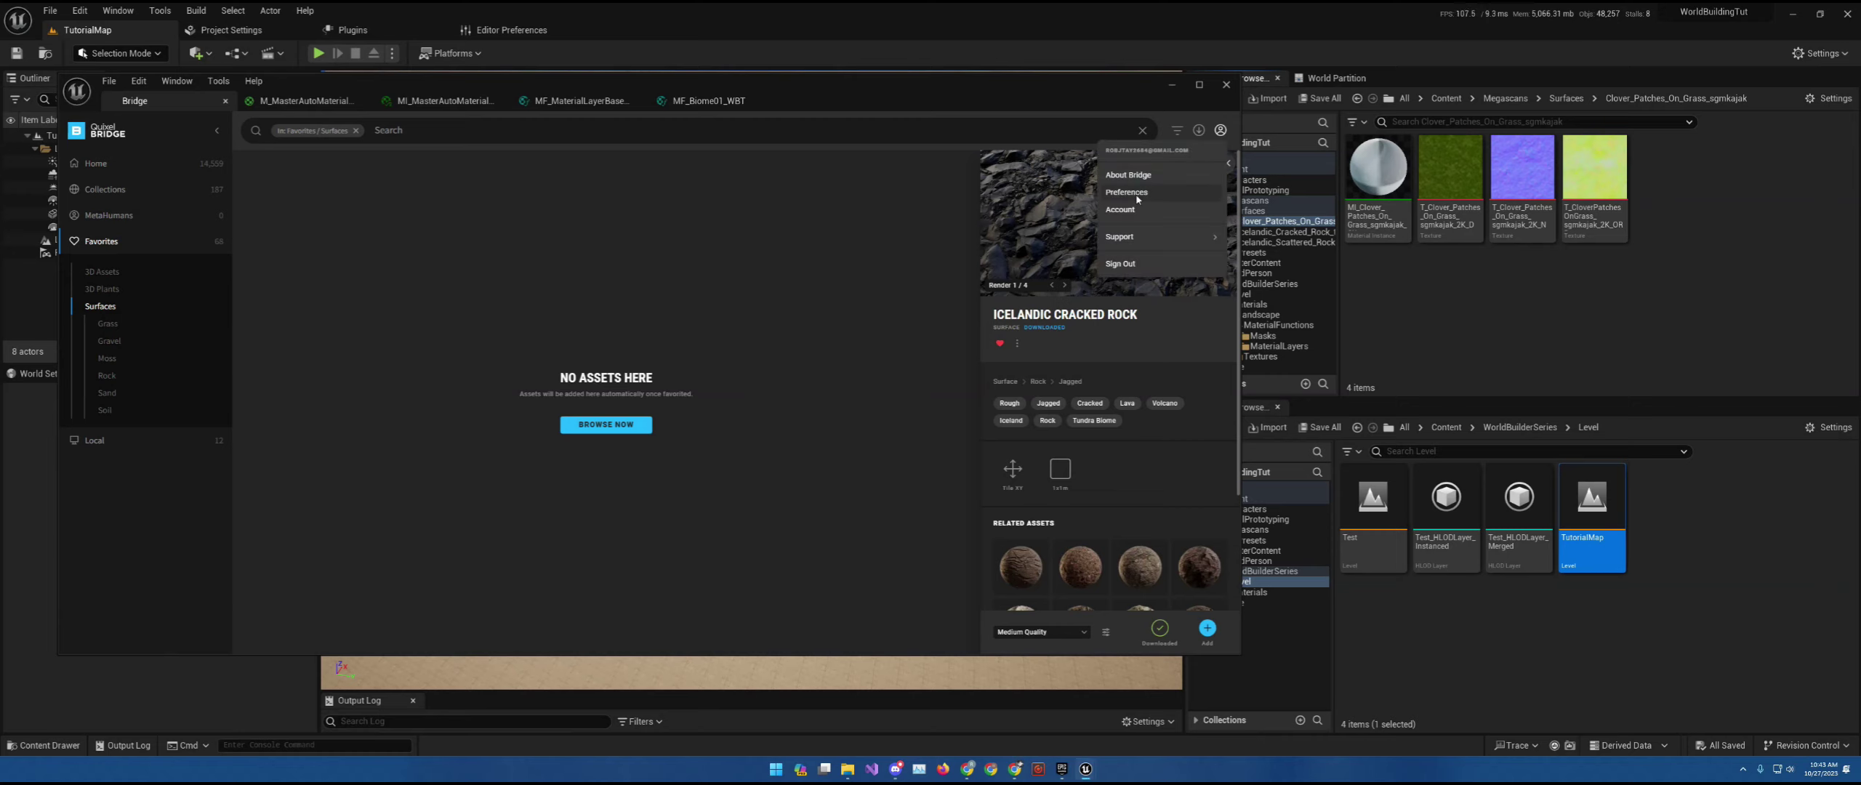
pyautogui.click(1178, 193)
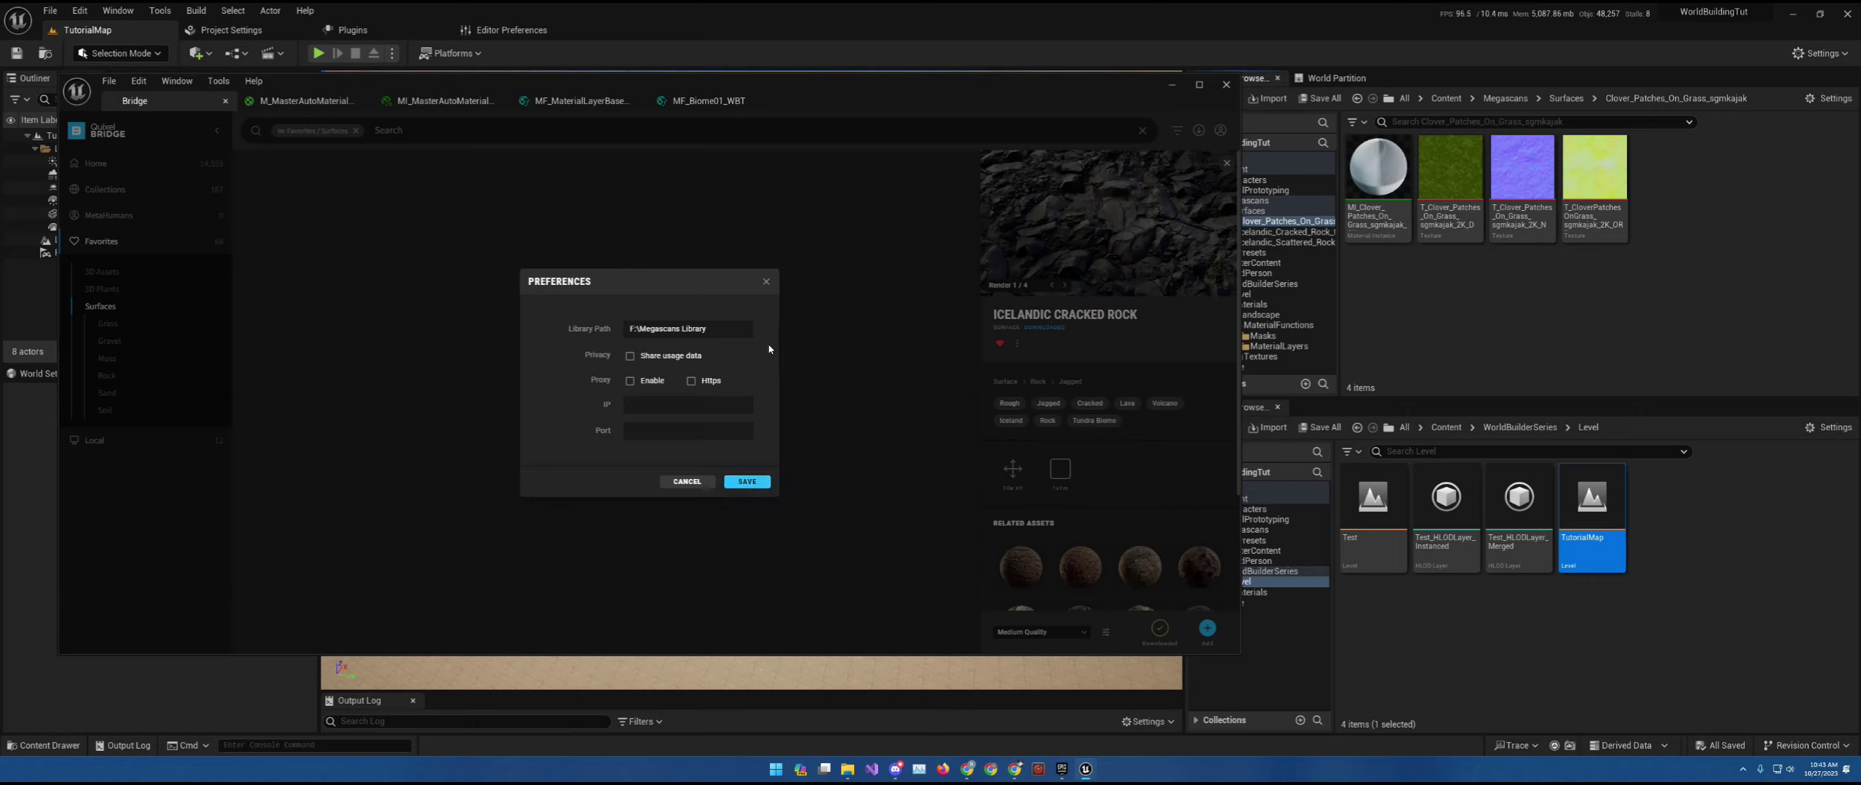
pyautogui.click(766, 281)
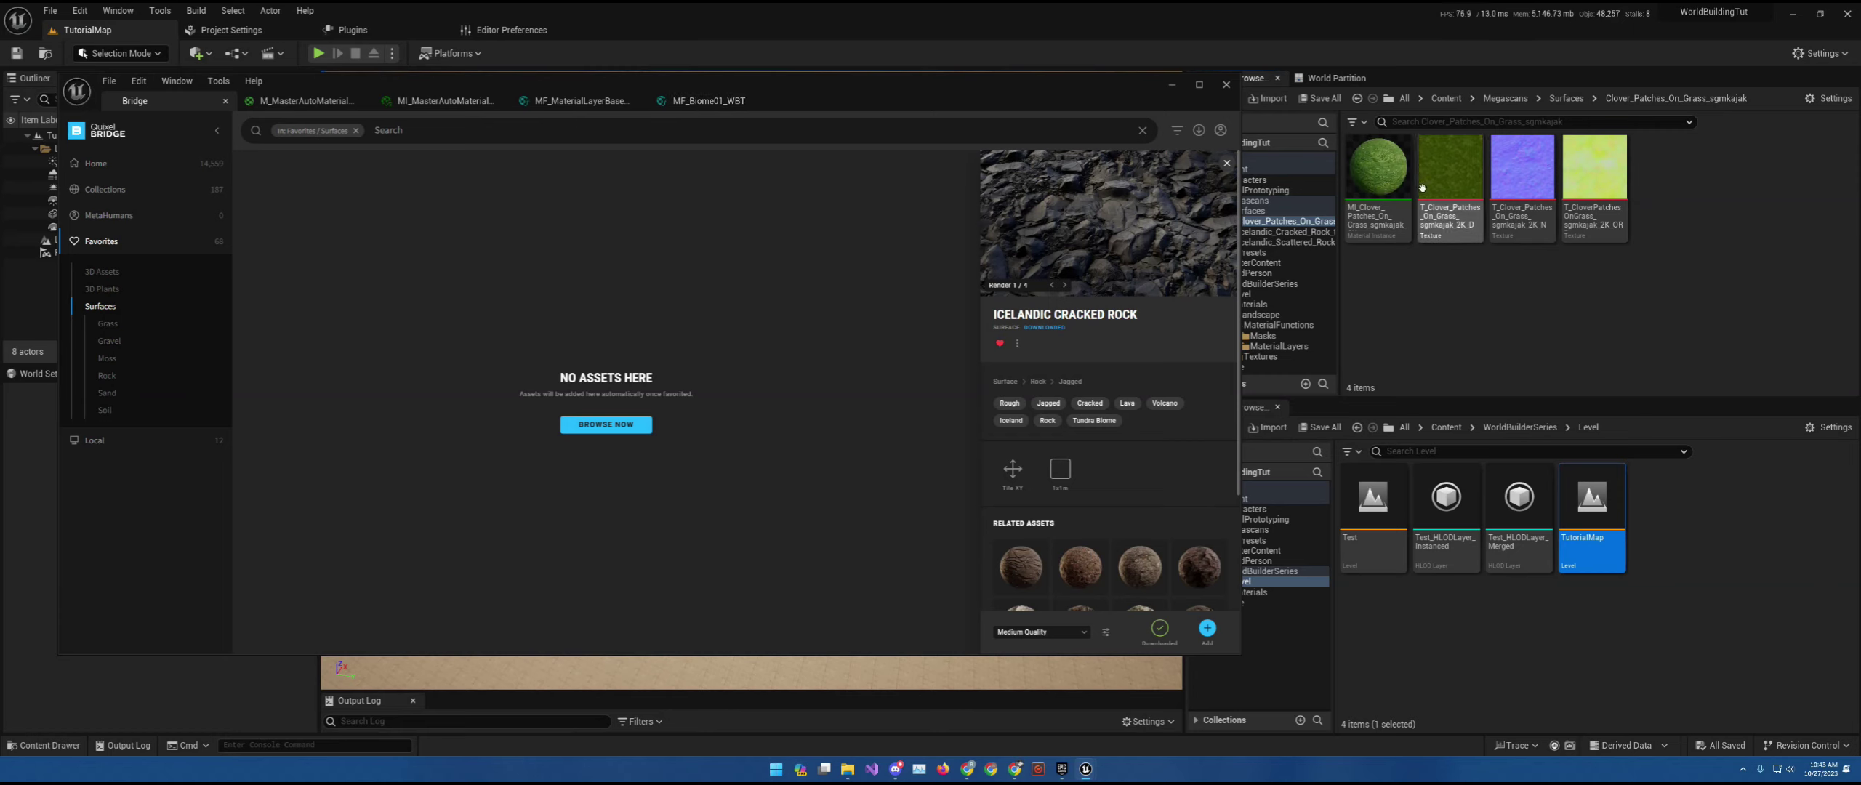
# - Look through the imported Icelandic rock folders and enable the Biome 01 Albedo, Mask and Normal overrides in the master auto material instance
pyautogui.click(1285, 232)
pyautogui.click(1298, 242)
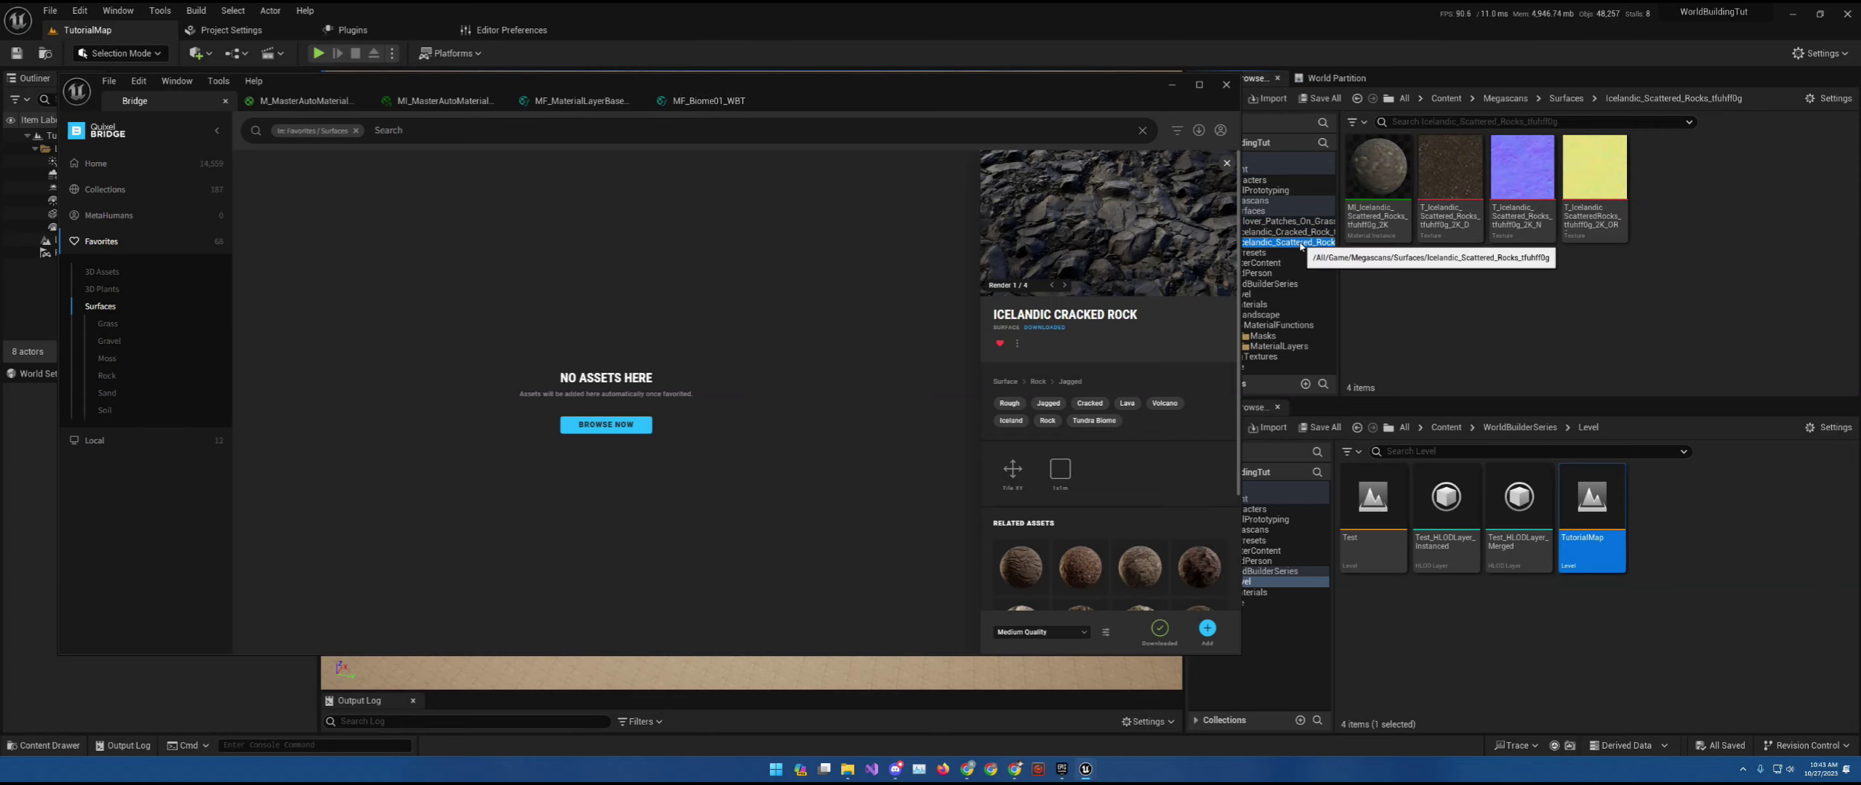
pyautogui.click(610, 104)
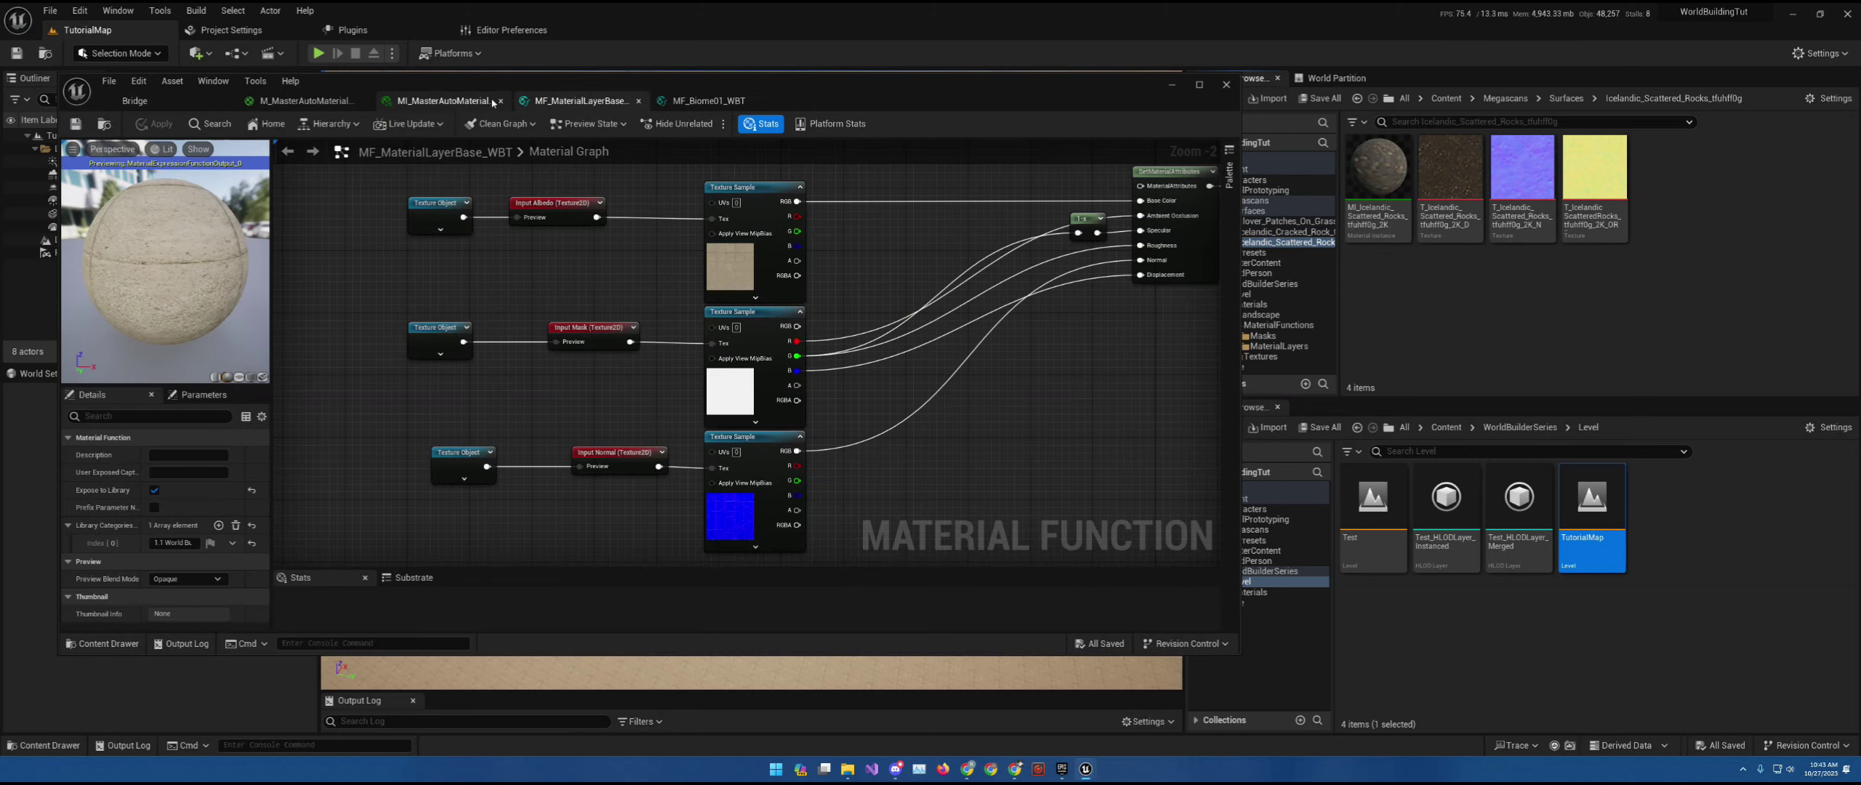
pyautogui.click(462, 102)
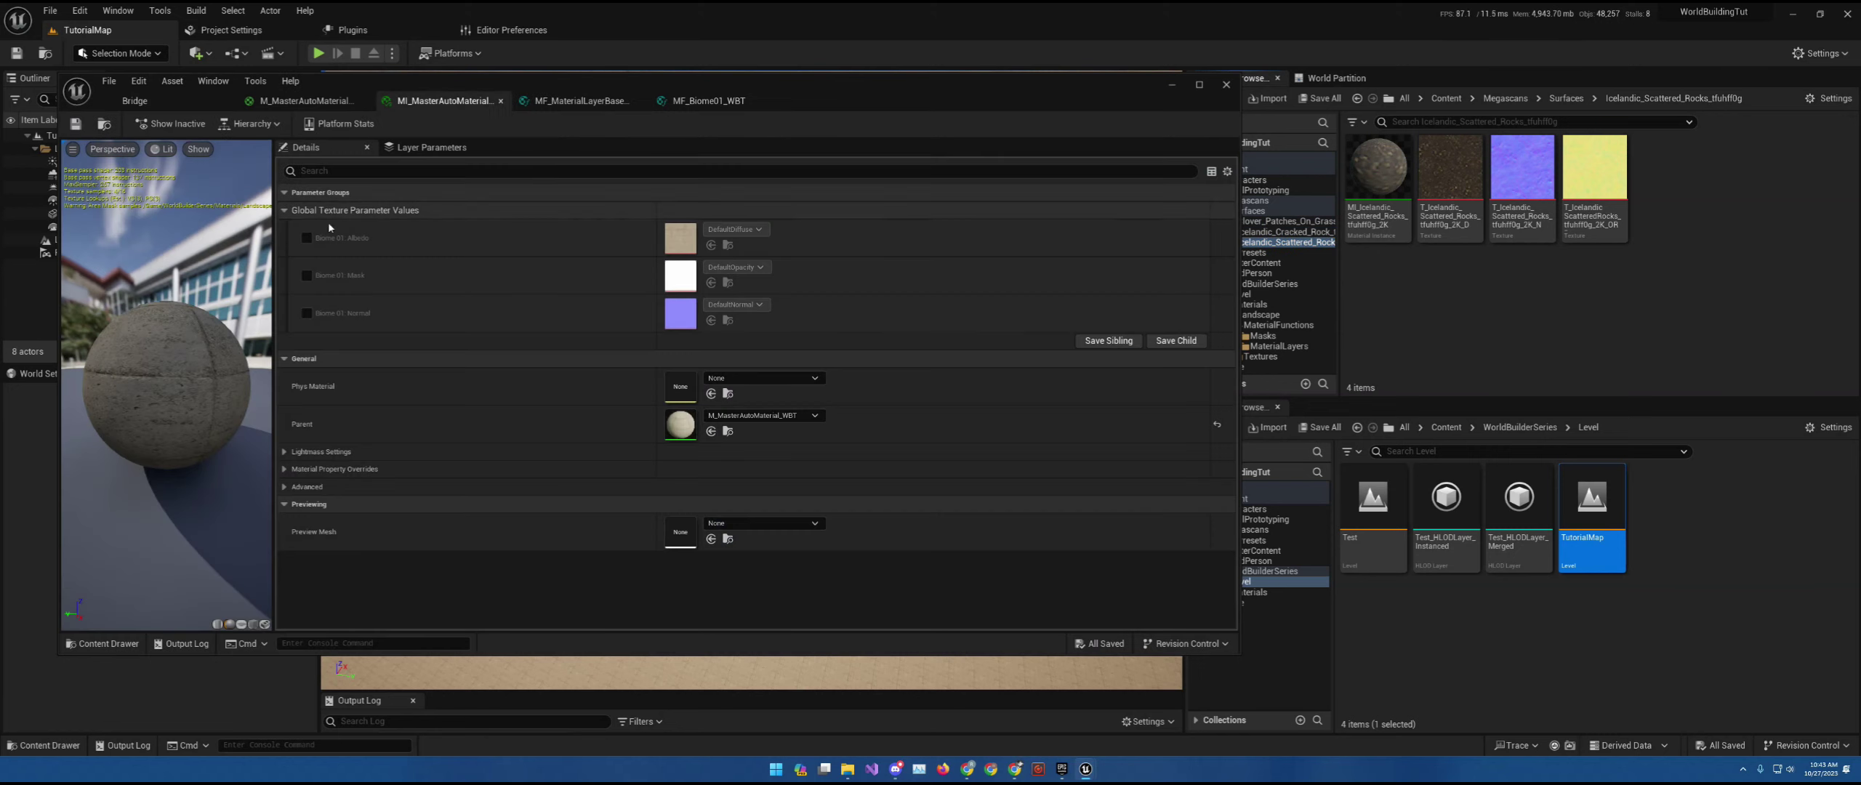
pyautogui.click(306, 237)
pyautogui.click(306, 275)
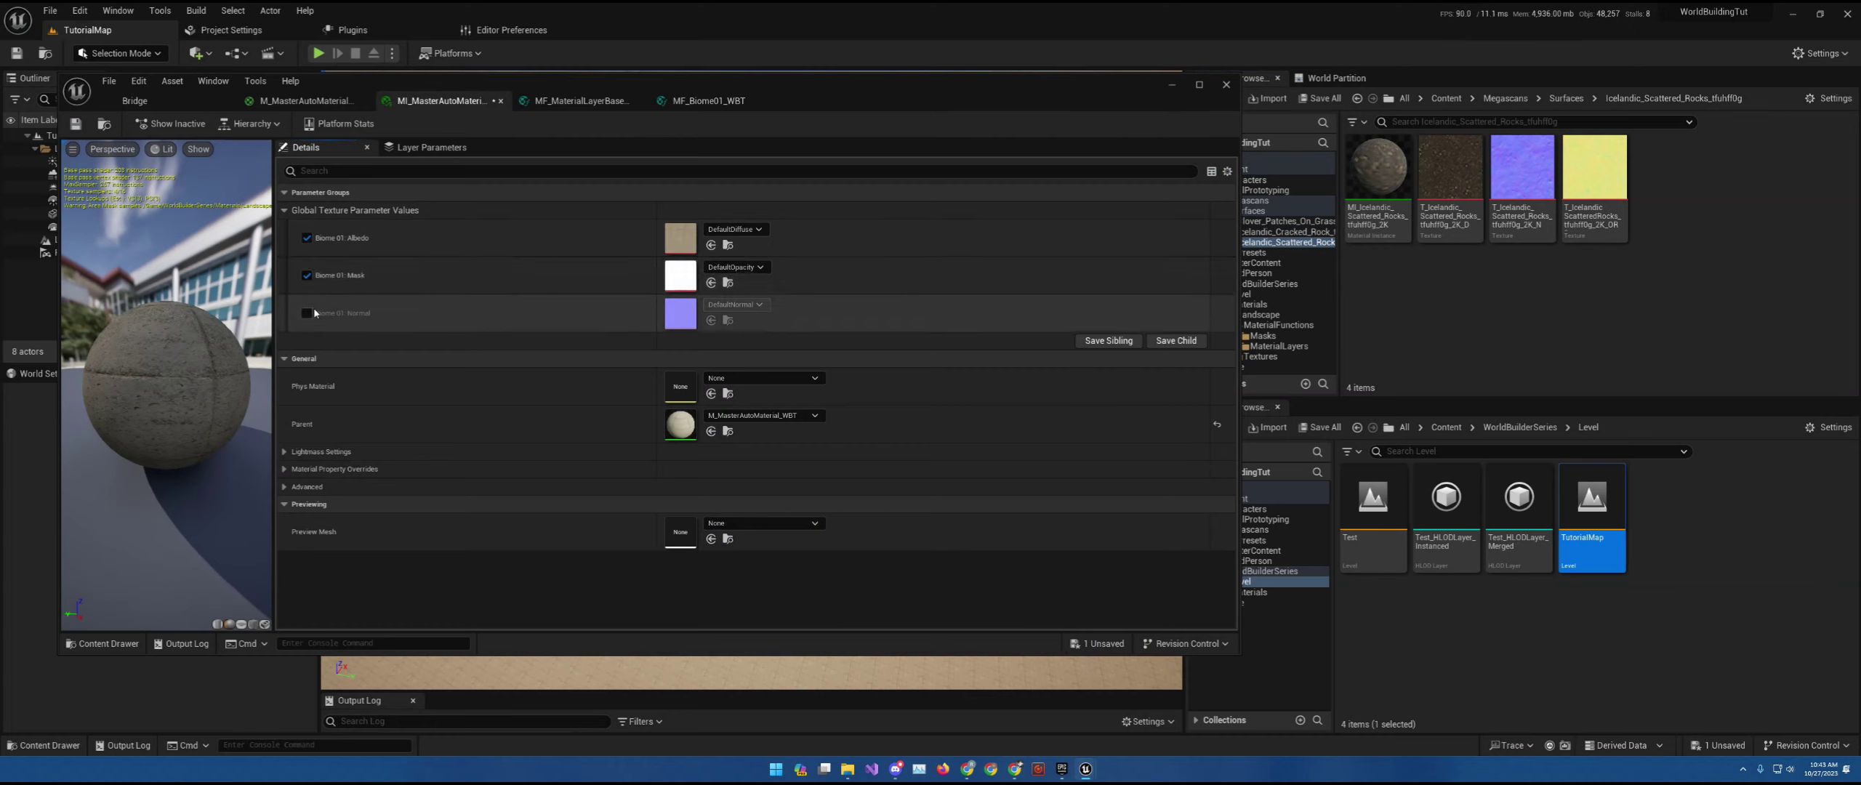
pyautogui.click(306, 313)
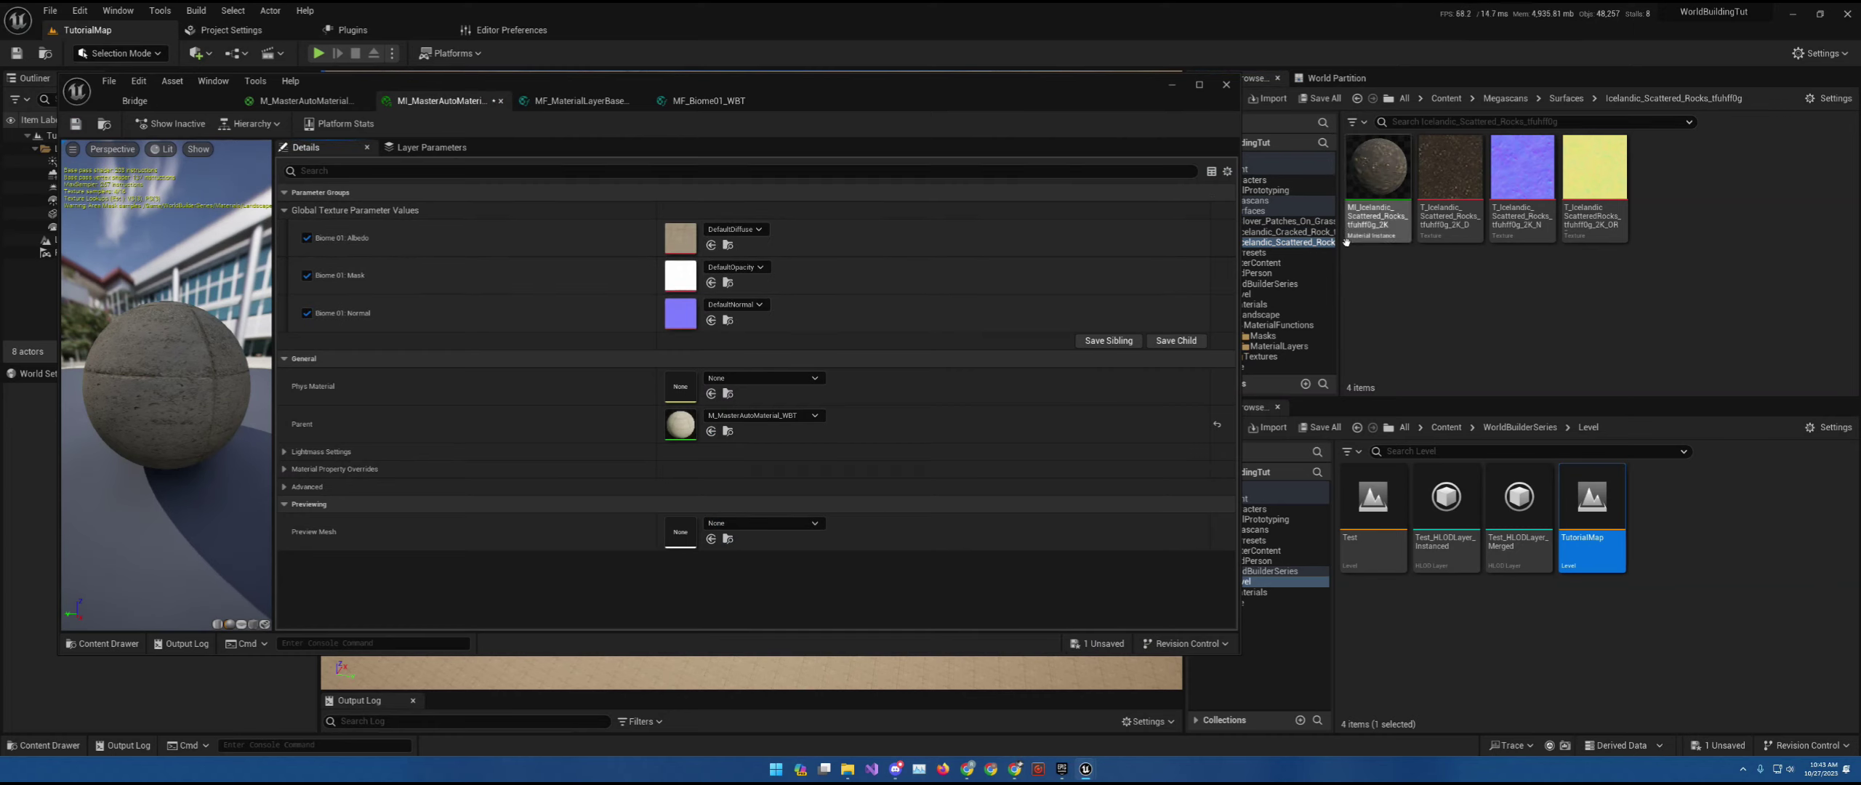
# - Assign the Clover_Patches_On_Grass normal and mask textures to Biome 01 Normal and Mask, and try its D texture on Biome 01 Albedo
pyautogui.click(1287, 221)
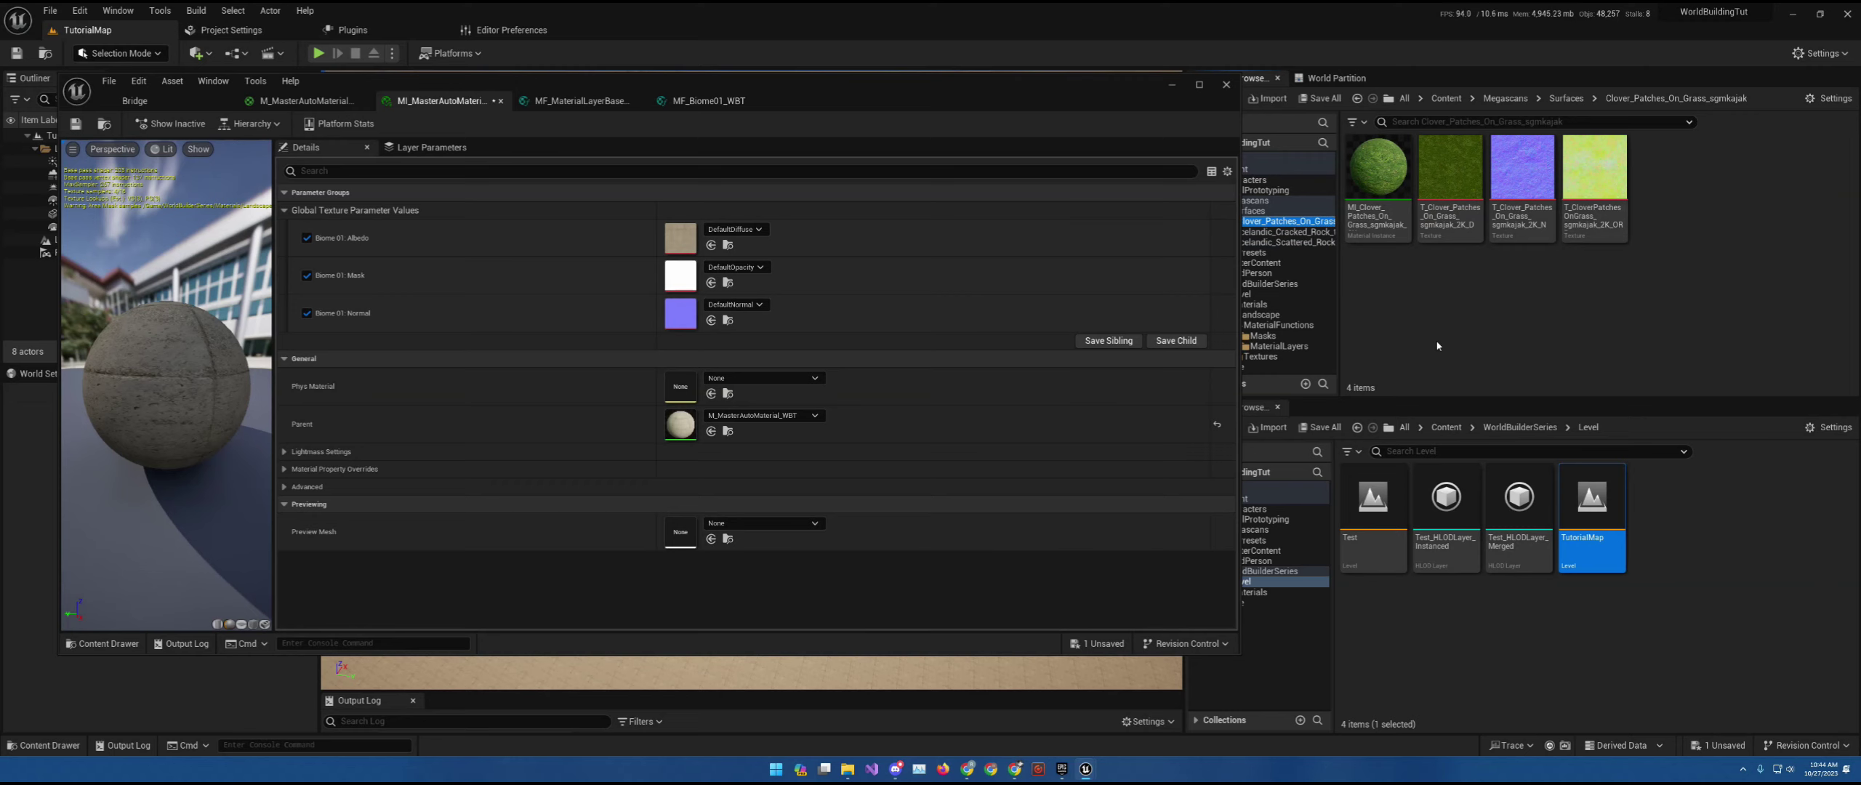
pyautogui.moveTo(1450, 171); pyautogui.dragTo(655, 238)
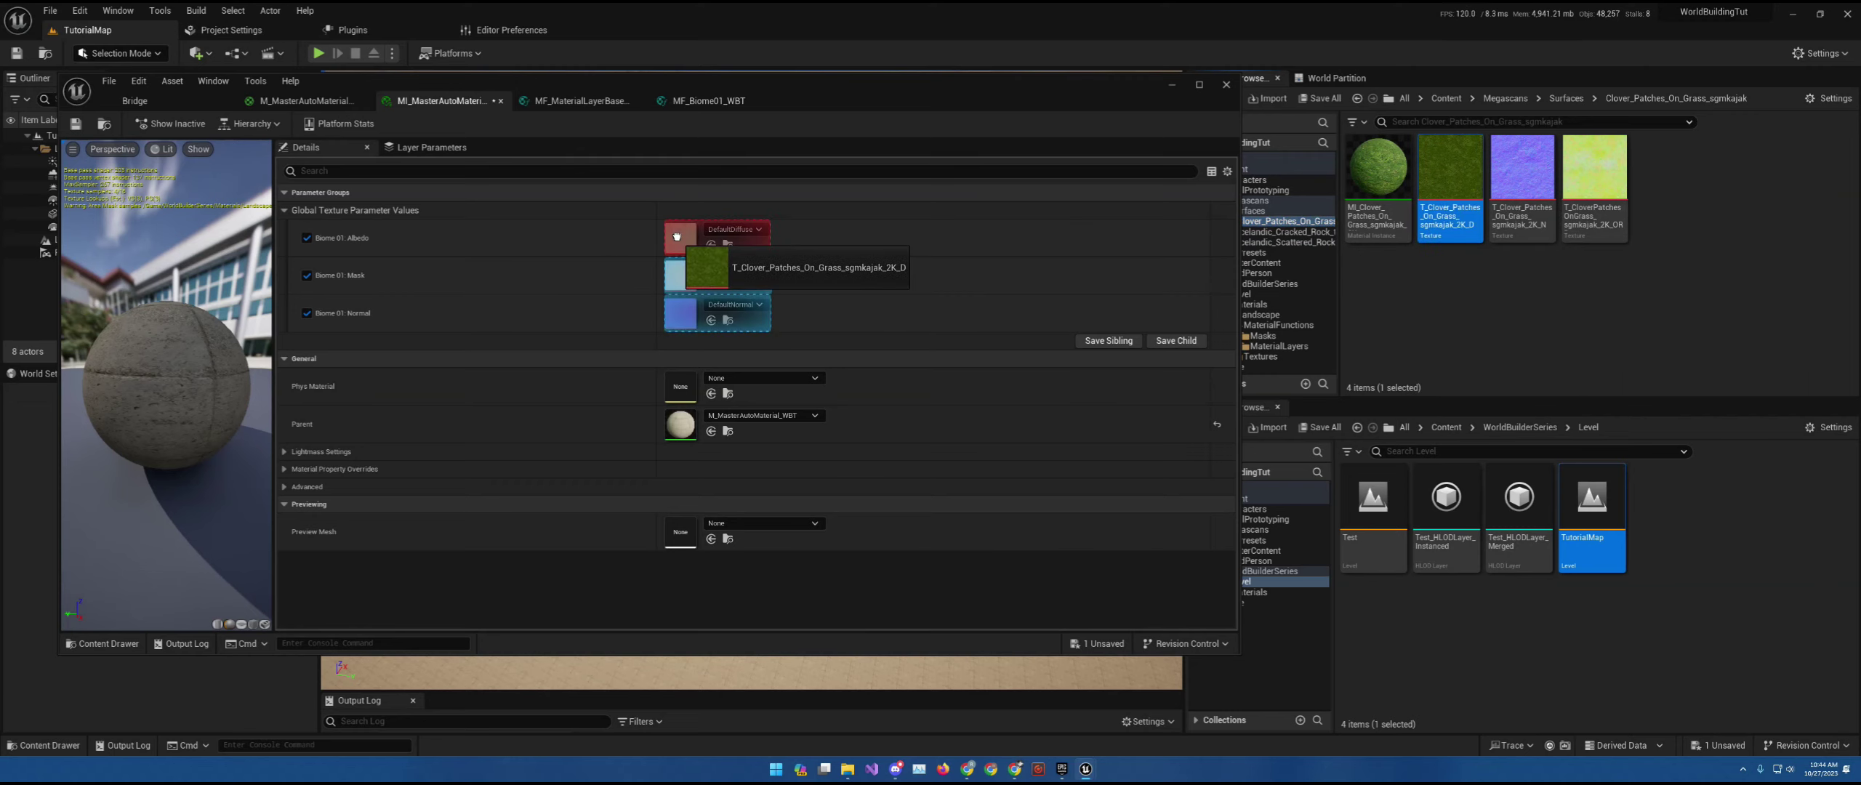
pyautogui.moveTo(677, 236)
pyautogui.mouseDown()
pyautogui.moveTo(839, 276)
pyautogui.moveTo(685, 237)
pyautogui.mouseUp()
pyautogui.moveTo(1537, 170); pyautogui.dragTo(679, 320)
pyautogui.moveTo(1595, 171); pyautogui.dragTo(684, 275)
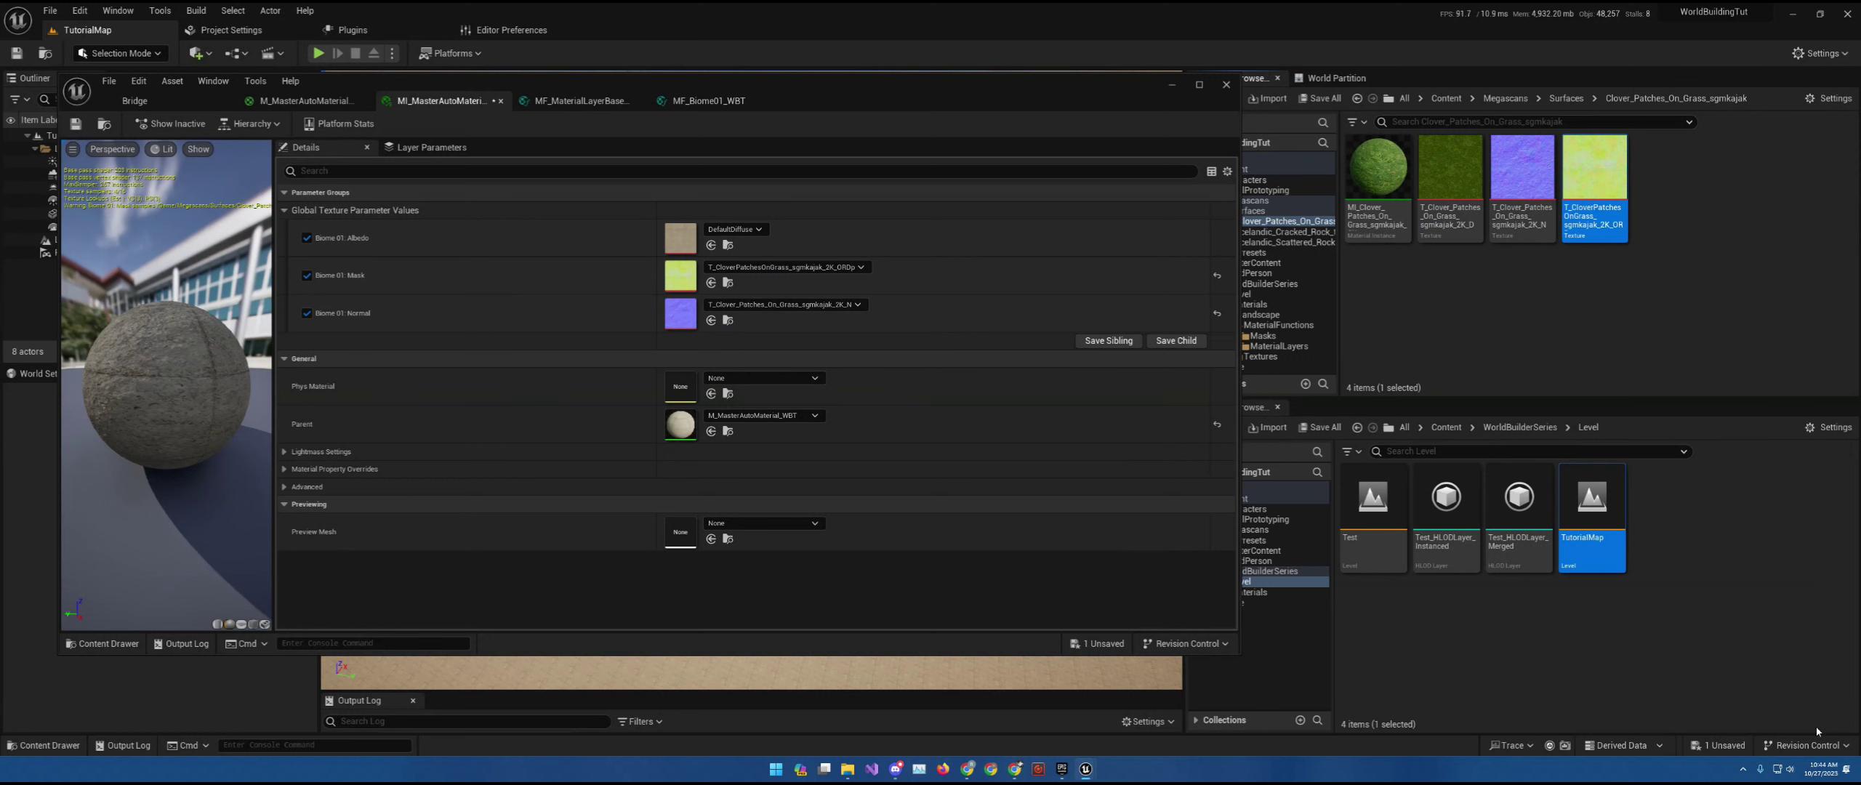
# - Open the DefaultDiffuse texture and compare it with the Biome 01: Albedo parameter in MF_Biome01_WBT
pyautogui.doubleClick(681, 238)
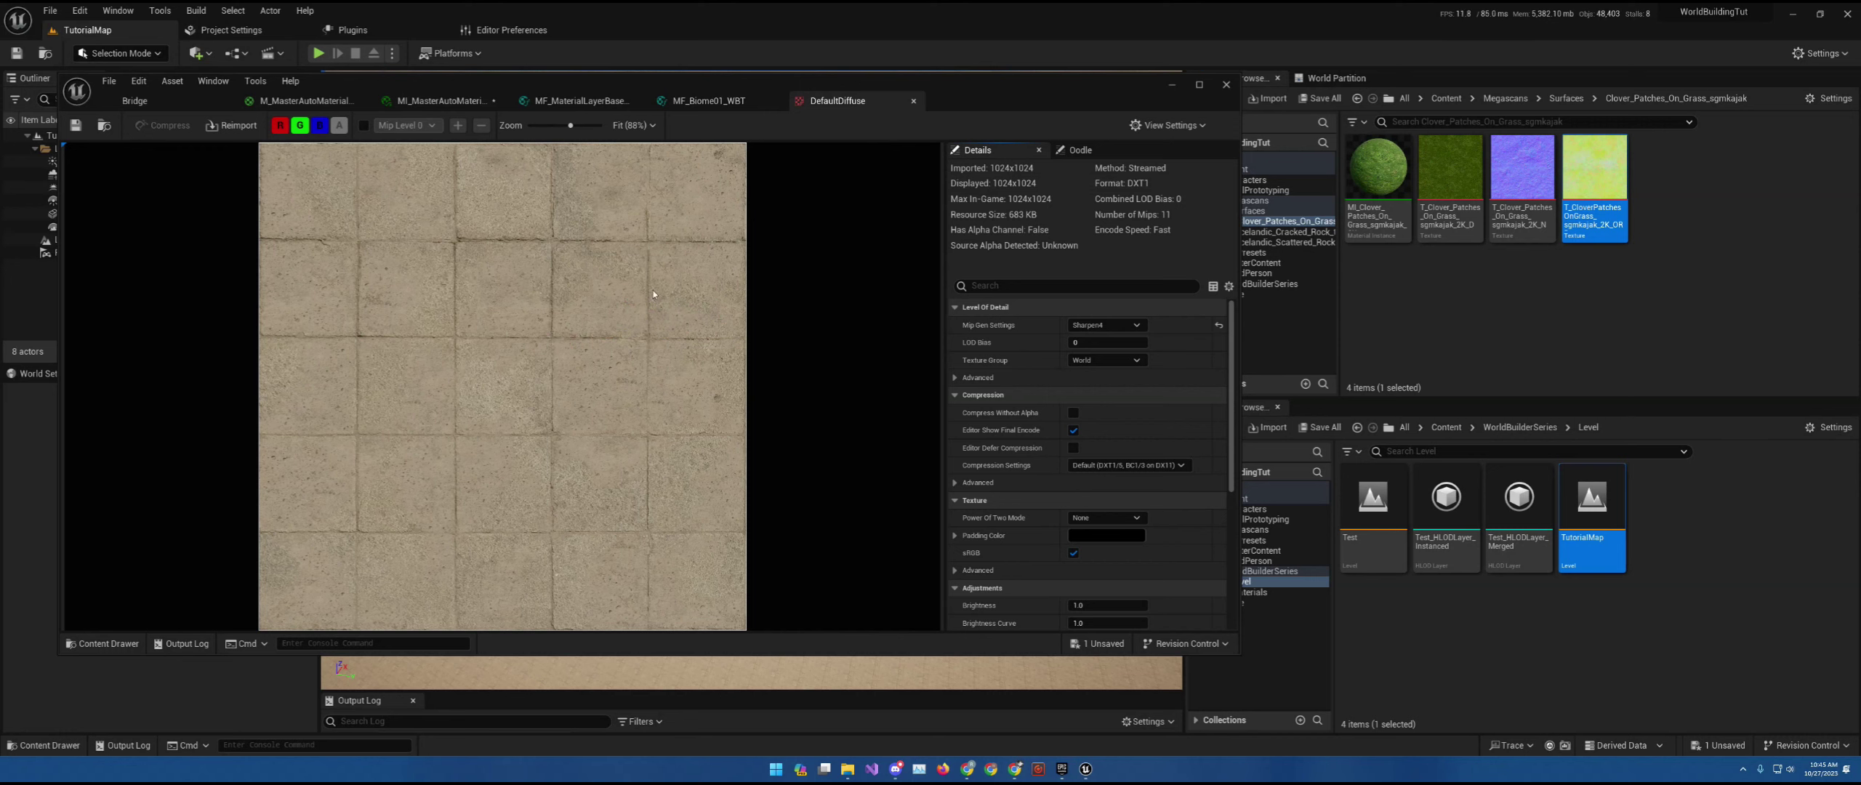
pyautogui.click(720, 100)
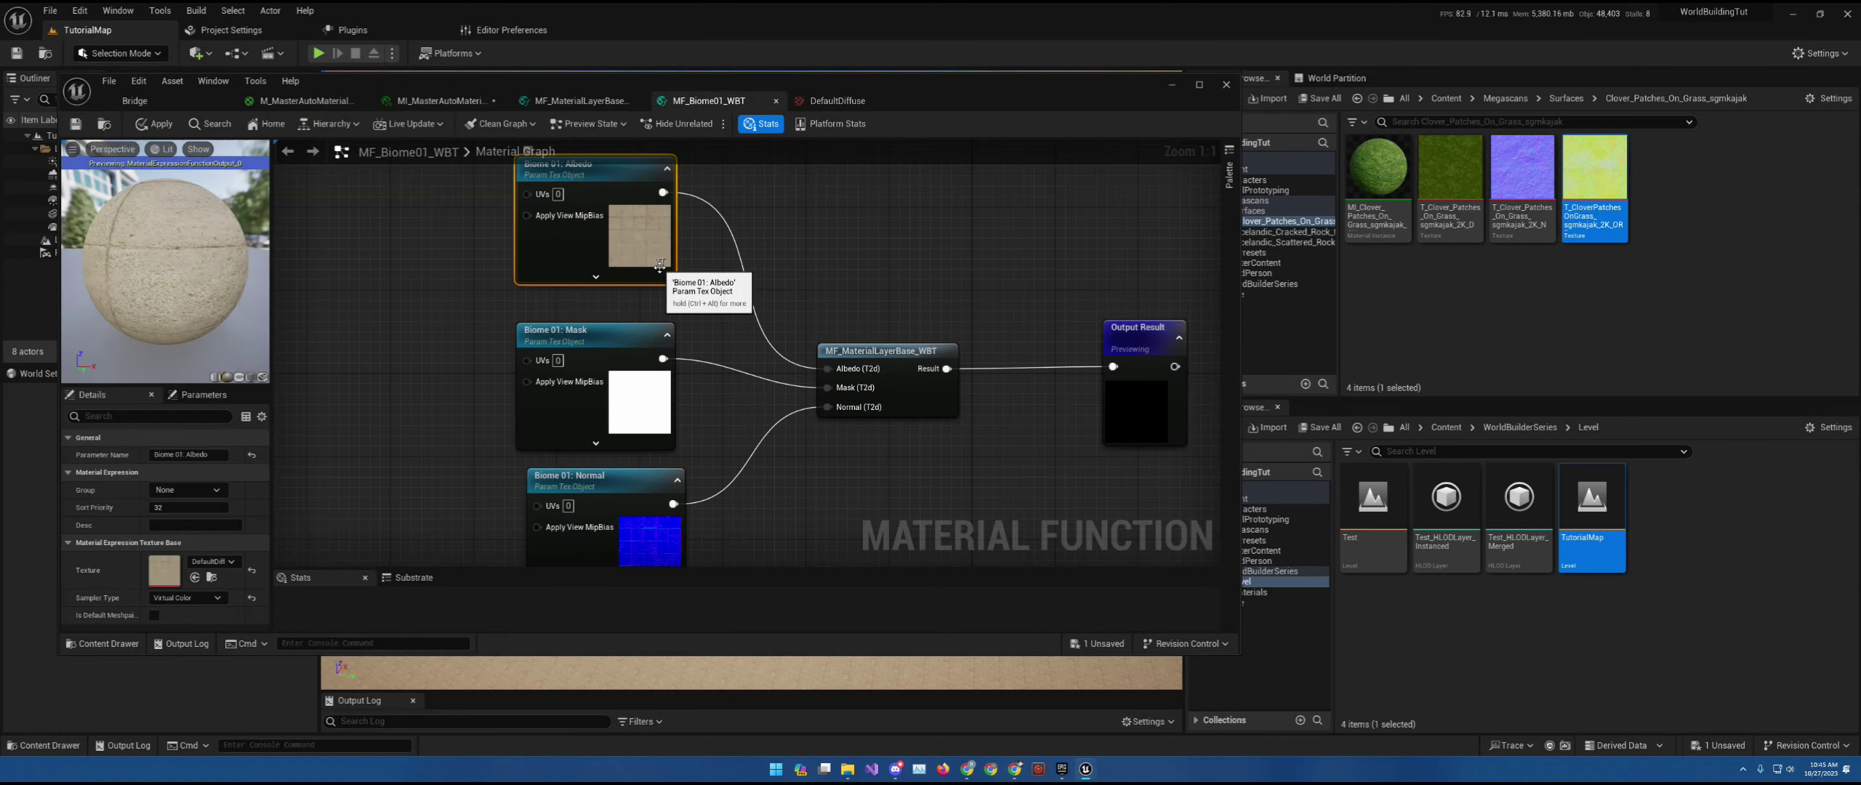
pyautogui.click(861, 102)
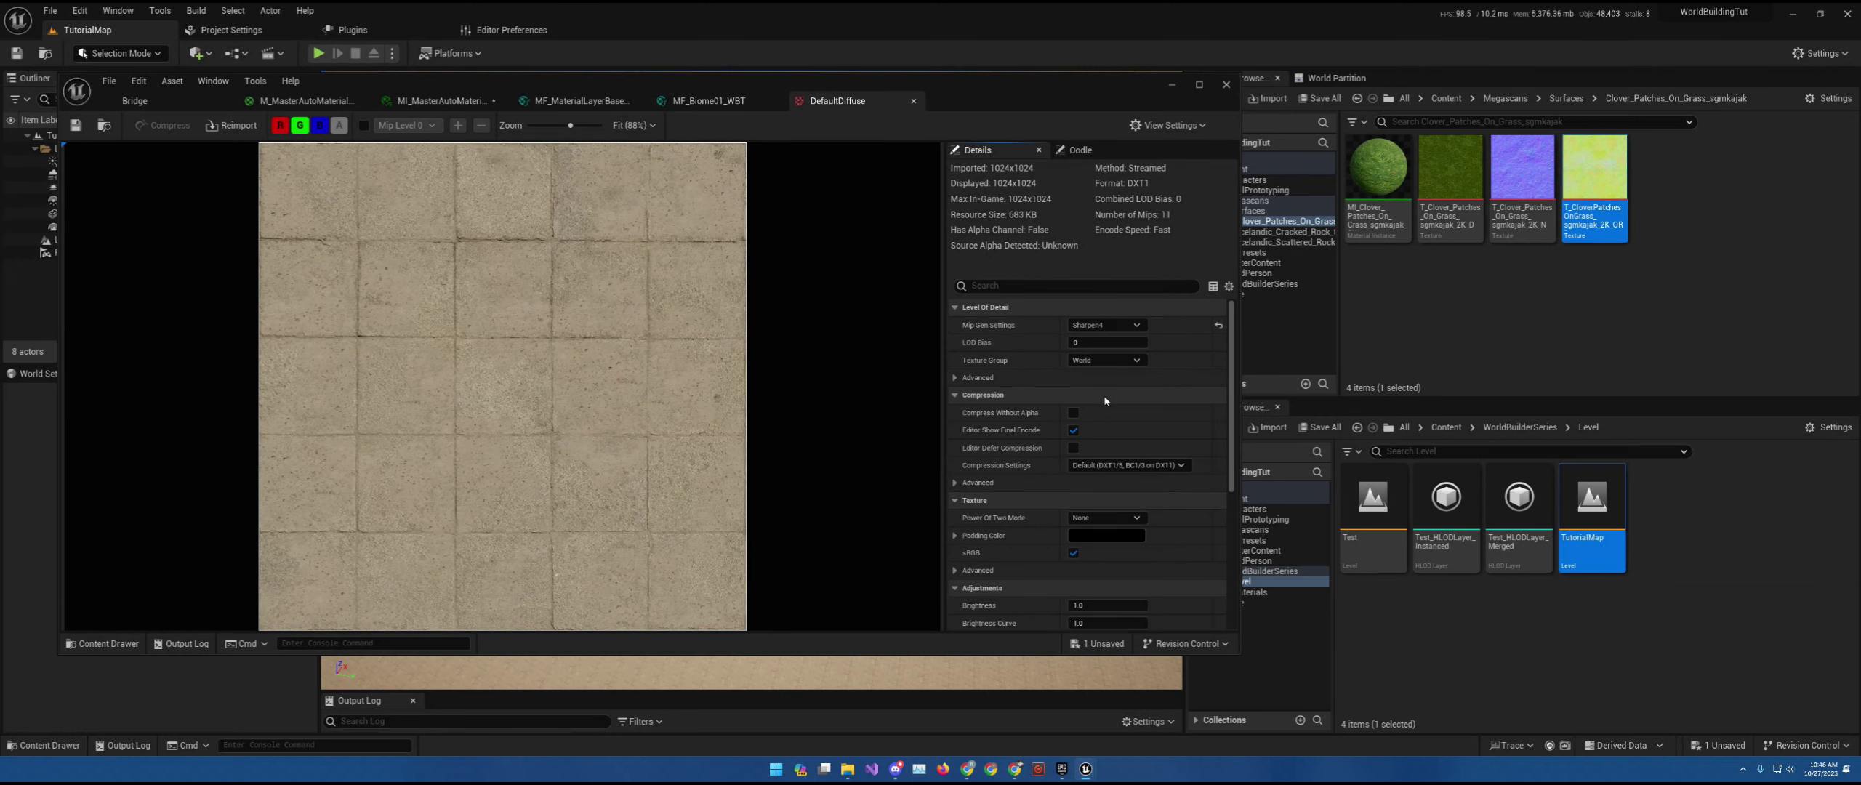
# - Search the DefaultDiffuse texture's details for "vt", then clear the filter and examine its settings for virtual texturing
pyautogui.scroll(-5, 1018, 483)
pyautogui.scroll(5, 1018, 484)
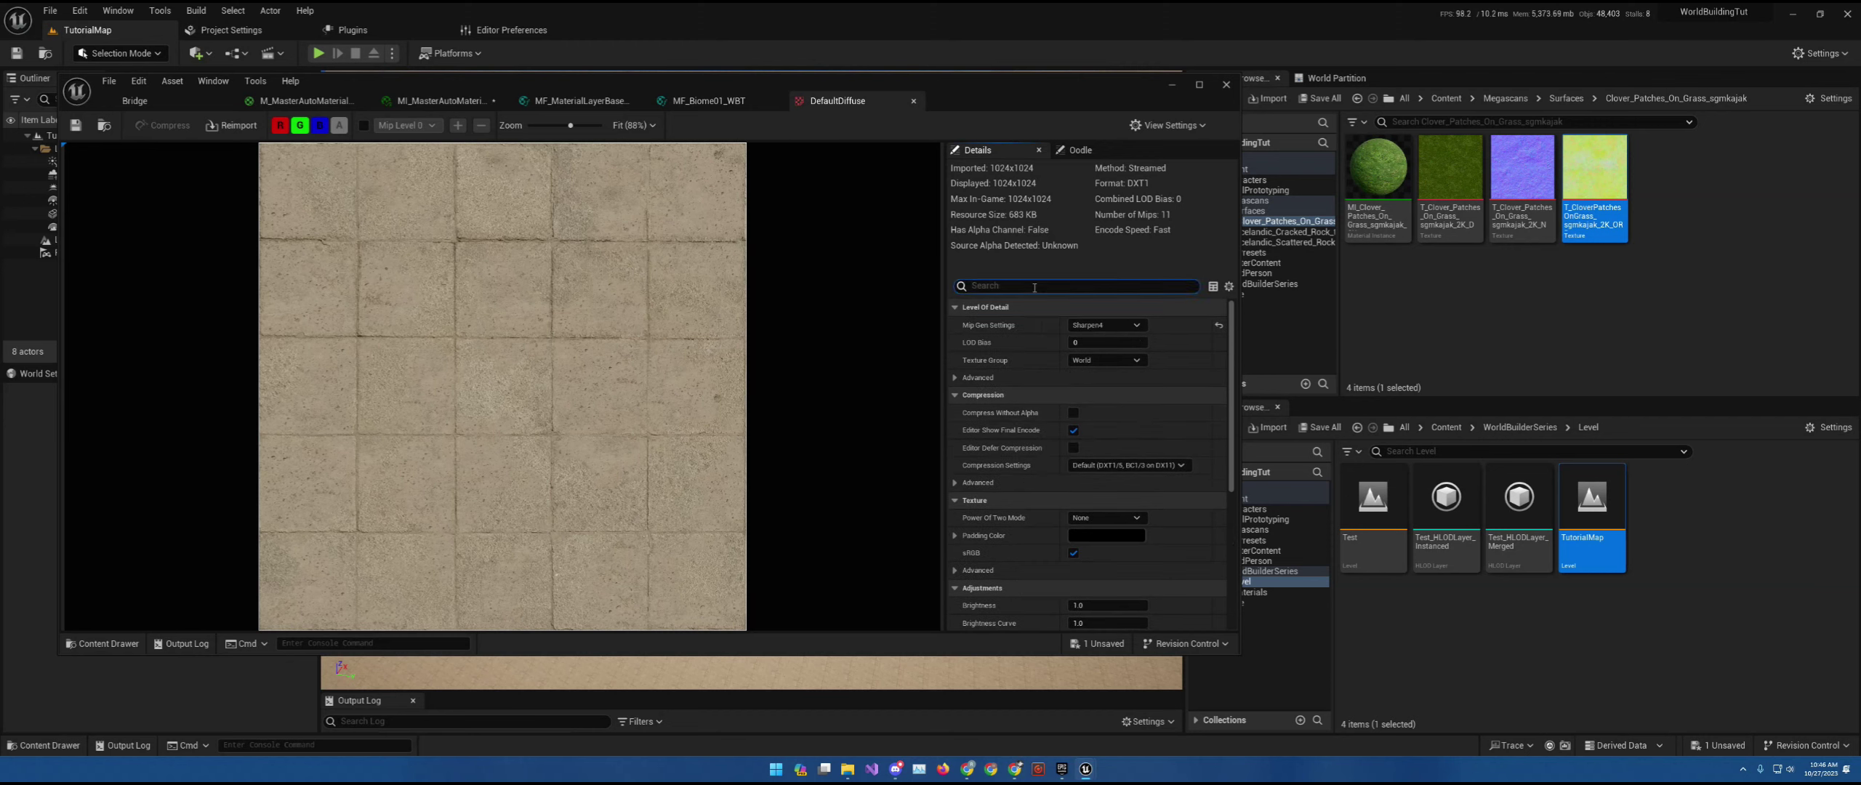
pyautogui.write('vt')
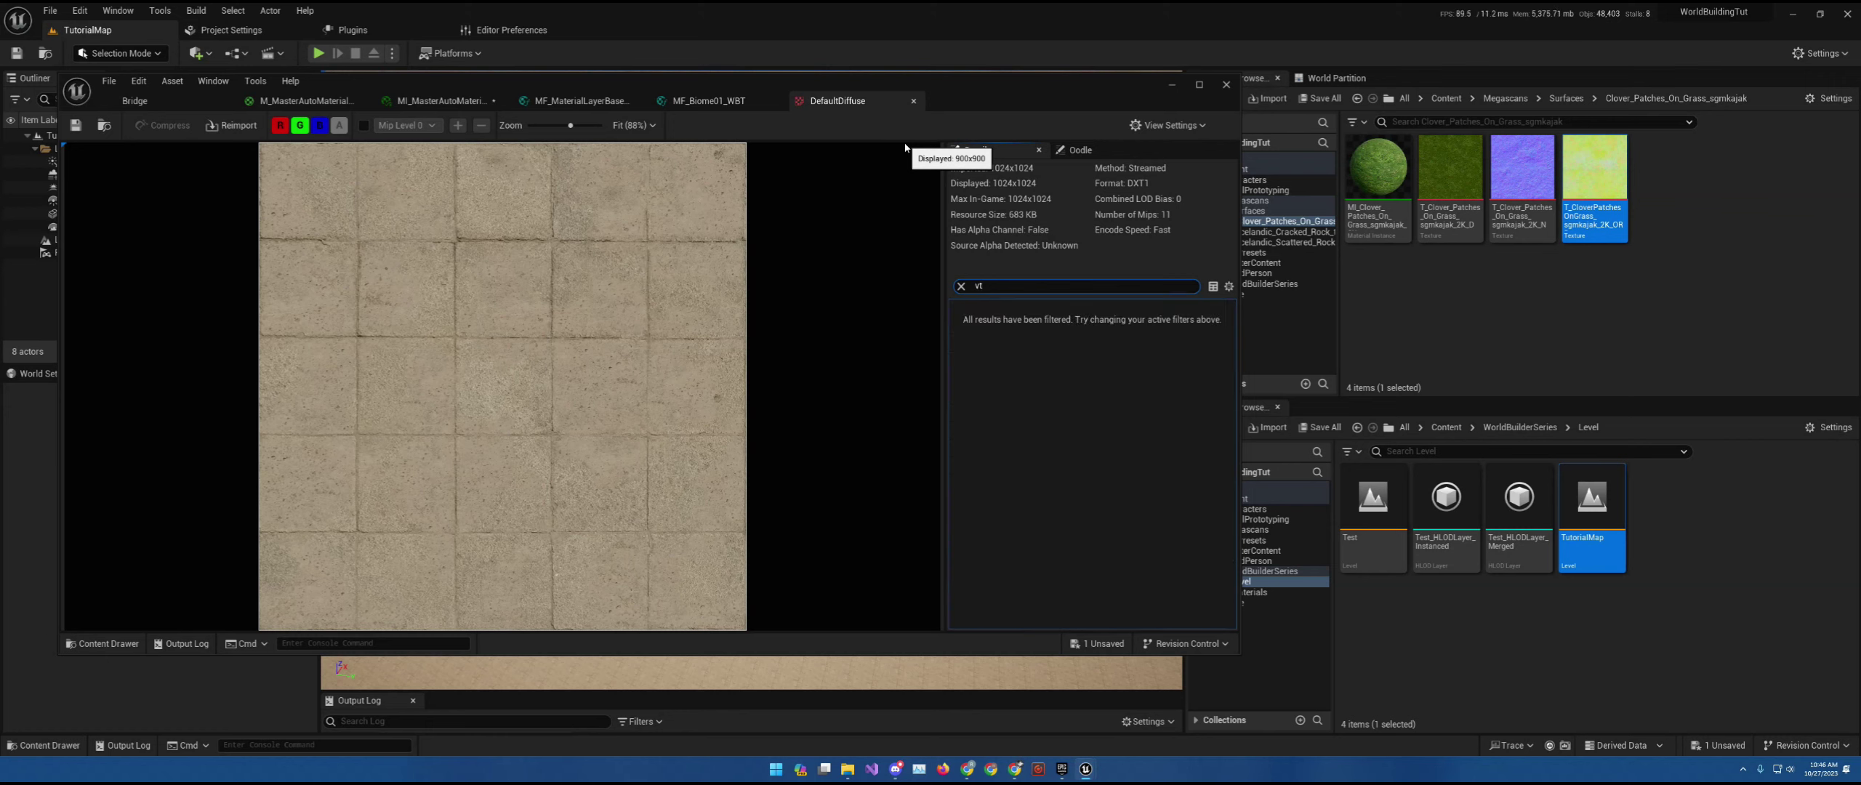
pyautogui.press('BackSpace')
pyautogui.press('BackSpace')
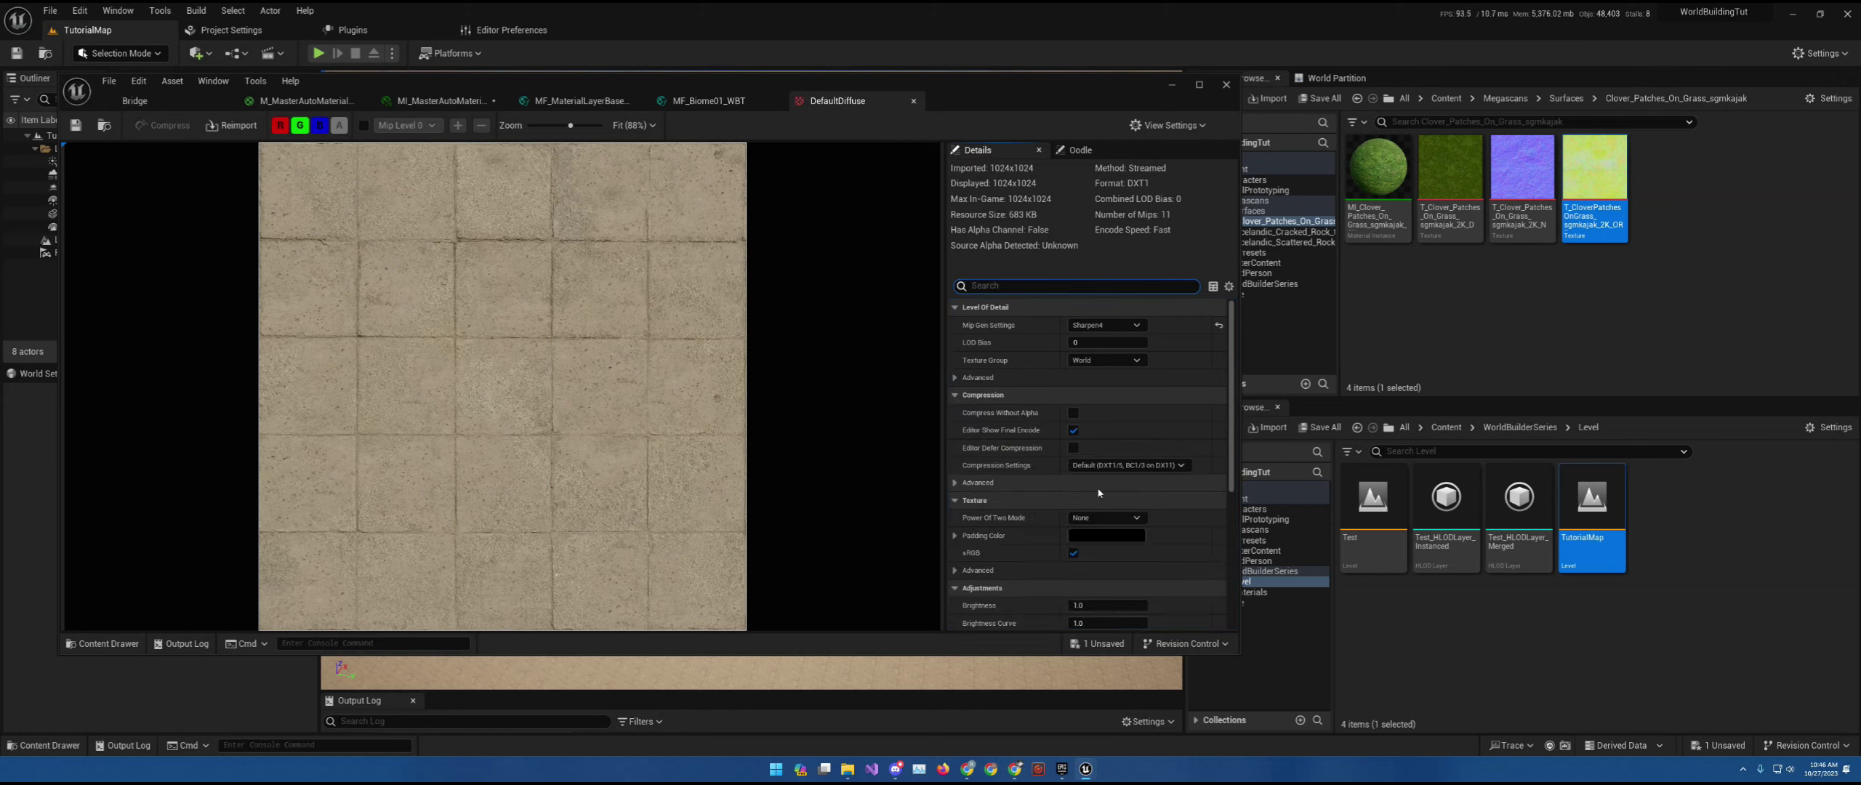
pyautogui.scroll(-2, 1020, 448)
pyautogui.scroll(-5, 1010, 494)
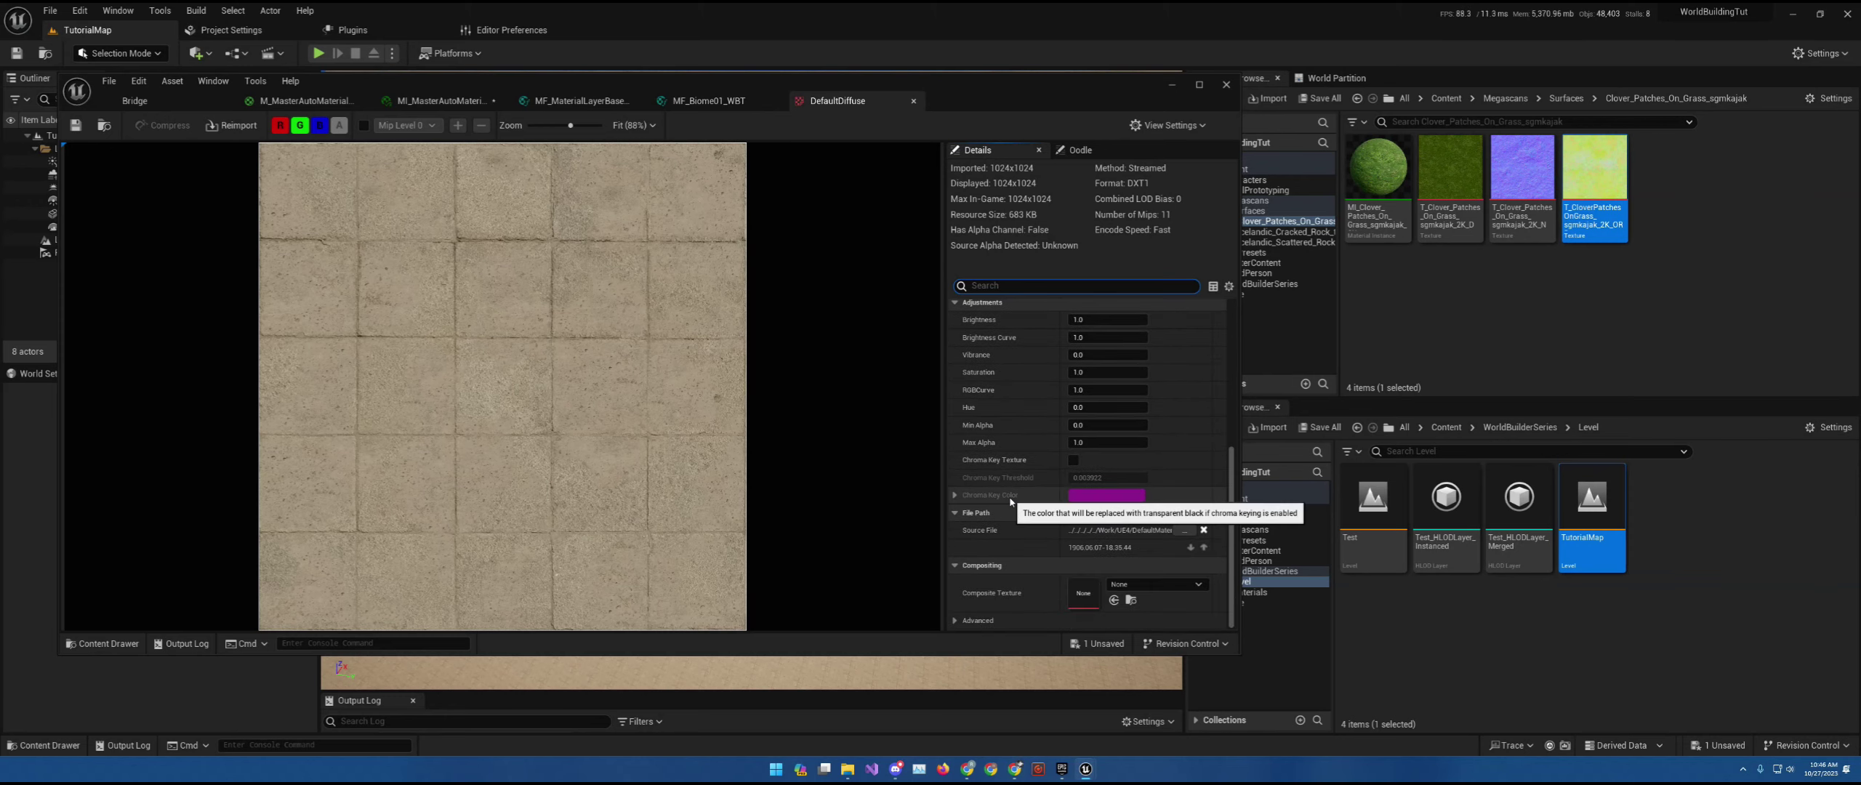
pyautogui.scroll(5, 1010, 498)
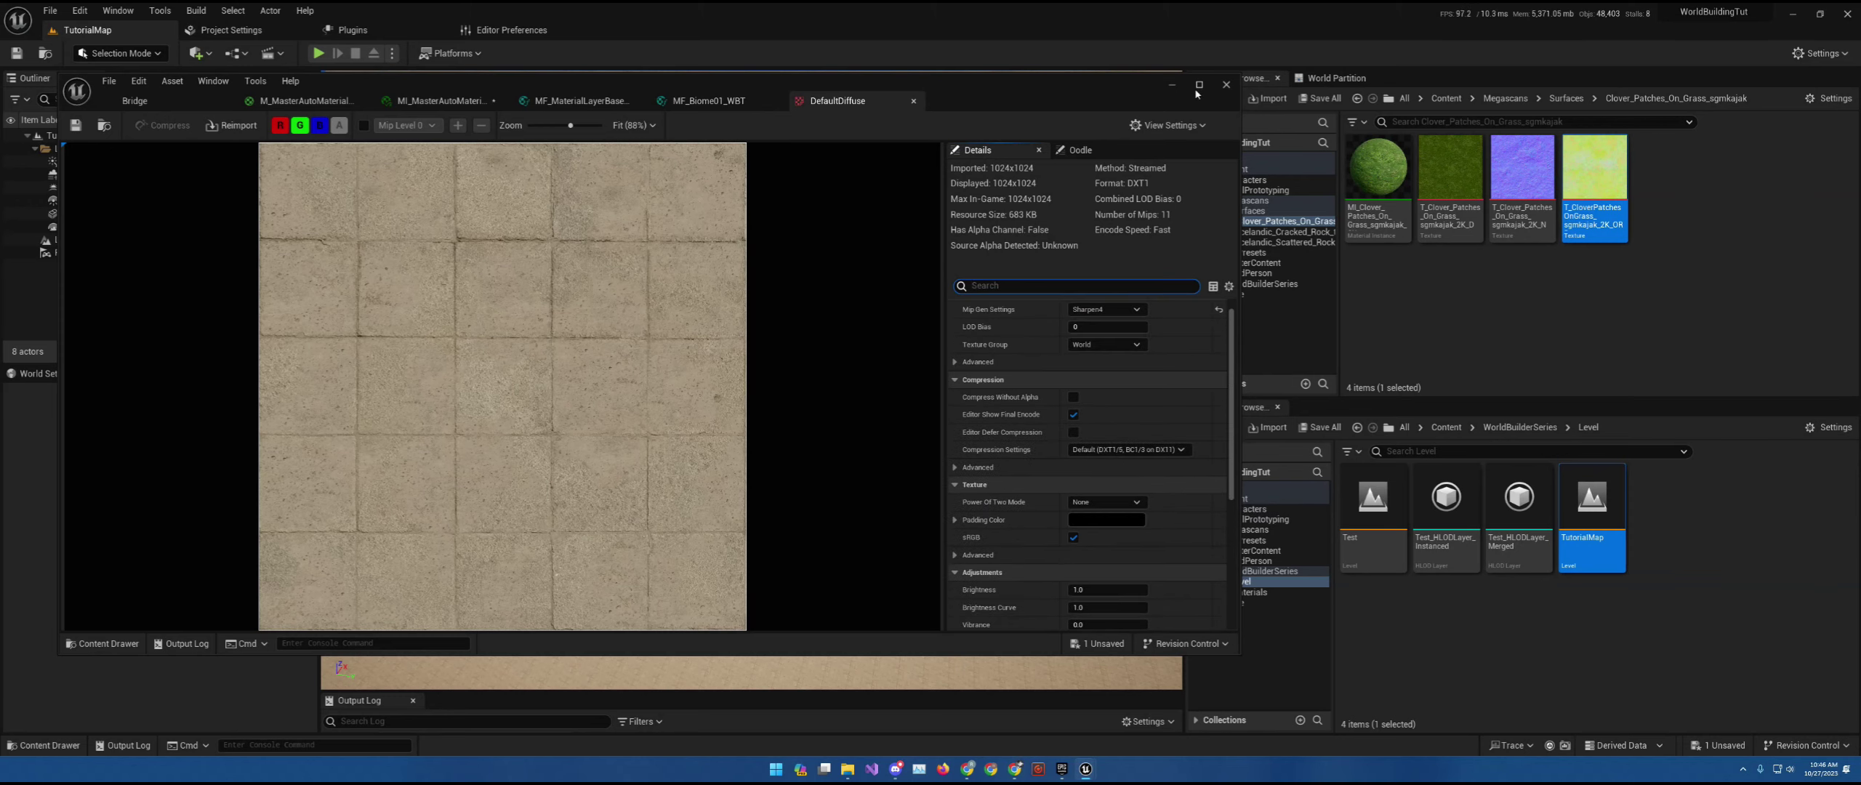
# - Widen the DefaultDiffuse details, examine the advanced texture settings, and close the texture
pyautogui.click(1199, 85)
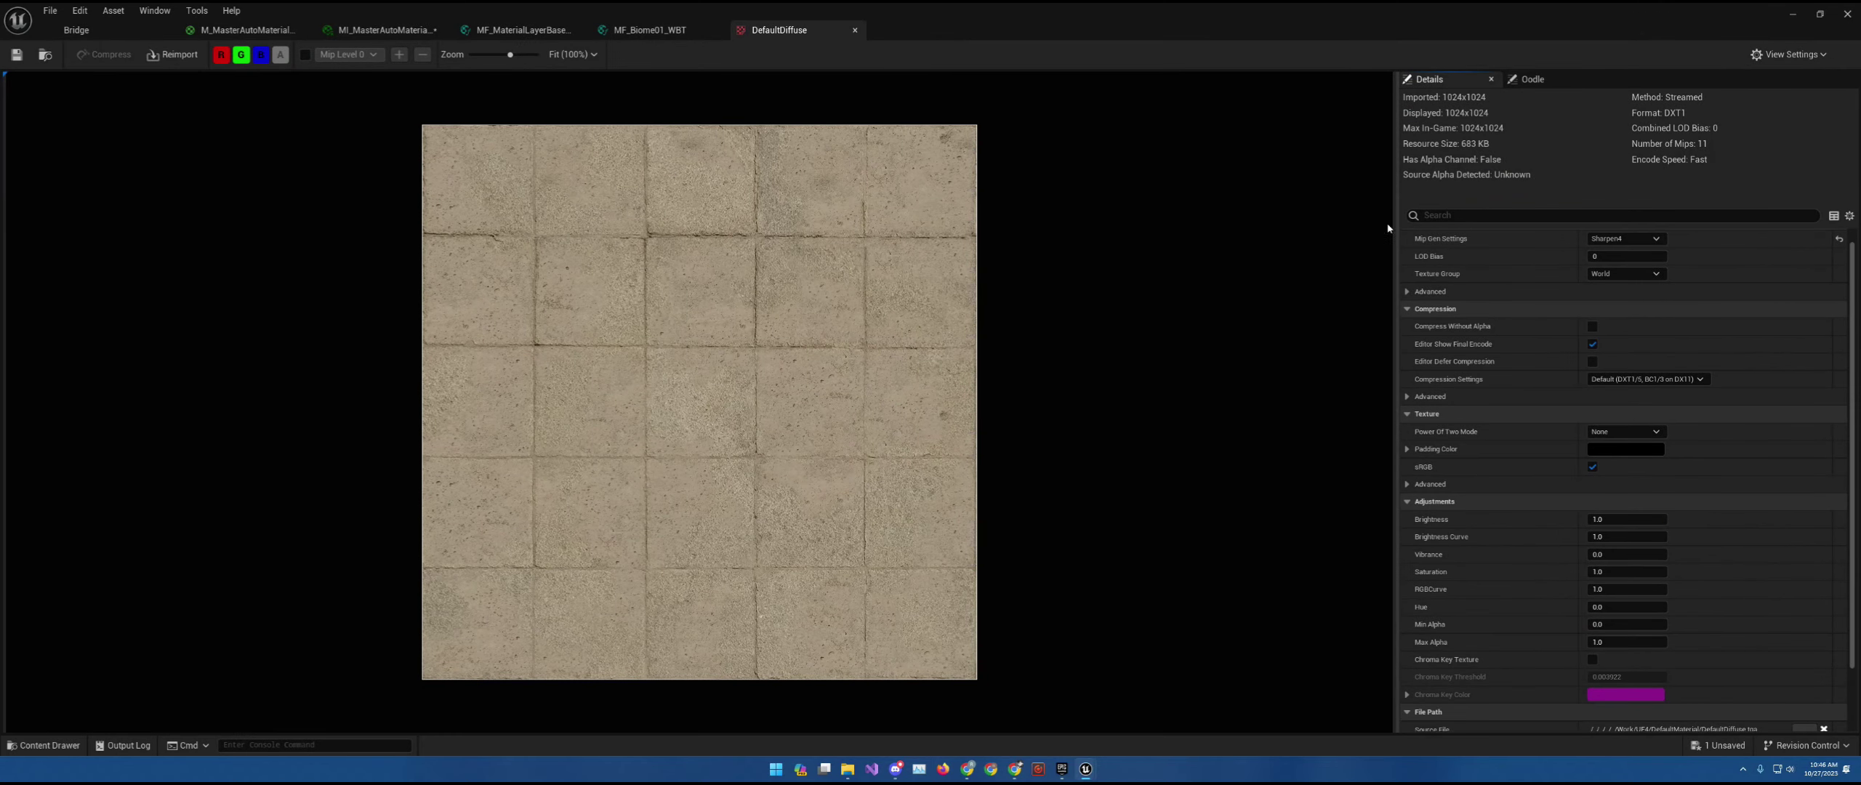
pyautogui.click(1820, 14)
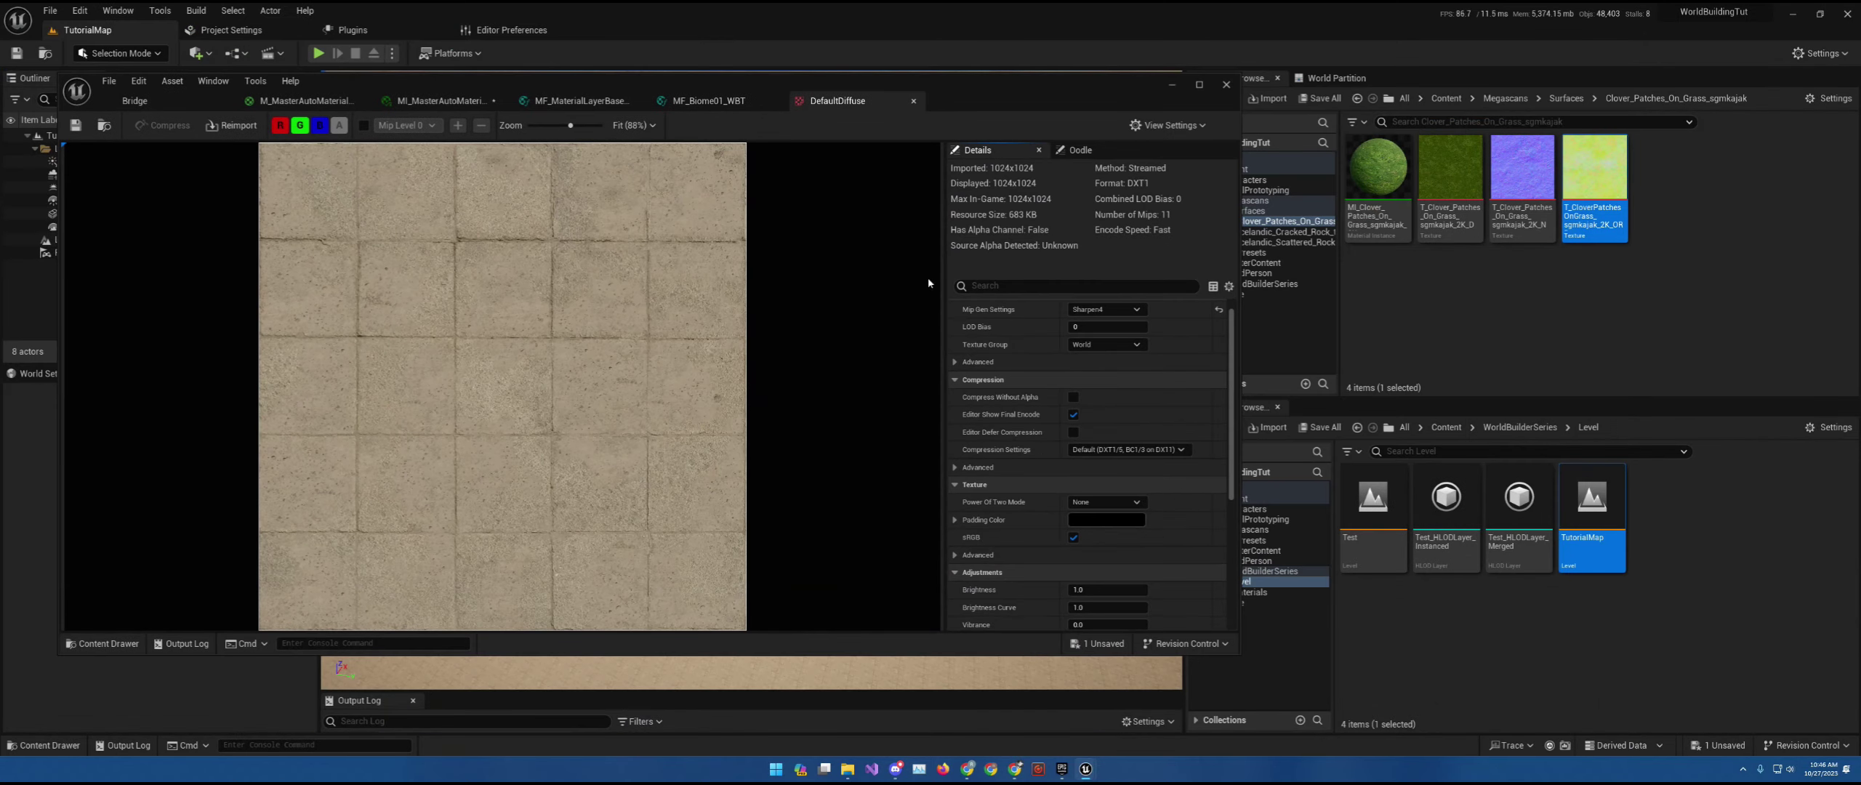
pyautogui.moveTo(943, 323); pyautogui.dragTo(808, 326)
pyautogui.scroll(-6, 822, 533)
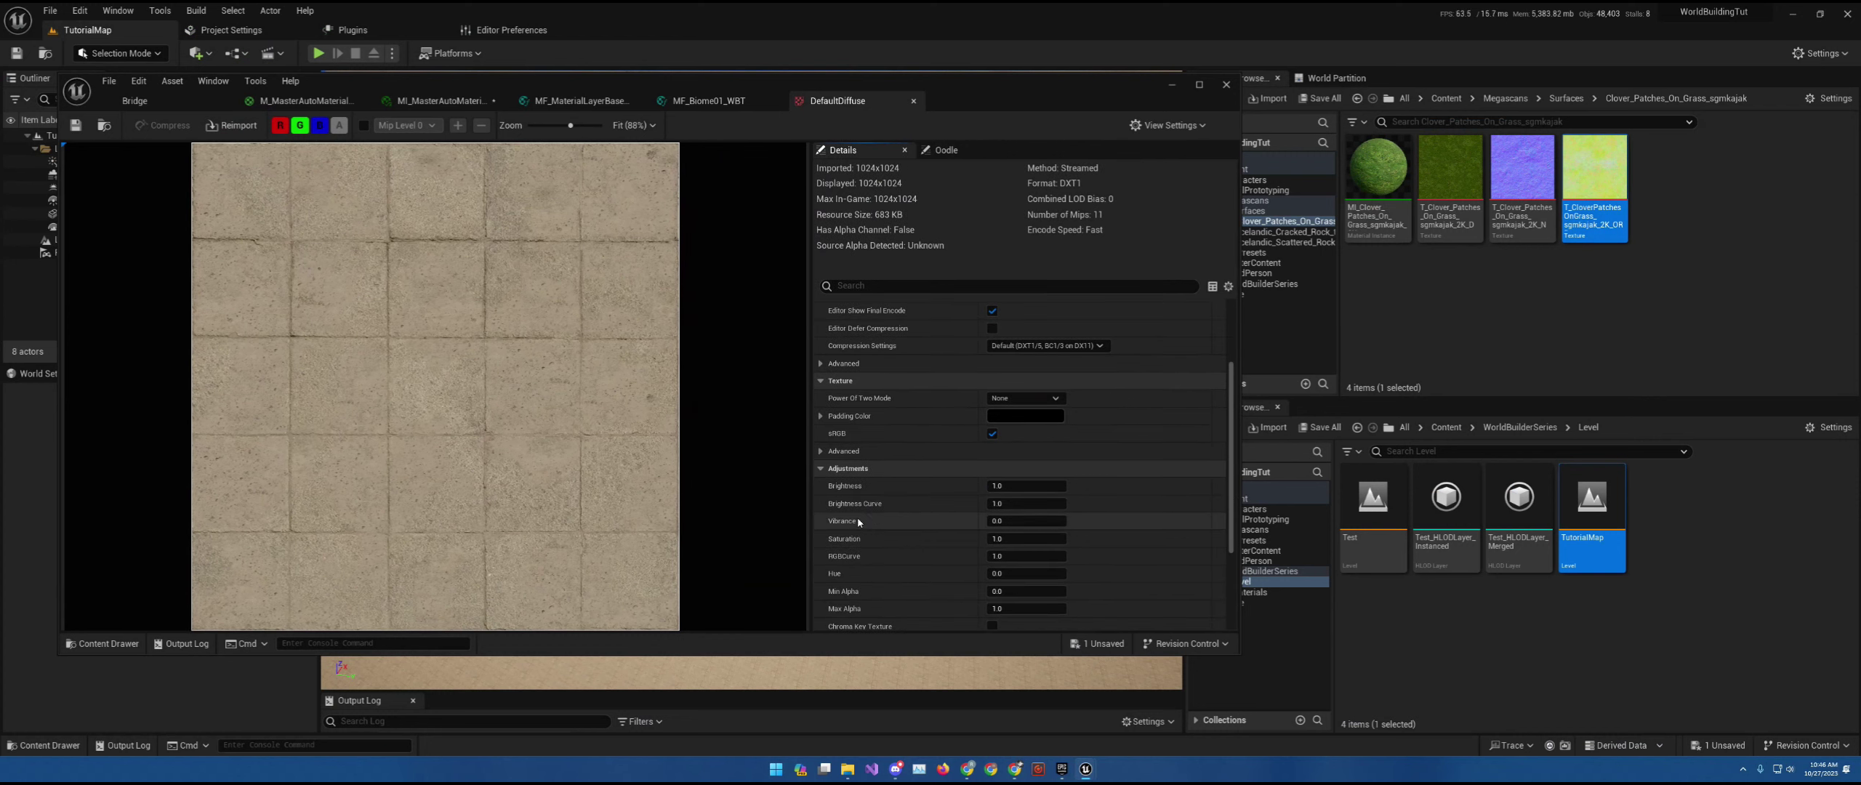
pyautogui.click(821, 347)
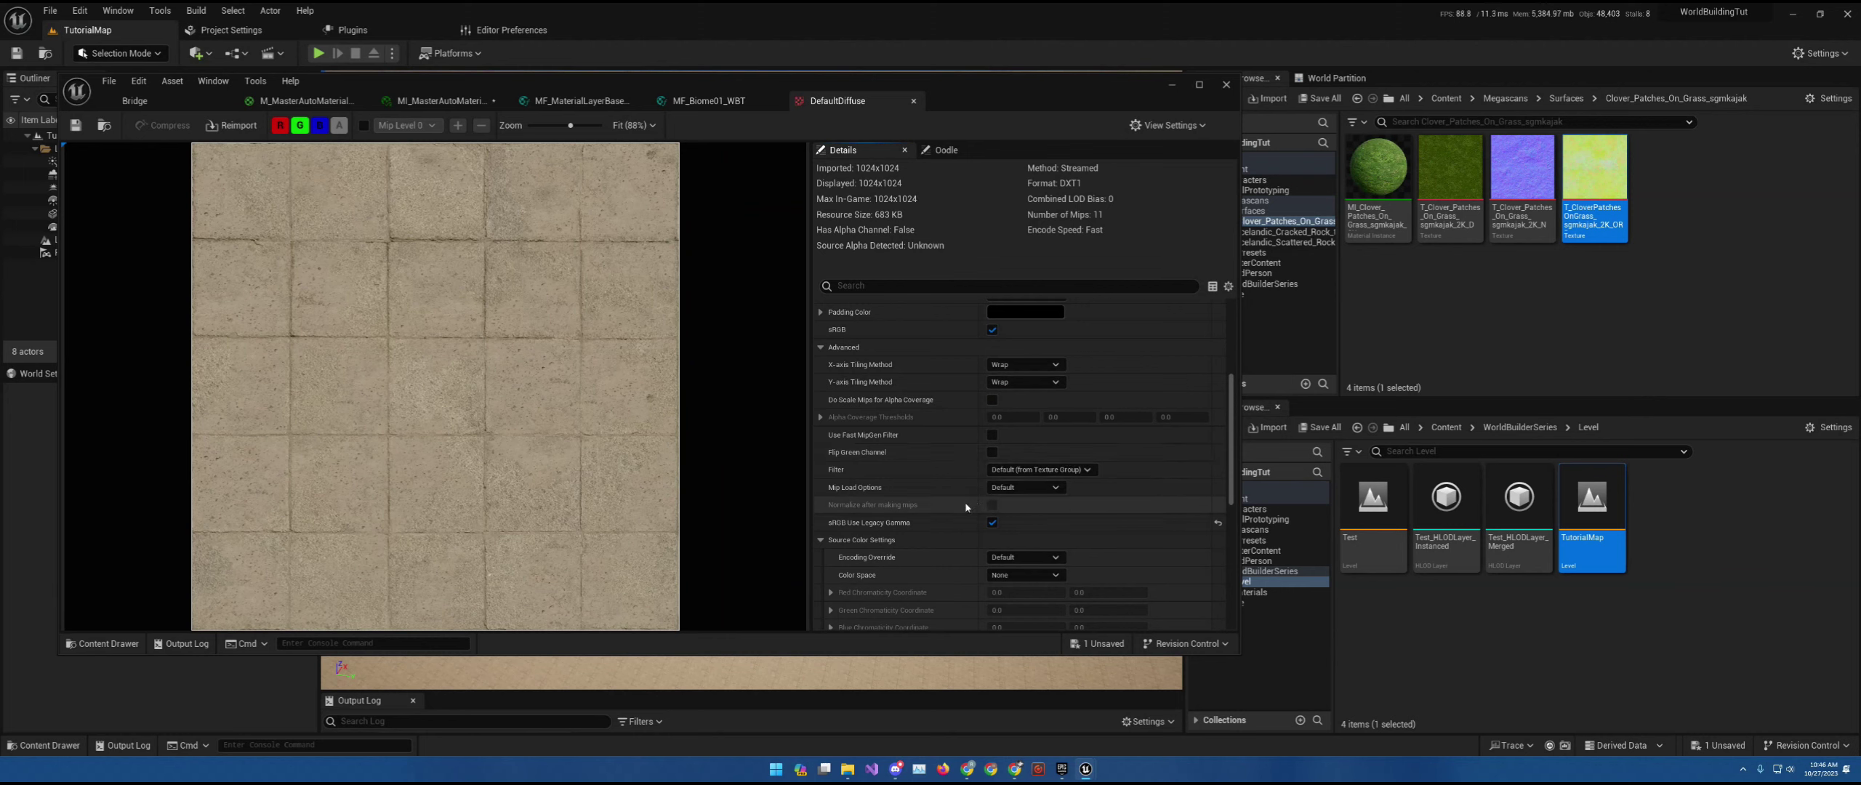
pyautogui.scroll(-3, 866, 459)
pyautogui.scroll(-8, 869, 466)
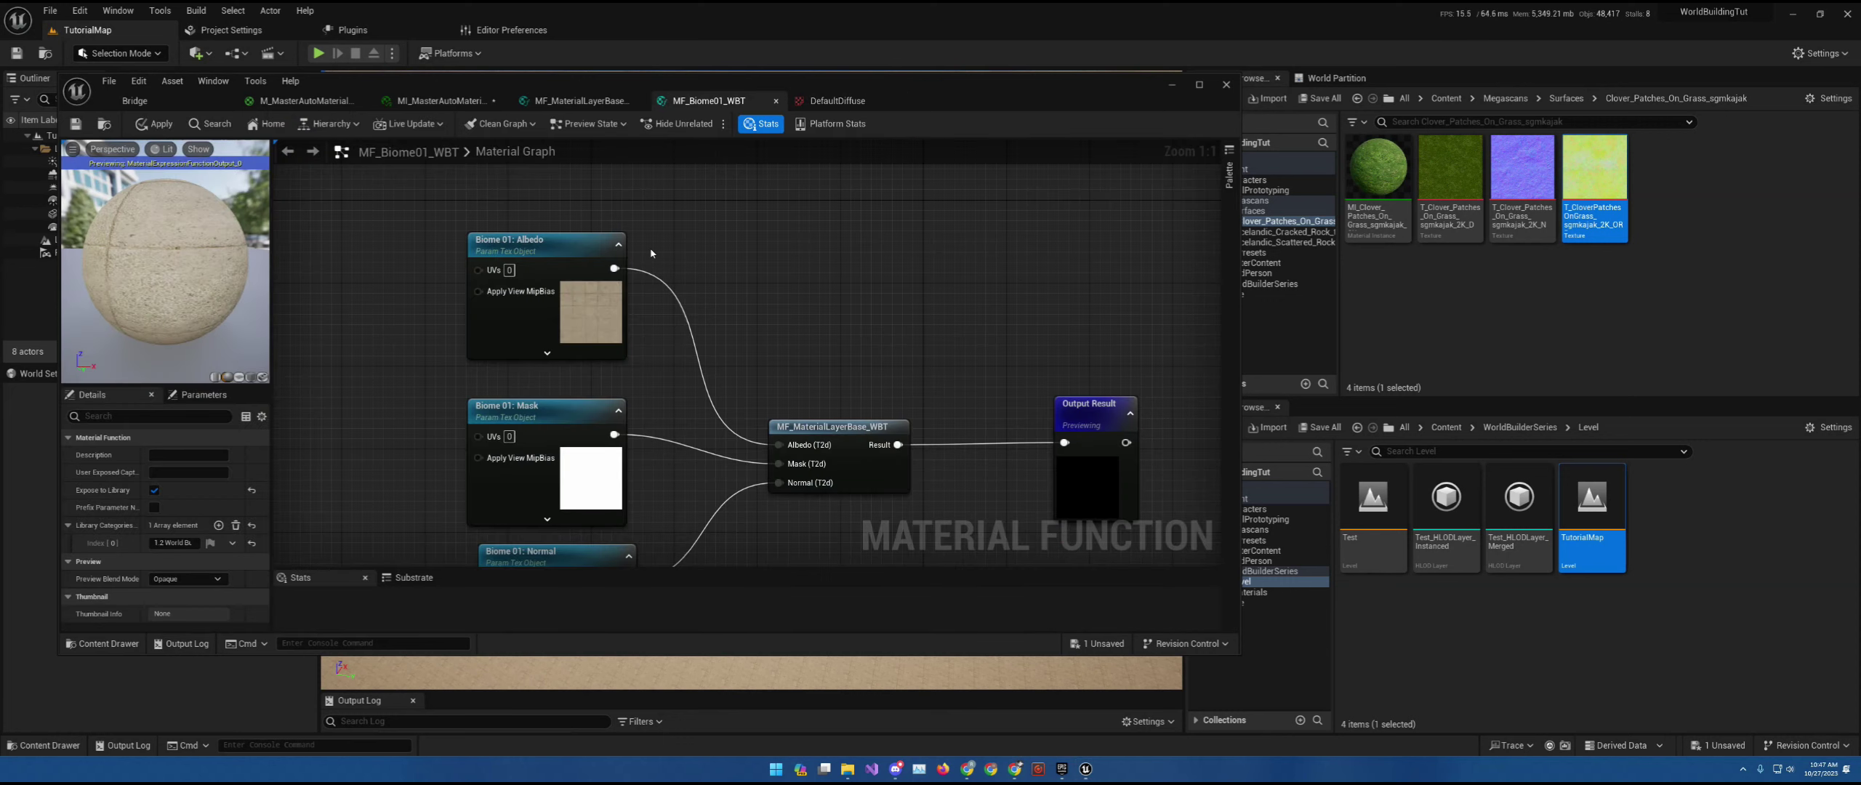
pyautogui.click(829, 102)
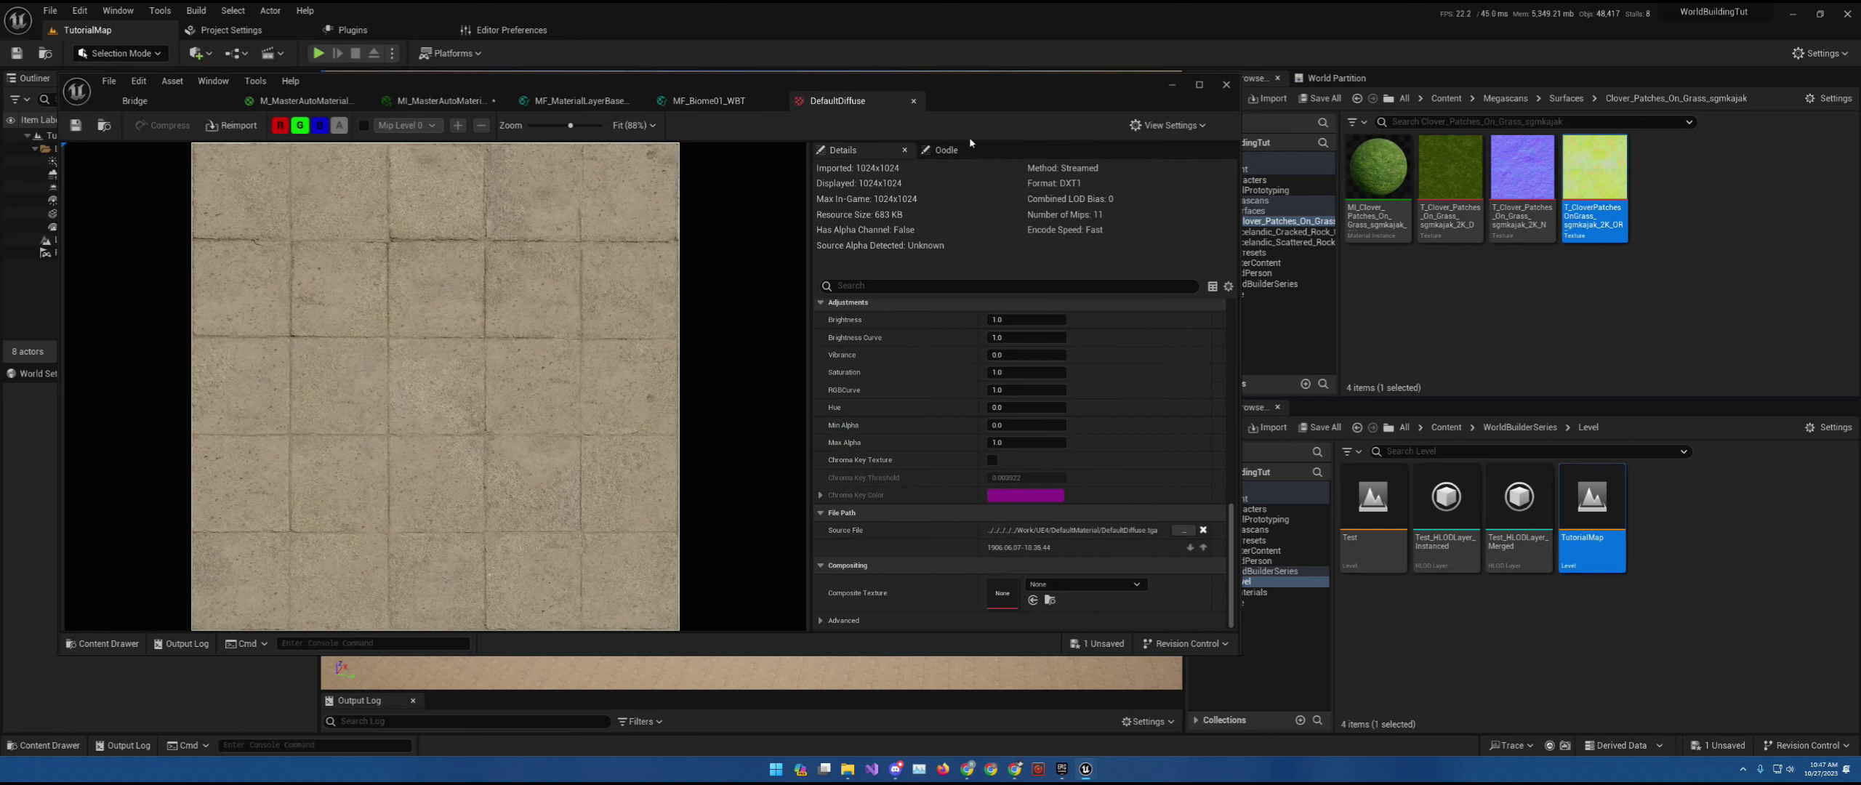
pyautogui.scroll(5, 991, 443)
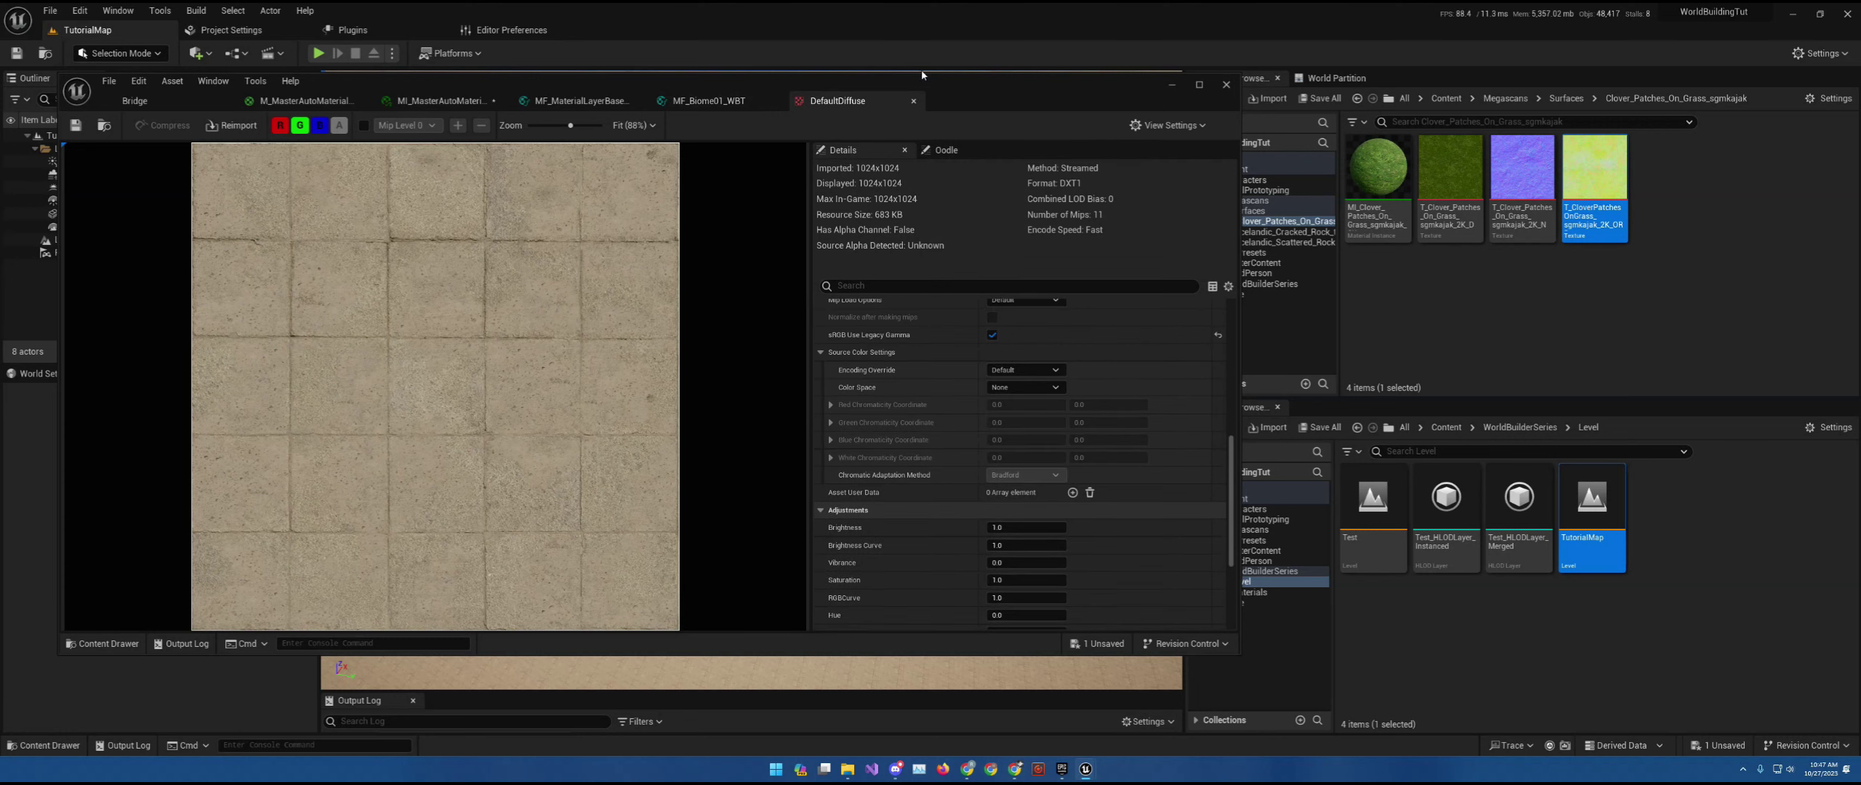
pyautogui.click(913, 102)
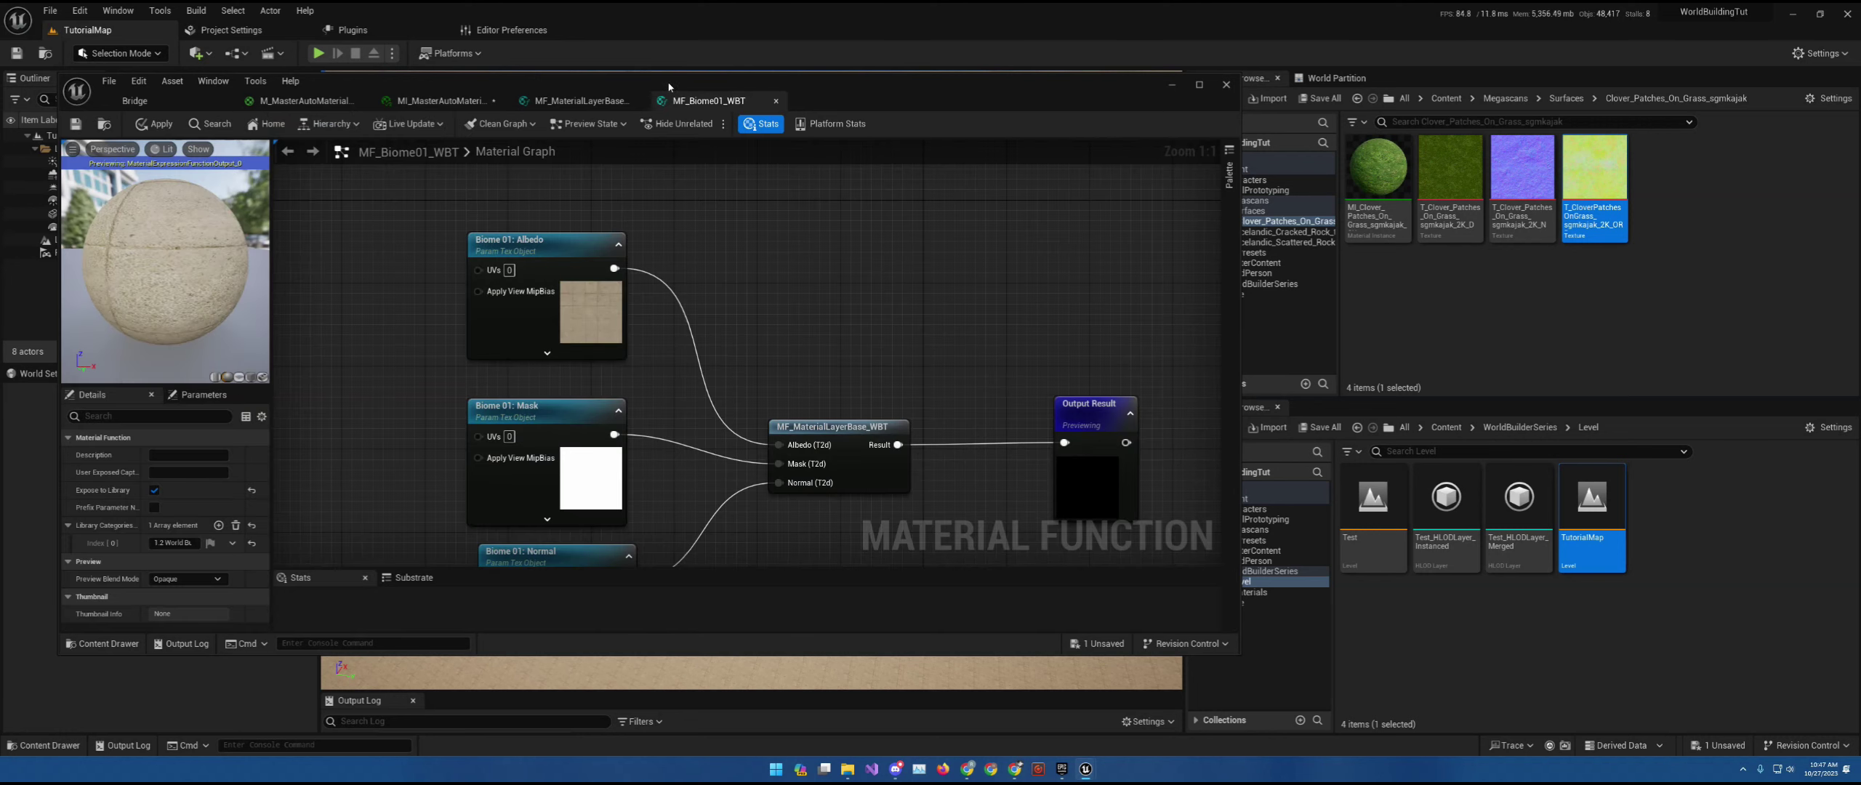
# - Inspect the DefaultDiffuse texture options available for the Biome 01: Albedo parameter and close the list
pyautogui.moveTo(771, 321); pyautogui.dragTo(908, 302, button='right')
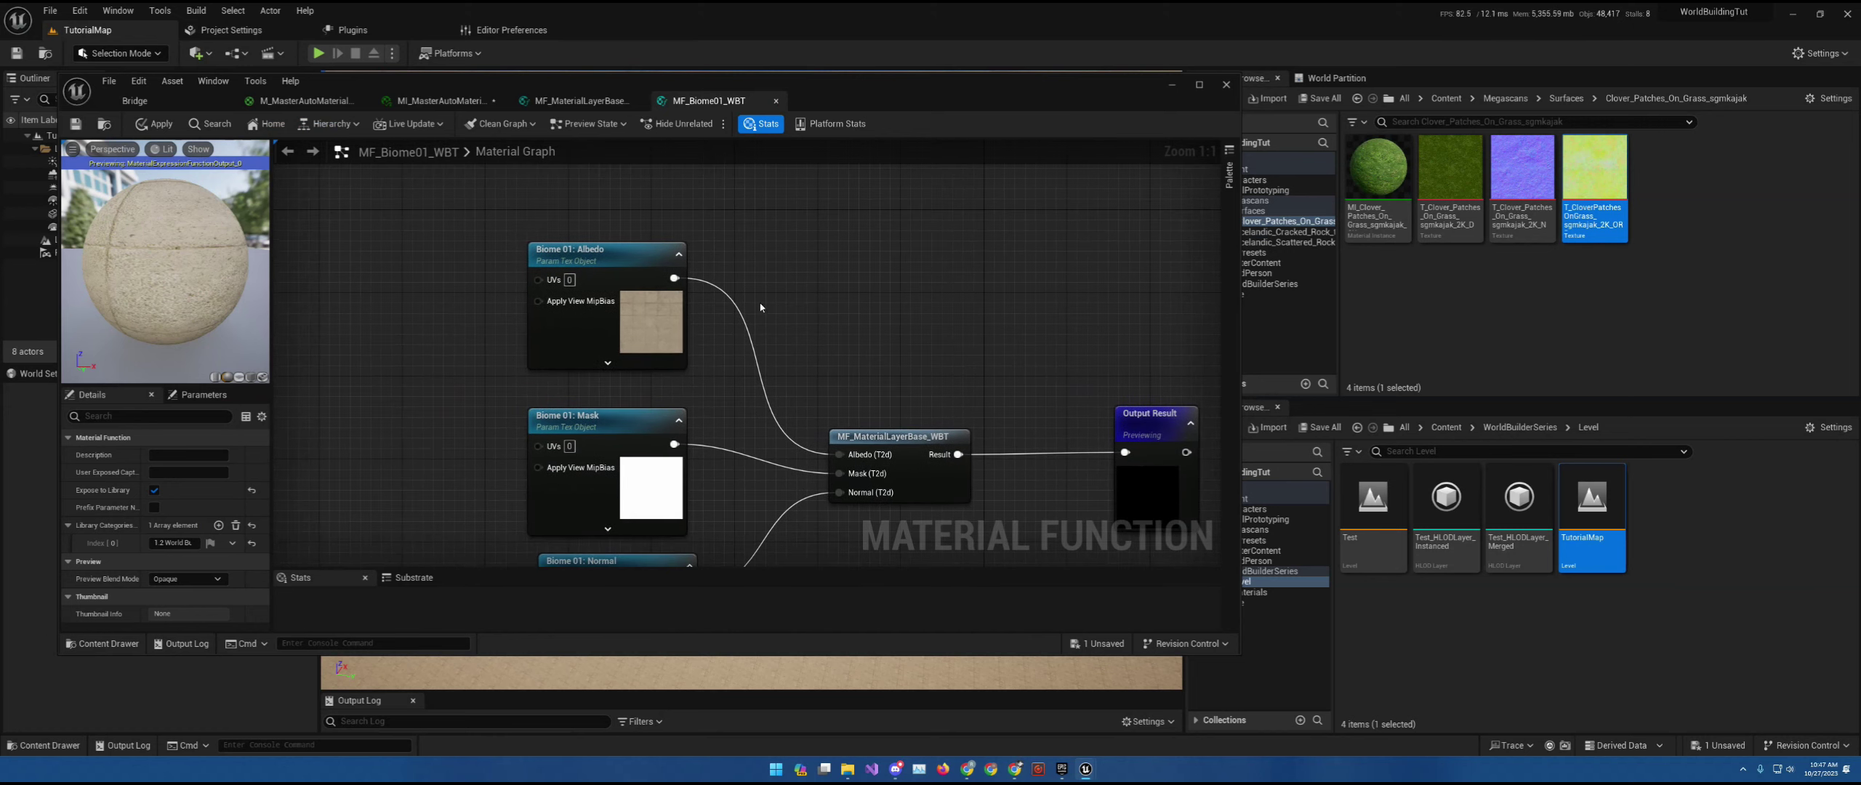
pyautogui.click(586, 325)
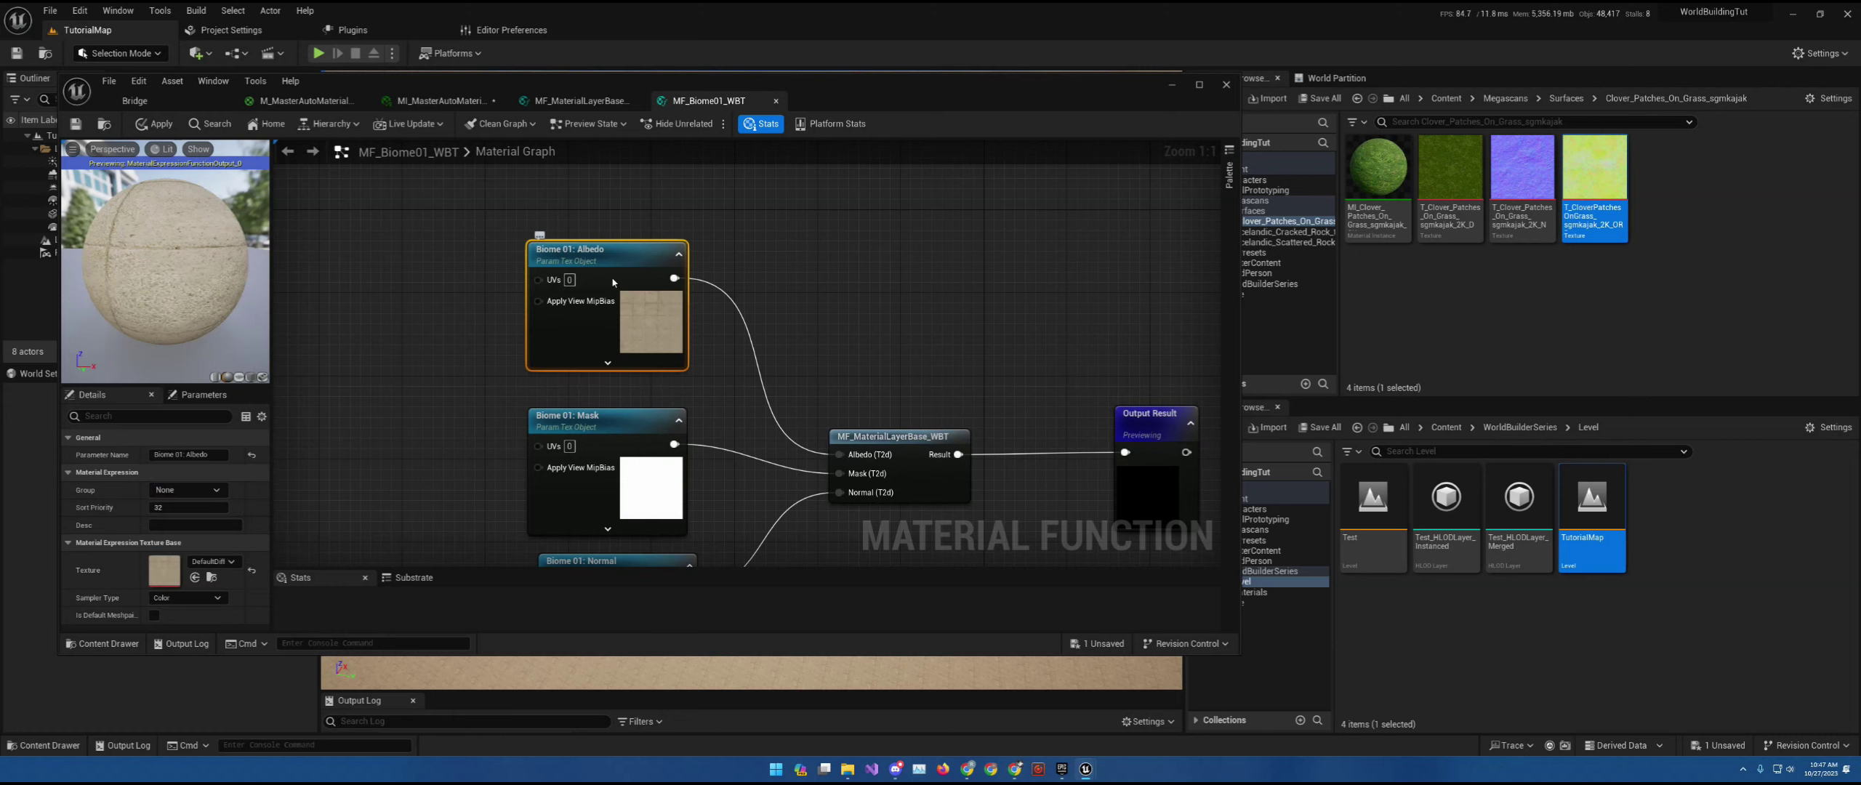
pyautogui.click(212, 562)
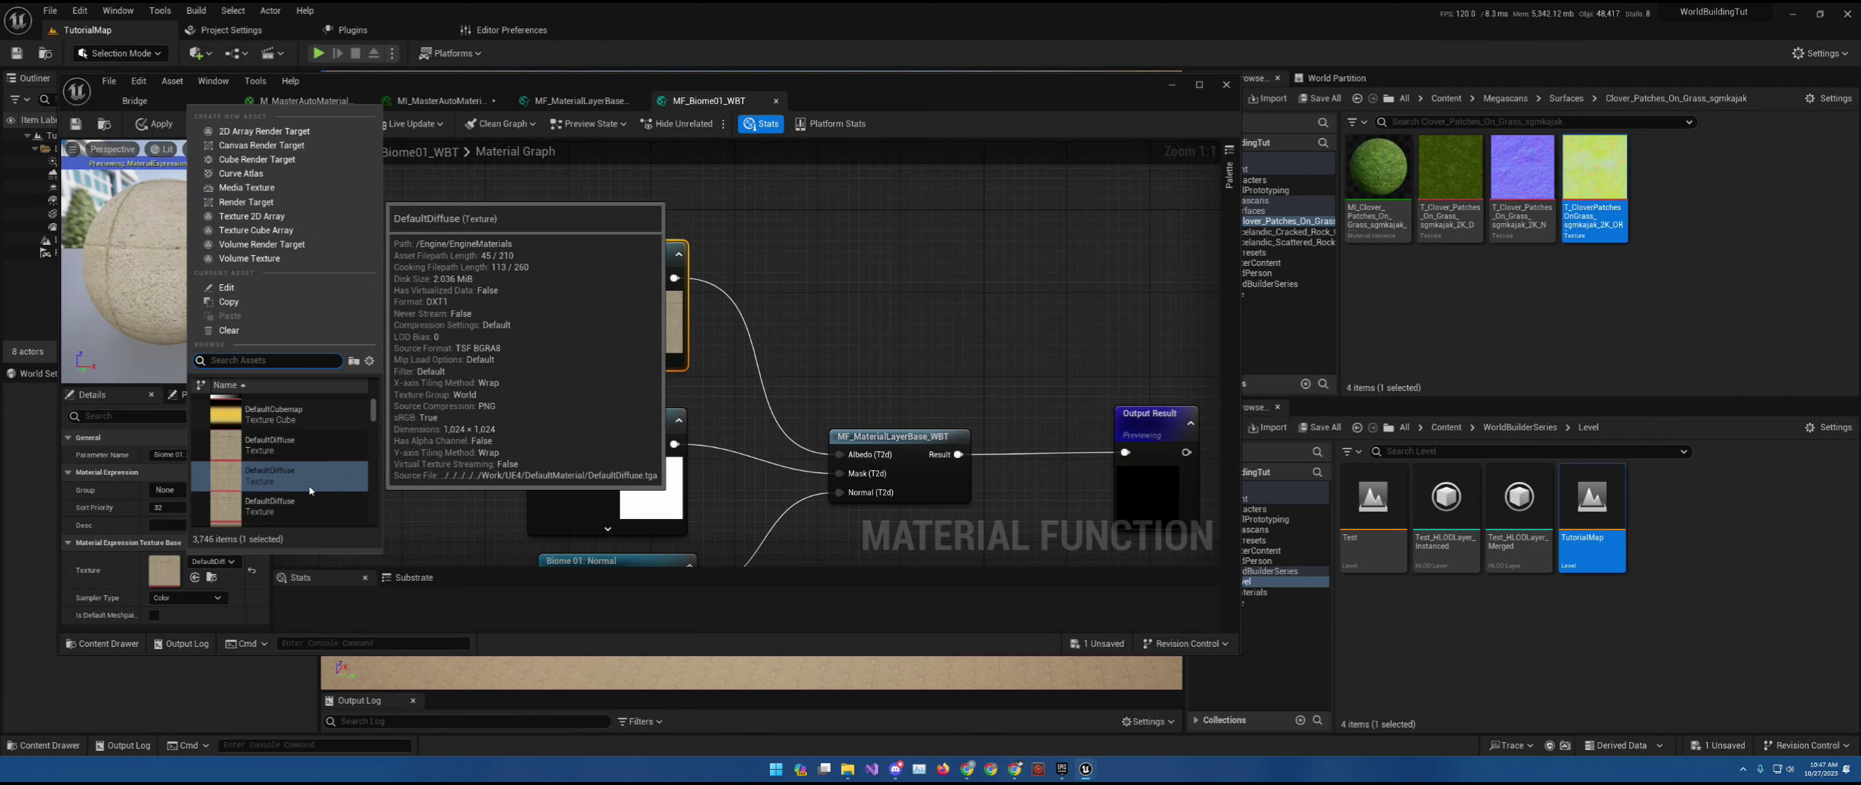
pyautogui.click(467, 508)
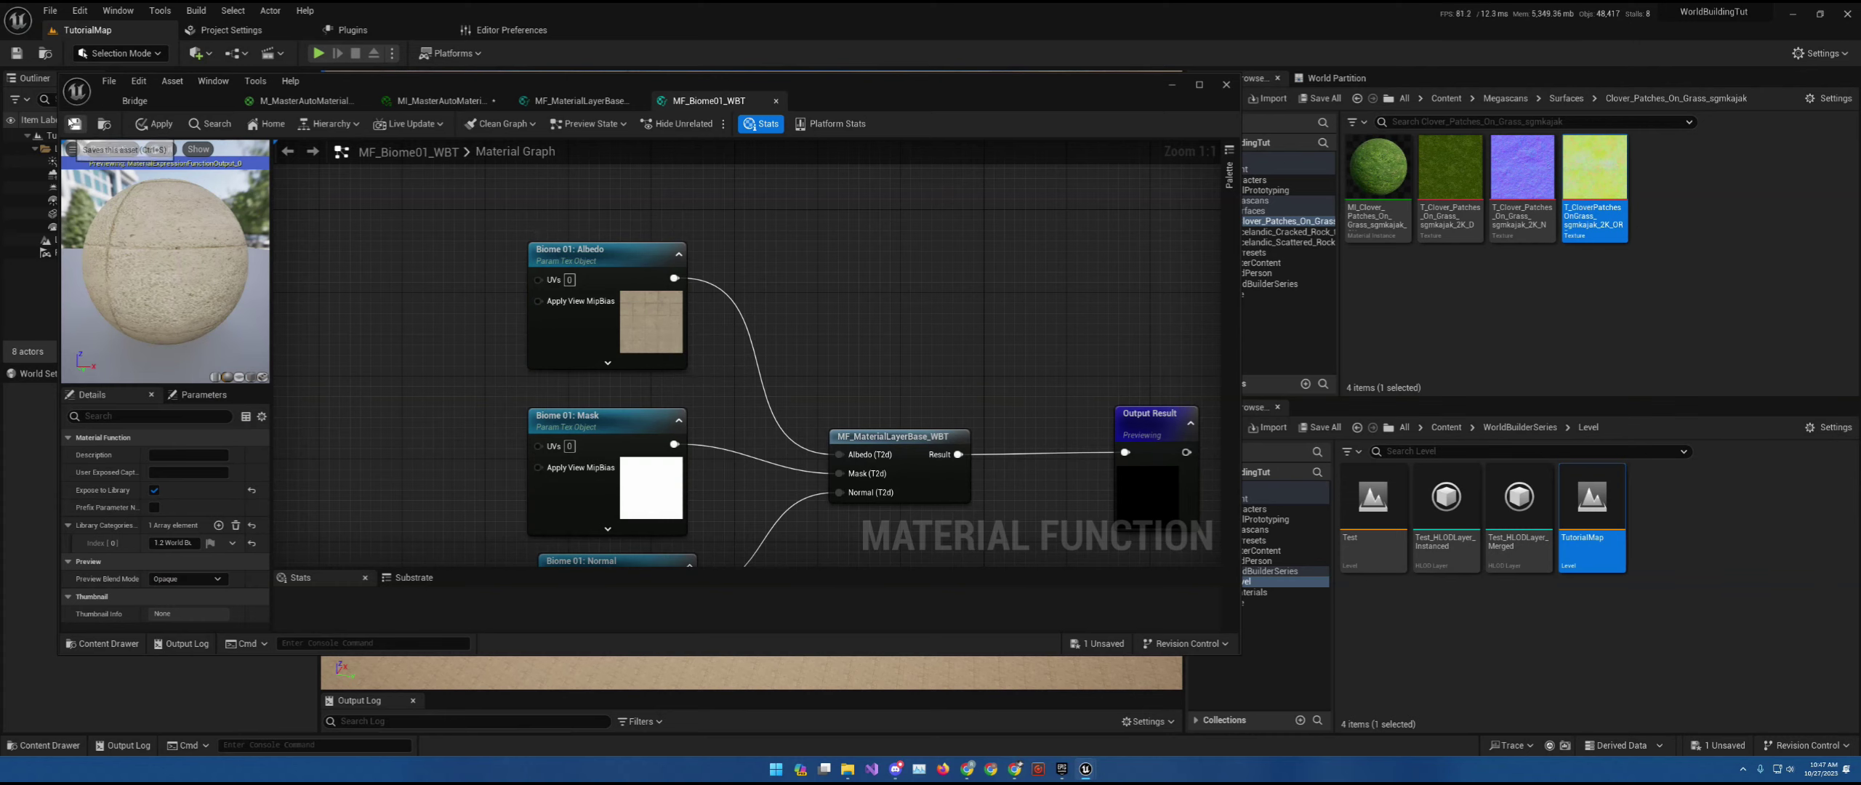
# - Assign the T_Clover_Patches_On_Grass 2K_D texture to Biome 01: Albedo in the MI_MasterAutoMaterial instance and inspect the landscape
pyautogui.click(582, 102)
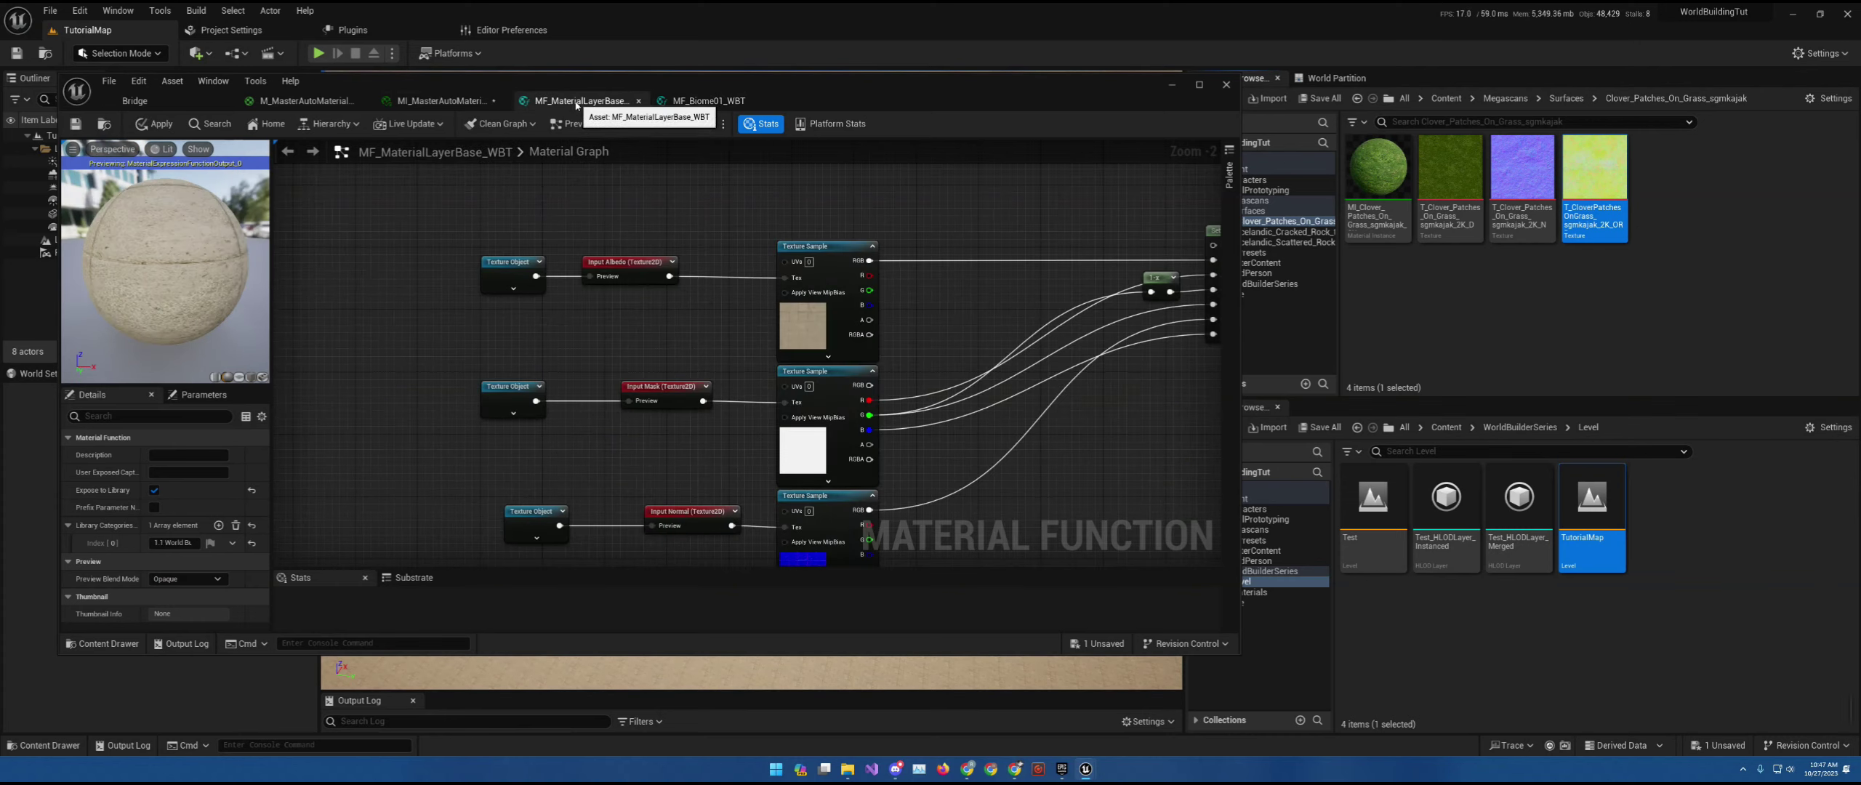
pyautogui.click(389, 102)
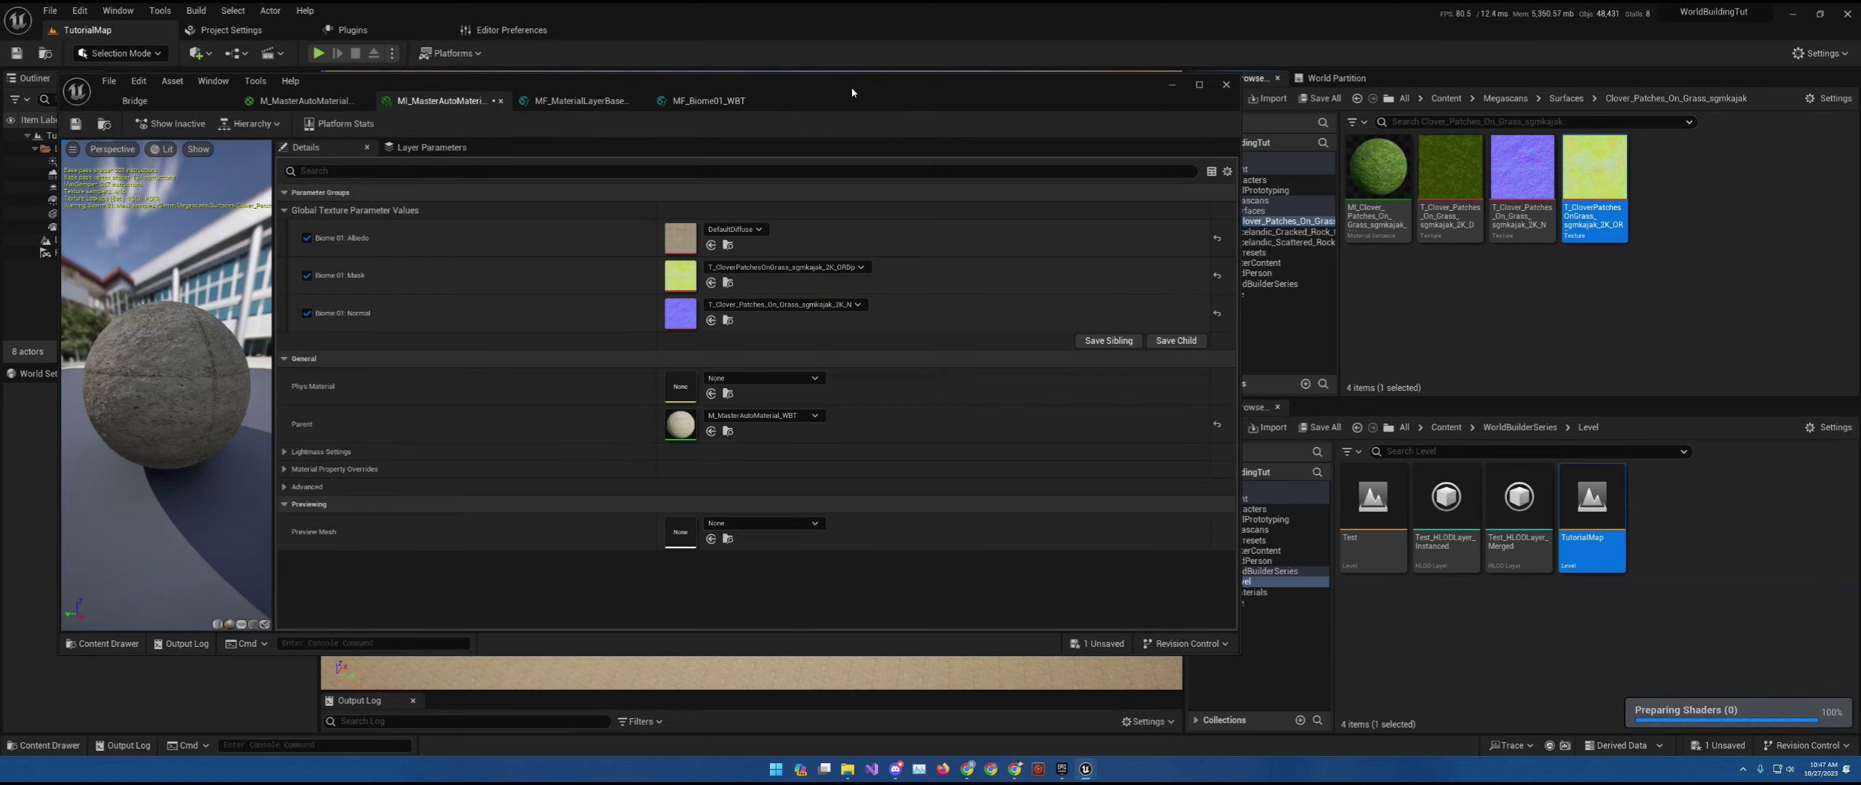
pyautogui.moveTo(852, 92); pyautogui.dragTo(912, 348)
pyautogui.moveTo(1450, 175); pyautogui.dragTo(740, 492)
pyautogui.moveTo(889, 347); pyautogui.dragTo(932, 590)
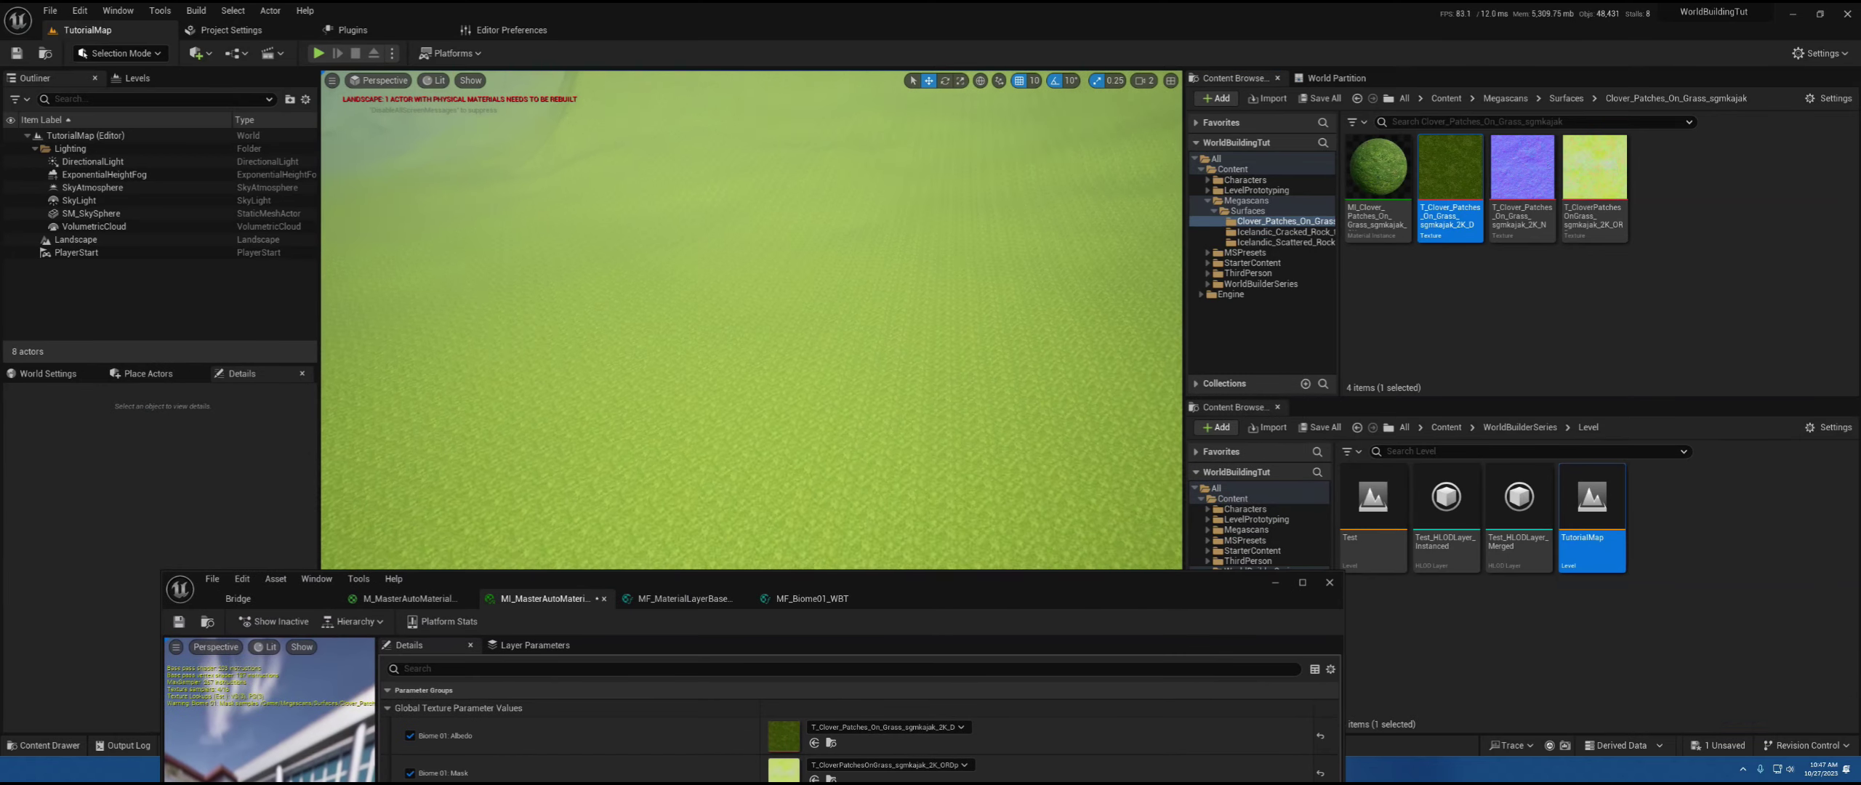
pyautogui.moveTo(751, 320); pyautogui.dragTo(734, 403, button='right')
pyautogui.scroll(-2, 756, 378)
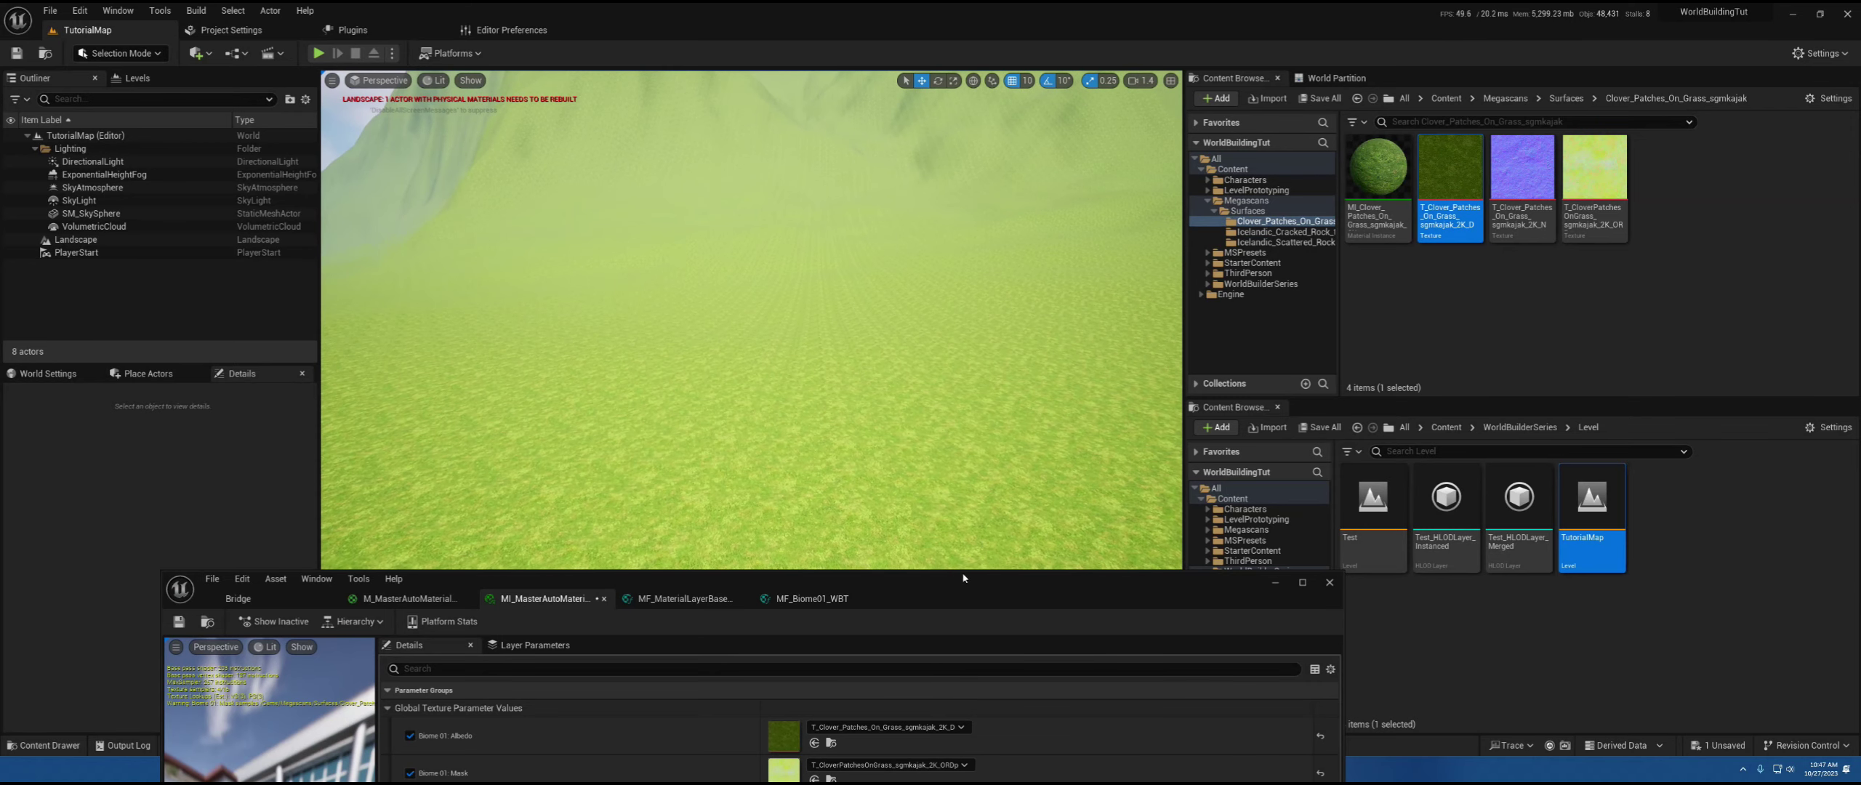
# - Return to the MF_Biome01_WBT graph and open its MF_MaterialLayerBase_WBT function for editing
pyautogui.moveTo(937, 598); pyautogui.dragTo(941, 423)
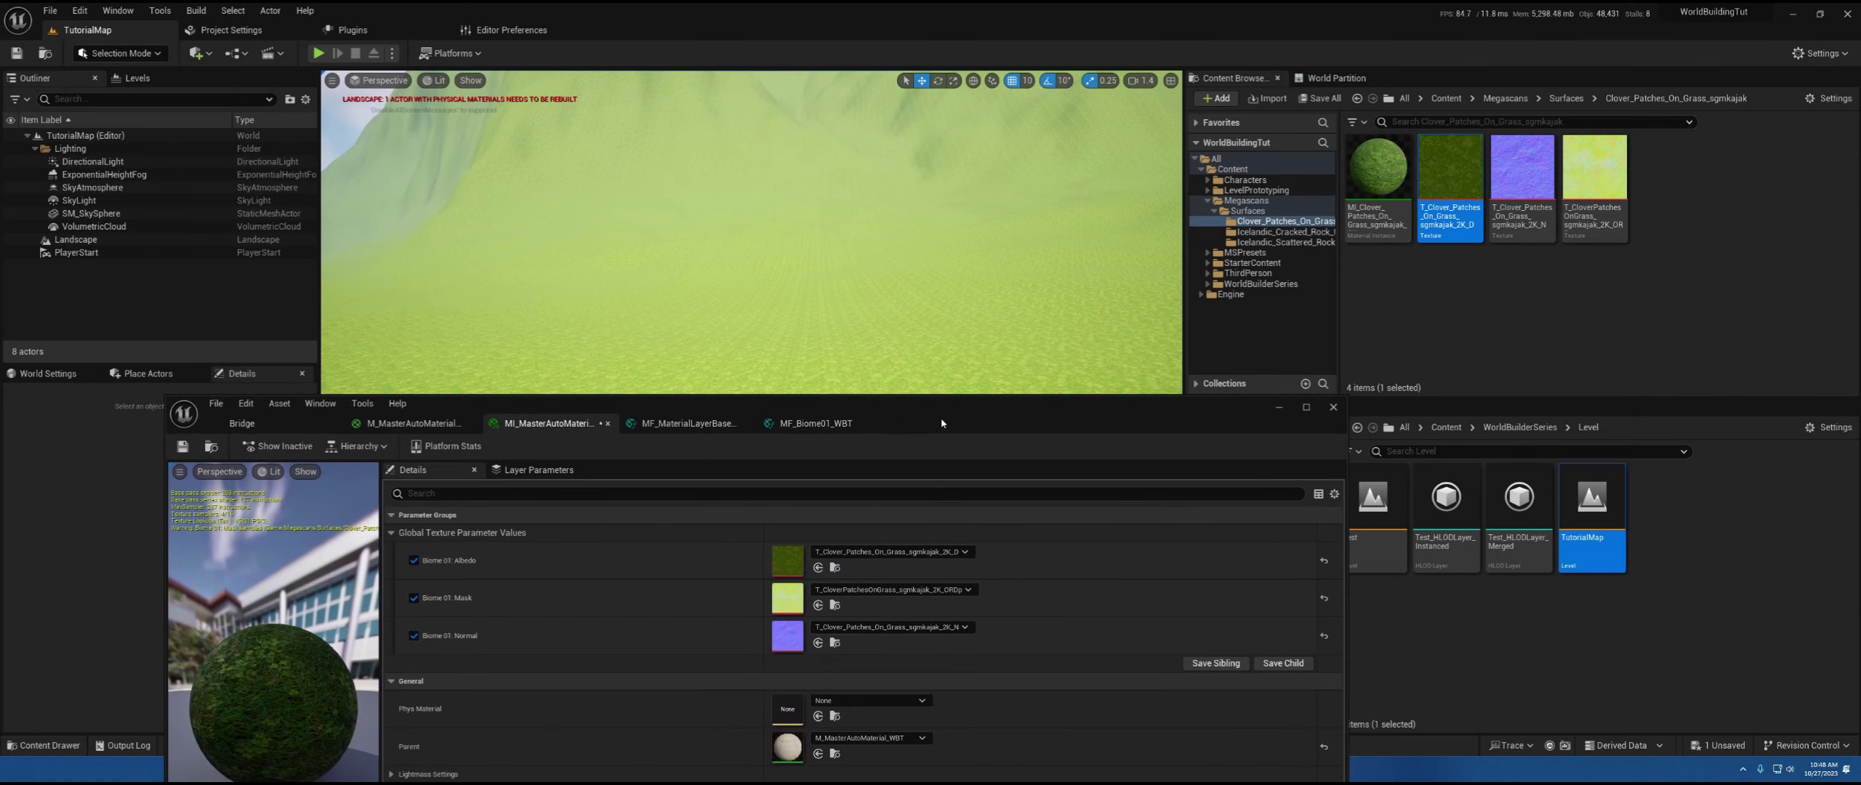
pyautogui.click(817, 424)
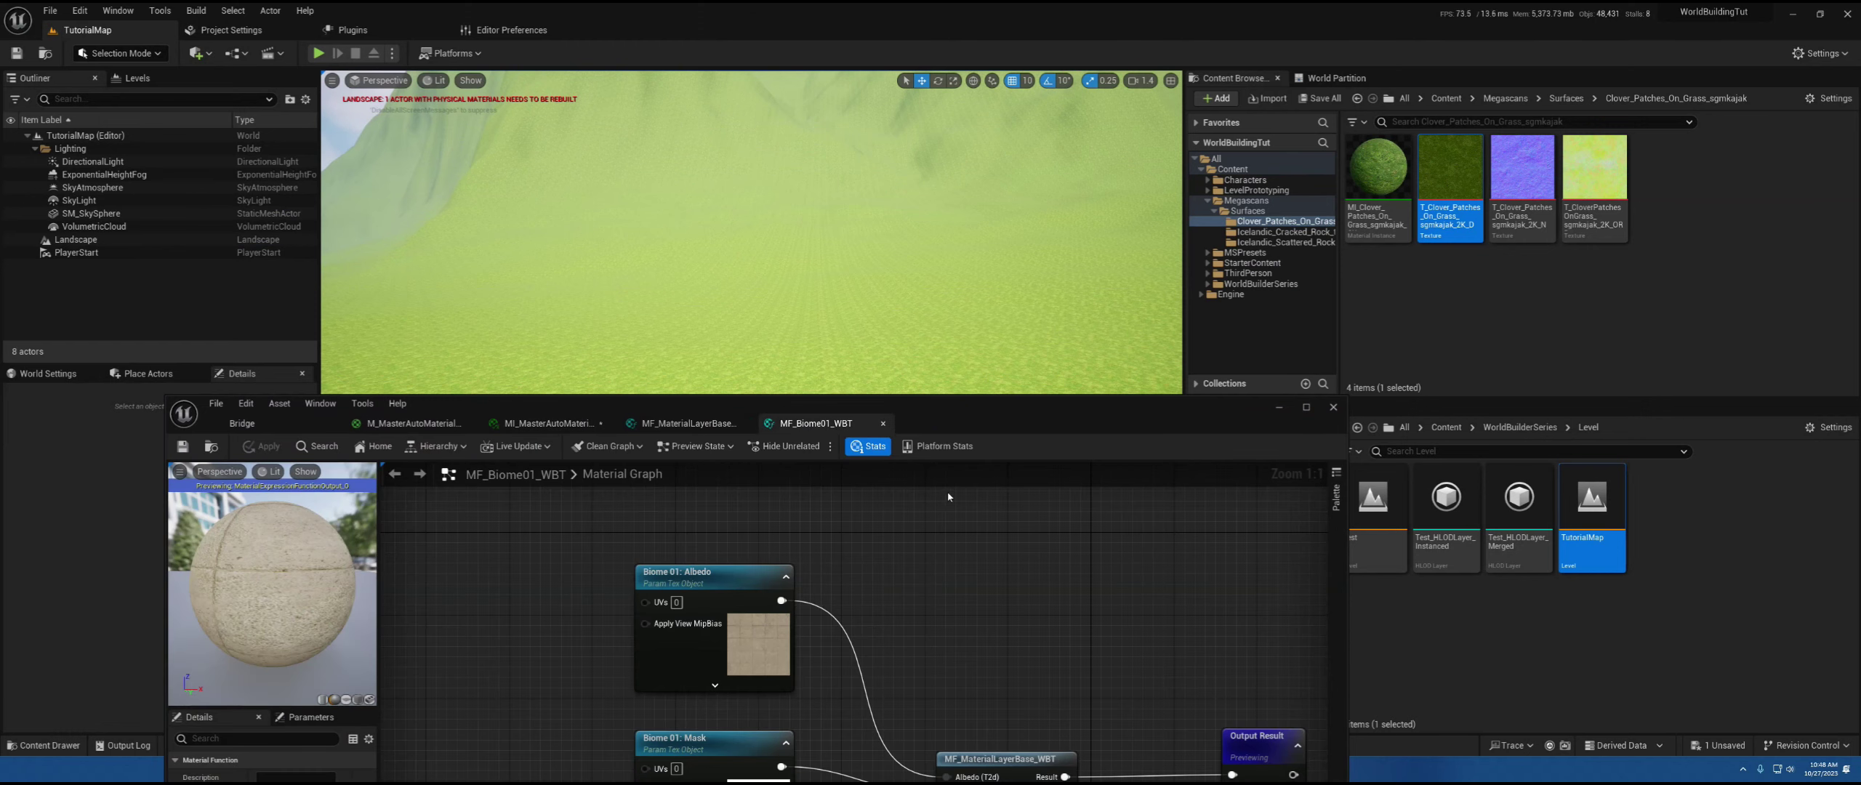
pyautogui.moveTo(1056, 418); pyautogui.dragTo(1021, 204)
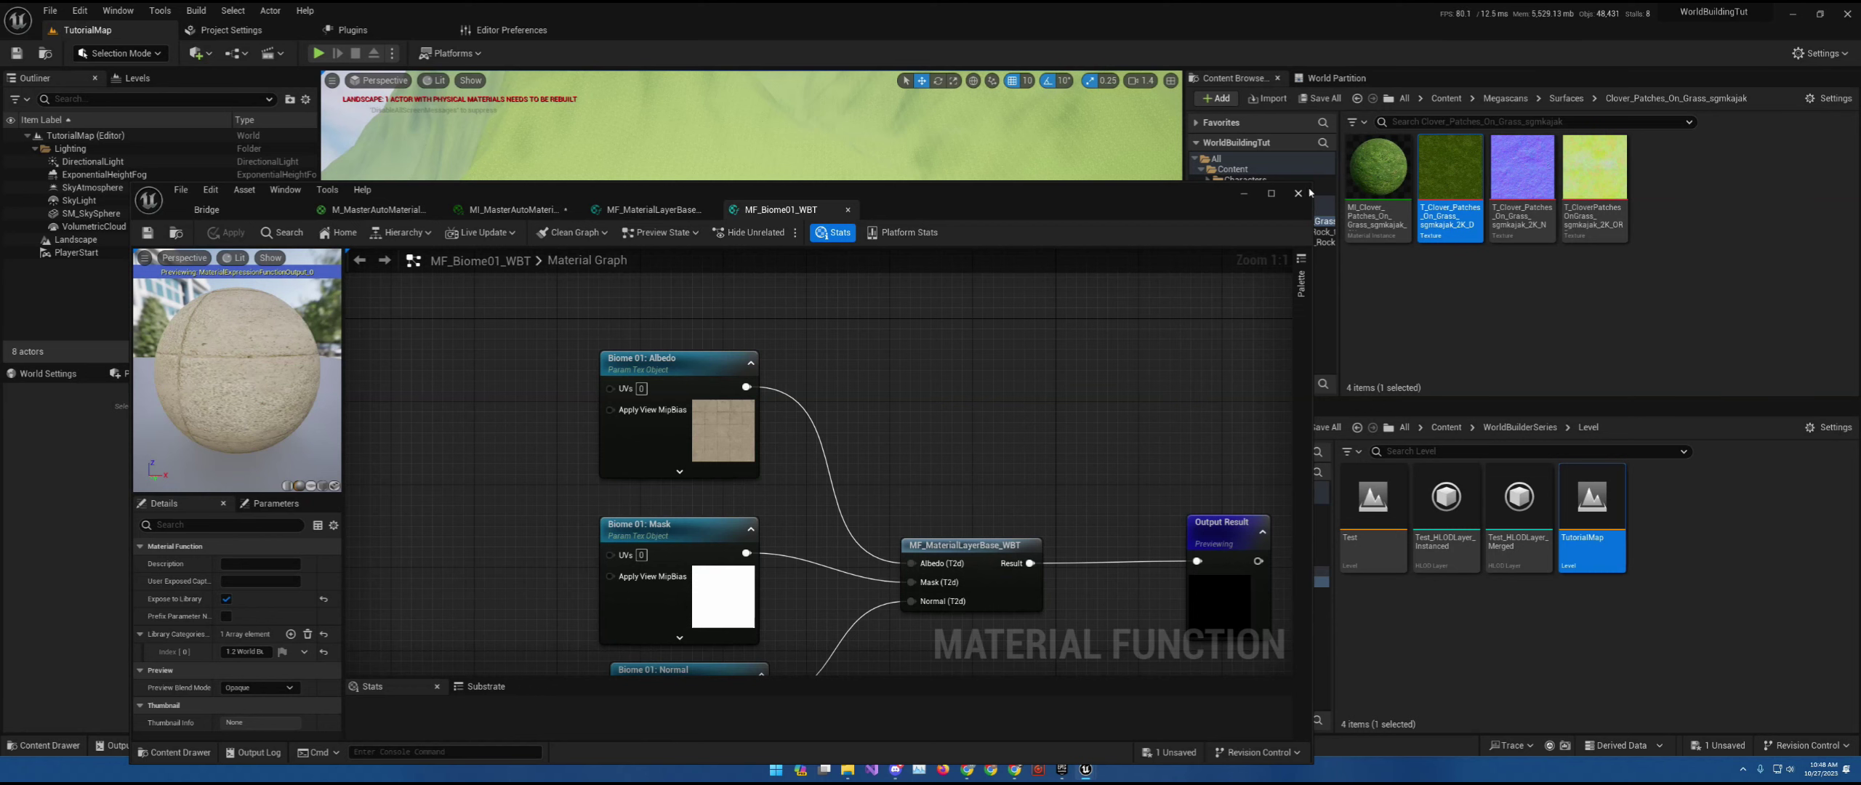
pyautogui.moveTo(1213, 181); pyautogui.dragTo(1212, 81)
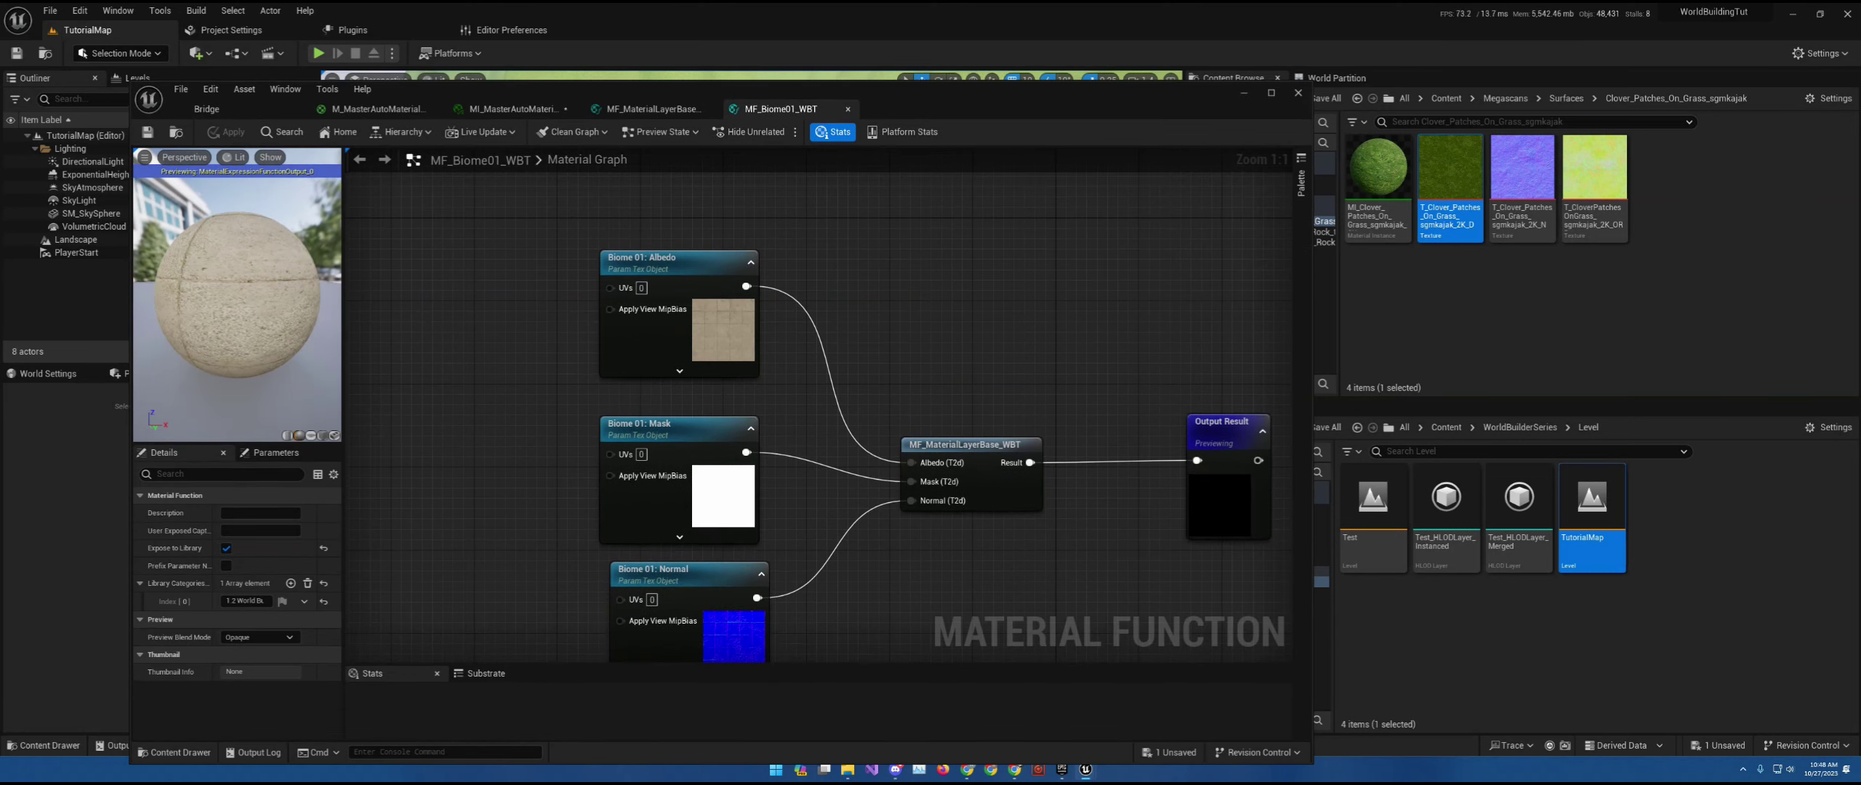
pyautogui.moveTo(871, 342); pyautogui.dragTo(996, 295, button='right')
pyautogui.scroll(-4, 995, 295)
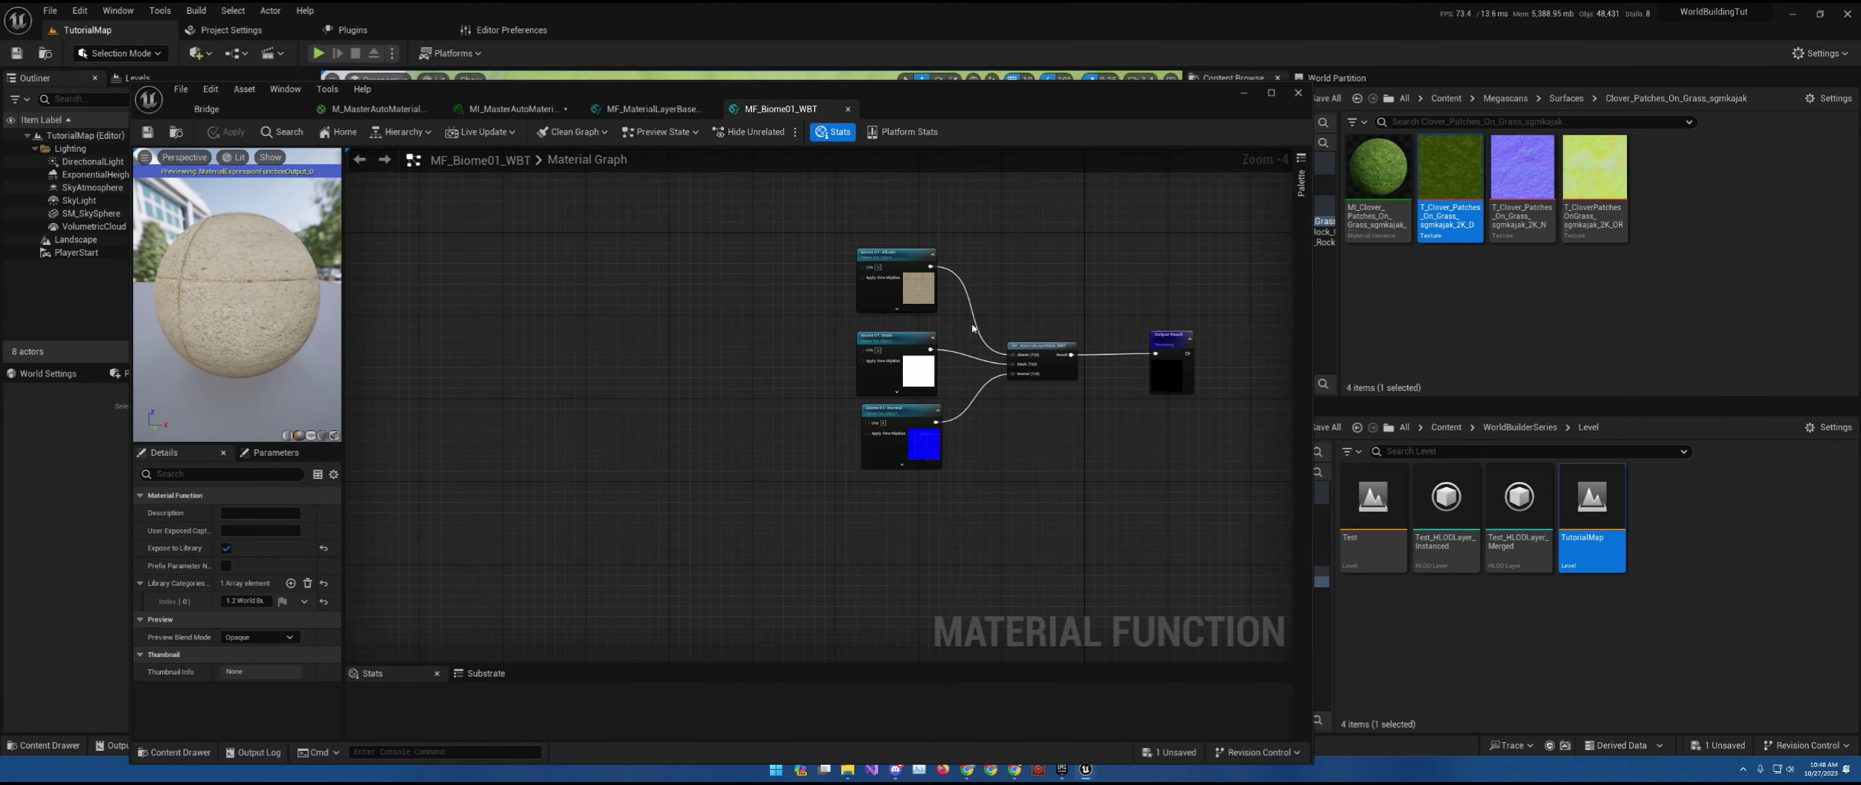
pyautogui.hotkey('alt', 'Tab')
pyautogui.moveTo(861, 418); pyautogui.dragTo(696, 421, button='right')
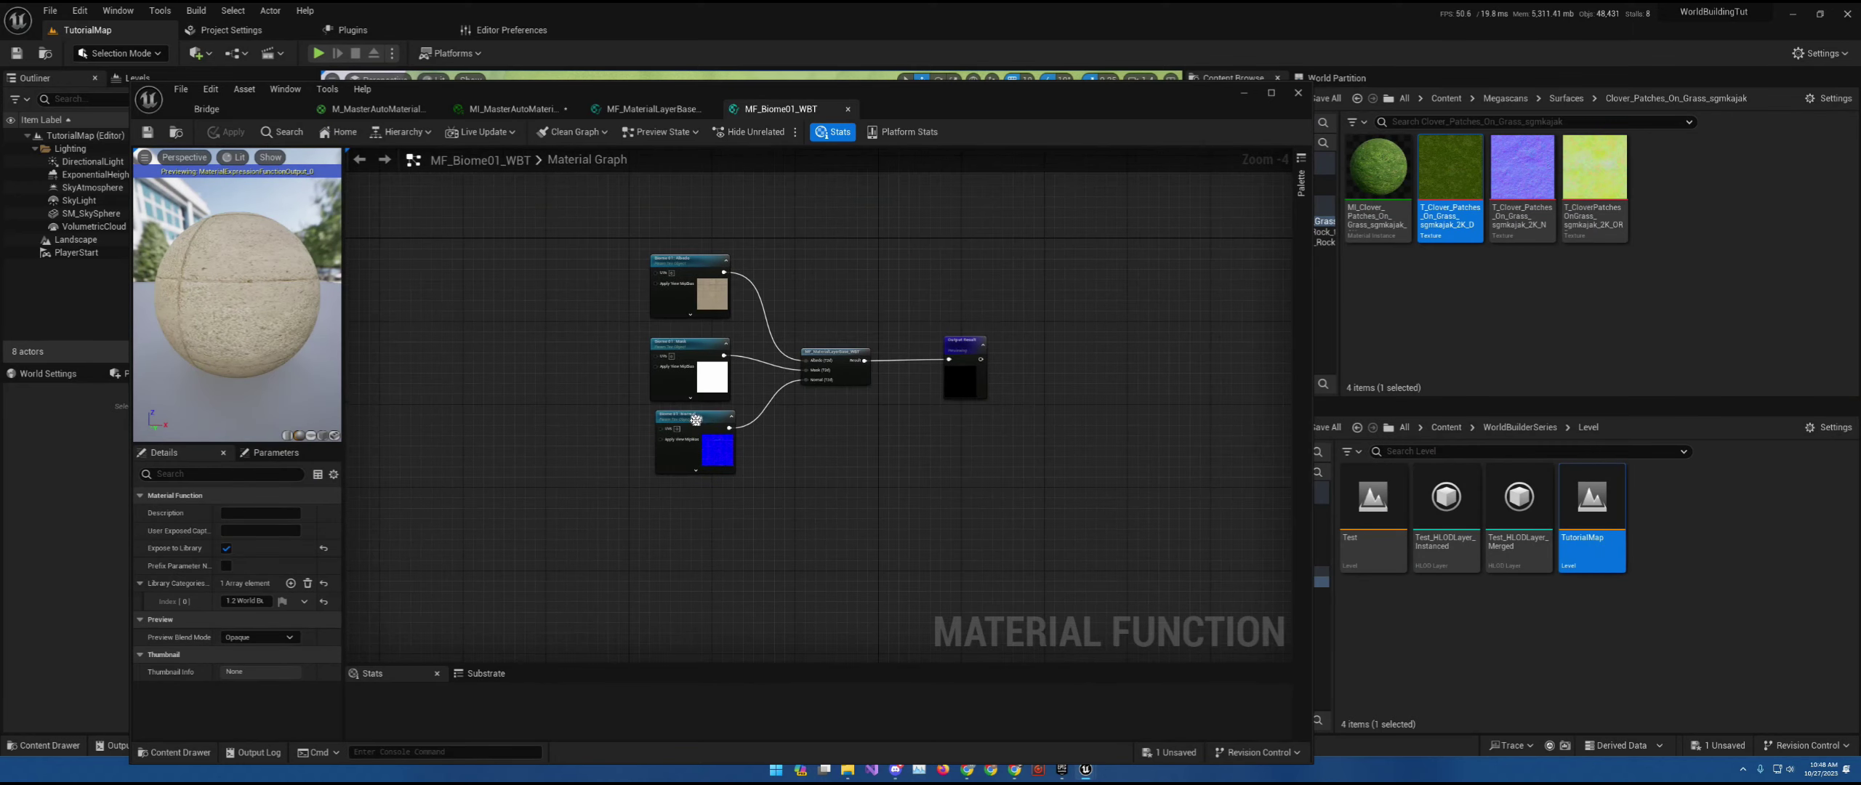
pyautogui.doubleClick(821, 360)
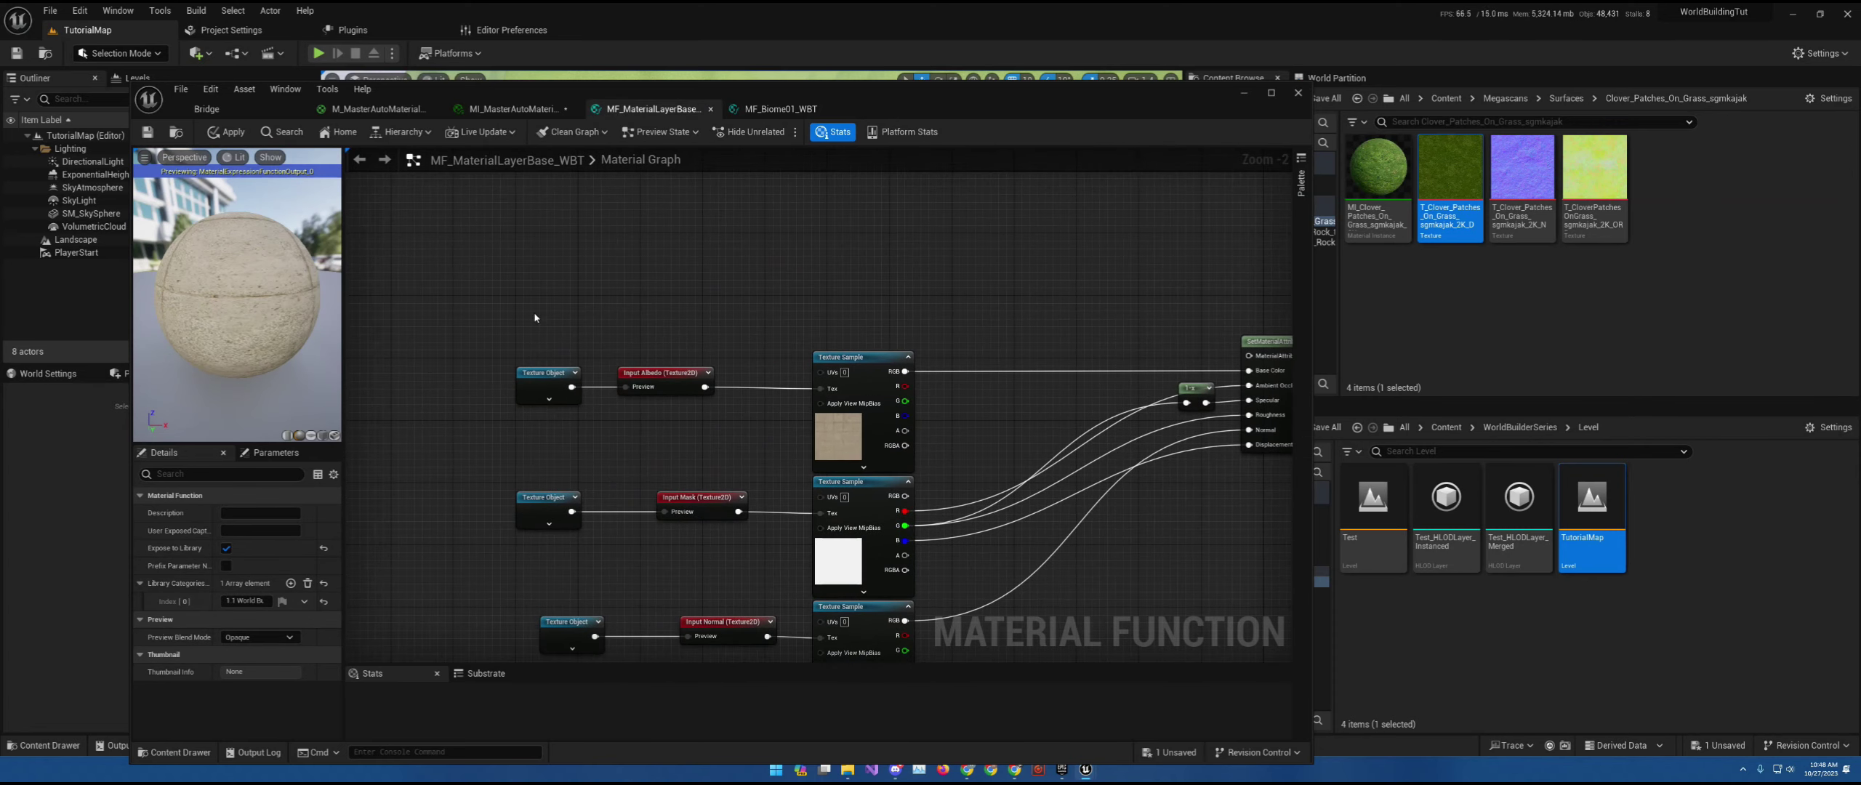
# - Move the albedo Texture Object, Input Albedo and Texture Sample nodes together, away from the mask and normal nodes
pyautogui.moveTo(510, 308); pyautogui.dragTo(381, 184)
pyautogui.moveTo(676, 290); pyautogui.dragTo(1043, 455, button='right')
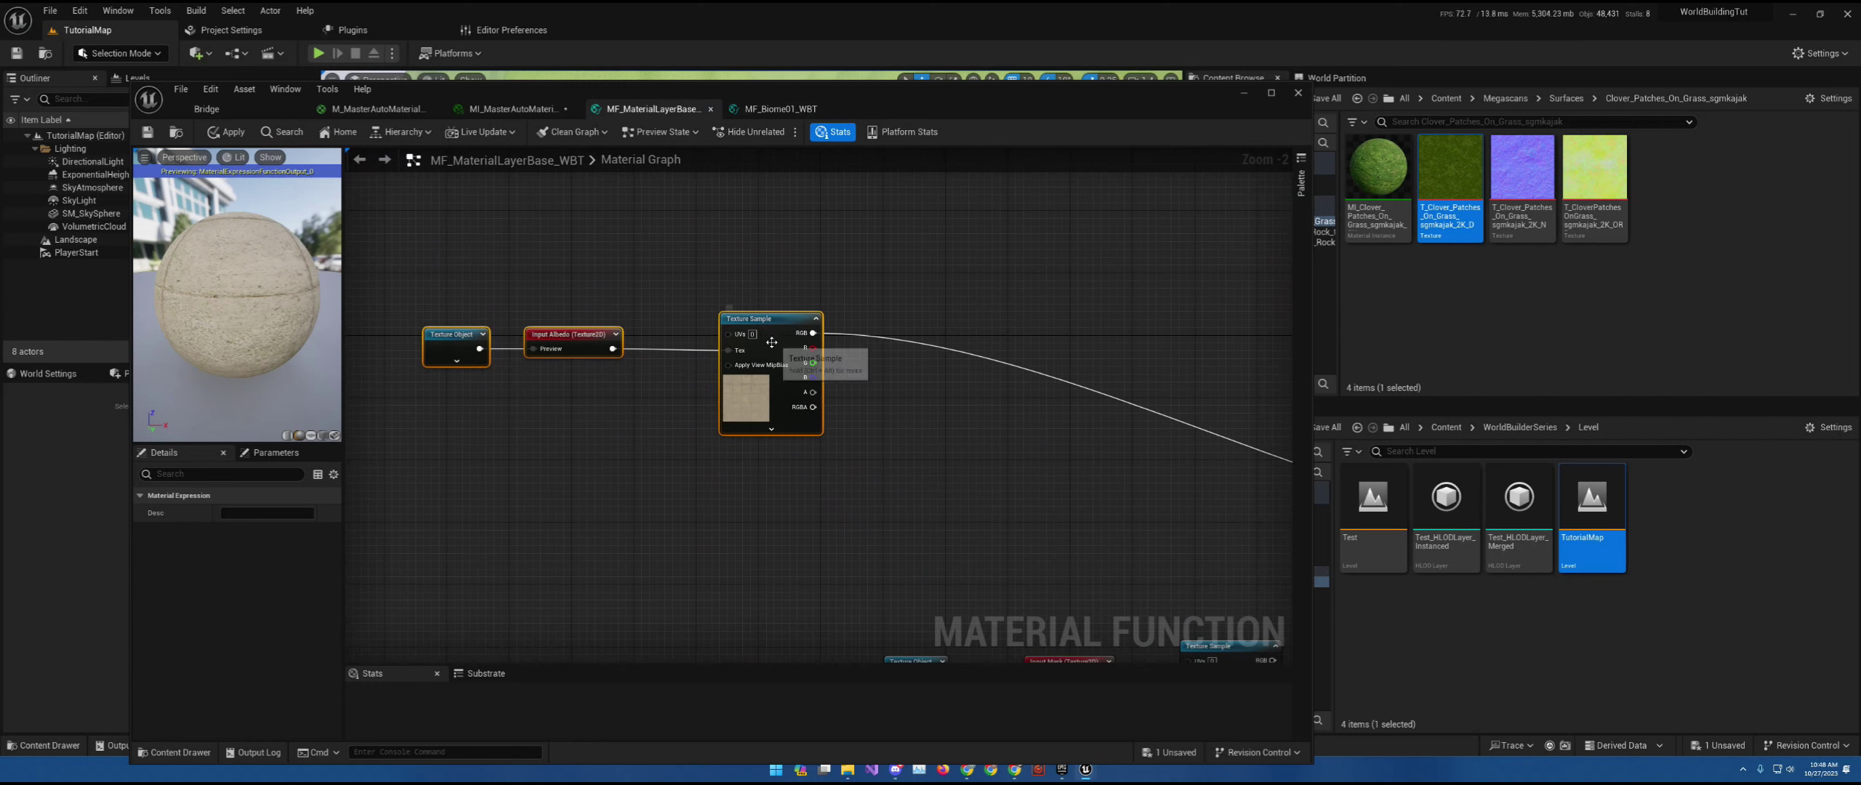
pyautogui.moveTo(772, 348); pyautogui.dragTo(709, 295)
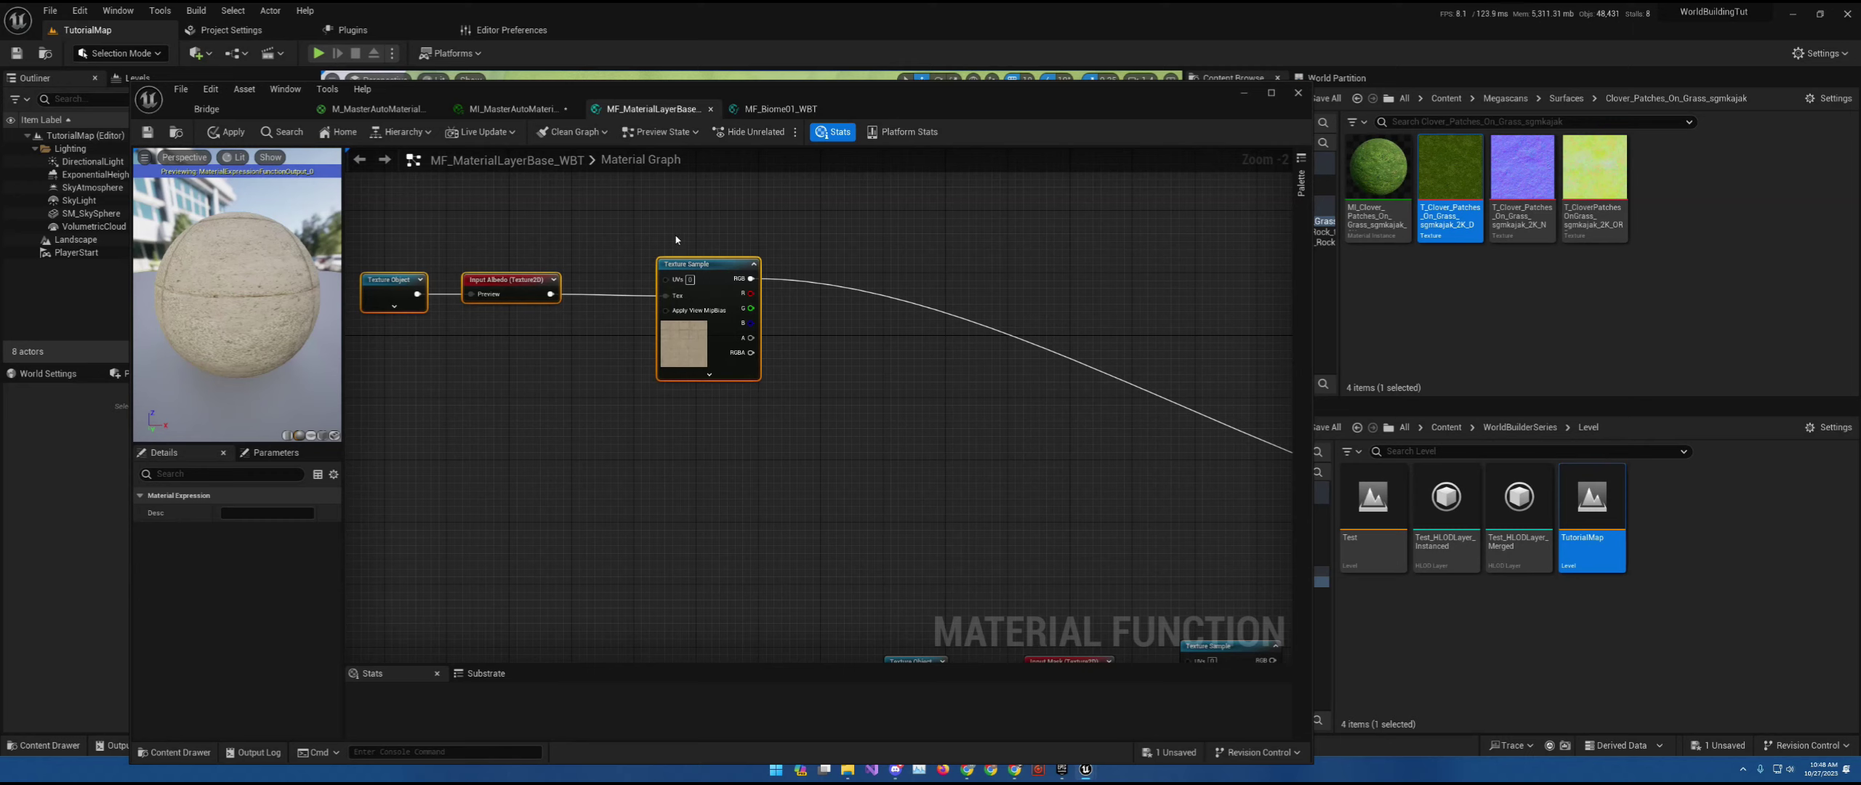
# - Locate MF_MaterialLayerBase_WBT in the project content and create a folder named BaseFunctions beside it
pyautogui.click(176, 131)
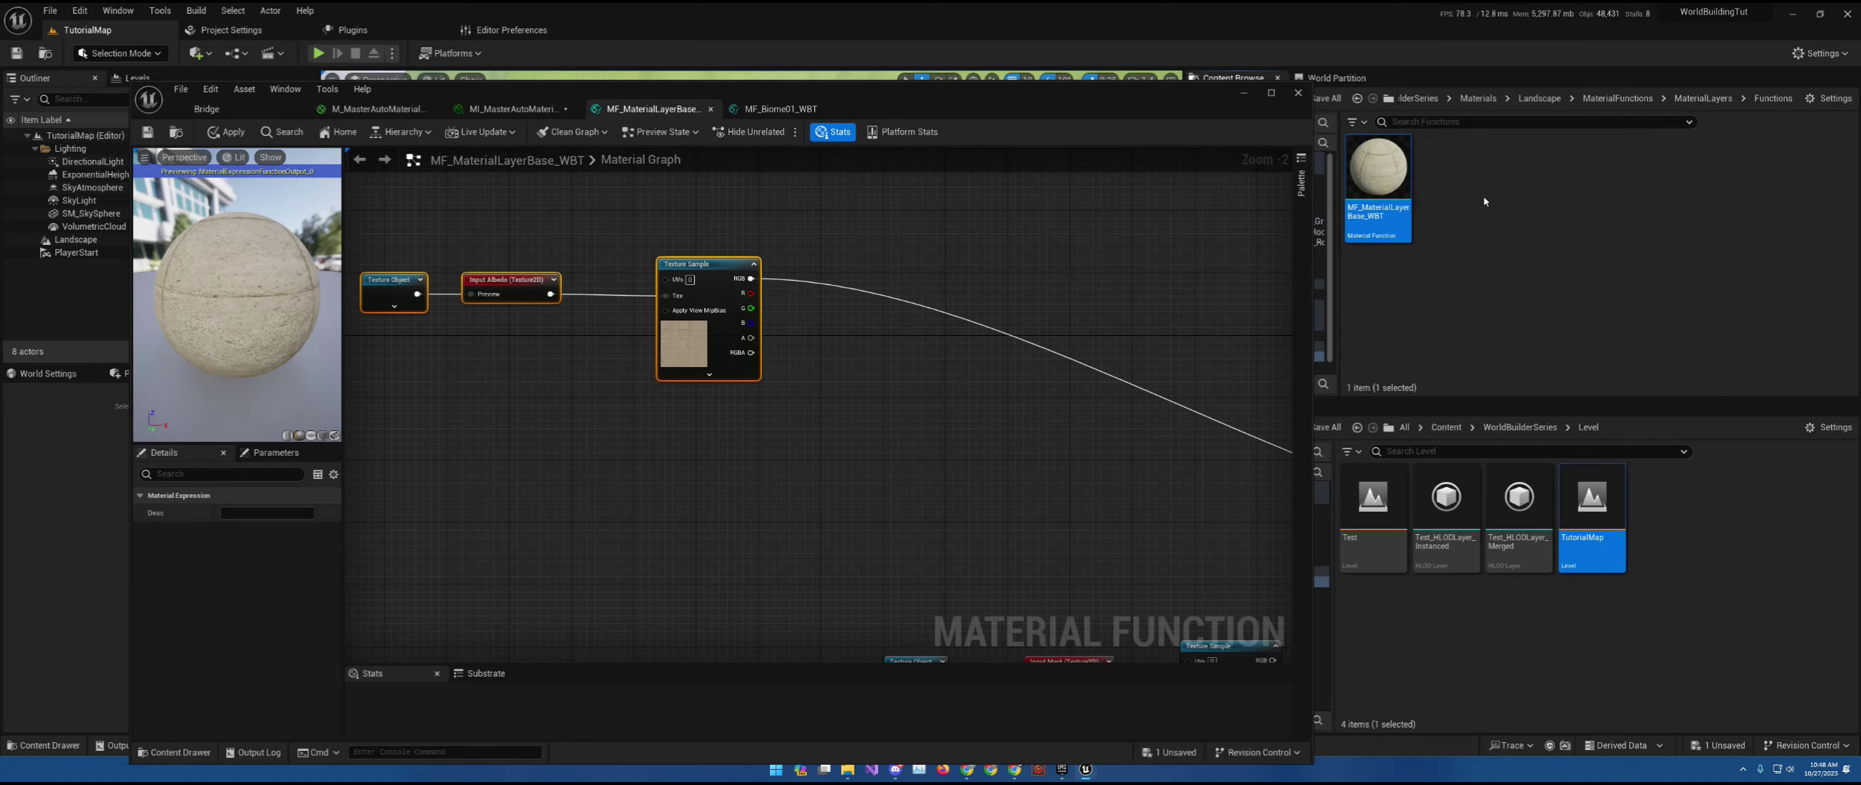
pyautogui.rightClick(1464, 200)
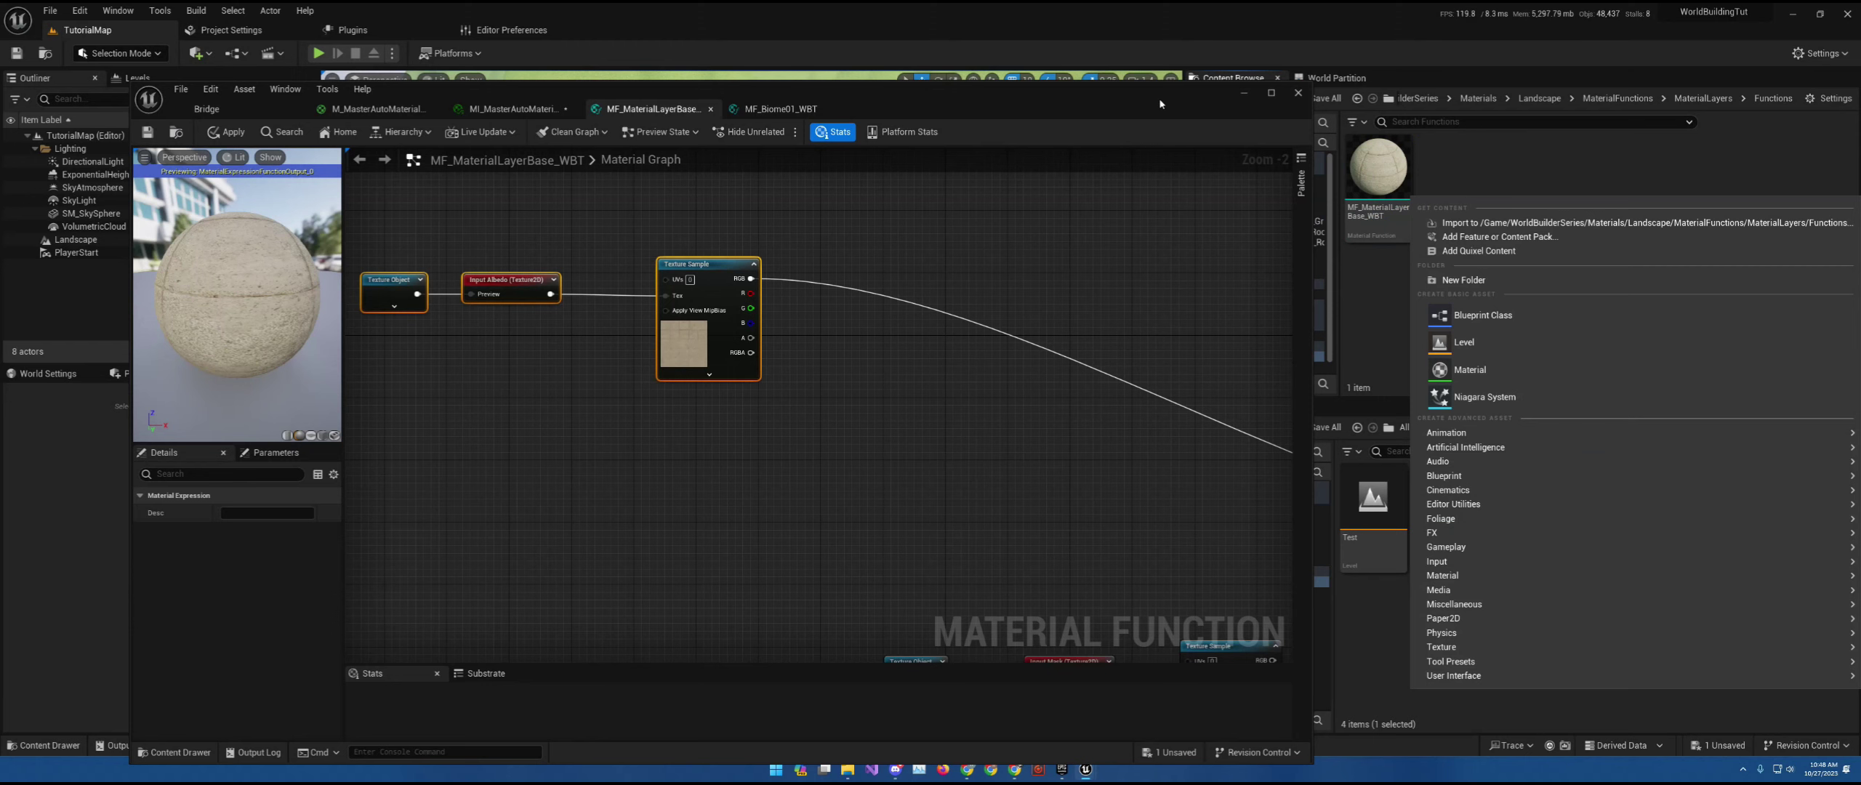
pyautogui.moveTo(1159, 104); pyautogui.dragTo(1087, 113)
pyautogui.rightClick(1463, 200)
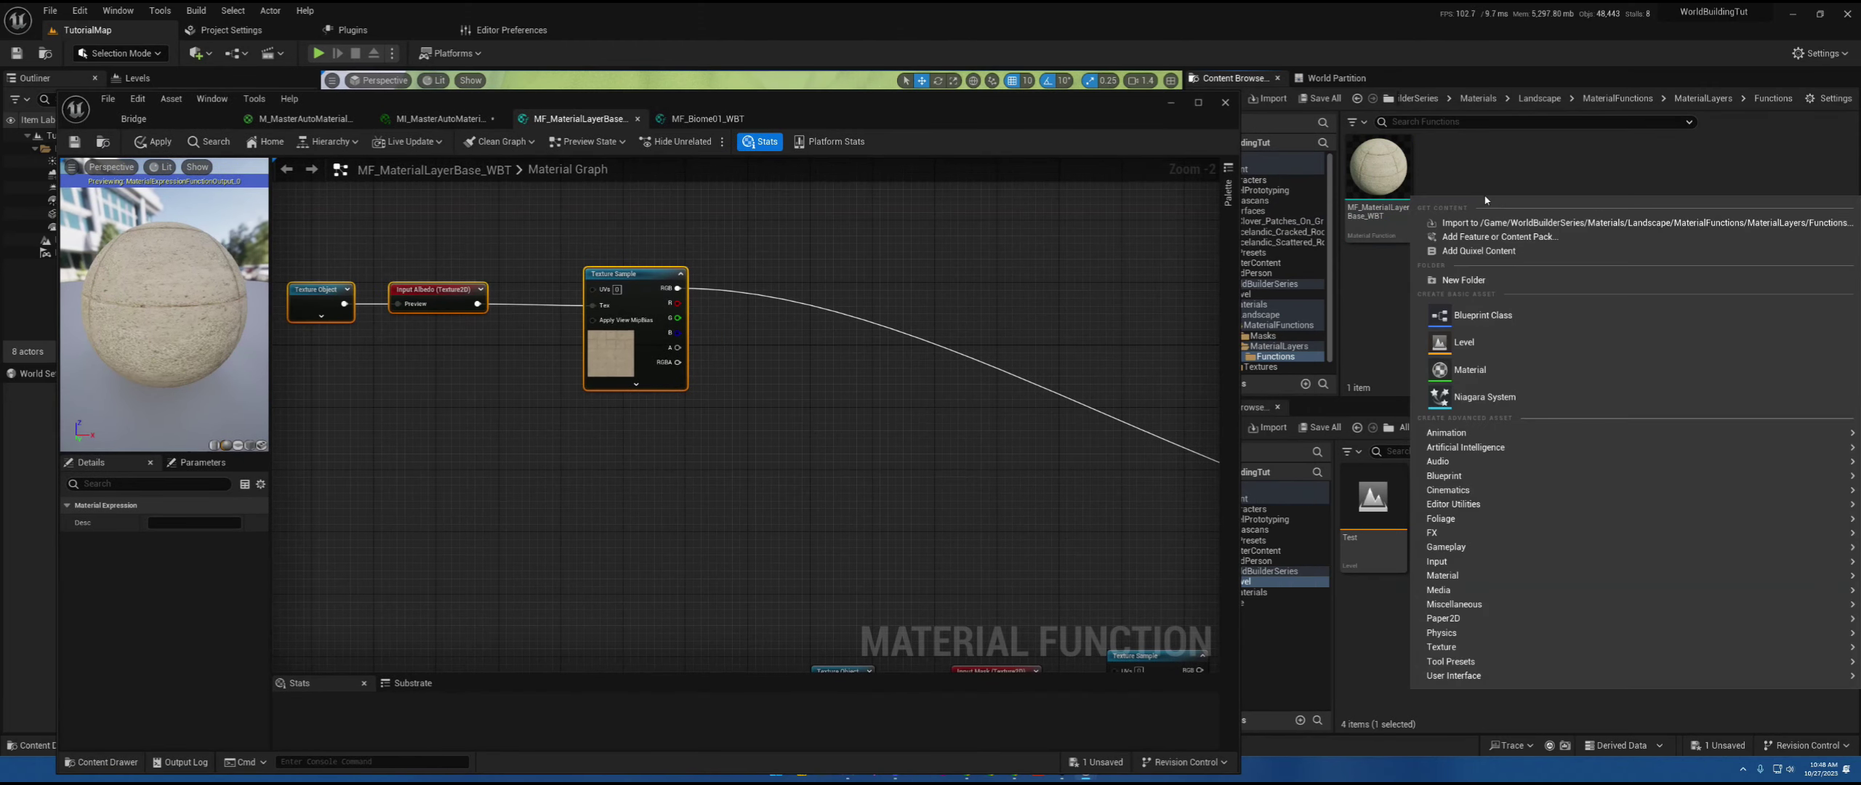
pyautogui.click(1473, 280)
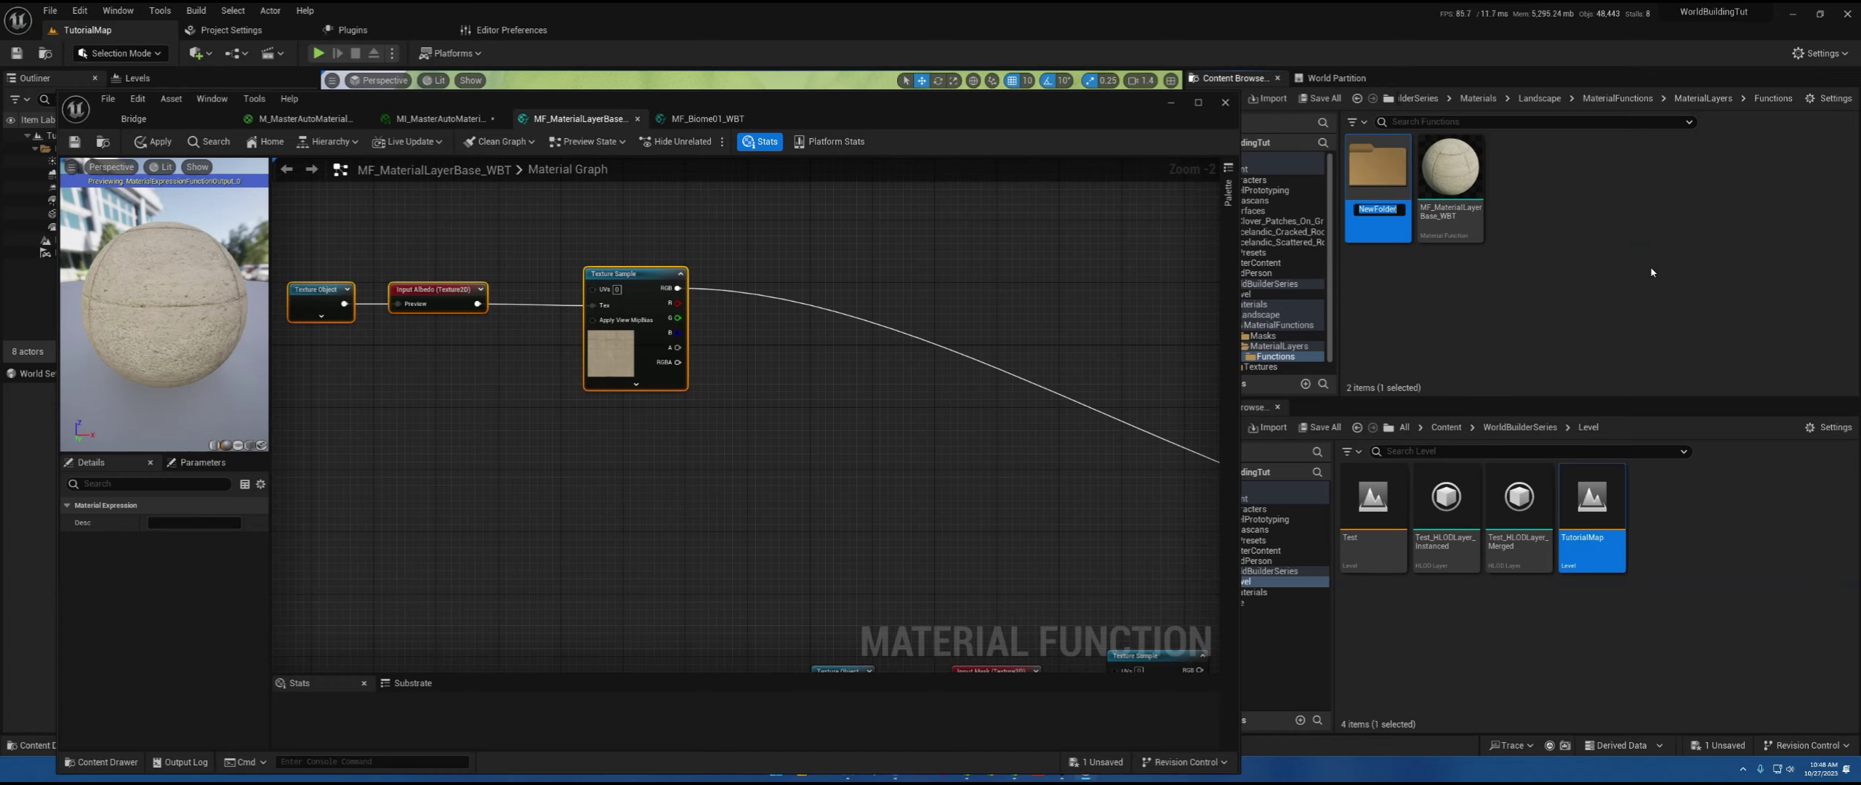
pyautogui.press('BackSpace')
pyautogui.write('BaseFunctions')
pyautogui.press('Return')
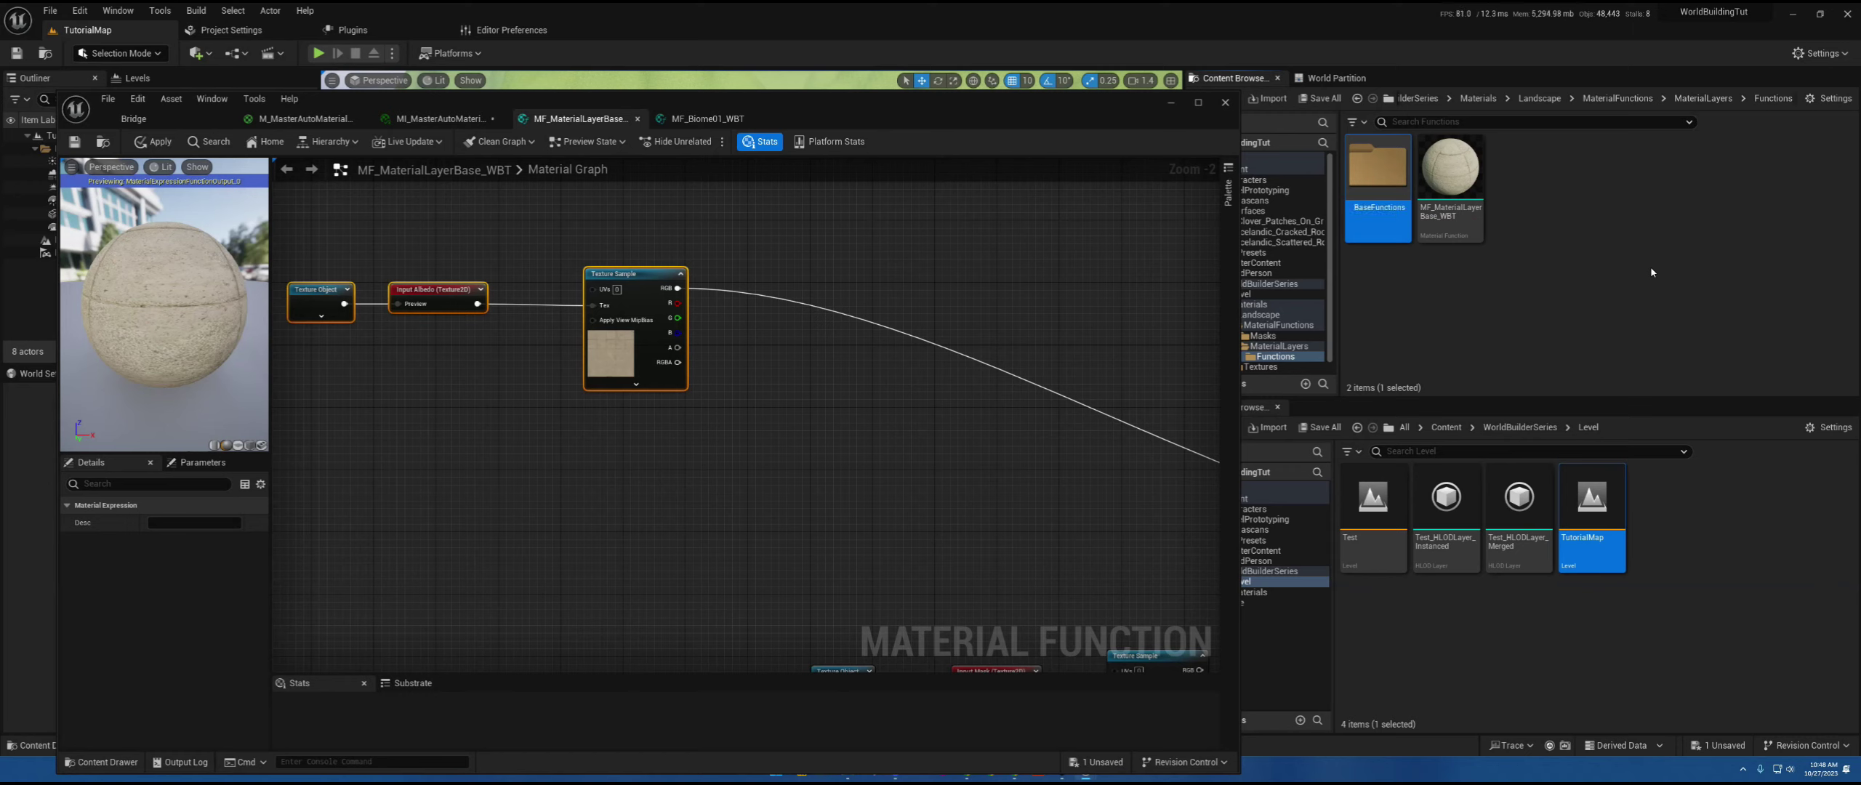
# - Create a Material Function named MF_AlbedoNoise_WBT inside the BaseFunctions folder
pyautogui.doubleClick(1391, 154)
pyautogui.rightClick(1446, 166)
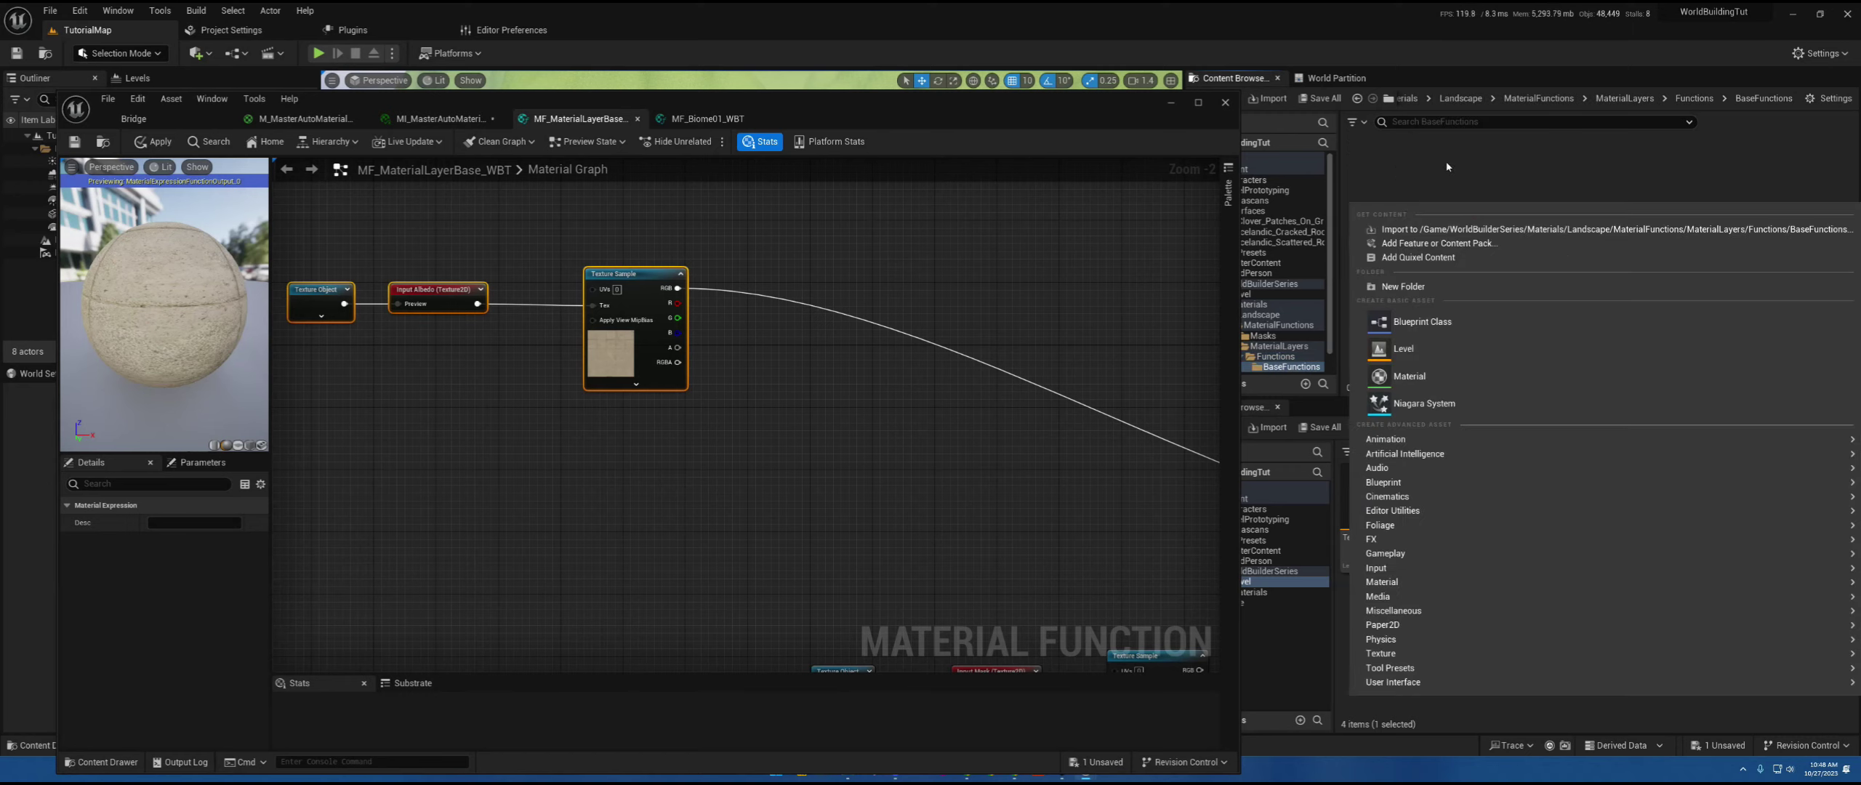
pyautogui.write('materialfun')
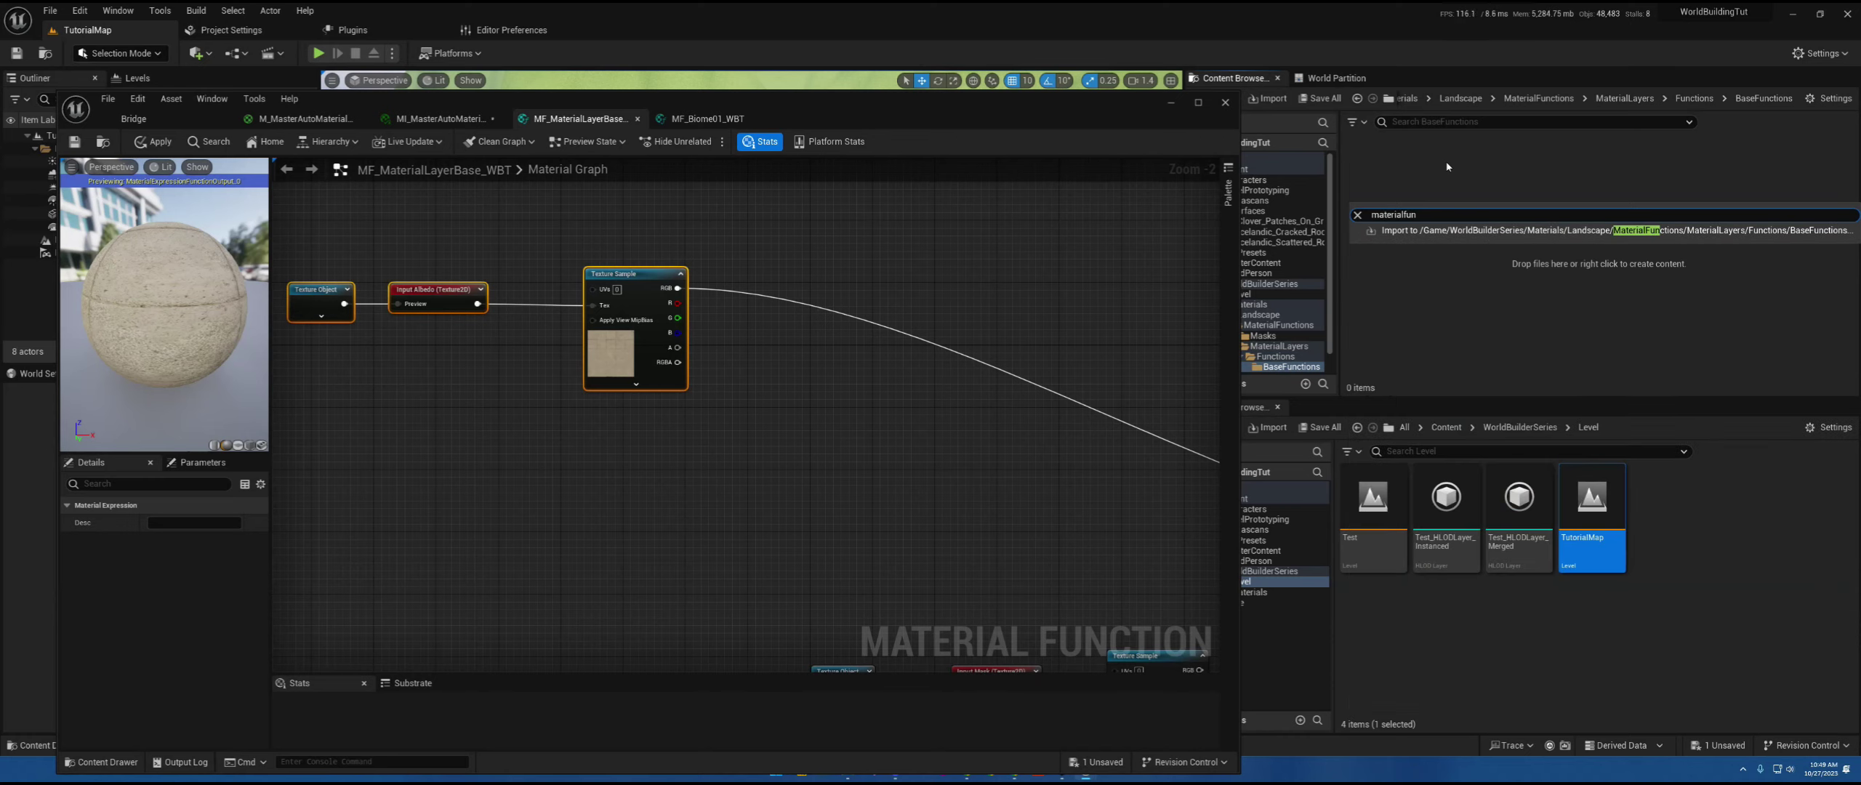
pyautogui.press('BackSpace')
pyautogui.press('BackSpace')
pyautogui.write('fun')
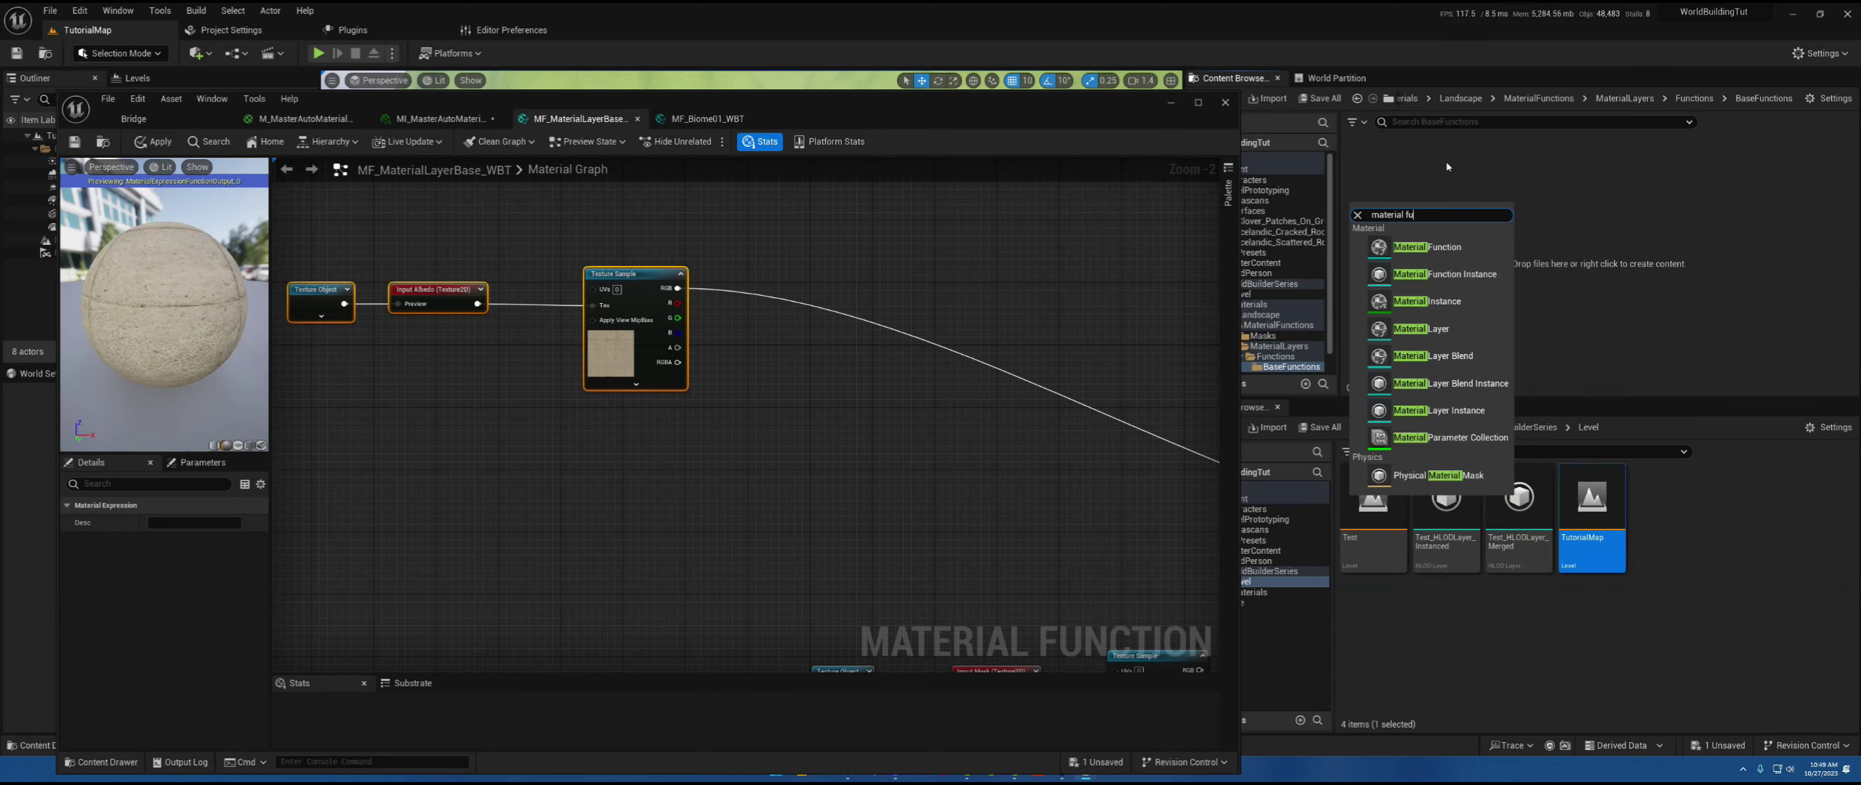
pyautogui.click(1461, 248)
pyautogui.write('MF')
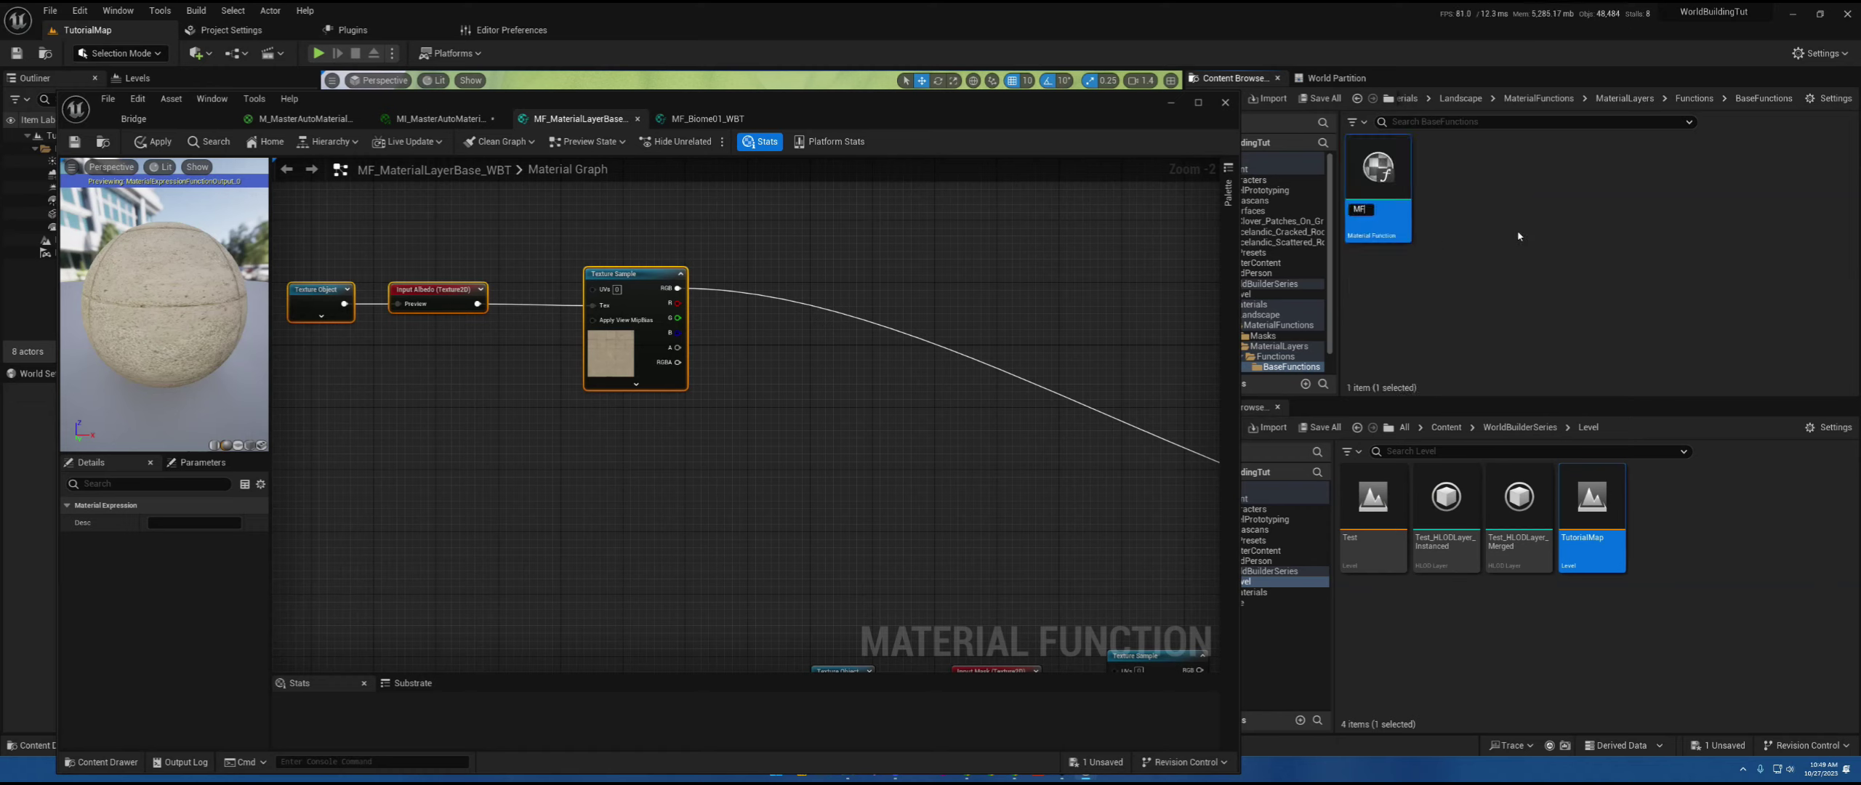
pyautogui.write('_AlbedoNoise_WBT')
pyautogui.press('Return')
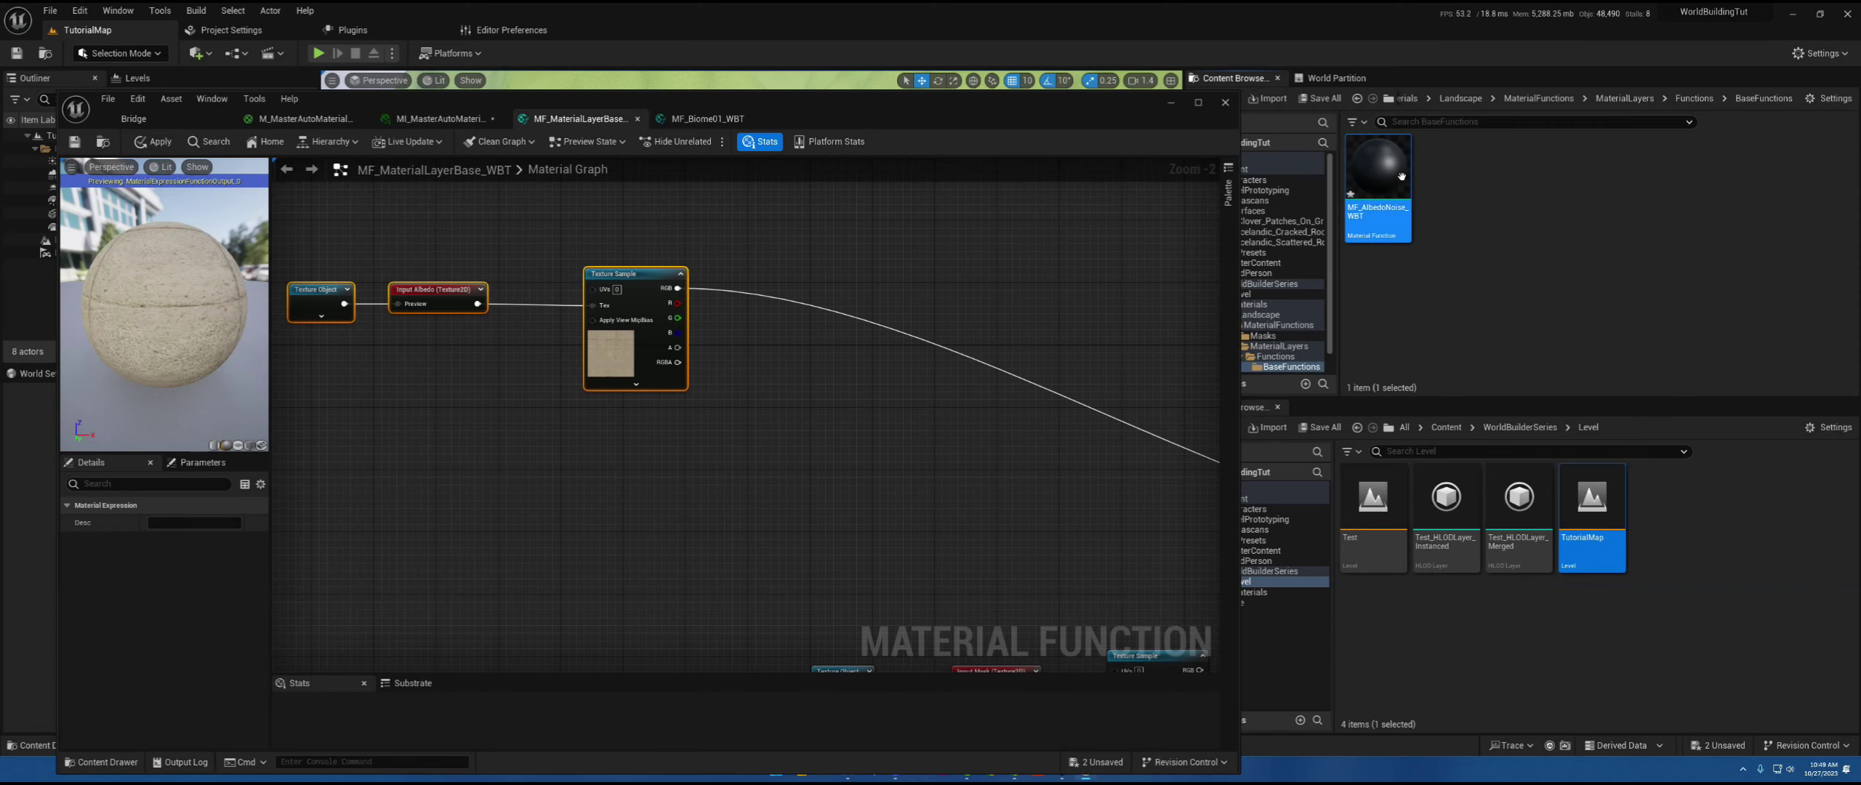
# - Open MF_AlbedoNoise_WBT and add a Multiply node feeding the Output Result node
pyautogui.doubleClick(1380, 162)
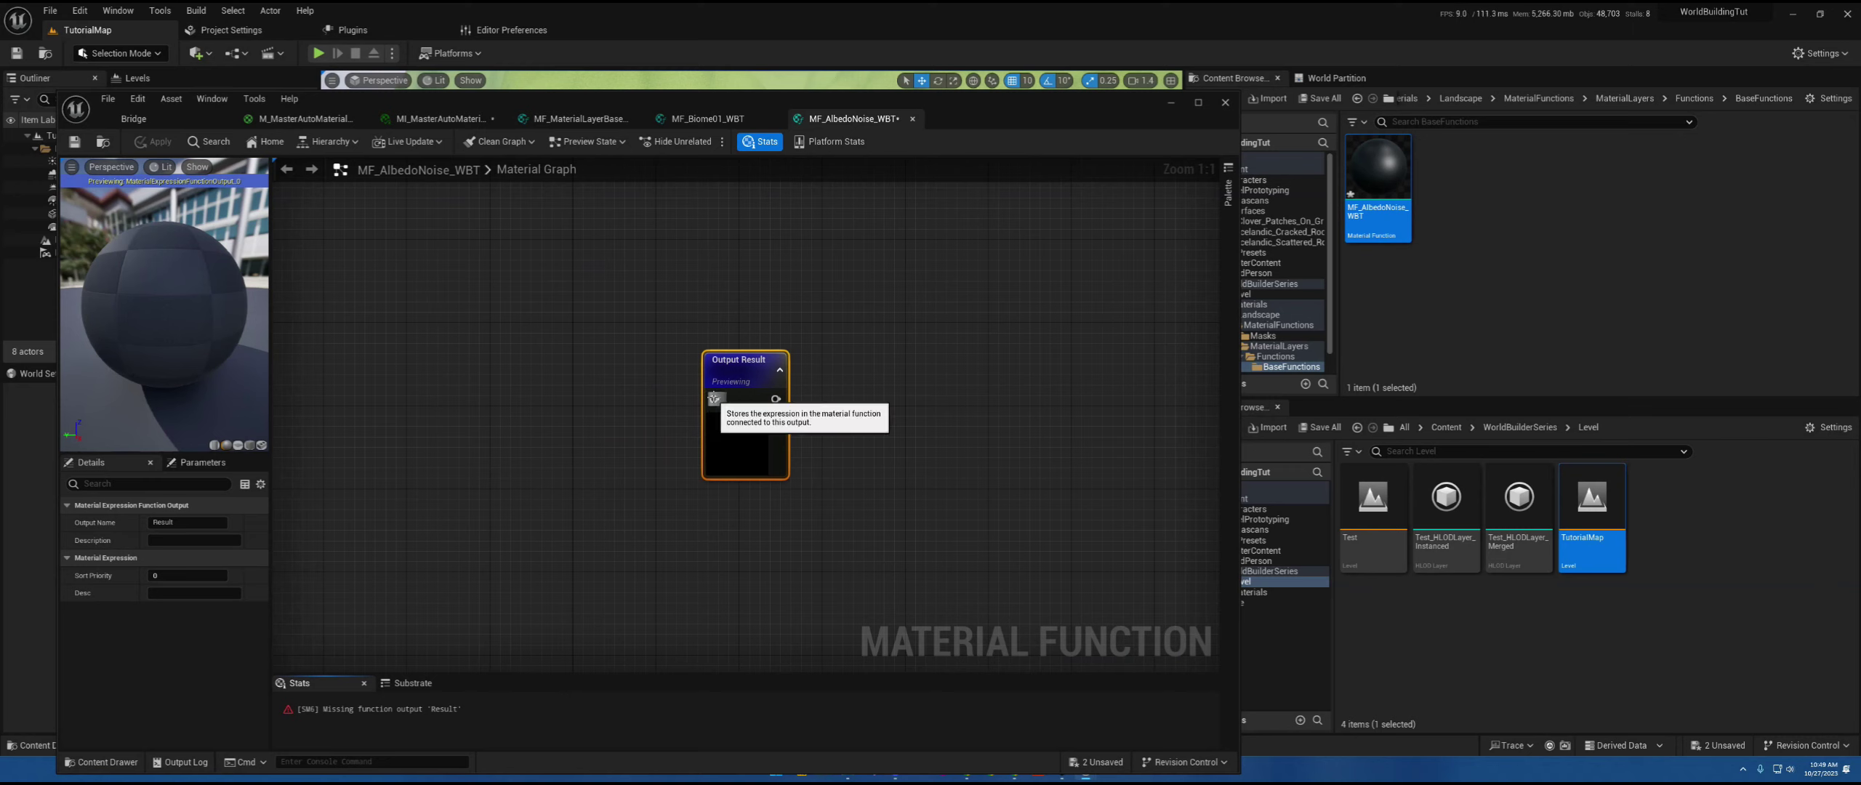
pyautogui.moveTo(715, 397); pyautogui.dragTo(547, 381)
pyautogui.write('multiply')
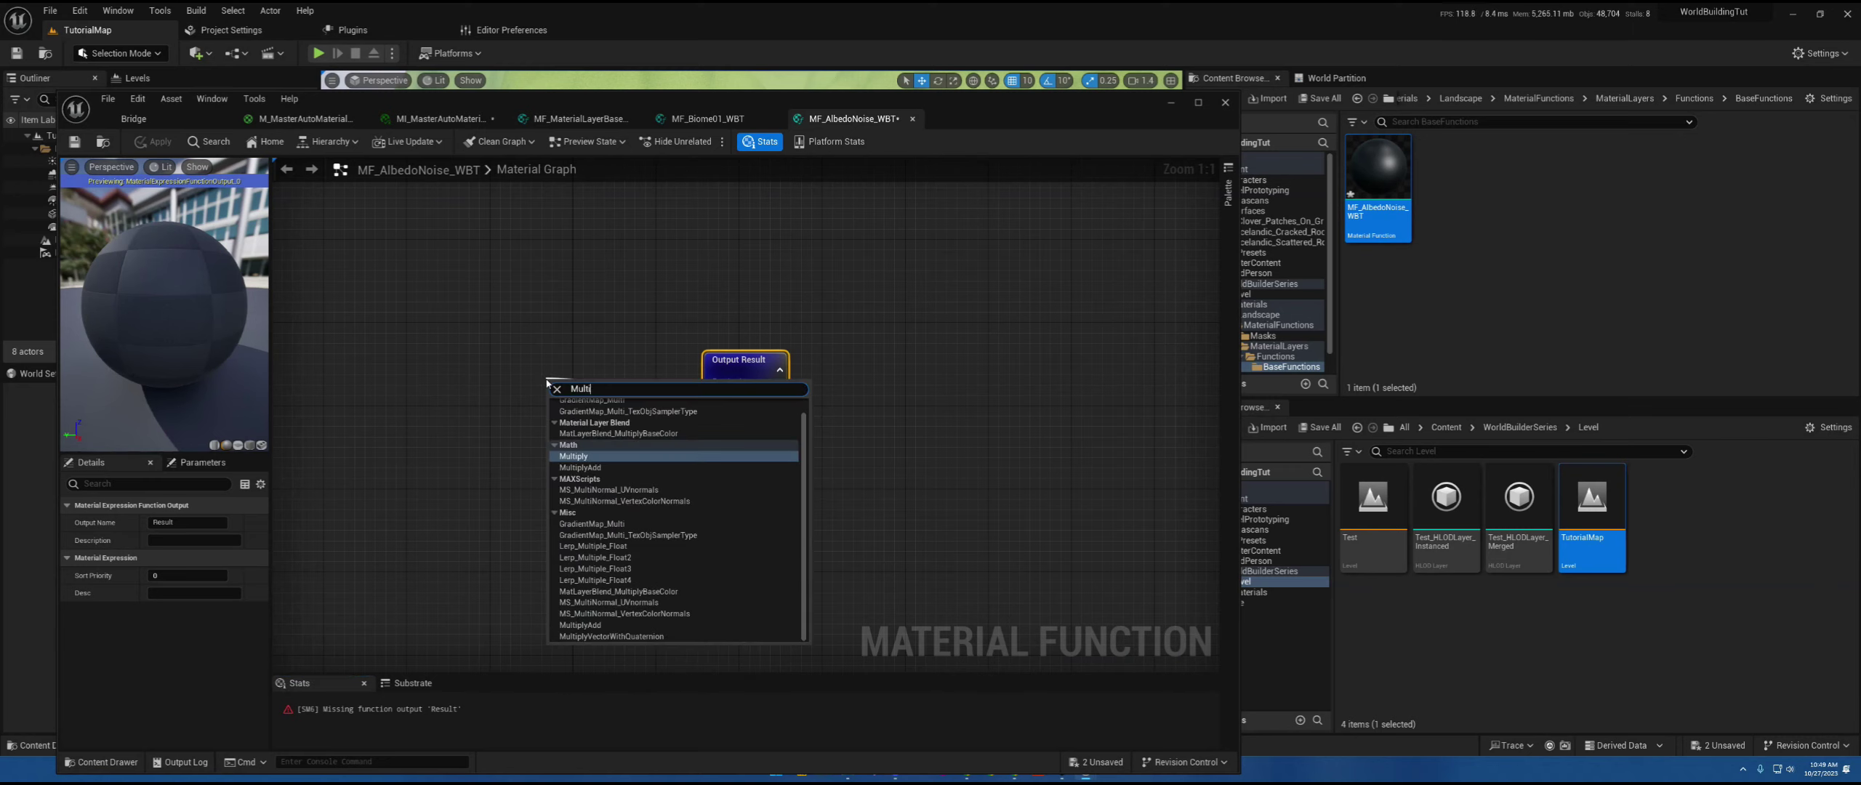
pyautogui.press('Return')
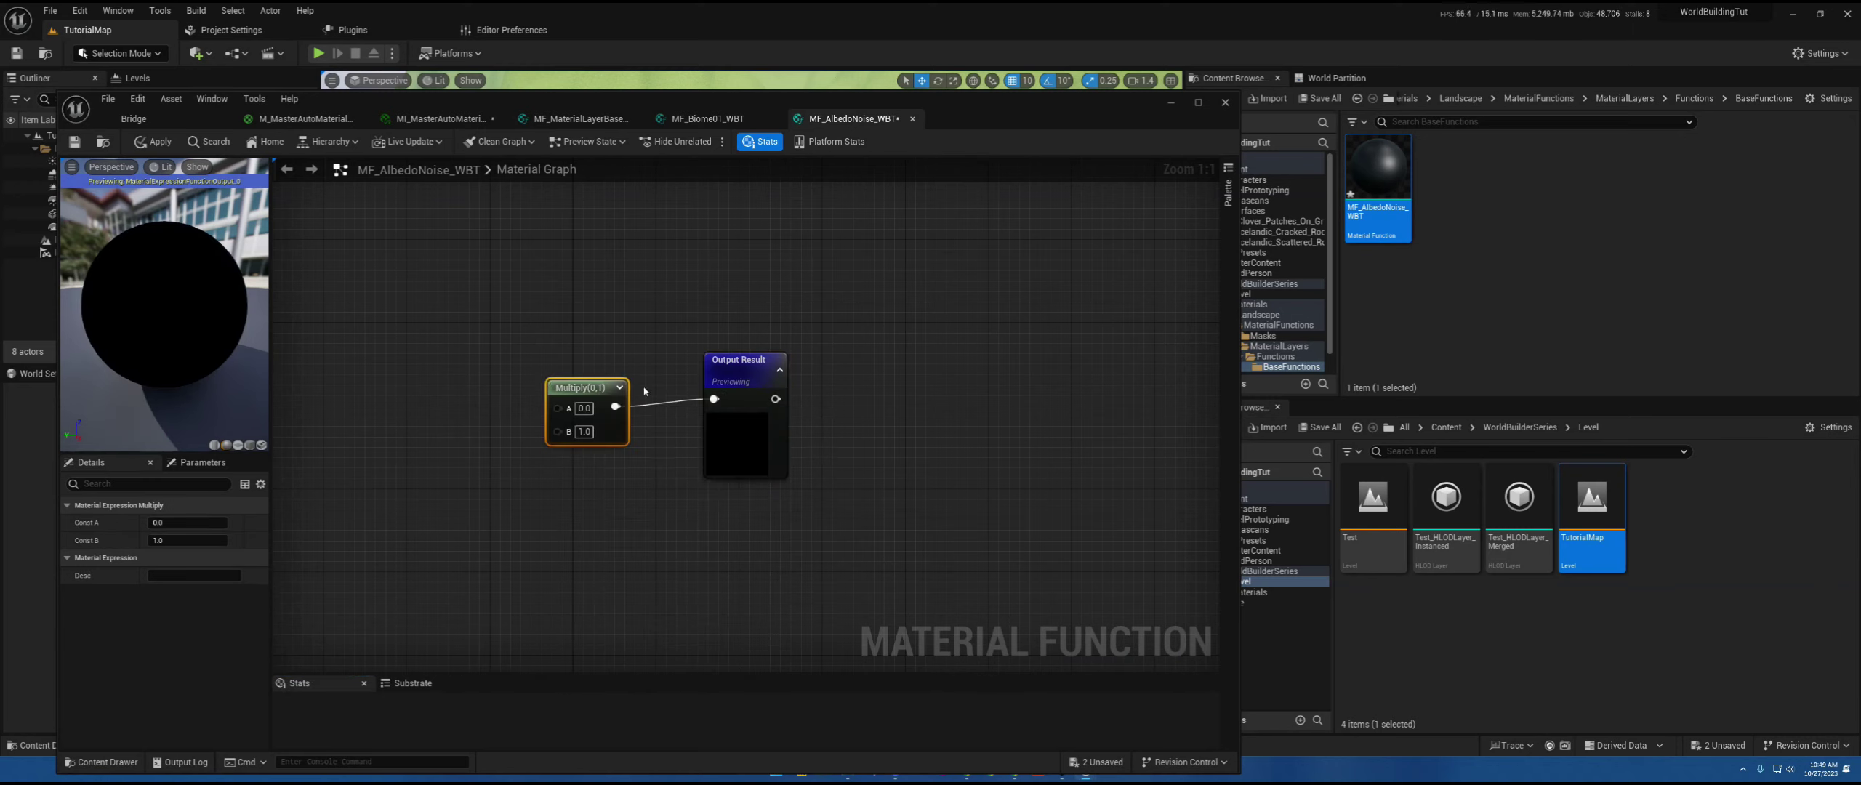
# - Add a Vector 3 function input named Albedo to the Multiply node's A input, placing it clear of Multiply and collapsing its preview
pyautogui.moveTo(593, 389); pyautogui.dragTo(452, 400)
pyautogui.write('scalar')
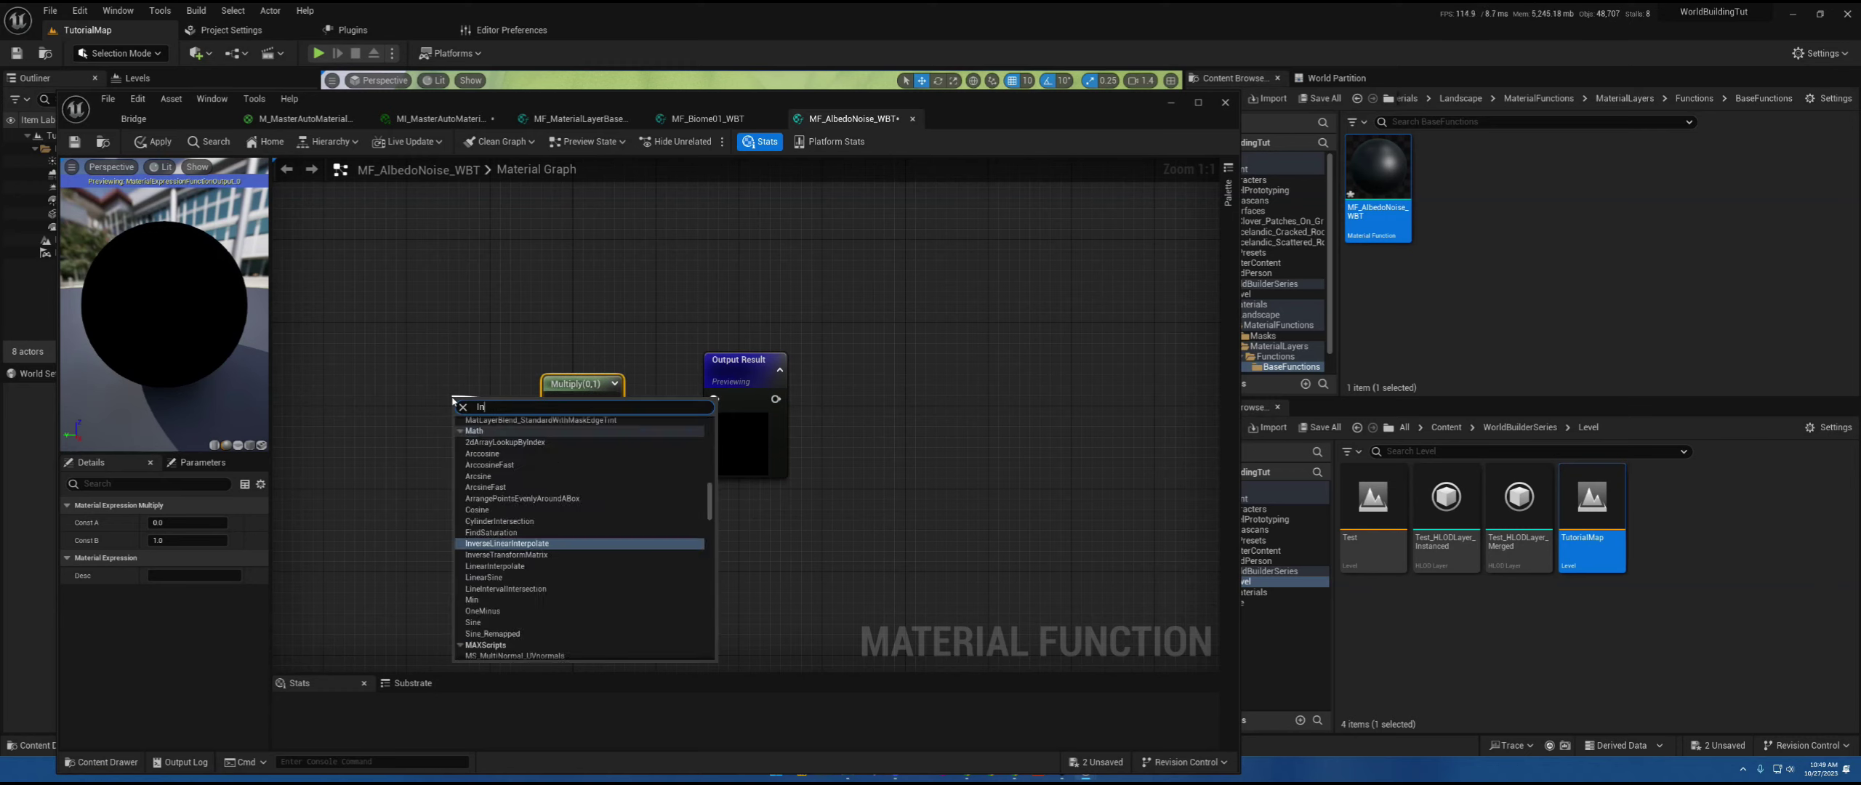
pyautogui.press('Return')
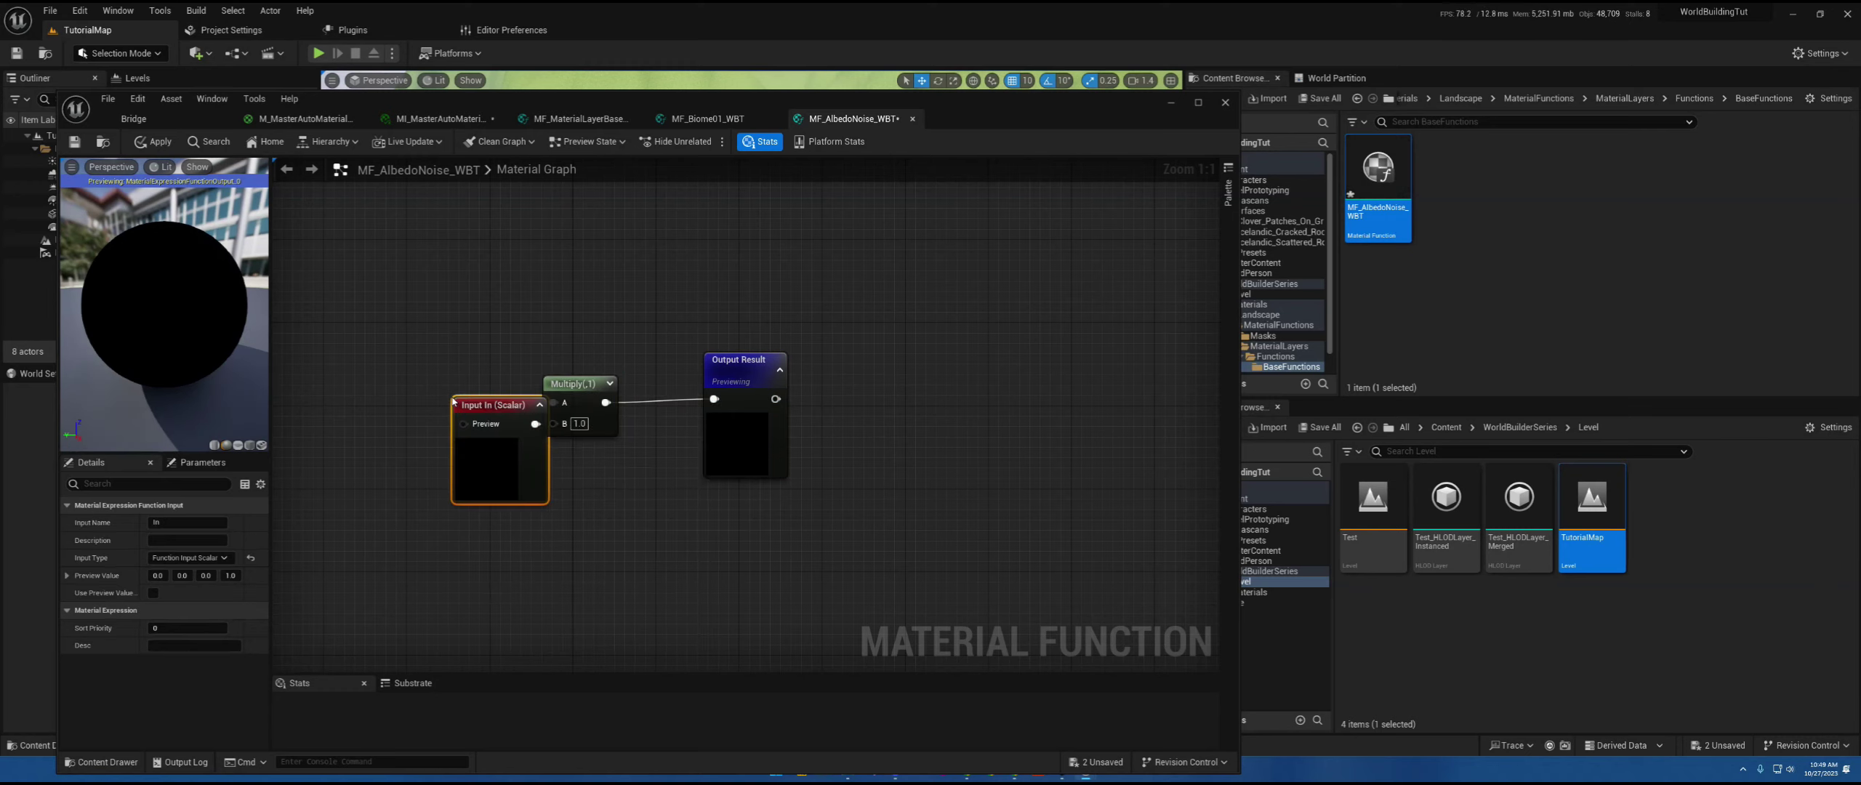
pyautogui.click(216, 558)
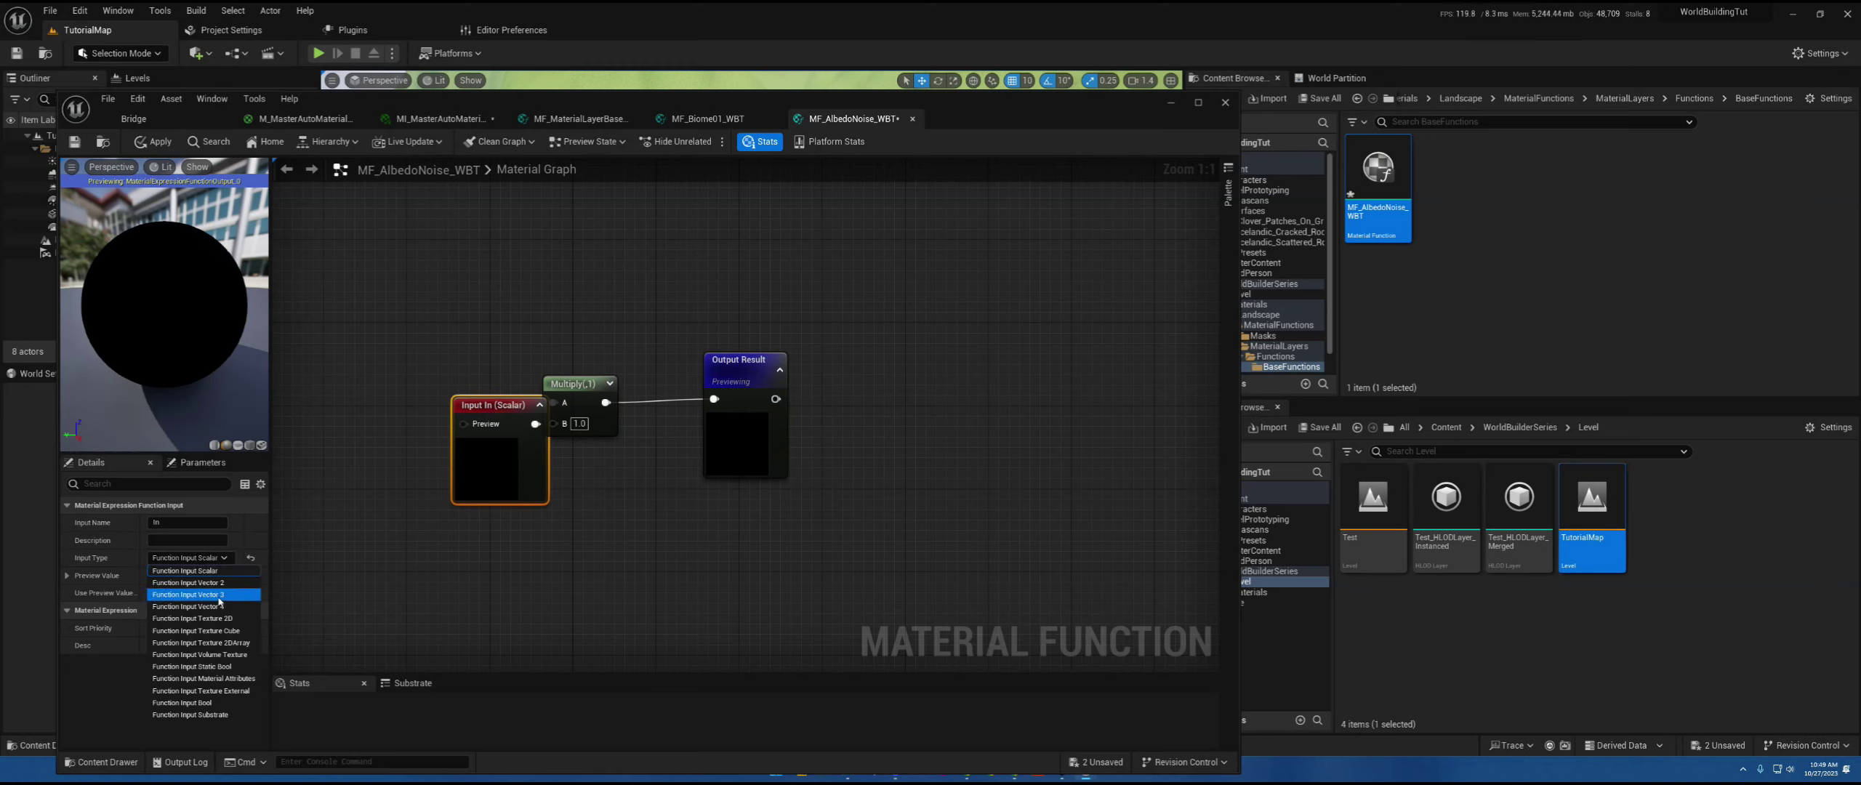
pyautogui.click(218, 596)
pyautogui.moveTo(525, 408); pyautogui.dragTo(449, 396)
pyautogui.moveTo(449, 396); pyautogui.dragTo(620, 363, button='right')
pyautogui.moveTo(620, 363); pyautogui.dragTo(598, 352)
pyautogui.click(158, 522)
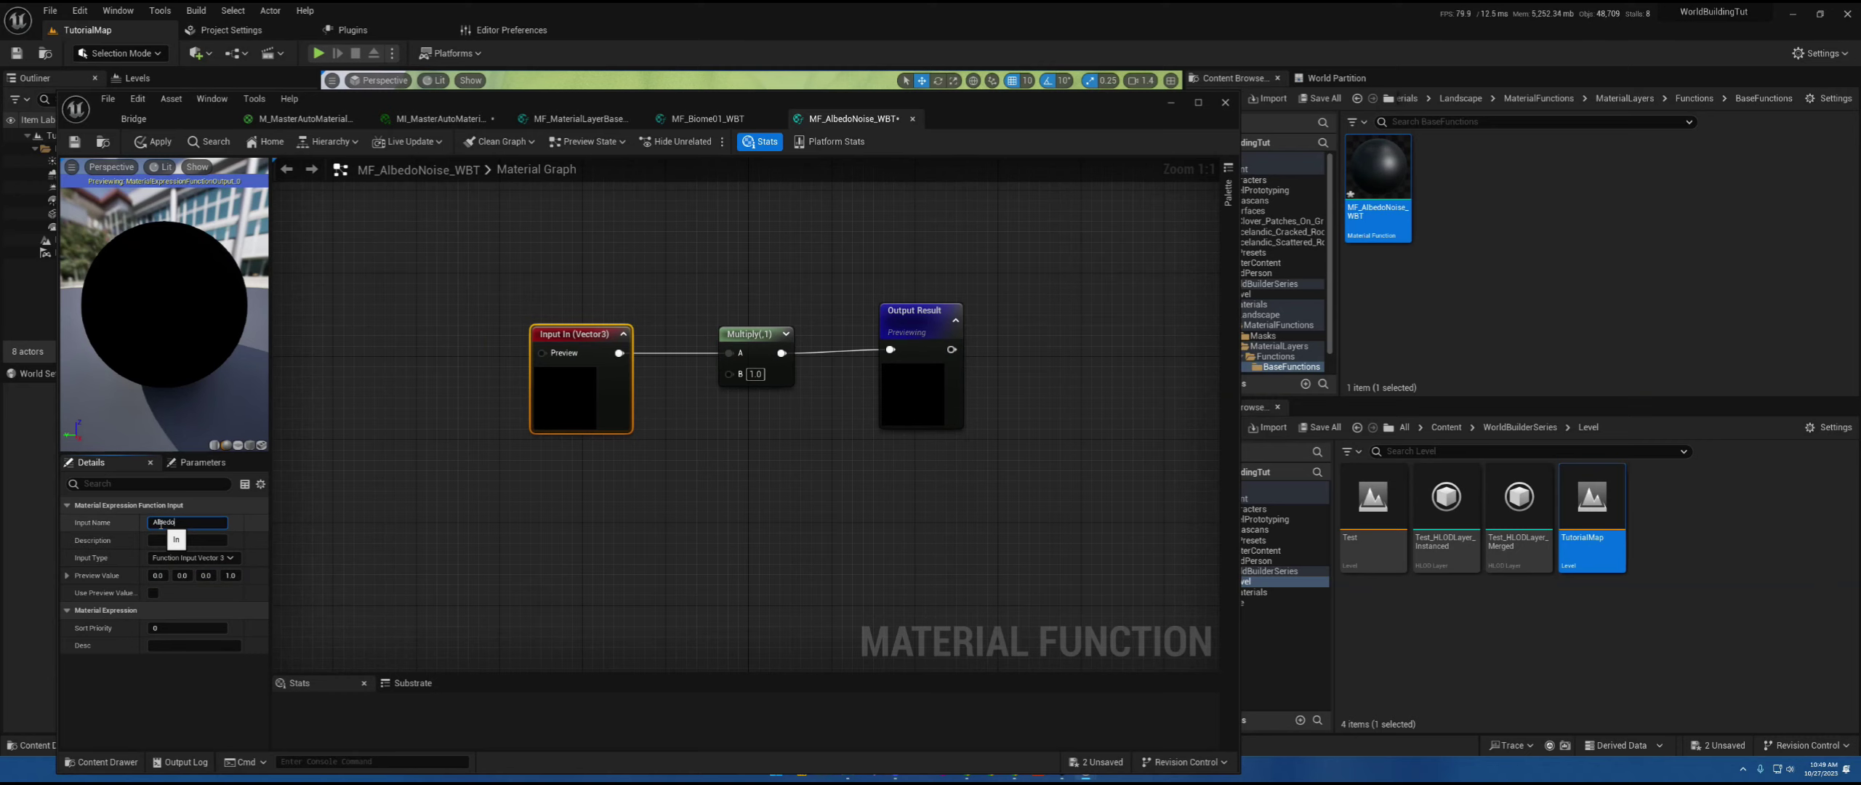
pyautogui.press('Return')
pyautogui.moveTo(652, 319); pyautogui.dragTo(775, 234, button='right')
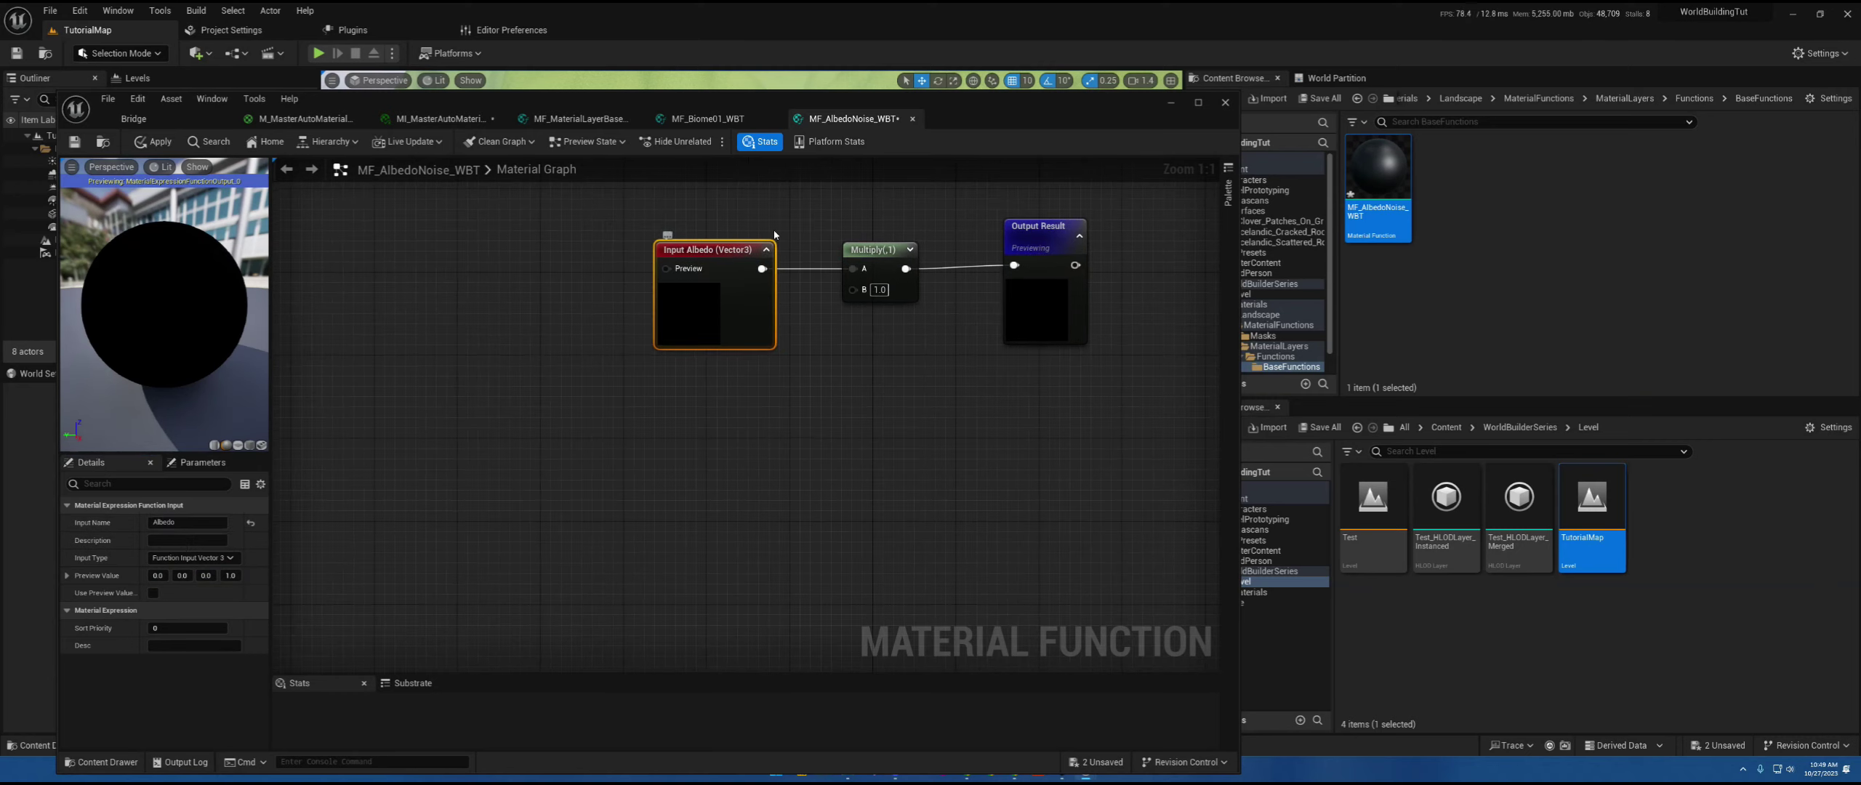
pyautogui.click(766, 250)
# - Add a Power node feeding the B input of the Multiply node
pyautogui.moveTo(855, 290); pyautogui.dragTo(745, 357)
pyautogui.write('Power')
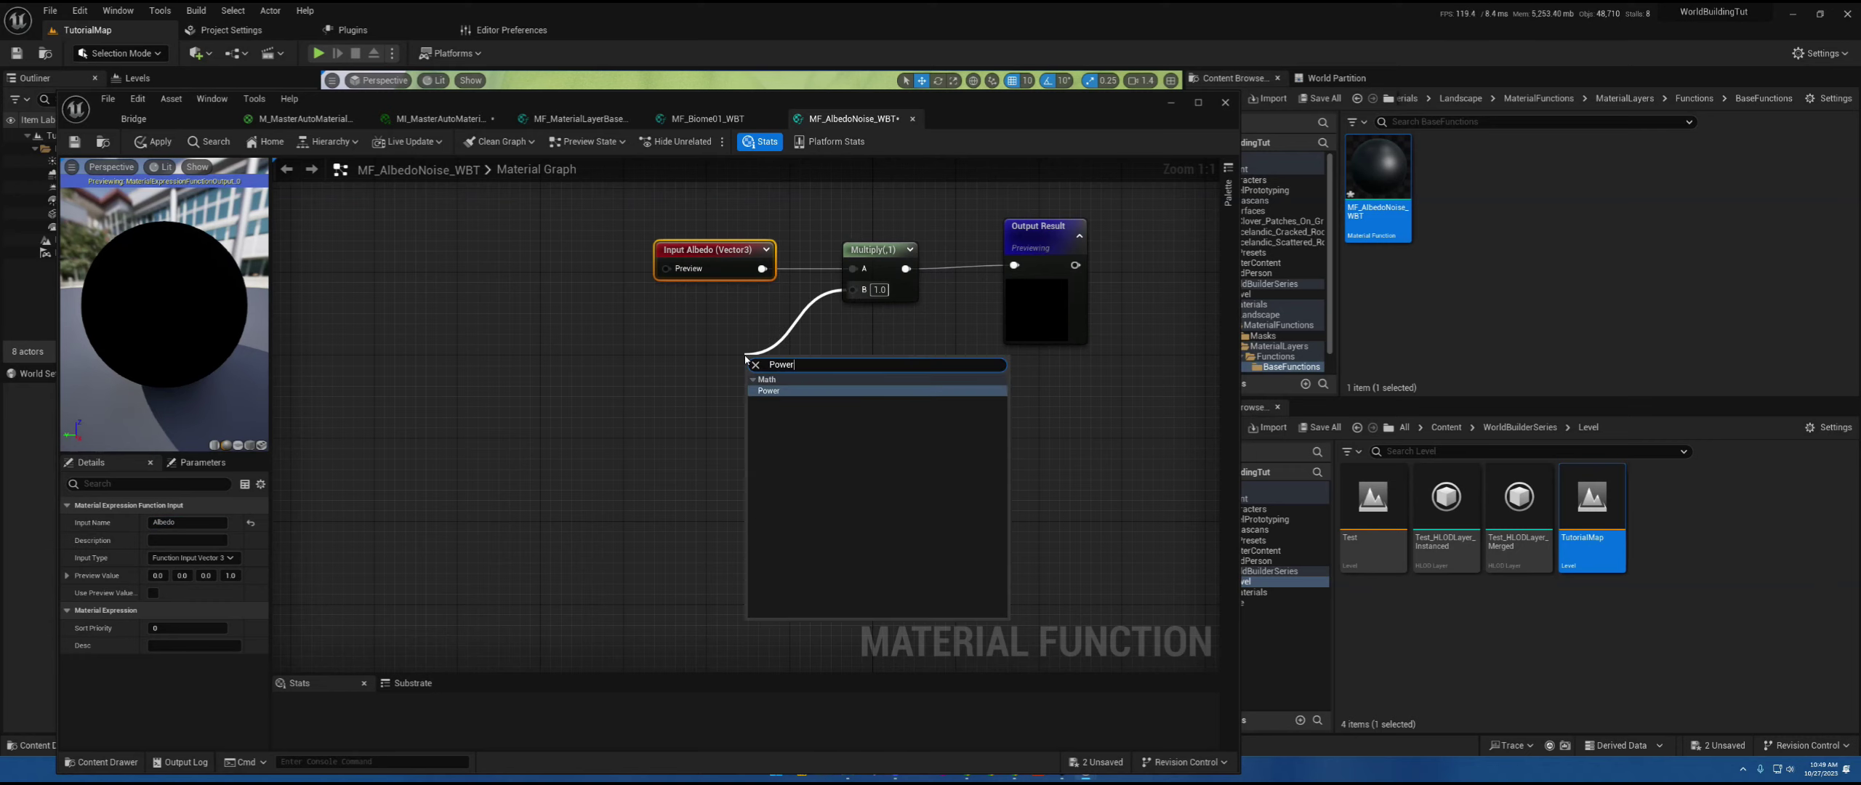
pyautogui.press('Return')
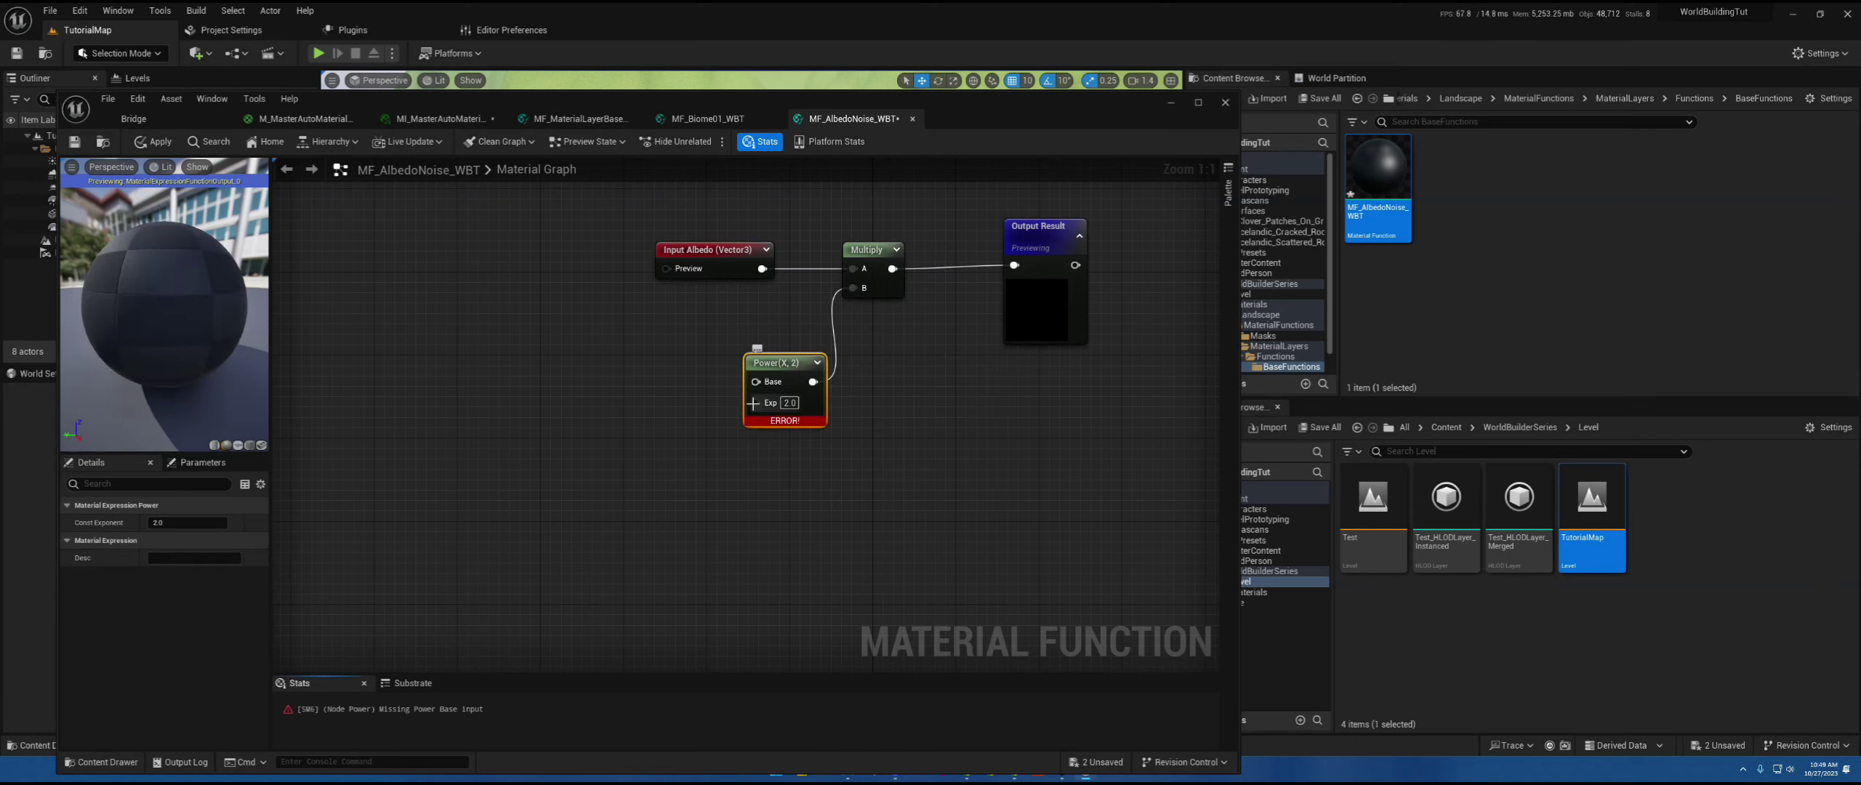
# - Add a scalar function input named Increase Noise Contrast to the Power node's Exp input, collapsing its preview and moving it clear
pyautogui.moveTo(756, 403); pyautogui.dragTo(662, 462)
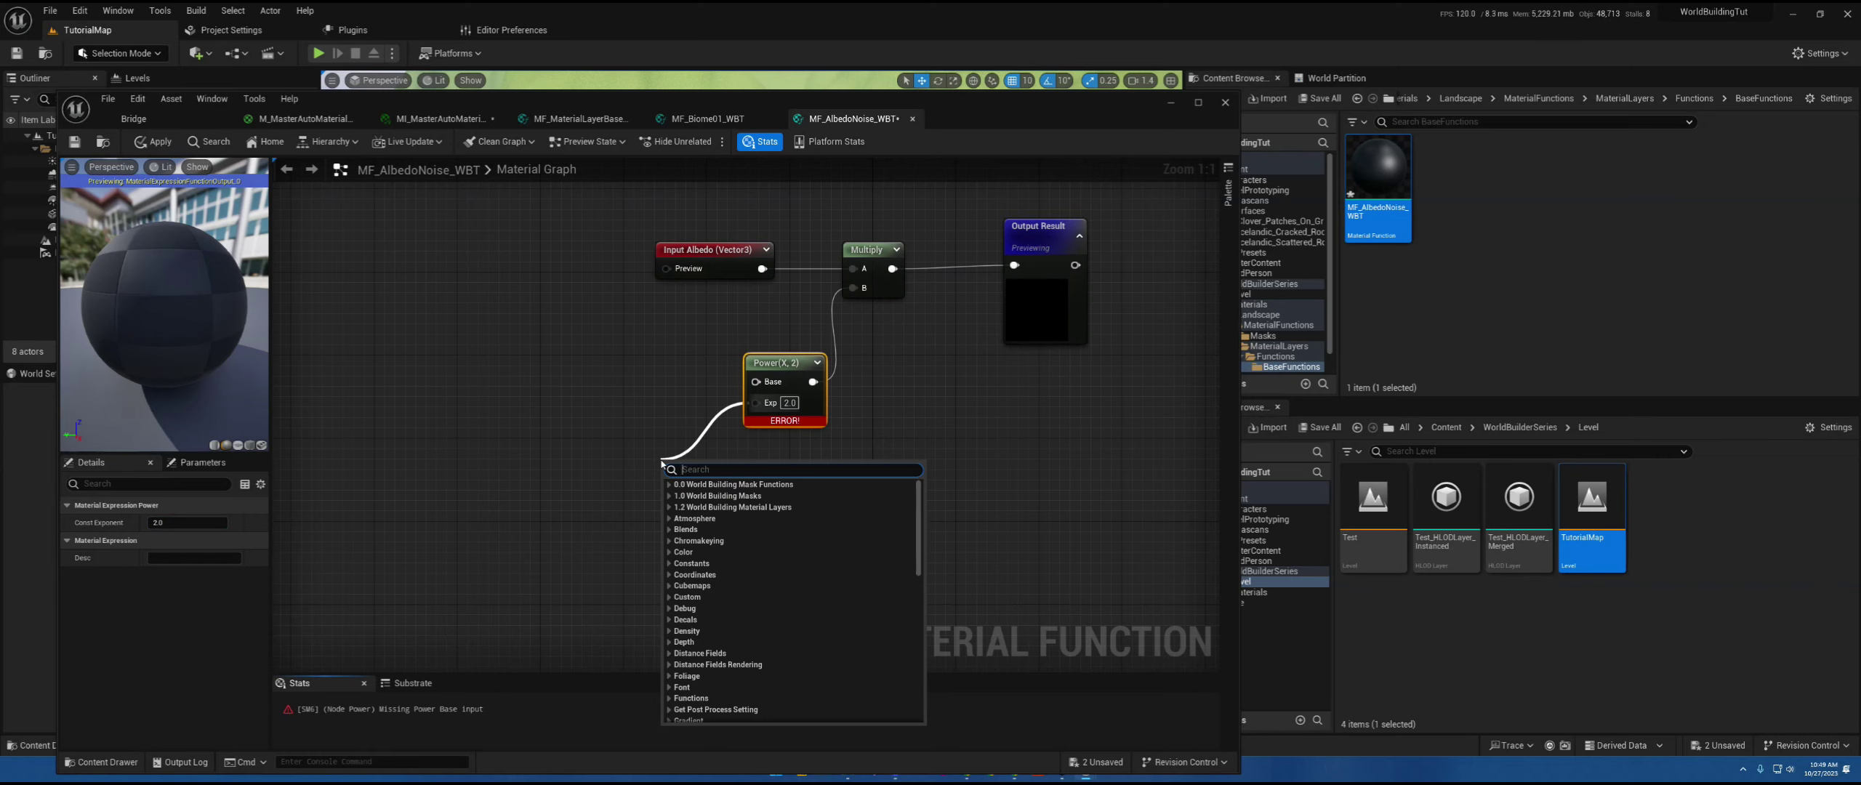
pyautogui.write('Input')
pyautogui.press('Return')
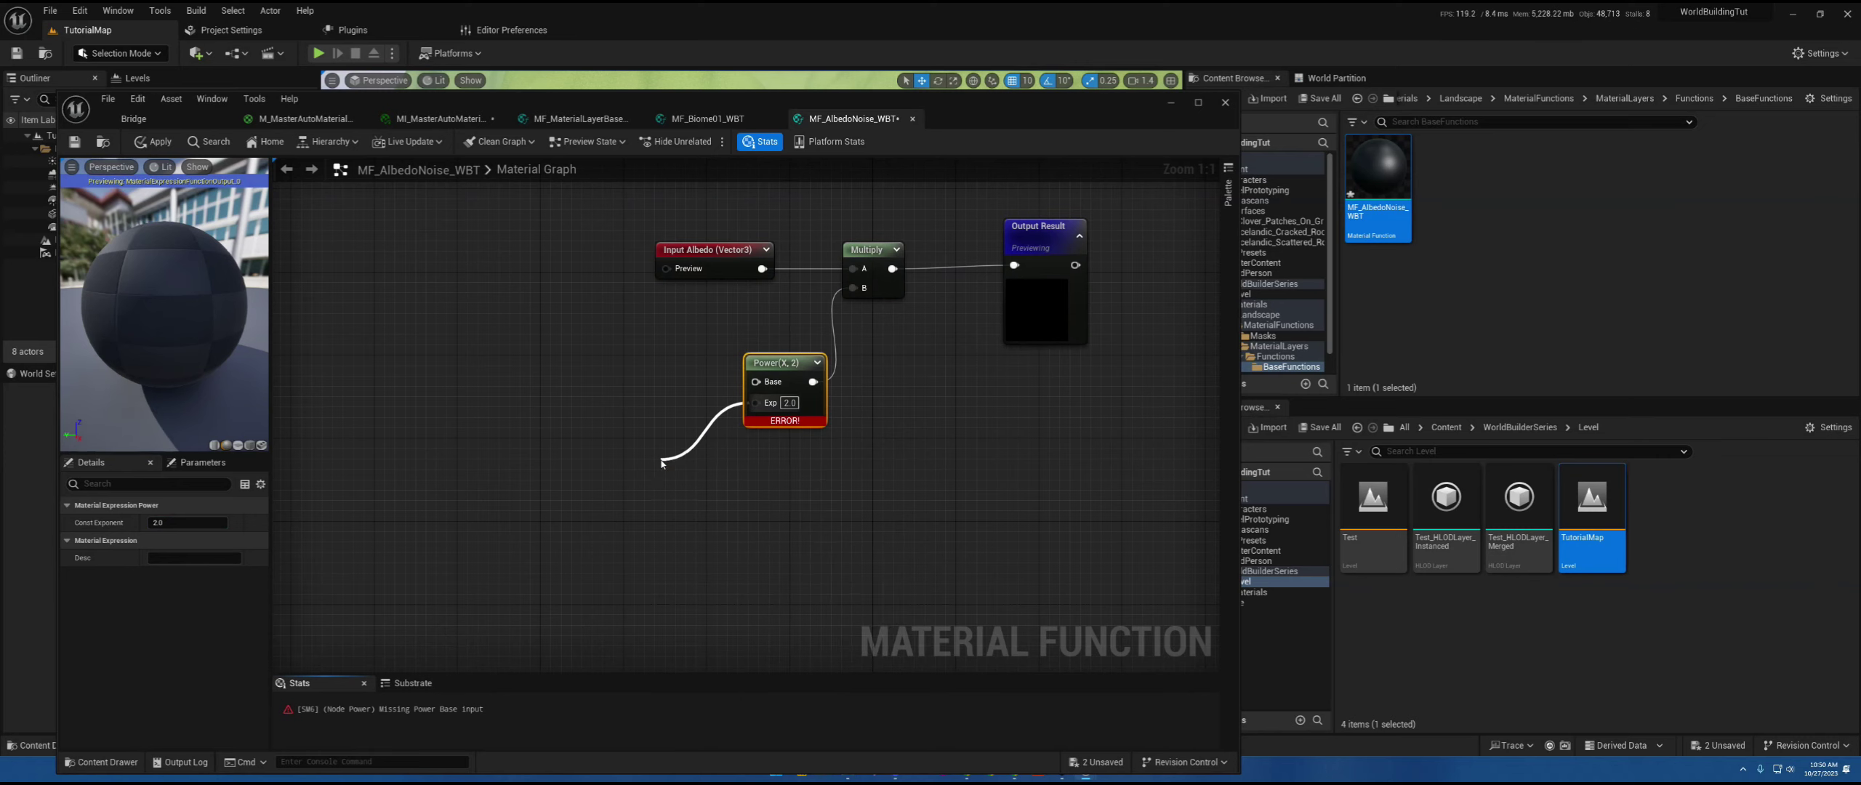
pyautogui.click(171, 524)
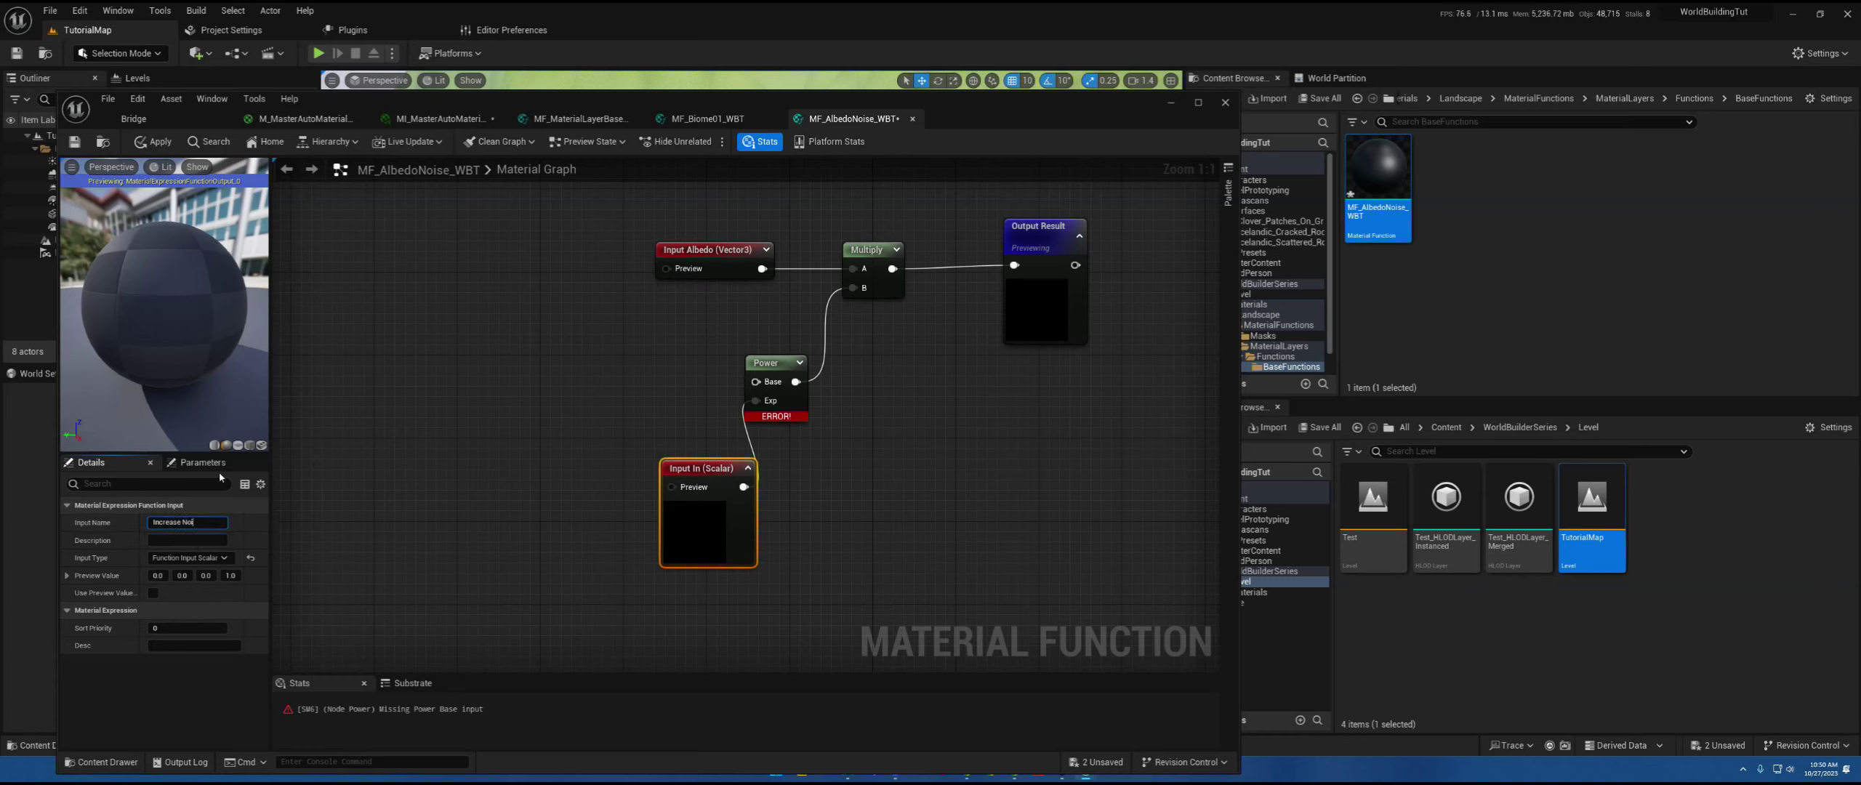
pyautogui.write('st')
pyautogui.press('Return')
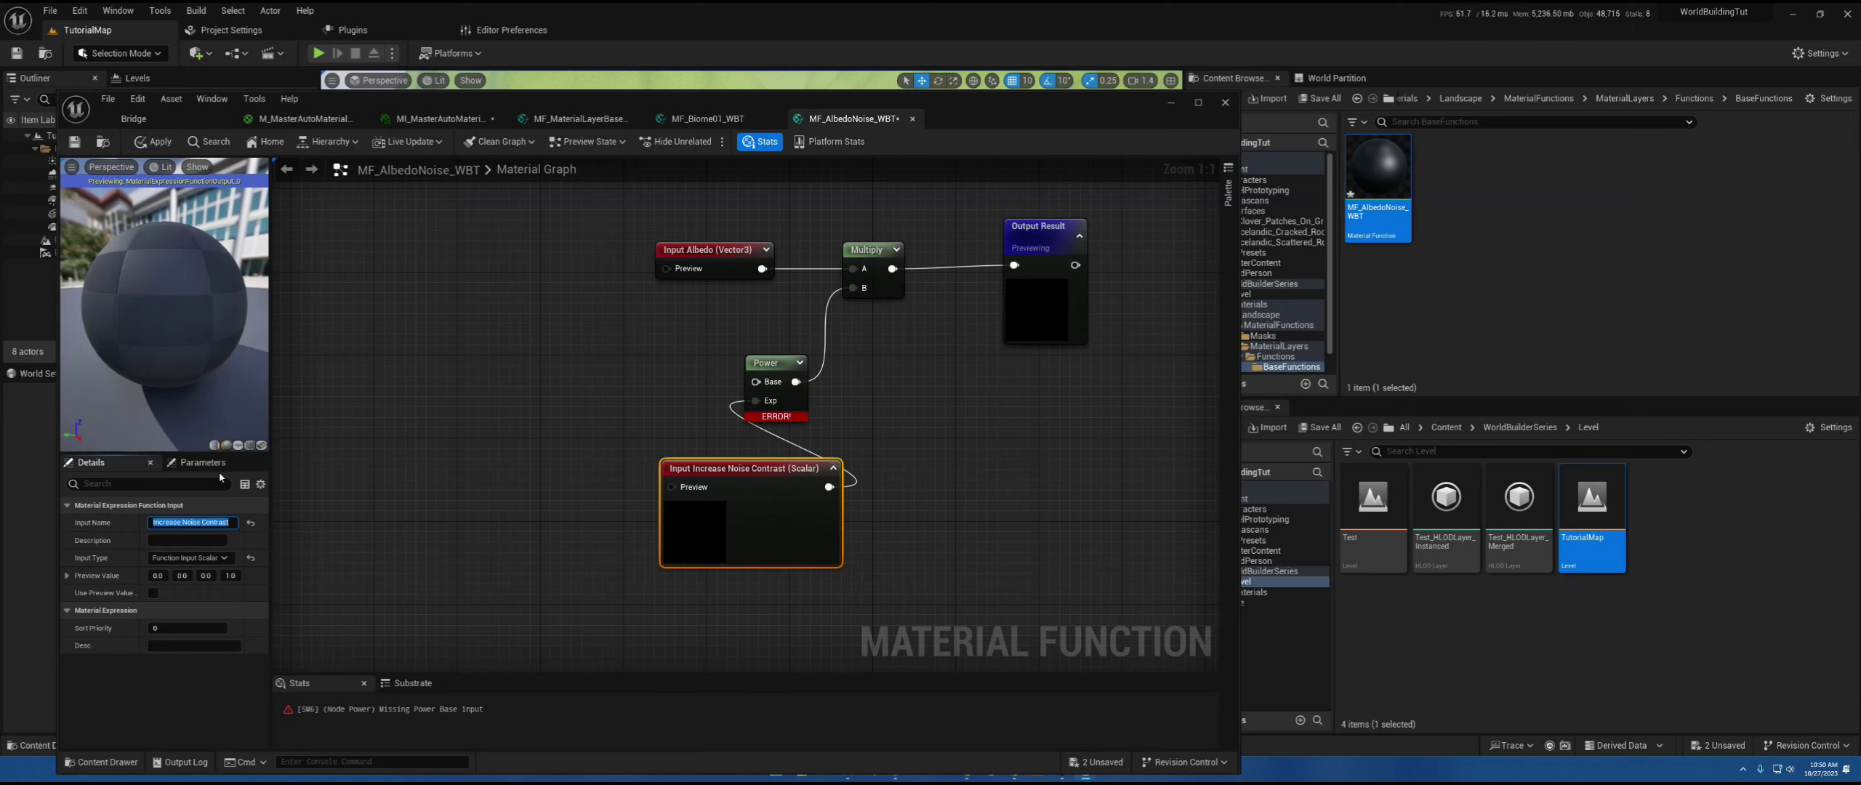
pyautogui.click(832, 466)
pyautogui.moveTo(829, 467); pyautogui.dragTo(688, 455)
# - Add a Multiply node feeding the Base input of the Power node
pyautogui.moveTo(657, 415); pyautogui.dragTo(783, 455, button='right')
pyautogui.moveTo(882, 422); pyautogui.dragTo(738, 425)
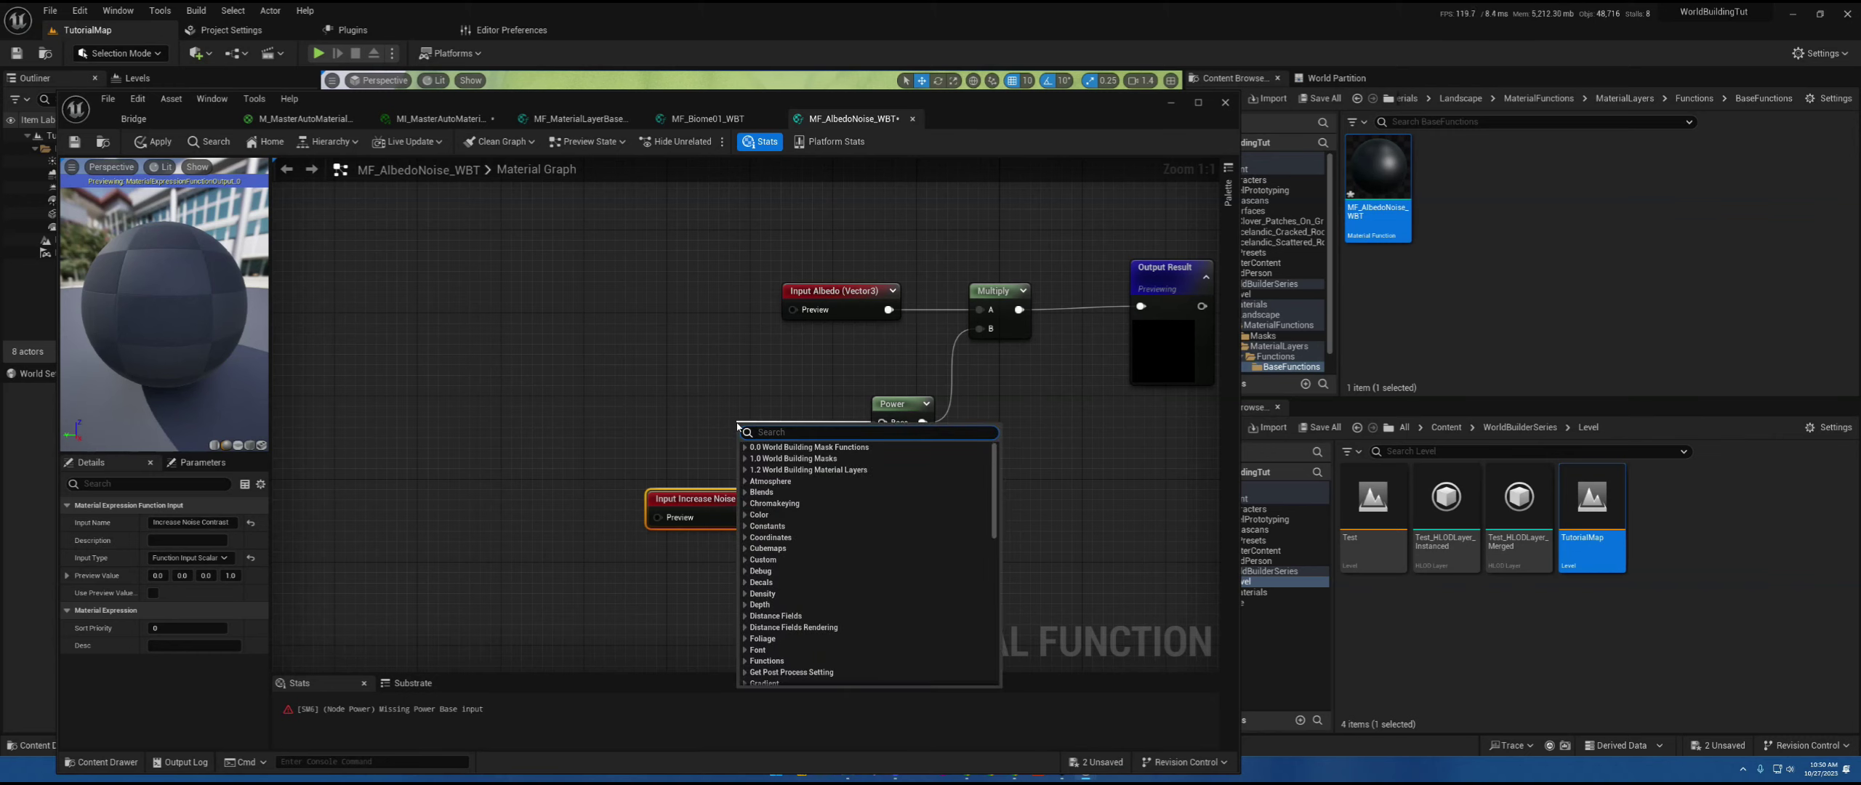
pyautogui.write('Mul')
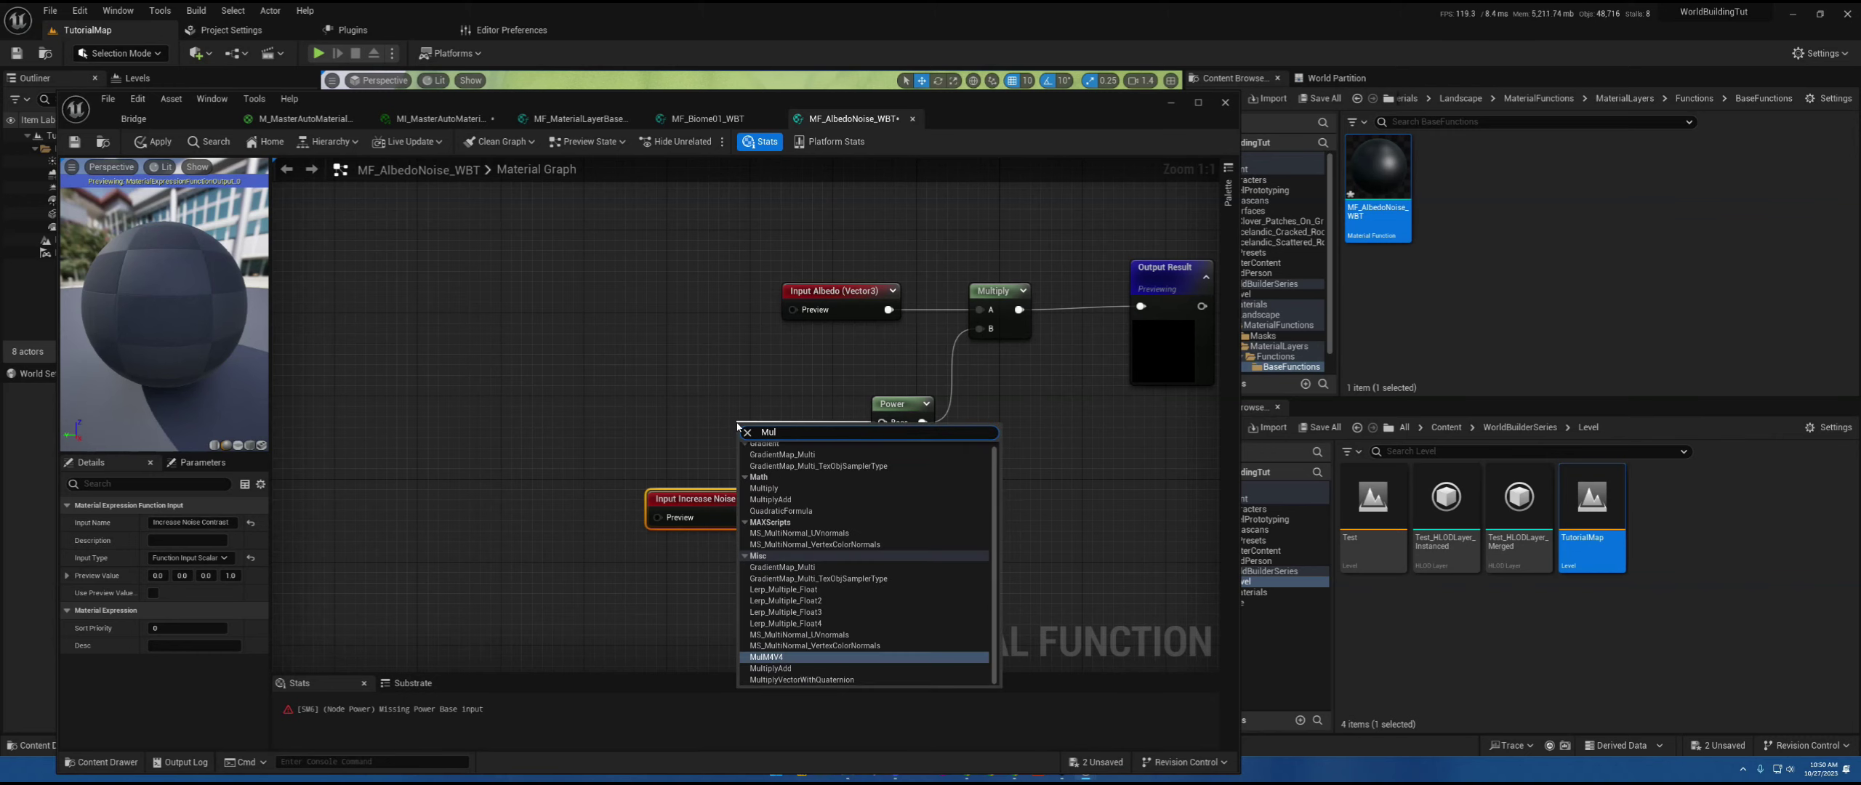
pyautogui.write('ti')
pyautogui.press('Return')
# - Add a scalar function input named Increase Noise Brightness to the new Multiply's B input, collapsing its preview and moving it clear
pyautogui.moveTo(771, 434); pyautogui.dragTo(641, 468)
pyautogui.write('inpu')
pyautogui.press('Return')
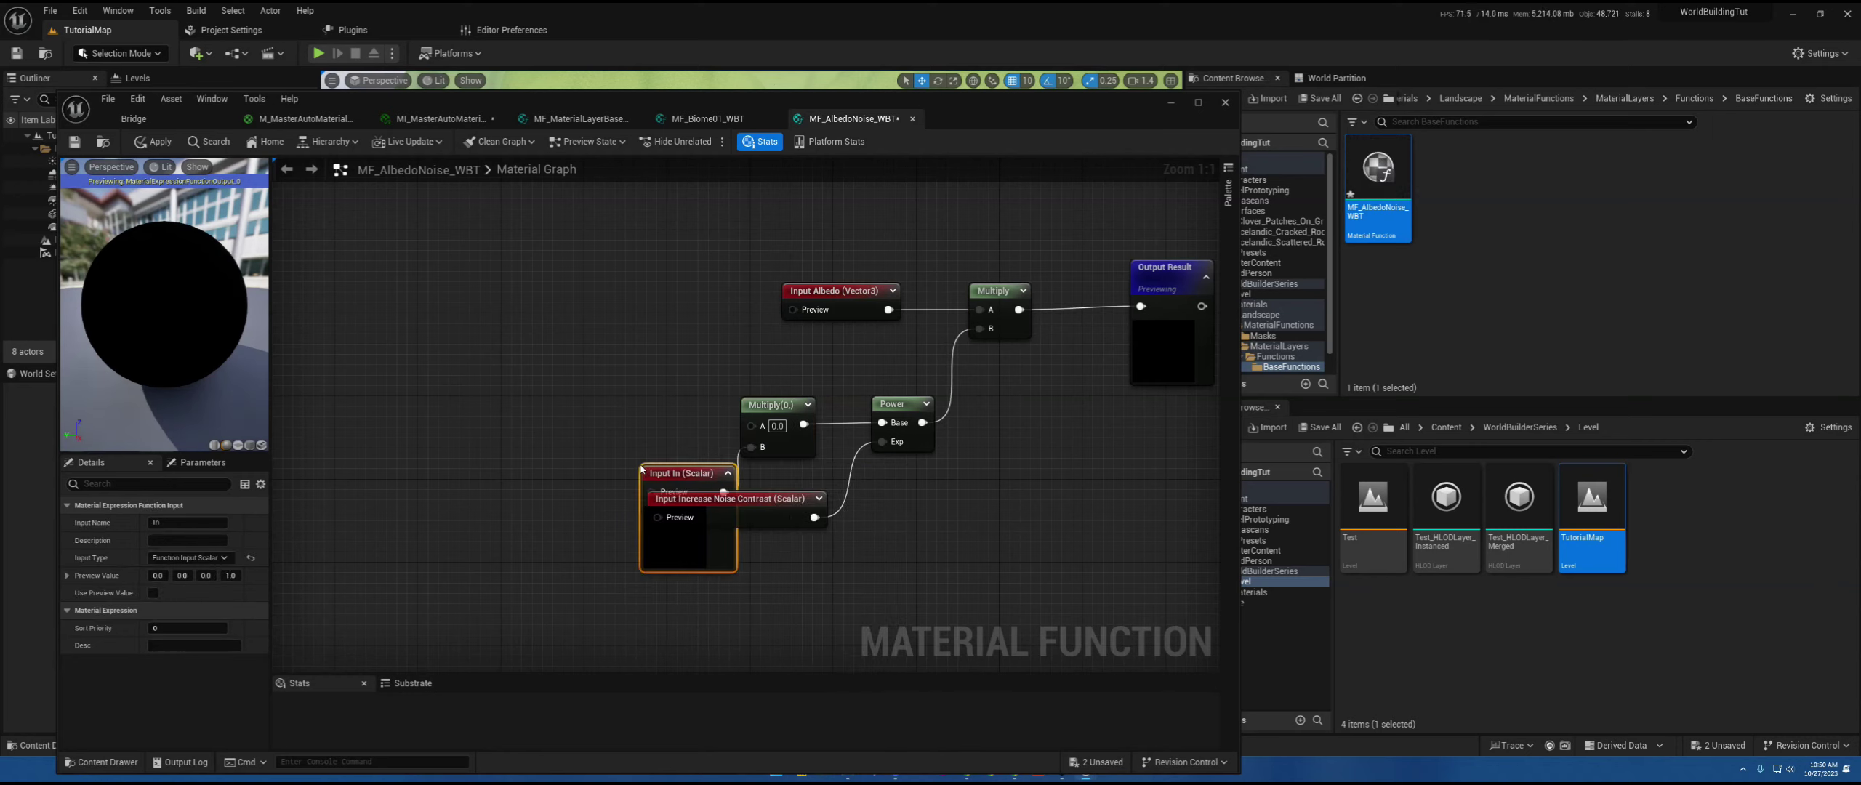
pyautogui.click(174, 521)
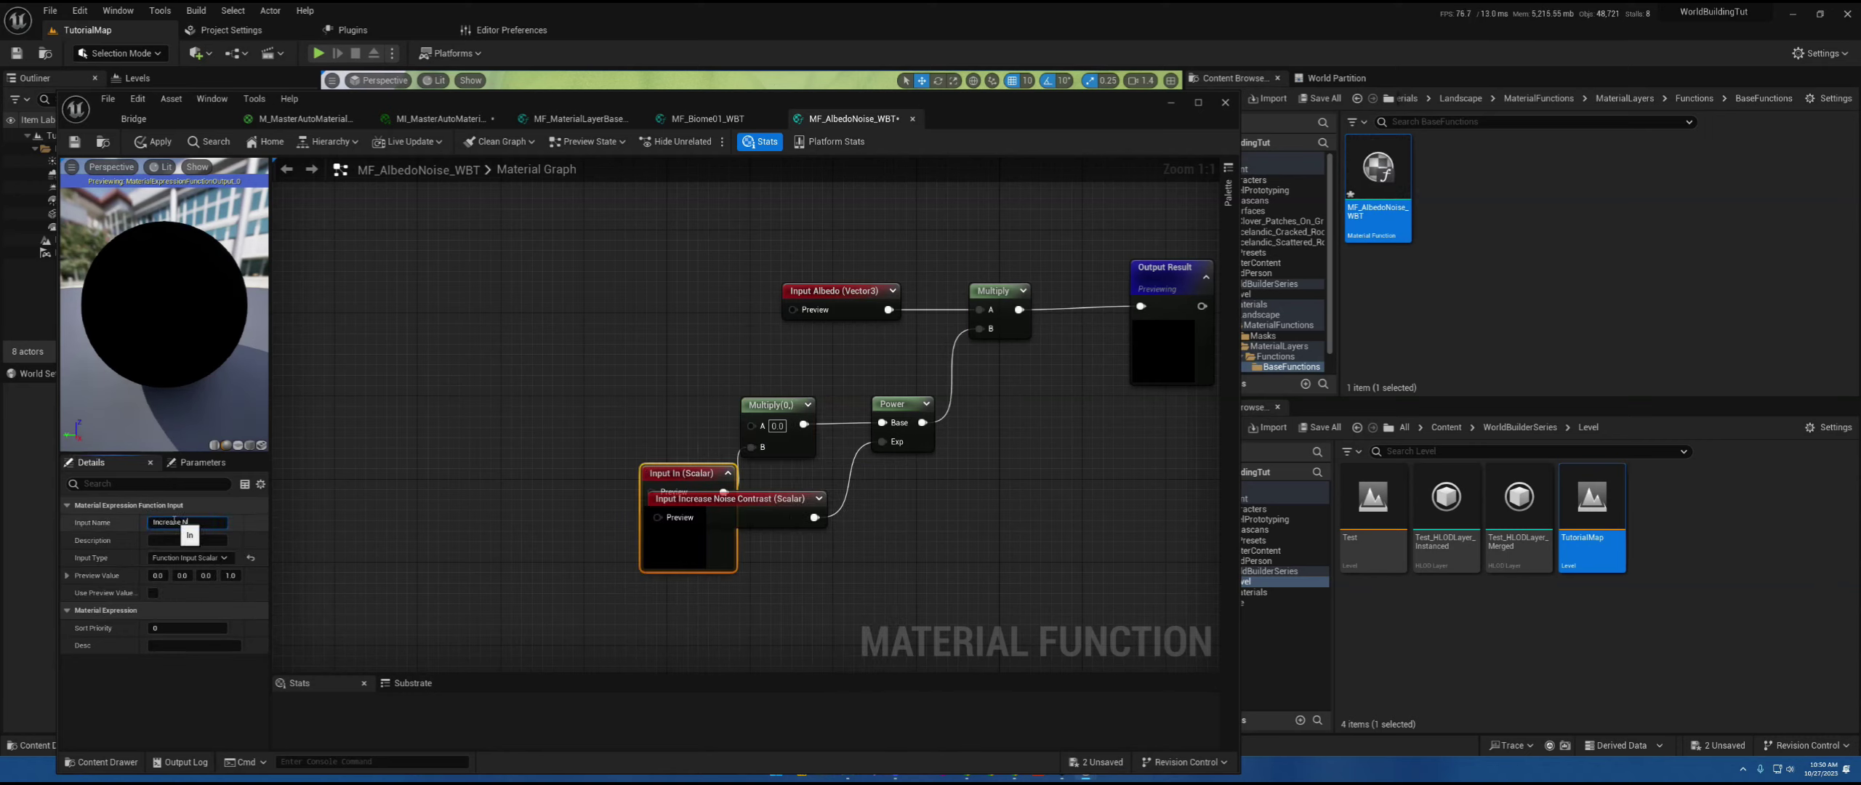
pyautogui.write('Increase Noise Brightness')
pyautogui.press('Return')
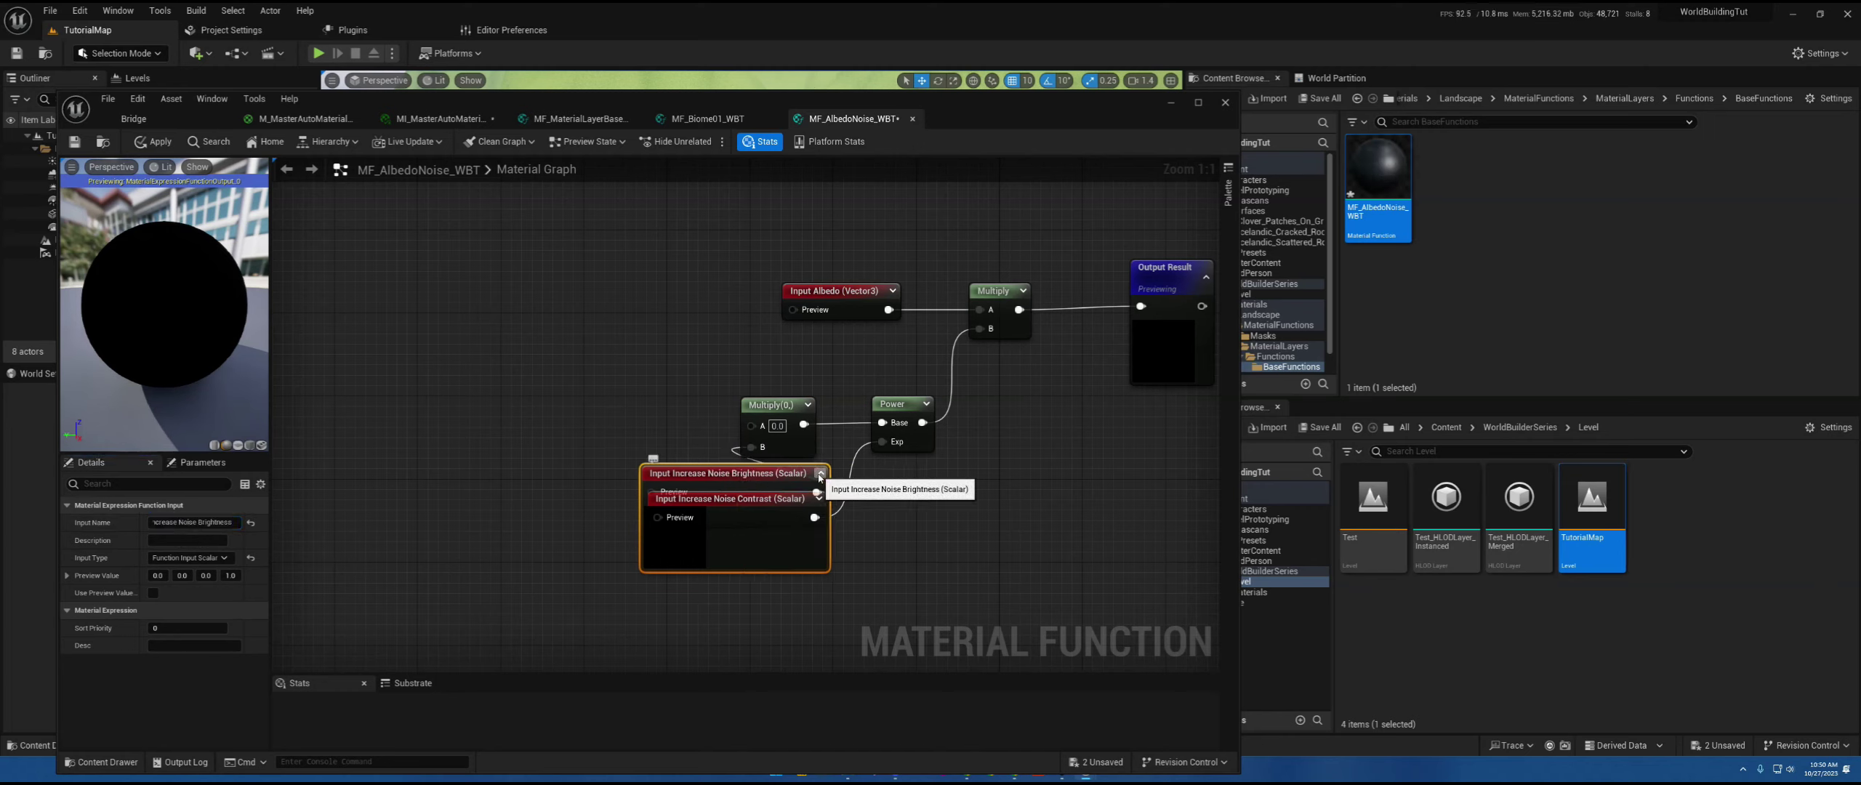
pyautogui.click(820, 476)
pyautogui.moveTo(792, 473); pyautogui.dragTo(675, 468)
# - Add an Add node feeding the A input of the Multiply before Power, and line it up with that node row
pyautogui.moveTo(750, 427); pyautogui.dragTo(578, 428)
pyautogui.write('add')
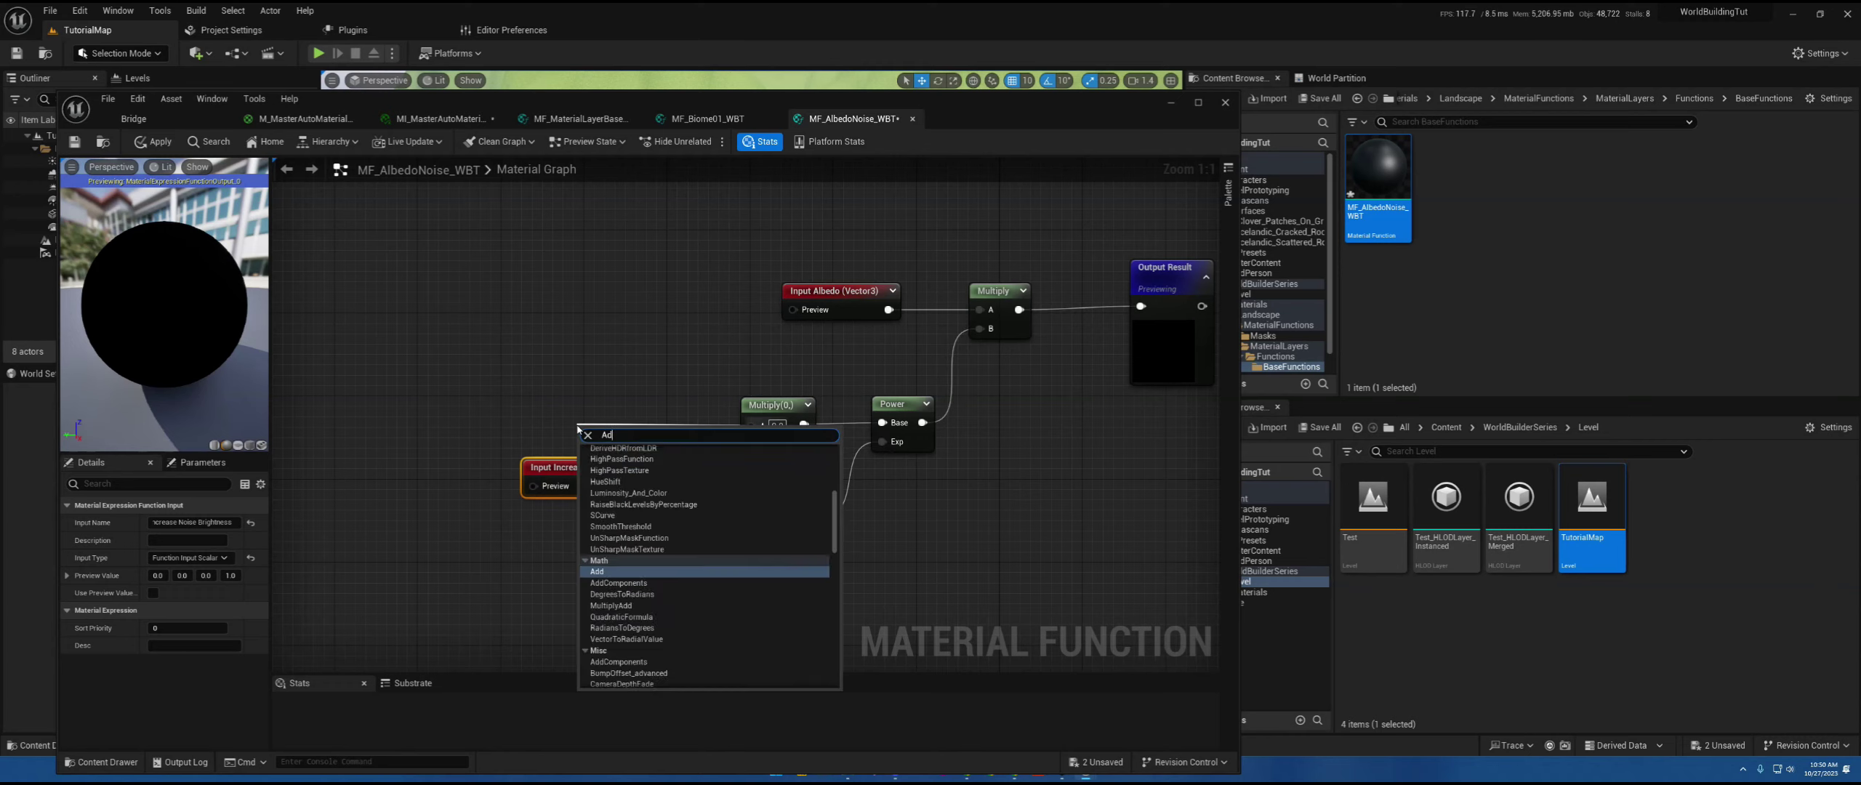
pyautogui.press('Return')
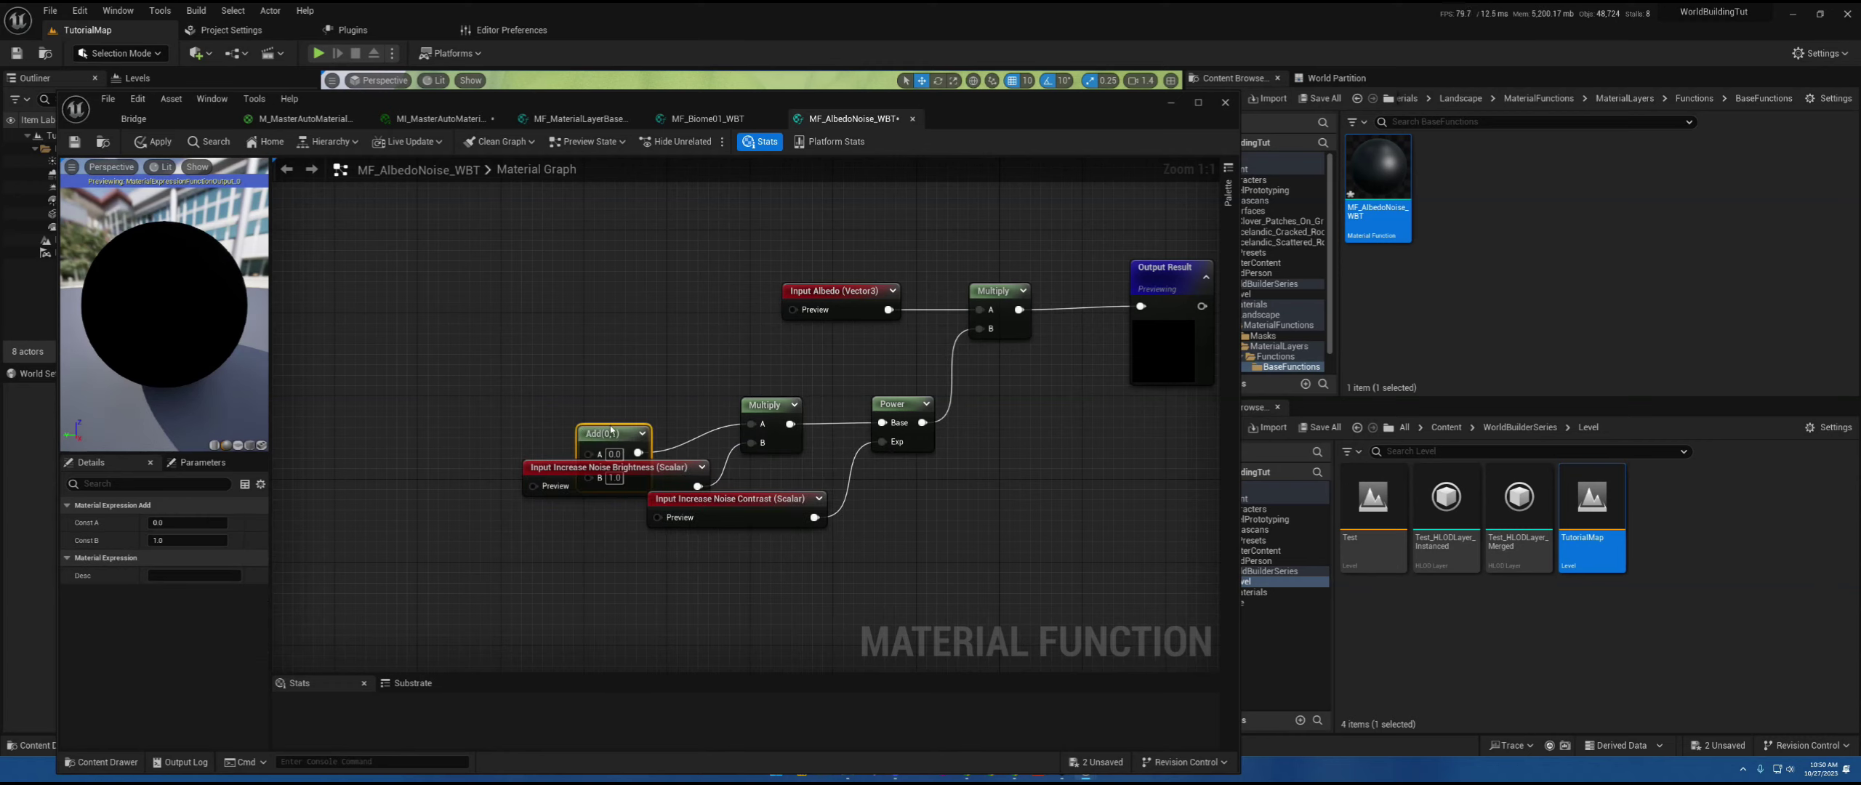
pyautogui.moveTo(609, 427); pyautogui.dragTo(596, 399)
pyautogui.moveTo(589, 383); pyautogui.dragTo(729, 277, button='right')
pyautogui.moveTo(626, 387); pyautogui.dragTo(892, 428)
pyautogui.moveTo(763, 375); pyautogui.dragTo(794, 439, button='right')
pyautogui.click(723, 396)
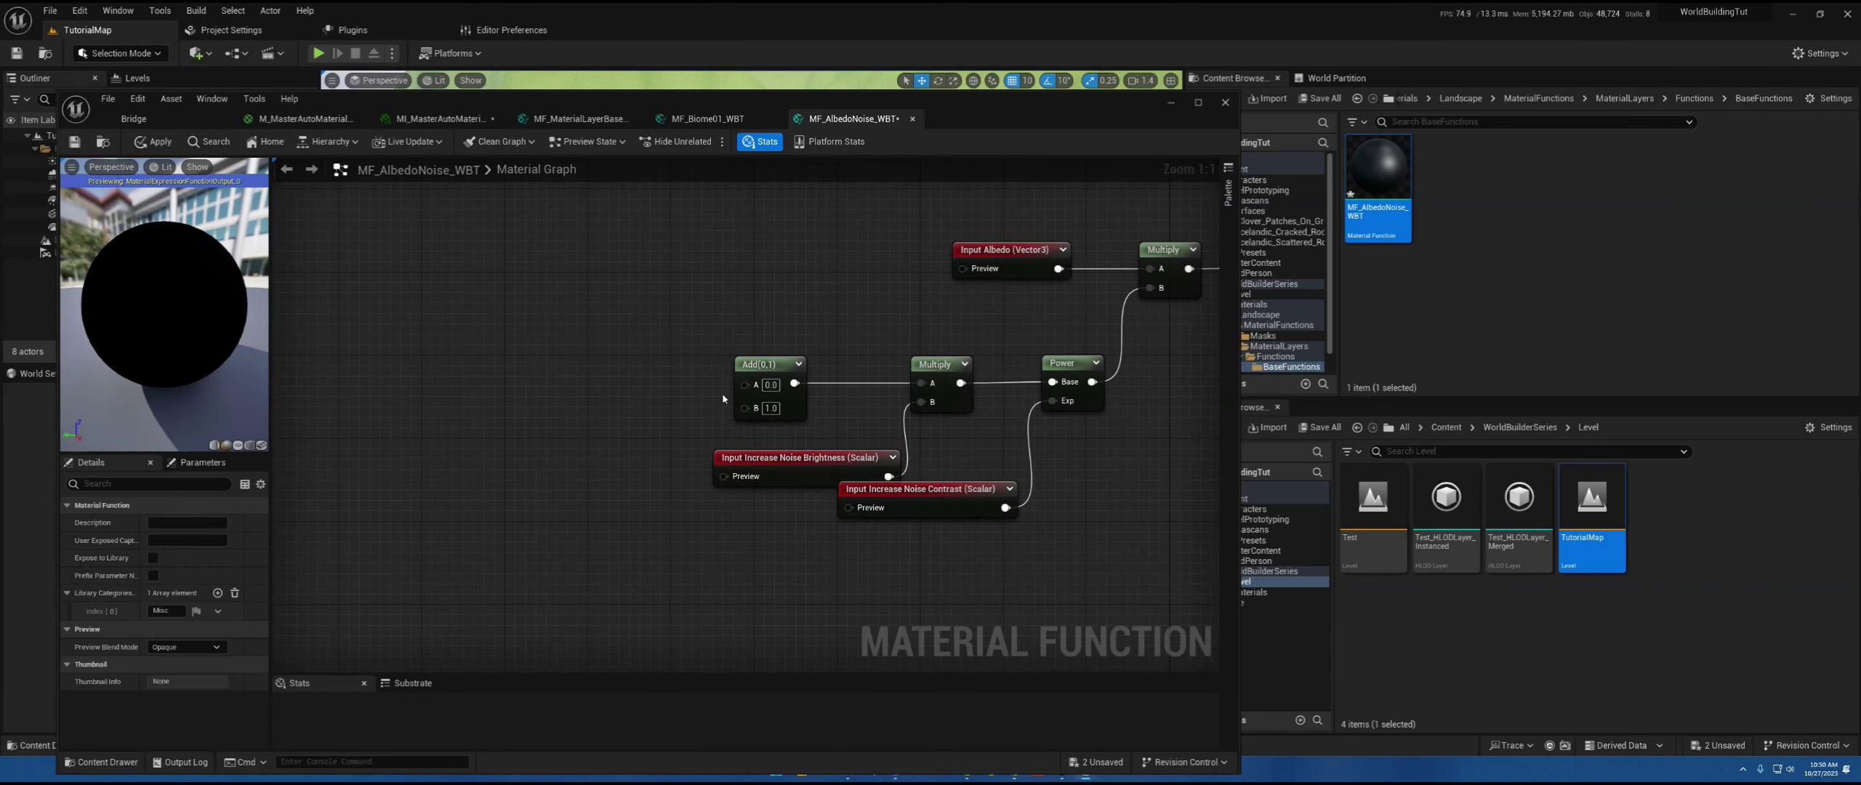
# - Add a One Minus node feeding the B input of the Add node
pyautogui.moveTo(745, 408); pyautogui.dragTo(627, 432)
pyautogui.write('onem')
pyautogui.press('Return')
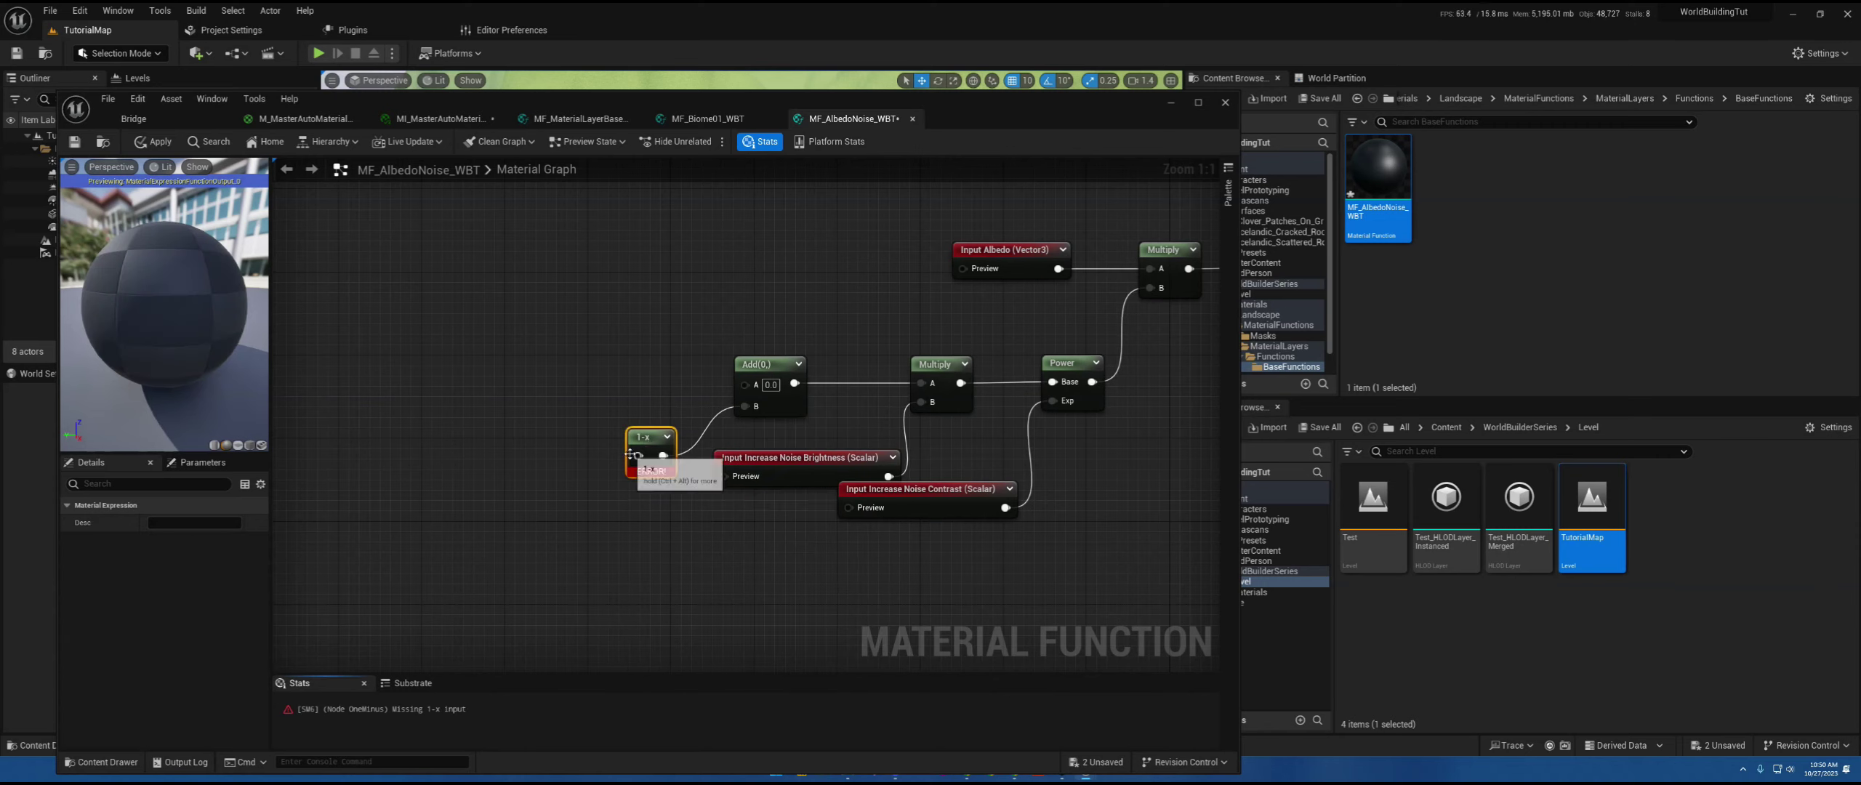
# - Add a scalar function input named Inincrease Noise Darkness to the One Minus node, collapsing its preview and placing it before that node
pyautogui.moveTo(630, 455); pyautogui.dragTo(528, 461)
pyautogui.write('input')
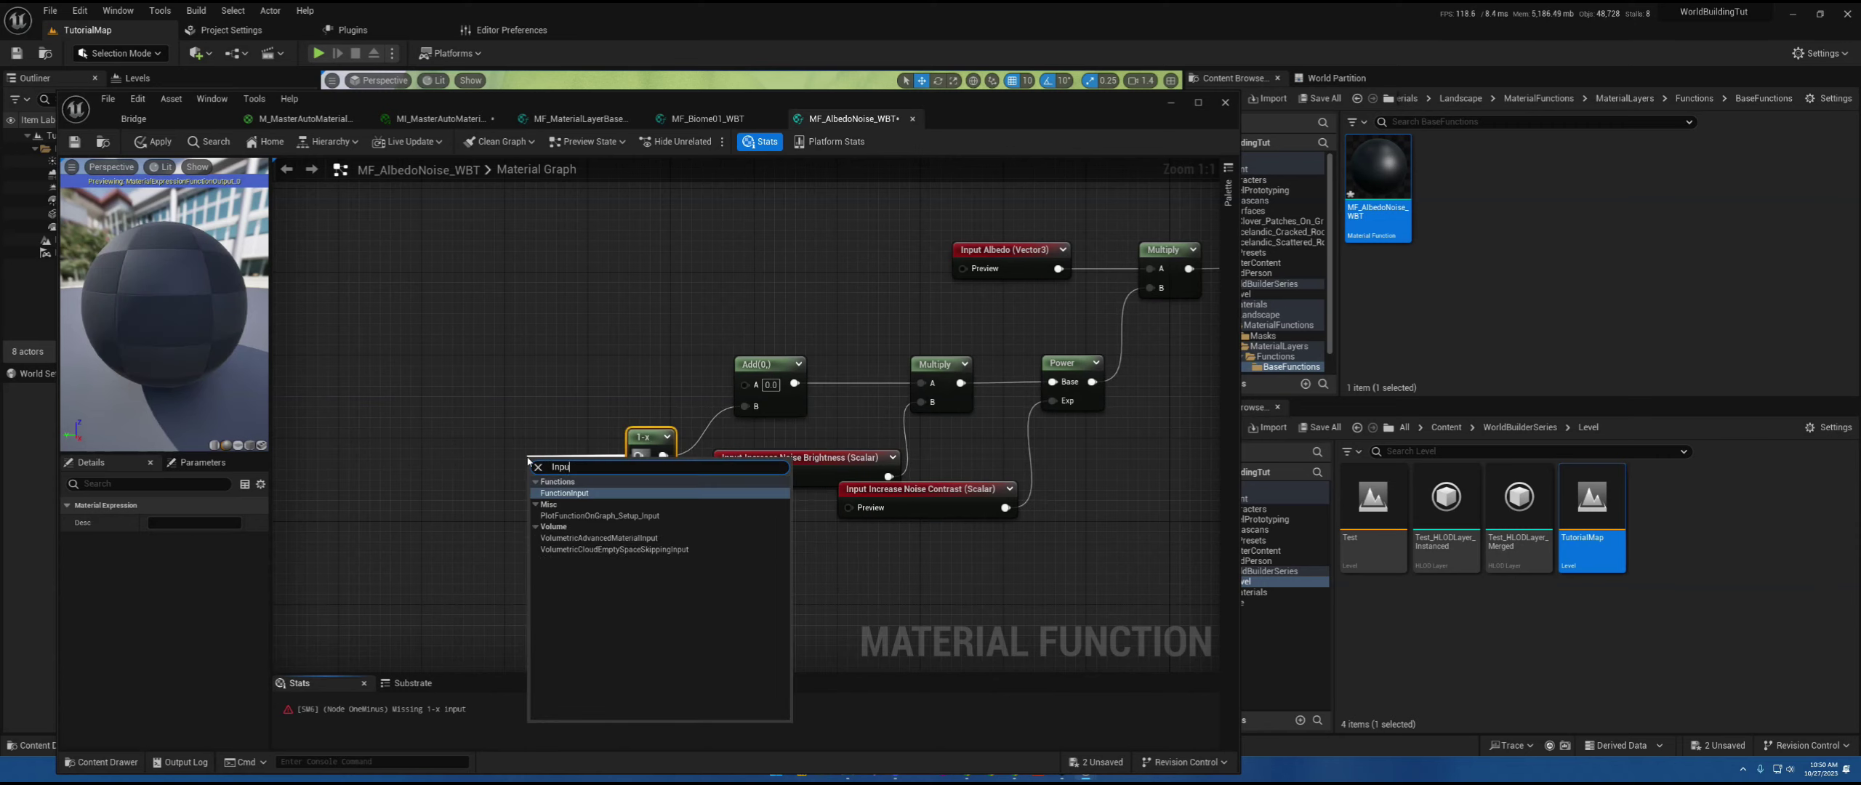
pyautogui.press('Return')
pyautogui.click(169, 521)
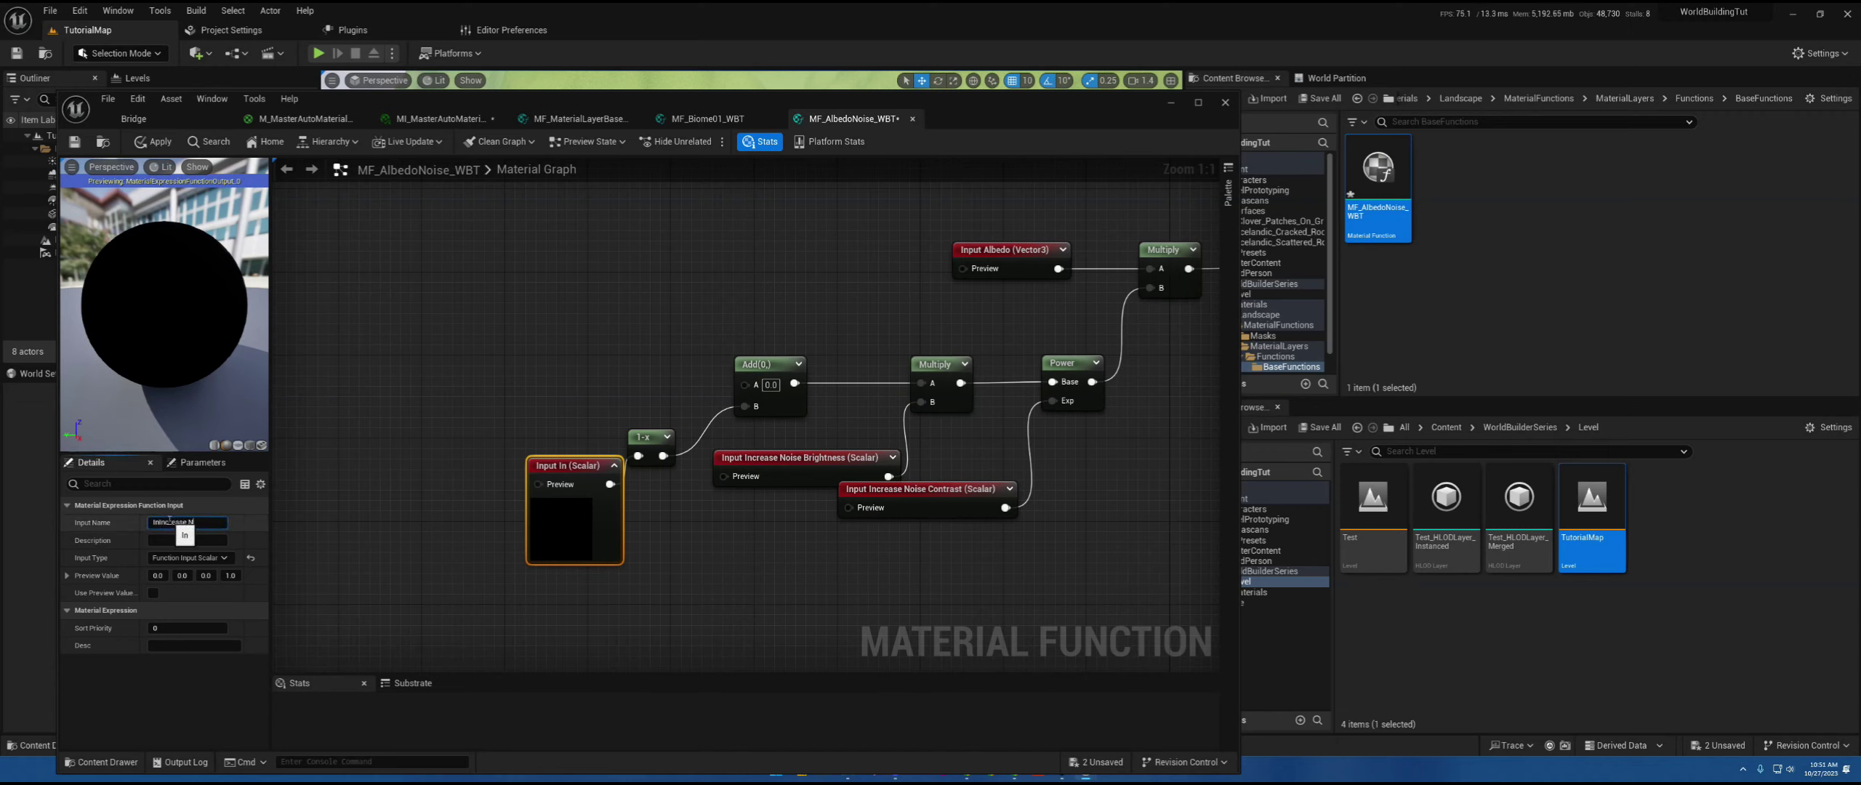
pyautogui.write('Increase Noise Darkness')
pyautogui.press('Return')
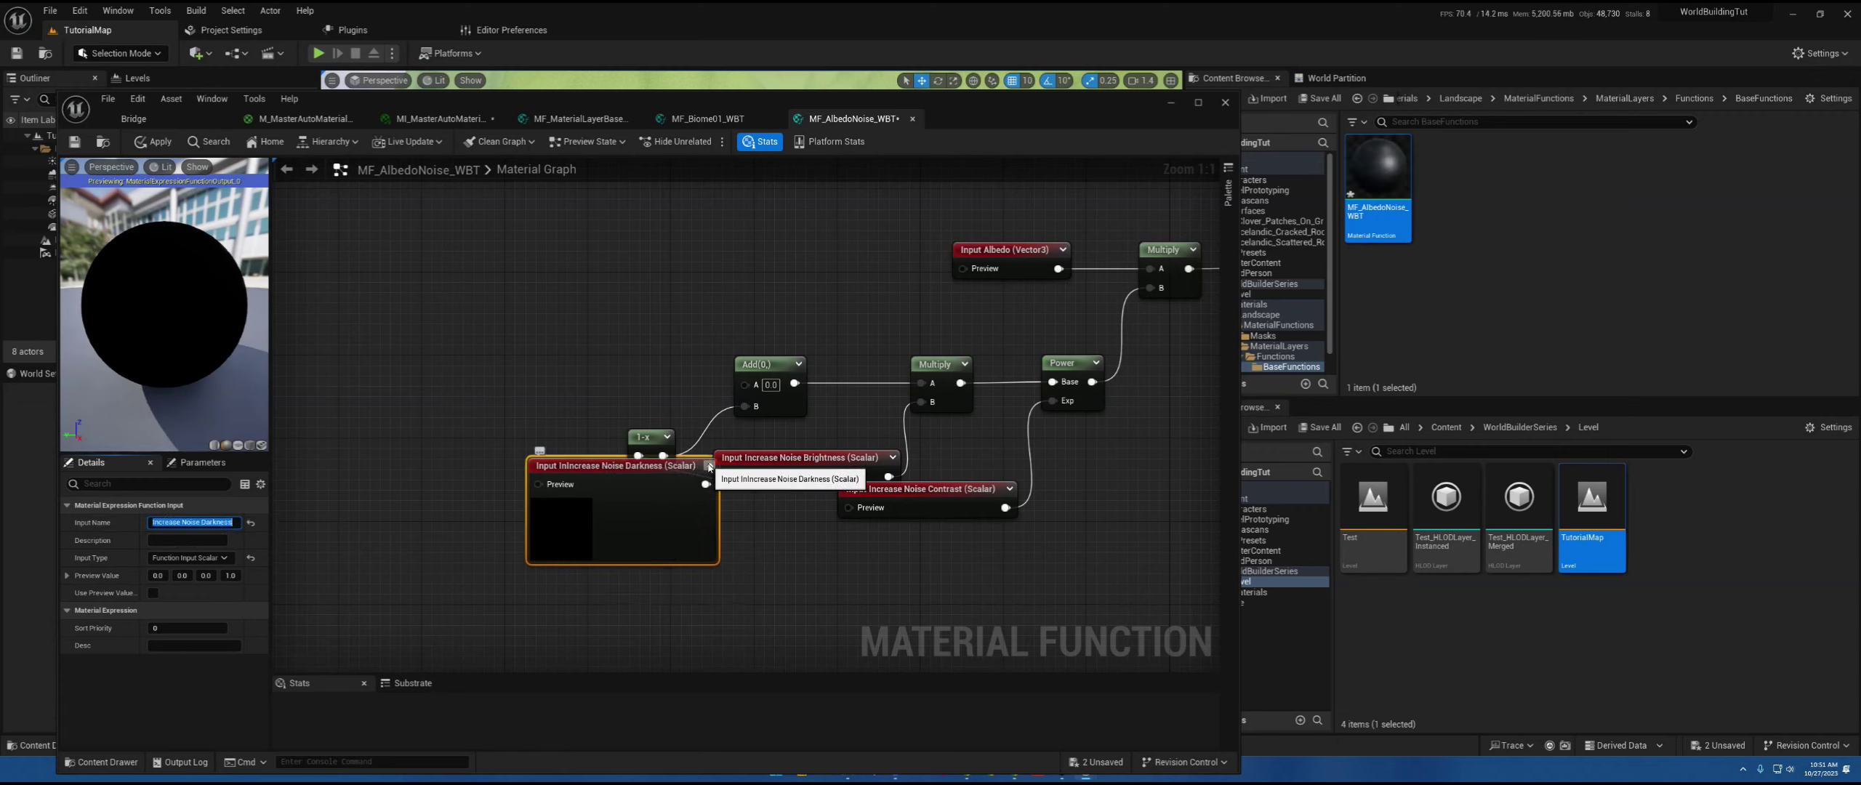
pyautogui.moveTo(595, 473); pyautogui.dragTo(469, 456)
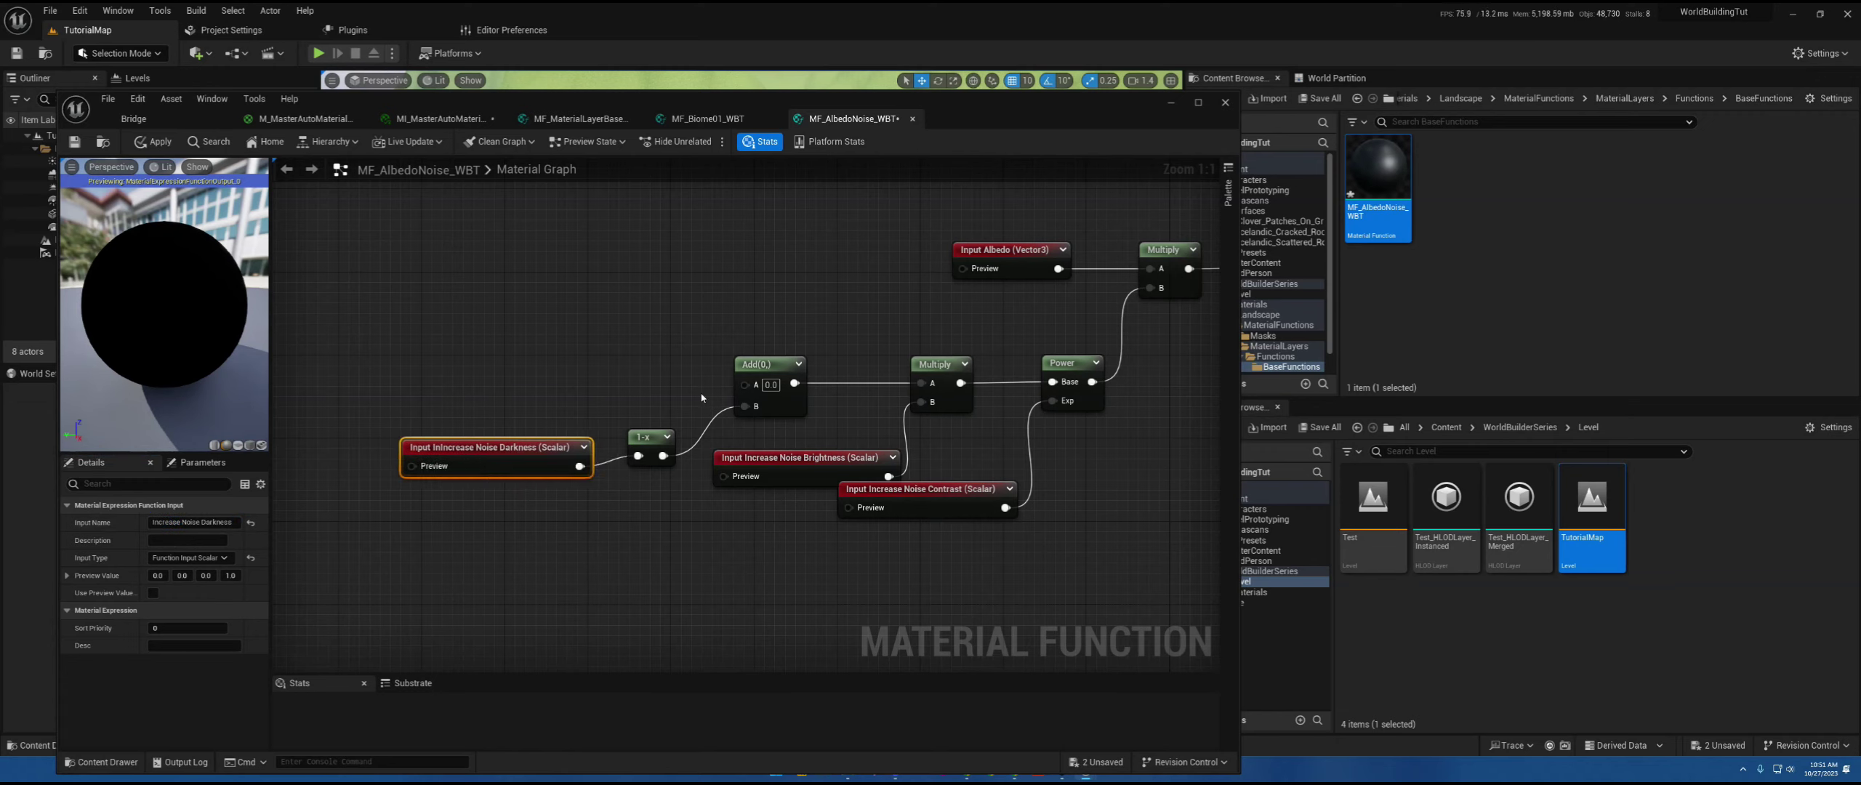
# - Add a Vector 3 function input named Albedo Noise to the Add node's A input, with its preview collapsed
pyautogui.moveTo(746, 385); pyautogui.dragTo(605, 385)
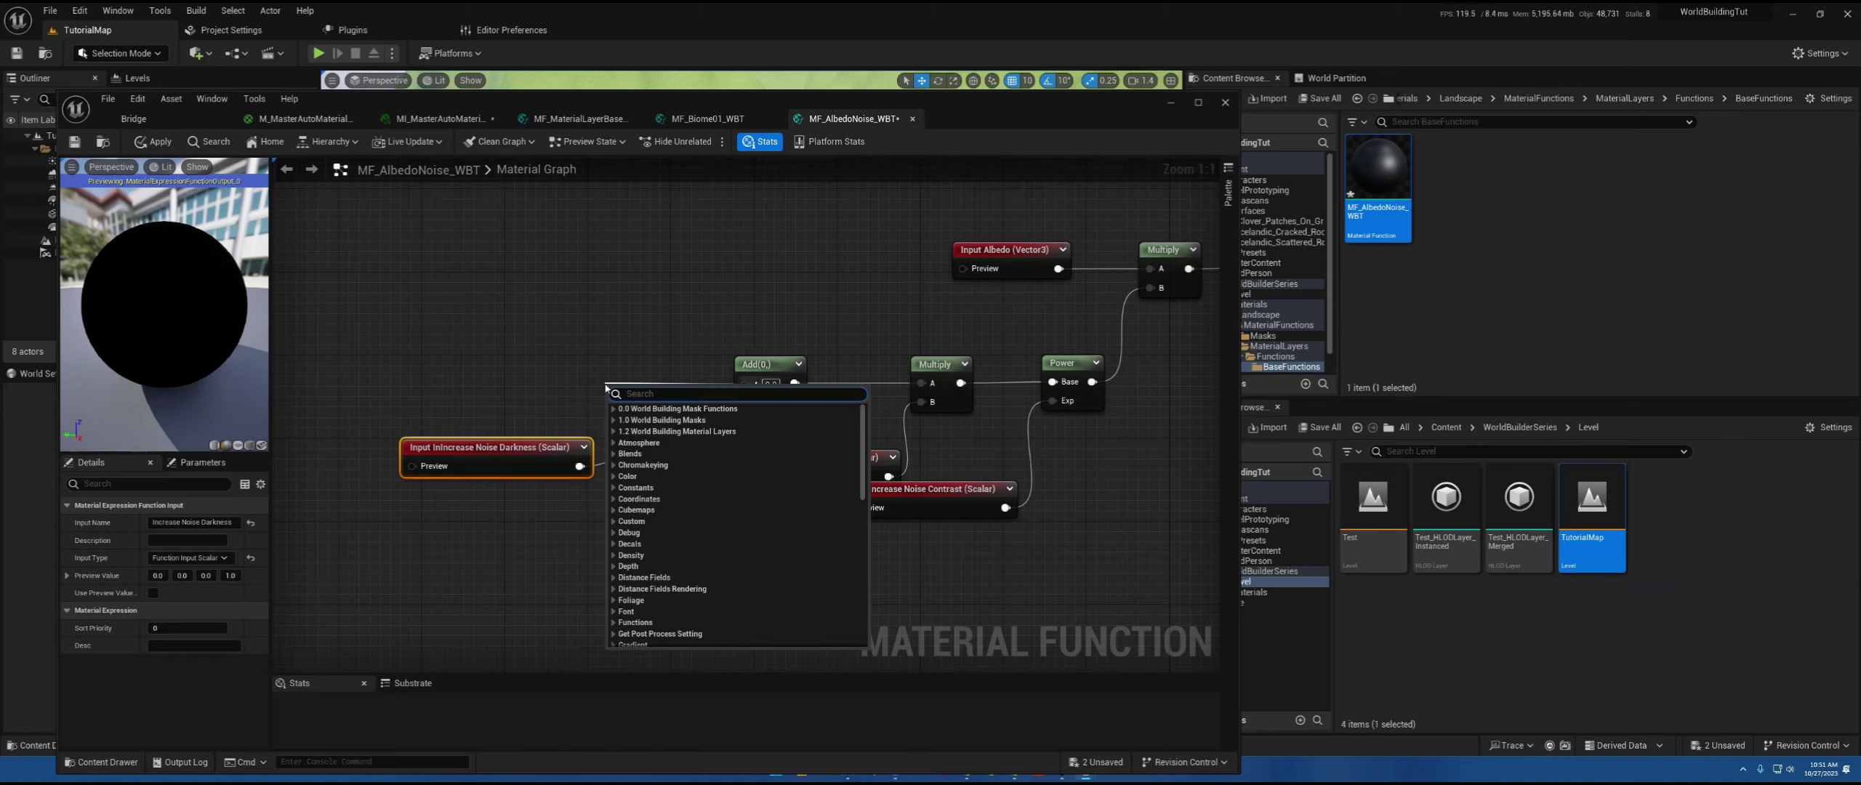
pyautogui.write('input')
pyautogui.press('Return')
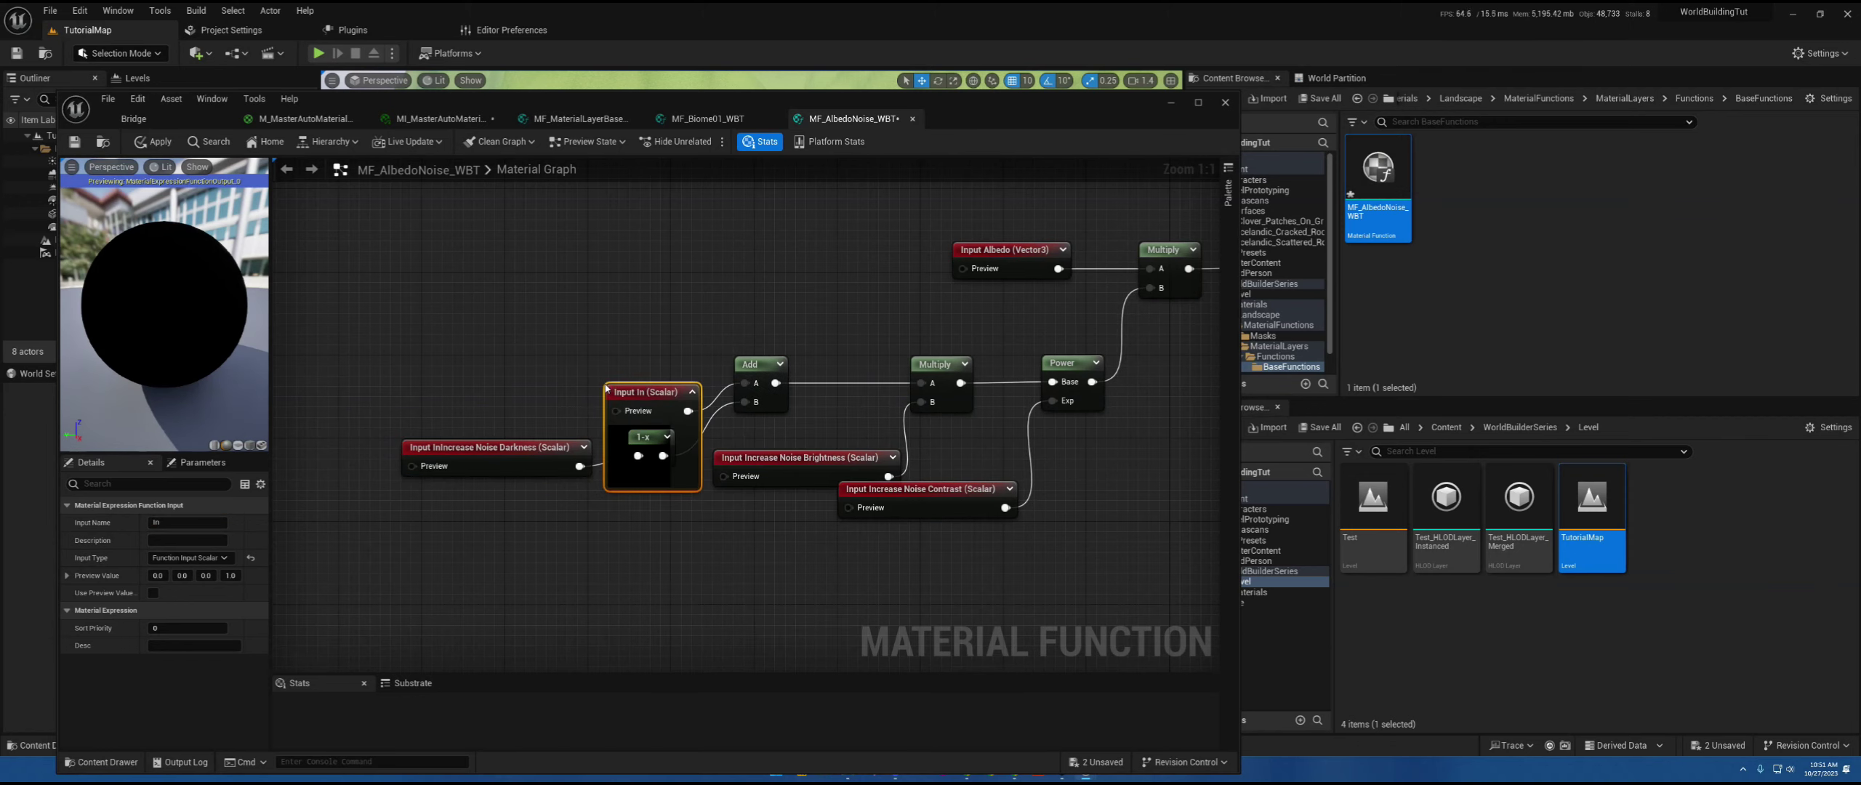
pyautogui.click(692, 392)
pyautogui.moveTo(654, 392); pyautogui.dragTo(585, 354)
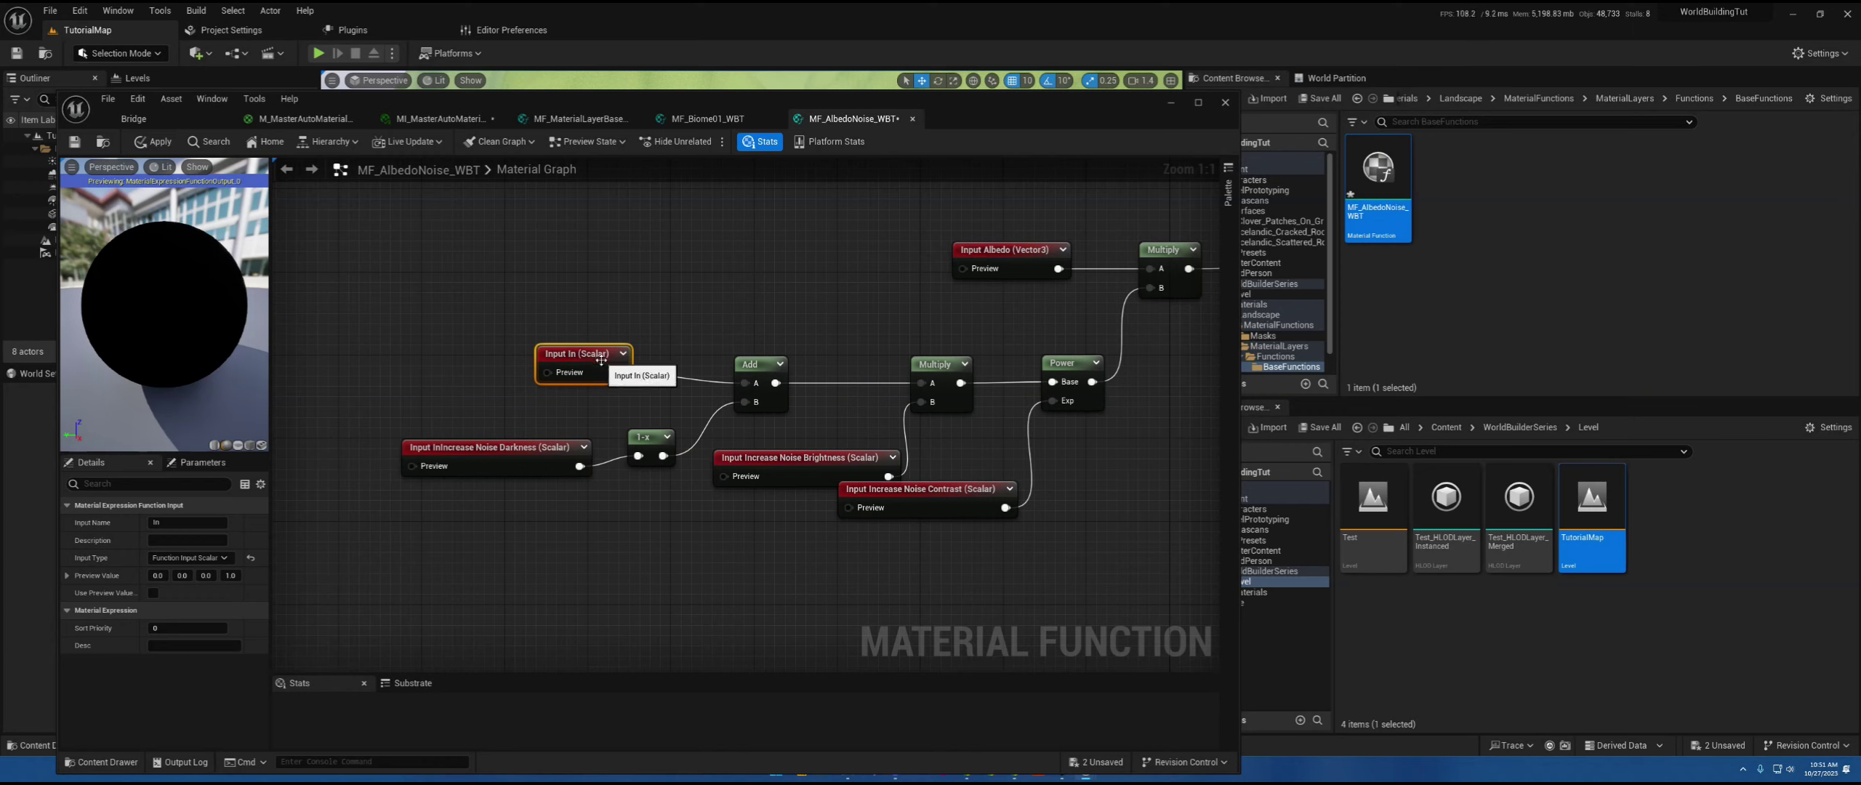
pyautogui.click(191, 557)
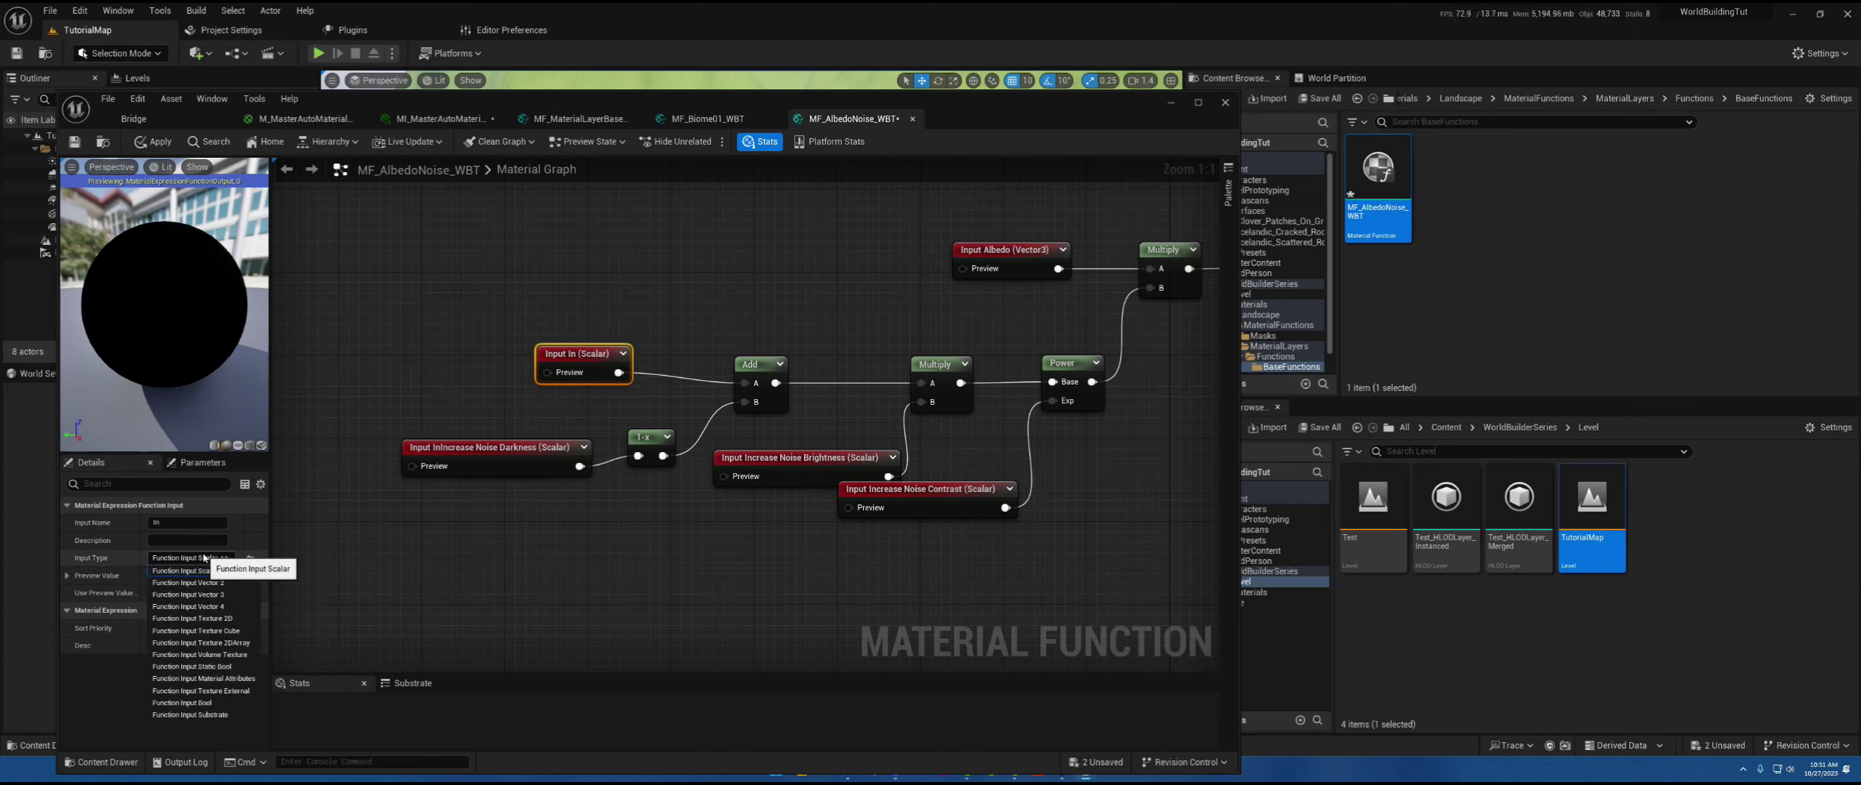
pyautogui.click(197, 595)
pyautogui.click(163, 522)
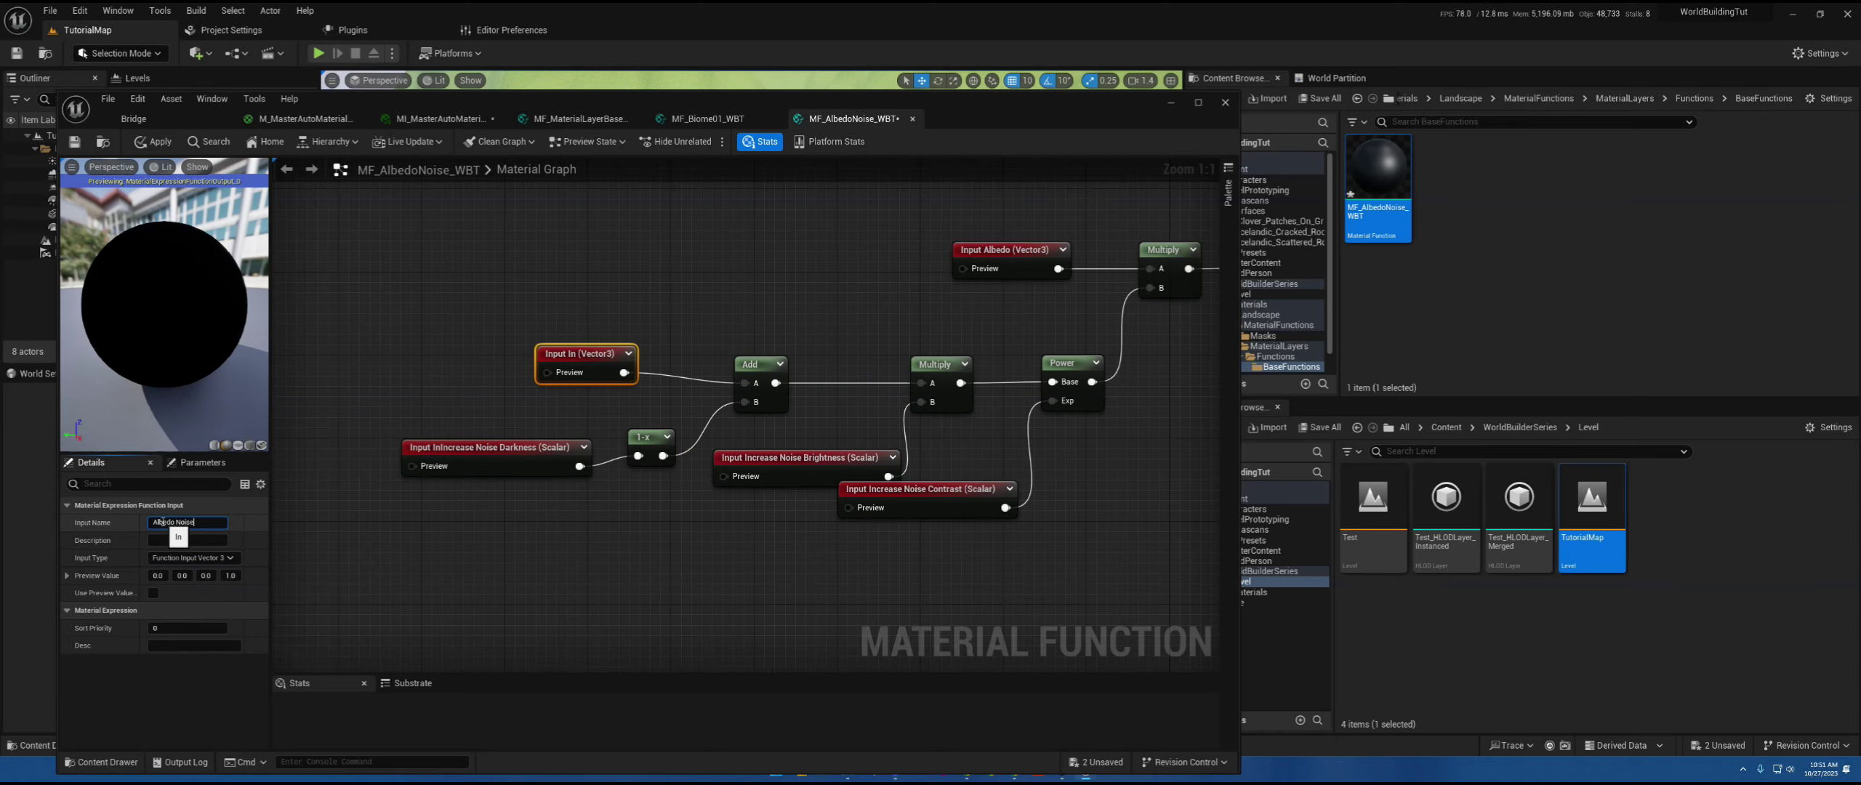
pyautogui.write('Albedo Noise')
pyautogui.press('Return')
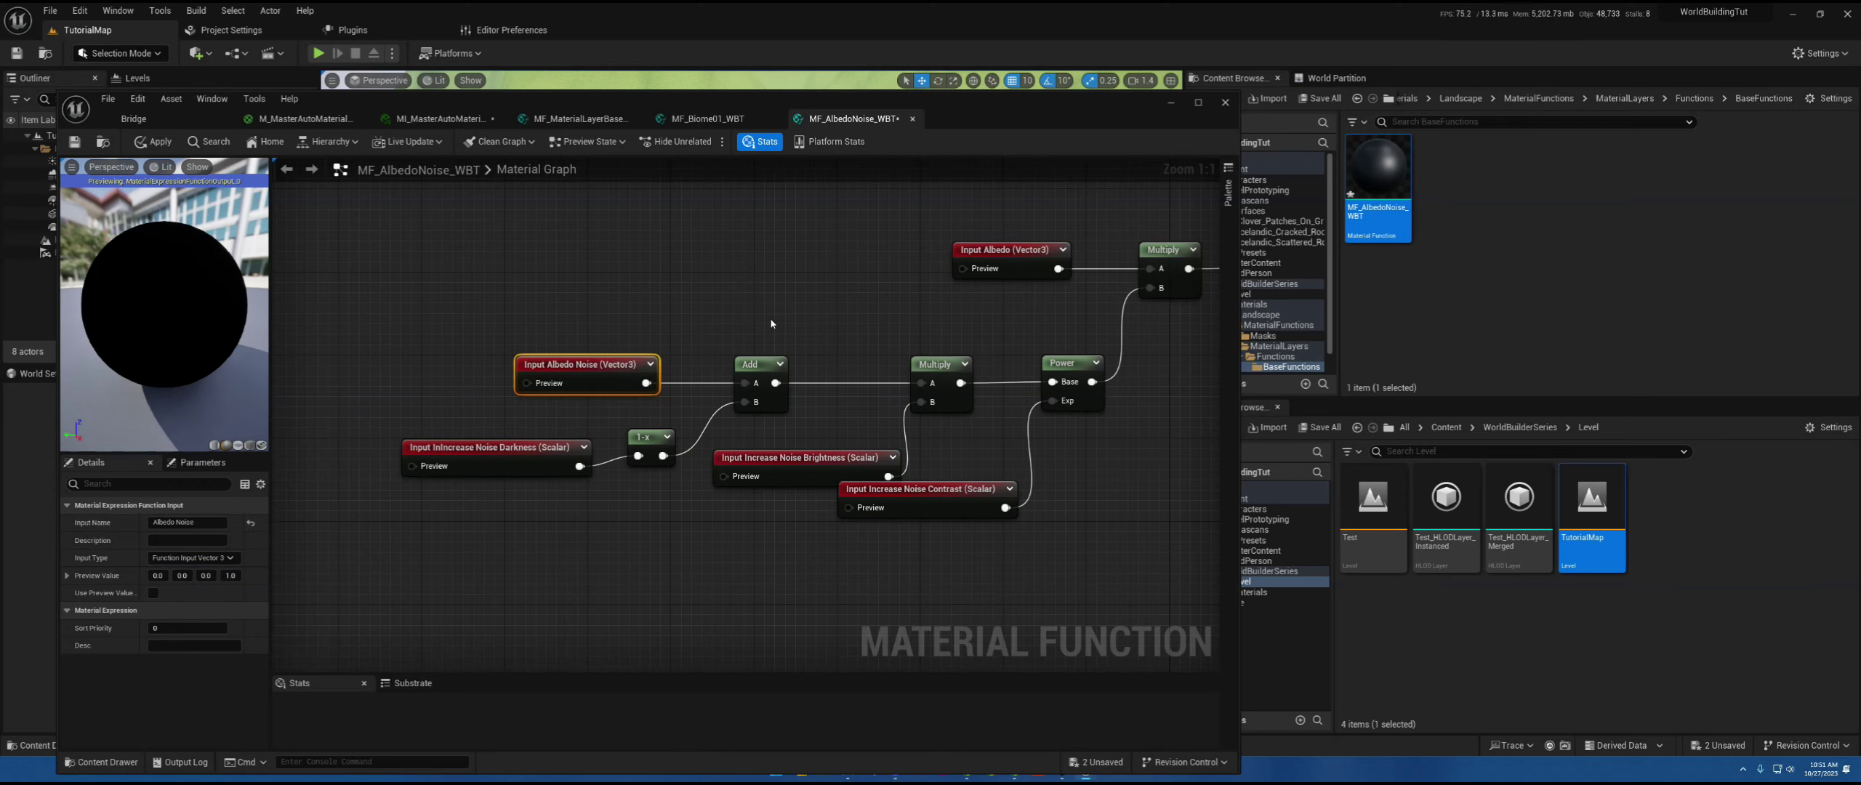
# - Set the sort priority of the Albedo Noise input to 1
pyautogui.moveTo(772, 324); pyautogui.dragTo(629, 332, button='right')
pyautogui.click(876, 278)
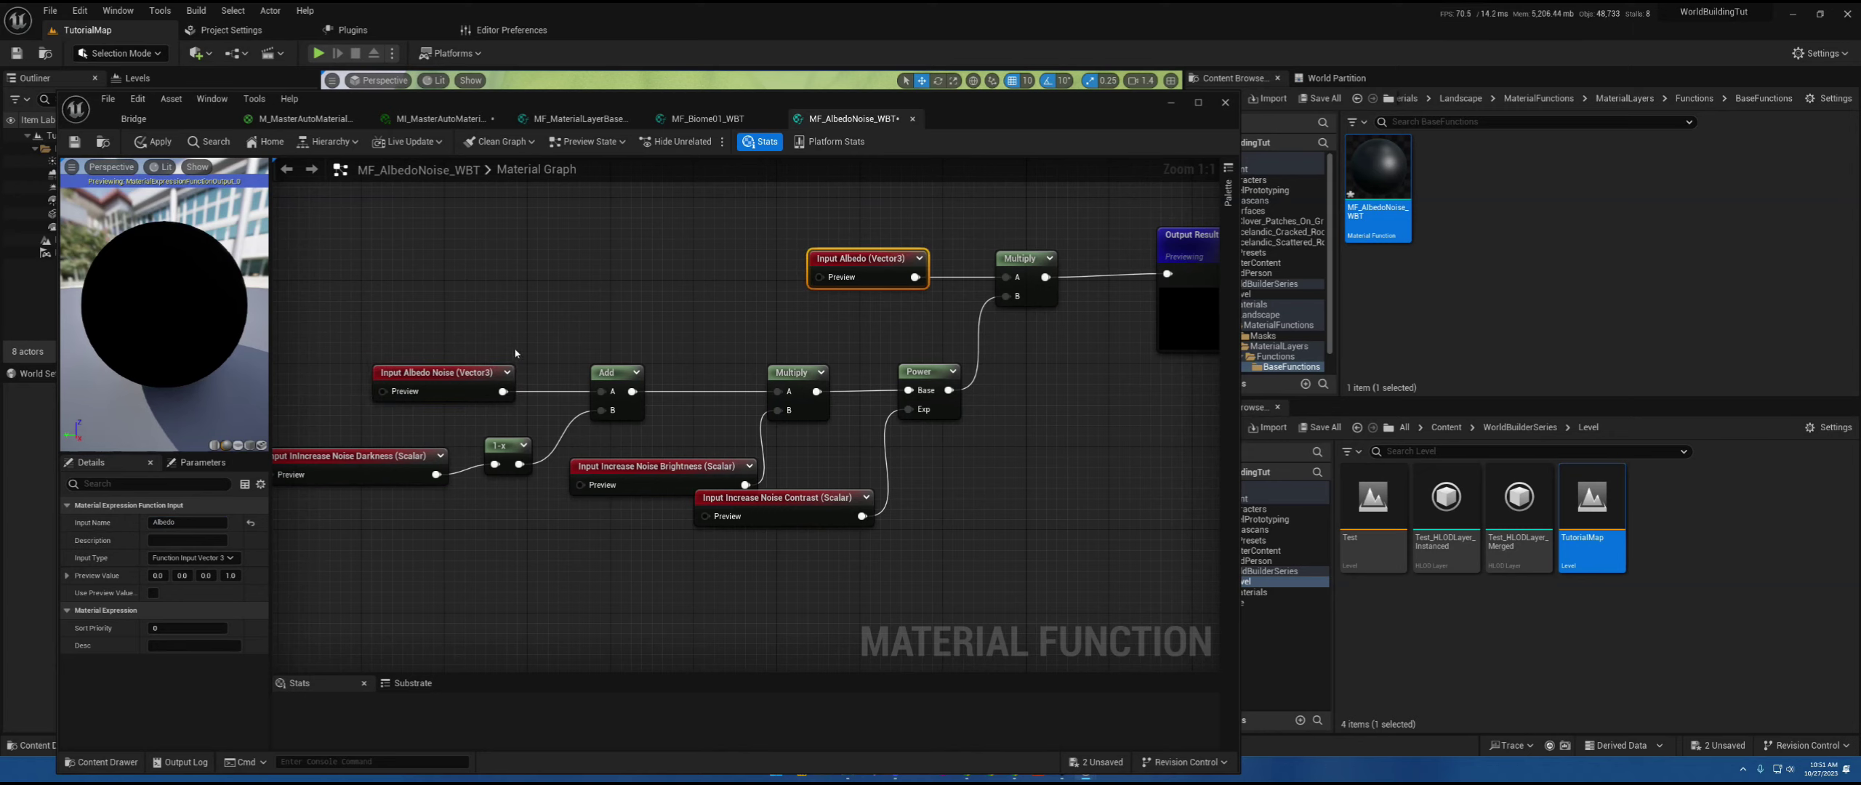
pyautogui.click(437, 372)
pyautogui.click(178, 628)
pyautogui.write('1')
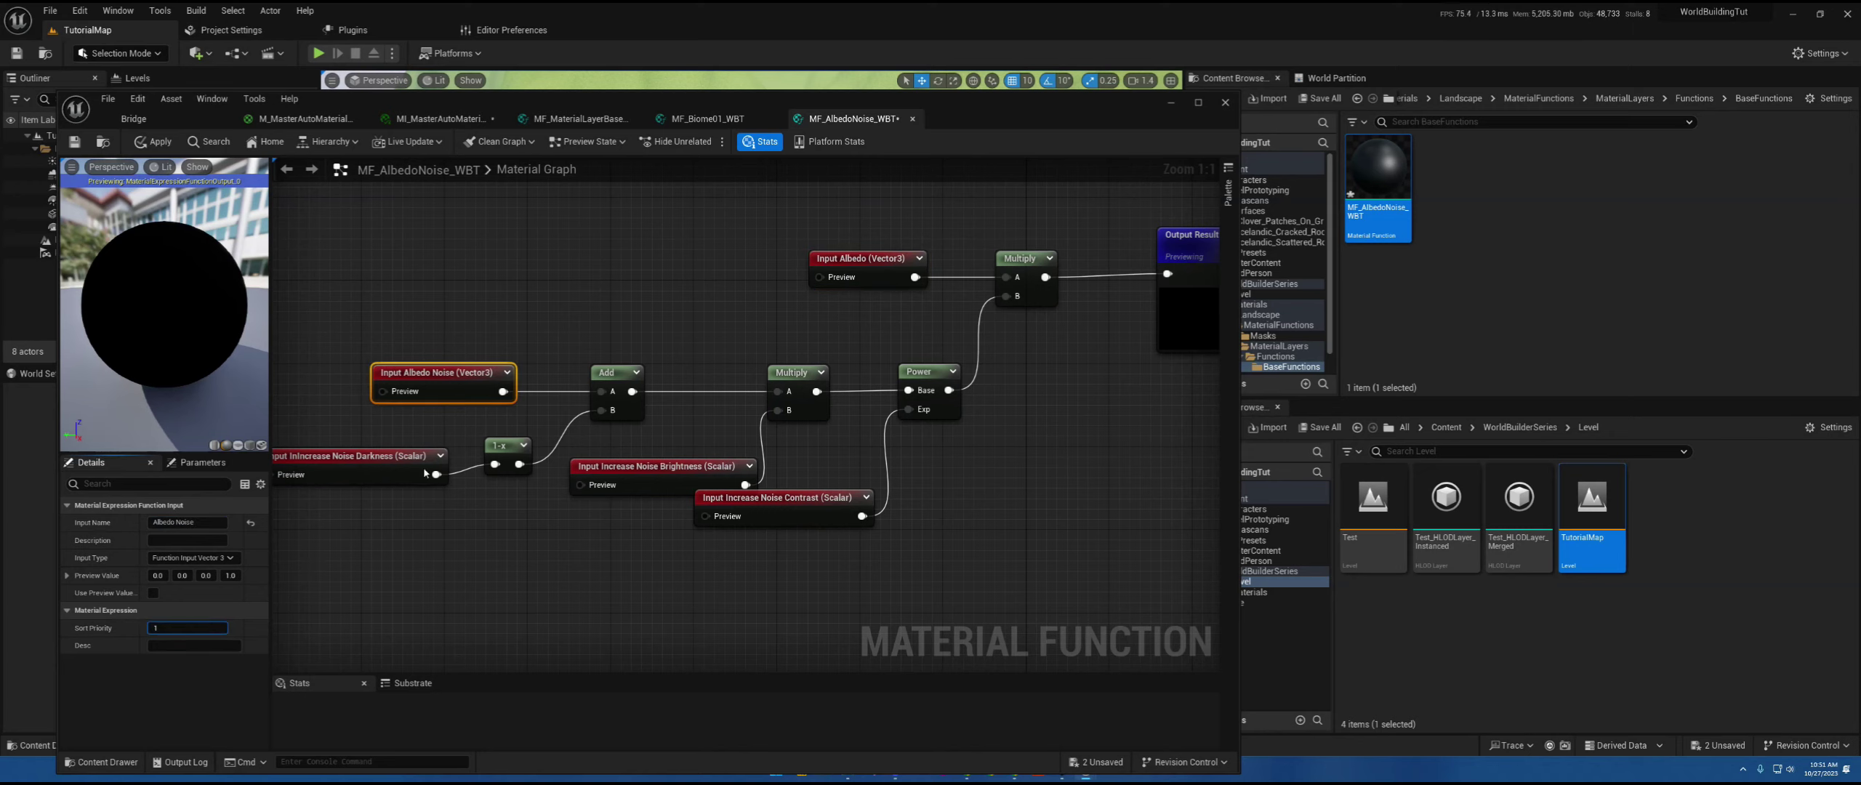
# - Set the scalar inputs' sort priorities to 2 for noise contrast, 3 for noise brightness and 4 for noise darkness
pyautogui.moveTo(628, 542); pyautogui.dragTo(736, 522, button='right')
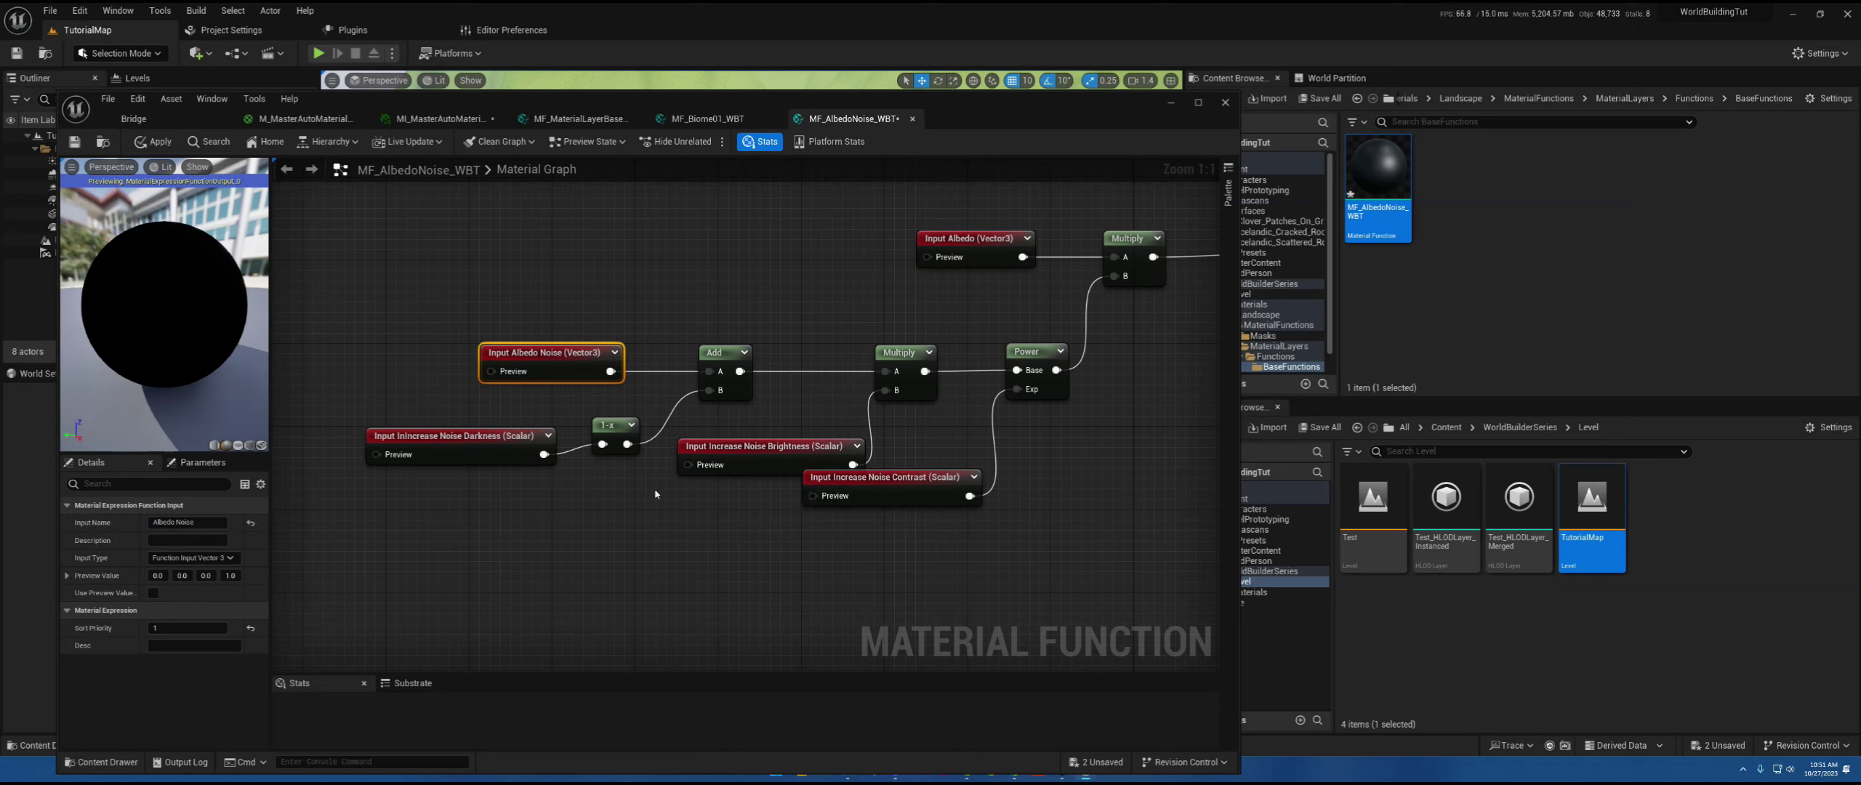
pyautogui.click(480, 450)
pyautogui.click(188, 628)
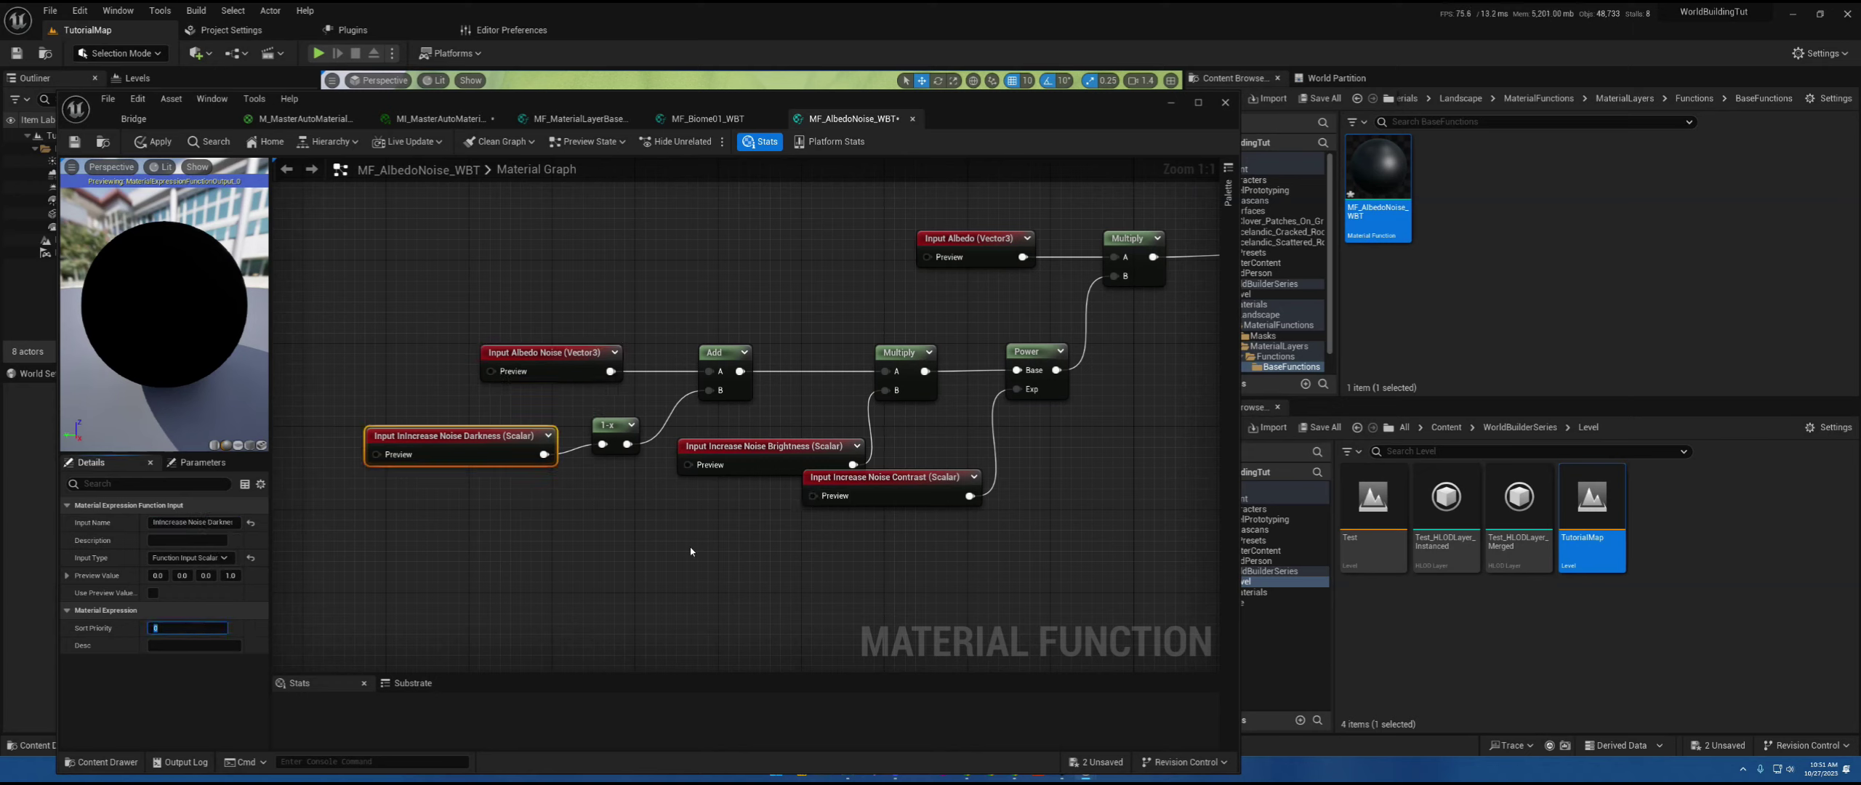
pyautogui.click(886, 481)
pyautogui.click(188, 628)
pyautogui.write('2')
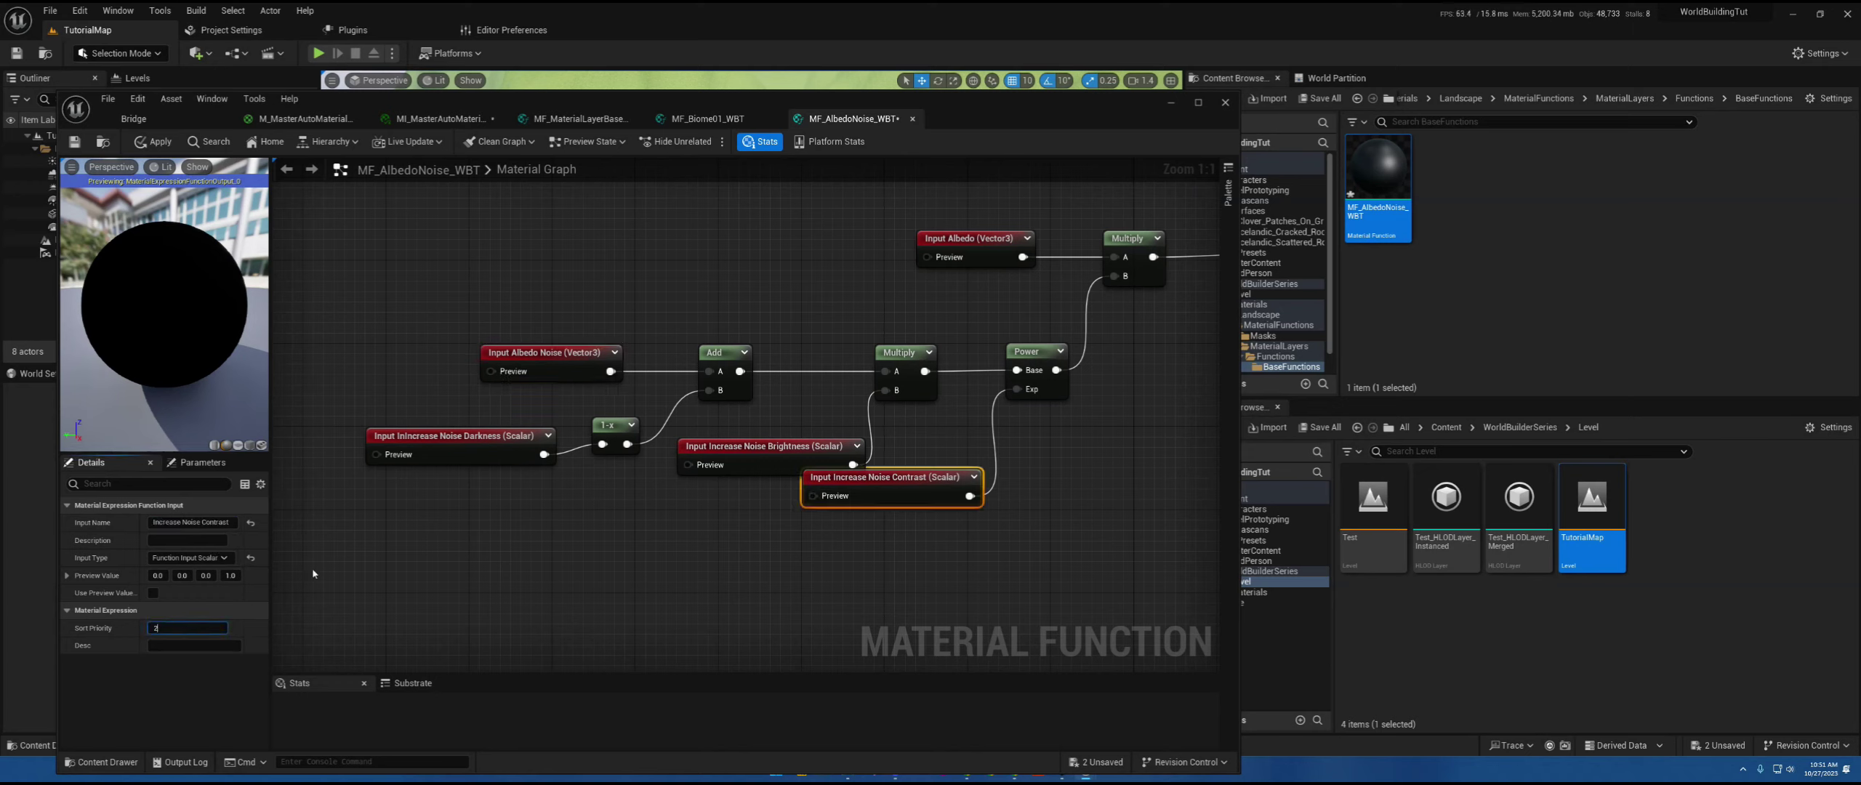
pyautogui.click(744, 439)
pyautogui.click(187, 628)
pyautogui.write('3')
pyautogui.click(439, 445)
pyautogui.click(187, 628)
pyautogui.write('4')
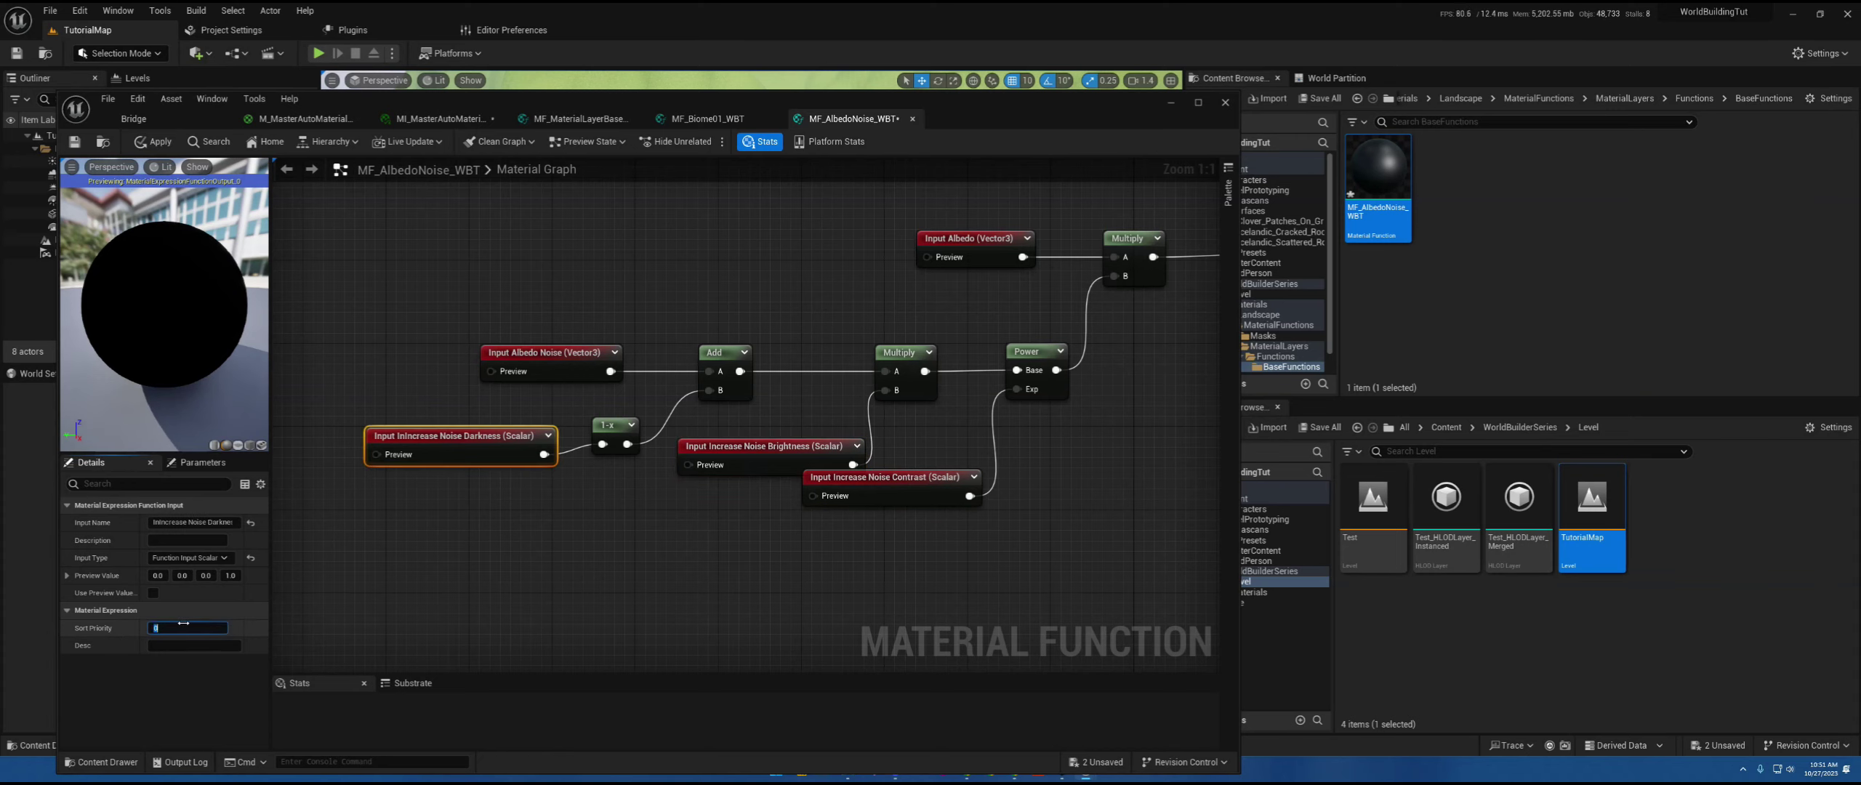
# - Expose the MF_AlbedoNoise_WBT function to the library
pyautogui.moveTo(649, 559); pyautogui.dragTo(591, 573, button='right')
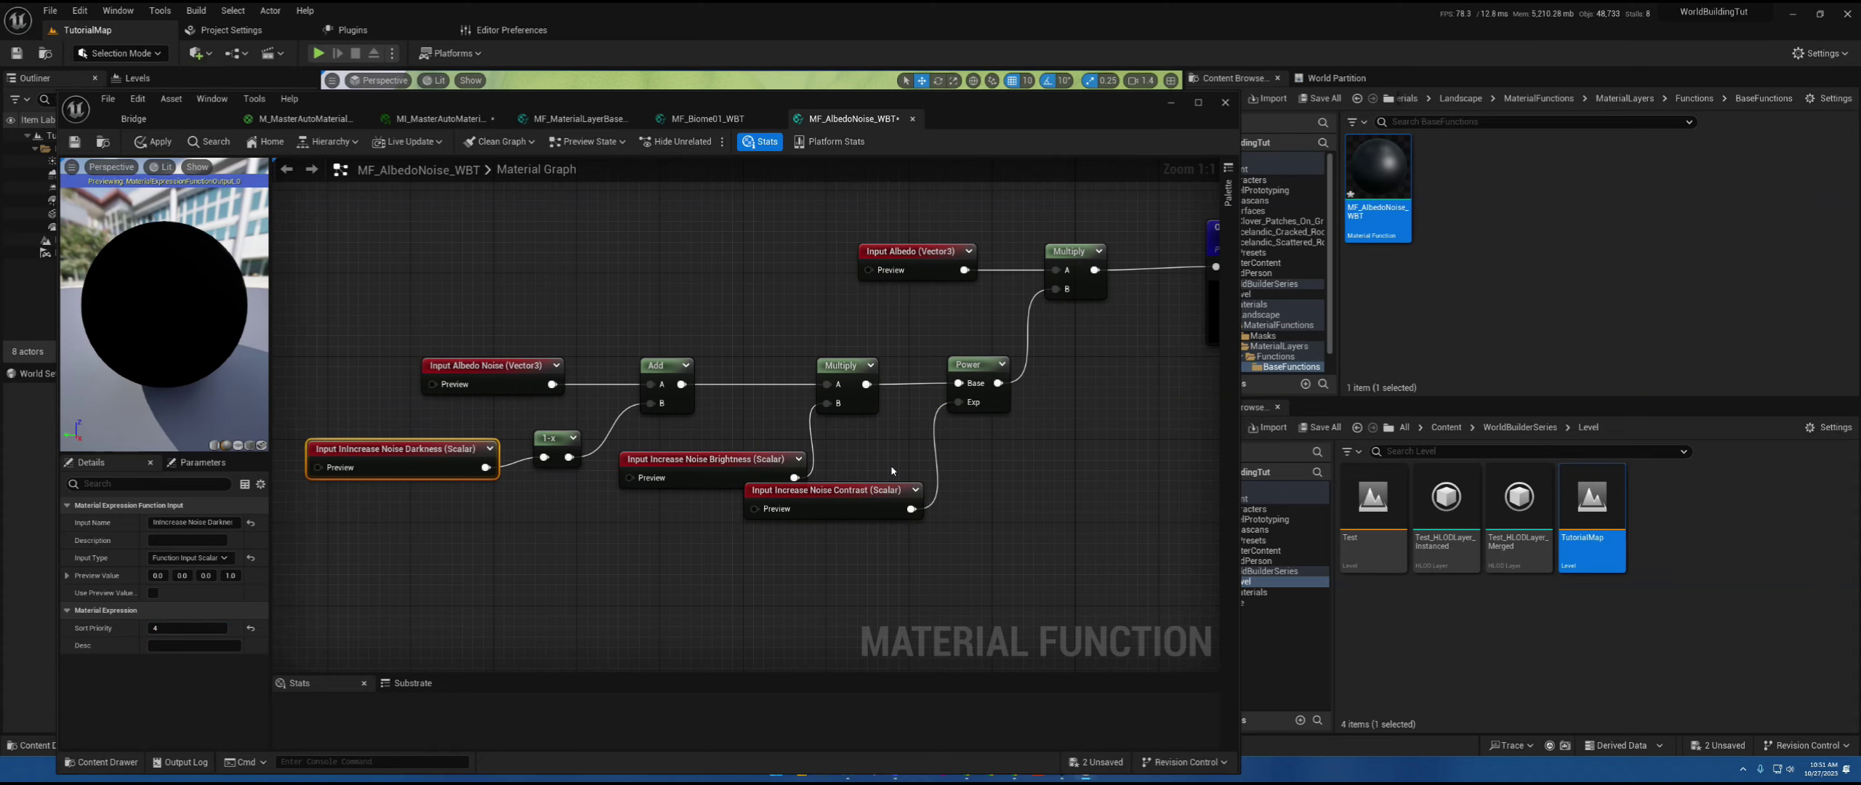
pyautogui.moveTo(1142, 369); pyautogui.dragTo(1079, 350, button='right')
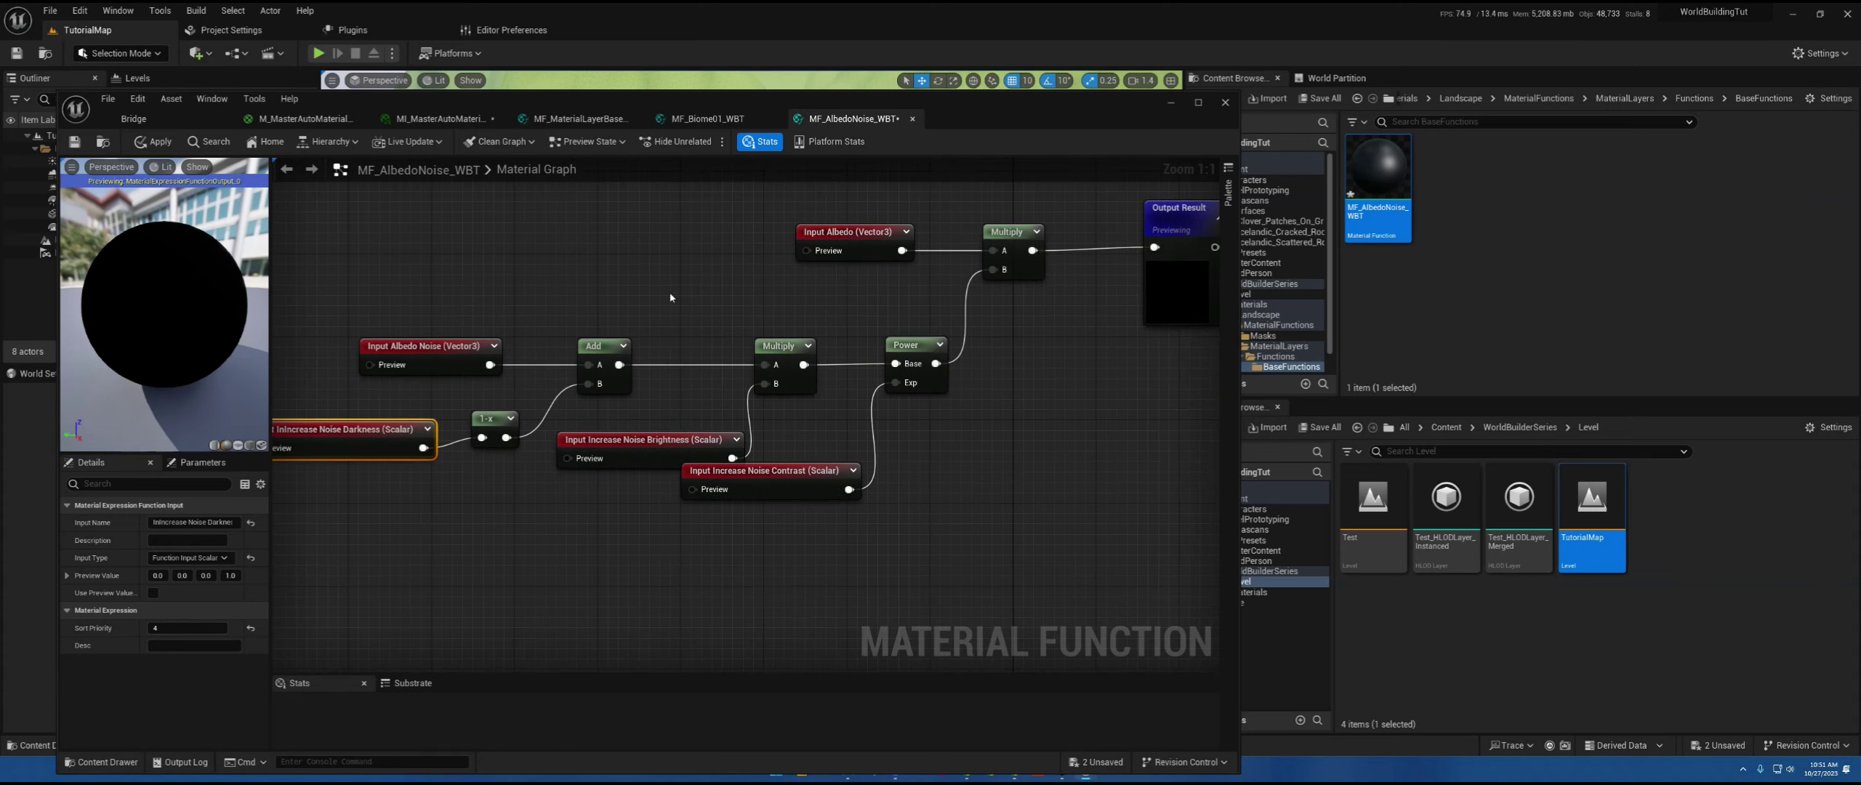
pyautogui.click(672, 294)
pyautogui.click(153, 557)
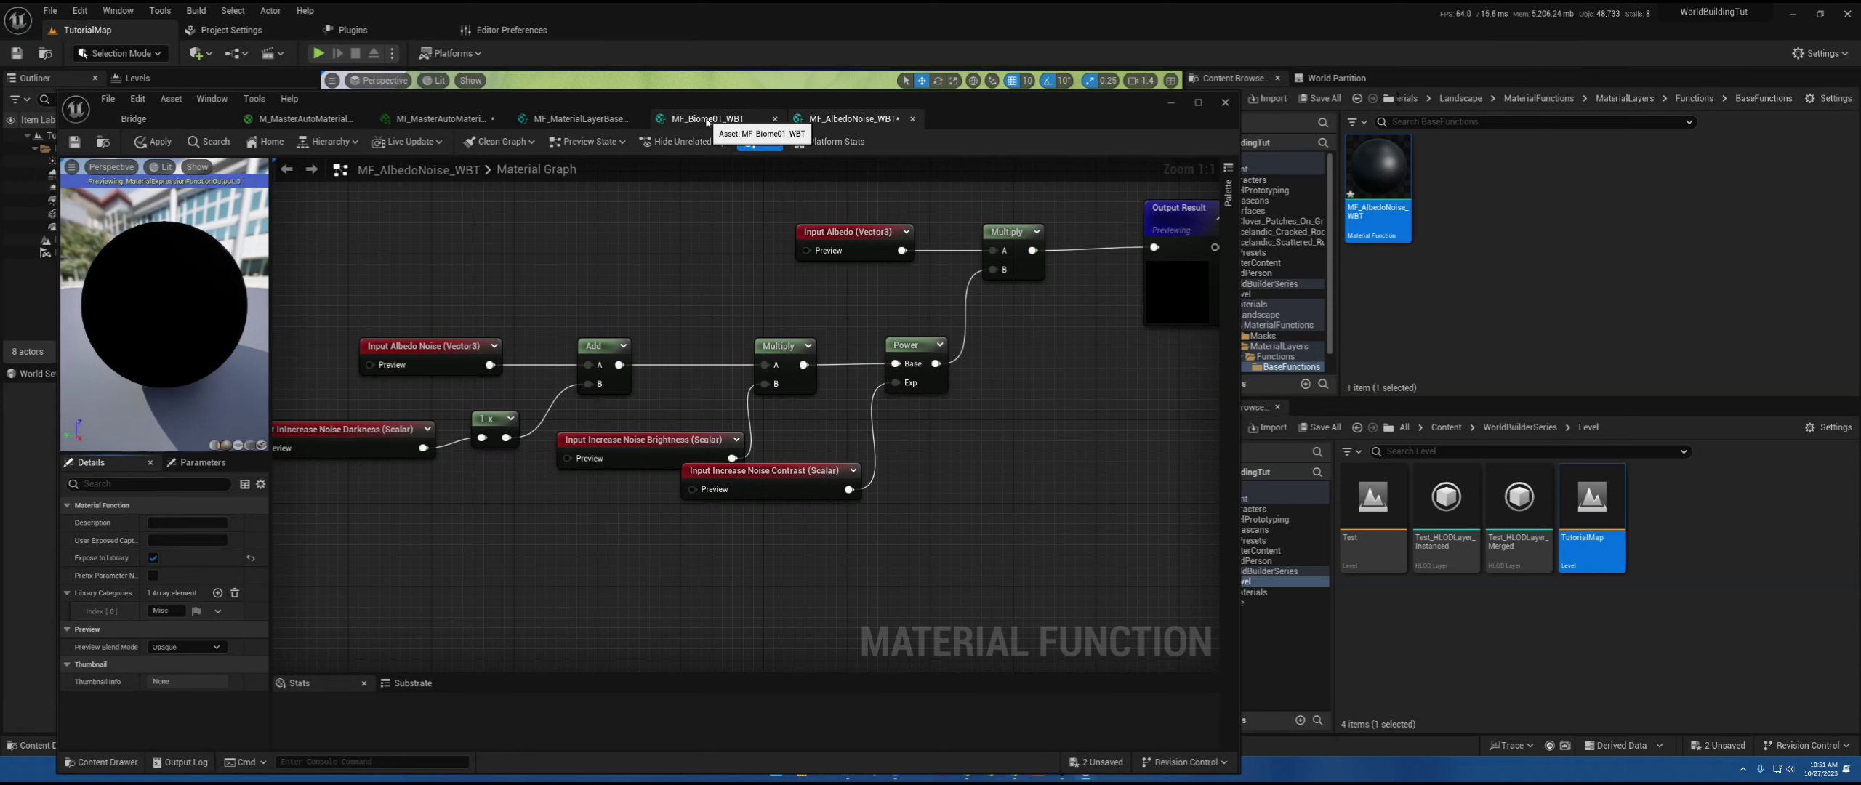
# - Copy the library category from MF_MaterialLayerBase_WBT into MF_AlbedoNoise_WBT and save the function
pyautogui.click(576, 120)
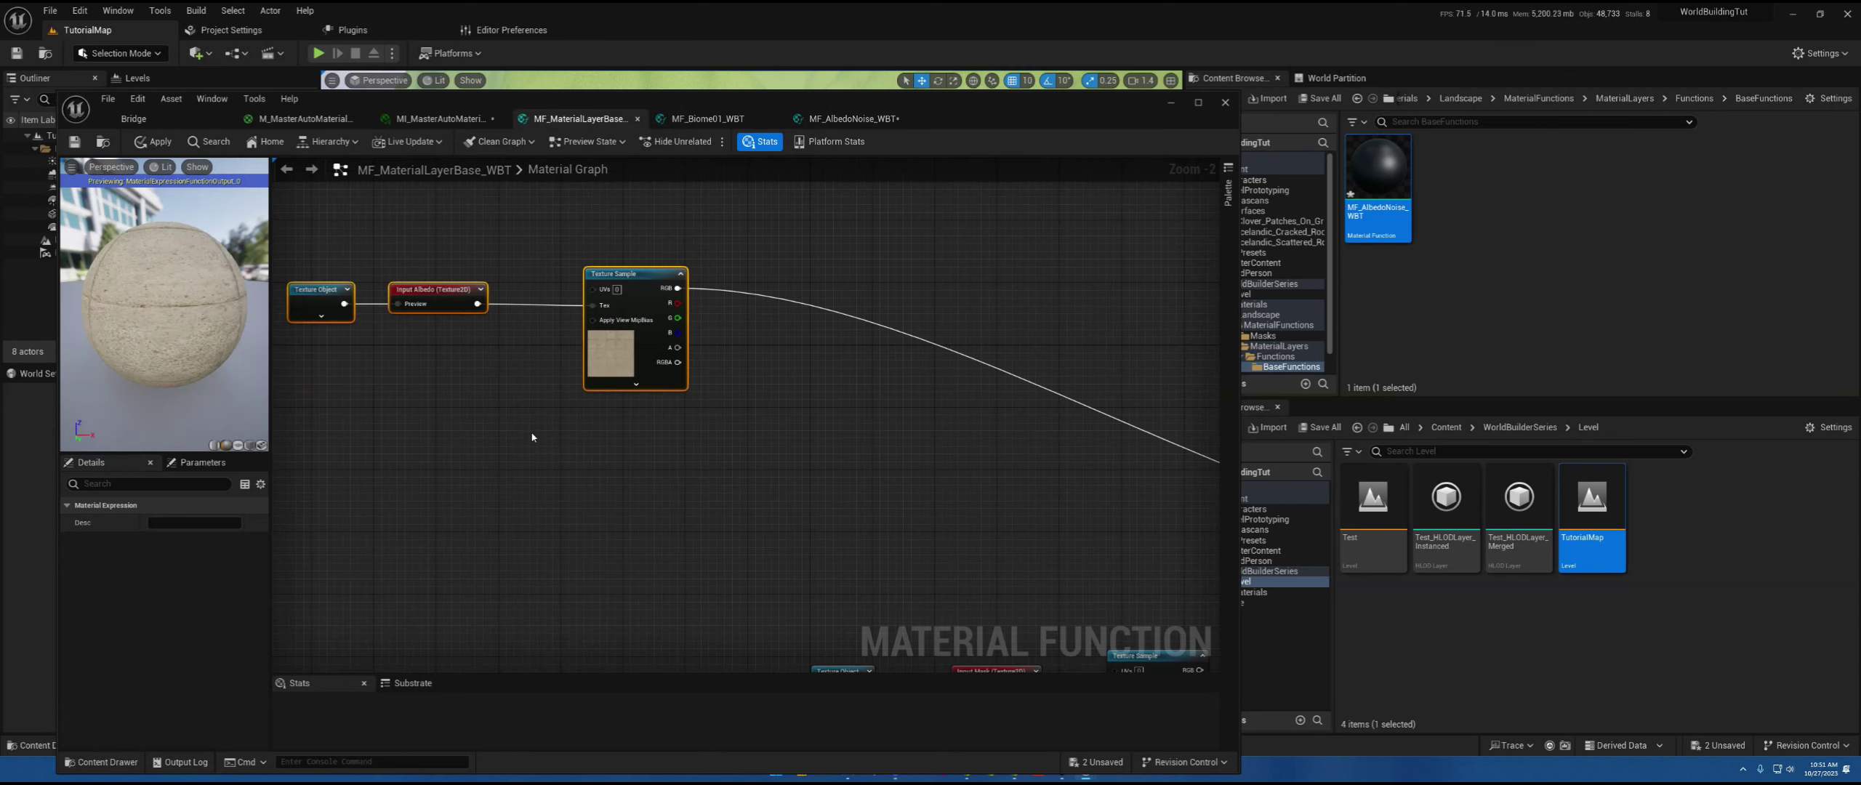
pyautogui.click(607, 428)
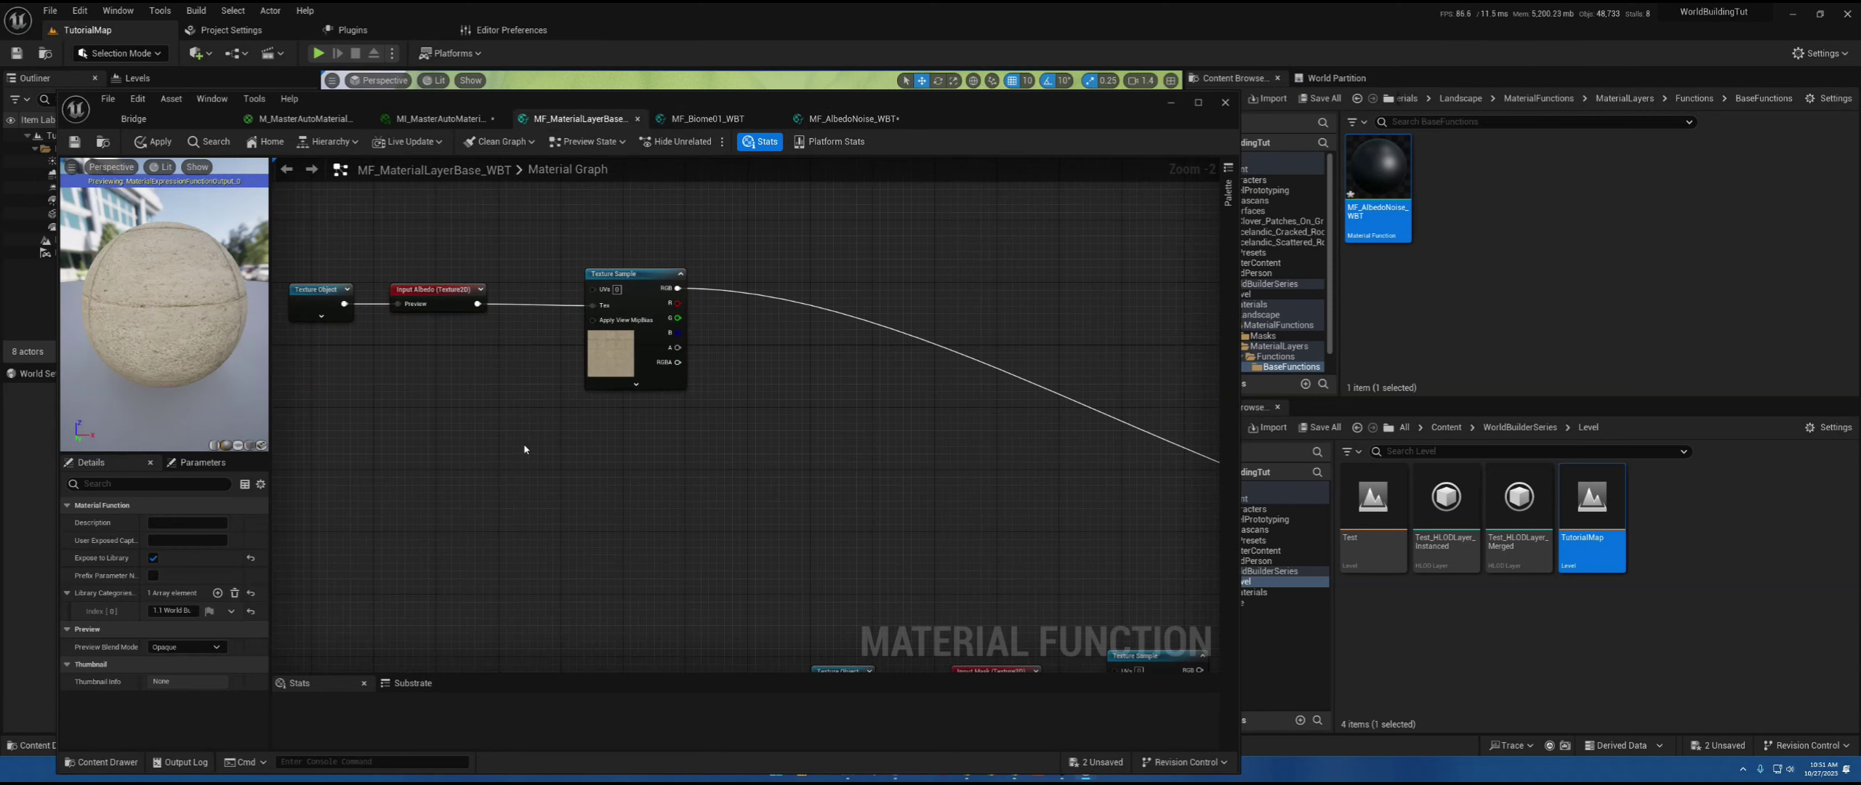
pyautogui.click(180, 610)
pyautogui.click(850, 119)
pyautogui.click(167, 612)
pyautogui.hotkey('ctrl', 'v')
pyautogui.click(461, 531)
pyautogui.click(74, 141)
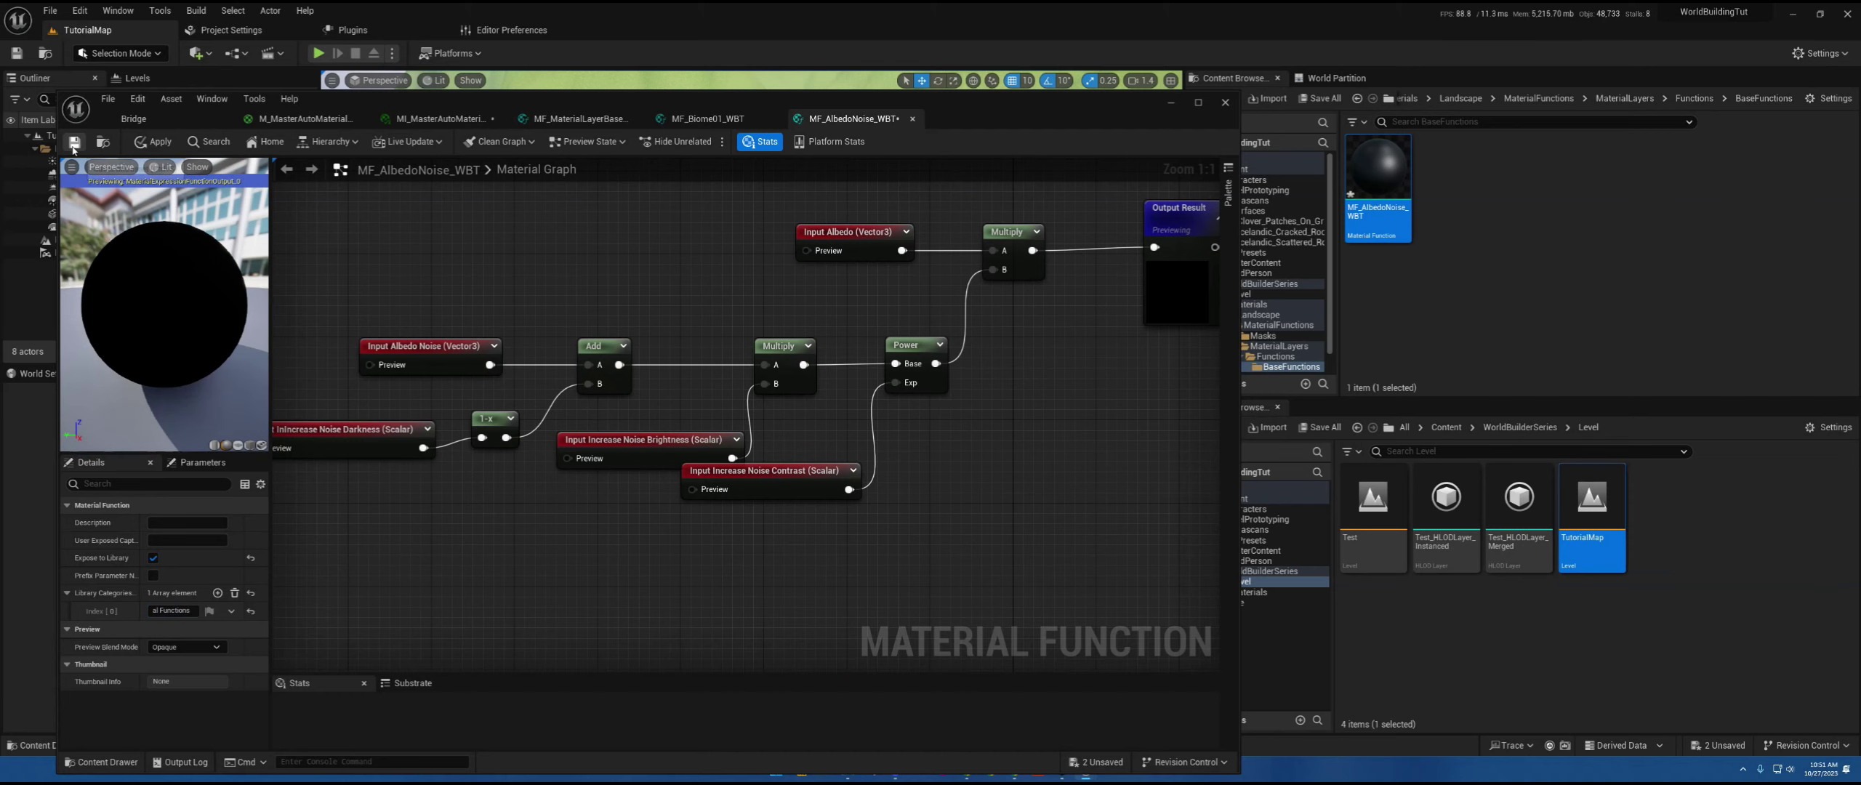
# - Open MF_MaterialLayerBase_WBT from MF_Biome01_WBT, add the MF_AlbedoNoise_WBT function and connect the albedo texture sample's RGB to its Albedo input
pyautogui.click(708, 119)
pyautogui.moveTo(800, 318); pyautogui.dragTo(622, 387, button='right')
pyautogui.scroll(3, 712, 323)
pyautogui.moveTo(806, 379)
pyautogui.mouseDown()
pyautogui.moveTo(953, 372)
pyautogui.moveTo(776, 386)
pyautogui.mouseUp()
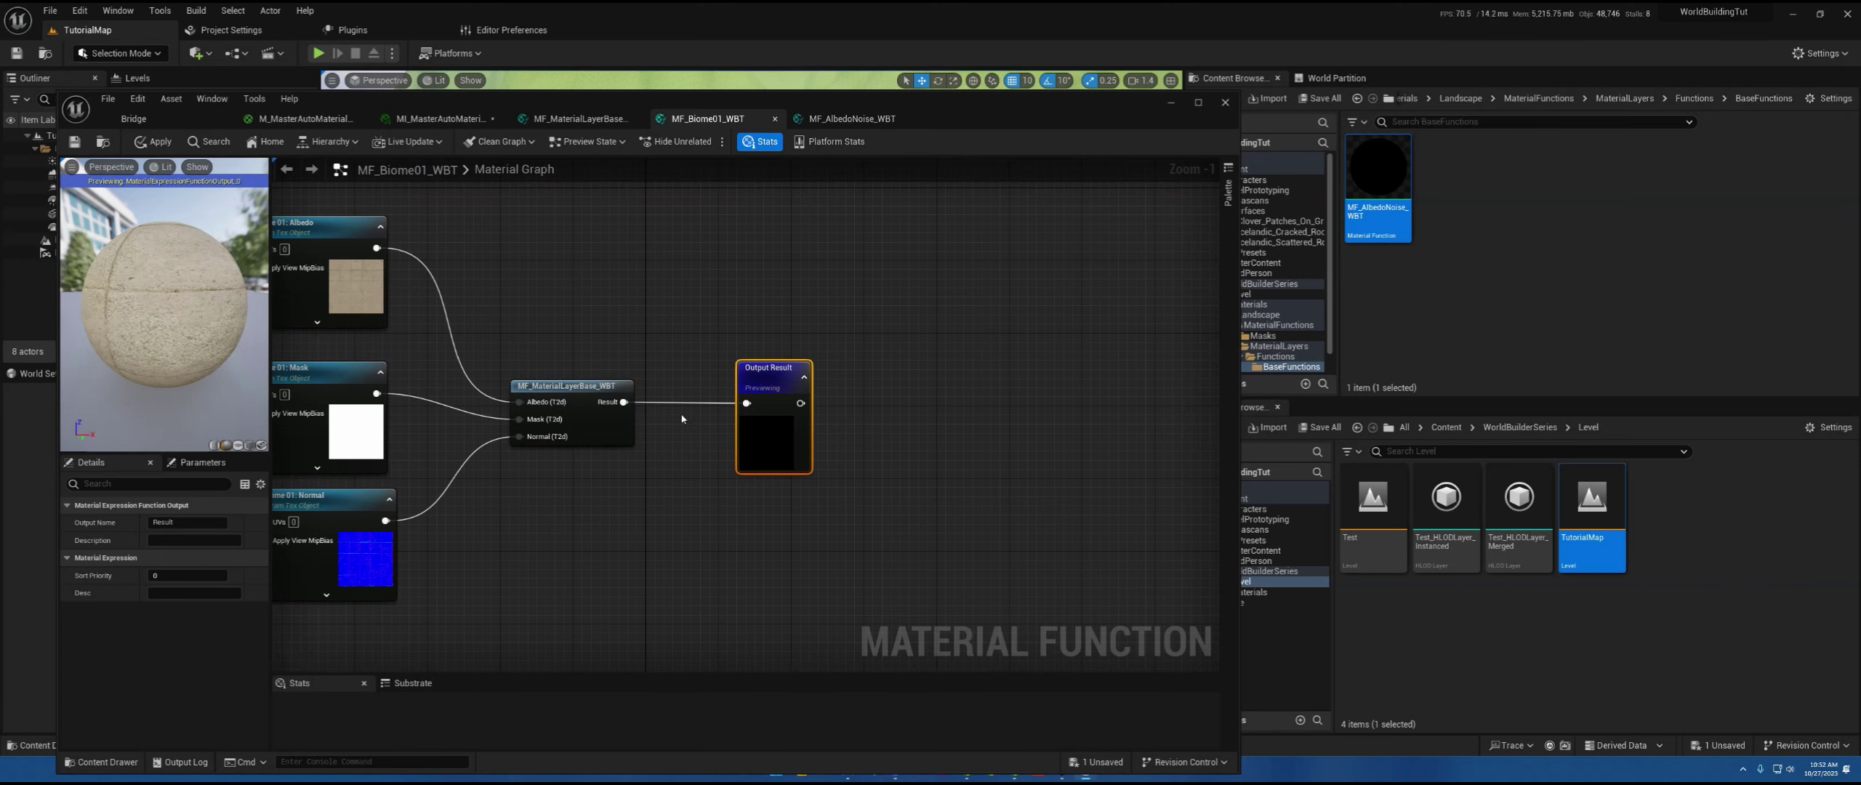
pyautogui.doubleClick(591, 432)
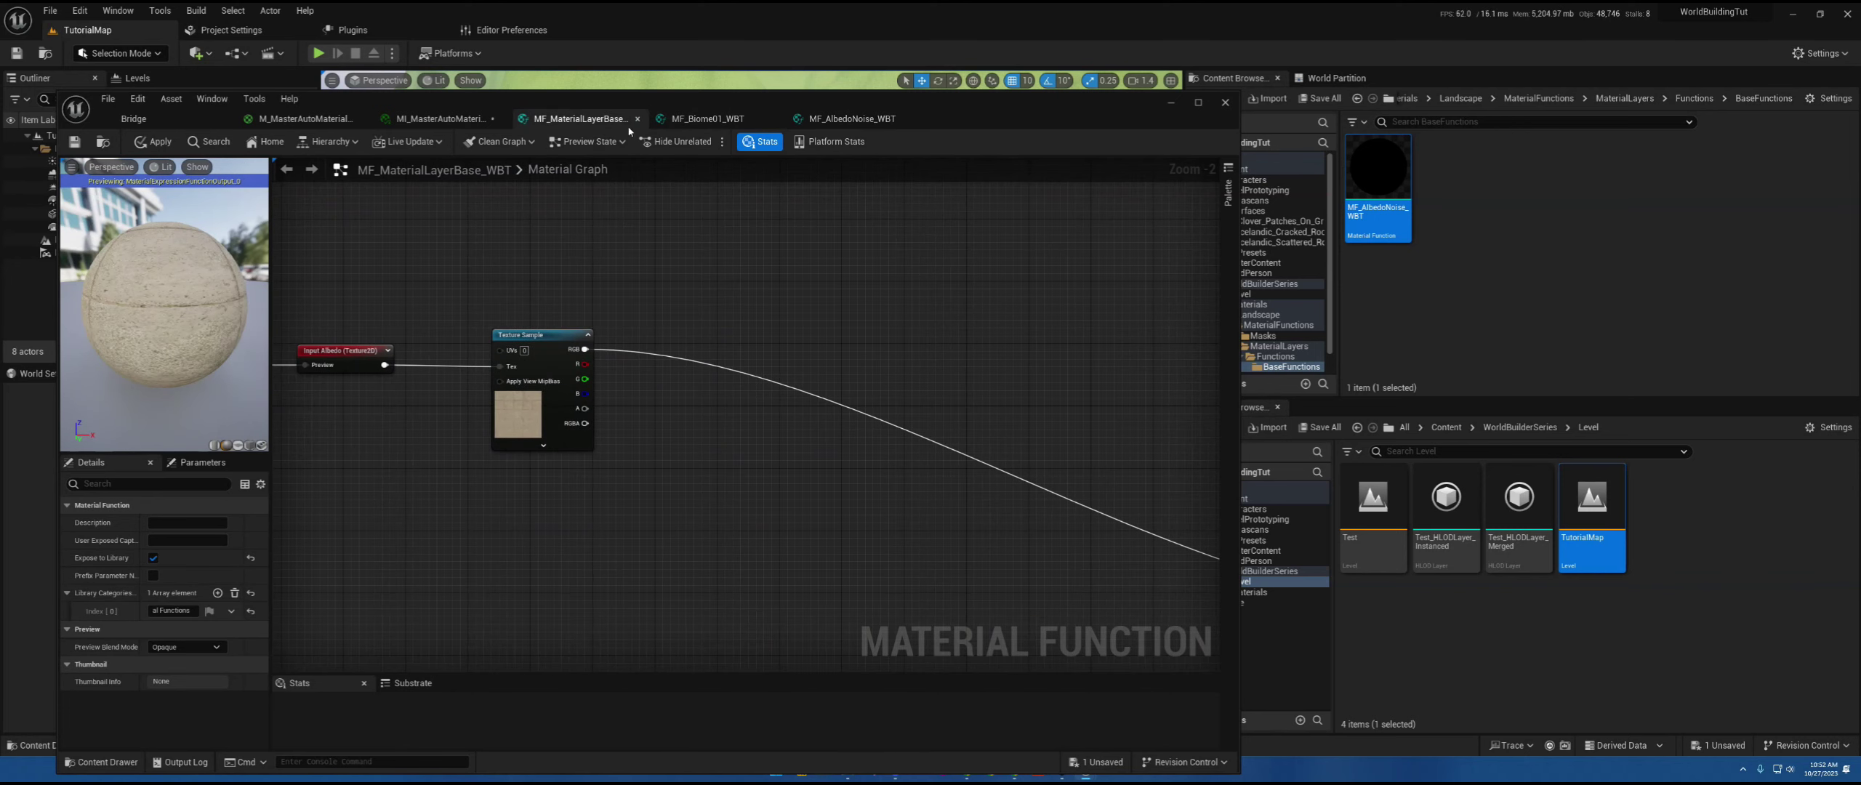
pyautogui.rightClick(761, 318)
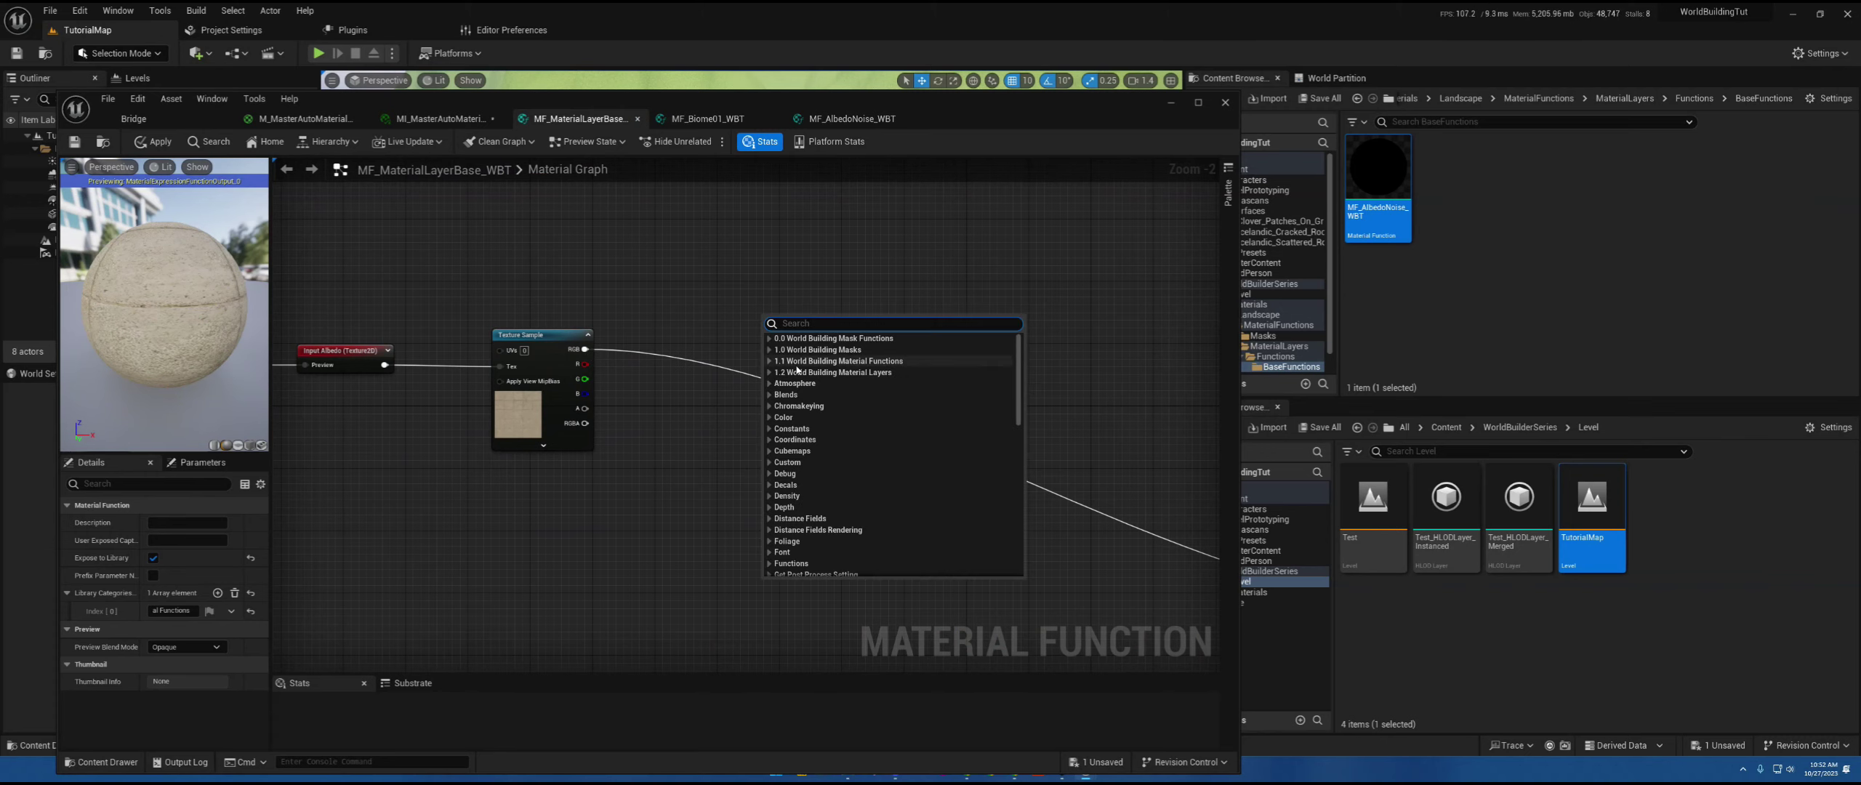
pyautogui.click(770, 362)
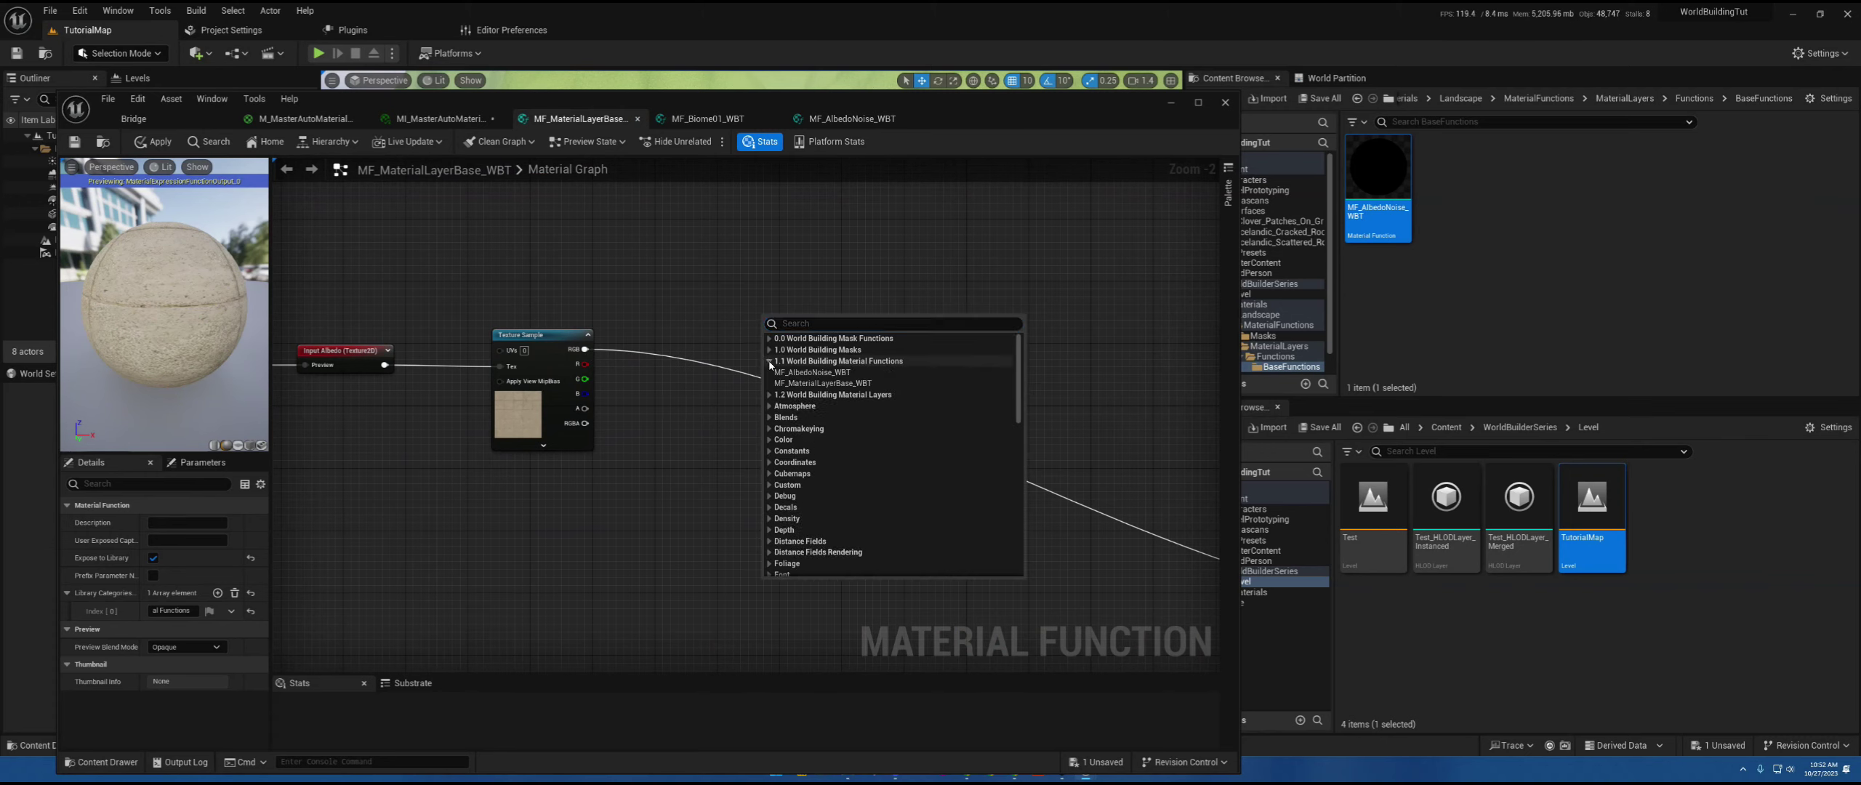
pyautogui.click(825, 373)
pyautogui.moveTo(584, 349); pyautogui.dragTo(833, 343)
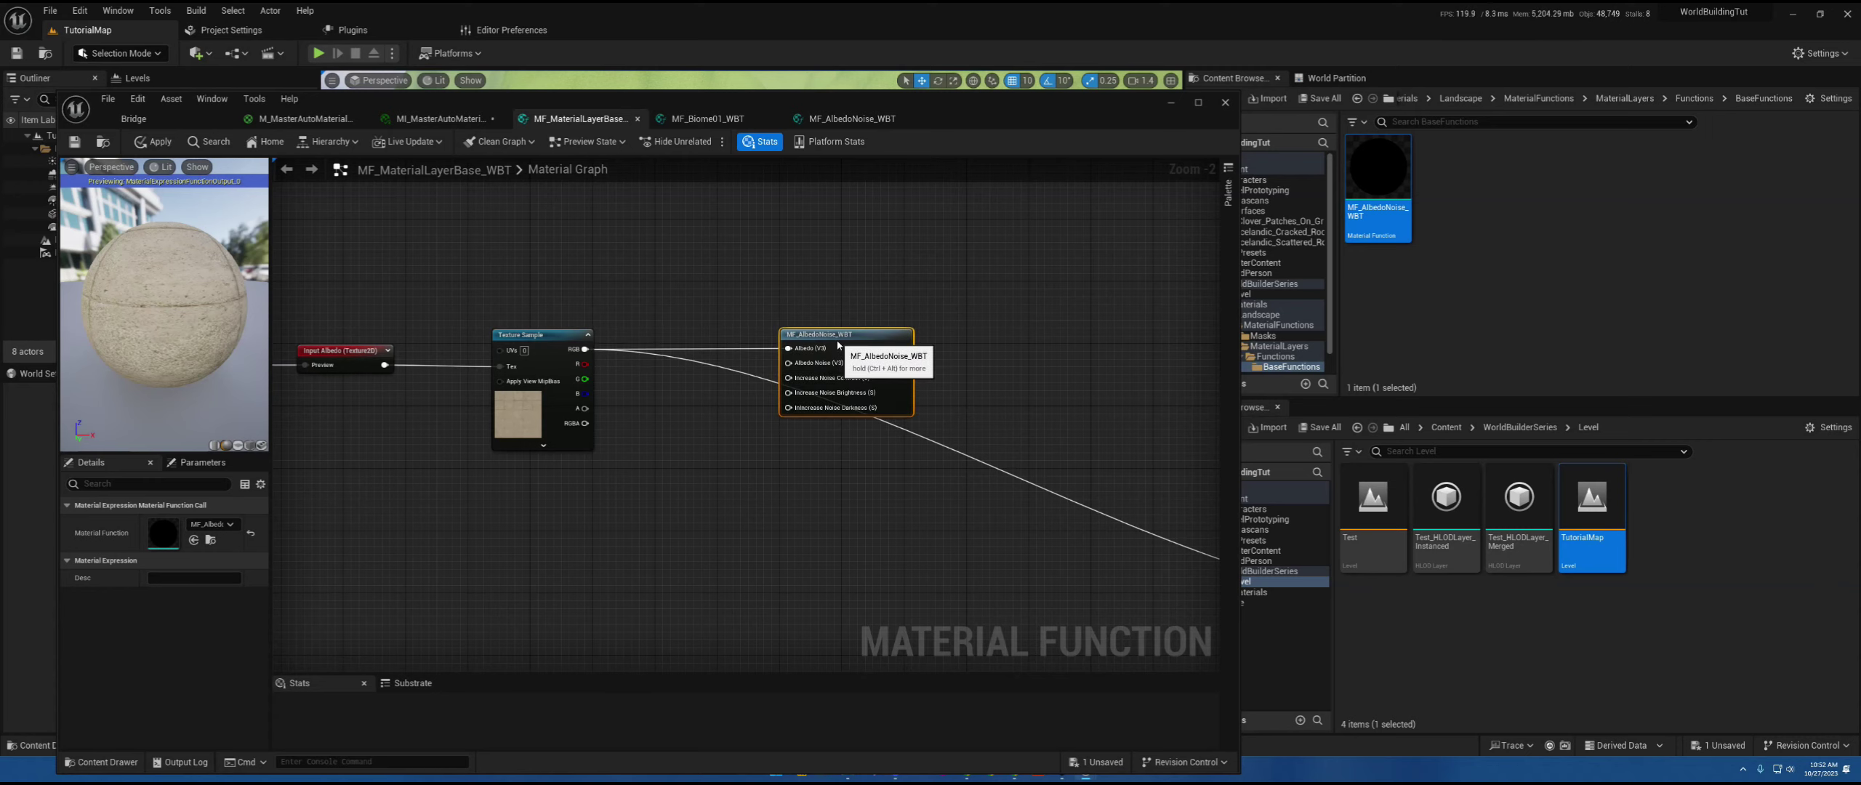
# - Duplicate the albedo texture object, input and sample below the originals and rename the copied input as Albedo Noise
pyautogui.moveTo(646, 402); pyautogui.dragTo(900, 334, button='right')
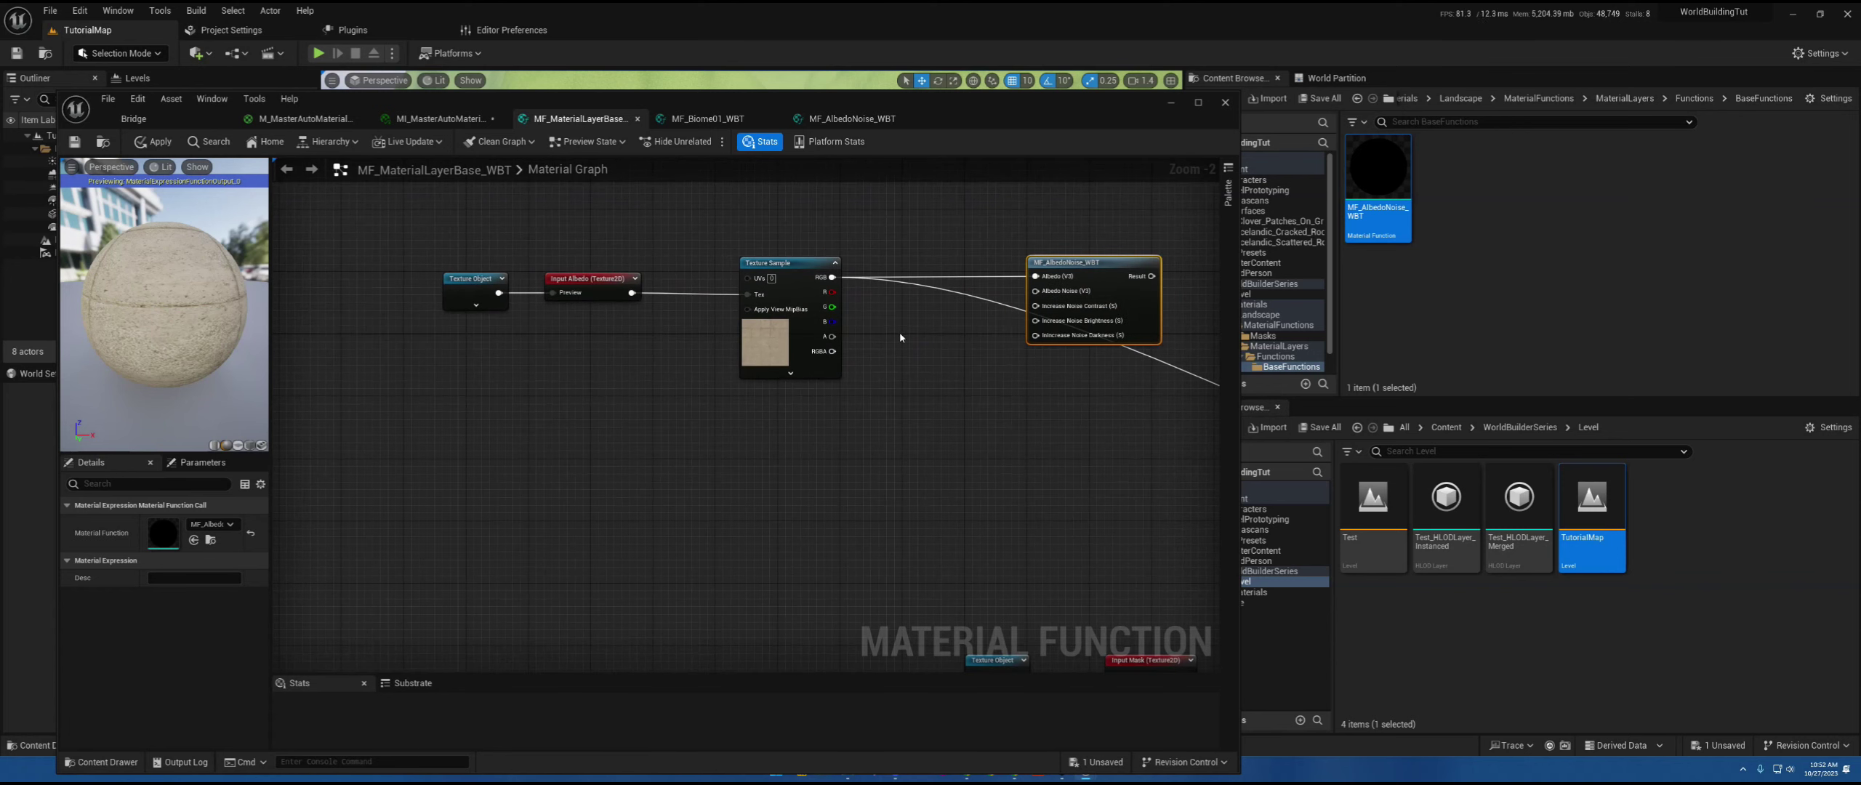
pyautogui.moveTo(865, 450); pyautogui.dragTo(465, 283)
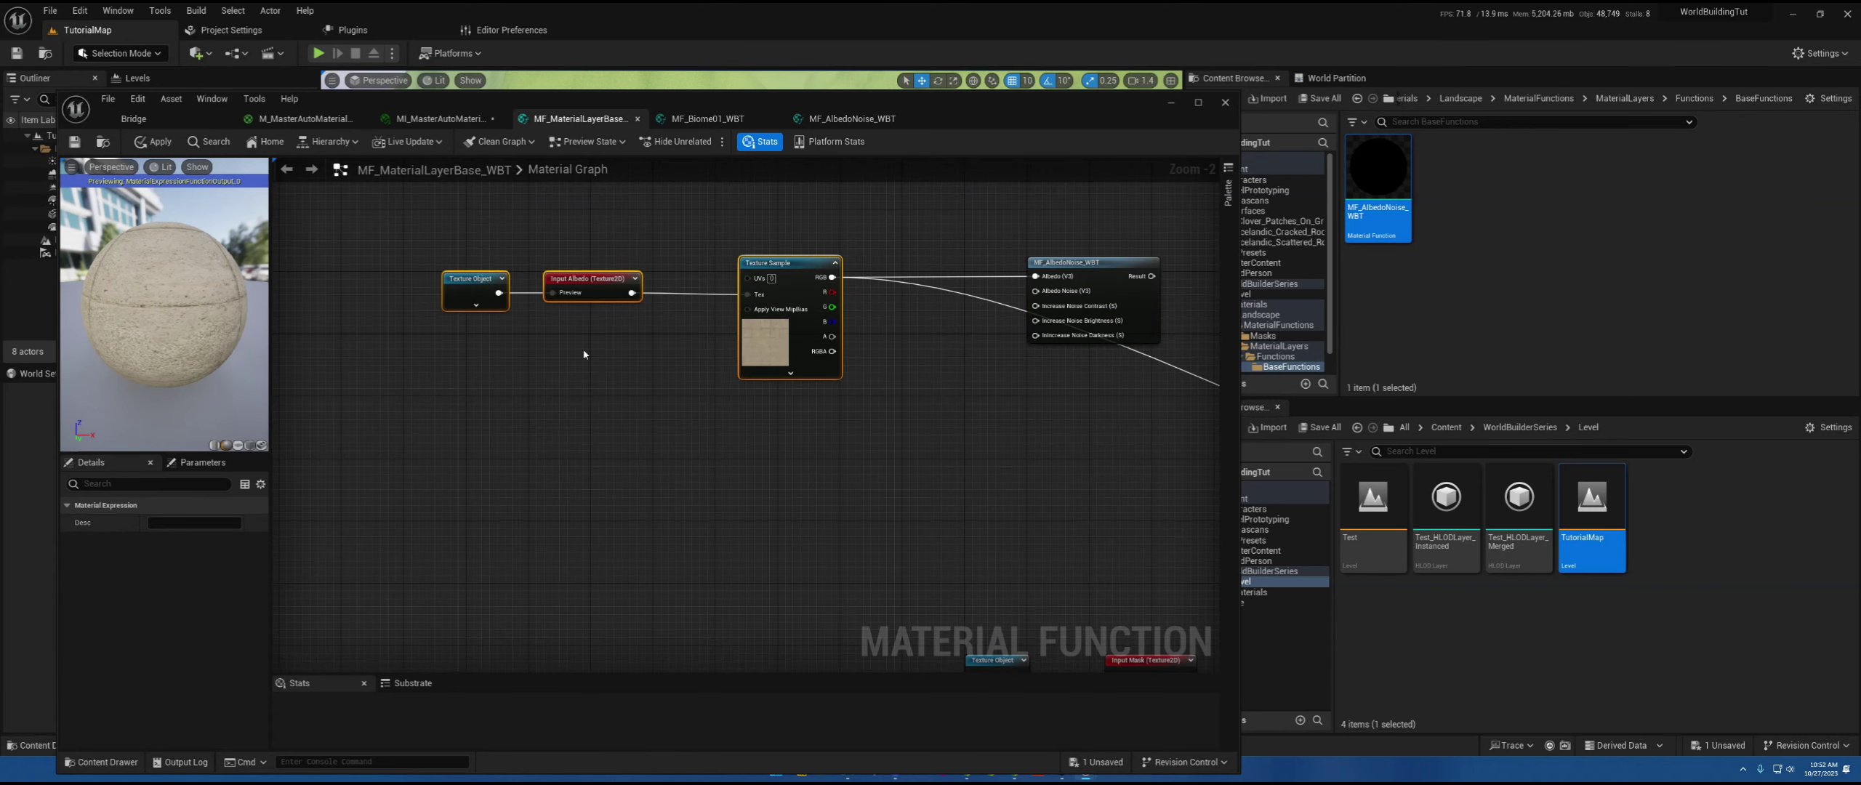
pyautogui.hotkey('ctrl', 'd')
pyautogui.moveTo(719, 406); pyautogui.dragTo(781, 408)
pyautogui.click(592, 419)
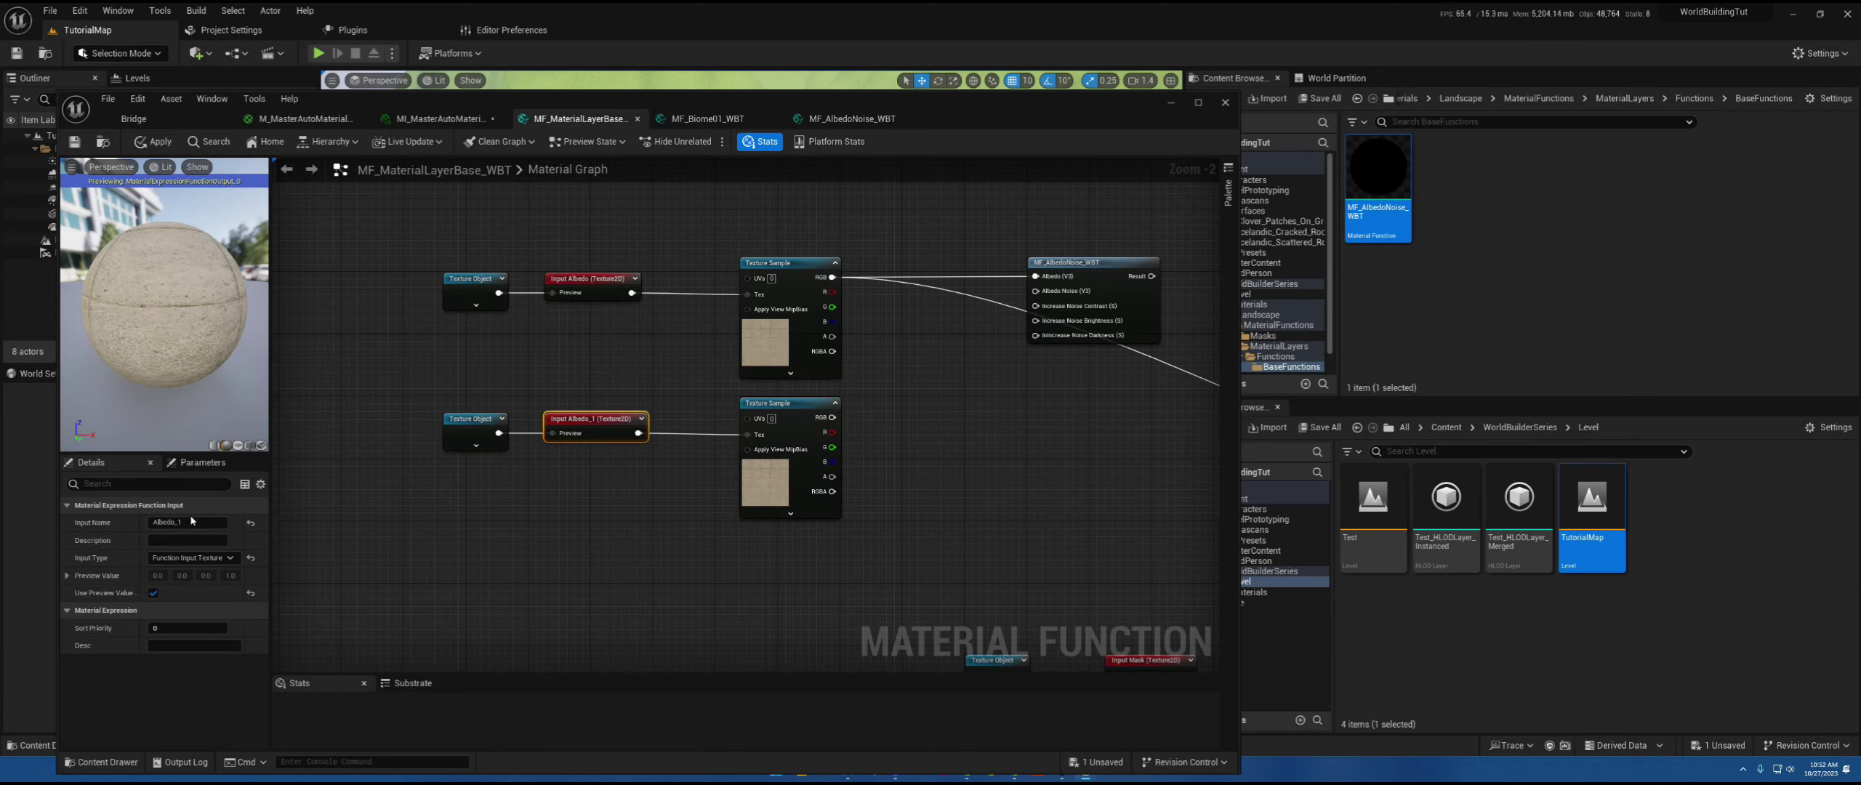
pyautogui.moveTo(191, 524); pyautogui.dragTo(175, 533)
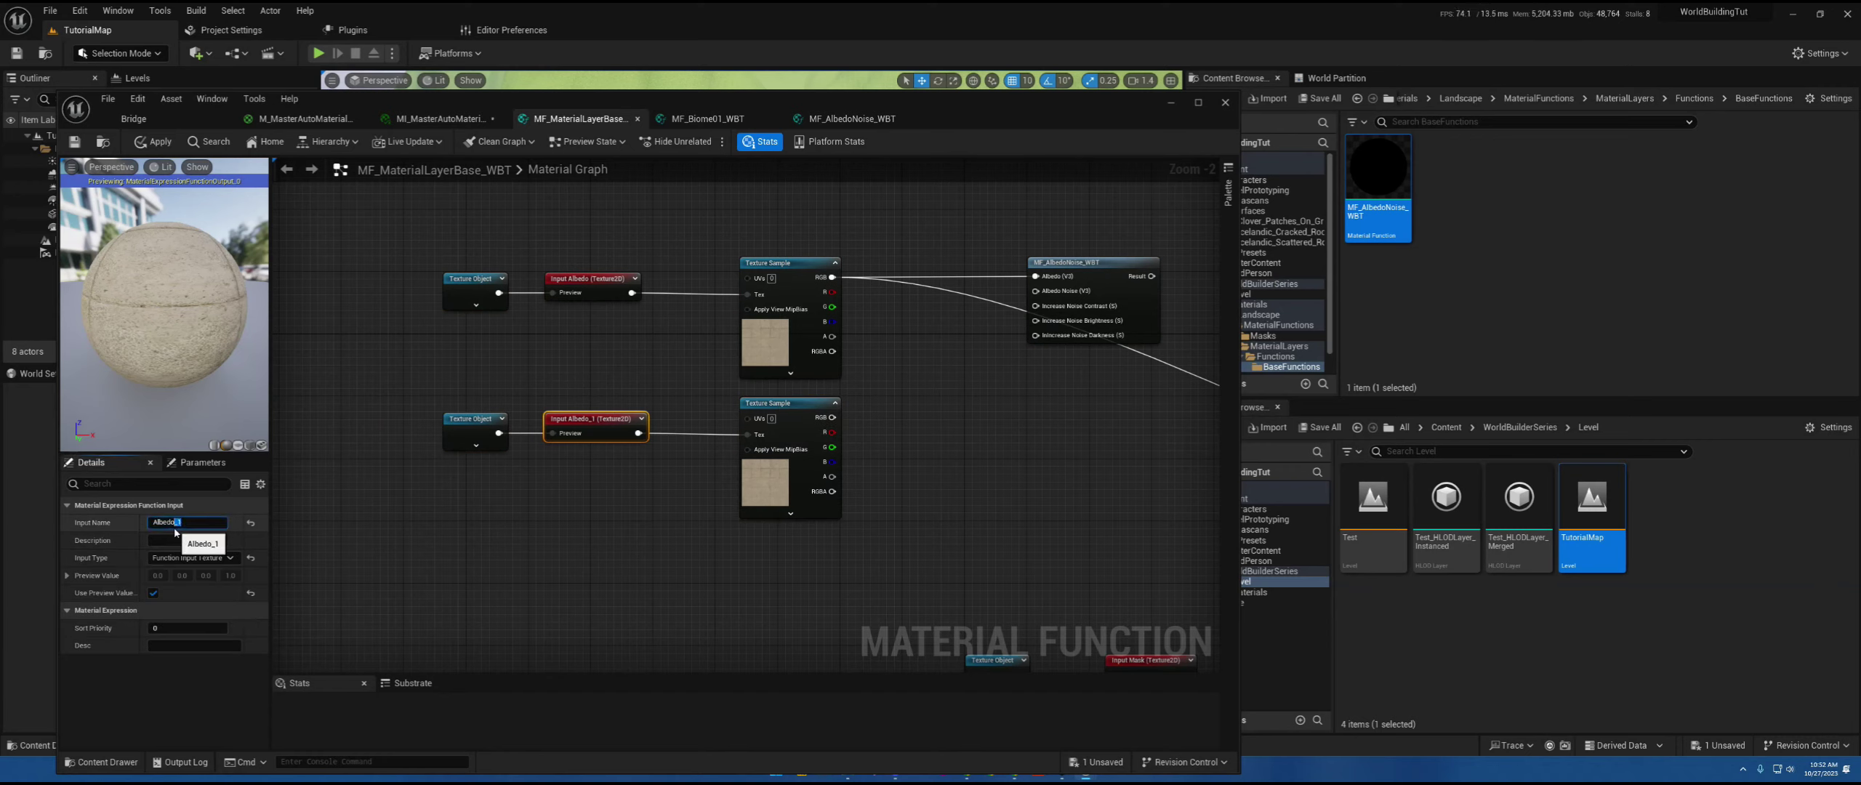
pyautogui.write('Noise')
pyautogui.press('Return')
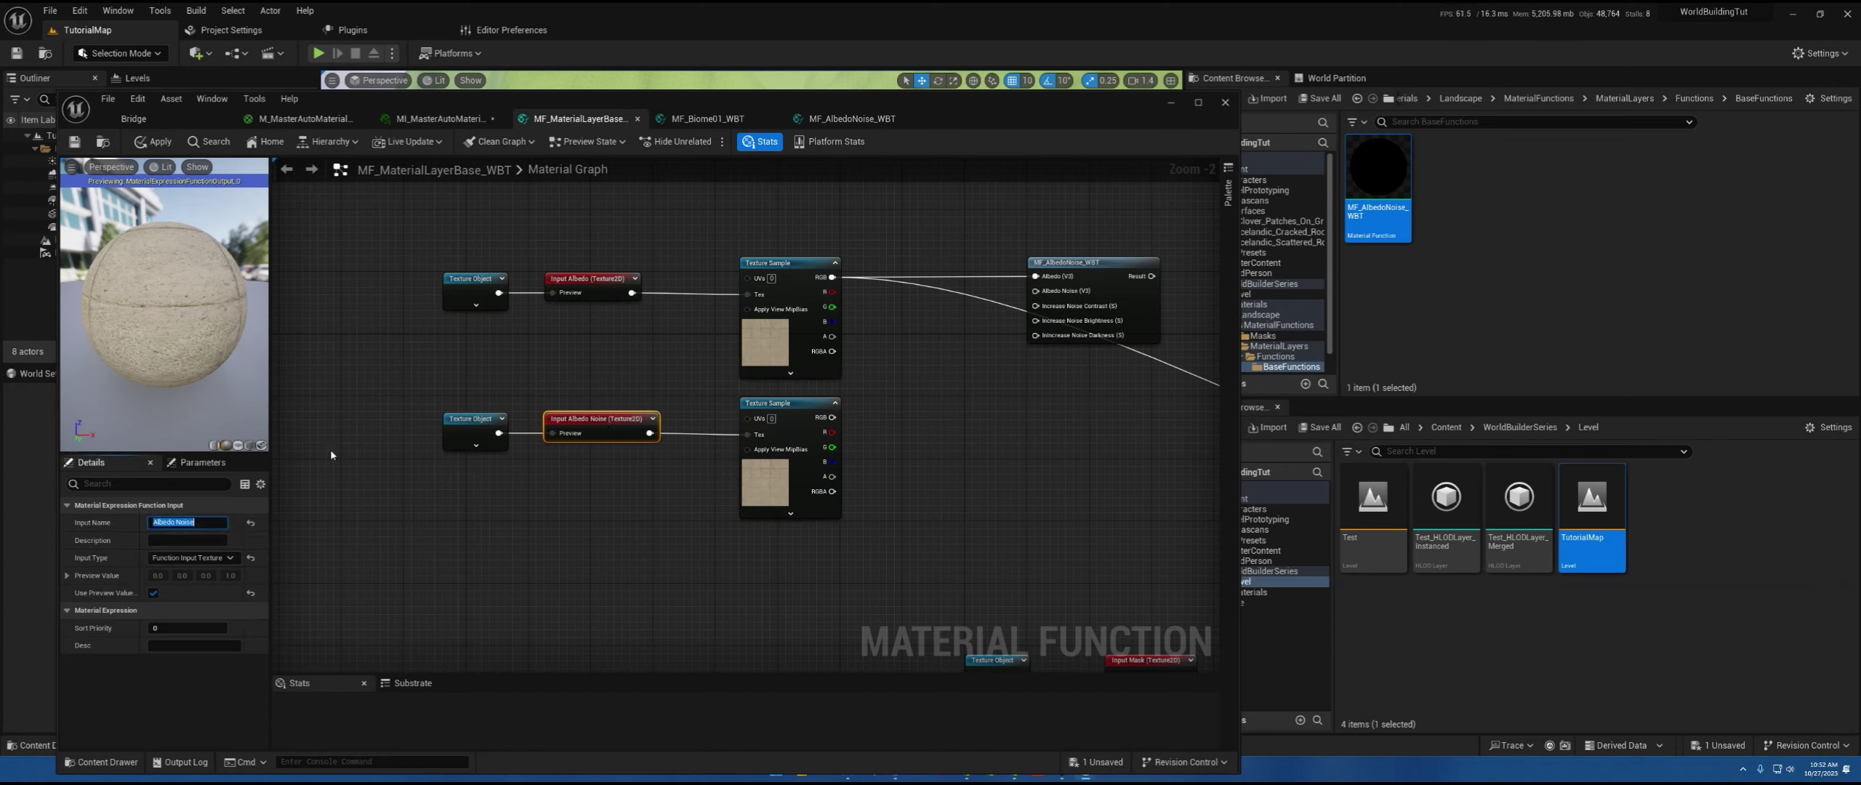
# - Assign the T_Default_MacroVariation texture to the Albedo Noise texture object and connect its sample's RGB to the function's Albedo Noise input
pyautogui.click(492, 424)
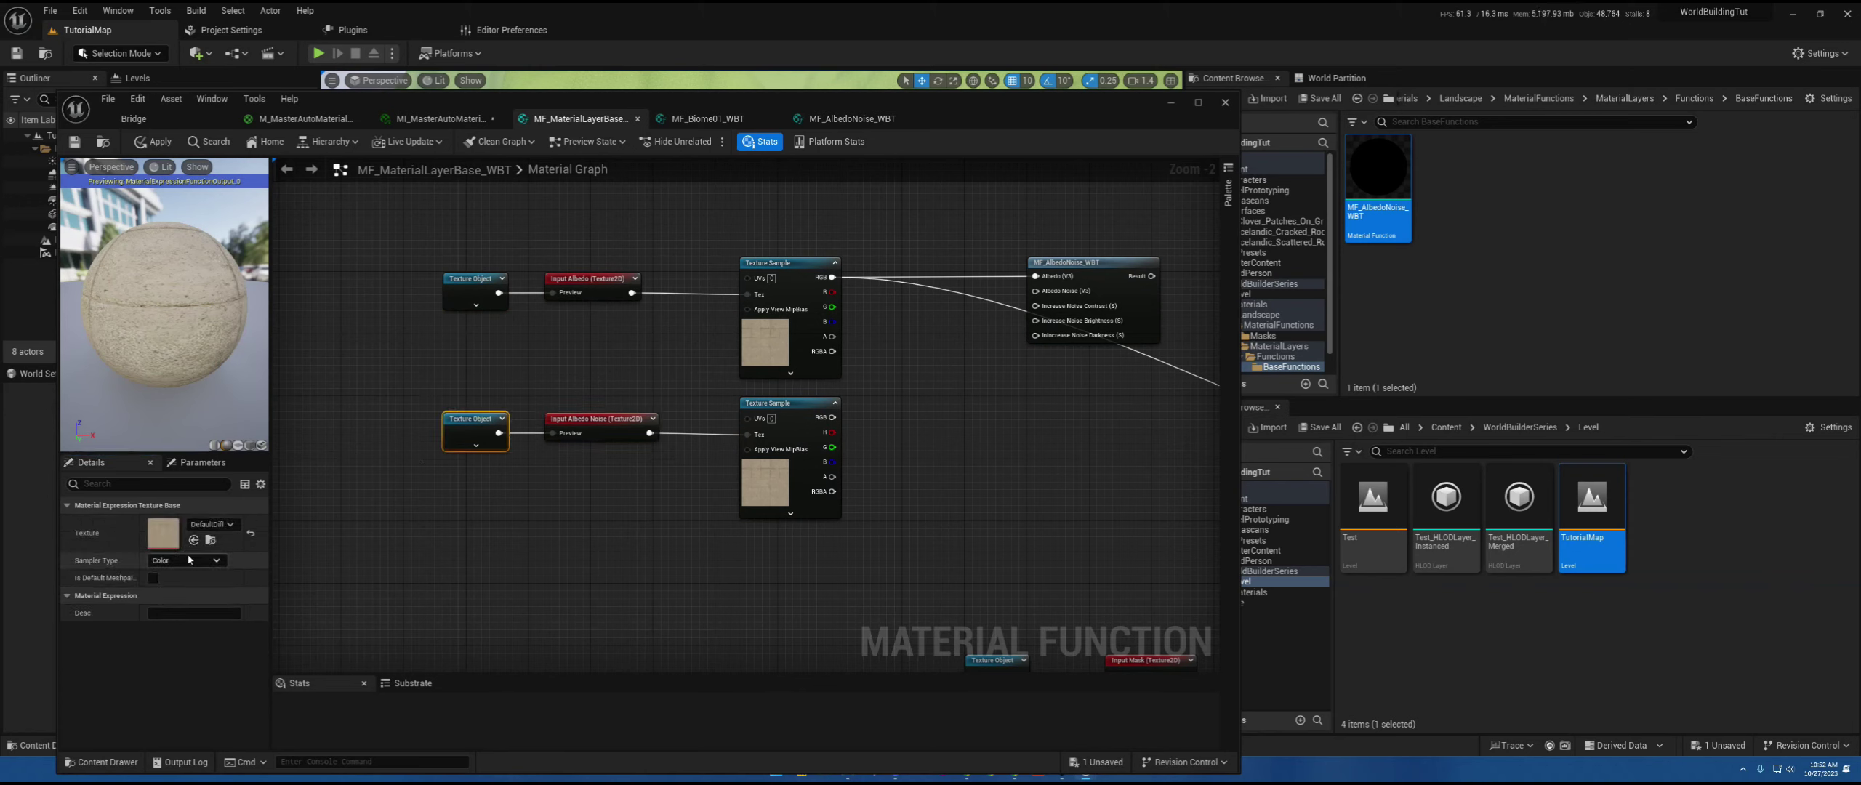
pyautogui.click(206, 525)
pyautogui.write('mac')
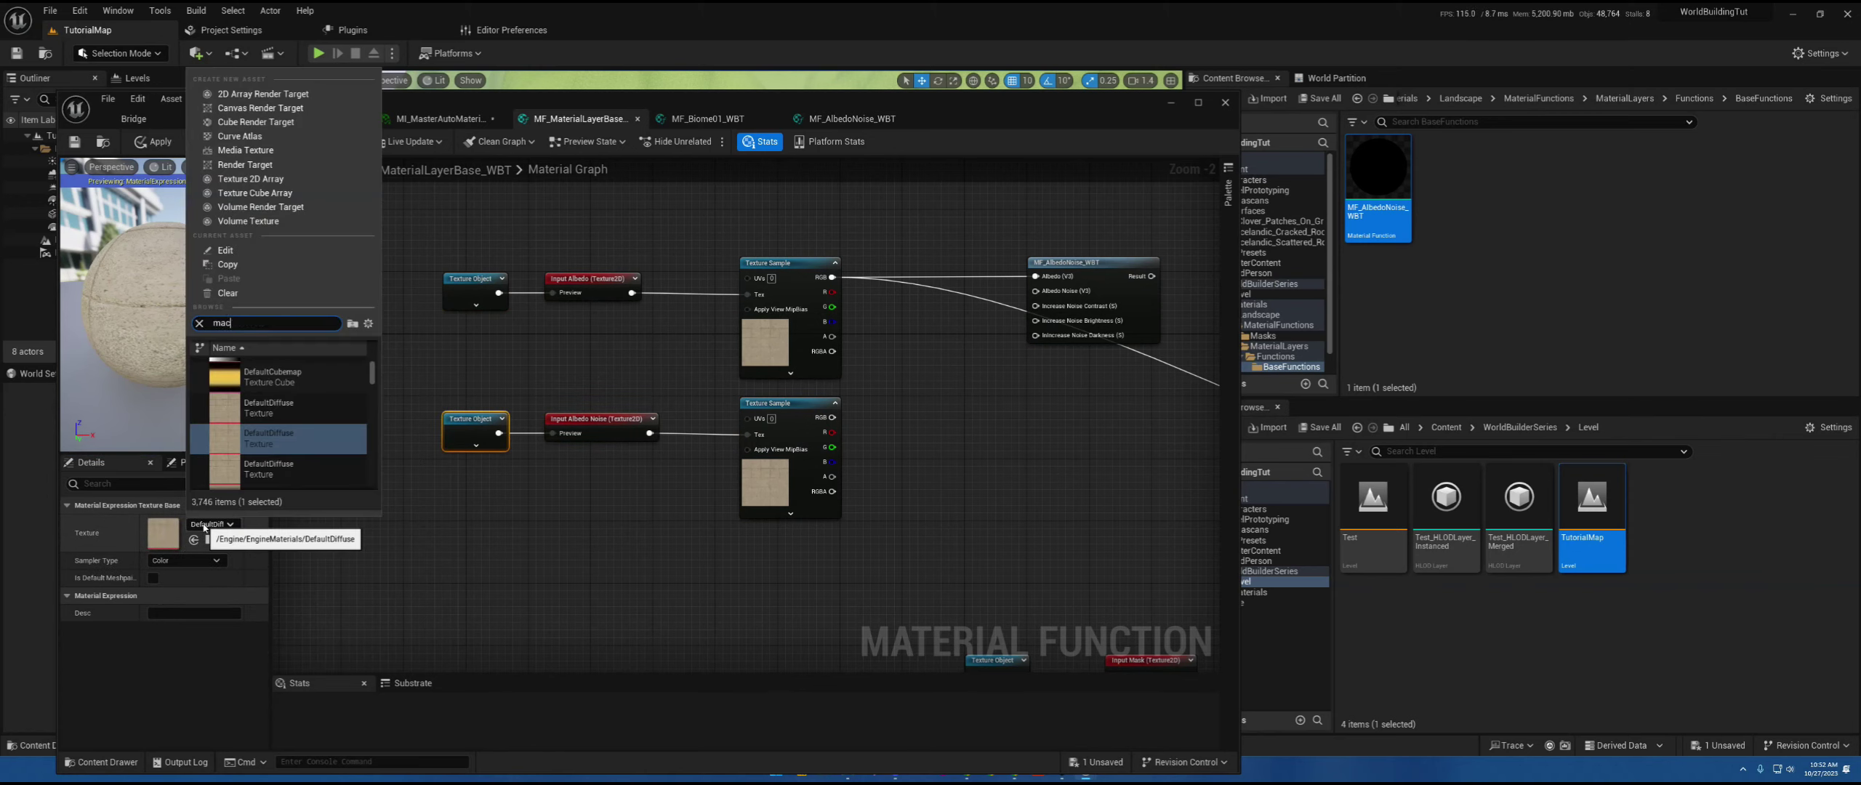
pyautogui.write('ro')
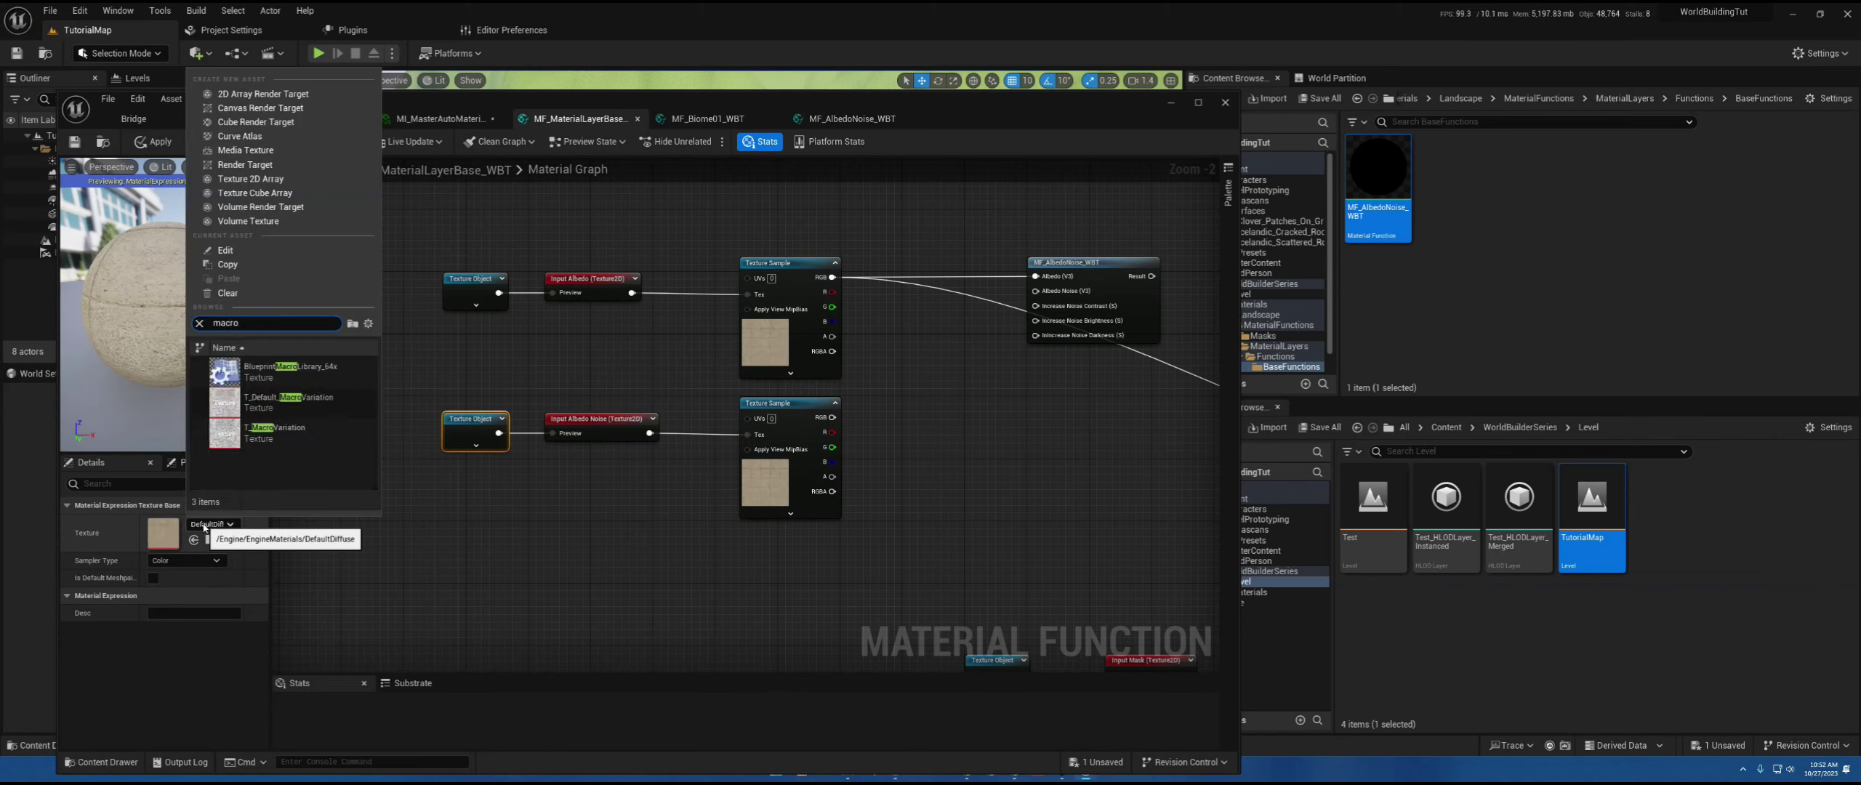
pyautogui.click(295, 402)
pyautogui.moveTo(885, 483); pyautogui.dragTo(863, 476, button='right')
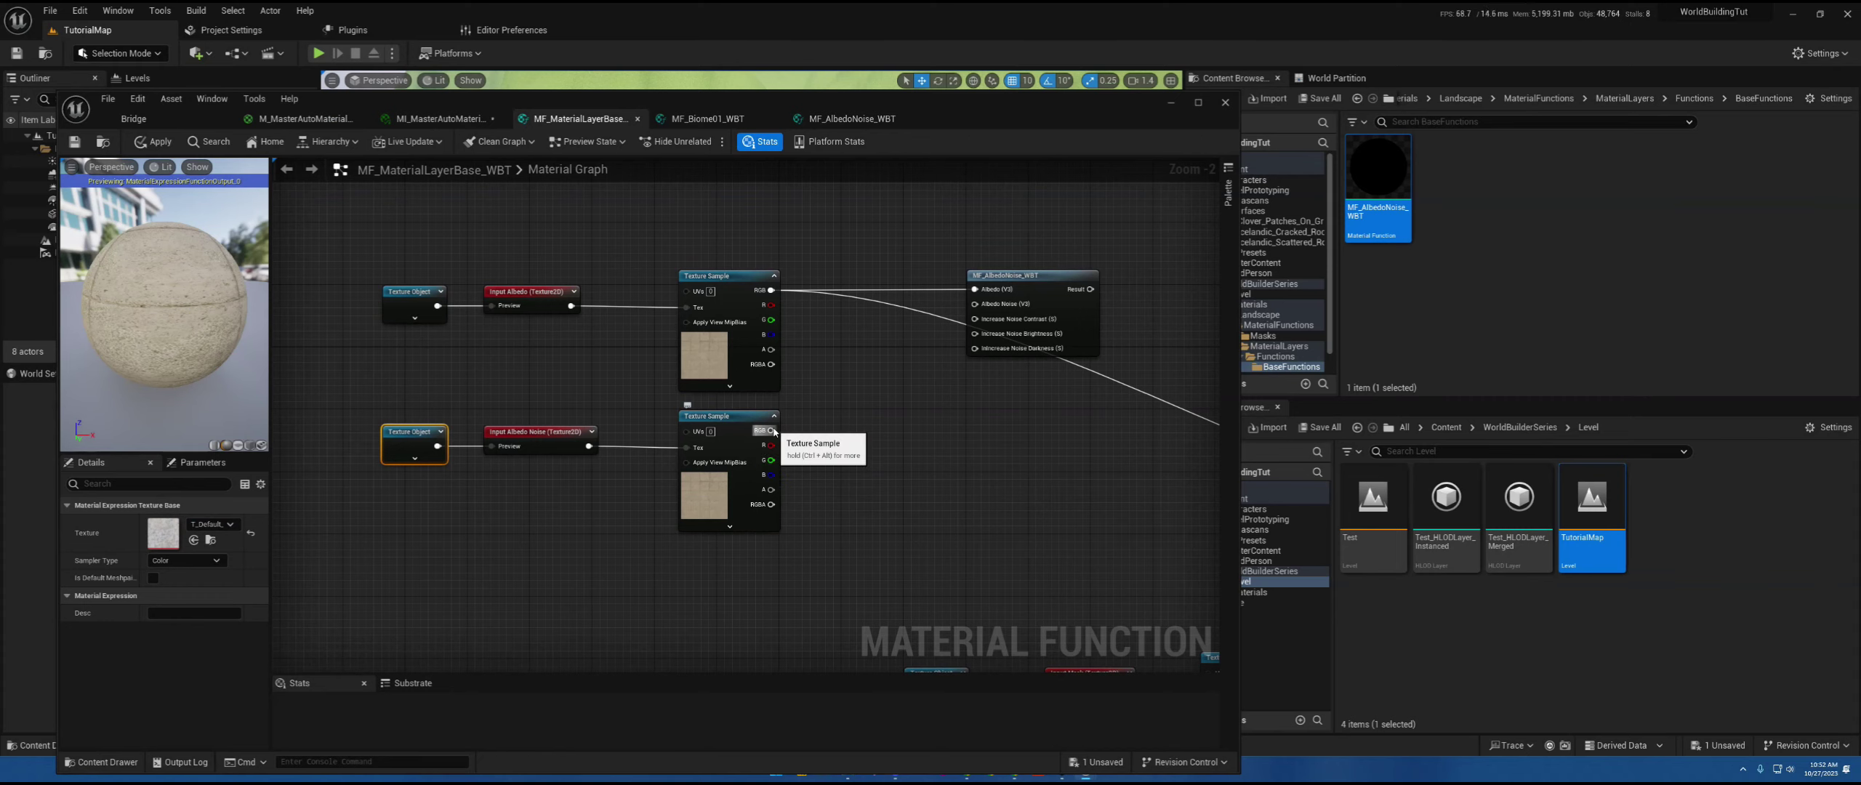
pyautogui.moveTo(772, 431); pyautogui.dragTo(975, 303)
# - Add a function input of the Scalar type below the noise texture sample and duplicate it twice
pyautogui.moveTo(913, 410); pyautogui.dragTo(764, 410, button='right')
pyautogui.rightClick(674, 494)
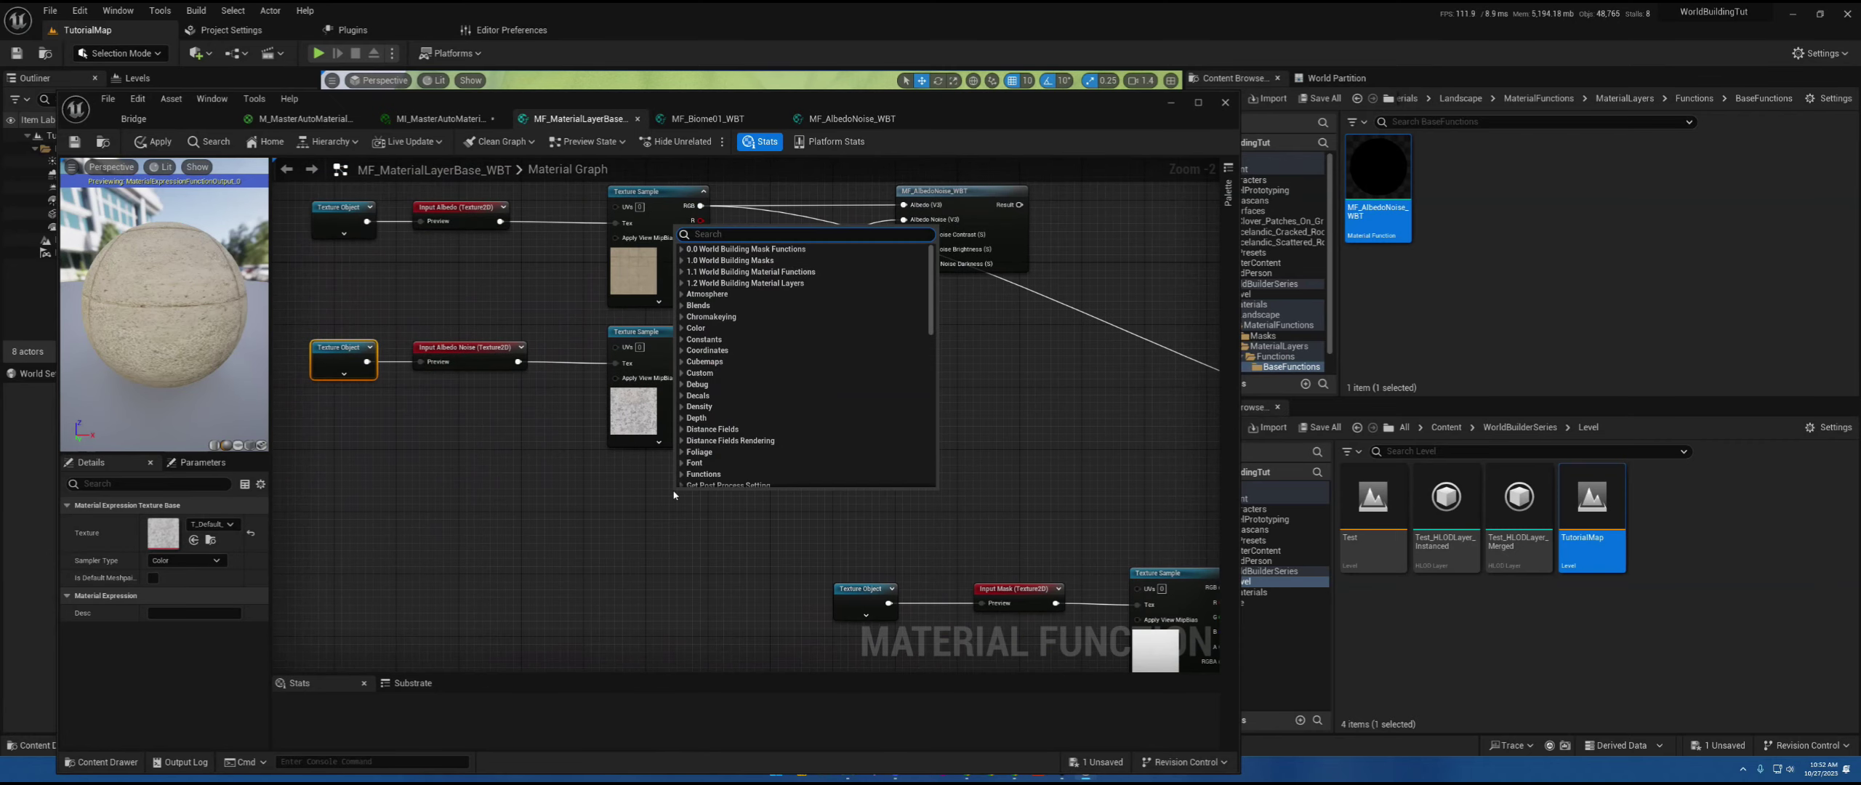
pyautogui.write('input')
pyautogui.press('Return')
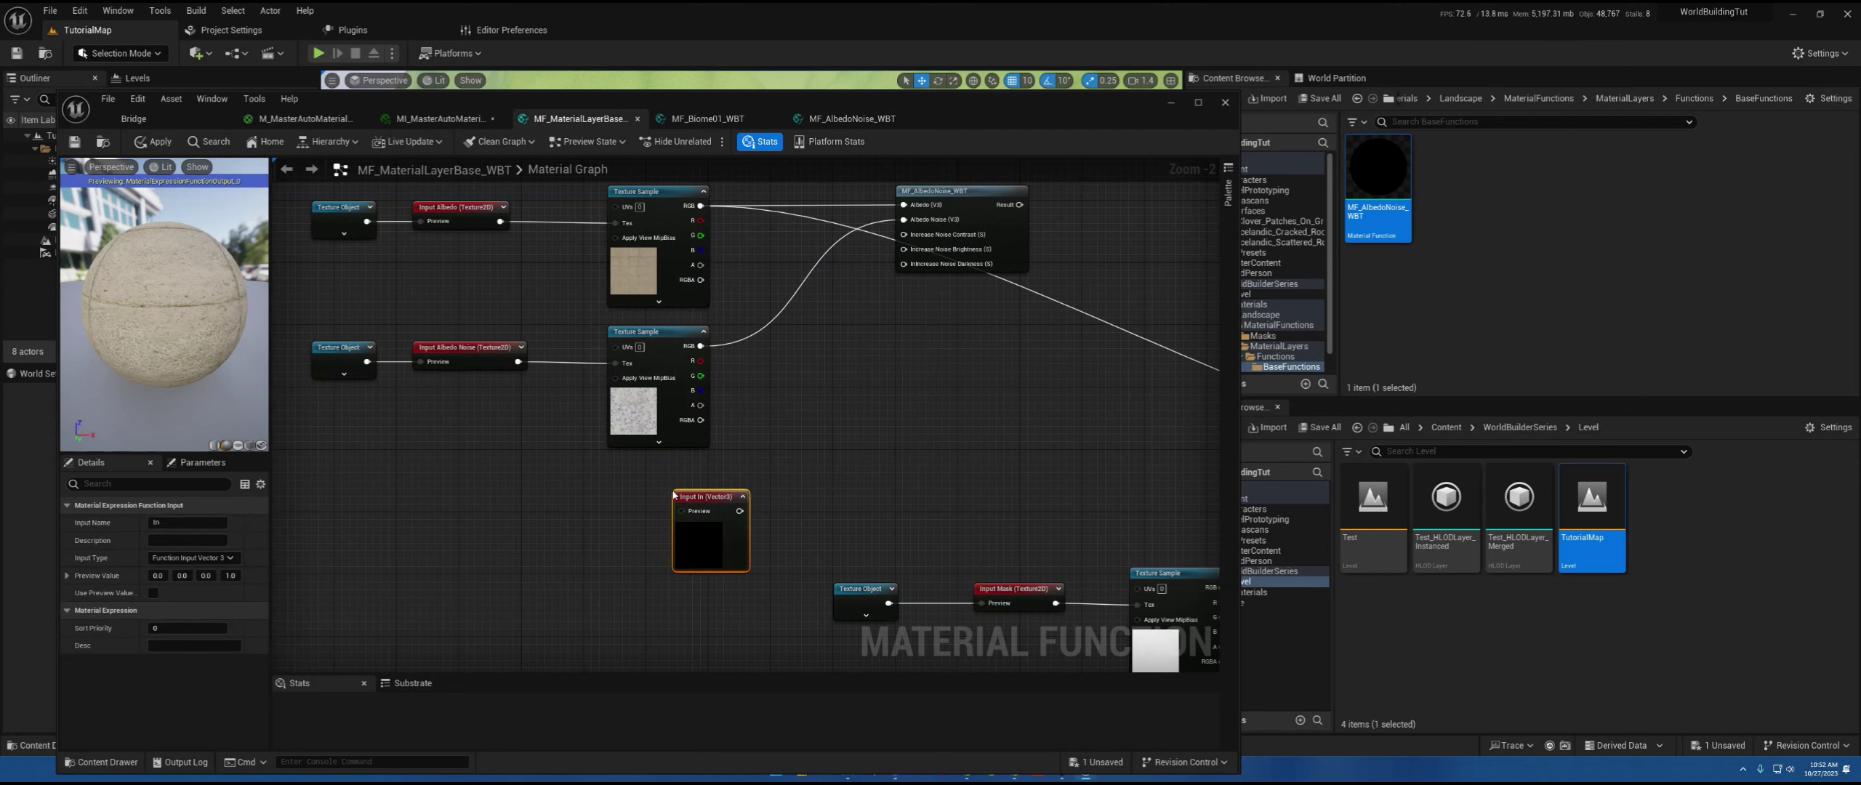
pyautogui.click(192, 558)
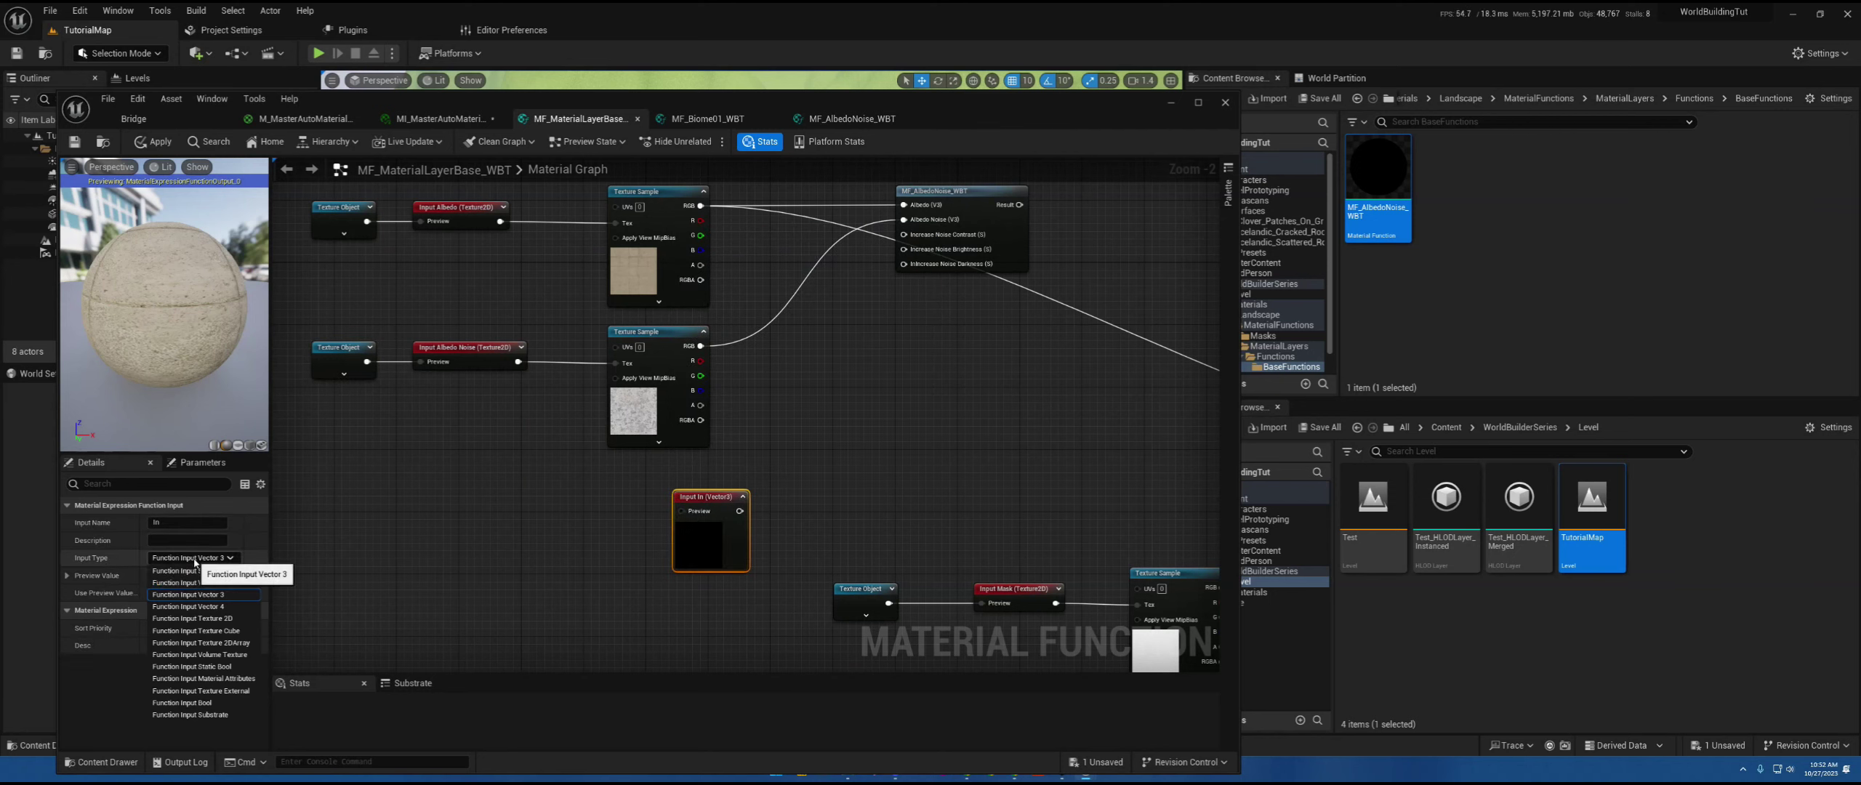
pyautogui.click(187, 571)
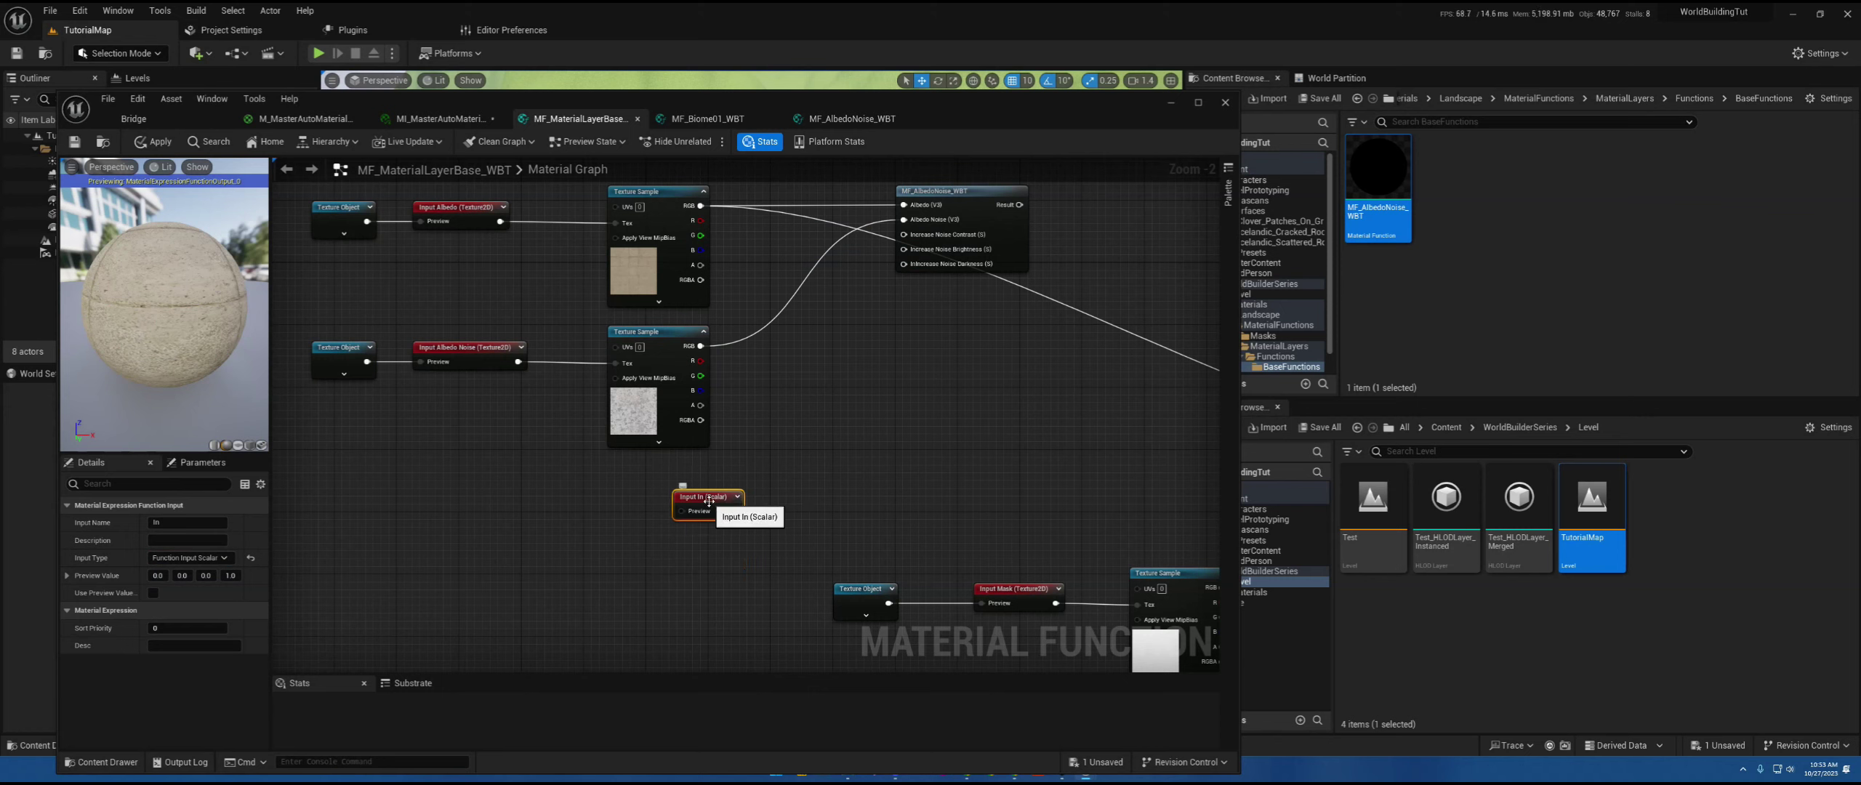
pyautogui.hotkey('ctrl', 'd')
pyautogui.hotkey('ctrl', 'd')
# - Rename the first two scalar inputs as Albedo Noise Contrast and Albedo Noise Brightness
pyautogui.click(695, 498)
pyautogui.click(166, 523)
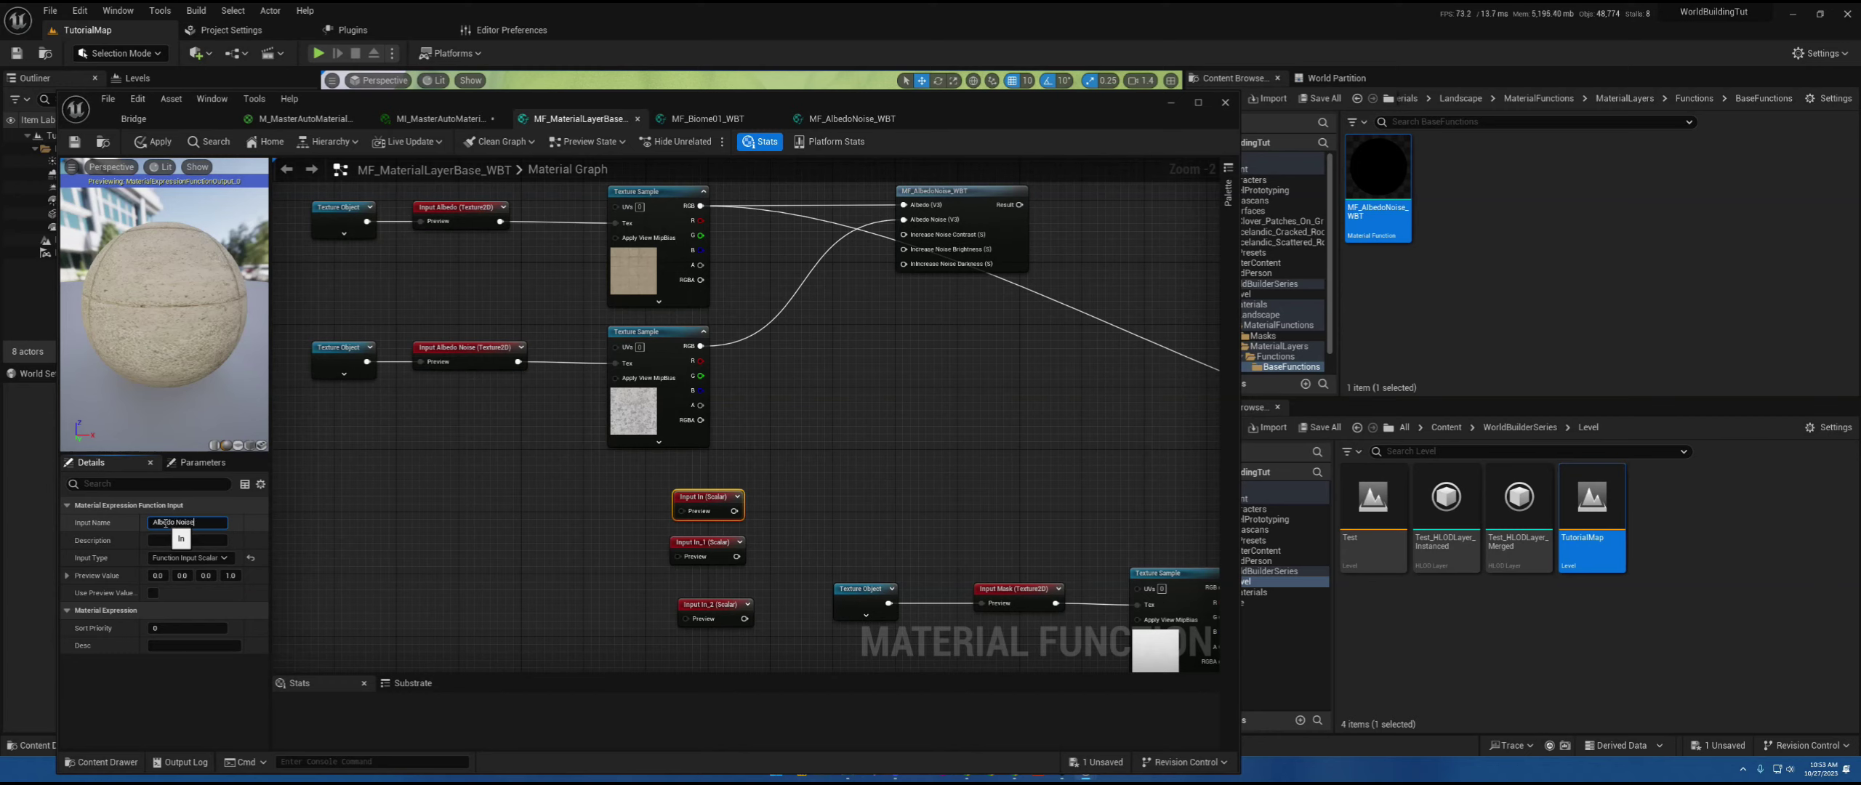
pyautogui.write('Albedo Noise Contrast')
pyautogui.press('Return')
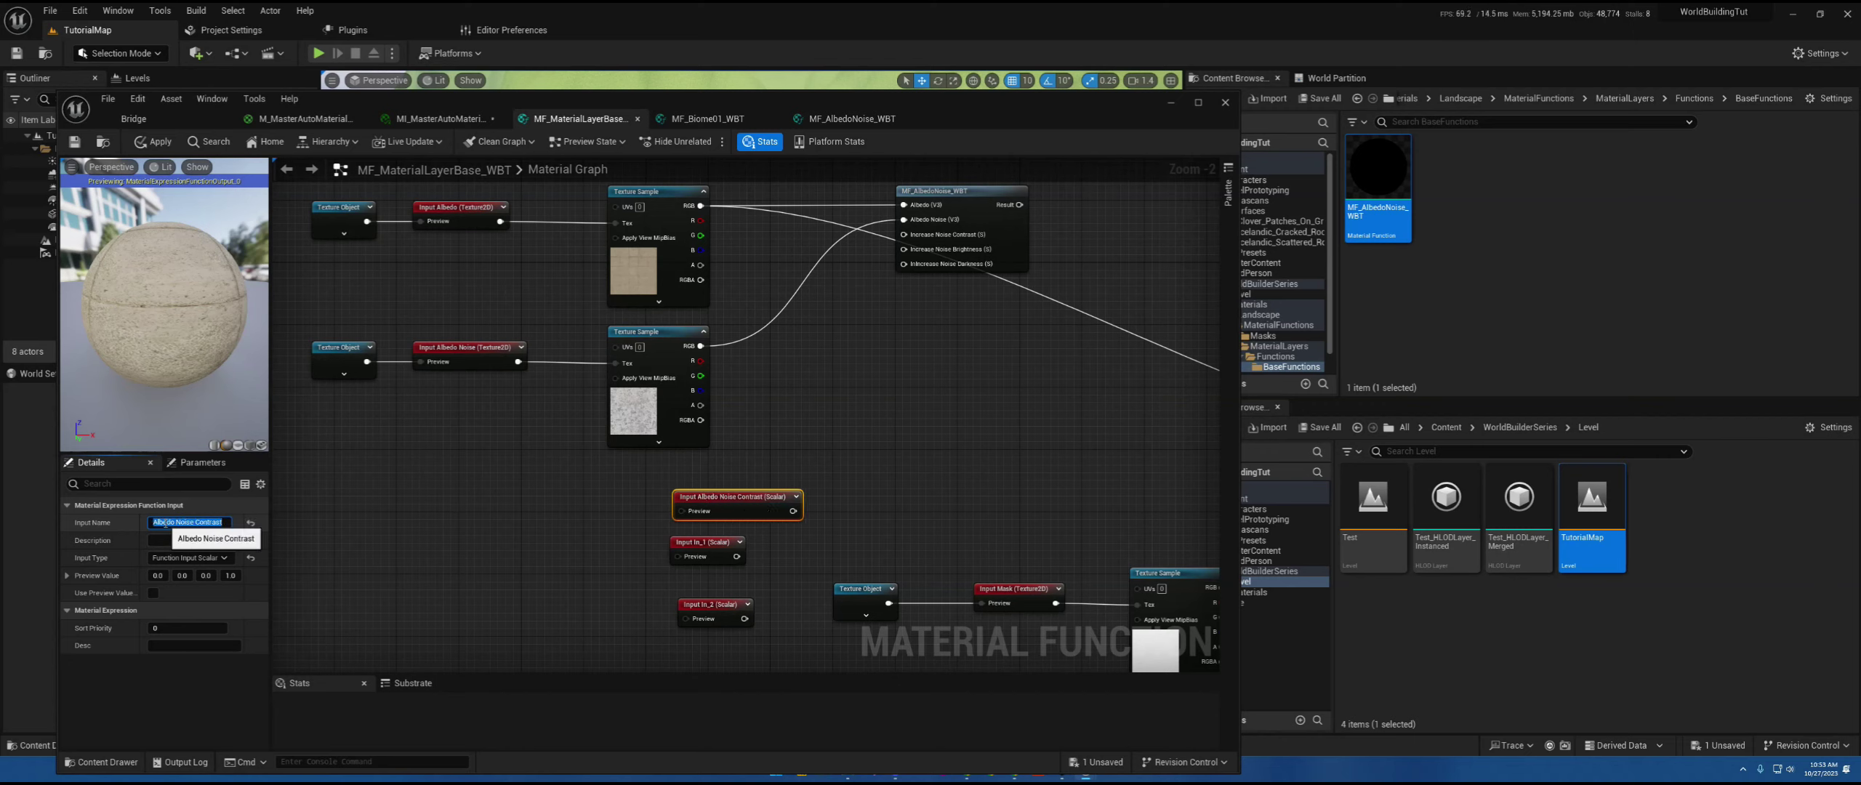
pyautogui.click(702, 543)
pyautogui.click(181, 523)
pyautogui.write('Albedo Noise')
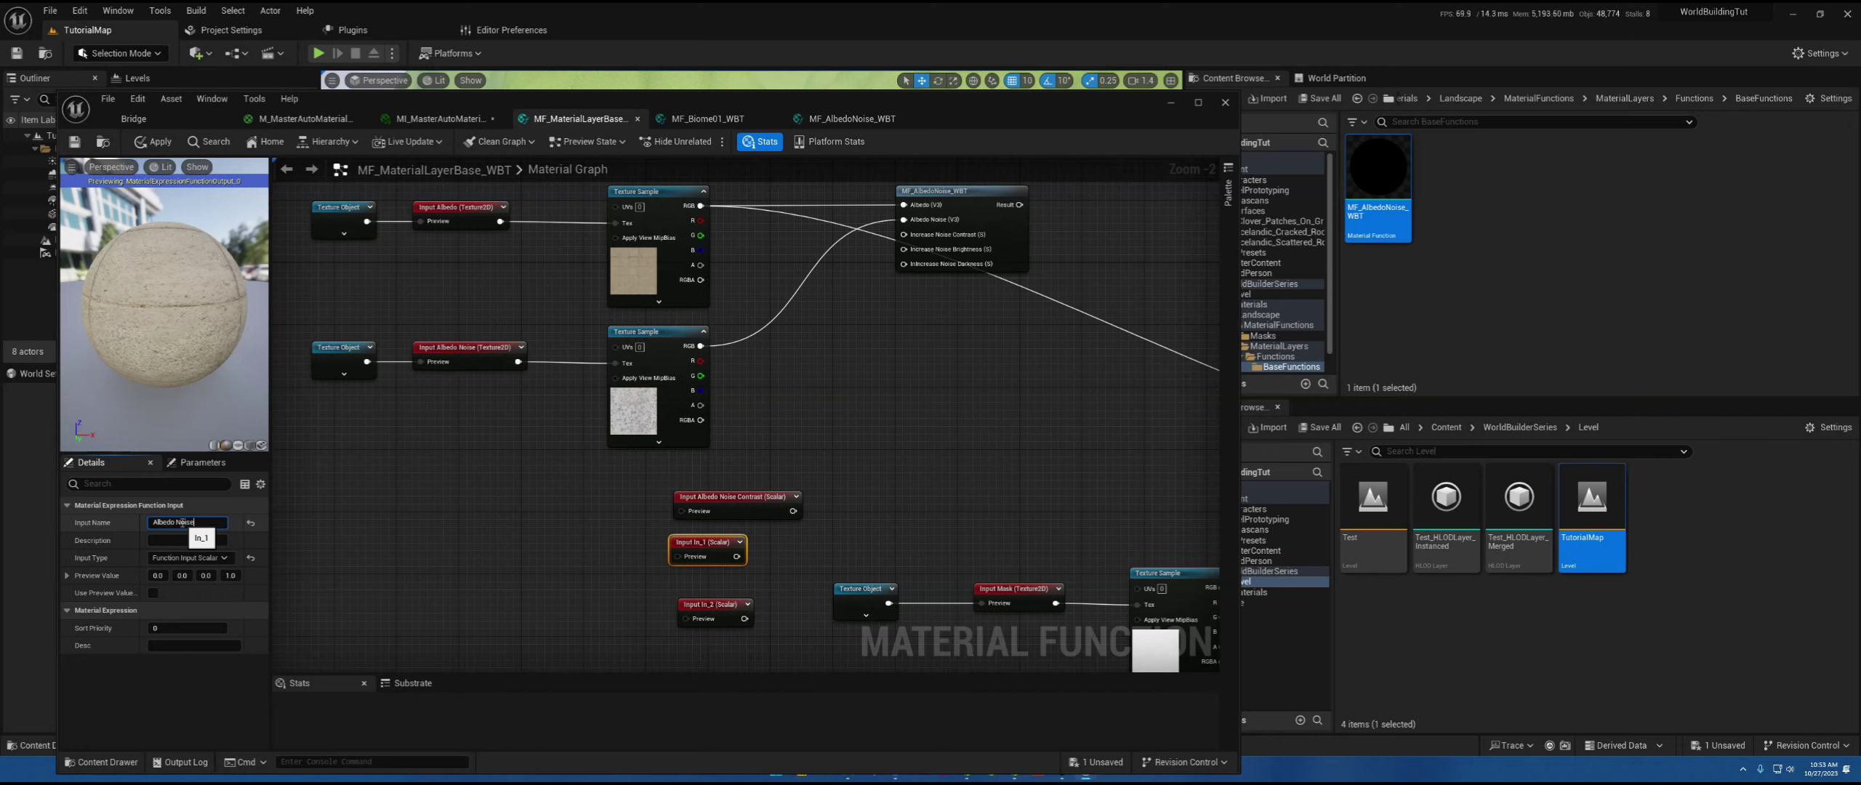
pyautogui.write(' Brightness')
pyautogui.press('Return')
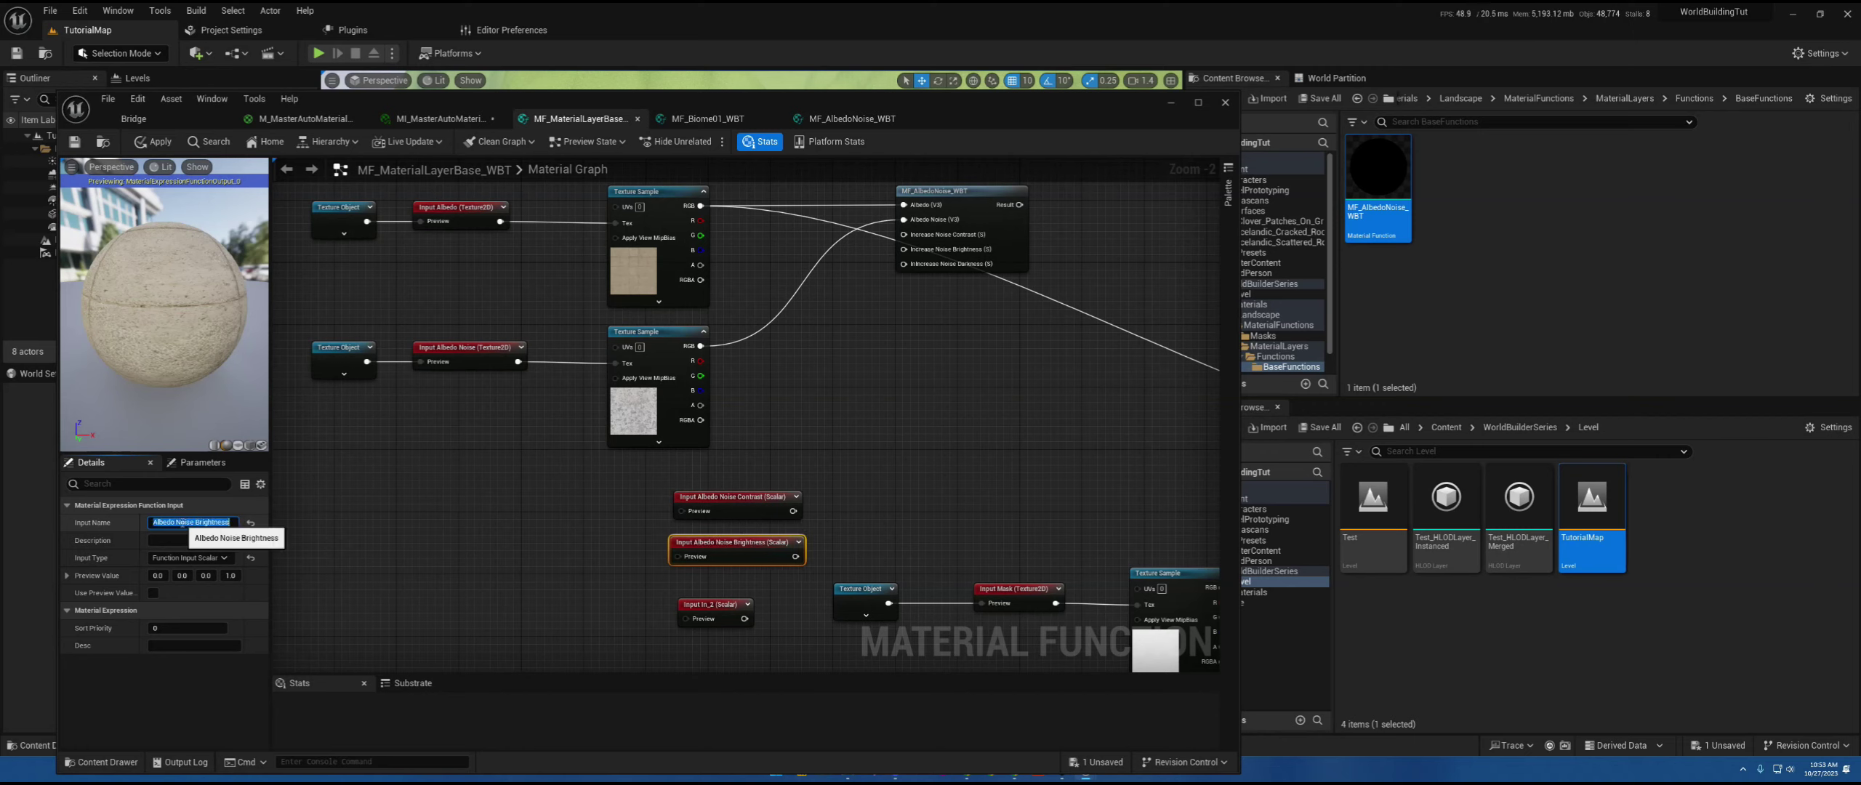
# - Rename the third scalar input as Albedo Noise Darkness and stack the three scalar inputs closely together
pyautogui.click(716, 605)
pyautogui.click(168, 522)
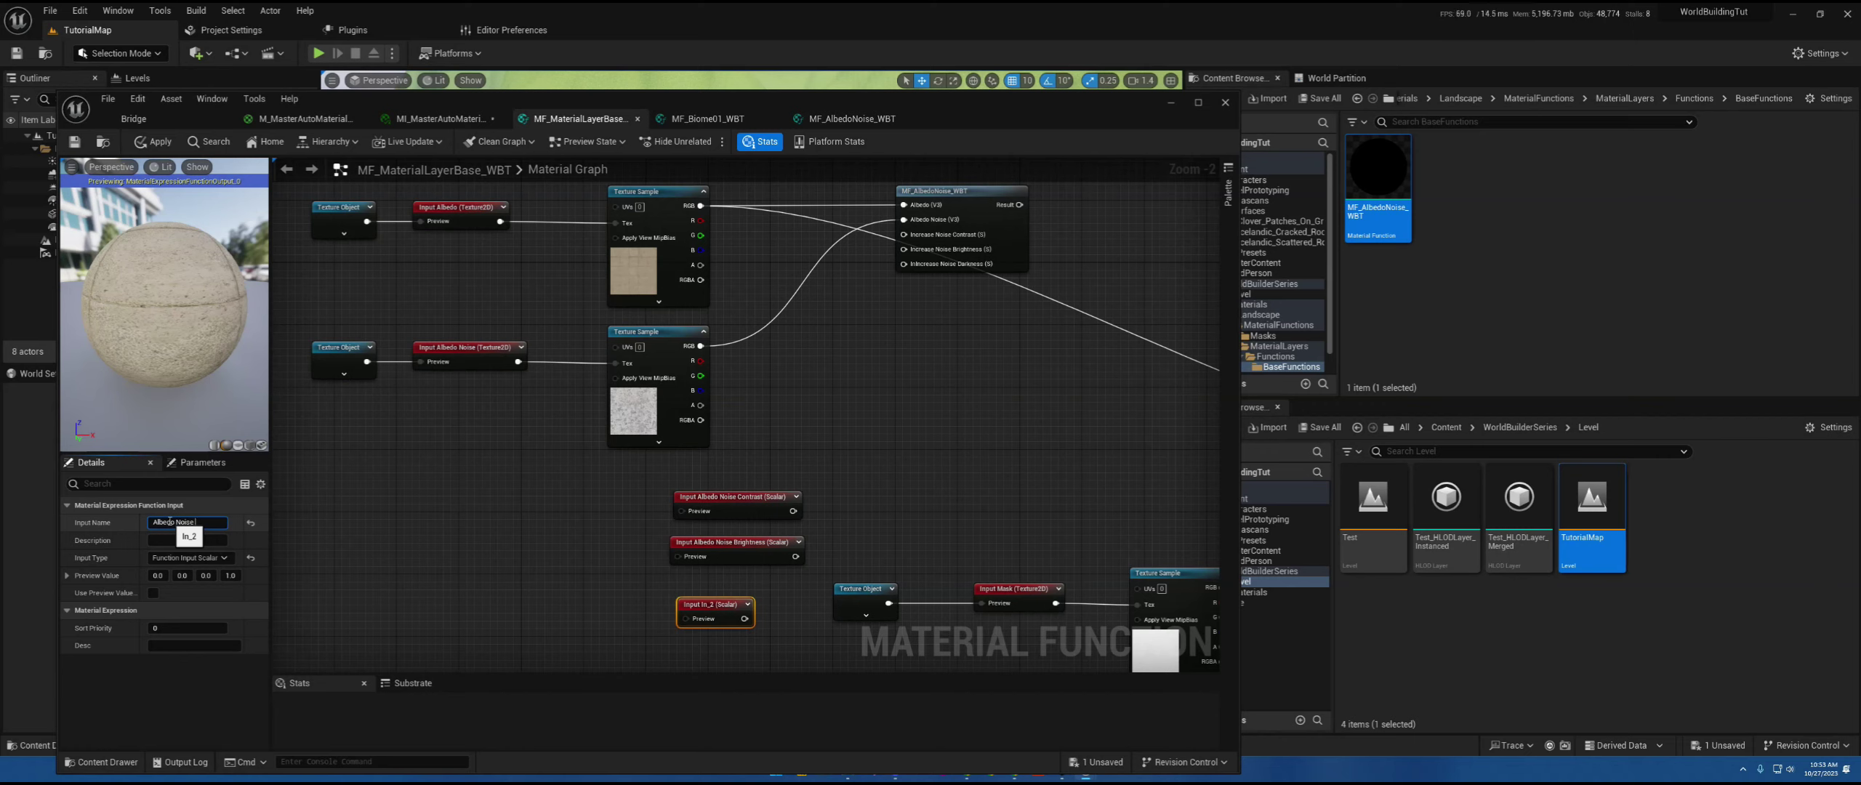
pyautogui.write('Albedo Noise Darkness')
pyautogui.press('Return')
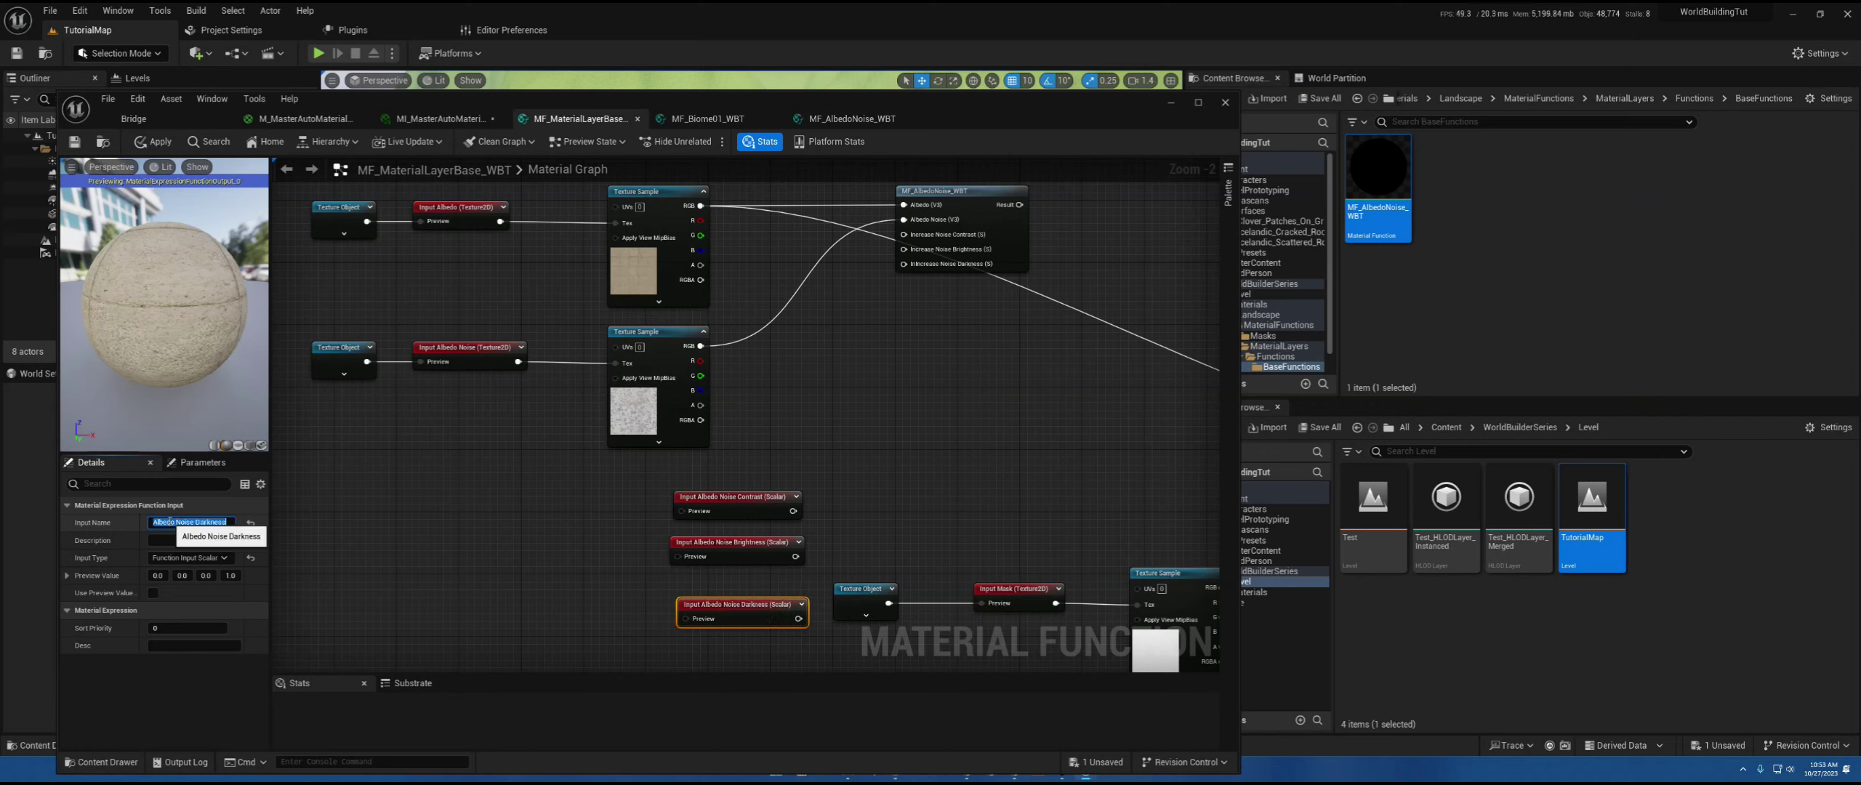
pyautogui.moveTo(672, 619); pyautogui.dragTo(665, 587)
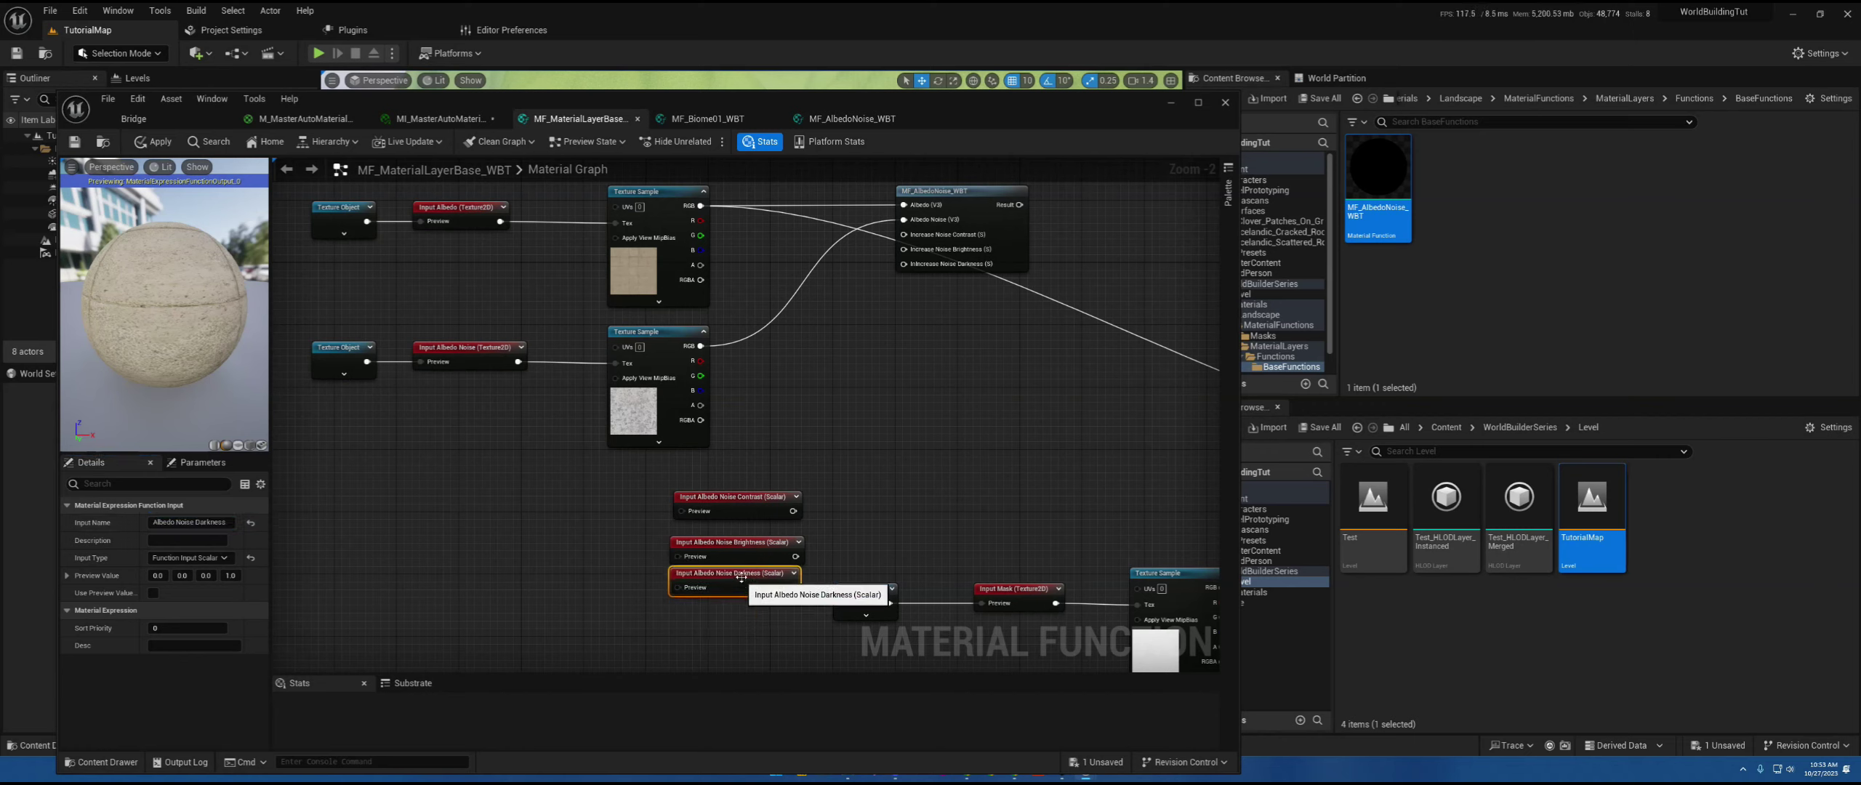
pyautogui.moveTo(735, 511); pyautogui.dragTo(731, 525)
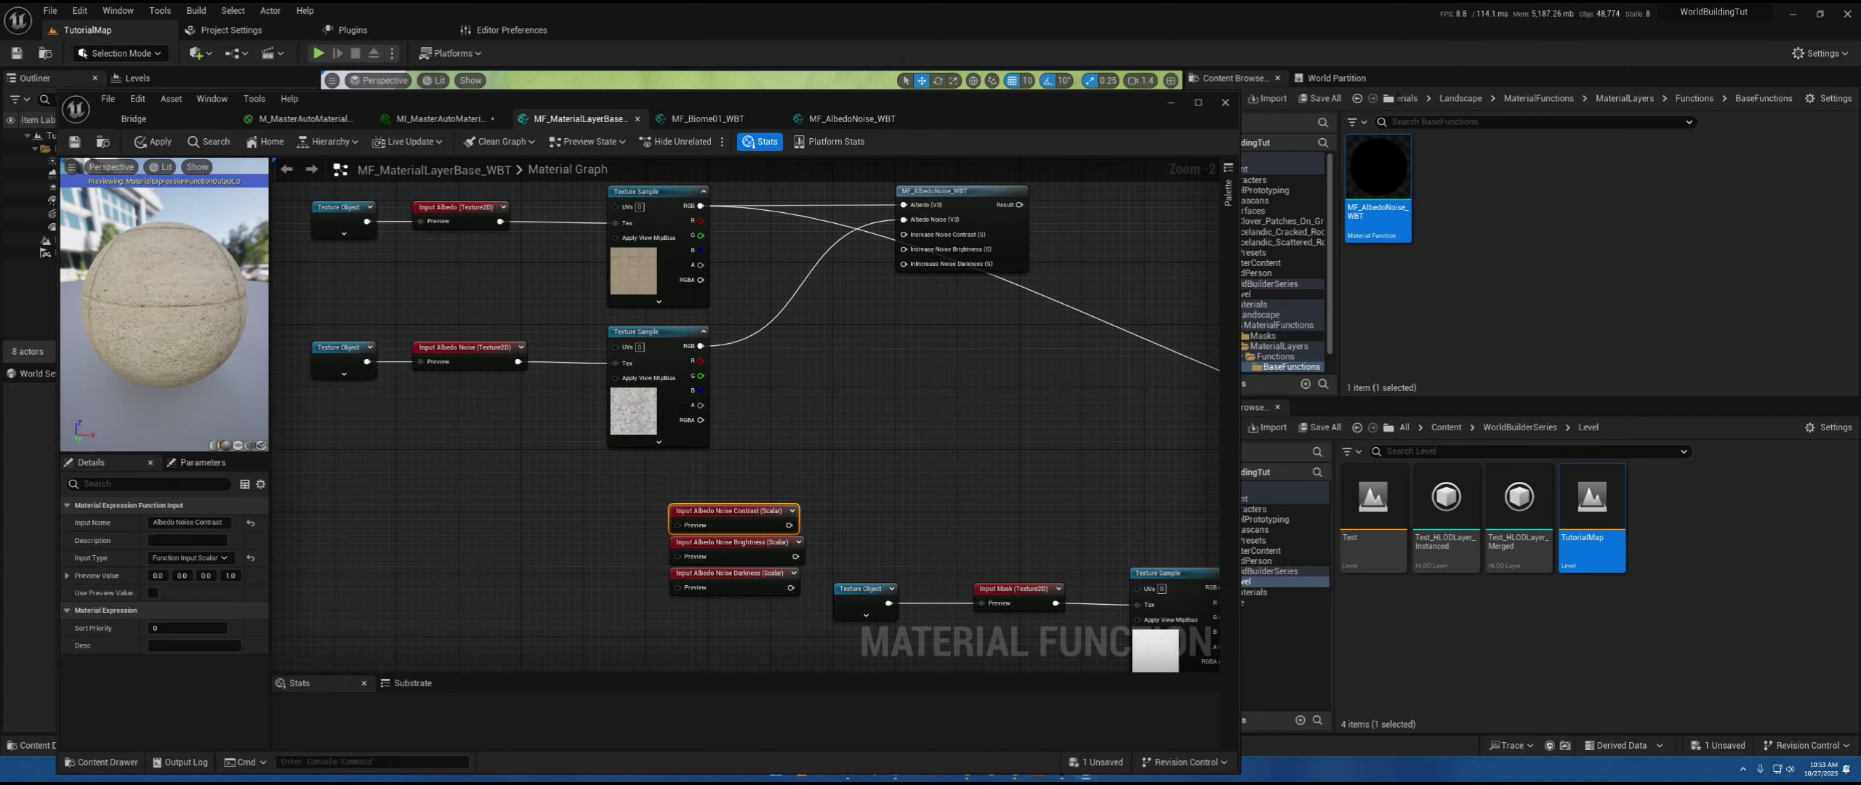
# - Enable the use of the preview value as default for all three albedo noise scalar inputs
pyautogui.moveTo(686, 452); pyautogui.dragTo(689, 356, button='right')
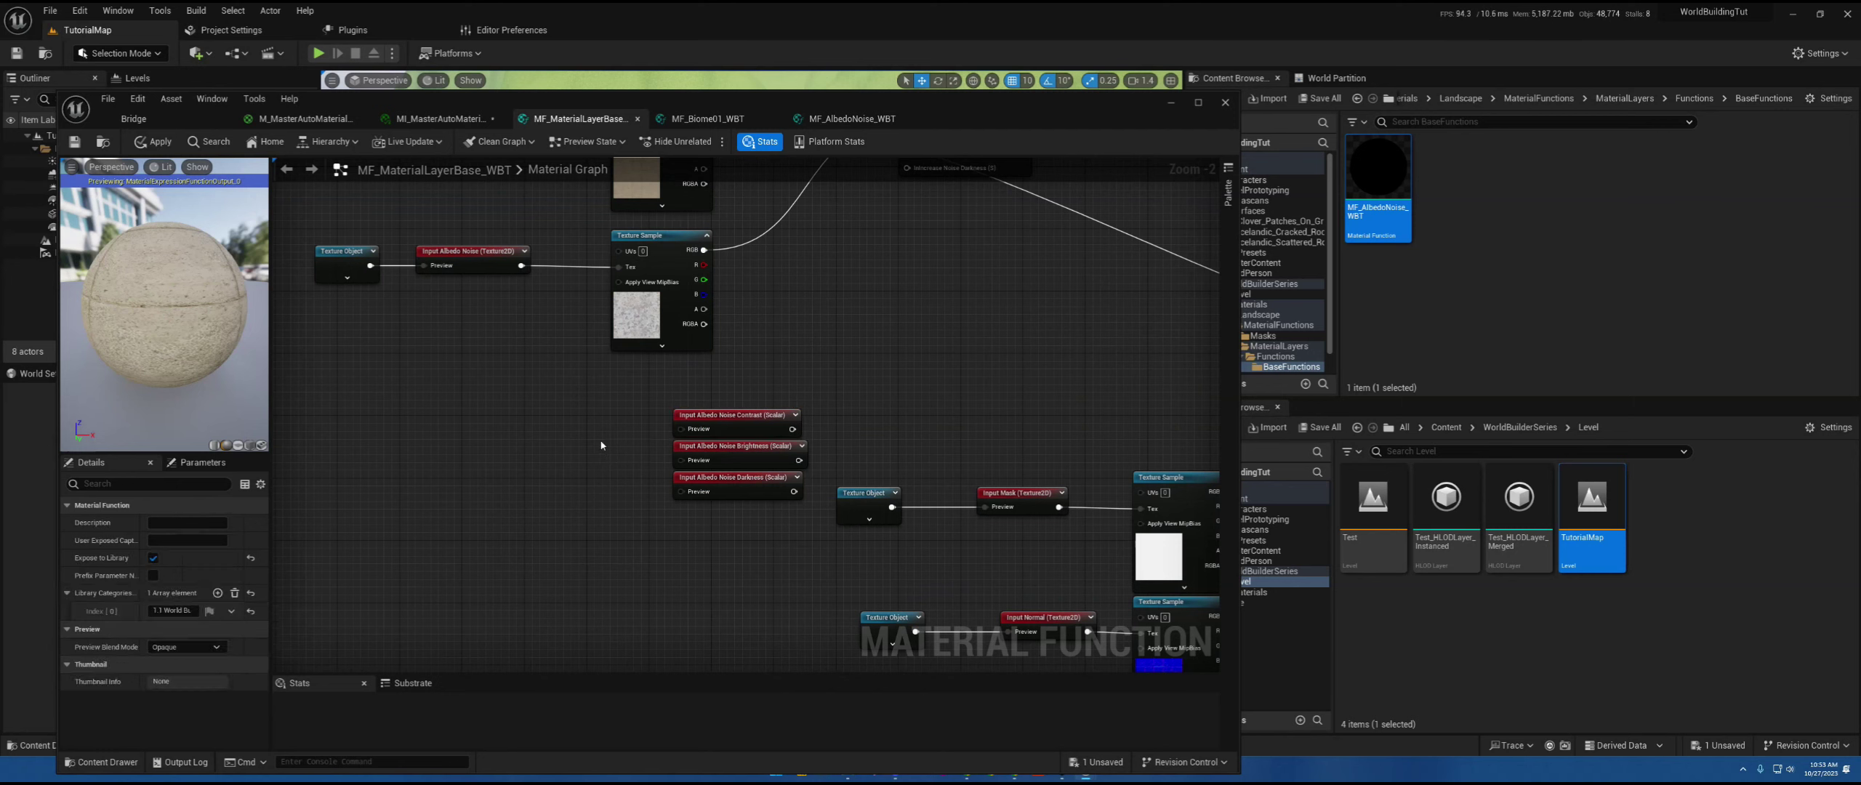
pyautogui.click(603, 442)
pyautogui.moveTo(635, 447)
pyautogui.mouseDown()
pyautogui.moveTo(615, 438)
pyautogui.moveTo(688, 426)
pyautogui.moveTo(652, 482)
pyautogui.moveTo(638, 453)
pyautogui.mouseUp()
pyautogui.moveTo(750, 524); pyautogui.dragTo(668, 445)
pyautogui.click(154, 593)
# - Connect the three scalar inputs to the matching MF_AlbedoNoise_WBT inputs and feed their previews from a constant of 1.0
pyautogui.moveTo(789, 432); pyautogui.dragTo(592, 574, button='right')
pyautogui.moveTo(593, 574); pyautogui.dragTo(737, 313)
pyautogui.moveTo(702, 417); pyautogui.dragTo(789, 286, button='right')
pyautogui.moveTo(501, 417); pyautogui.dragTo(654, 540)
pyautogui.moveTo(636, 444); pyautogui.dragTo(411, 475)
pyautogui.moveTo(461, 445); pyautogui.dragTo(494, 305, button='right')
pyautogui.click(1014, 500)
# - Set the sort priorities to 4 for Albedo Noise Contrast, 5 for Albedo Noise Brightness and 6 for Albedo Noise Darkness
pyautogui.moveTo(634, 446); pyautogui.dragTo(1079, 660, button='right')
pyautogui.click(857, 338)
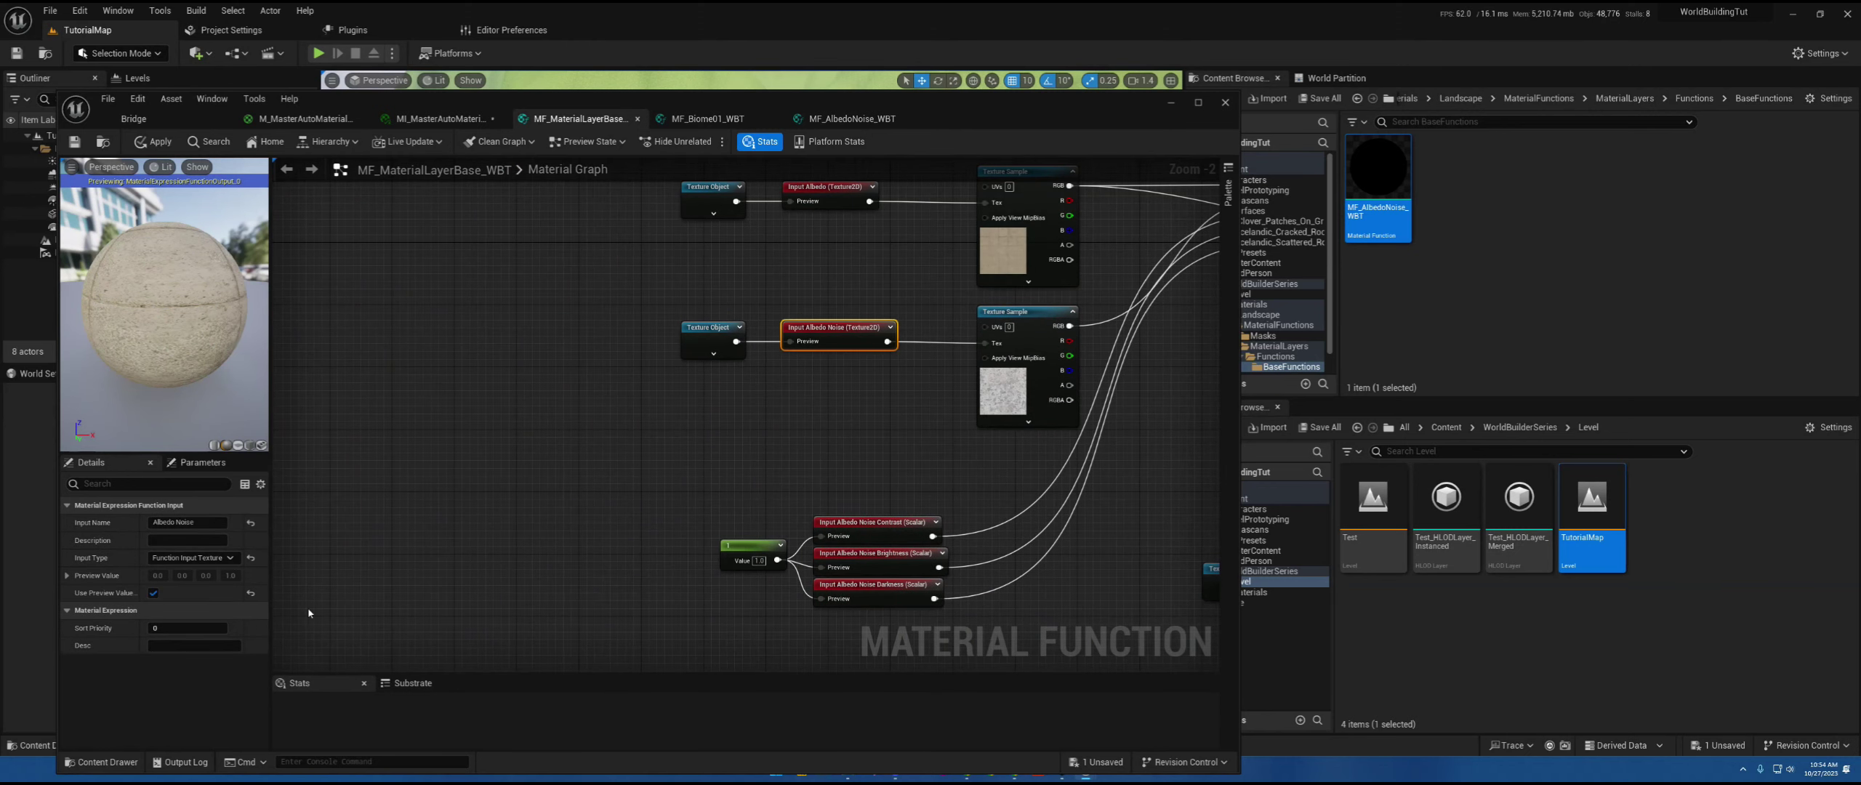
pyautogui.moveTo(876, 523); pyautogui.dragTo(691, 423, button='right')
pyautogui.click(687, 423)
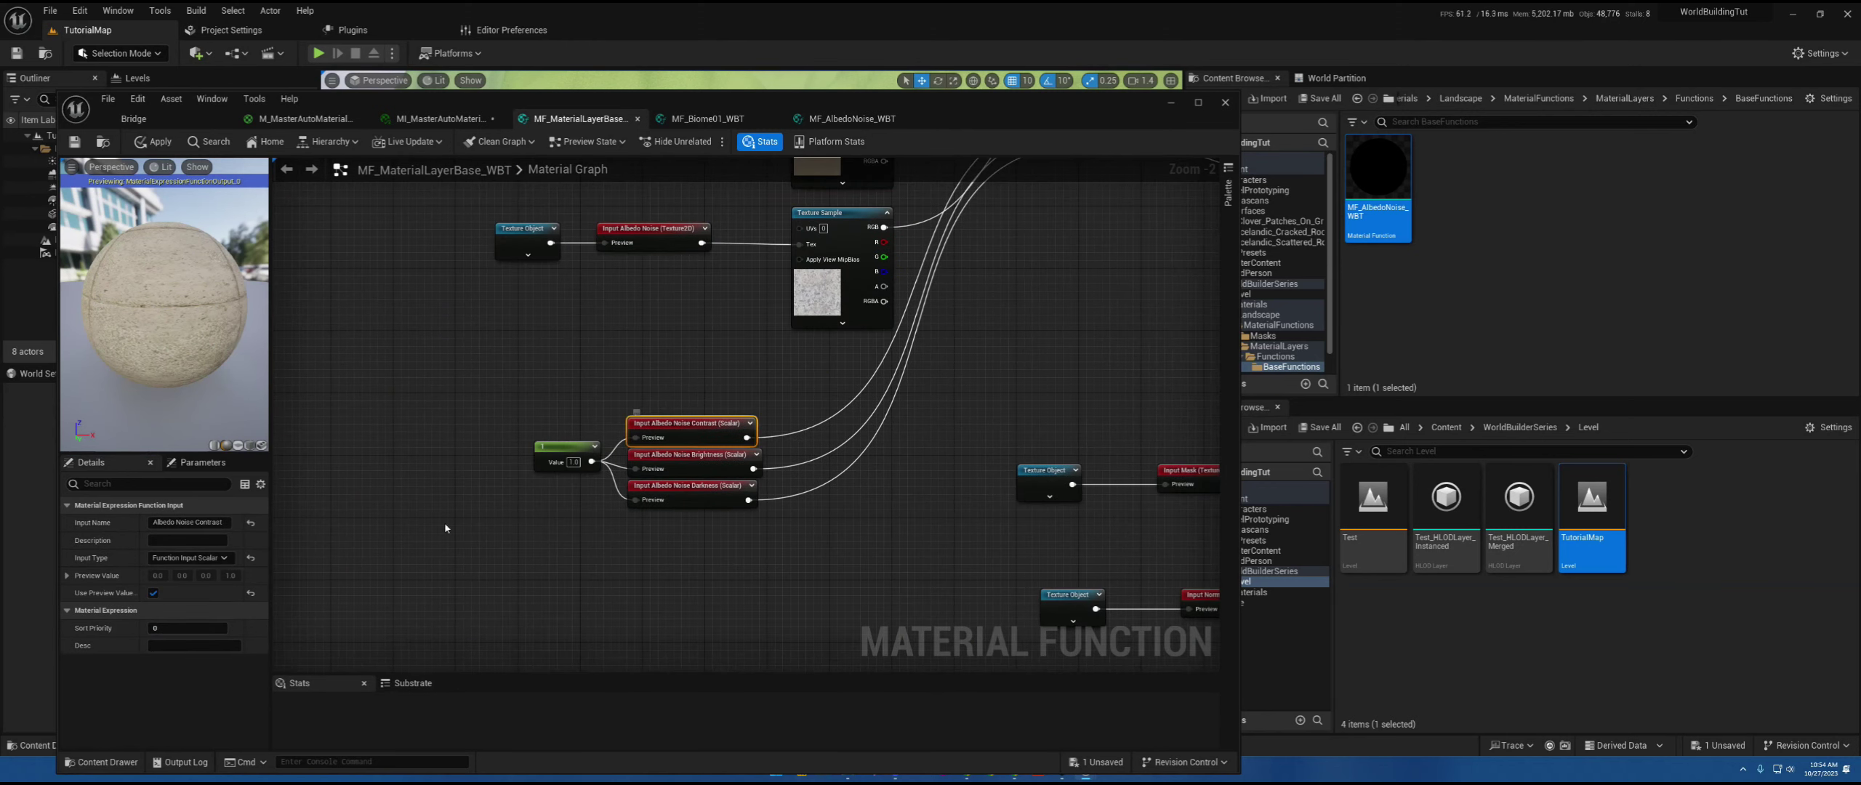
pyautogui.click(188, 628)
pyautogui.write('4')
pyautogui.click(699, 458)
pyautogui.click(188, 628)
pyautogui.write('5')
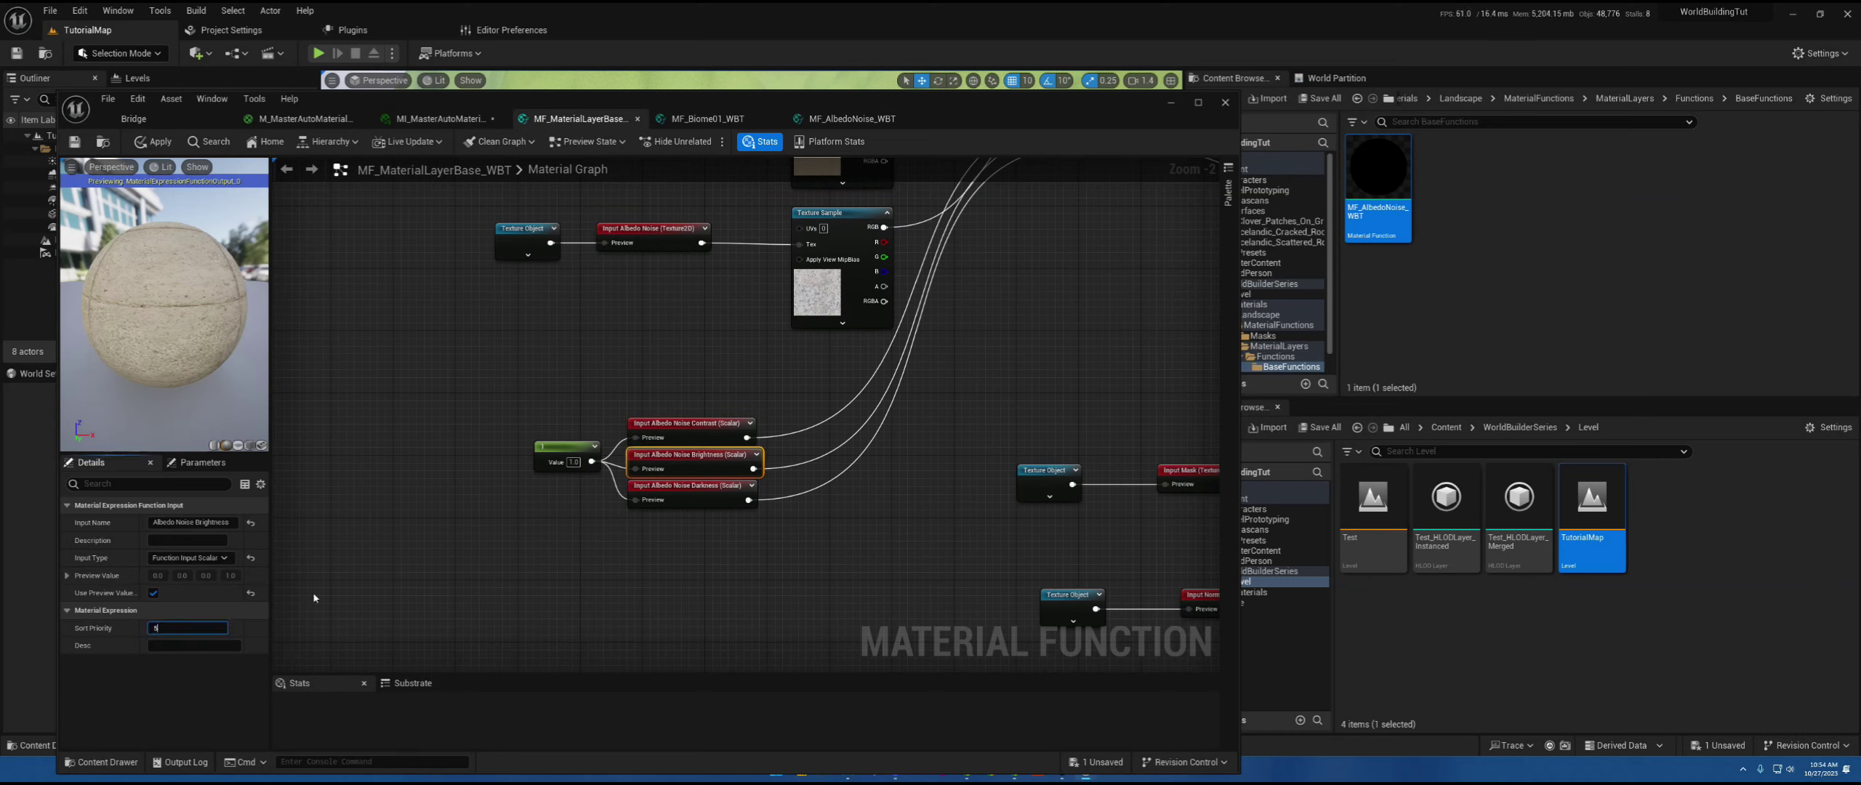
pyautogui.click(691, 493)
pyautogui.click(187, 628)
pyautogui.write('6')
# - Connect the Result of MF_AlbedoNoise_WBT to the Base Color of the SetMaterialAttributes node
pyautogui.moveTo(727, 305); pyautogui.dragTo(589, 478, button='right')
pyautogui.moveTo(1087, 410); pyautogui.dragTo(580, 340, button='right')
pyautogui.moveTo(557, 191); pyautogui.dragTo(1103, 449)
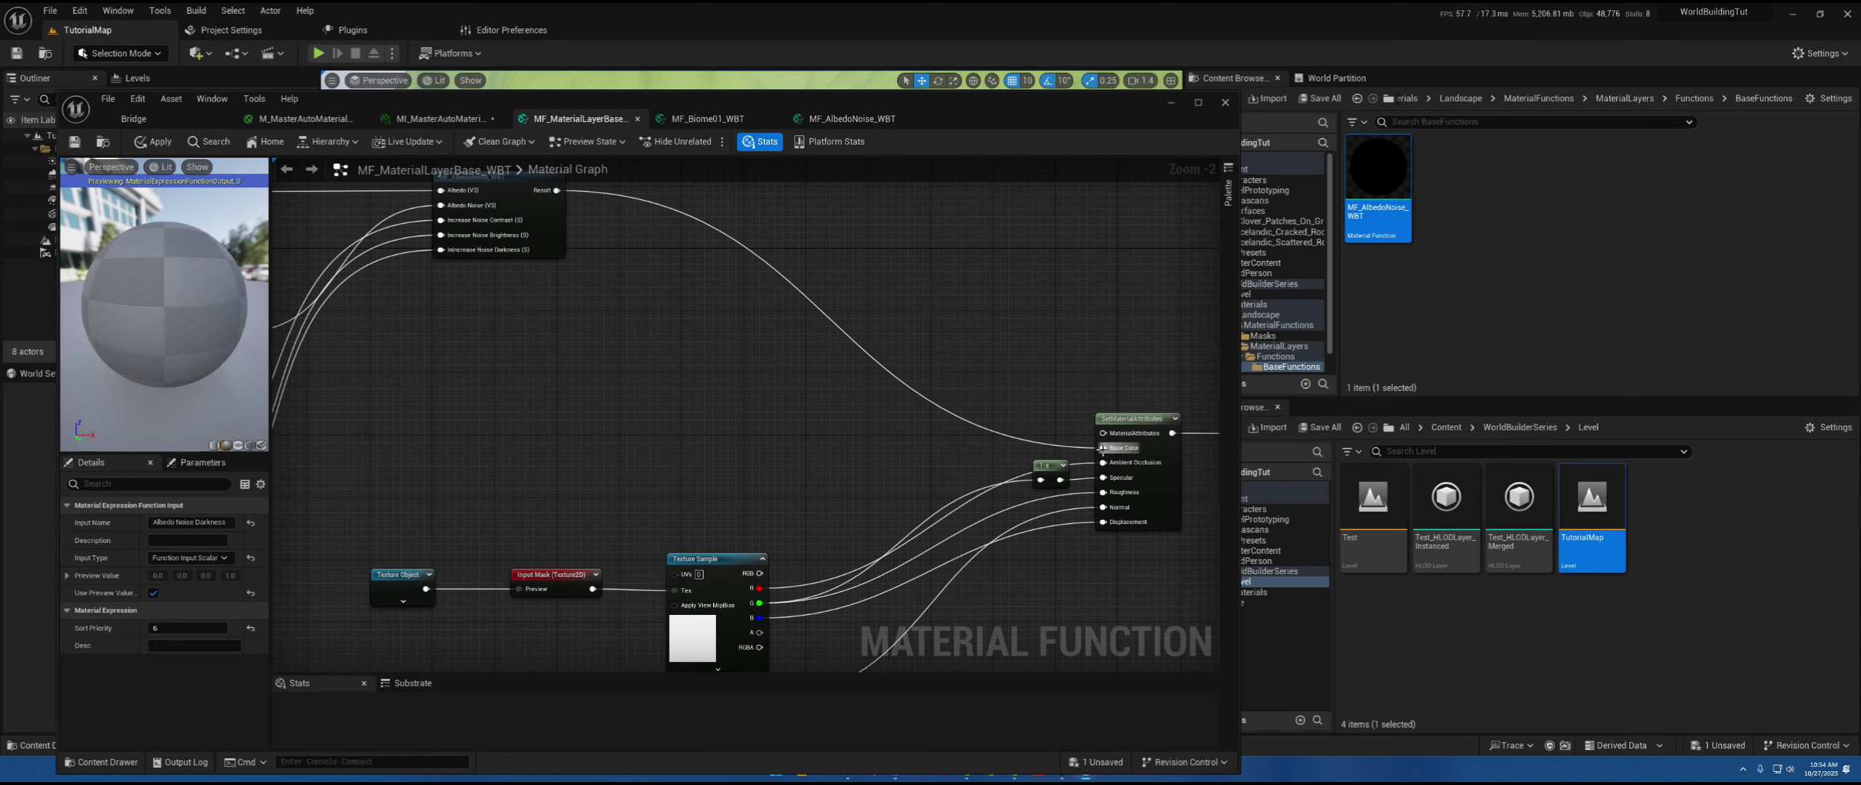
# - Examine the albedo noise on the preview sphere and its wiring, and move the material editor window aside to uncover the landscape
pyautogui.moveTo(366, 362); pyautogui.dragTo(598, 404, button='right')
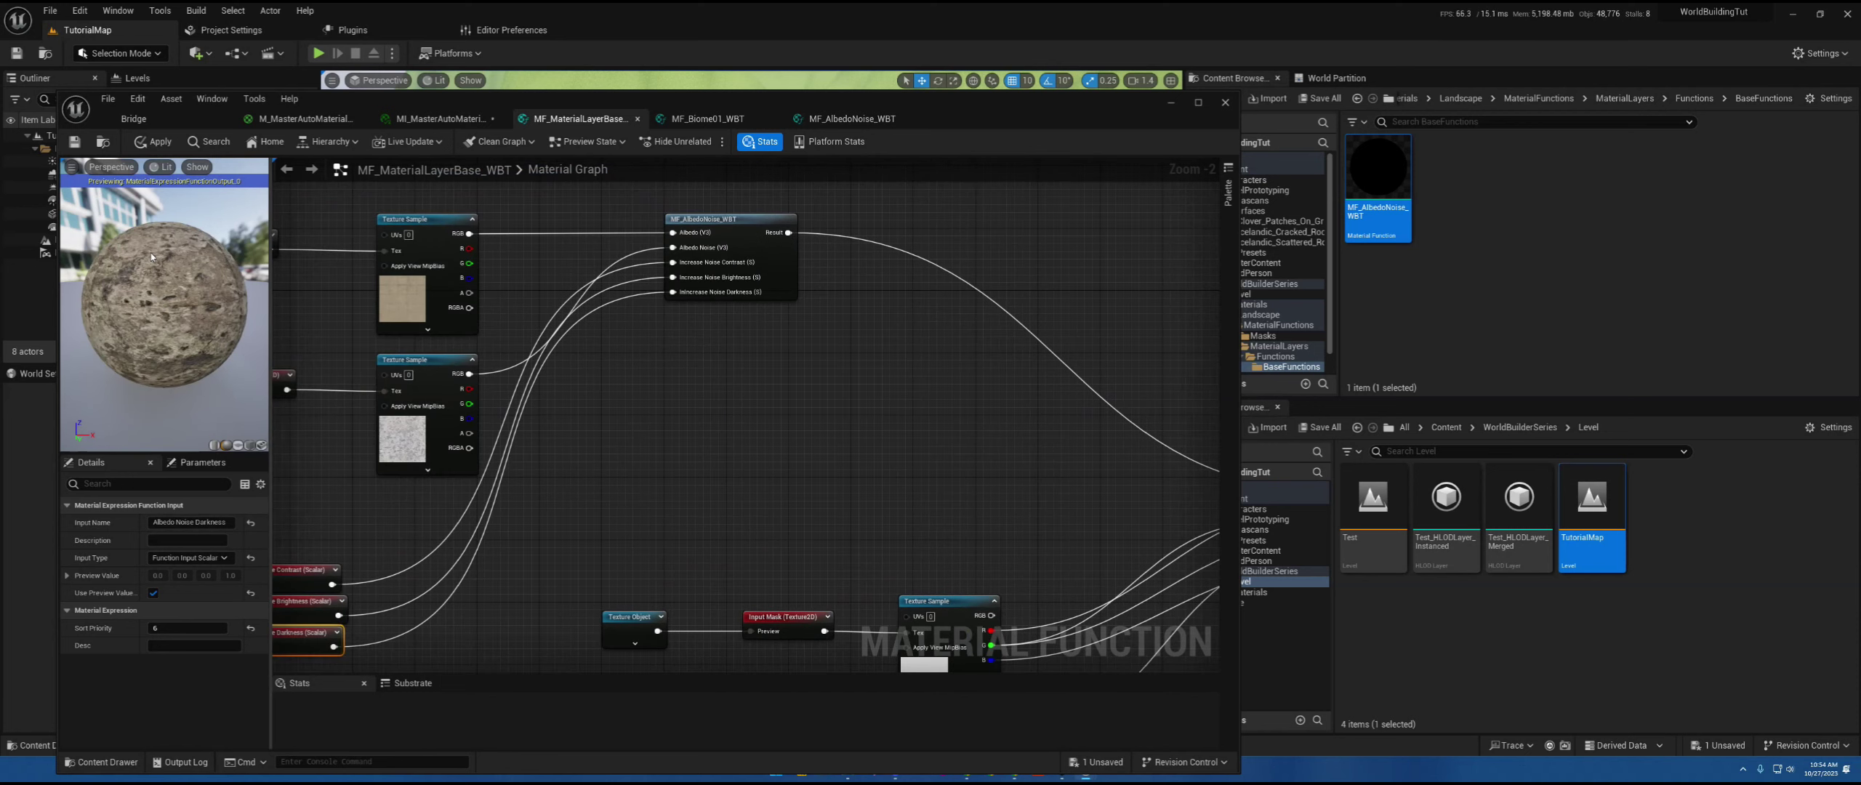
pyautogui.moveTo(151, 256); pyautogui.dragTo(110, 288)
pyautogui.moveTo(641, 285); pyautogui.dragTo(334, 299, button='right')
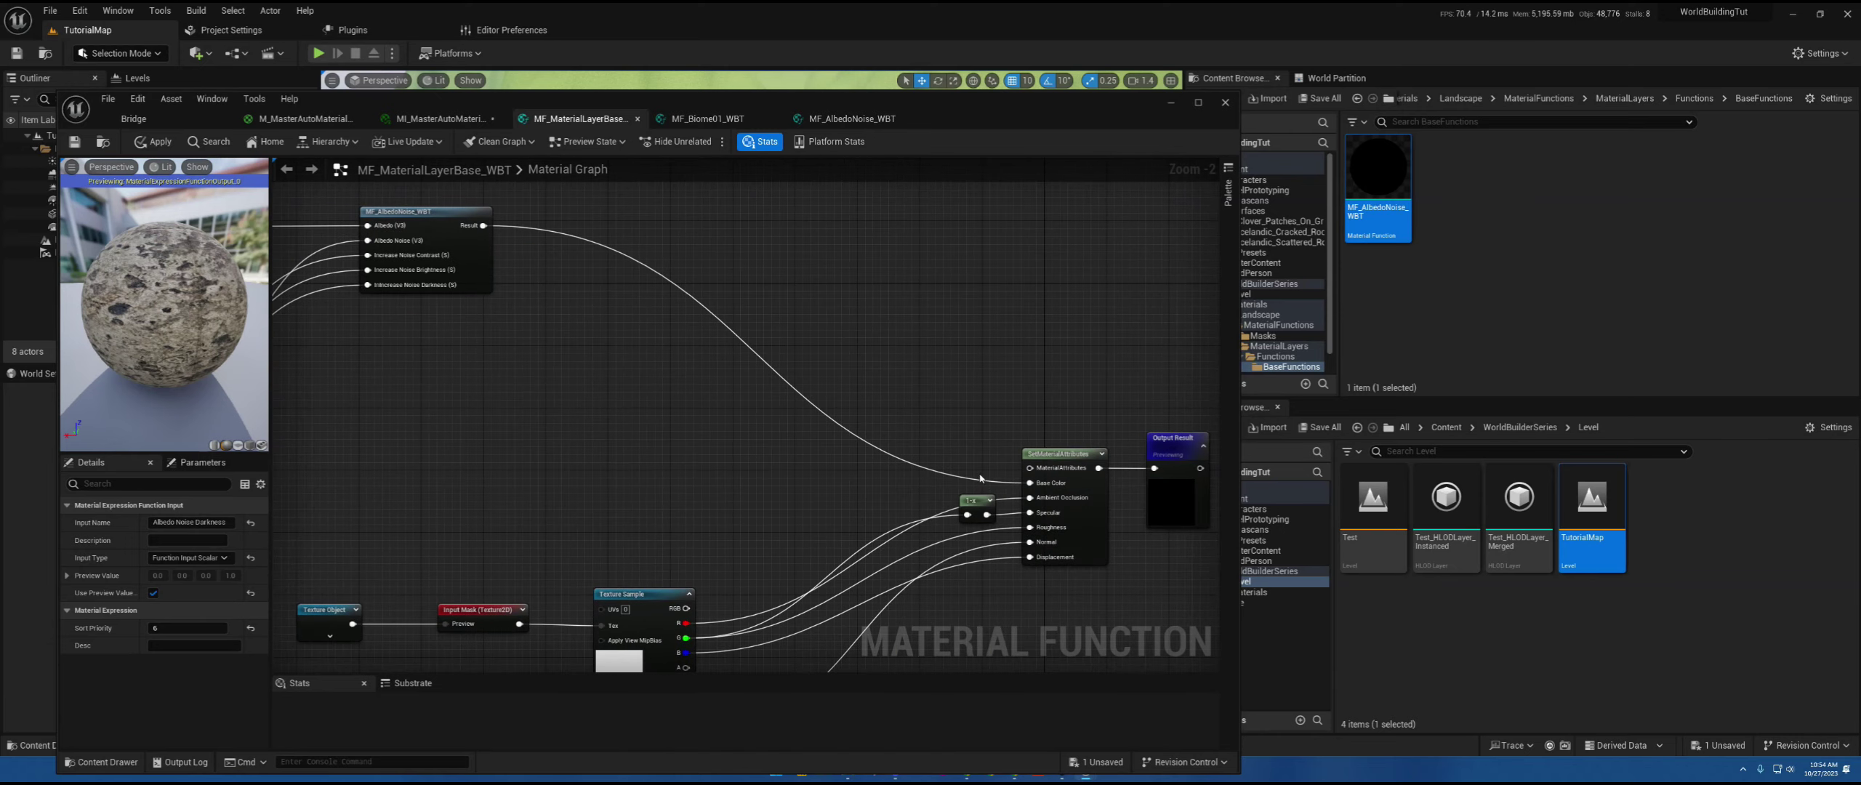
pyautogui.moveTo(617, 447); pyautogui.dragTo(764, 471, button='right')
pyautogui.moveTo(137, 339); pyautogui.dragTo(232, 339)
pyautogui.moveTo(378, 345); pyautogui.dragTo(701, 346, button='right')
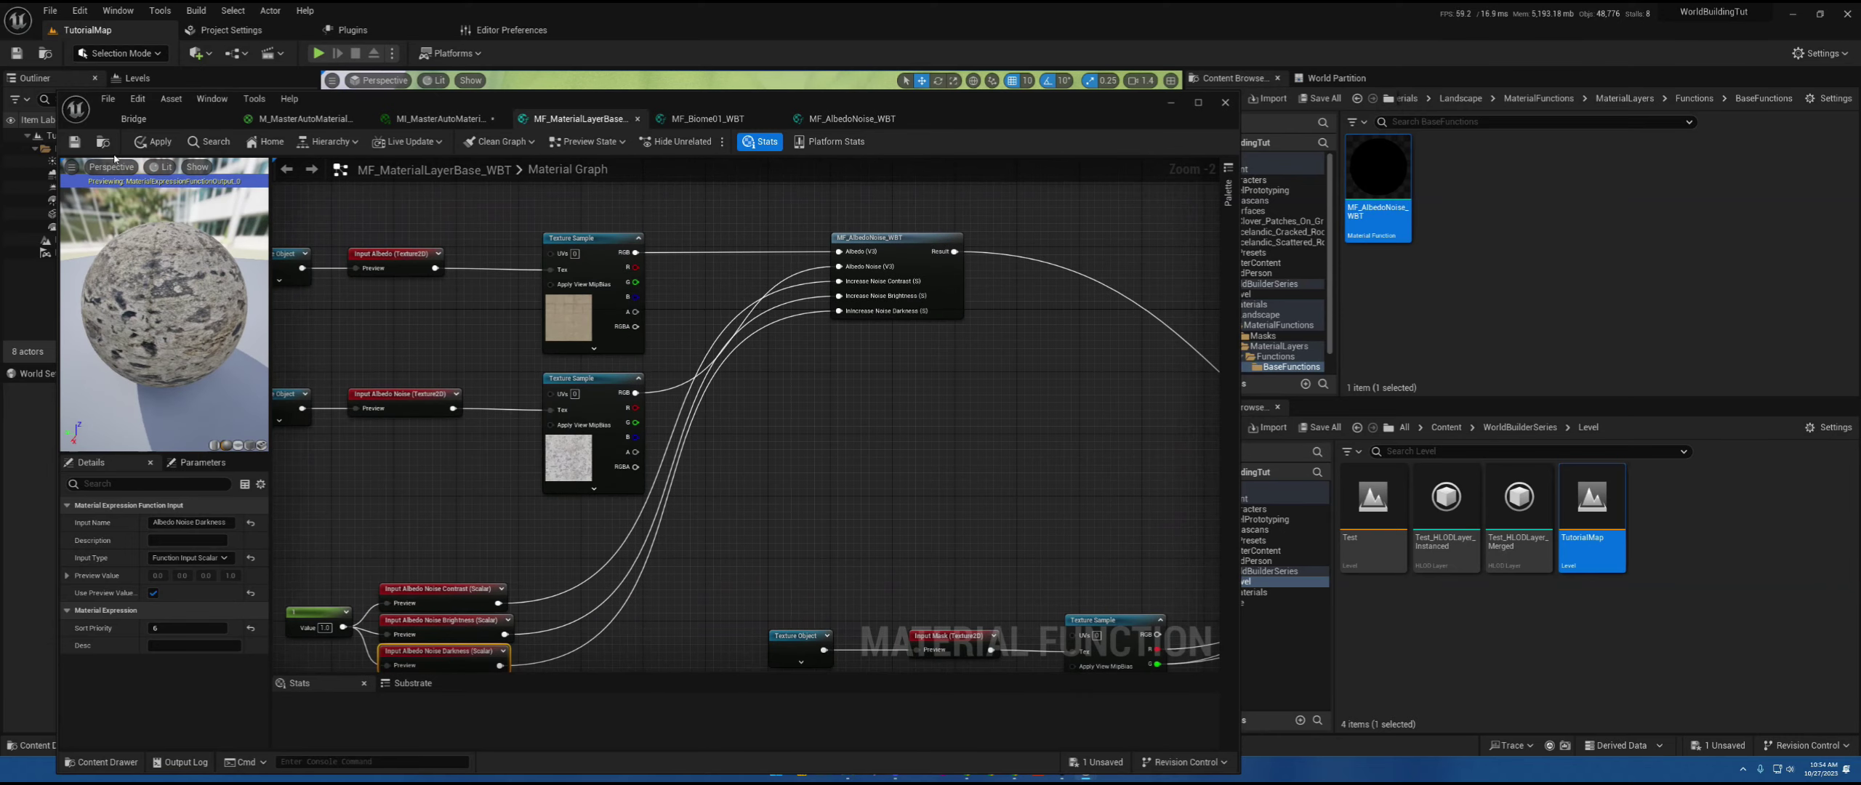
pyautogui.moveTo(602, 102); pyautogui.dragTo(1498, 362)
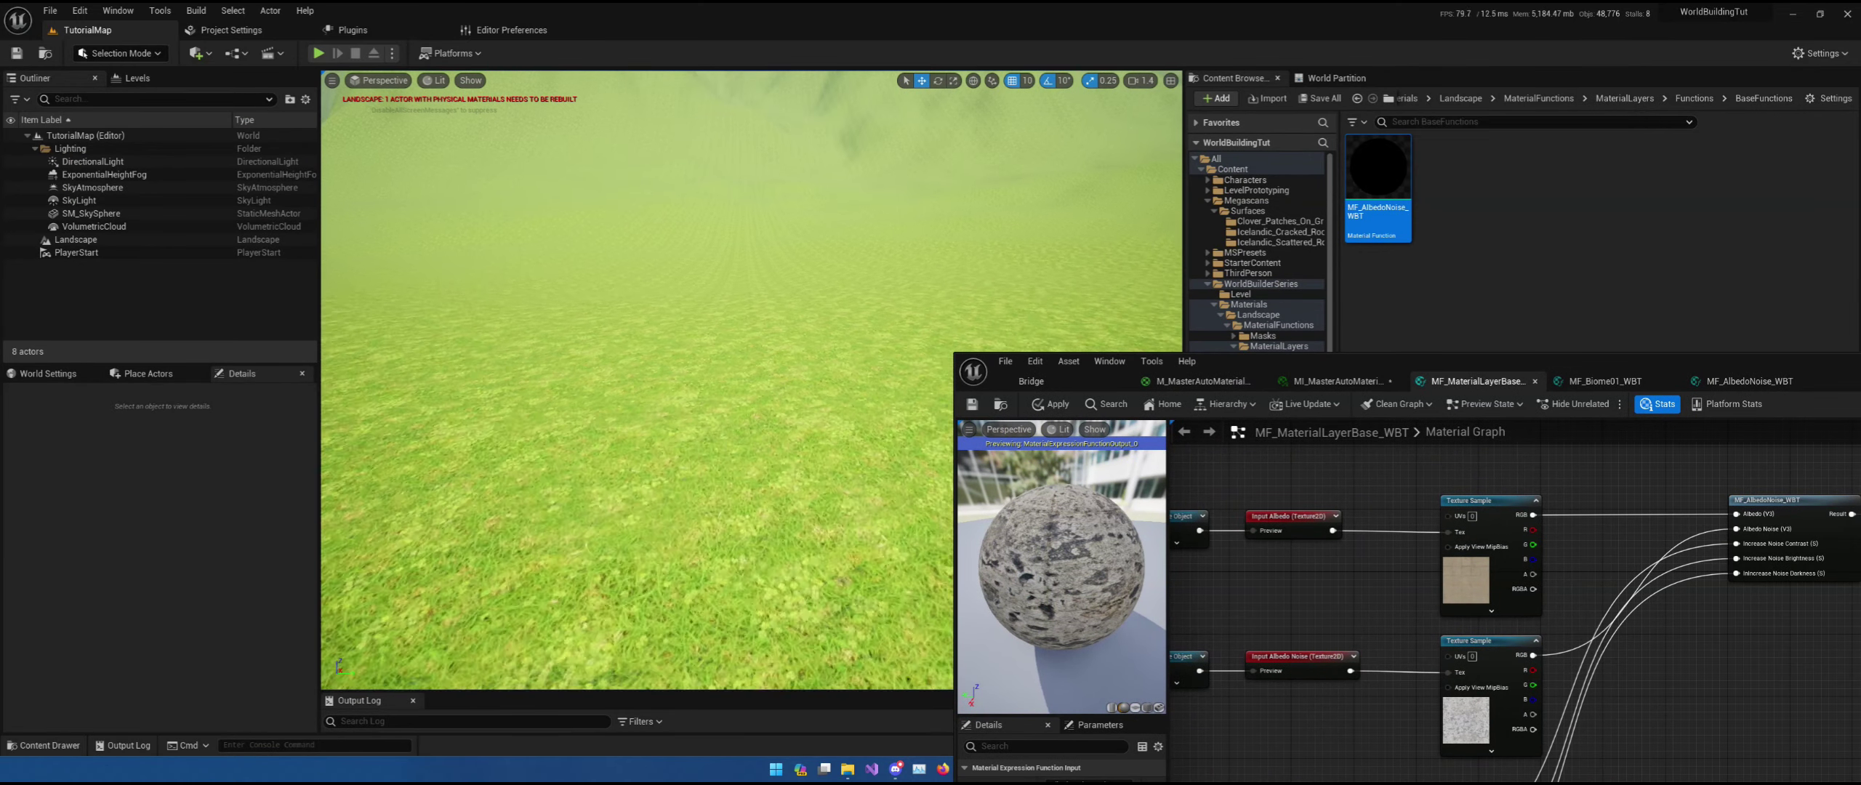
# - Save the MF_MaterialLayerBase_WBT function and open MF_Biome01_WBT from its node in the M_MasterAutoMaterial_WBT graph
pyautogui.click(973, 406)
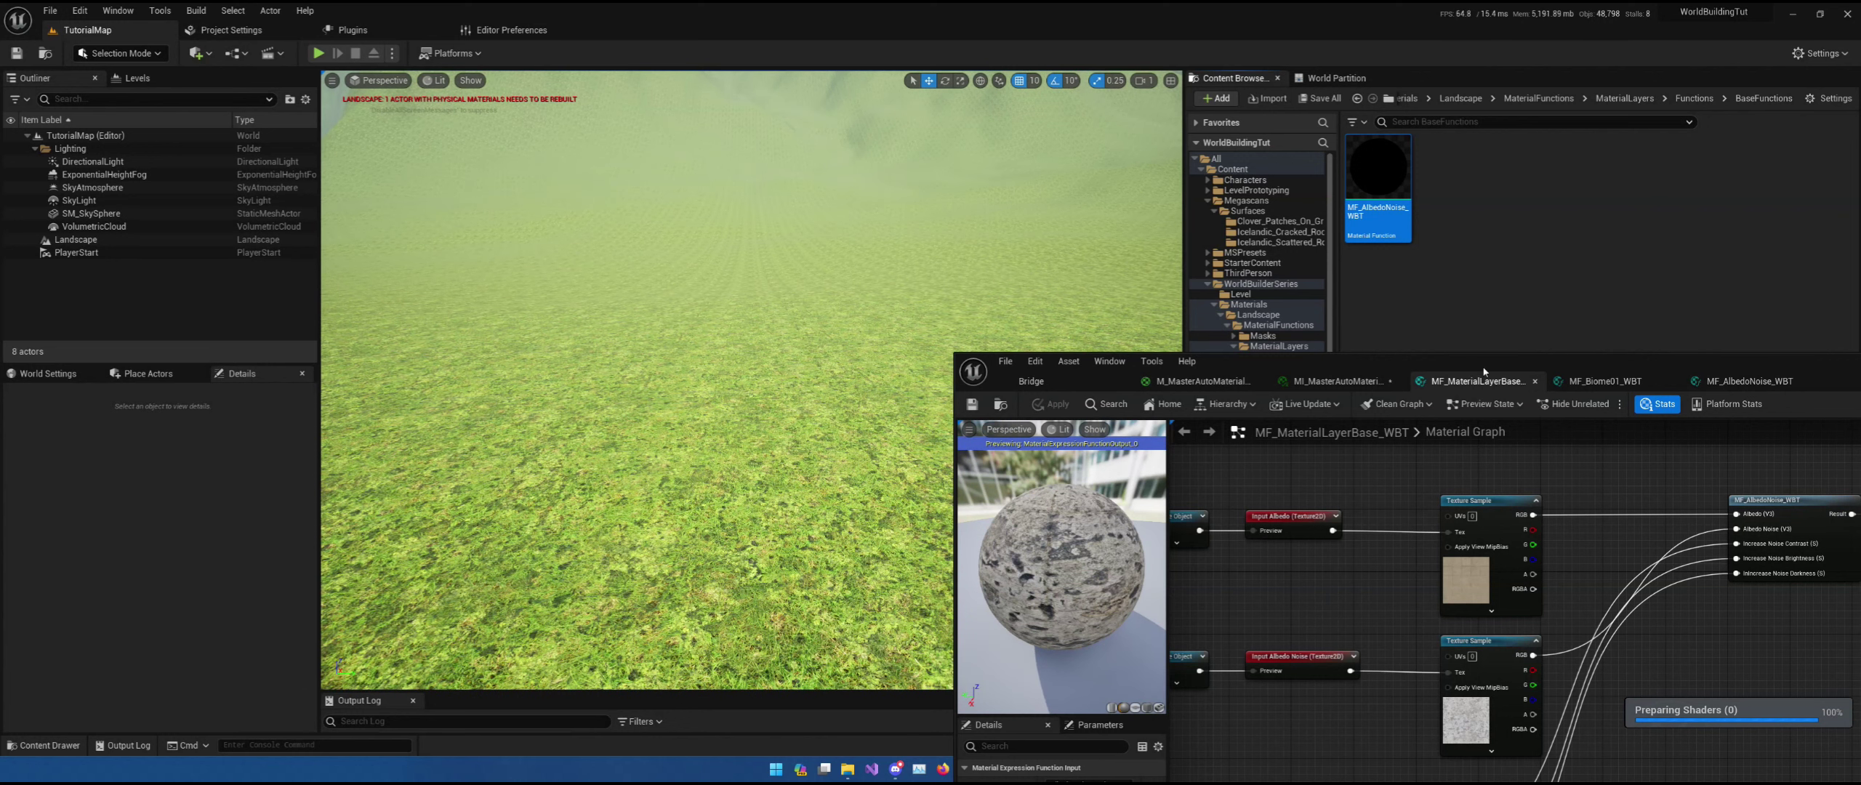
pyautogui.moveTo(1479, 367); pyautogui.dragTo(1301, 184)
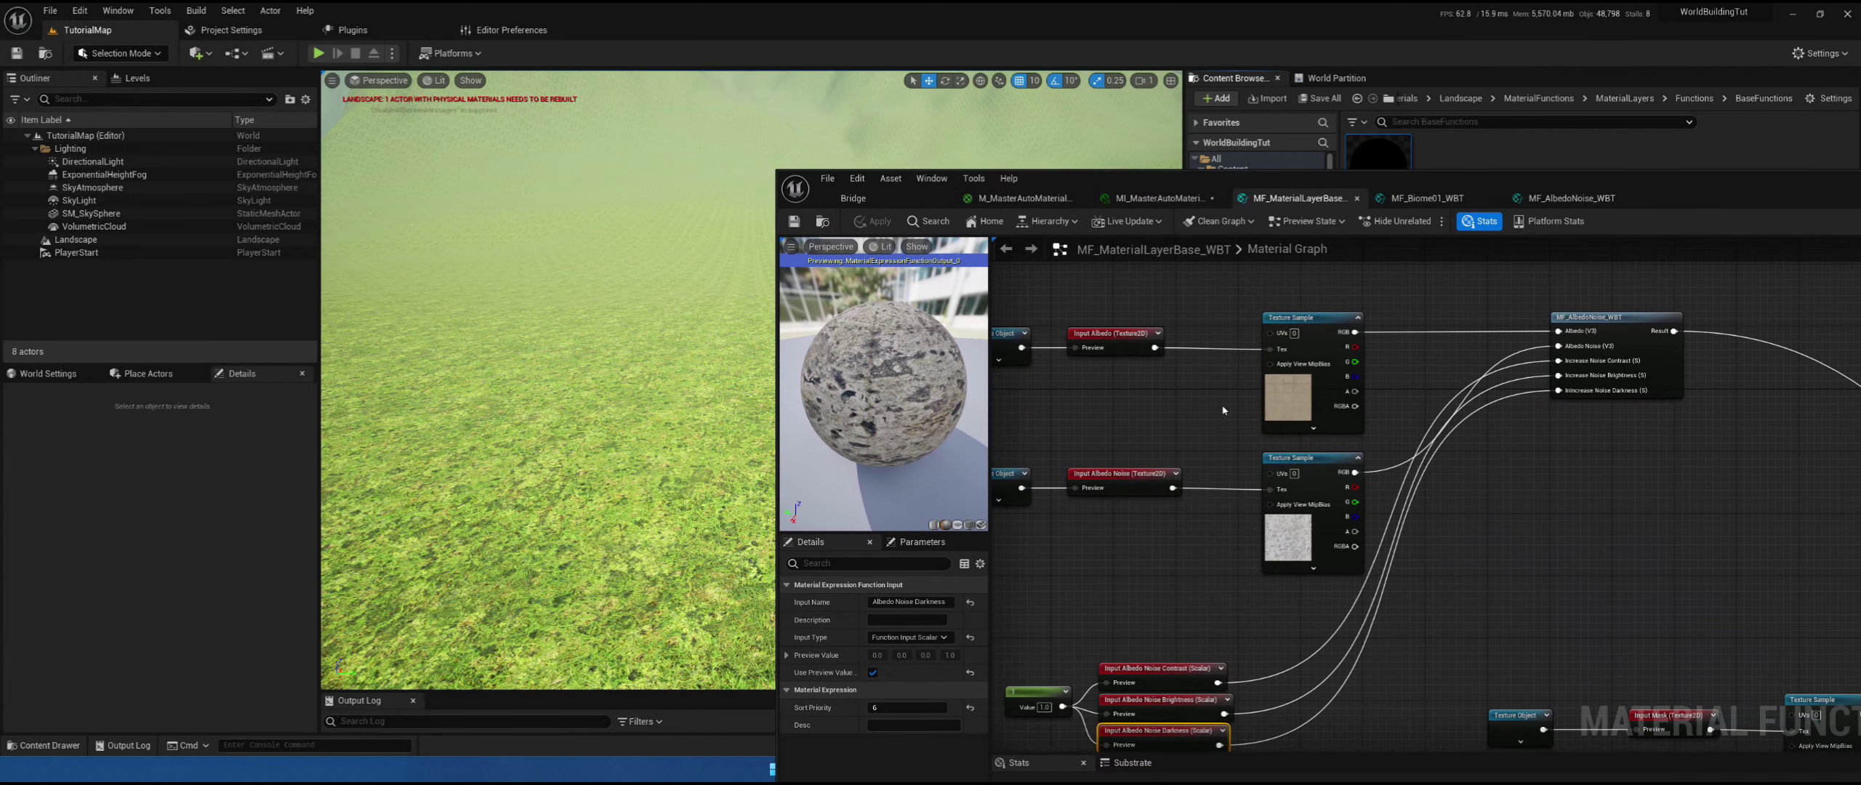
pyautogui.click(1155, 198)
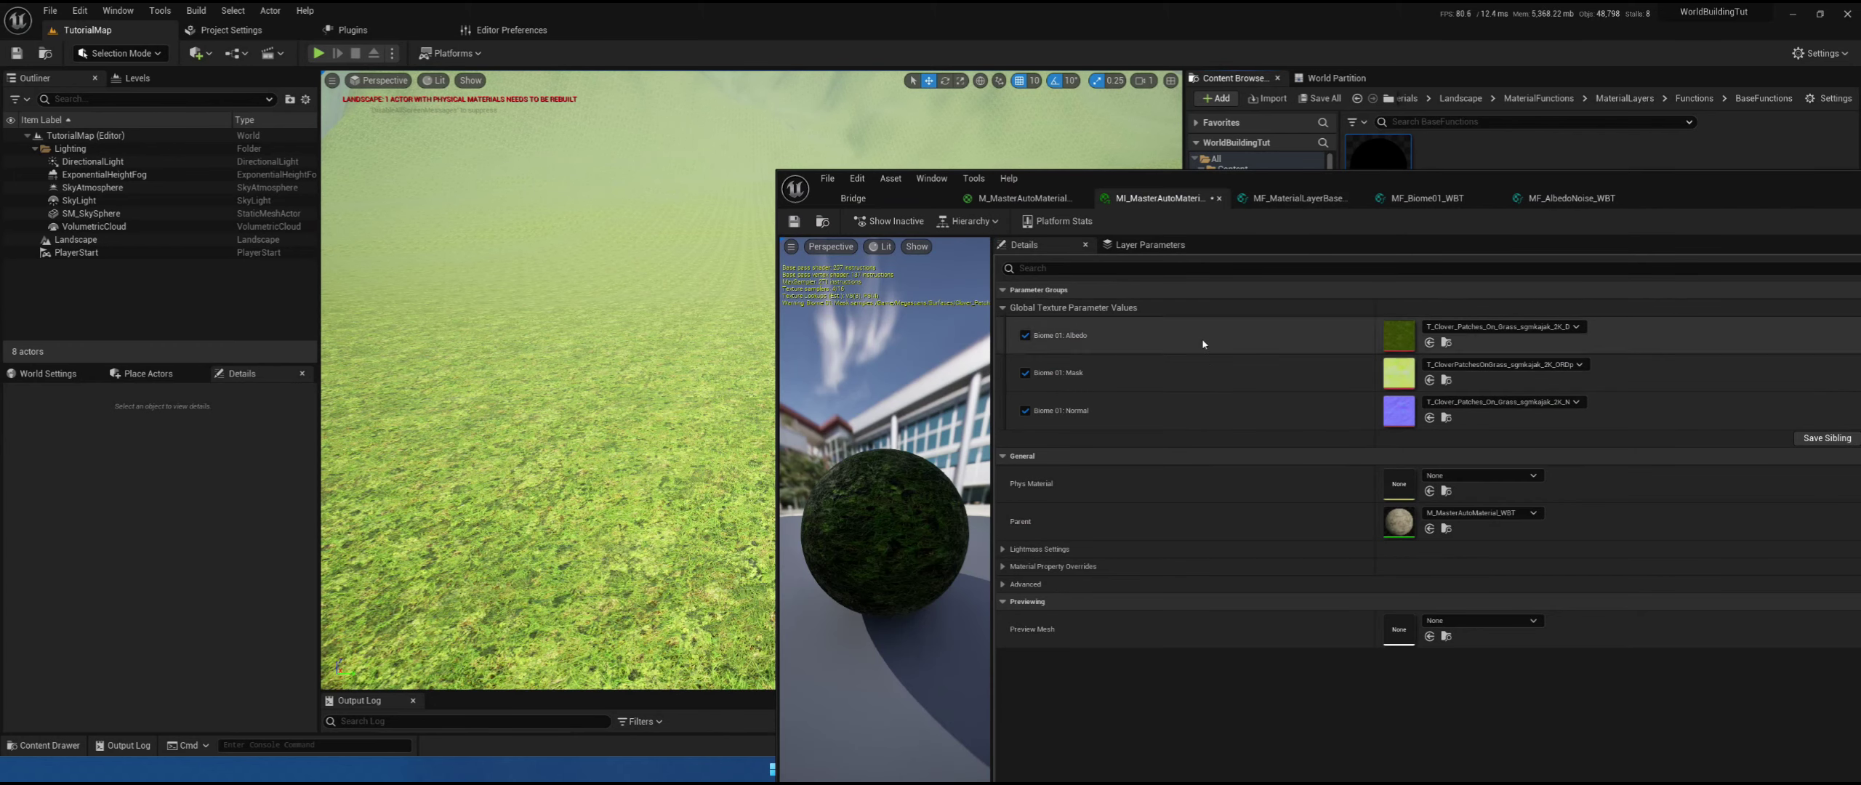
pyautogui.click(1032, 199)
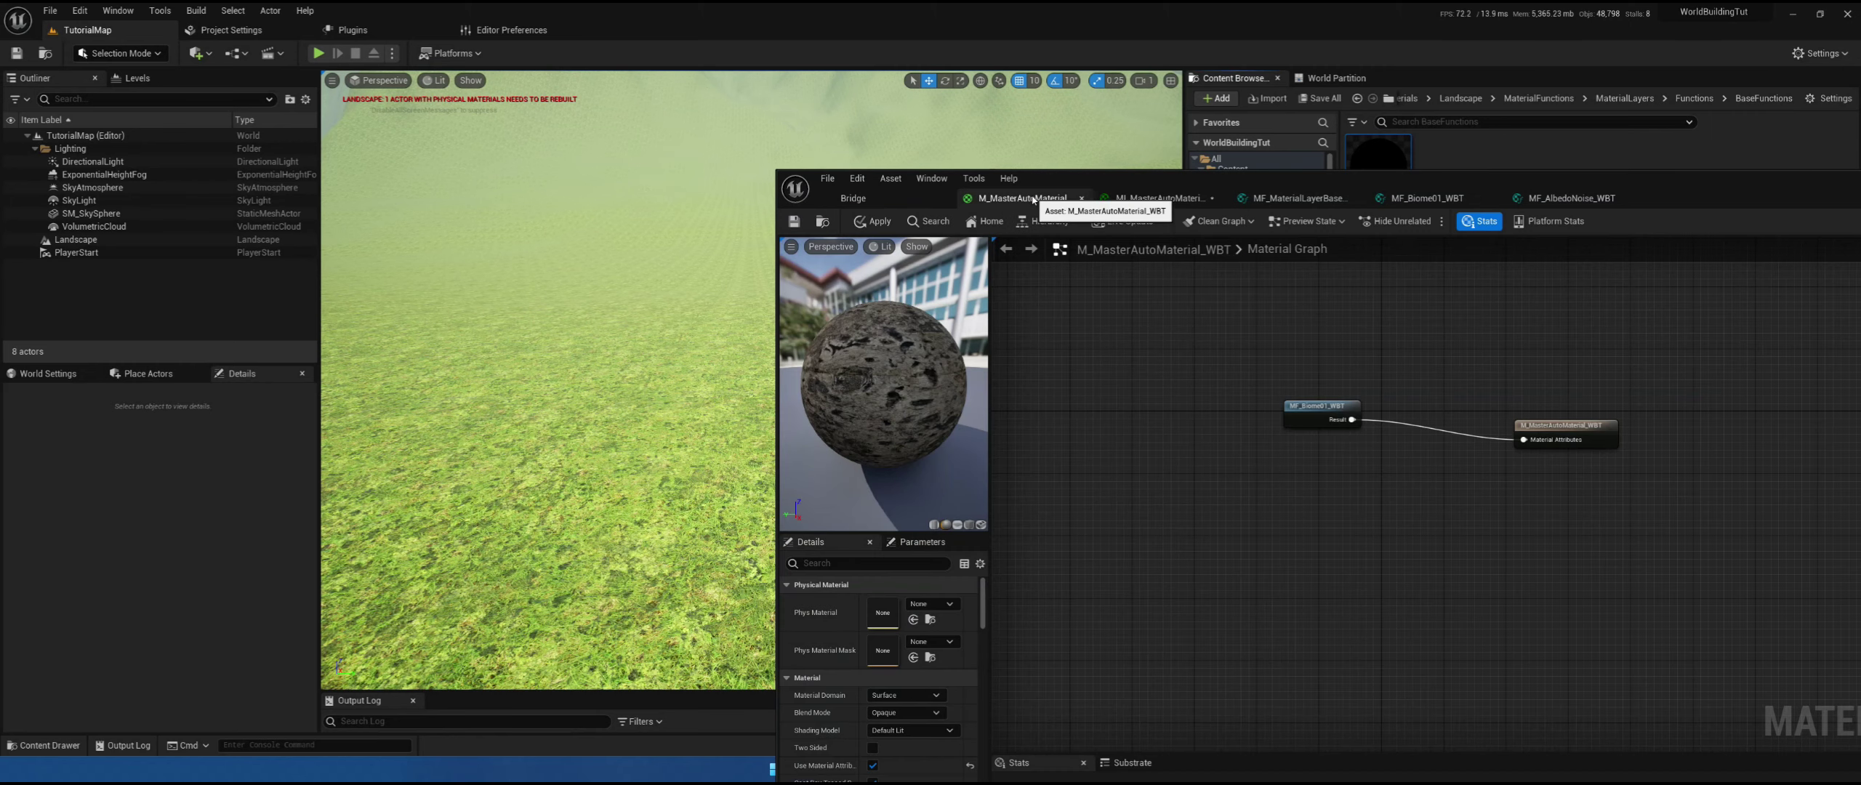
pyautogui.doubleClick(1298, 411)
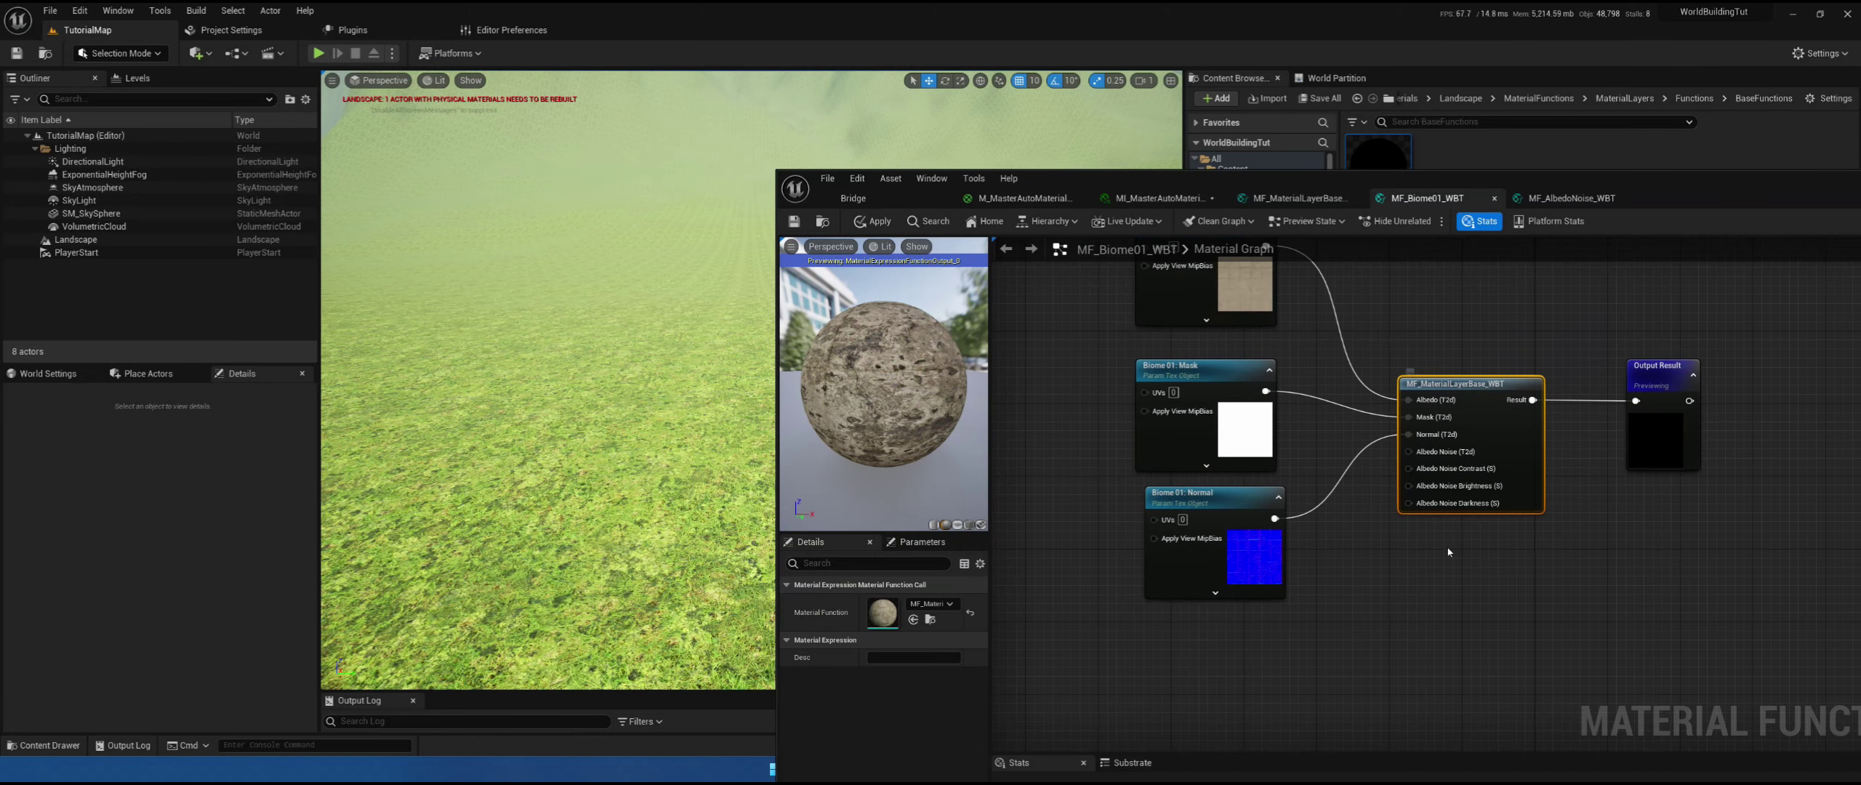
# - Select the Biome 01 Albedo, Mask and Normal texture parameters together and move them farther from the MF_MaterialLayerBase_WBT node
pyautogui.moveTo(1320, 491); pyautogui.dragTo(1441, 531, button='right')
pyautogui.moveTo(1199, 327); pyautogui.dragTo(1225, 513)
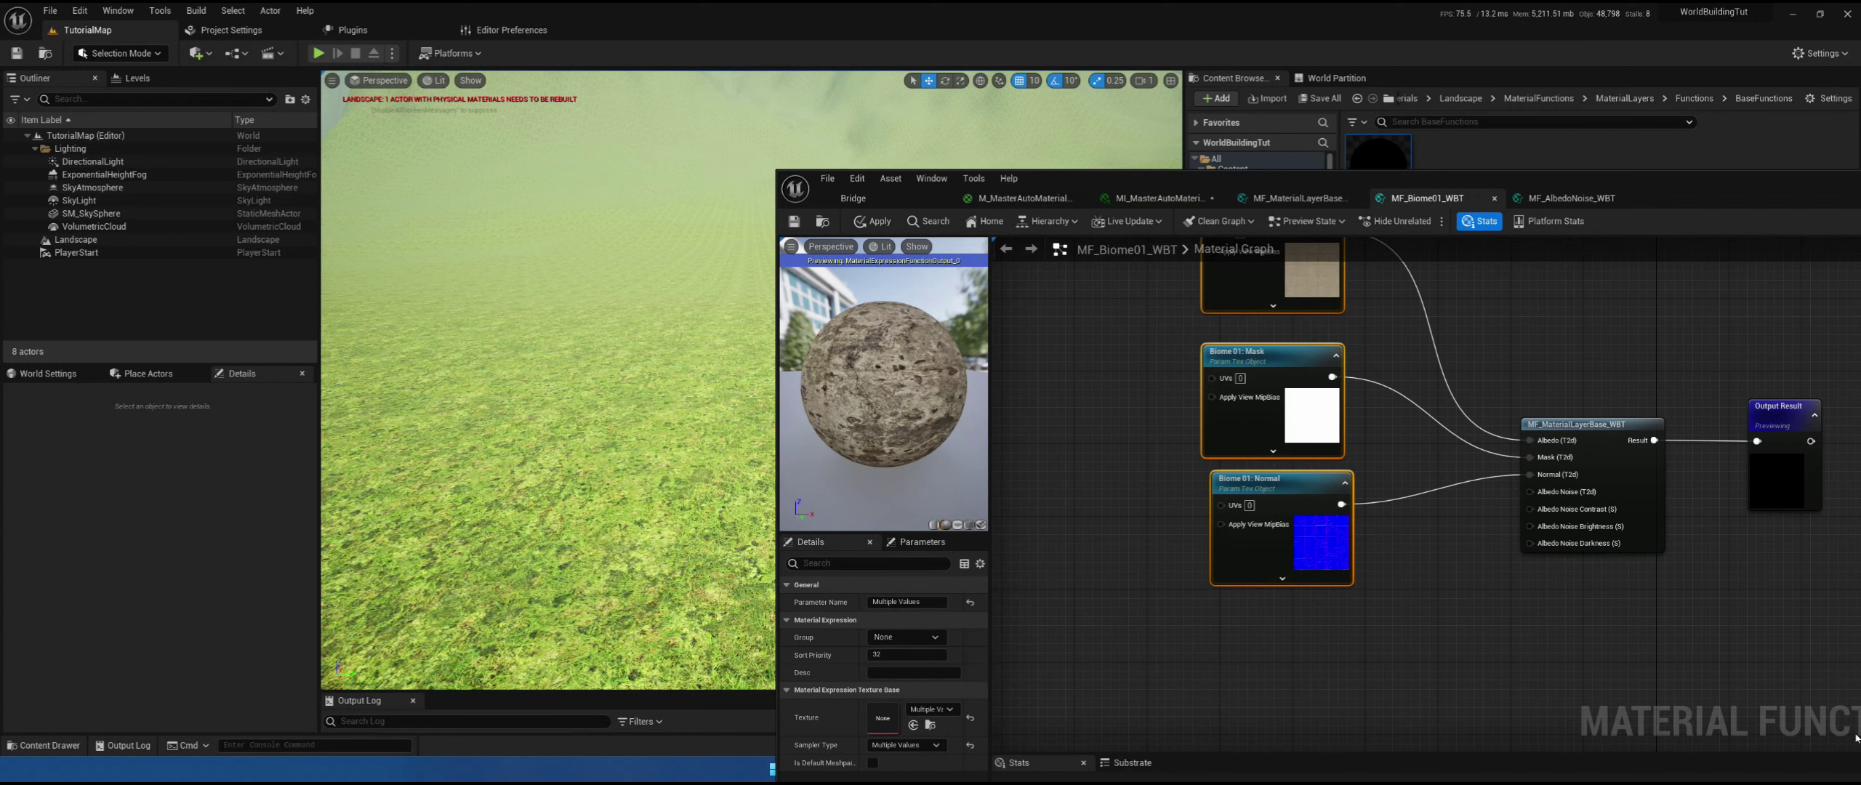
pyautogui.moveTo(1640, 632); pyautogui.dragTo(1529, 650, button='right')
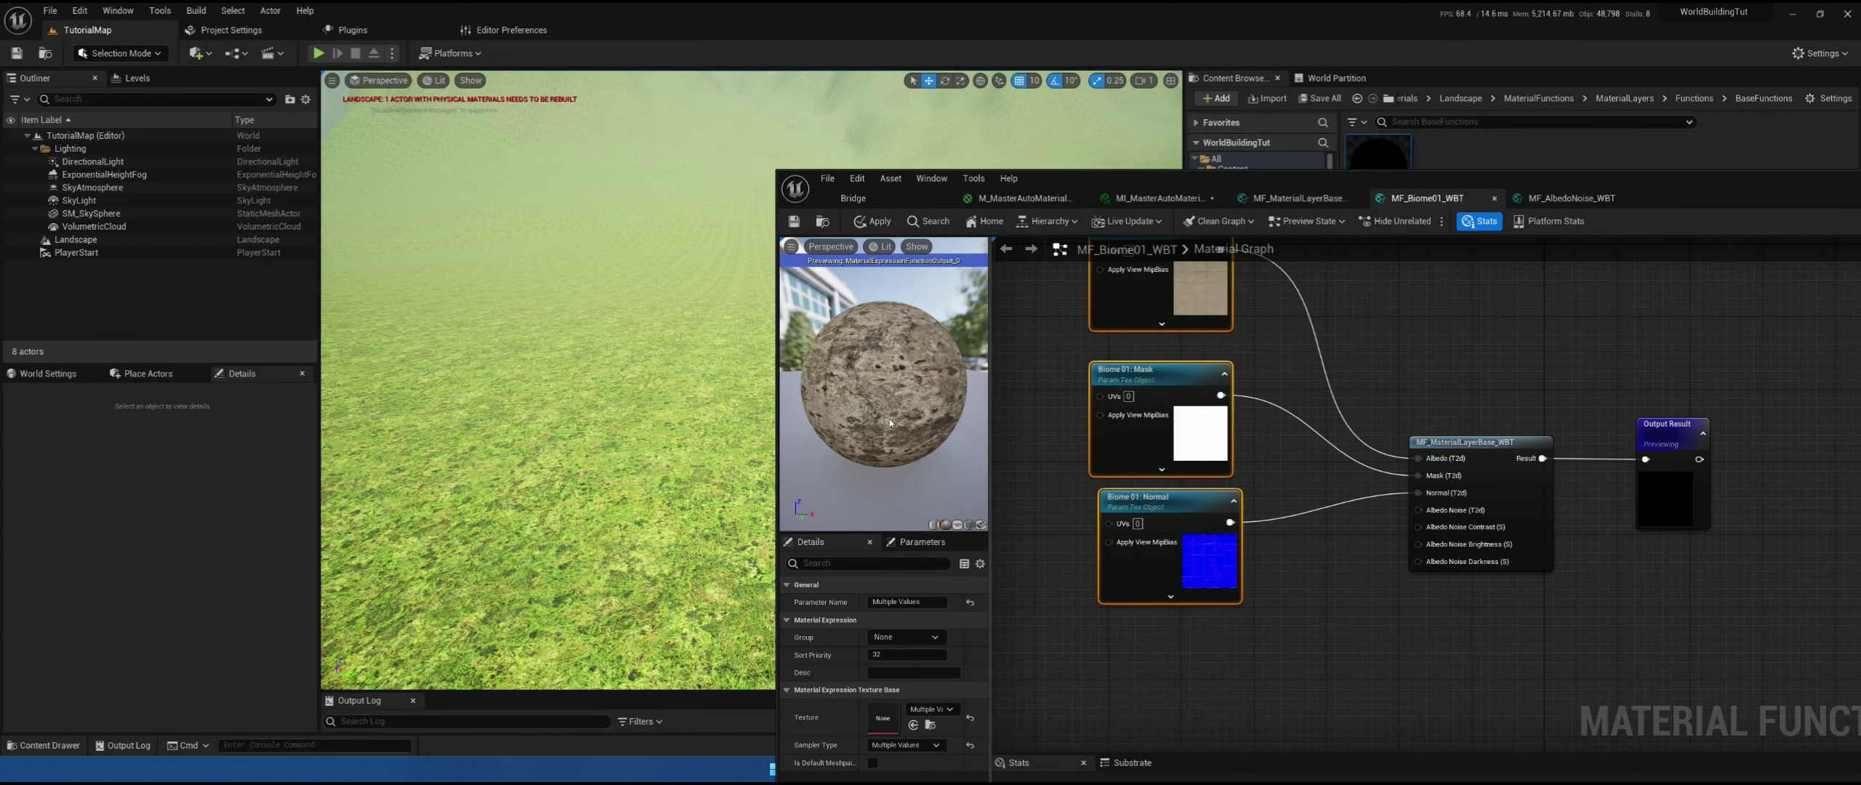